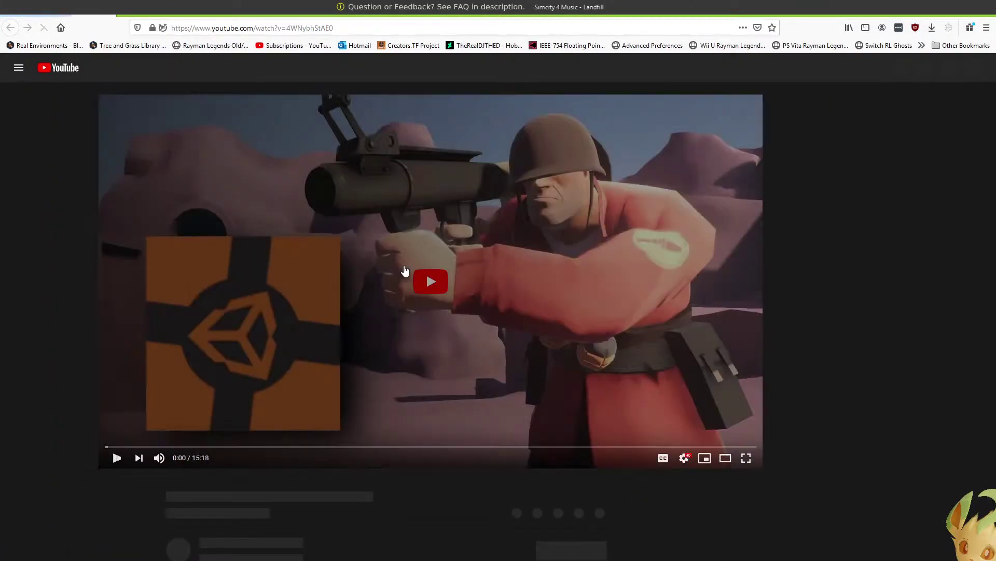
Play the "Team Fortress 2 in Unity - Prototype" video and skip ahead to the rocket launcher gameplay around 5:37 and beyond.
key("F11")
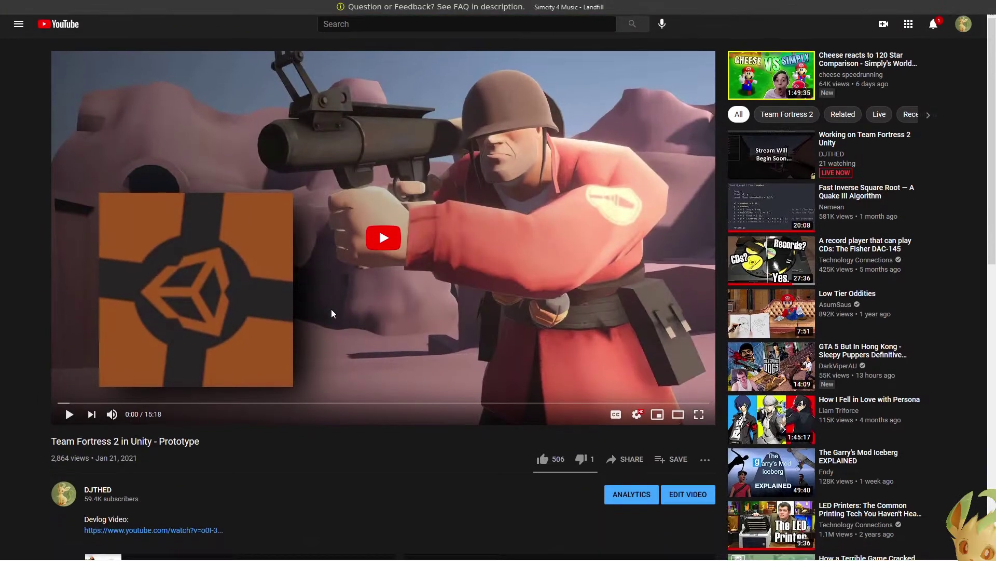
left_click(297, 395)
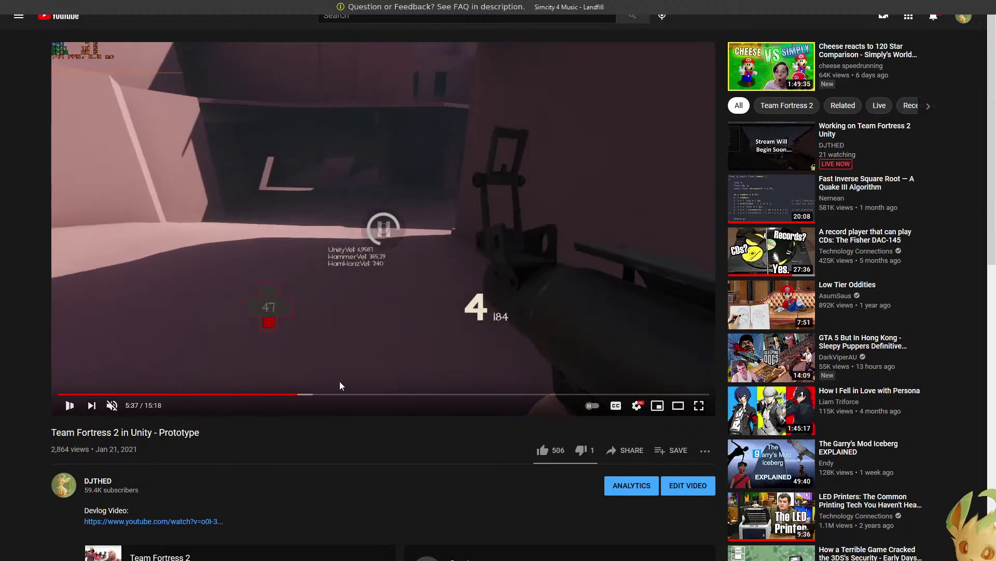
left_click(328, 395)
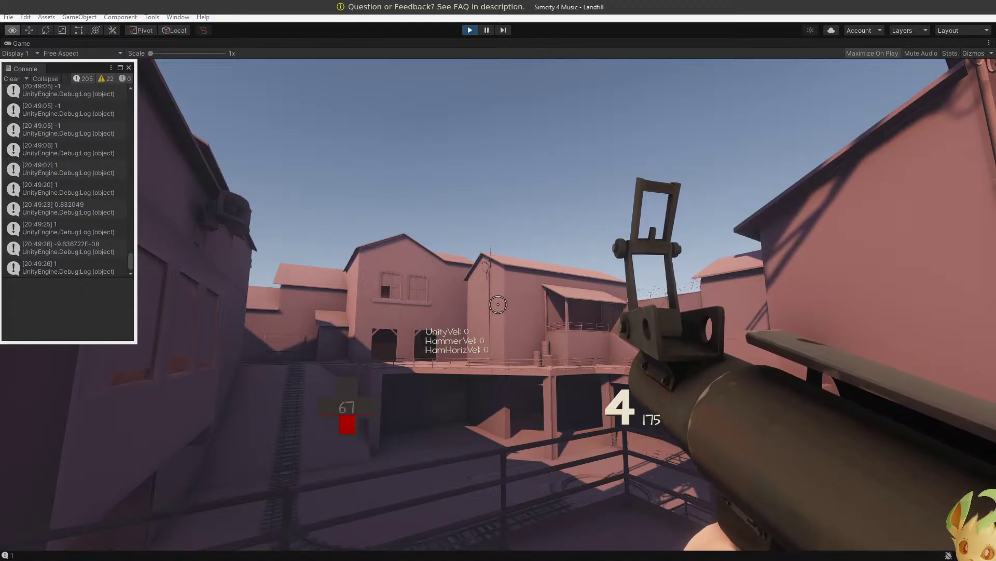
Walk the player through the map in the running game, from the railings through the building with stairs and back to the overlook.
key("w")
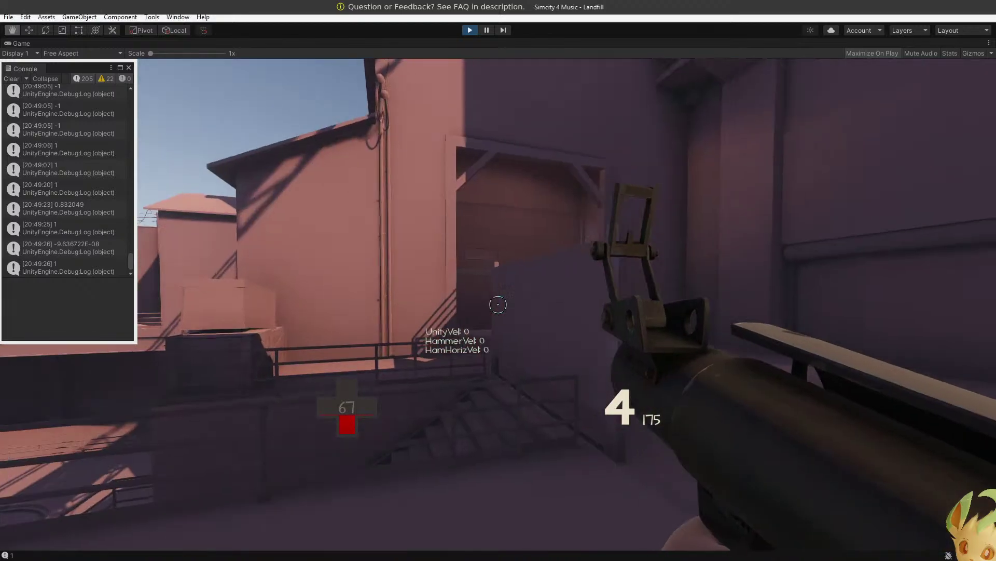
key("w")
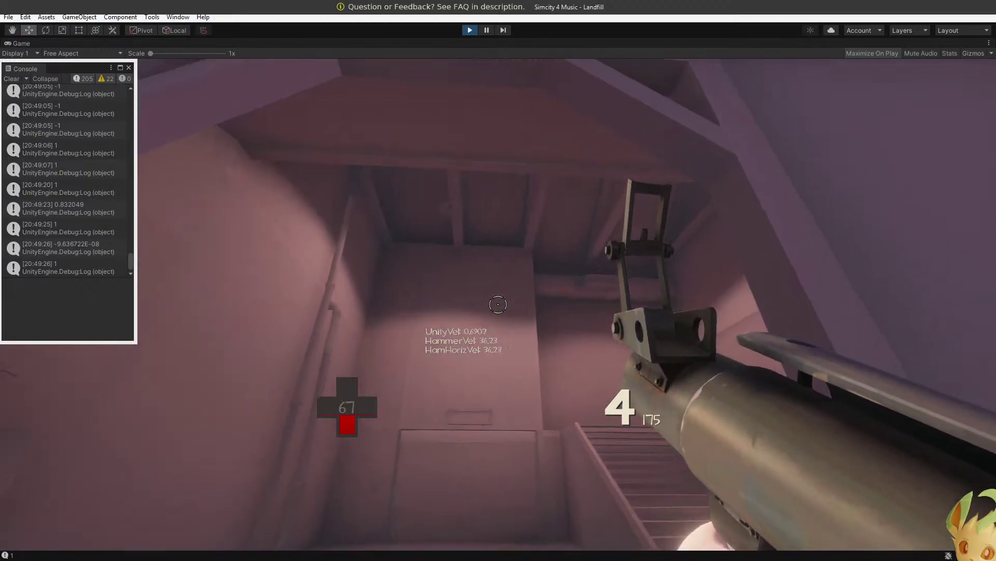
key("w")
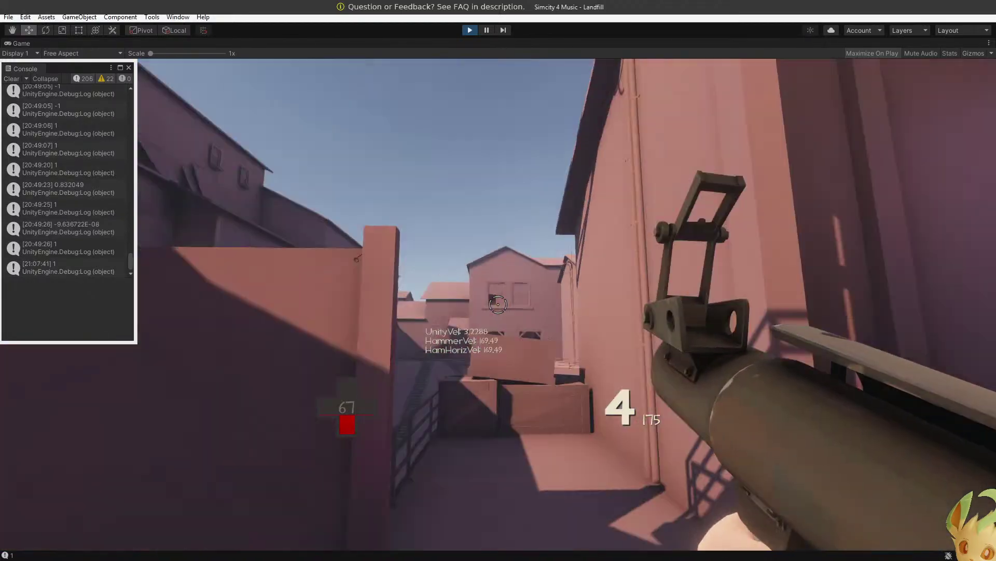
key("w")
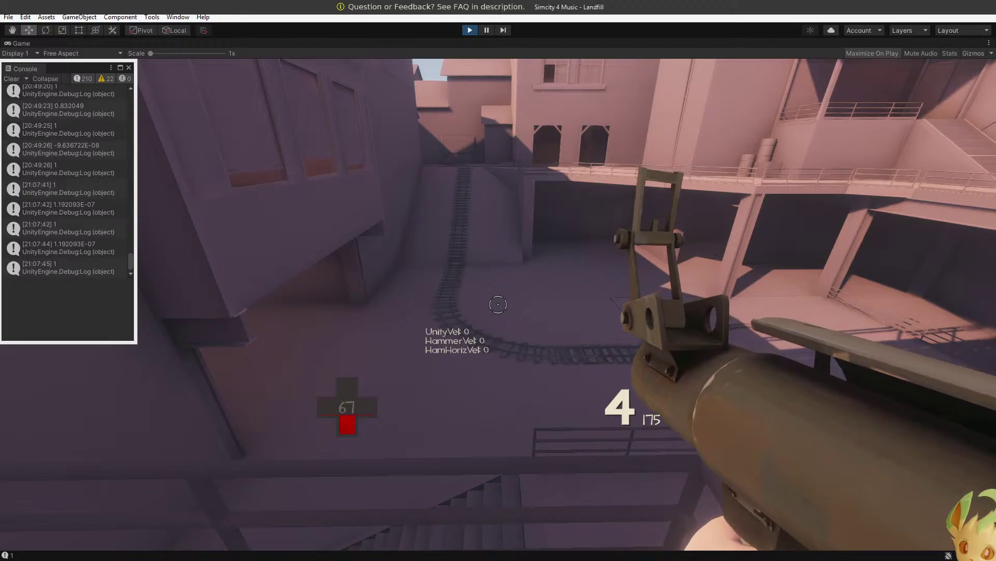
key("alt")
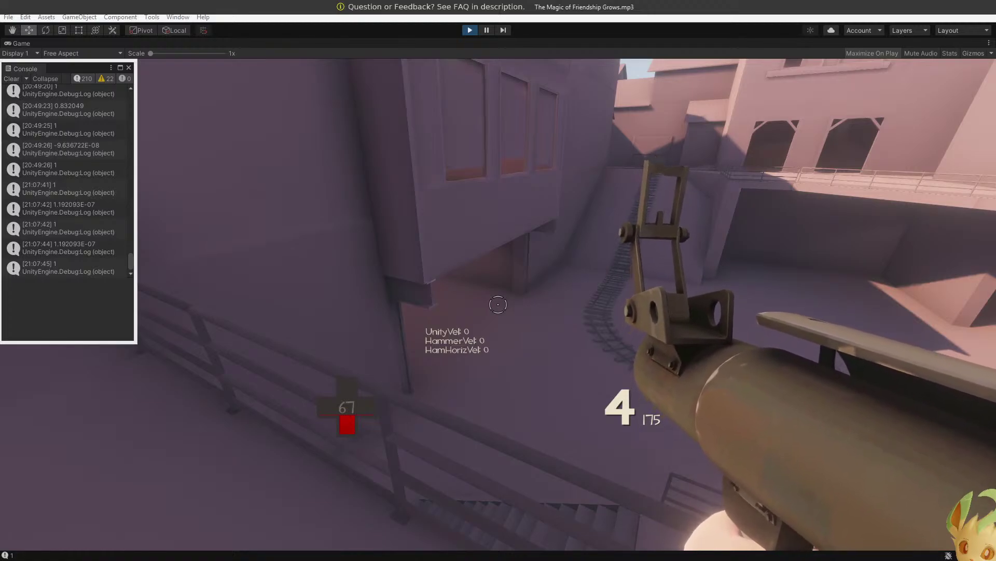
Restart the game in play mode and fire rockets at close range in the stair room to test rocket jumping into the ceiling.
left_click(471, 30)
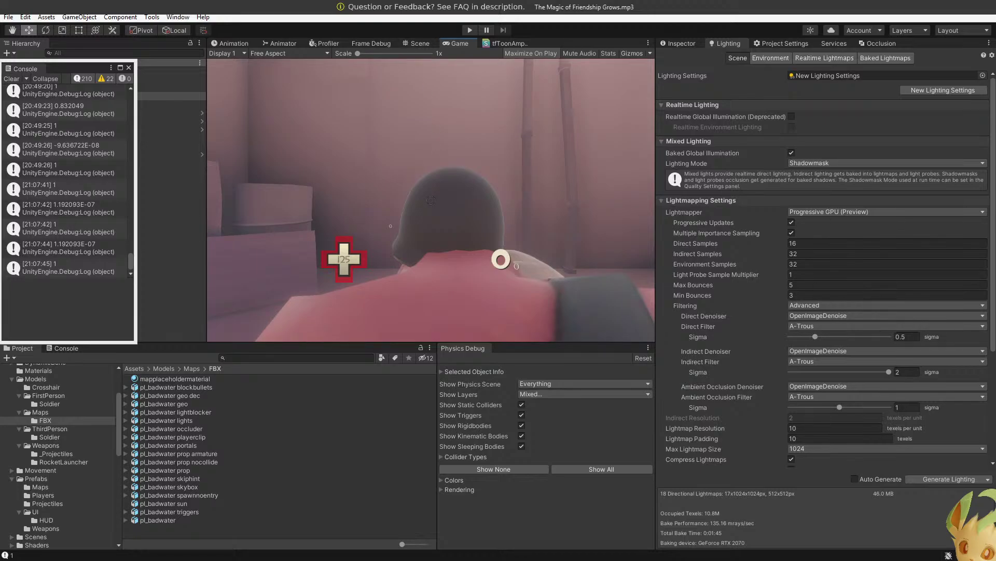
key("ctrl+p")
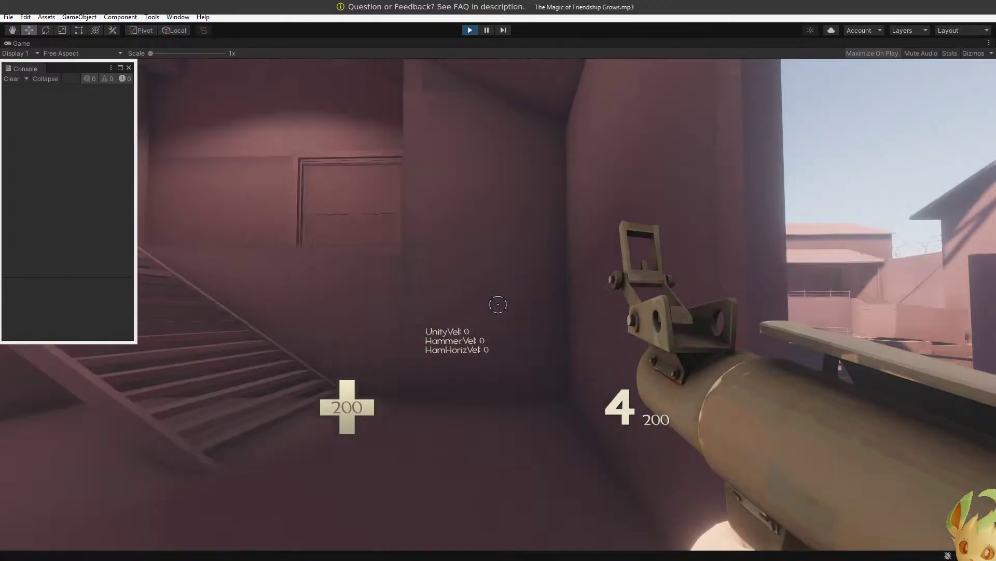
key("w")
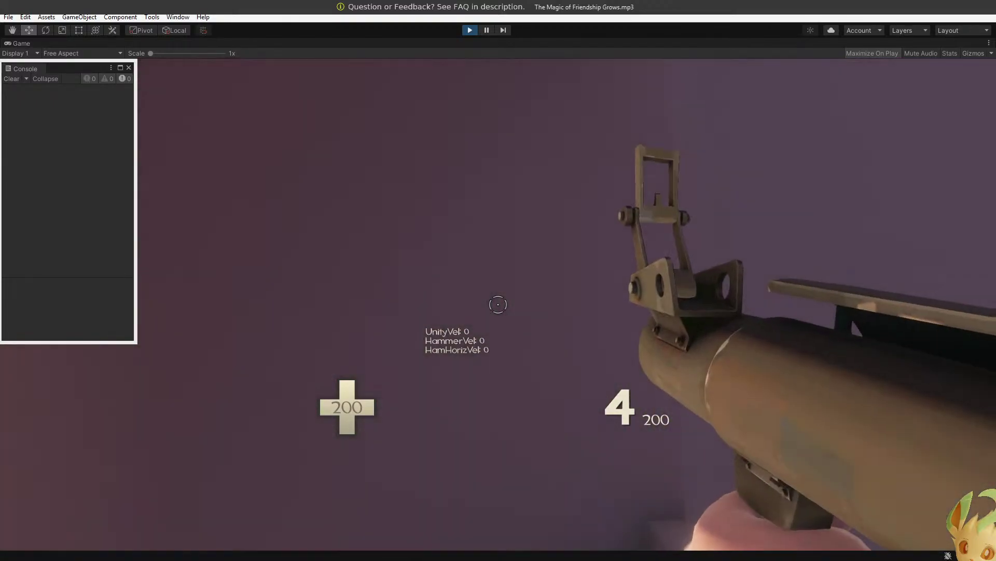
left_click(498, 305)
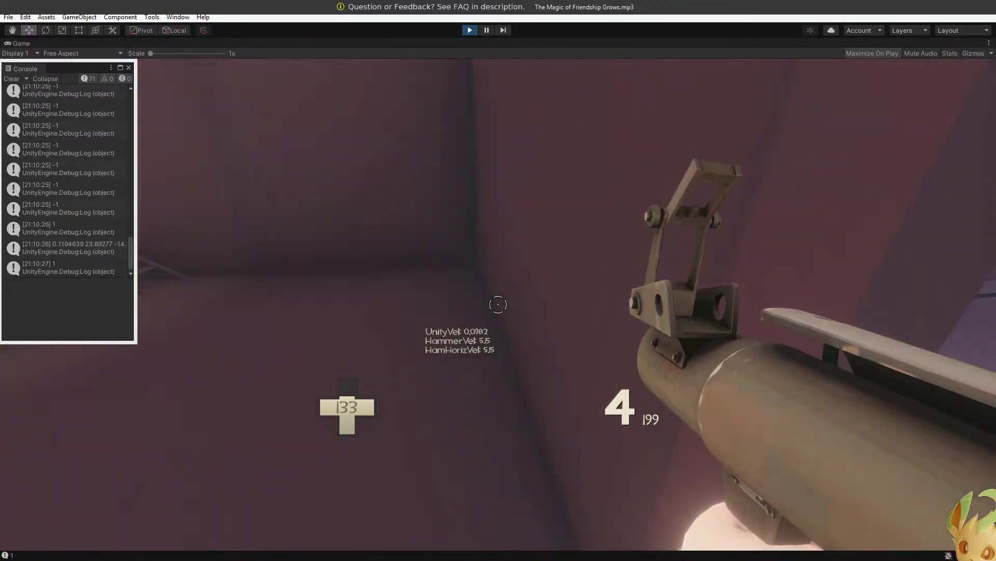
left_click(497, 304)
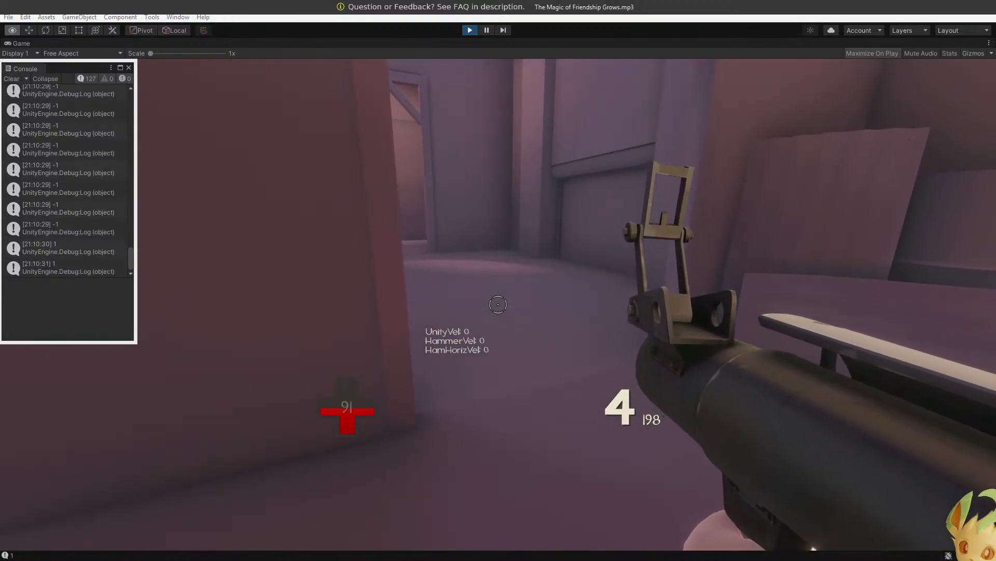
Switch to Visual Studio and examine CheckGrounded and SetGround in SurfController.cs, and the maxSurfSlope and minSurfSlope condition in SurfPhysics.cs.
key("alt+Tab")
key("Up")
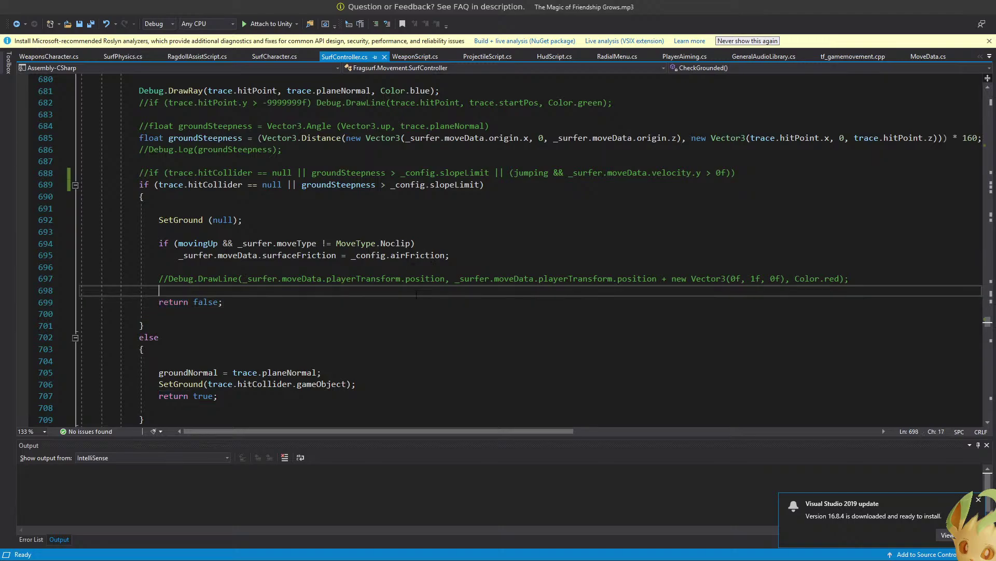
scroll(569, 338, "down", 6)
scroll(943, 335, "down", 2)
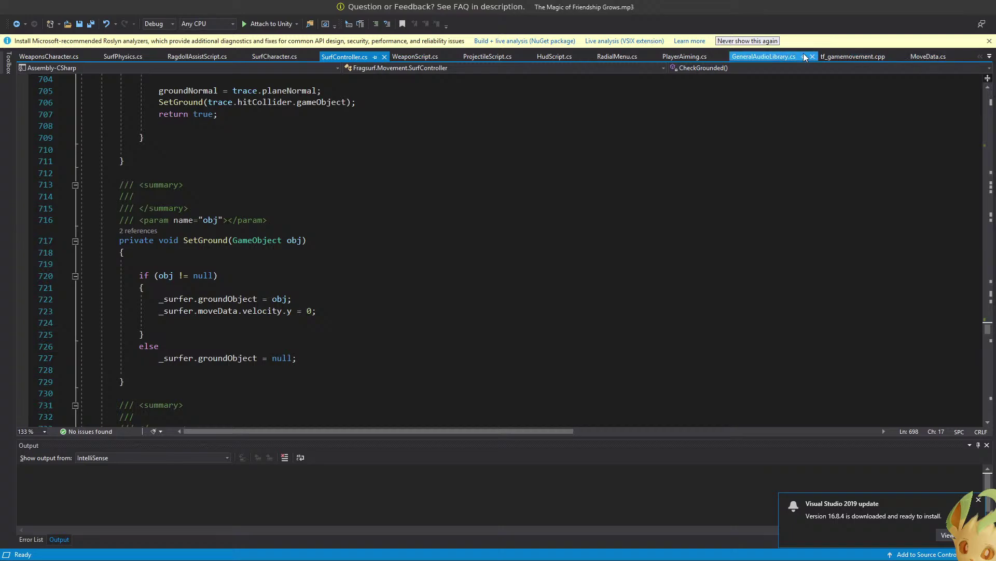
left_click(131, 59)
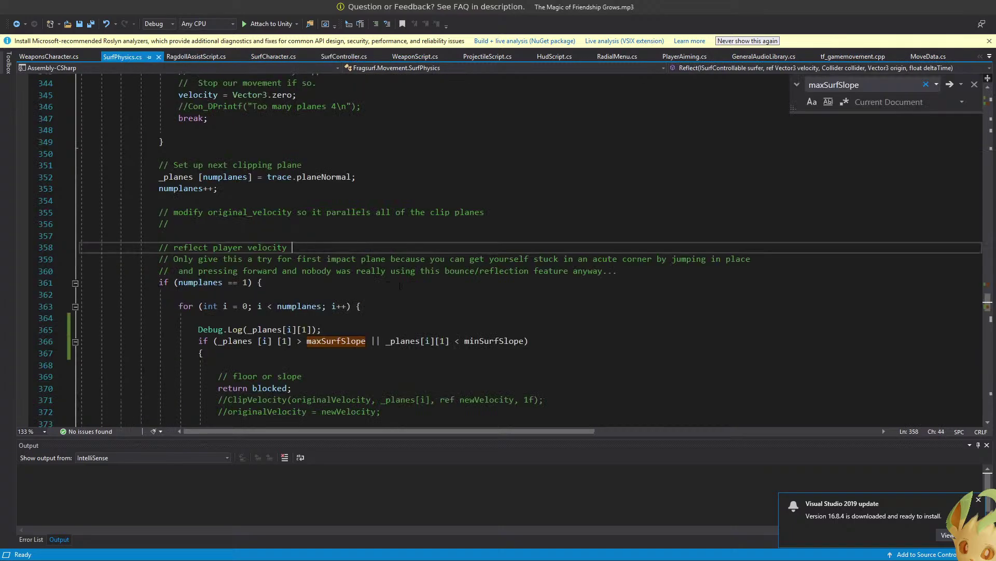
scroll(394, 291, "down", 3)
scroll(498, 249, "up", 2)
left_click(387, 305)
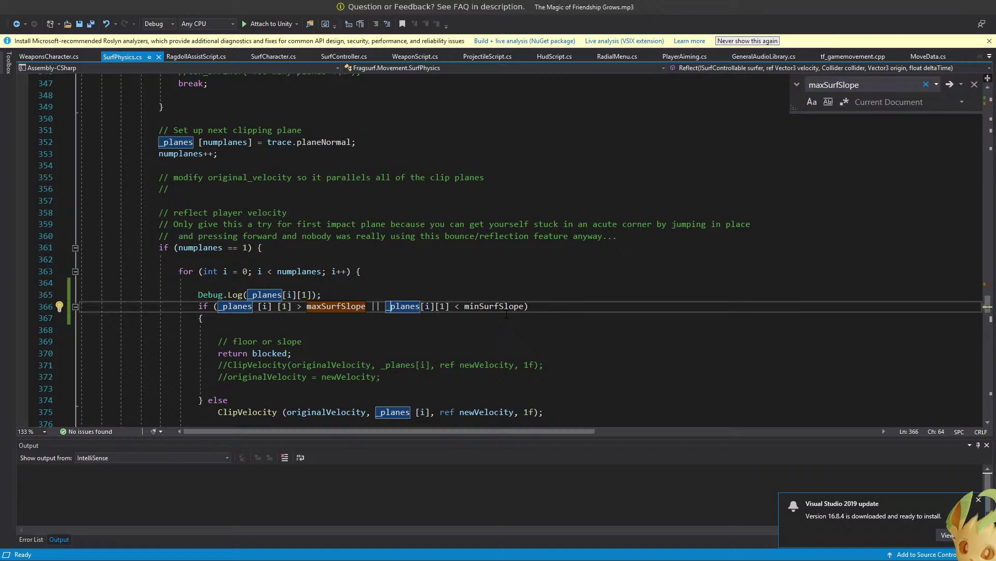
Switch back to Unity and repeat rocket jumps into the ceiling in the running game, checking the plane normals logged in the console.
key("alt+Tab")
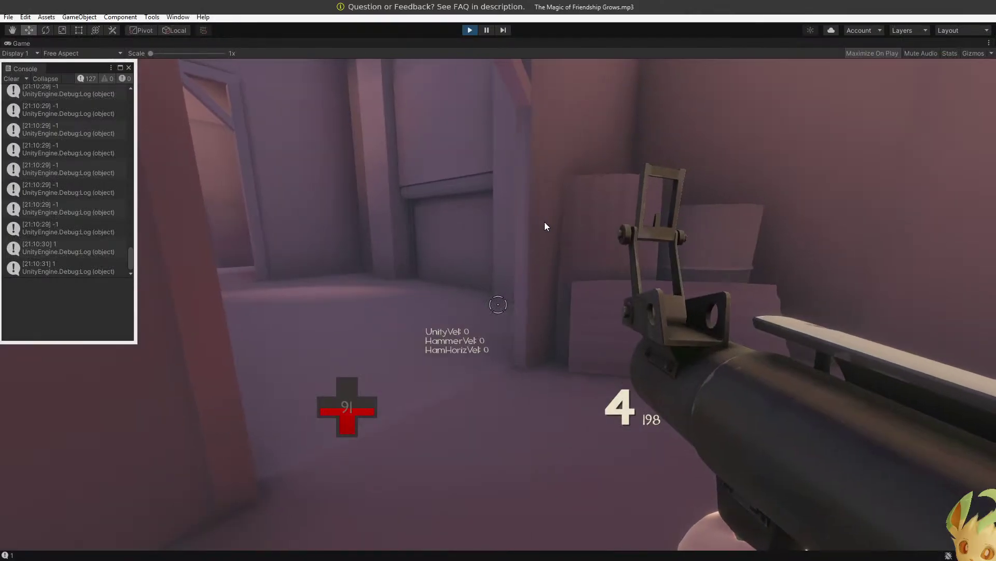
left_click(545, 227)
key("w")
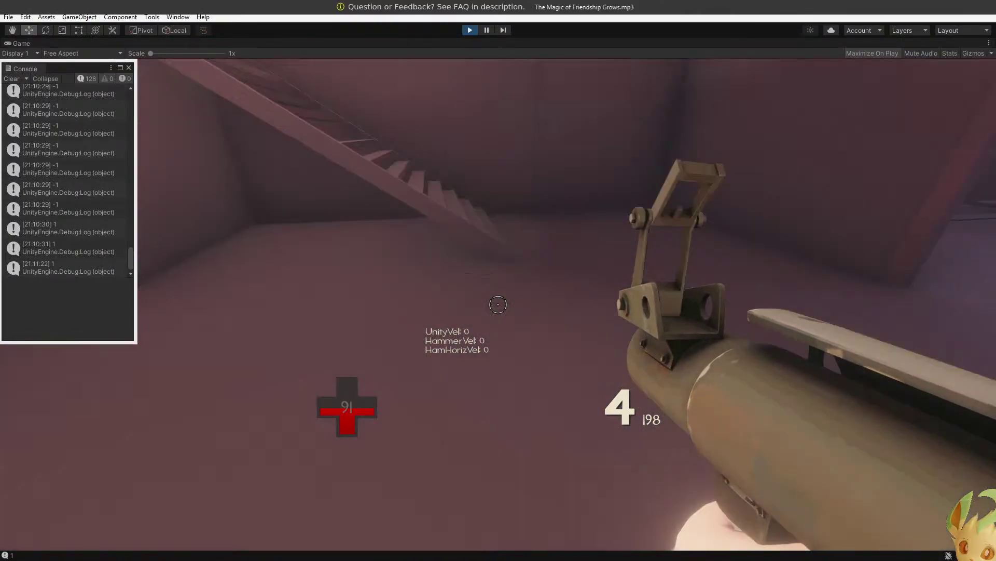
left_click(498, 304)
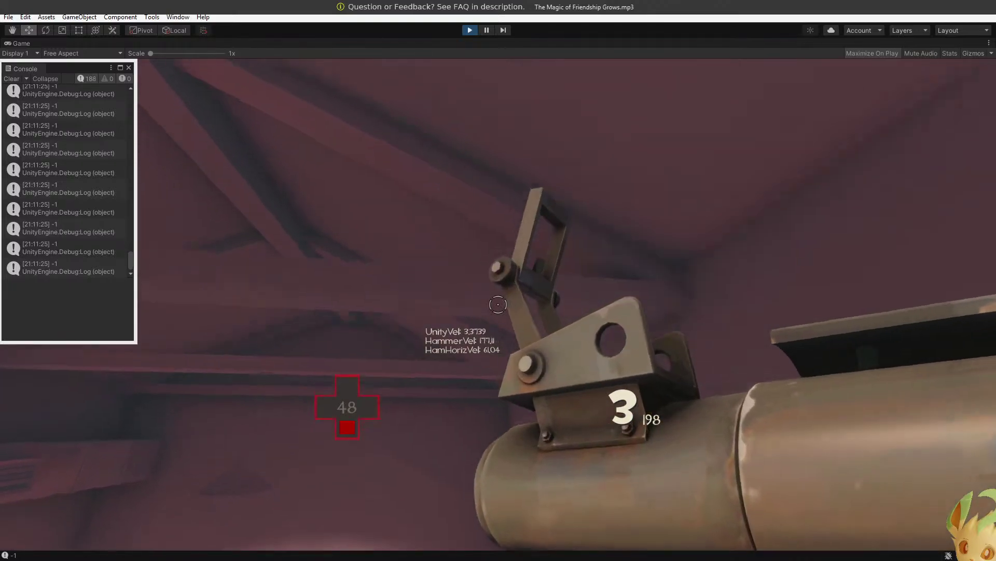
key("w")
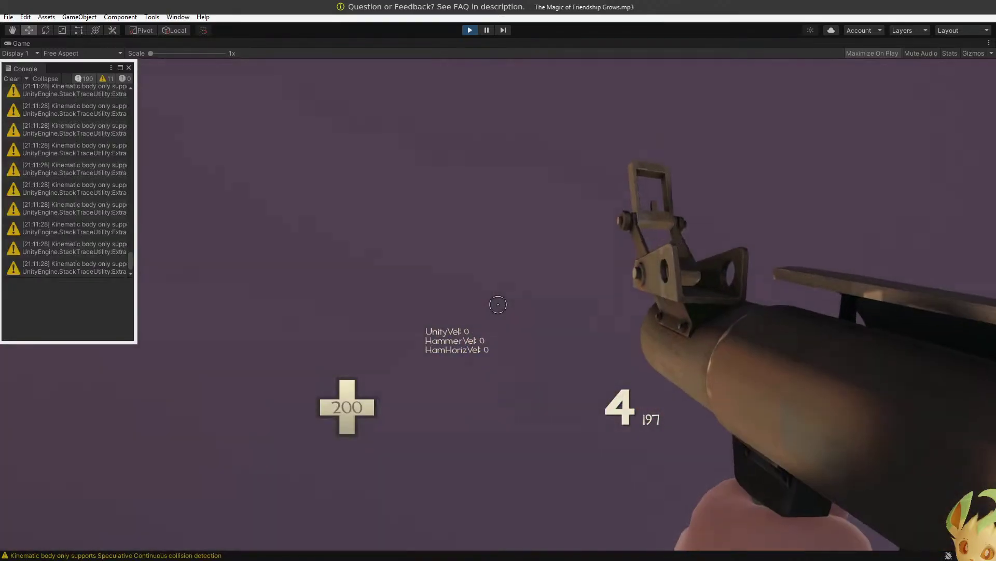
left_click(499, 304)
key("w")
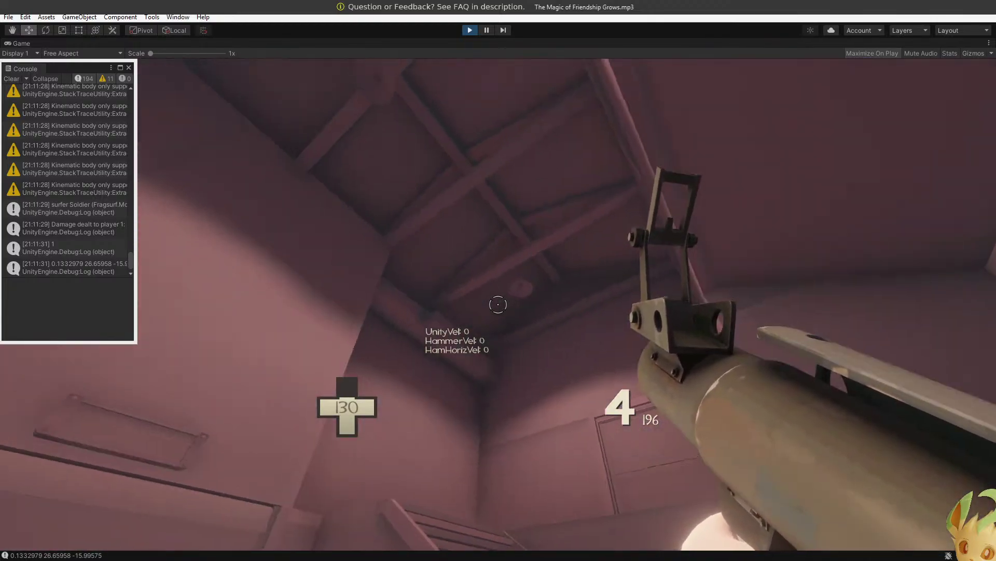
key("r")
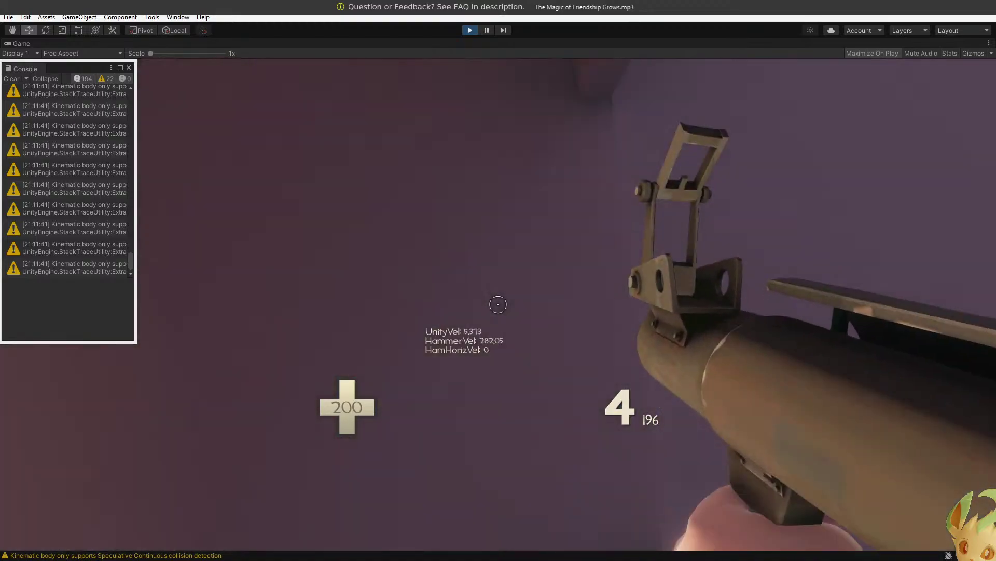
left_click(498, 304)
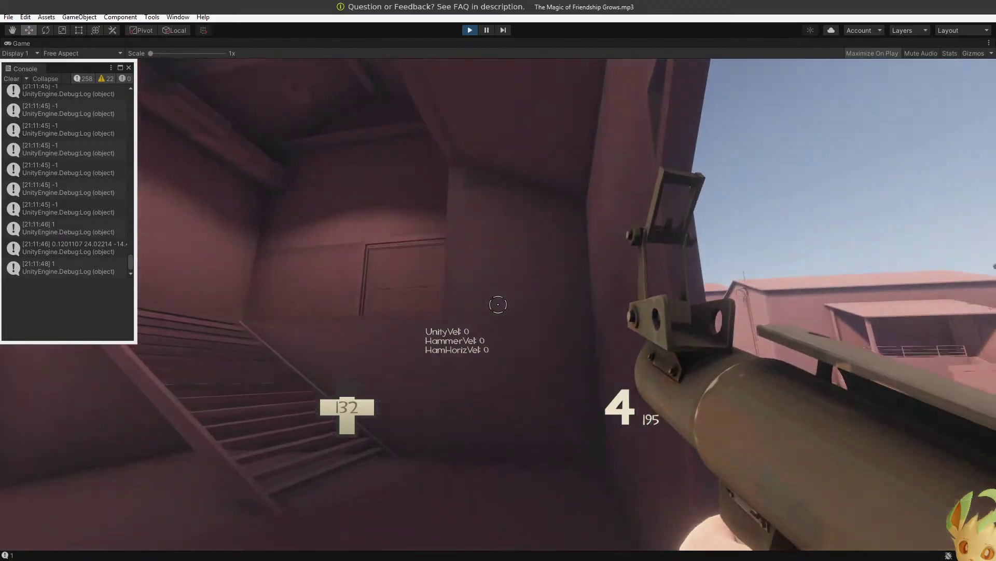
left_click(498, 304)
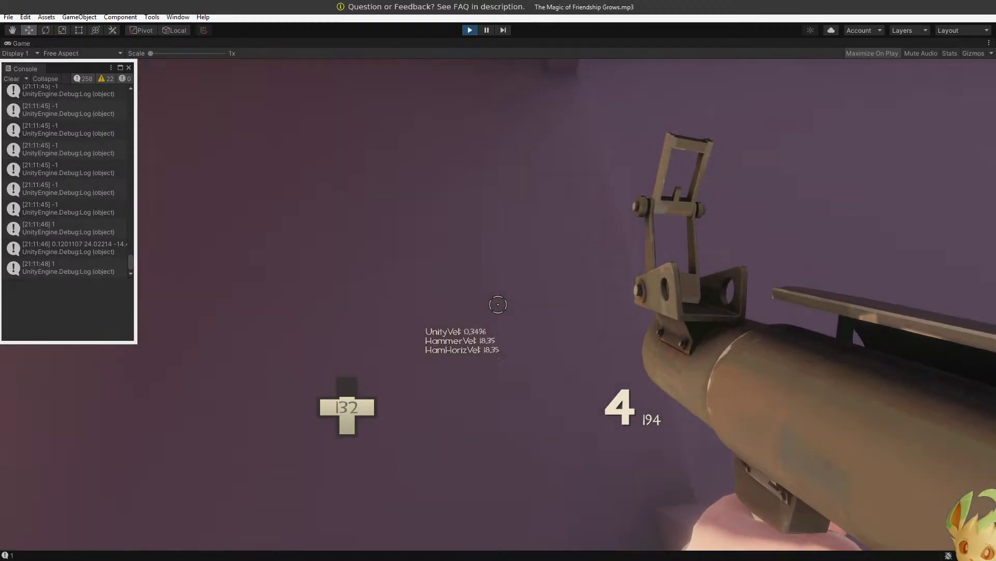
left_click(497, 304)
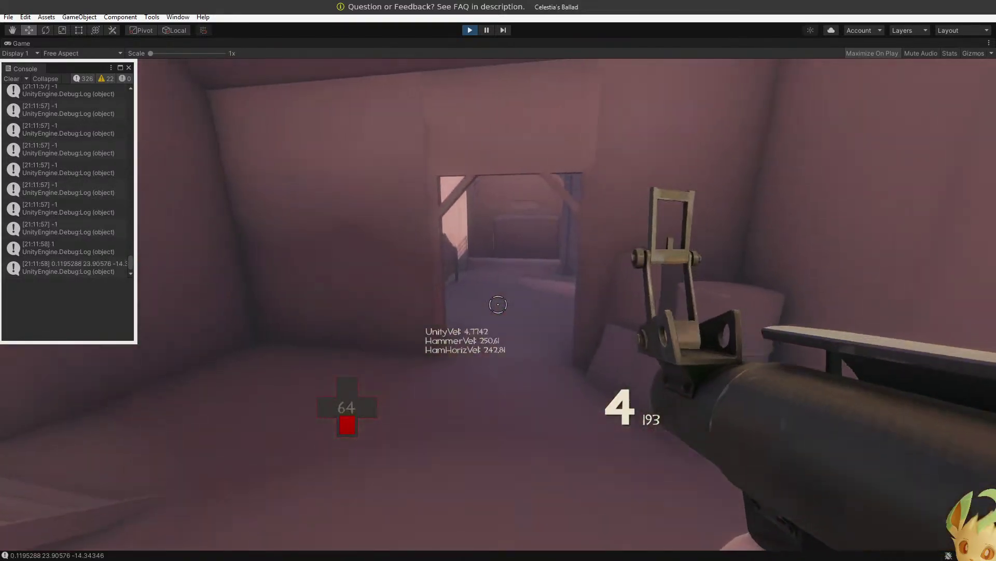
Return to SurfPhysics.cs in Visual Studio and inspect the minSurfSlope constant and the return blocked branch of the slope condition.
key("alt+Tab")
left_click(537, 319)
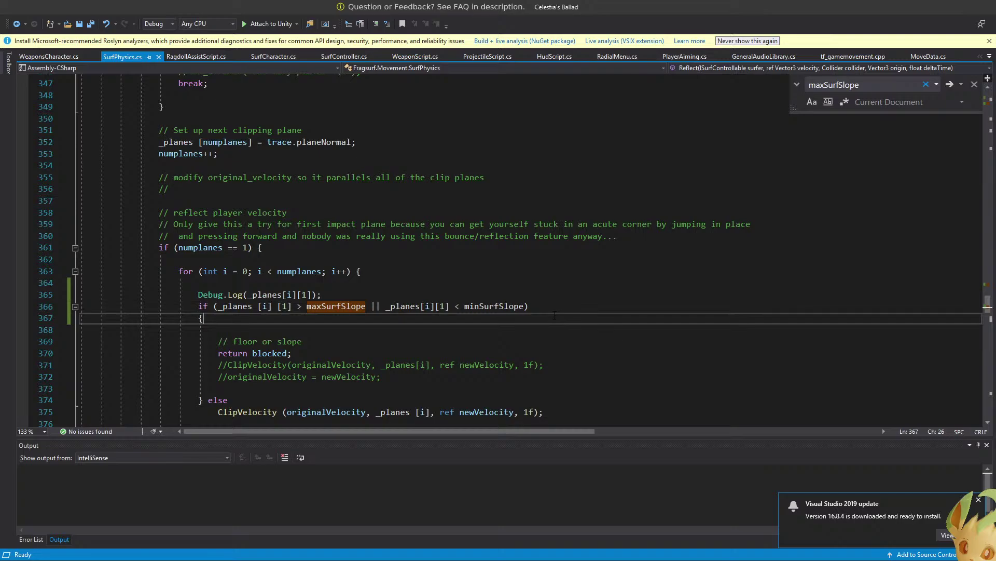
mouse_move(471, 310)
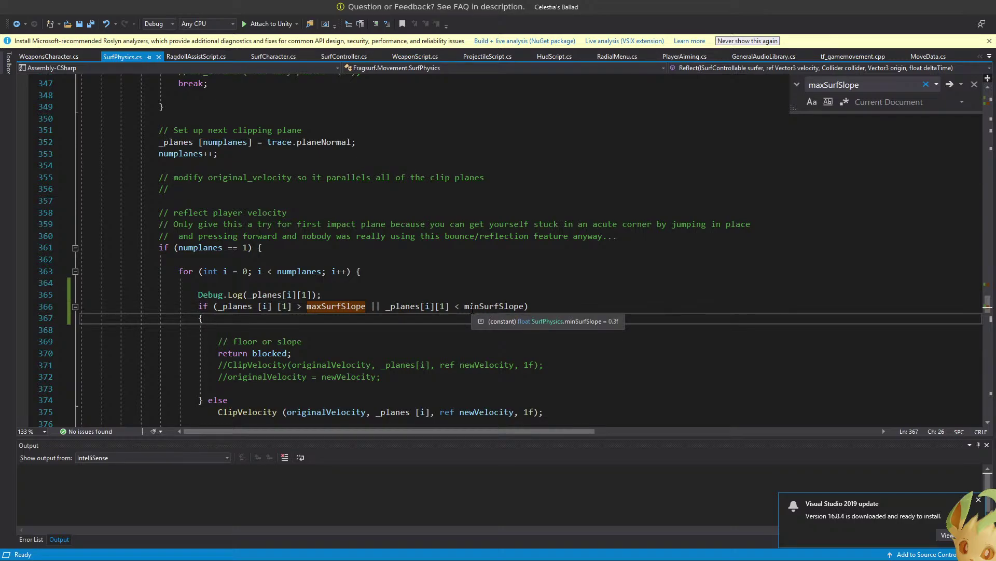
double_click(471, 306)
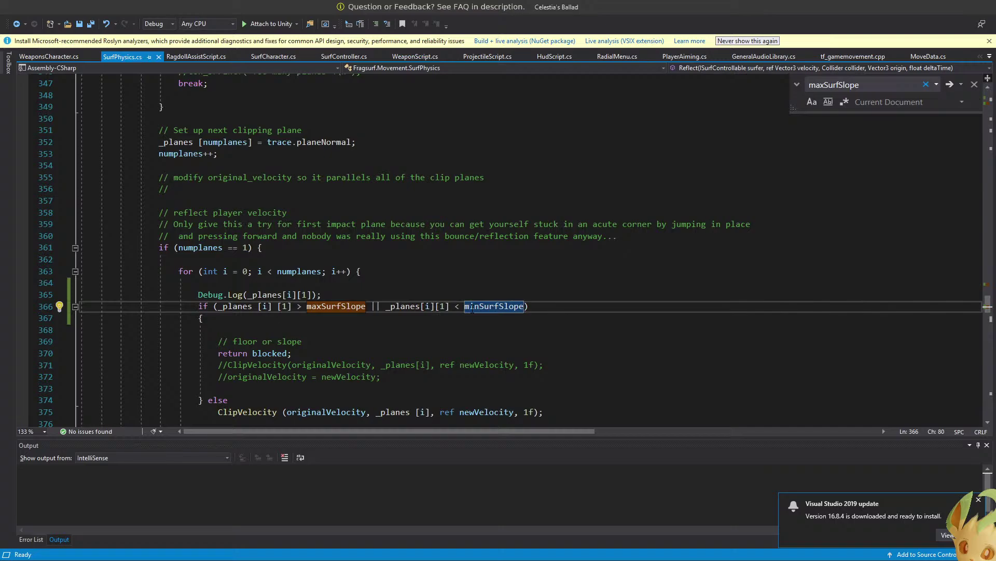
left_click(514, 237)
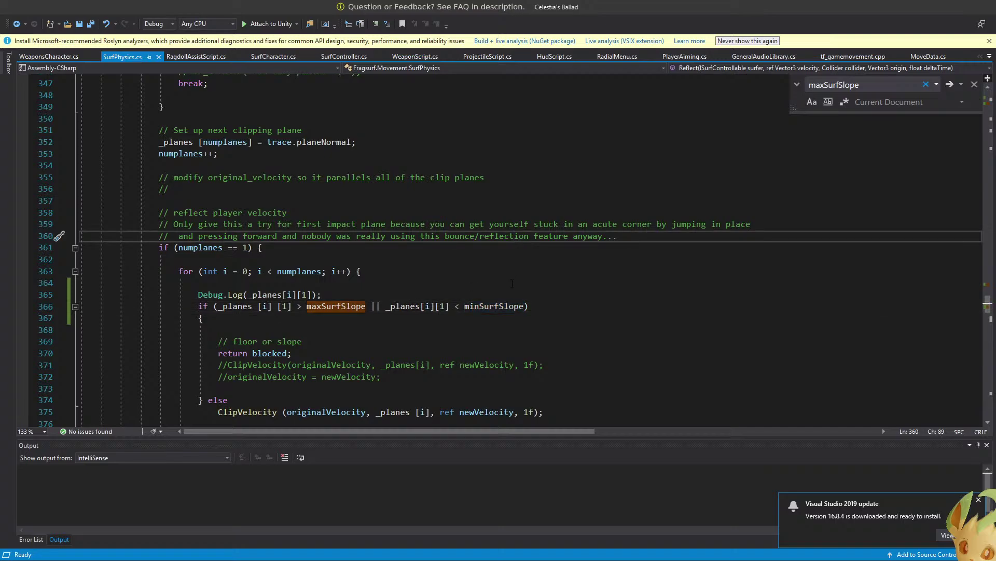
scroll(537, 318, "down", 2)
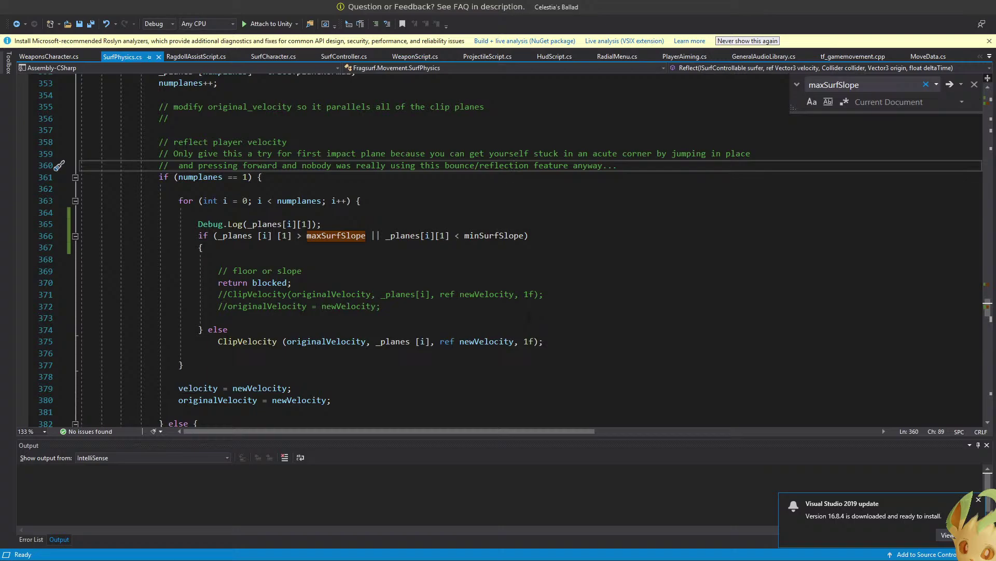
left_click(555, 236)
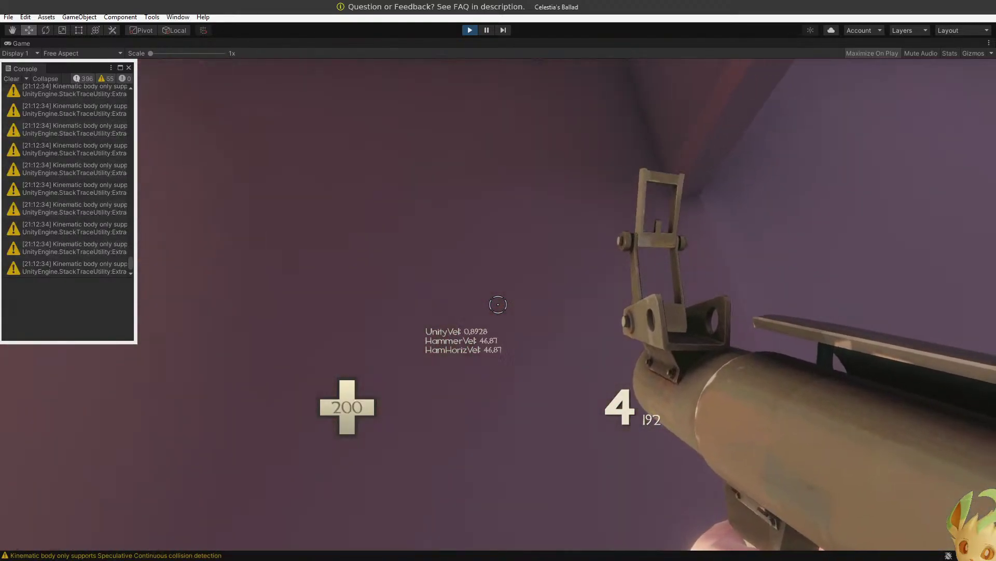
Fire several rockets in succession in the running Unity game to test chained rocket jumps against the ceiling and its sloped beams.
left_click(499, 305)
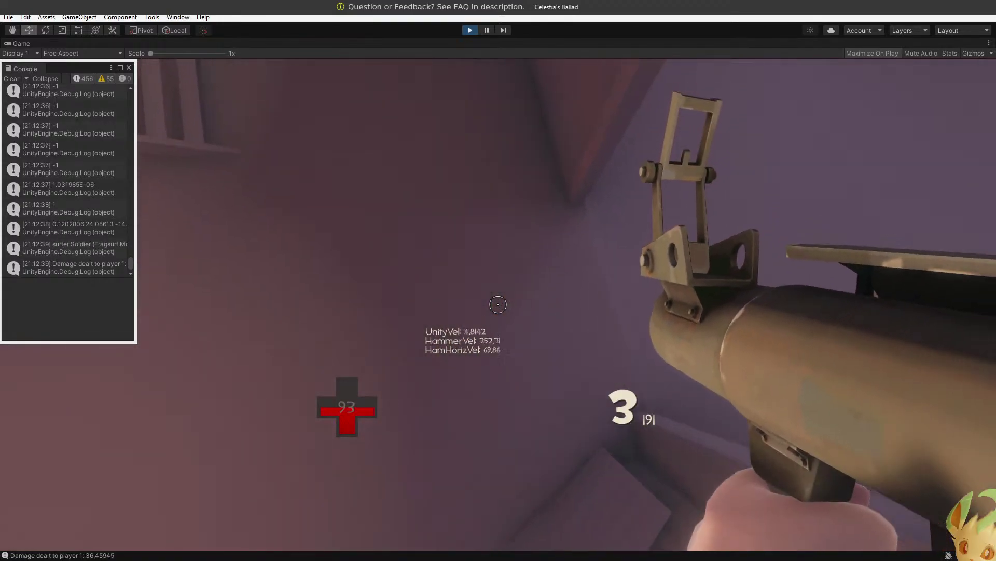
left_click(498, 304)
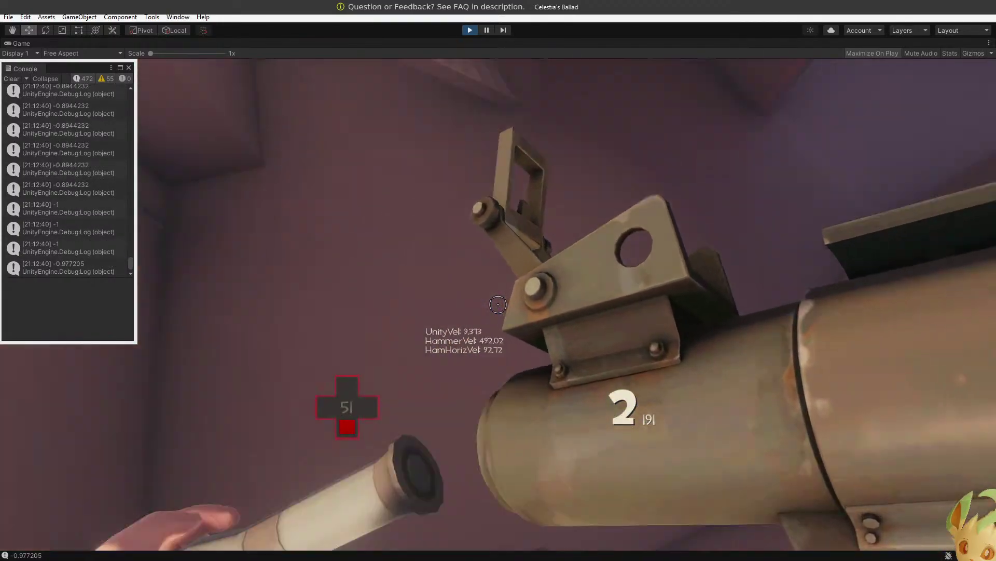
left_click(498, 305)
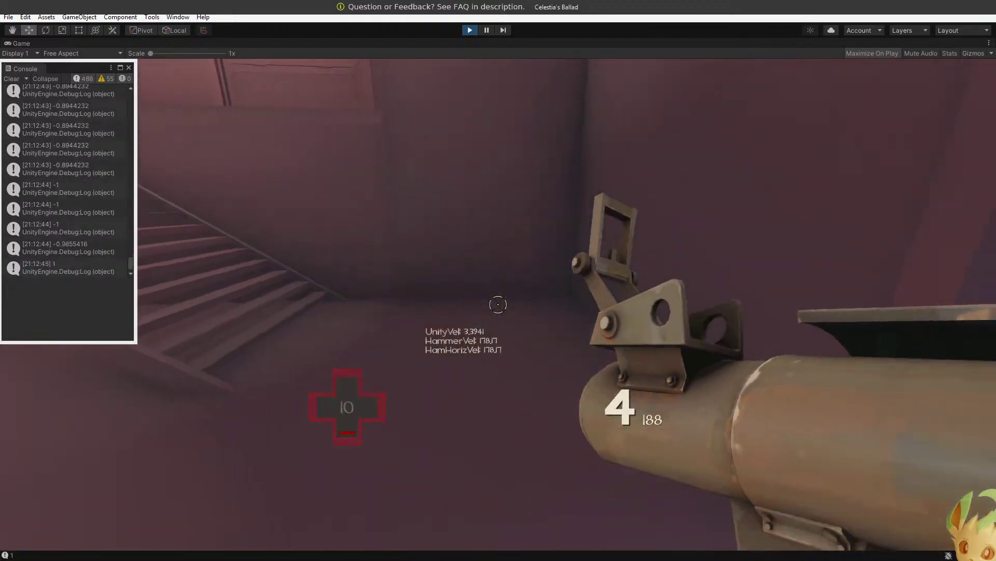
Fire two more rockets at the floor to rocket jump against the sloped ceiling in the running game.
left_click(498, 305)
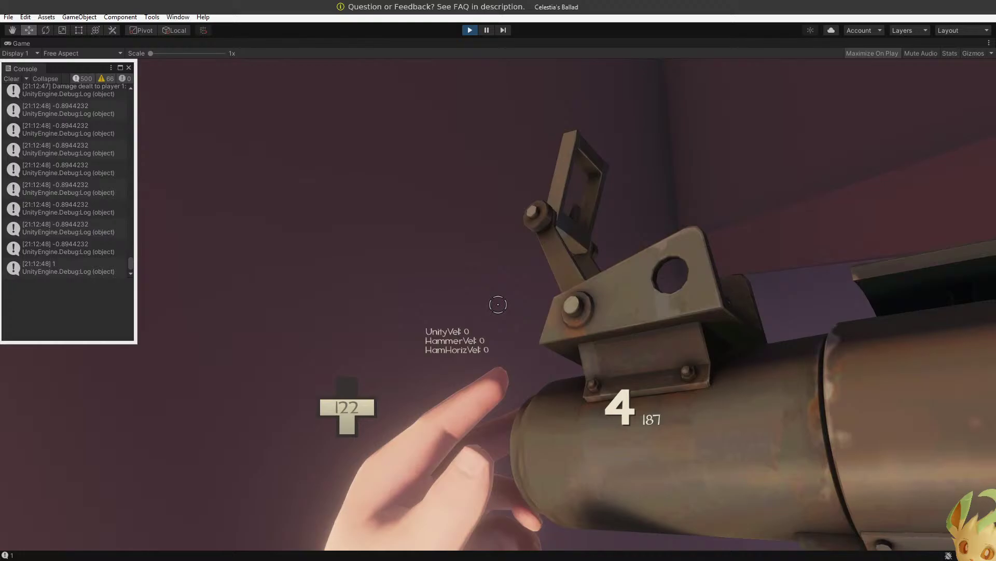
left_click(498, 305)
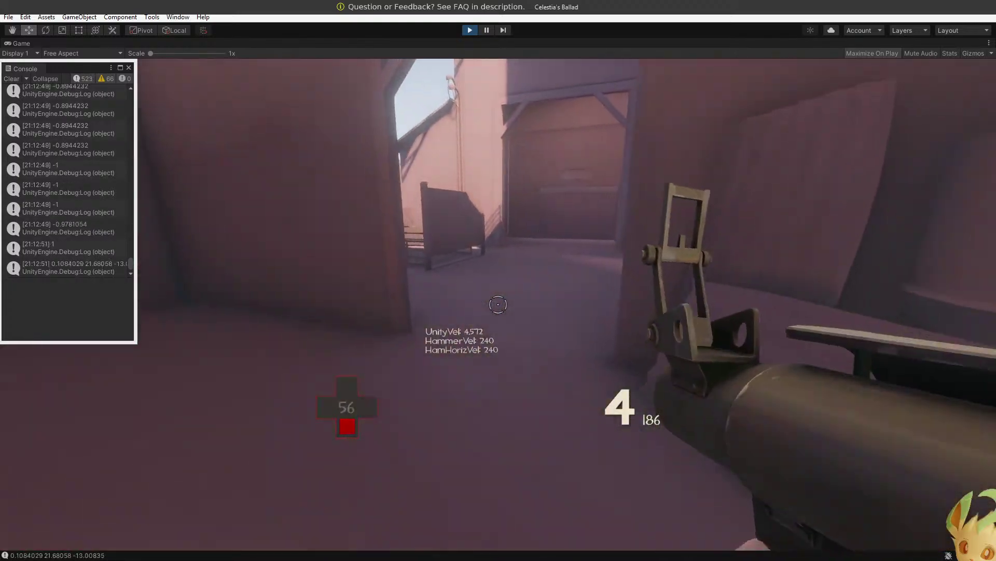
Switch to Visual Studio and delete the minSurfSlope check from the _planes slope condition under the Debug.Log line in SurfPhysics.cs.
key("alt+Tab")
left_click(485, 295)
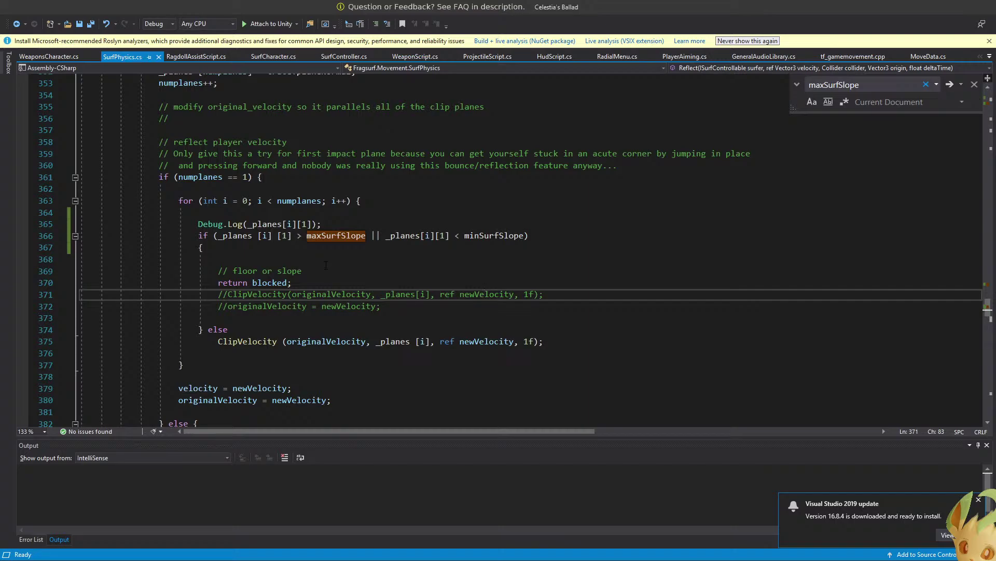
scroll(326, 266, "up", 11)
scroll(335, 312, "down", 8)
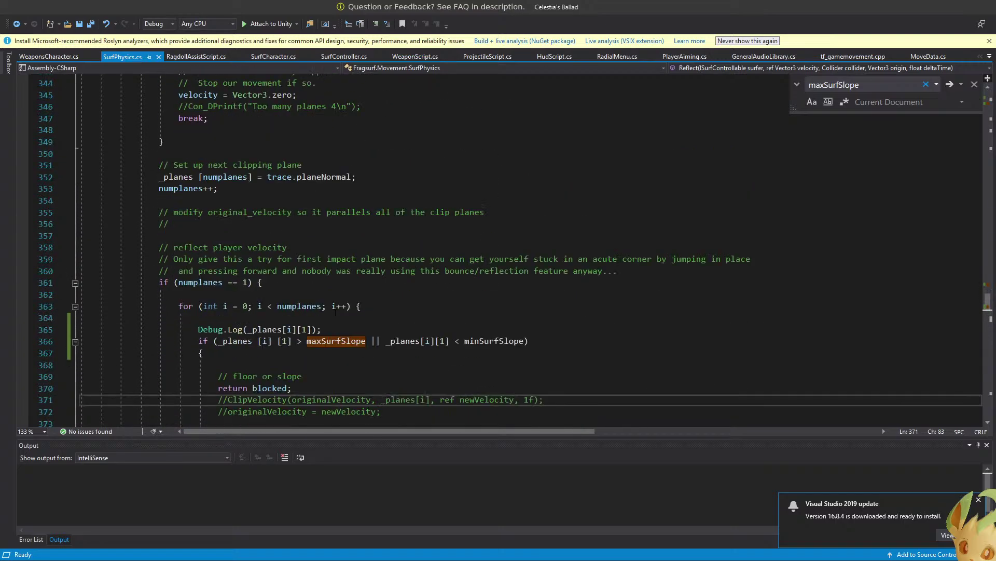
left_click_drag(367, 341, 523, 343)
key("BackSpace")
Delete the trace.planeNormal.y < minSurfSlope check from the floor condition above blocked |= 1, keeping only the maxSurfSlope comparison.
scroll(522, 340, "up", 5)
scroll(476, 247, "up", 5)
left_click_drag(531, 247, 347, 248)
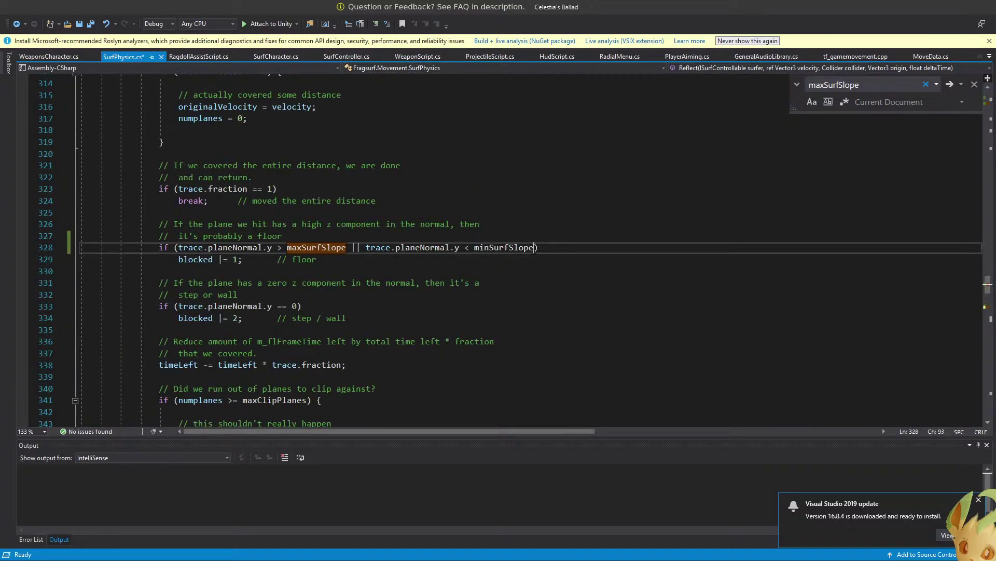
key("BackSpace")
Stop the running game in Unity, save SurfPhysics.cs in Visual Studio, and return to Unity so the scripts recompile.
key("alt+Tab")
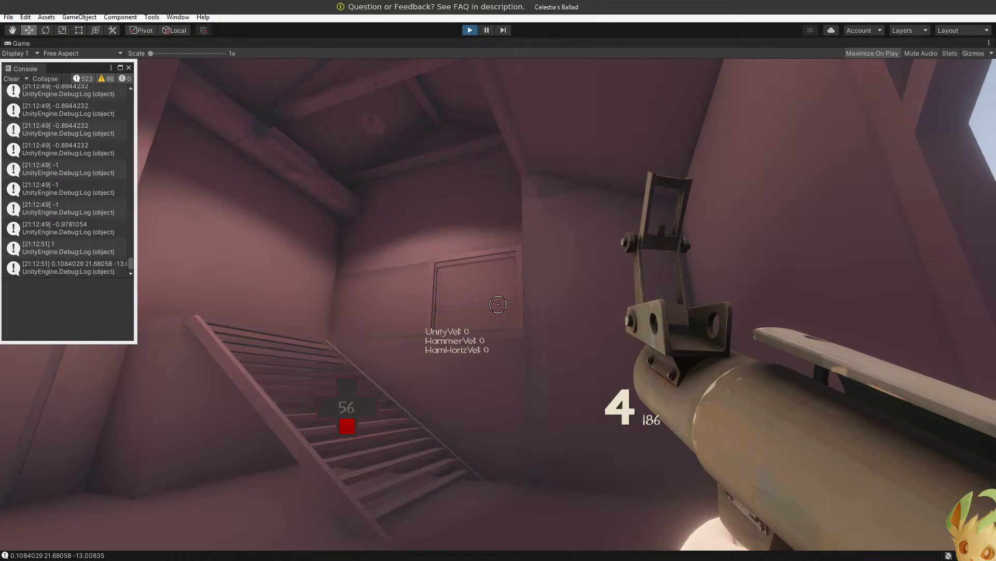
key("ctrl+p")
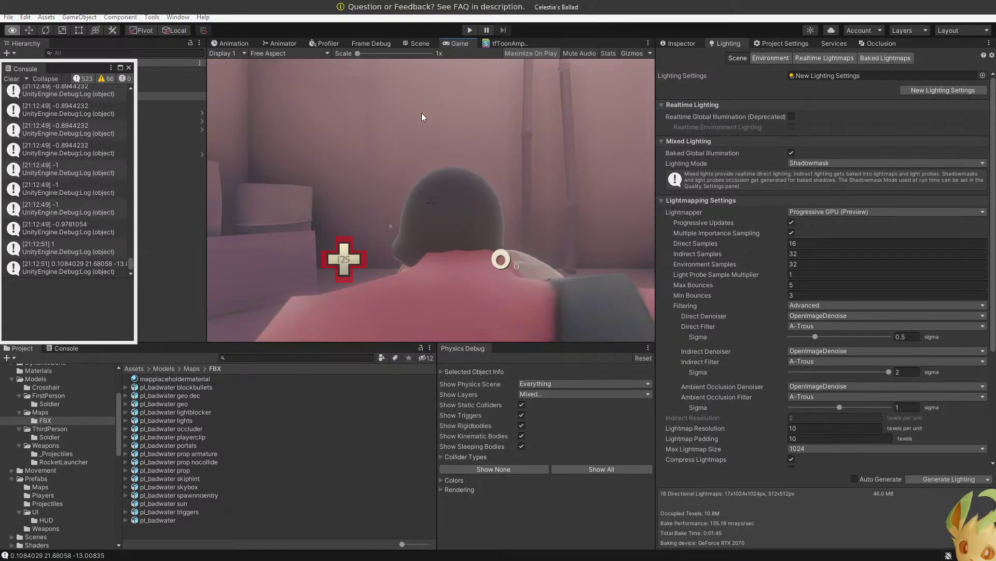
key("alt+Tab")
key("ctrl+s")
key("alt+Tab")
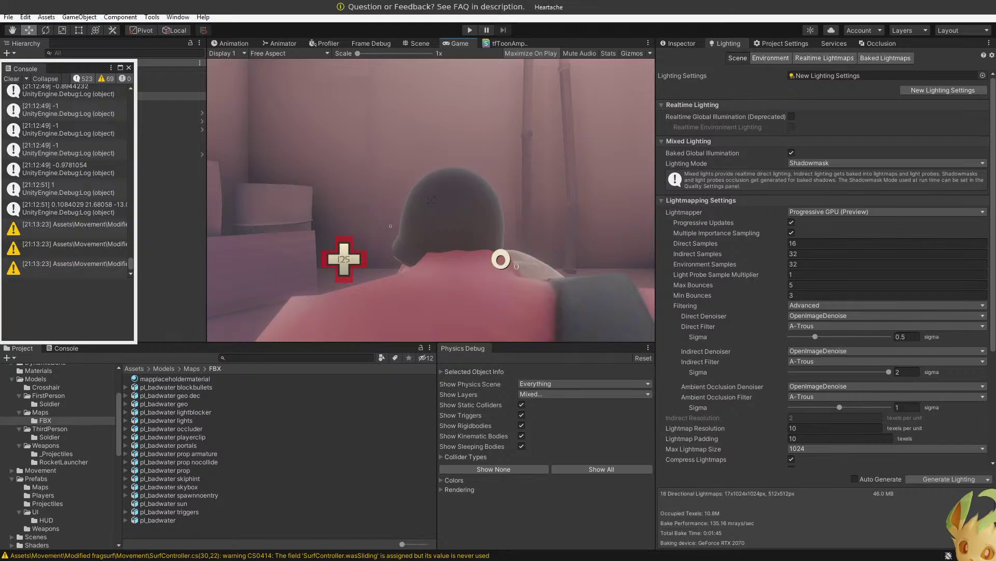
Start the game in Unity and rocket jump repeatedly into the sloped ceiling to test the edited slope conditions.
key("alt+Tab")
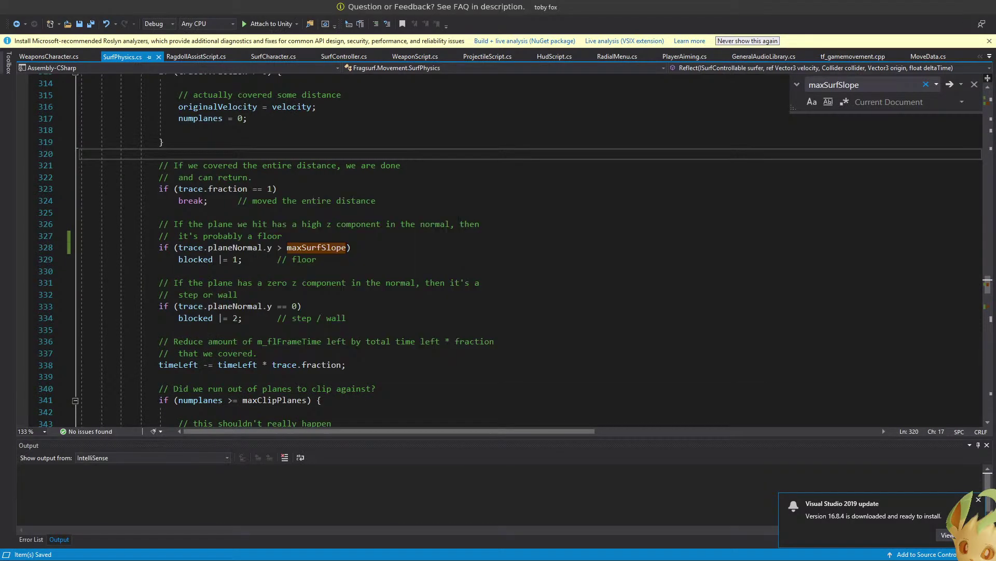
key("alt+Tab")
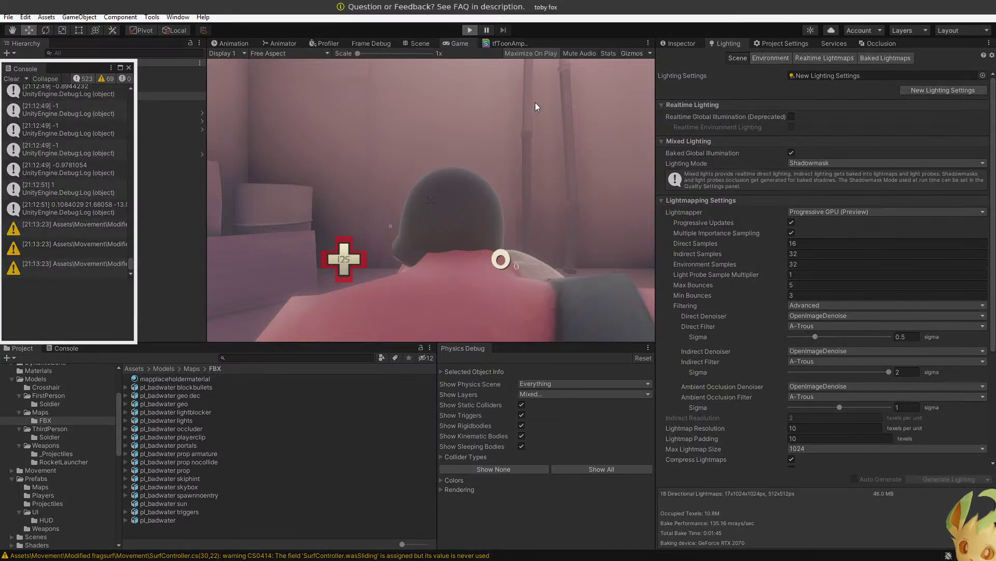
key("ctrl+p")
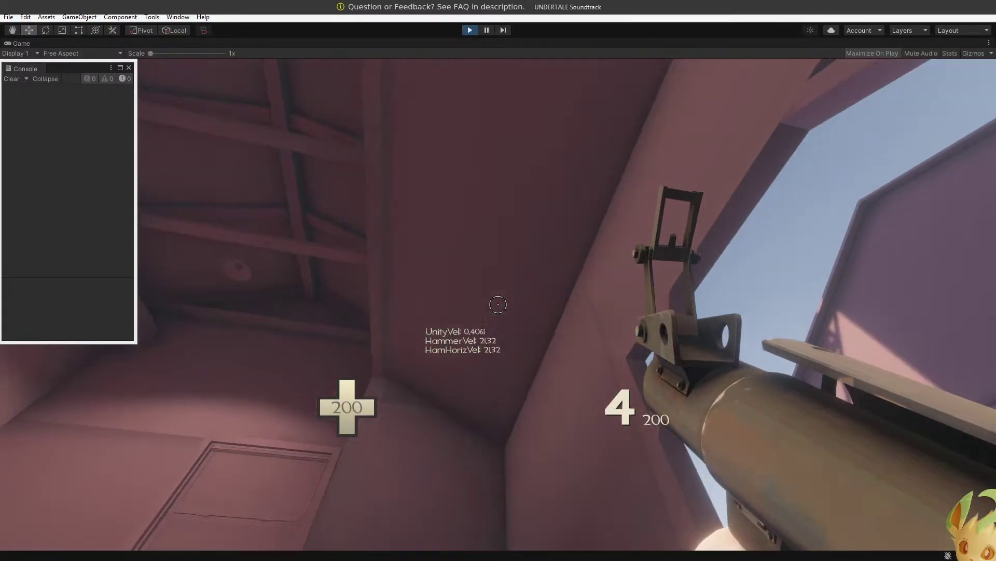
left_click(498, 304)
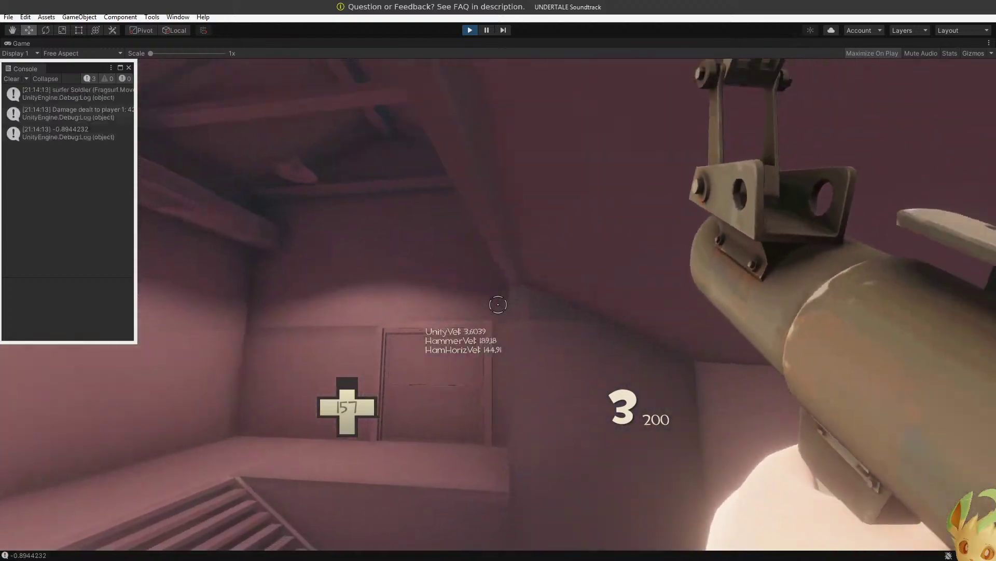
key("r")
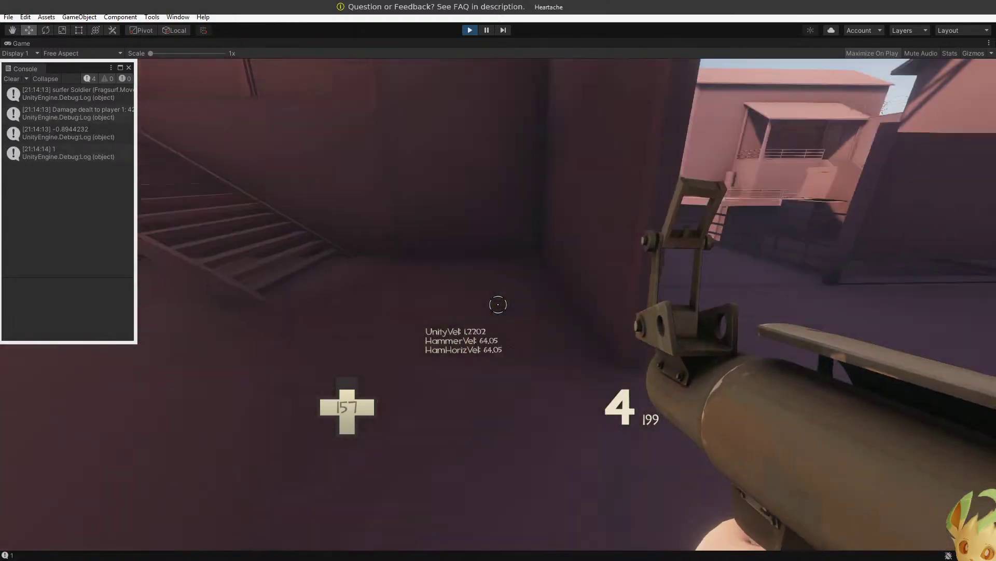
left_click(498, 304)
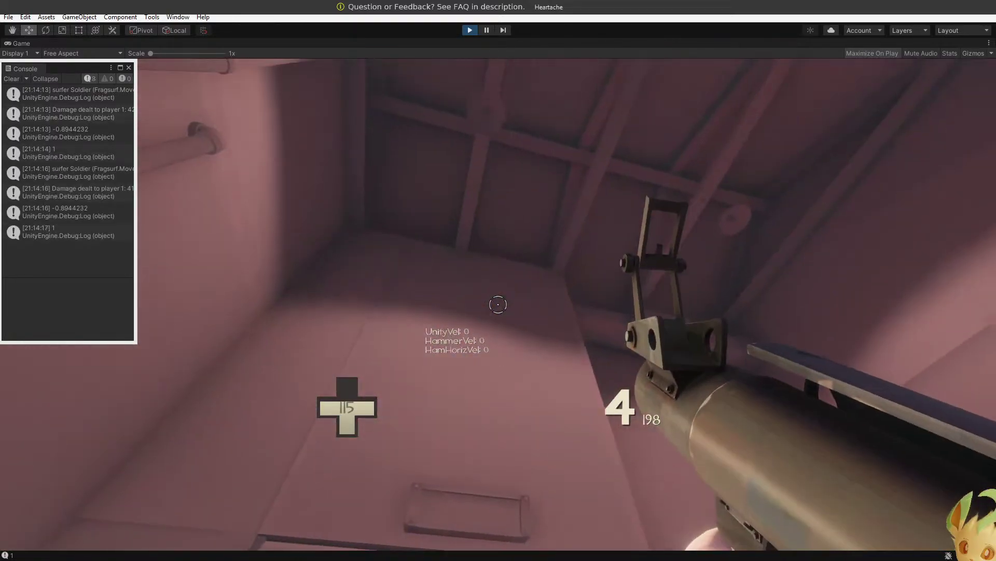
left_click(498, 305)
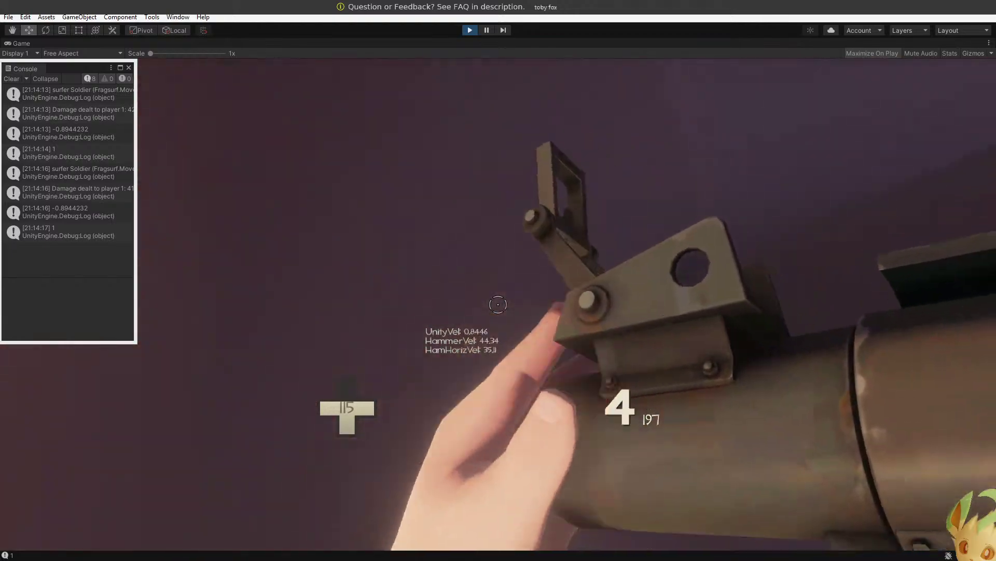
left_click(498, 304)
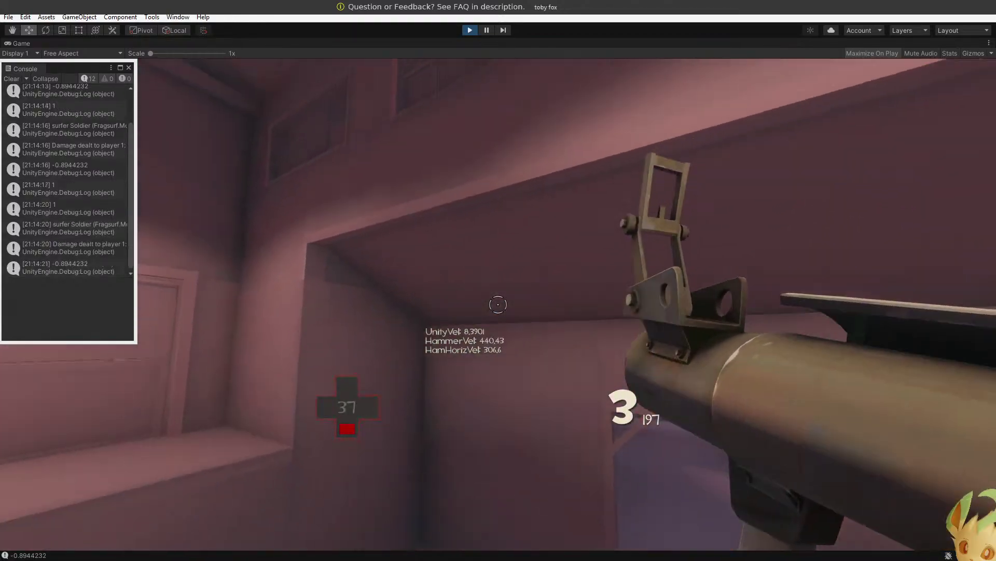
key("space")
Return to SurfPhysics.cs in Visual Studio and restore the || _planes[i][1] < minSurfSlope check in the _planes slope condition.
key("alt+Tab")
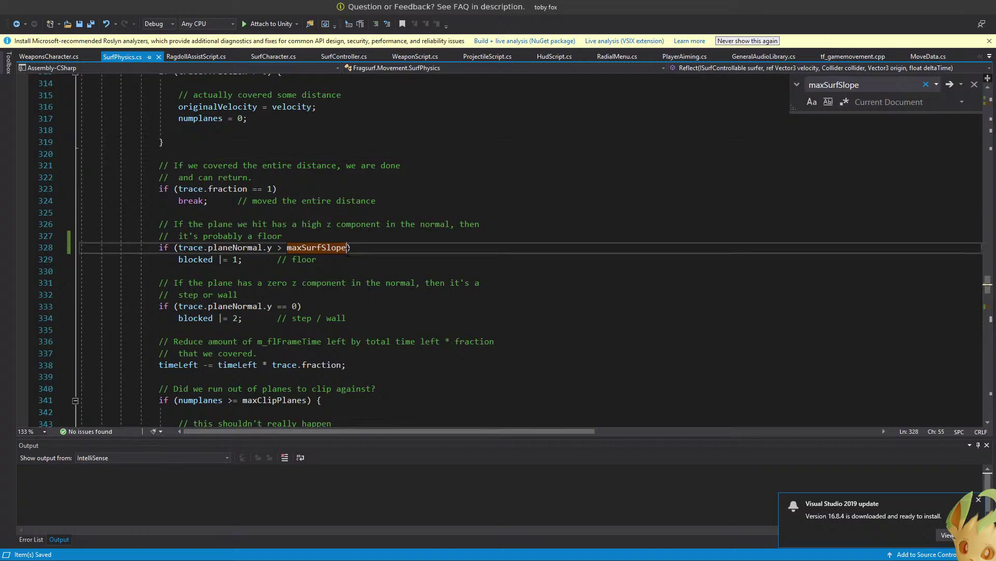
key("F3")
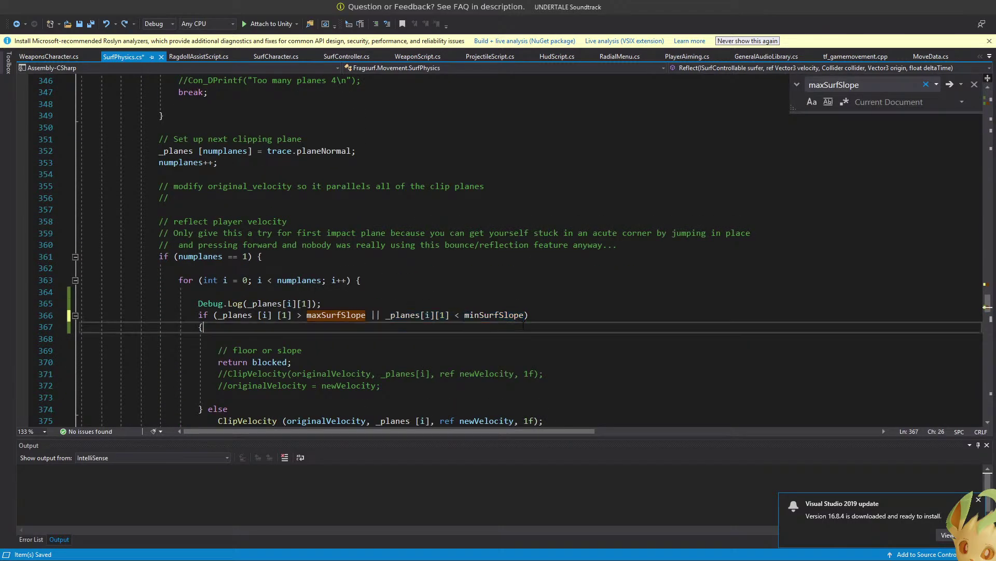
Switch back to the running Unity game and move outside and up the sloped railway track to the wall corner beside it.
key("alt+Tab")
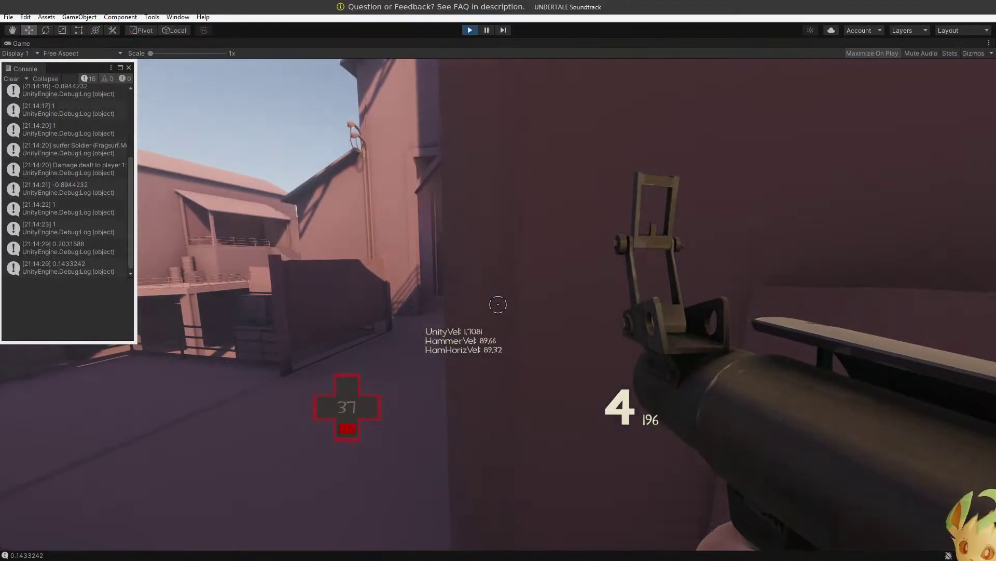
key("space")
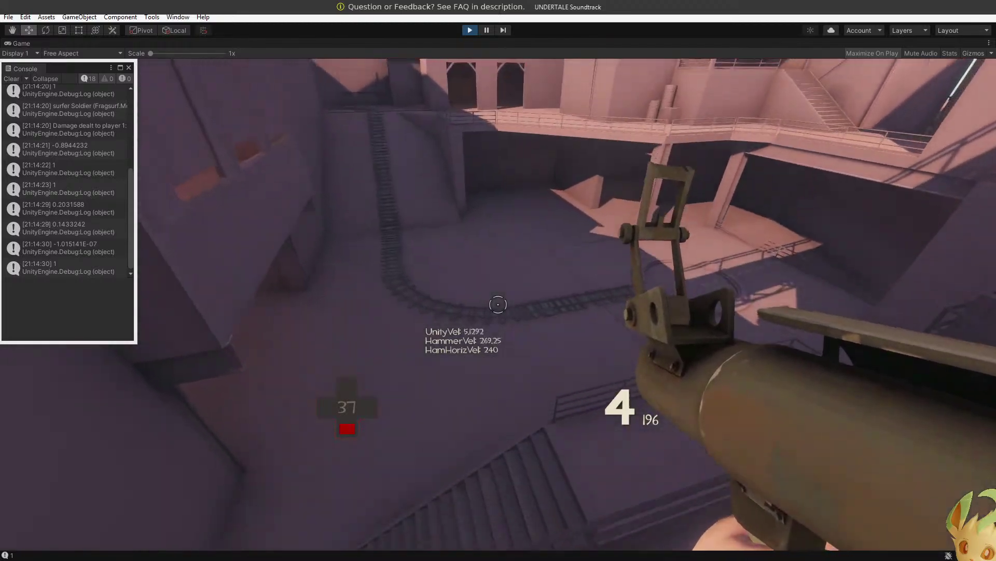
key("w")
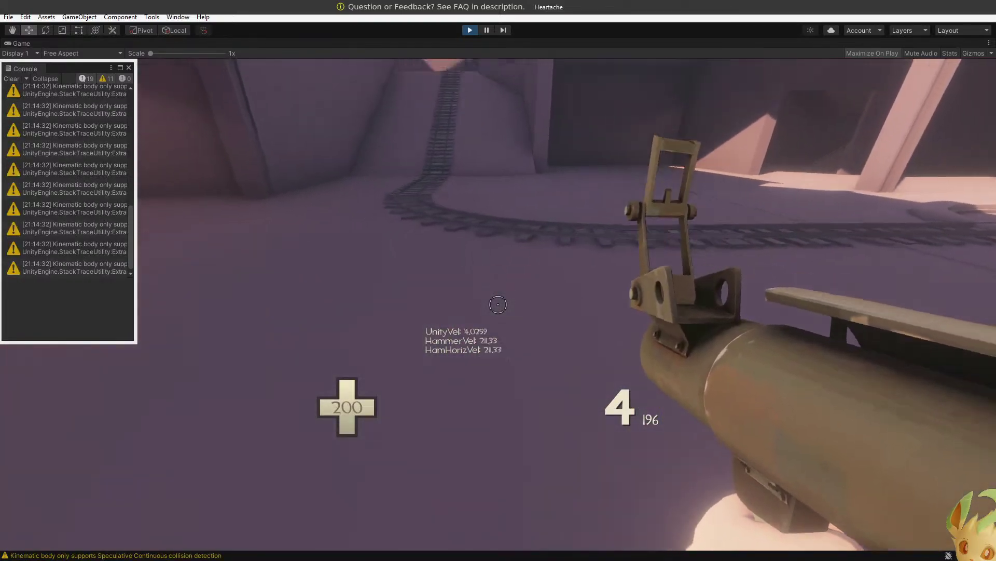
key("w")
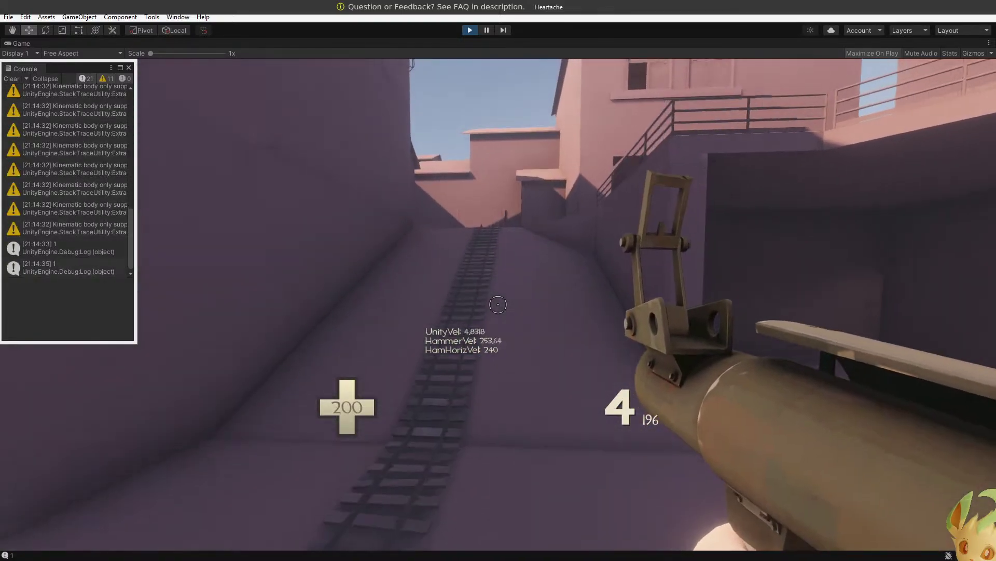
key("w")
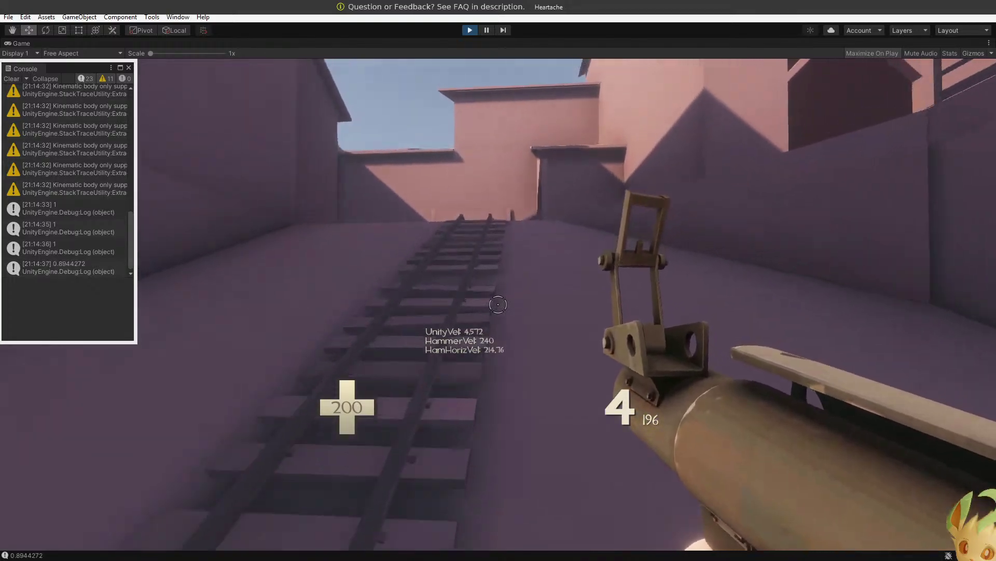
key("w")
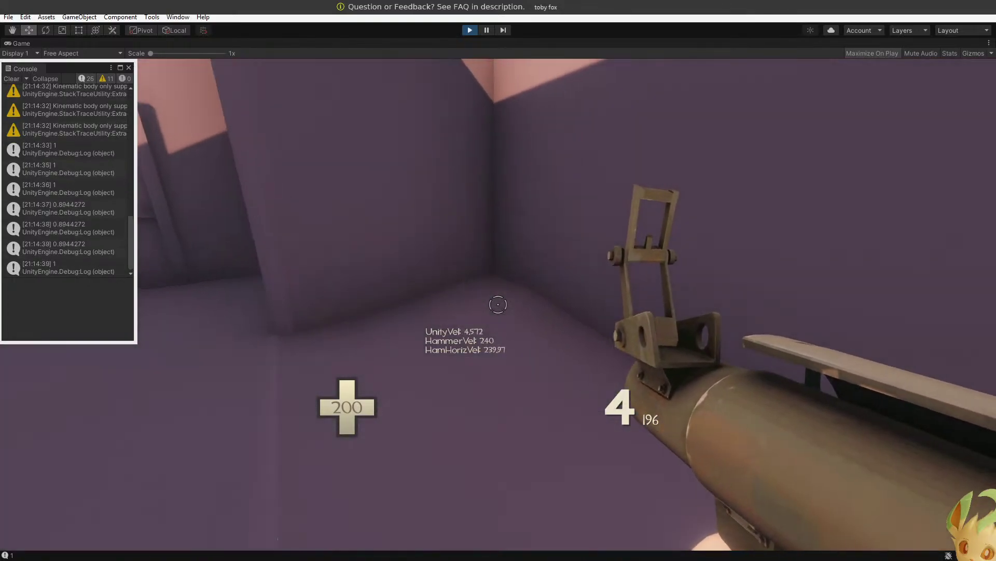
Rocket jump from the wall corner beside the tracks to test sliding on the steep roof surfaces.
left_click(498, 305)
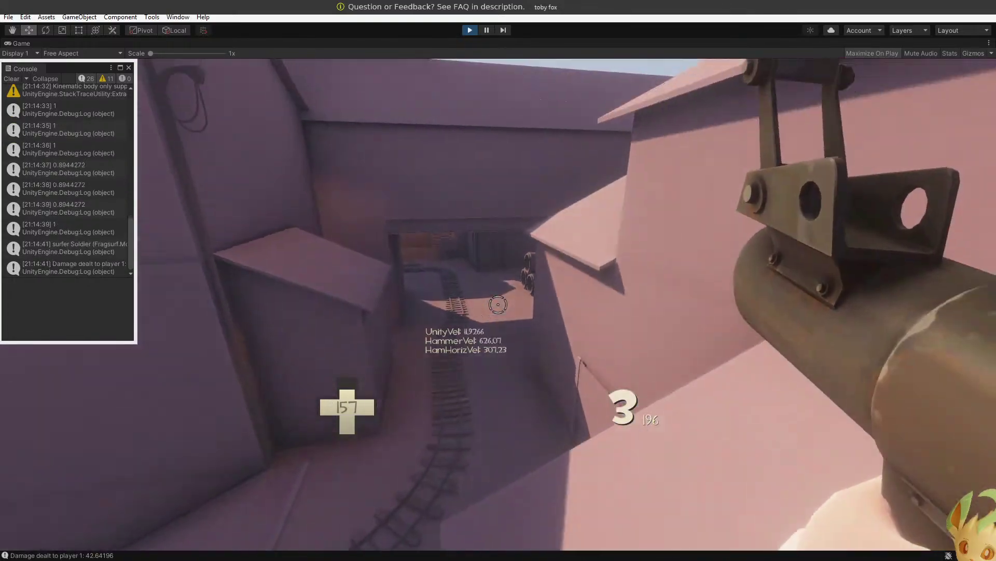
key("w")
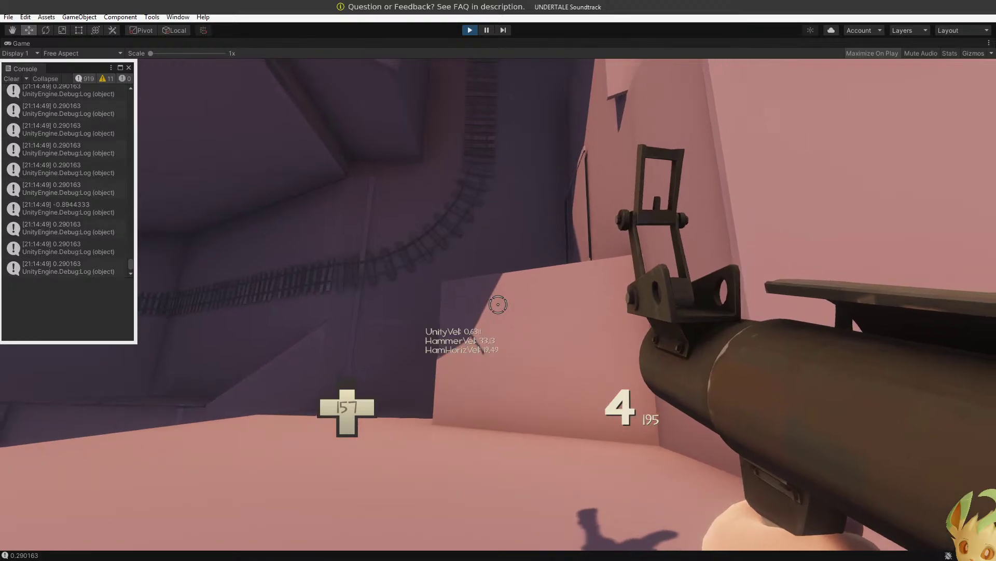
key("w")
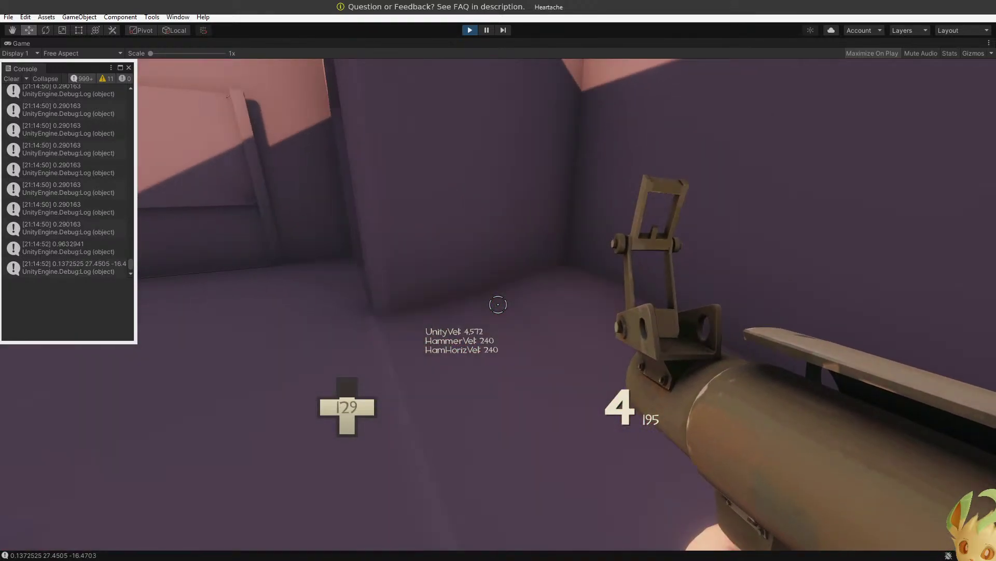
left_click(497, 304)
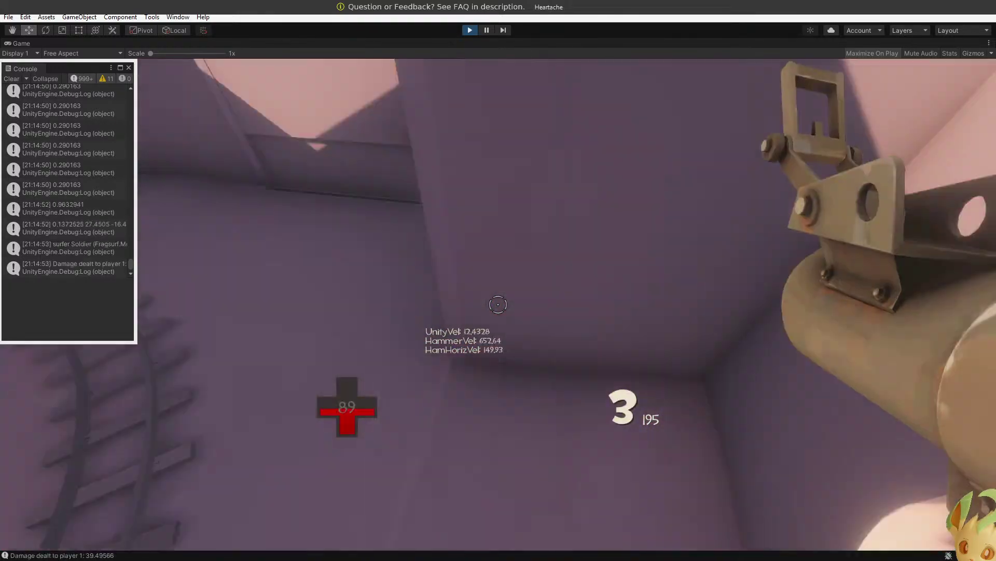
key("r")
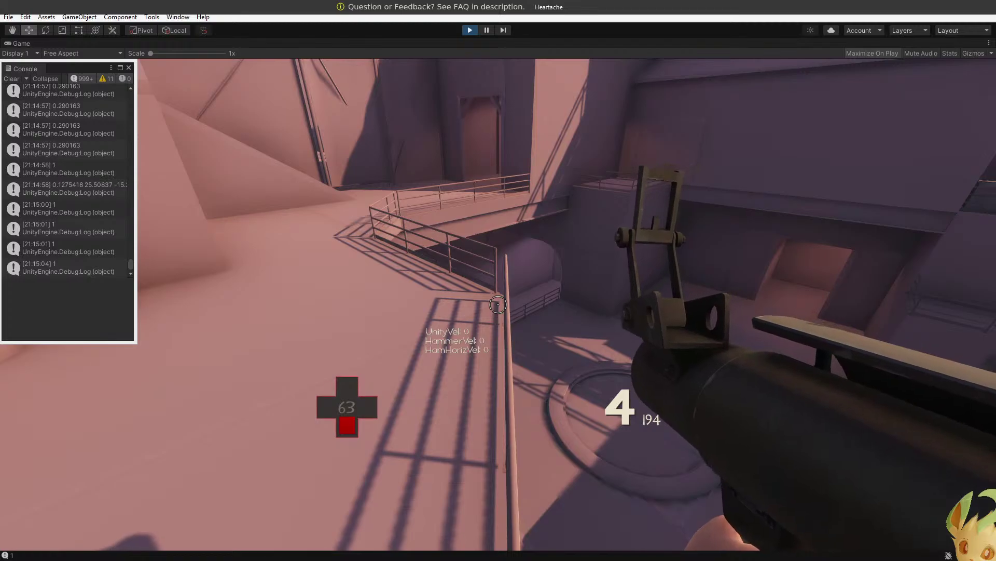
Repeat the rocket jump from the corner toward the steep roof, then walk back to the corner beside the tracks.
key("w")
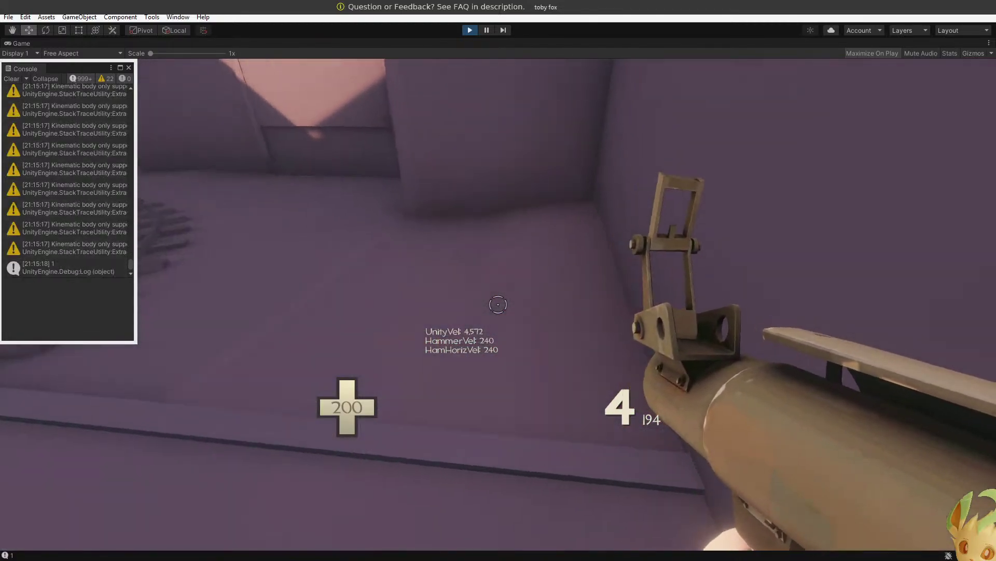
left_click(498, 304)
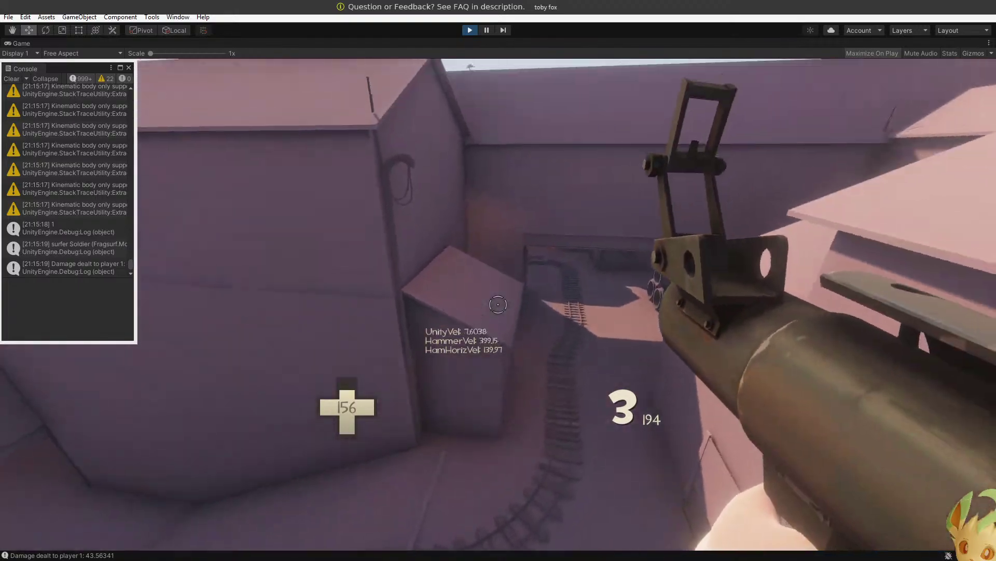
key("r")
key("w")
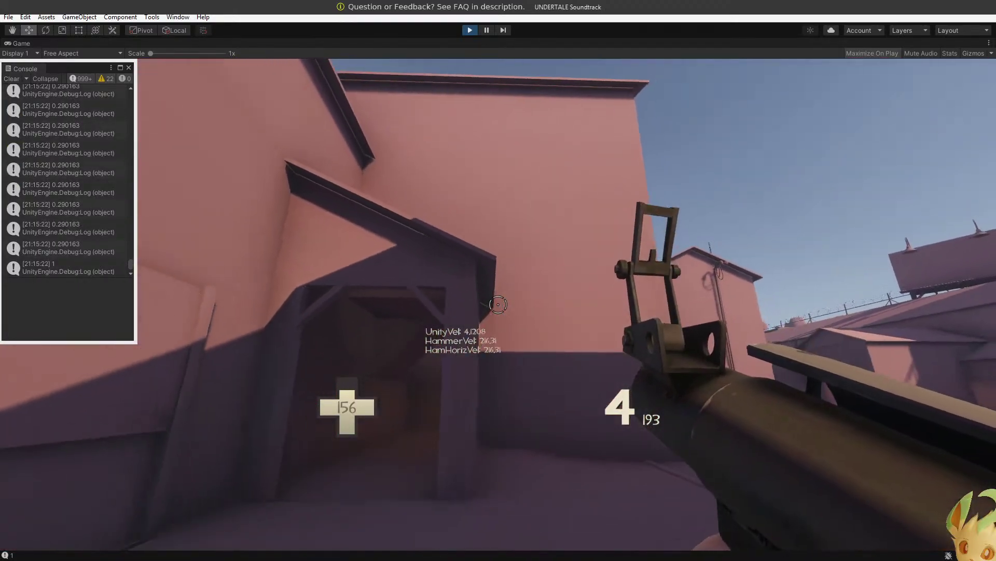
key("w")
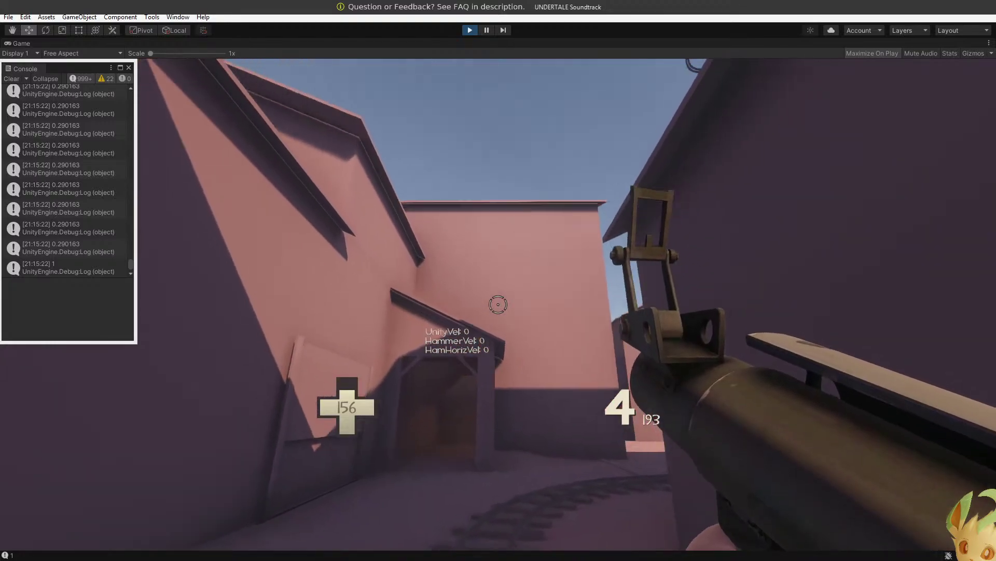
key("w")
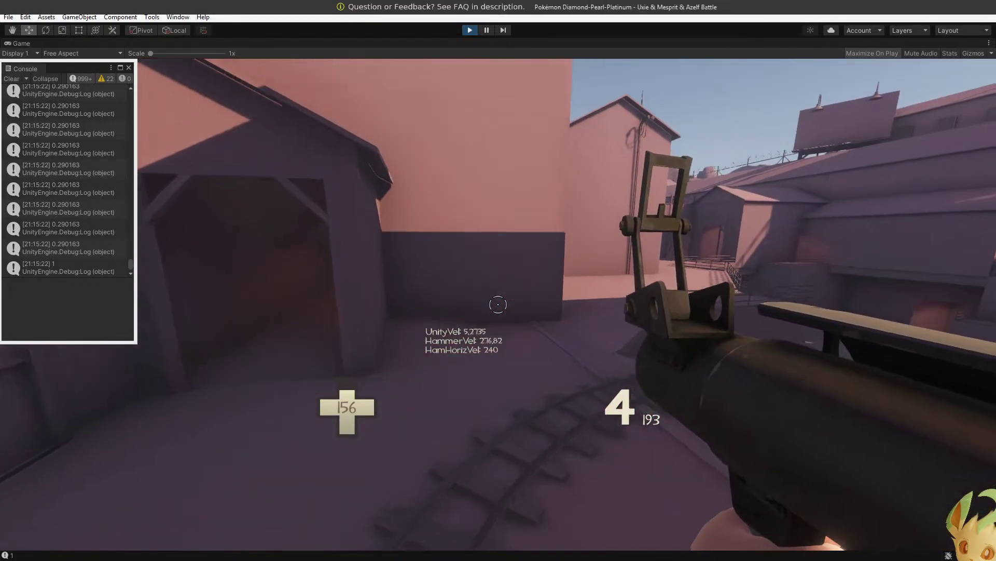
key("space")
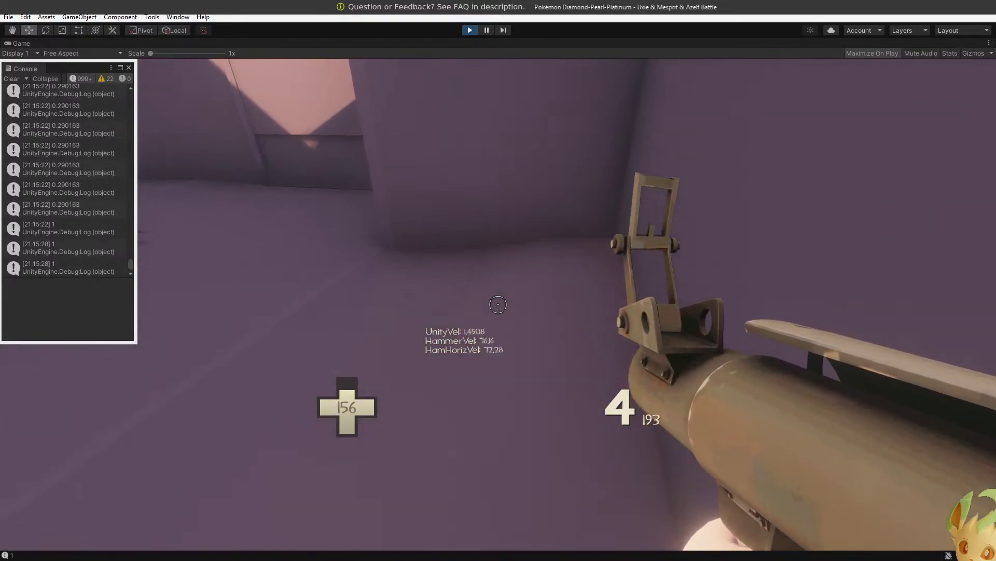
Fire further rocket jumps from the wall corner against the steep roof surface, returning to the corner between jumps.
left_click(498, 305)
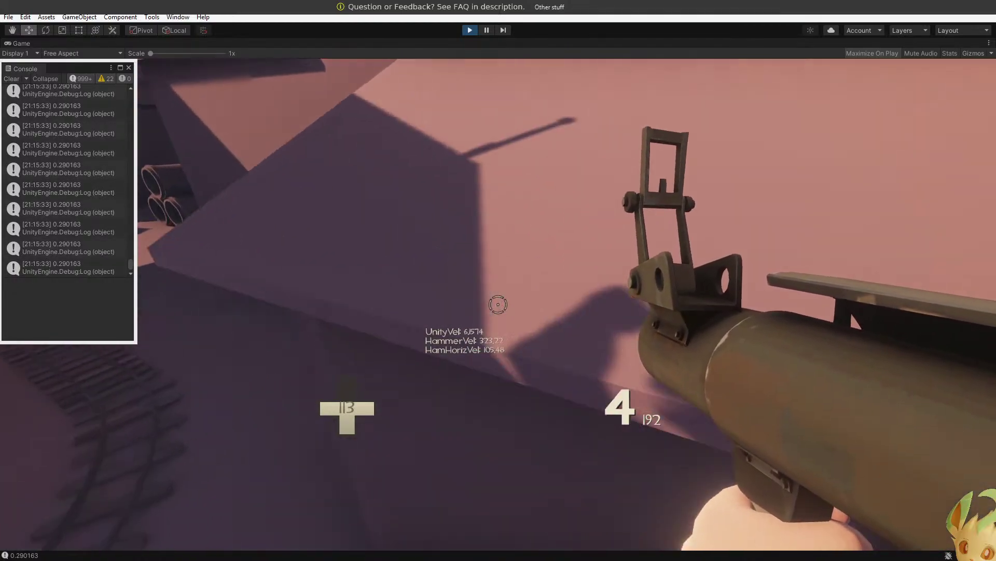
key("s")
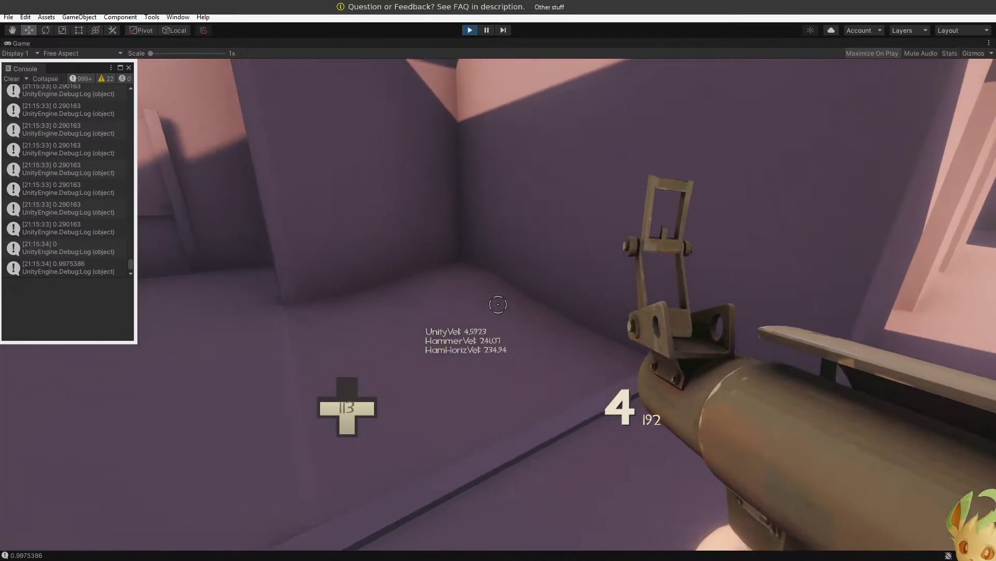
left_click(499, 305)
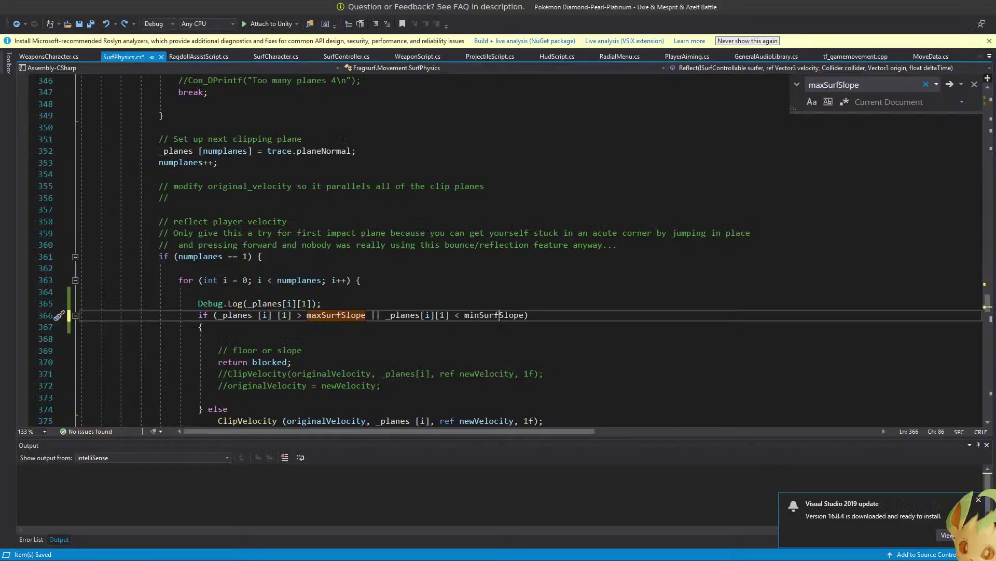
Save SurfPhysics.cs with the minSurfSlope check in Visual Studio, then switch to Unity and start play mode again.
double_click(501, 315)
key("alt+Tab")
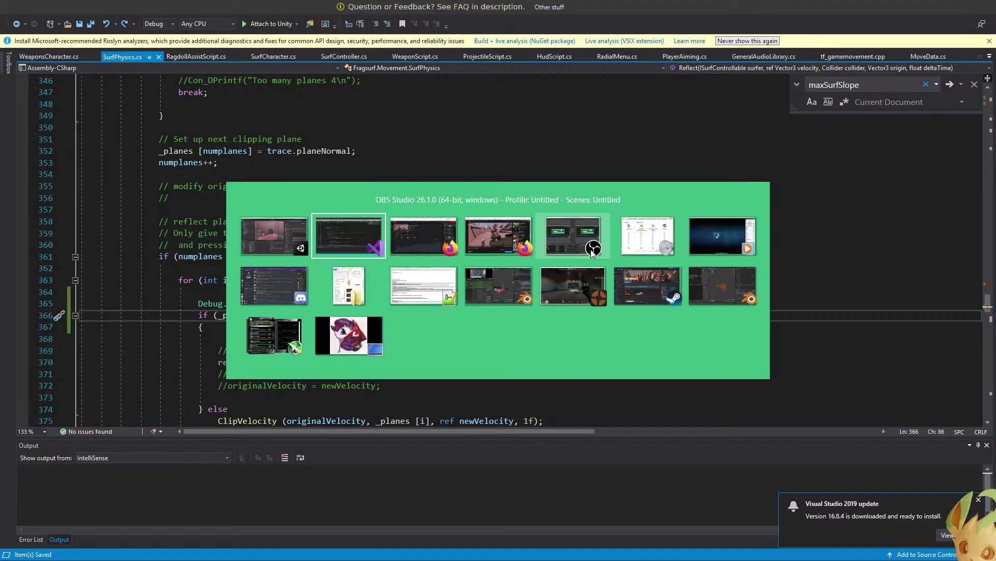
left_click(283, 235)
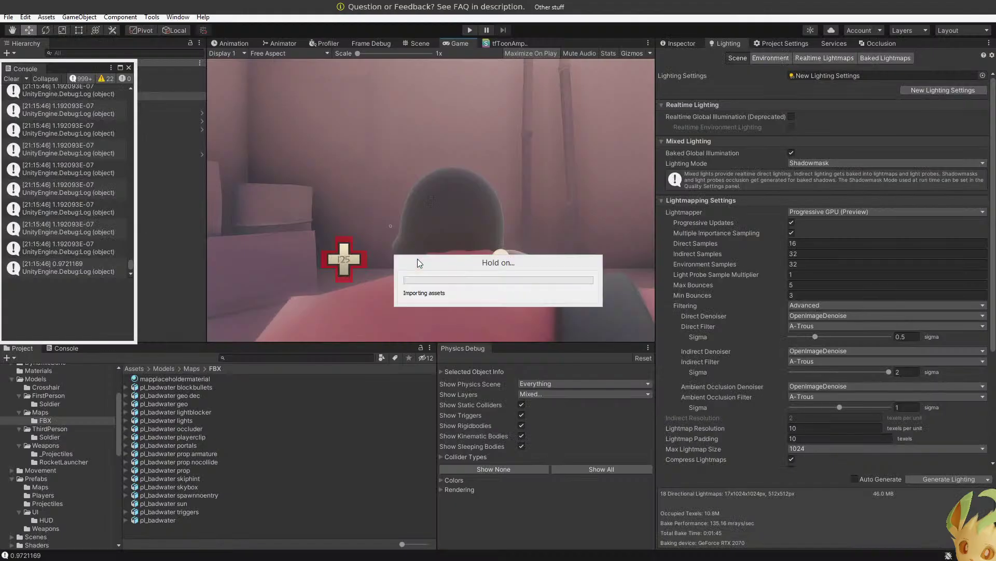
left_click(469, 32)
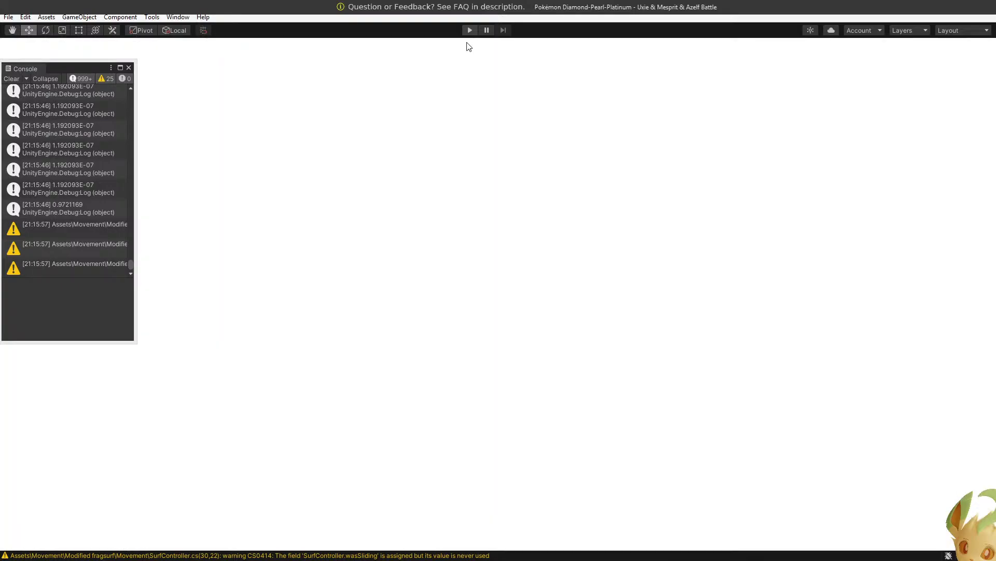
Leave the spawn building and rocket jump along the railway tracks to the wall corner beside them.
key("w")
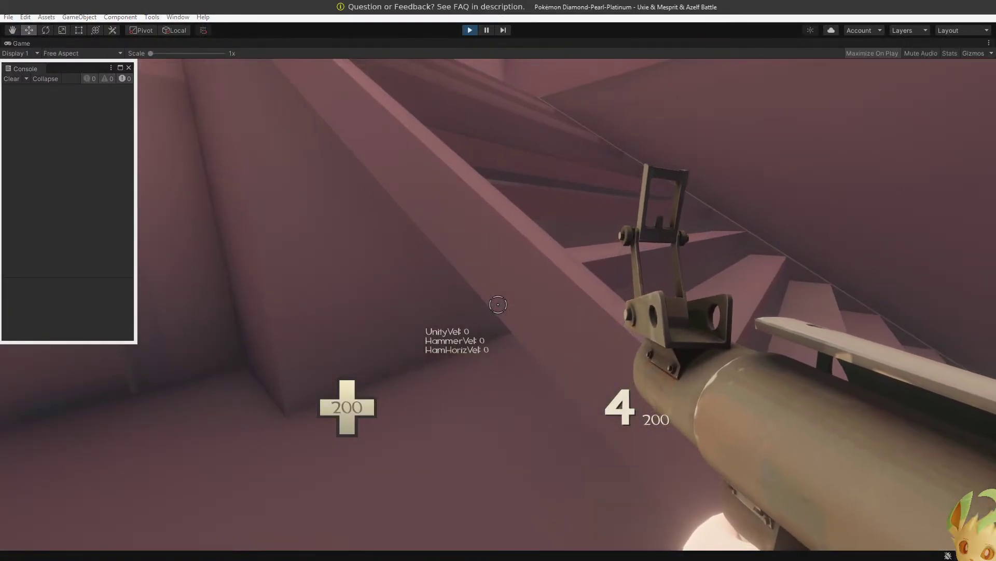
key("w")
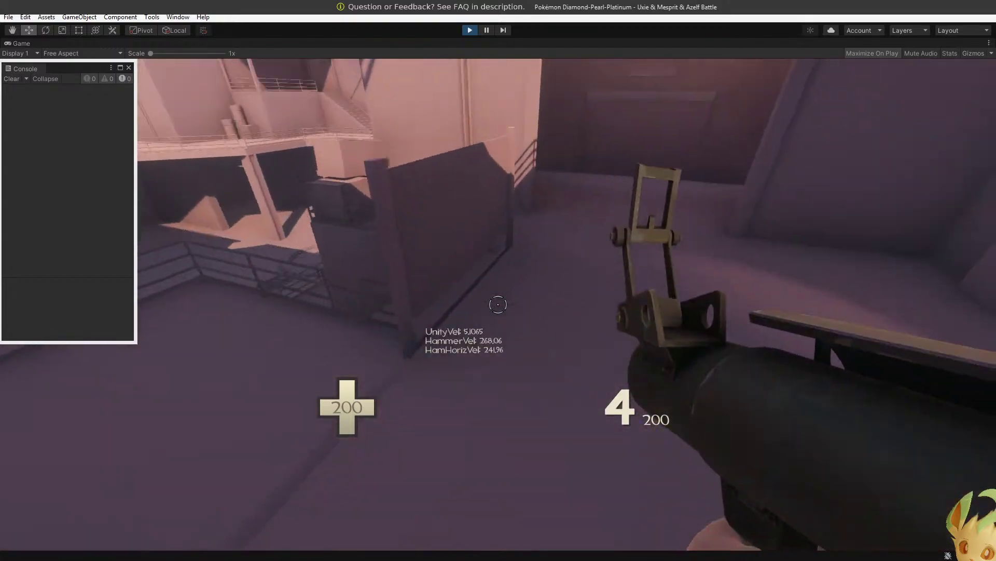
left_click(498, 305)
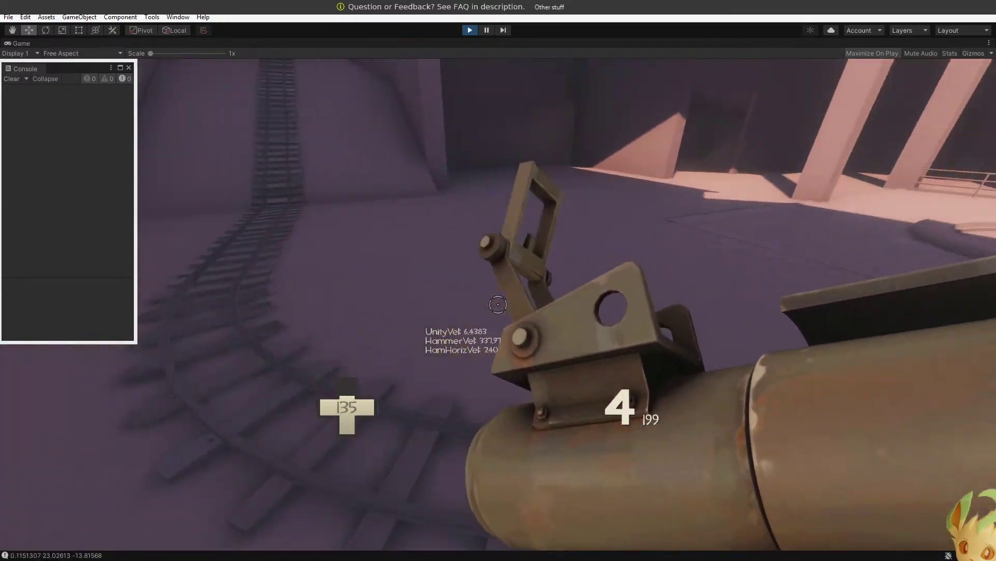
left_click(497, 305)
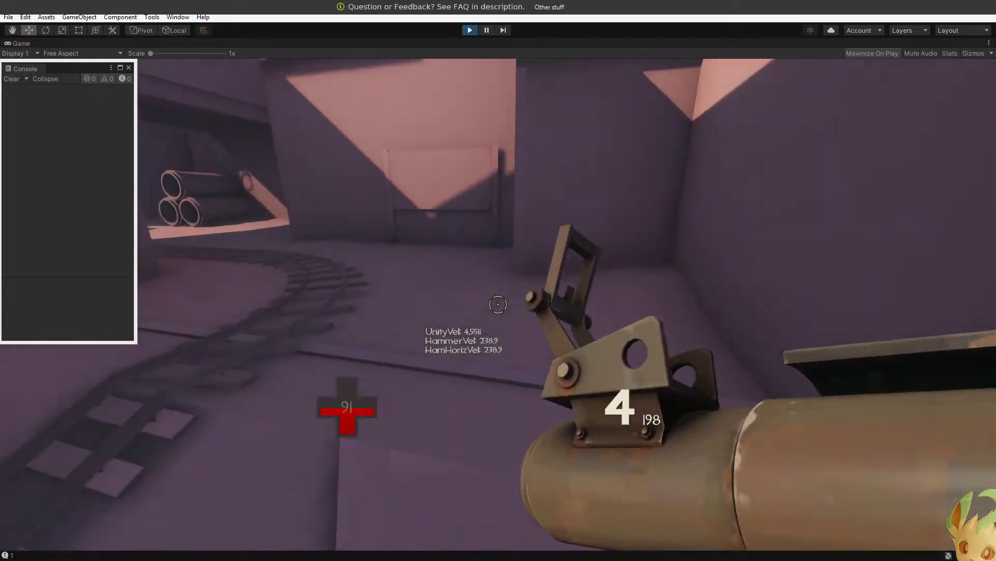
key("w")
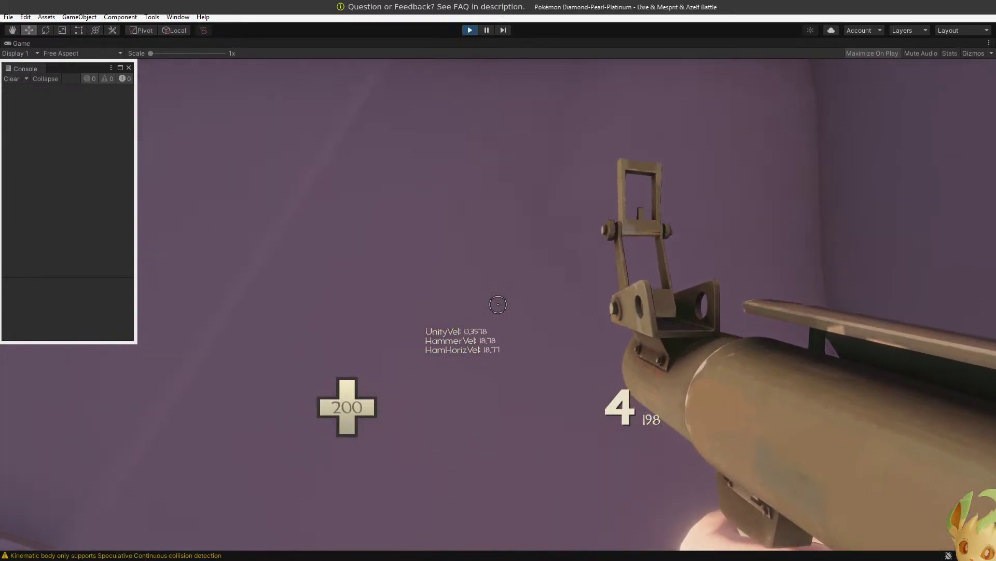
Rocket jump twice from the wall corner to test the steep roof slide with the updated slope check.
left_click(498, 305)
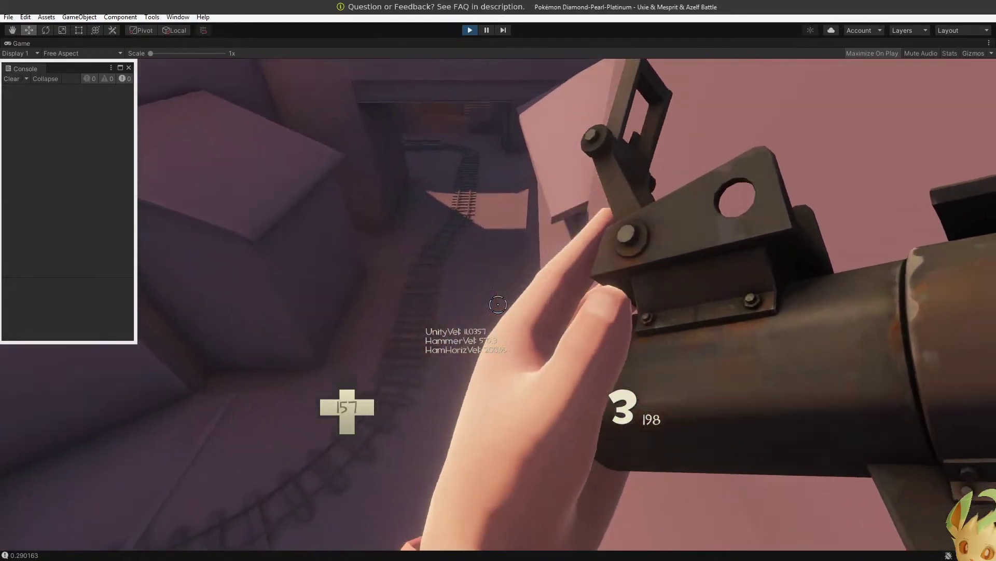
key("w")
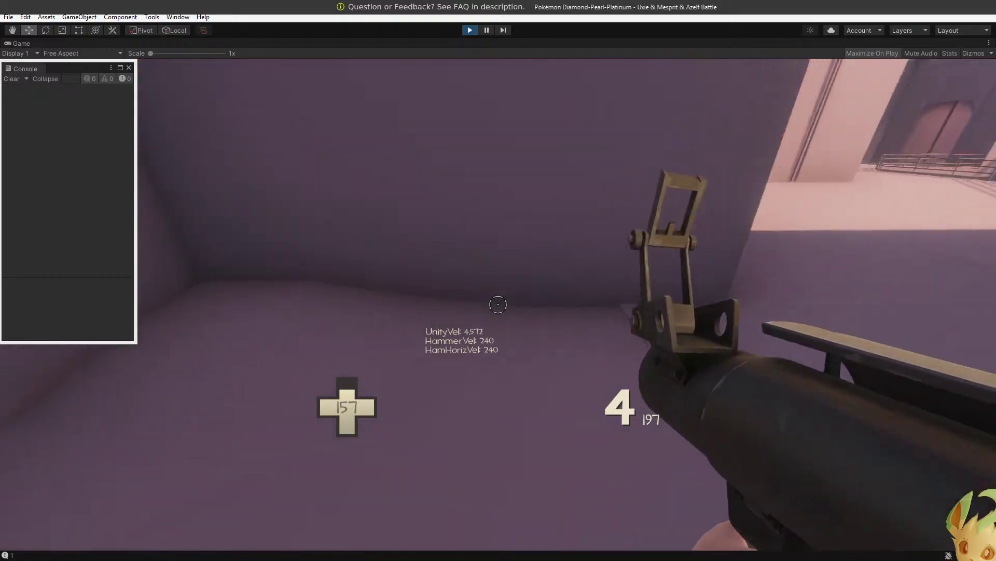
left_click(498, 305)
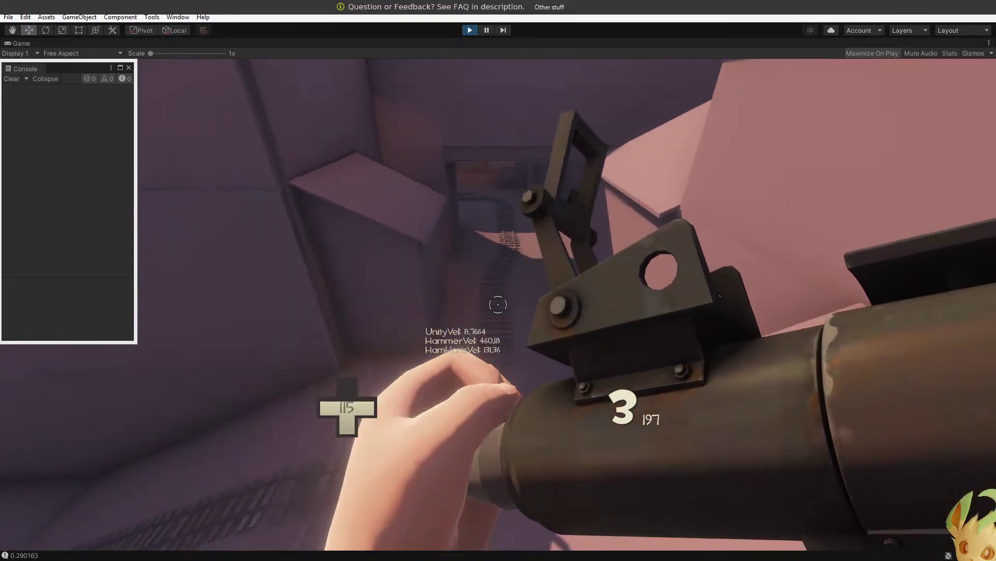
key("w")
Refocus the running game and walk into the nearby building to examine its sloped interior surfaces.
key("alt+Tab")
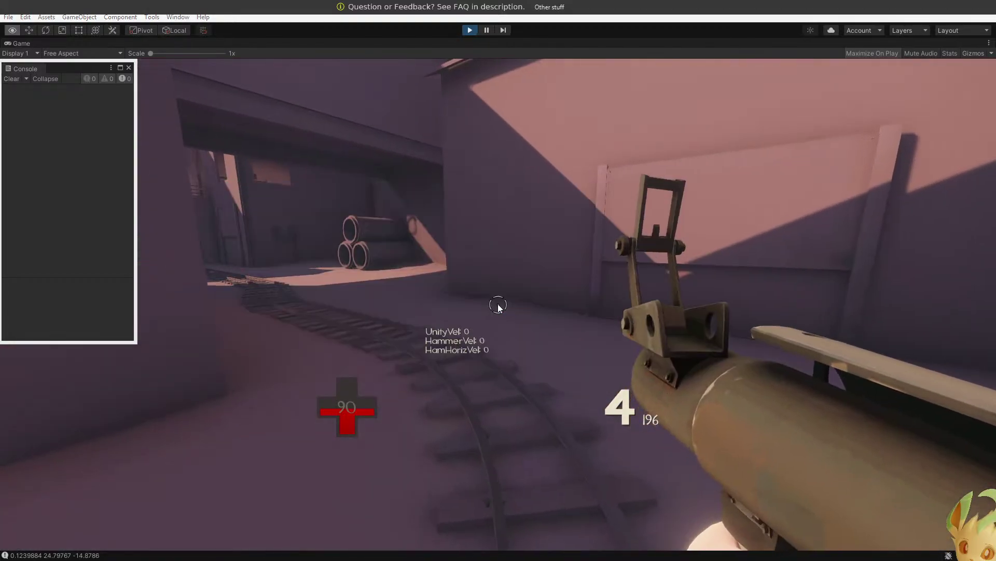
left_click(484, 348)
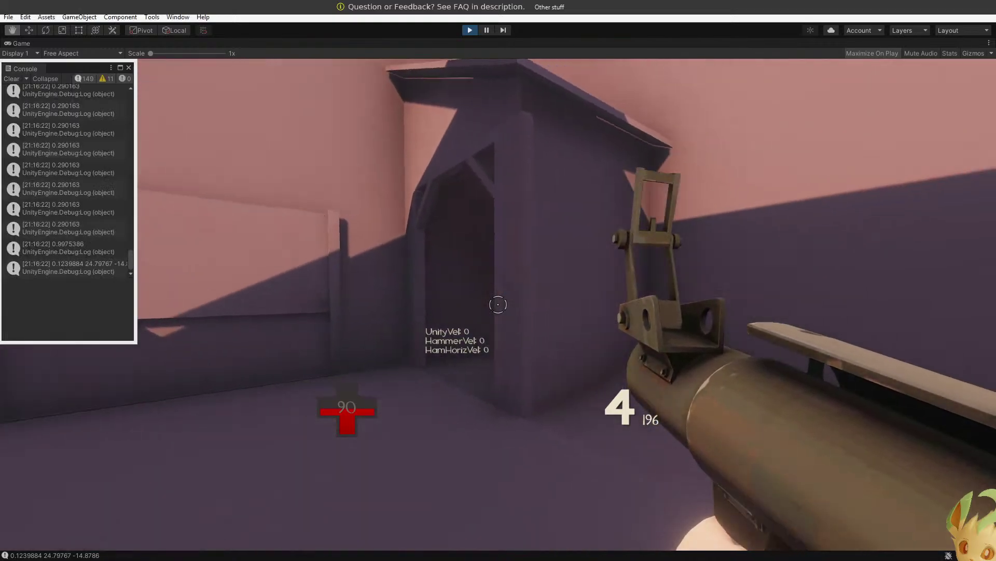
key("w")
key("w")
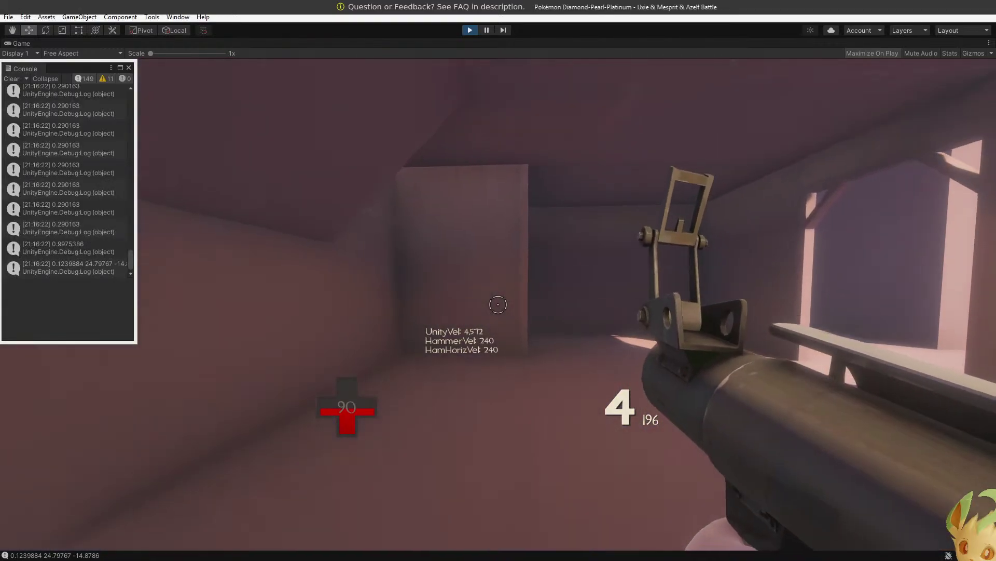
key("w")
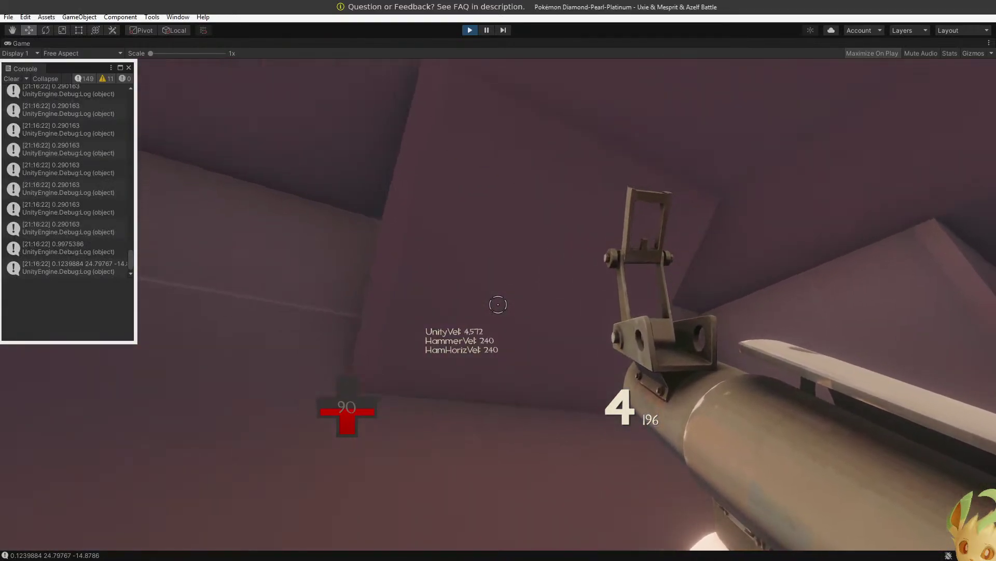
Switch to SurfPhysics.cs in Visual Studio and examine the maxSurfSlope and minSurfSlope checks in the _planes and trace.planeNormal conditions.
key("alt+Tab")
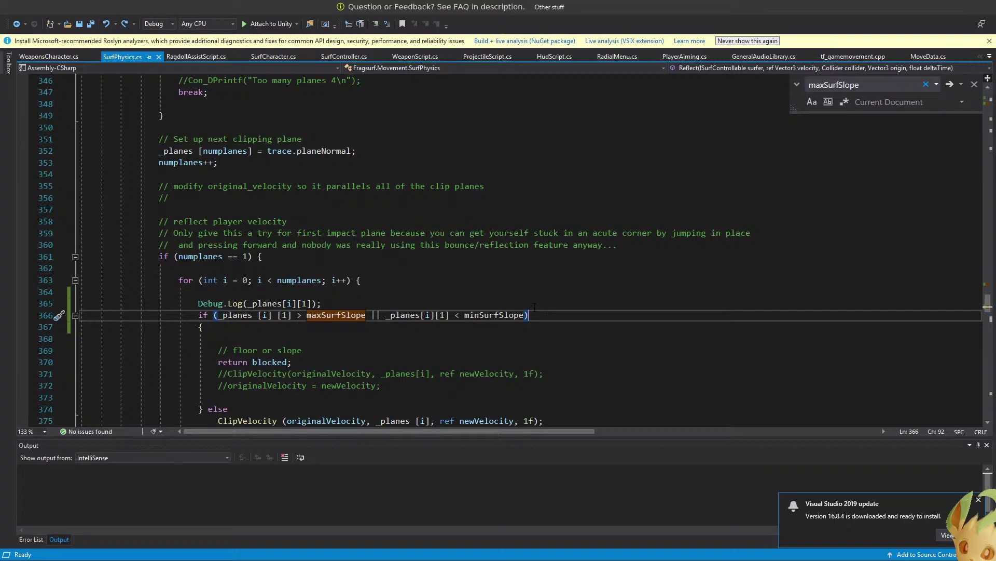
key("Left")
key("ctrl+w")
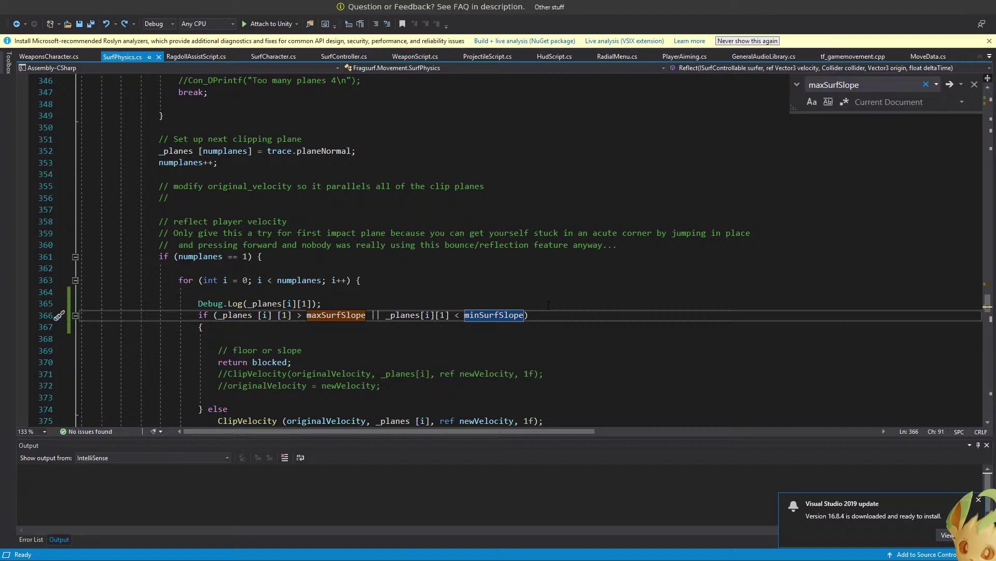
type("minSurfSlope")
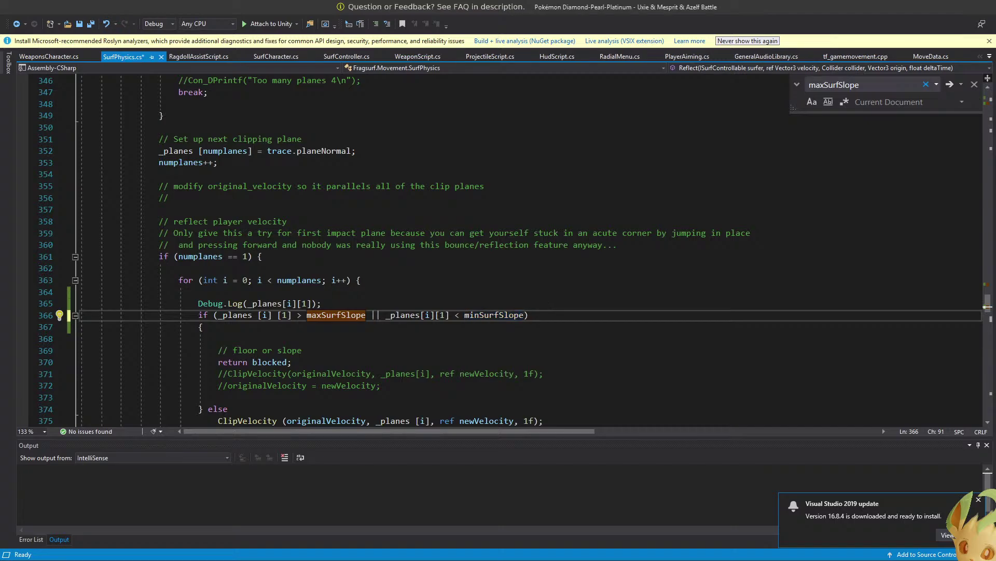
key("Up")
key("Up")
scroll(531, 315, "up", 4)
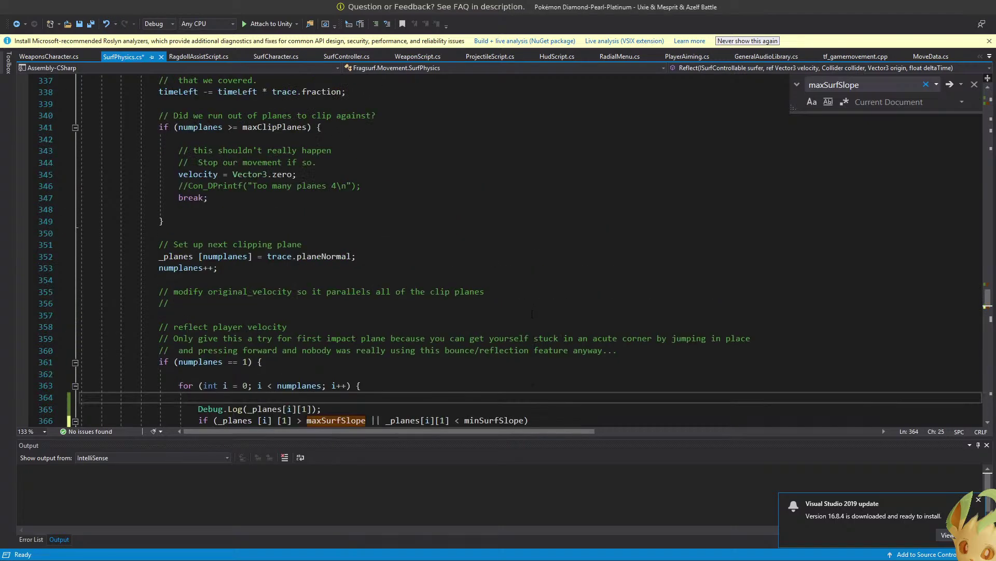
scroll(532, 315, "down", 3)
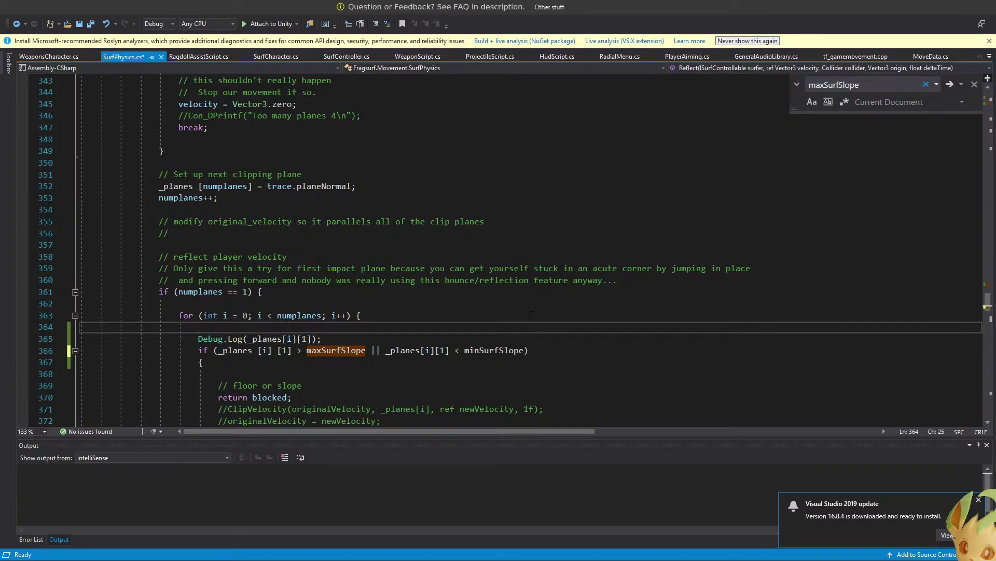
scroll(529, 314, "down", 2)
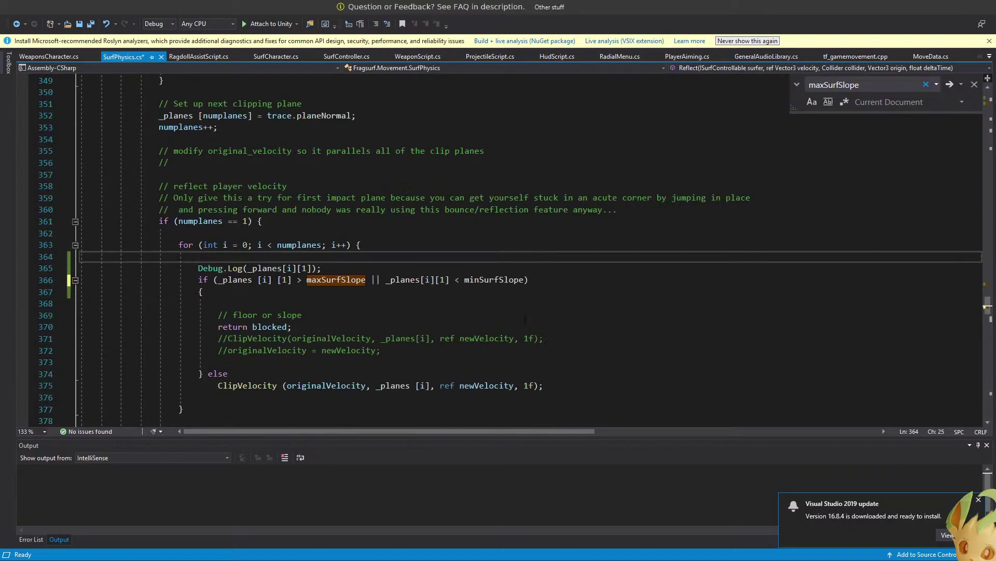
scroll(521, 324, "up", 11)
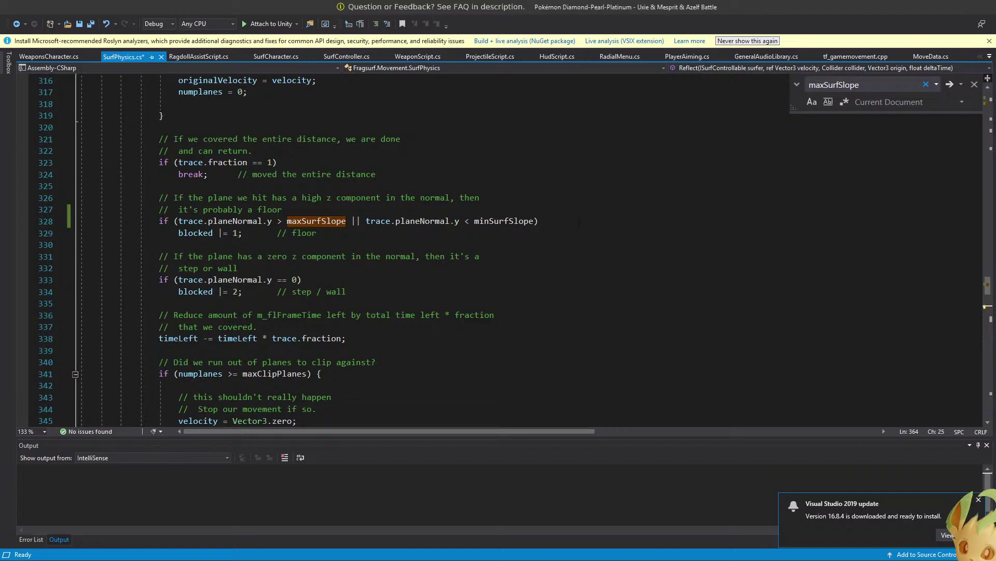
Duplicate the trace.planeNormal.y floor condition and its blocked |= 1 line directly below the original.
mouse_move(529, 222)
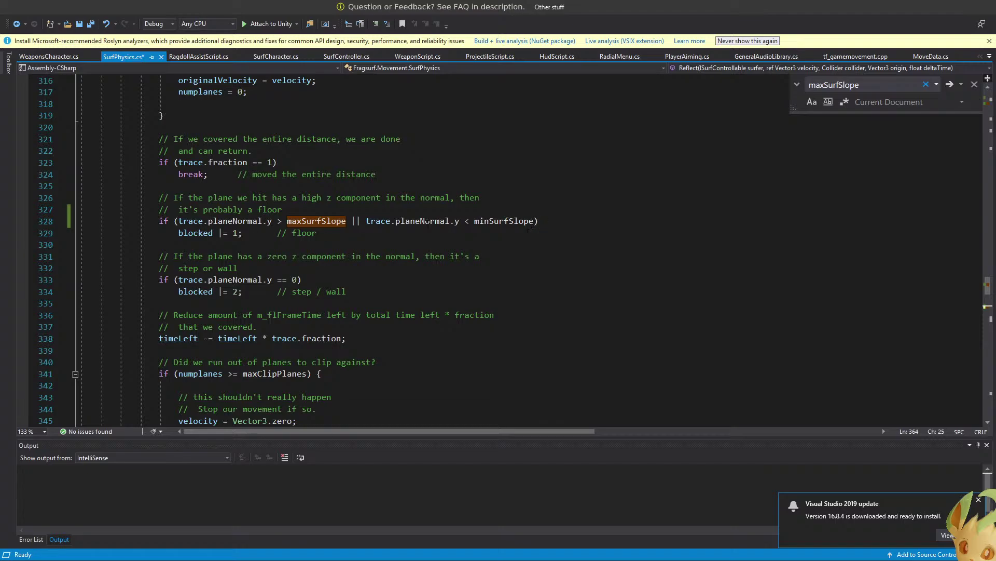
left_click_drag(528, 233, 483, 210)
key("ctrl+c")
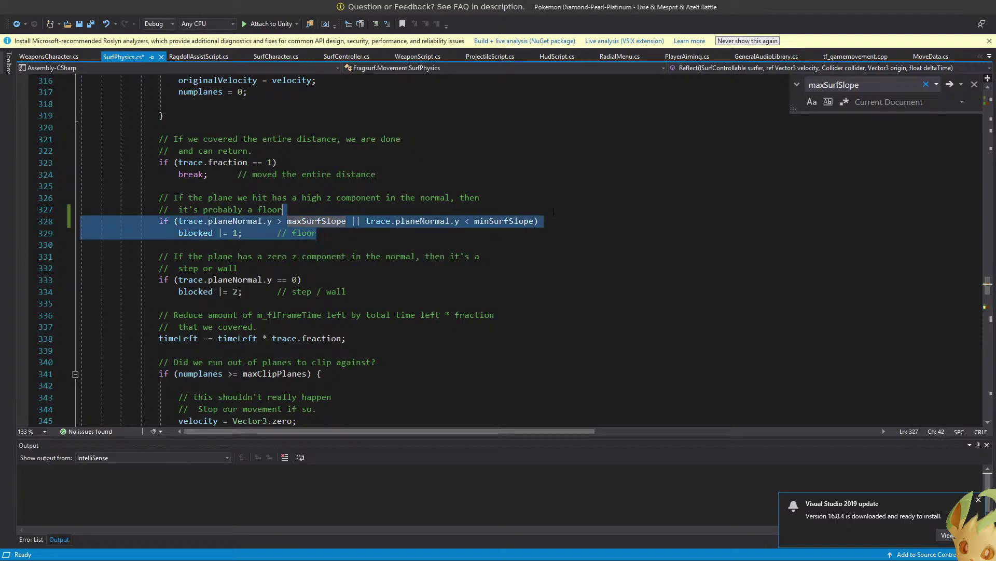
double_click(452, 233)
left_click(453, 233)
key("ctrl+v")
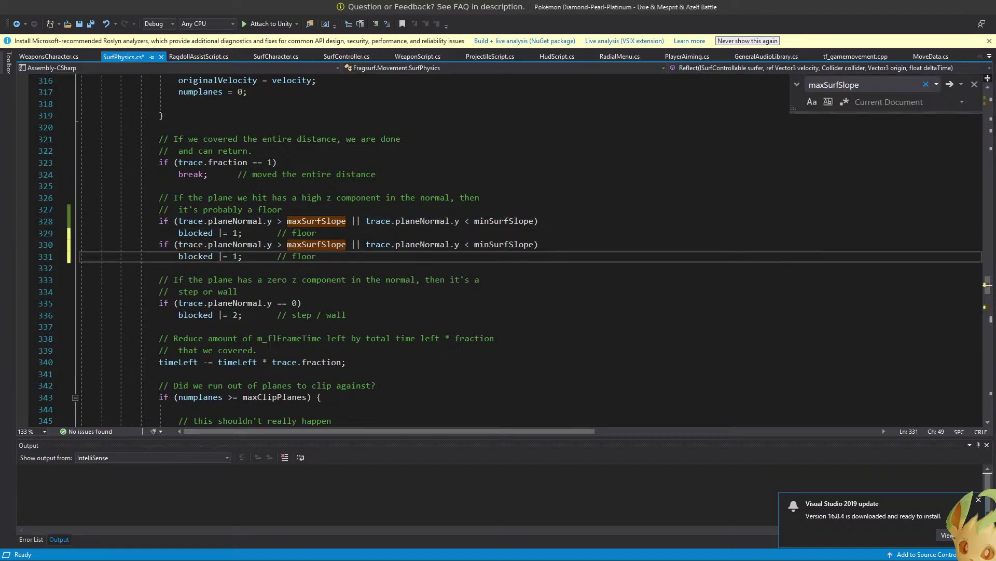
Split the duplicated conditions so the first checks only trace.planeNormal.y > maxSurfSlope and the second only trace.planeNormal.y < minSurfSlope.
left_click_drag(366, 244, 183, 245)
key("BackSpace")
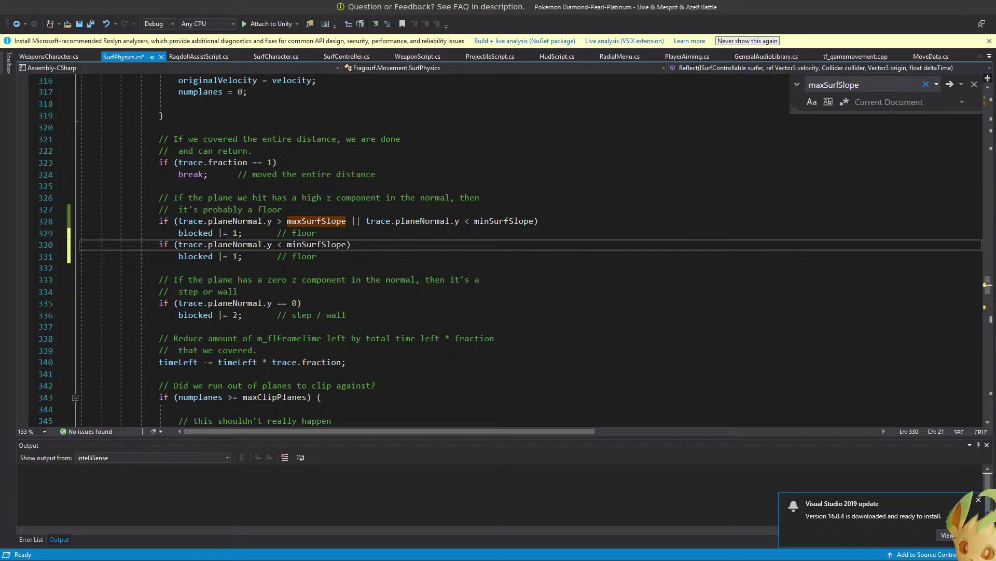
left_click_drag(346, 222, 540, 222)
key("BackSpace")
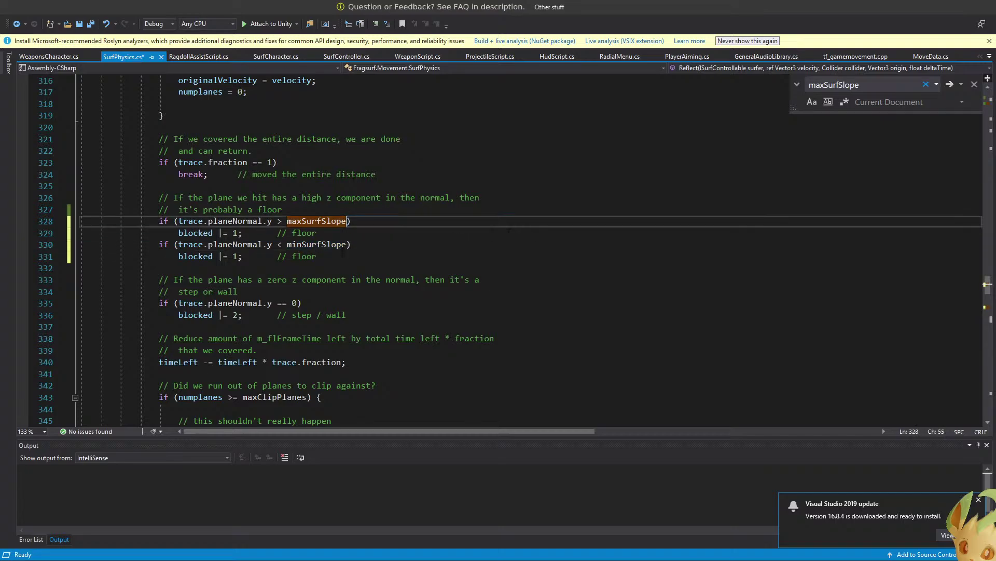
Extend the trace.planeNormal.y < minSurfSlope floor condition with && trace.planeNormal.y > 0f.
left_click_drag(346, 245, 287, 245)
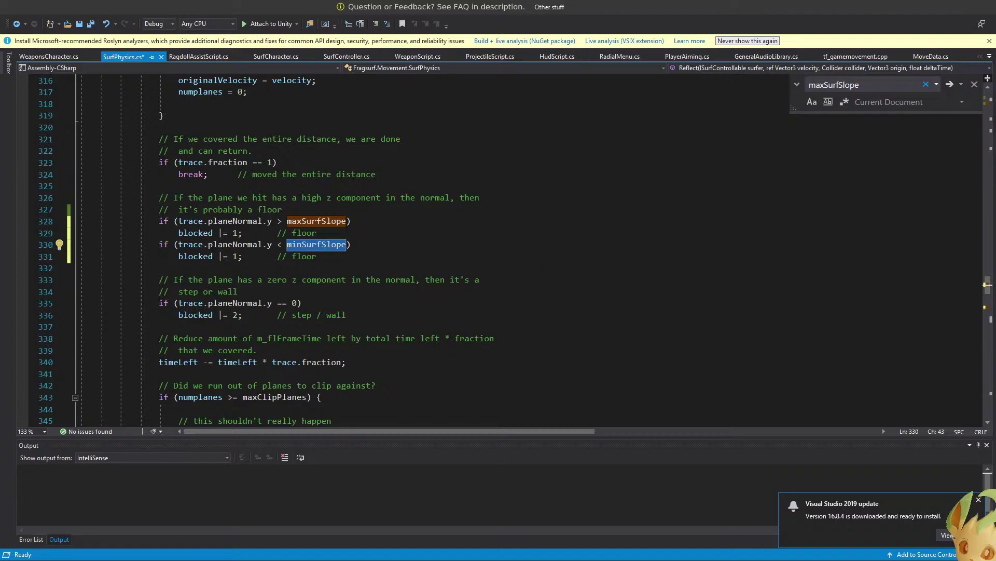
left_click(344, 244)
type("&&")
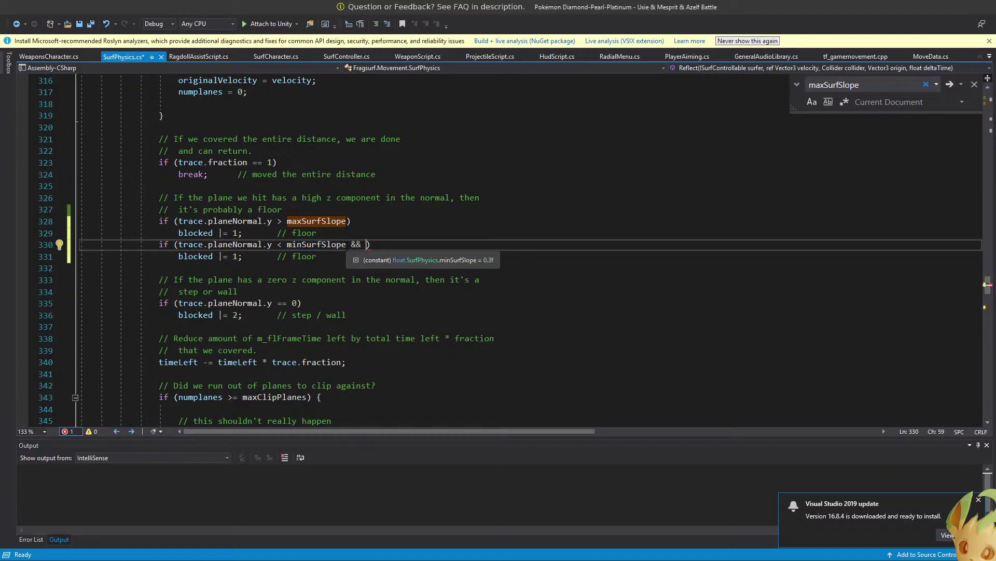
left_click_drag(346, 244, 179, 245)
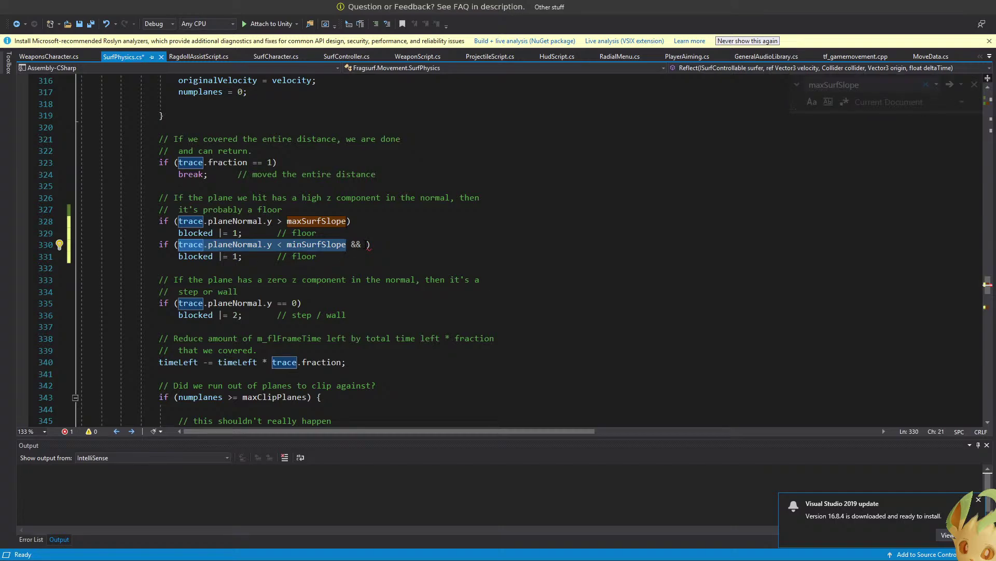
key("ctrl+c")
left_click(366, 244)
key("ctrl+v")
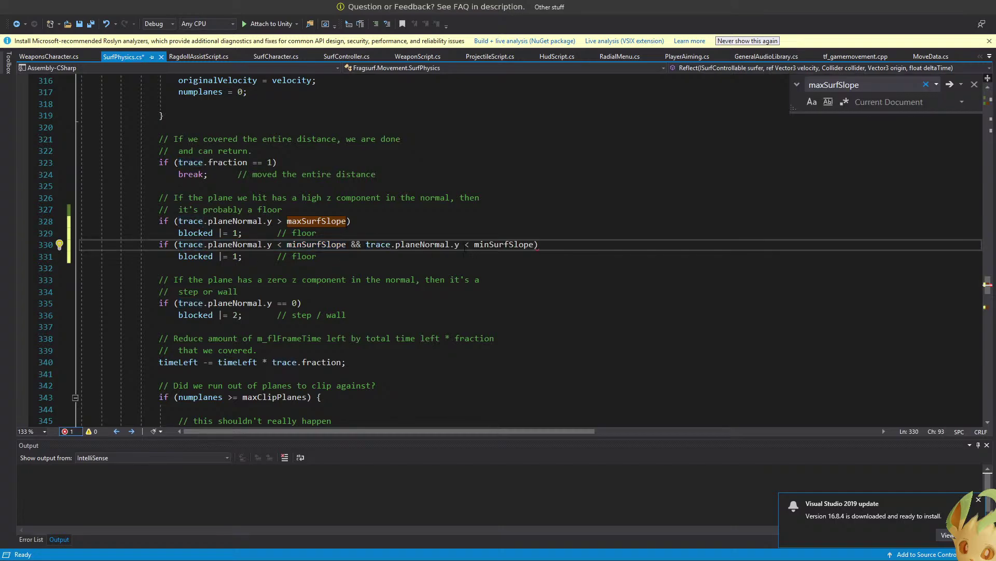
double_click(467, 244)
type(">")
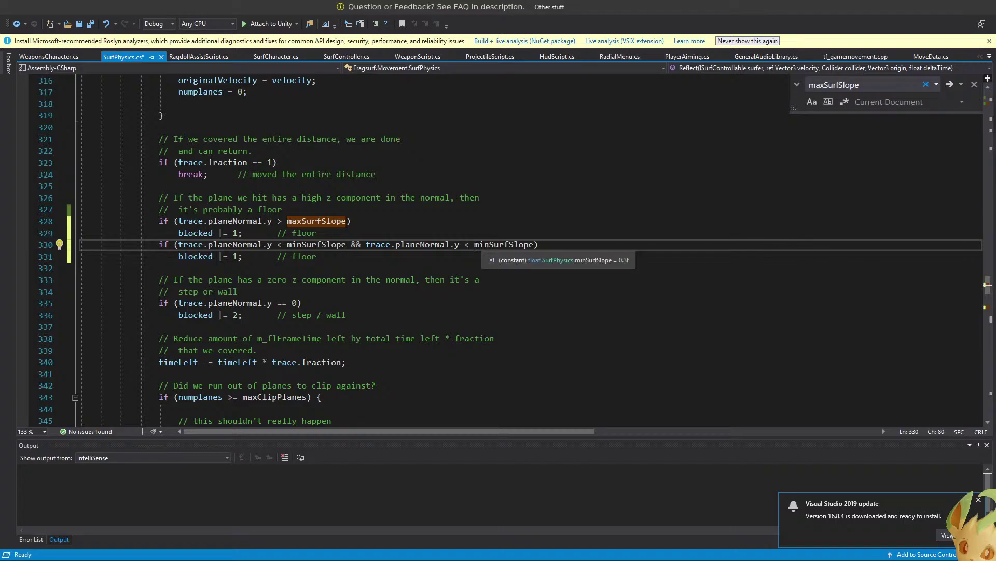
double_click(477, 244)
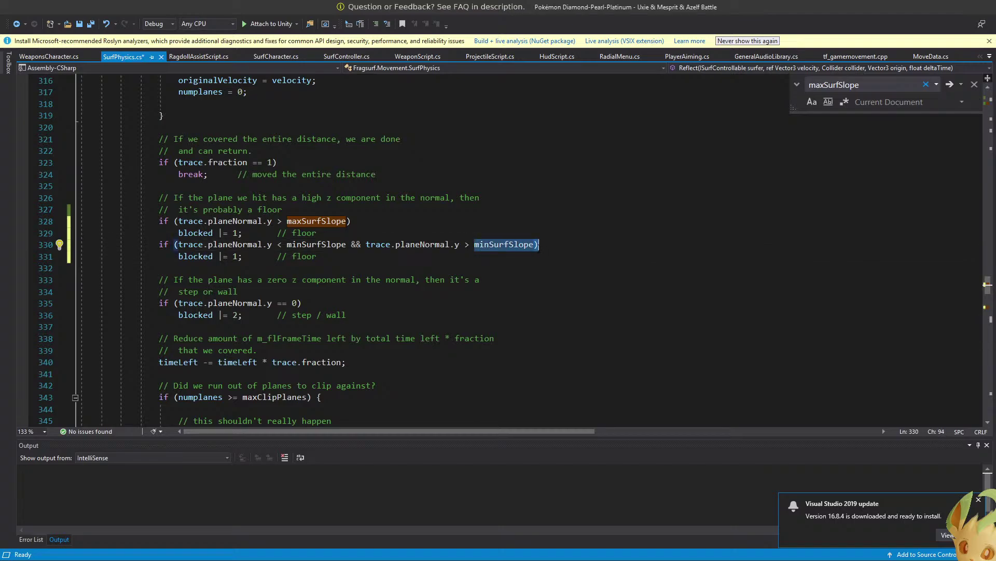
type("0f")
key("Up")
Duplicate the _planes[i][1] slope if/else block, including its ClipVelocity branch, directly below the original in the numplanes loop.
scroll(537, 244, "down", 13)
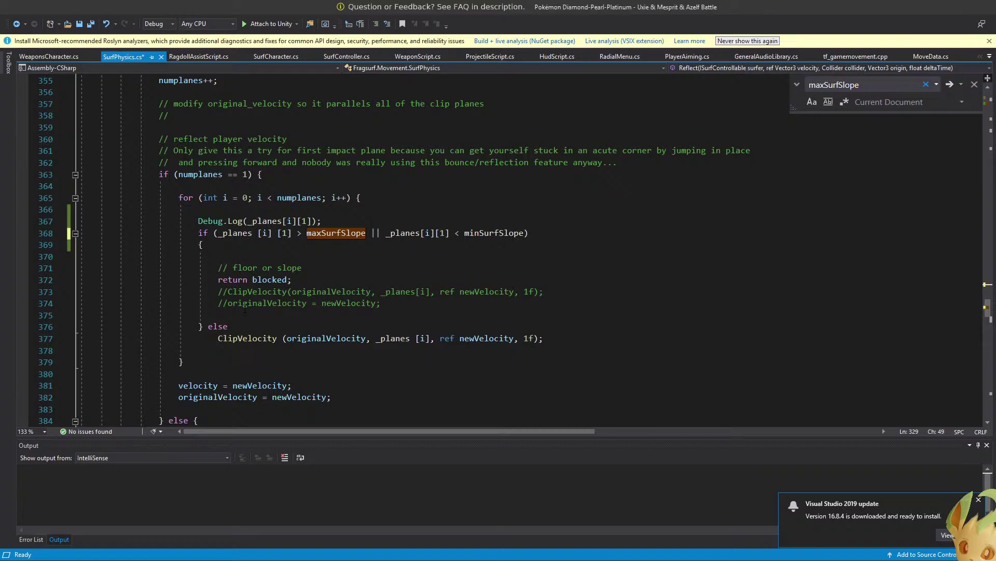
scroll(313, 306, "down", 2)
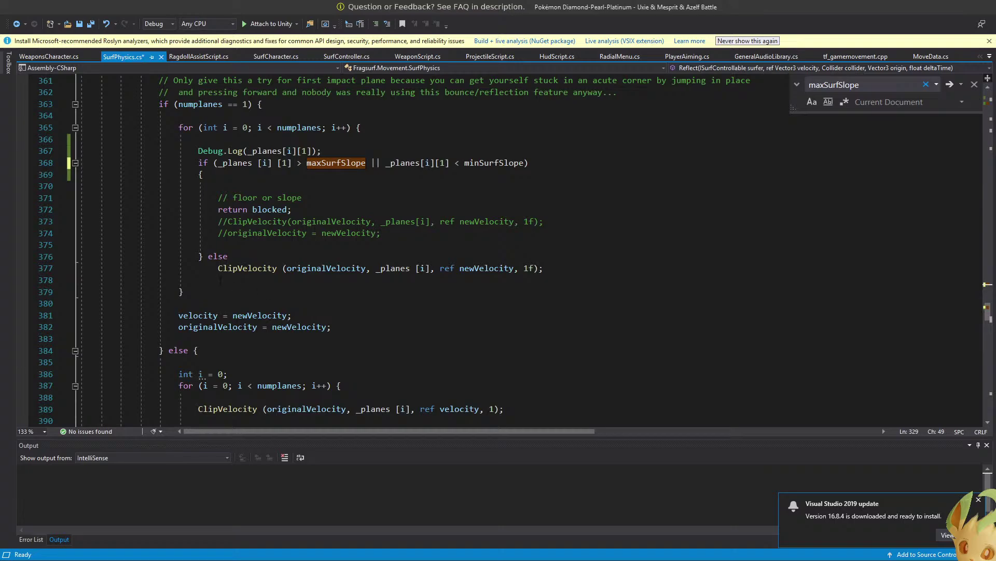
left_click_drag(543, 268, 322, 150)
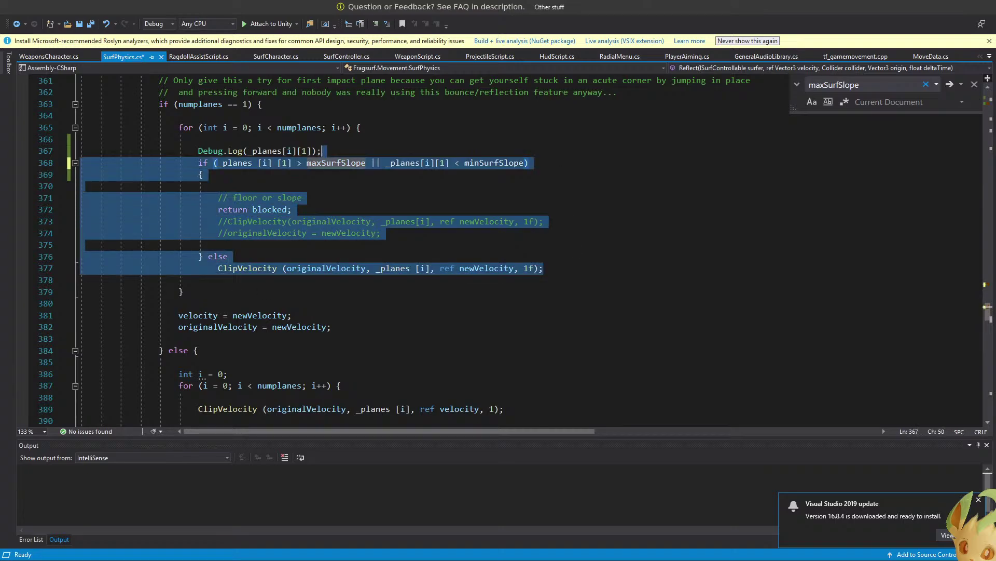
key("ctrl+c")
key("ctrl+v")
key("ctrl+v")
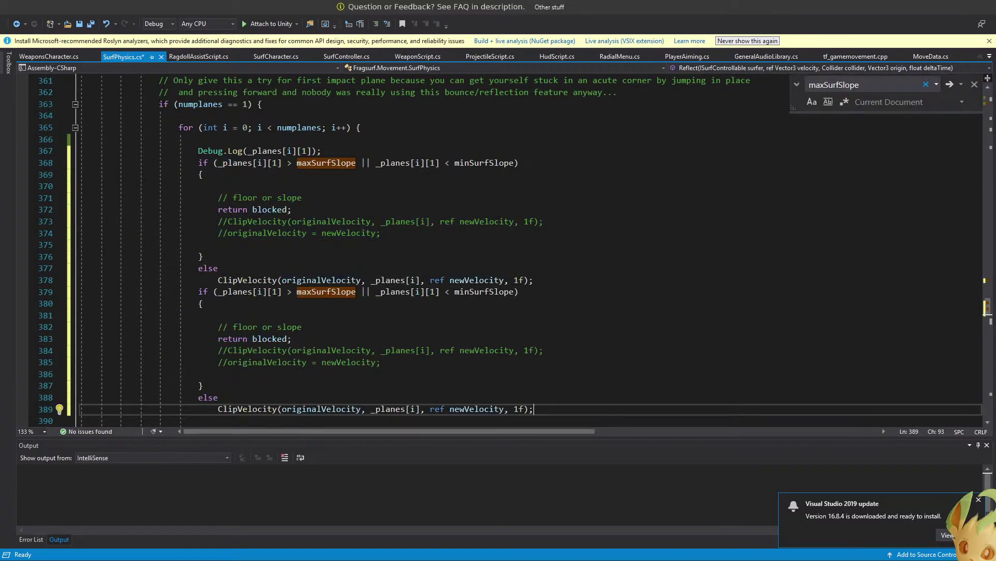
left_click(514, 292)
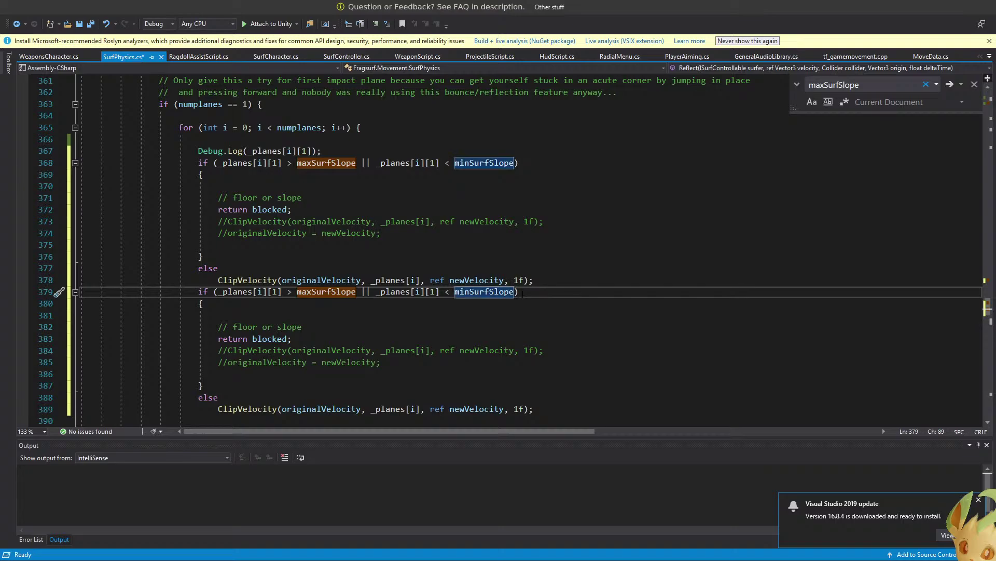
Split the duplicated slope checks so the first tests only _planes[i][1] > maxSurfSlope and the second only _planes[i][1] < minSurfSlope.
scroll(477, 289, "down", 1)
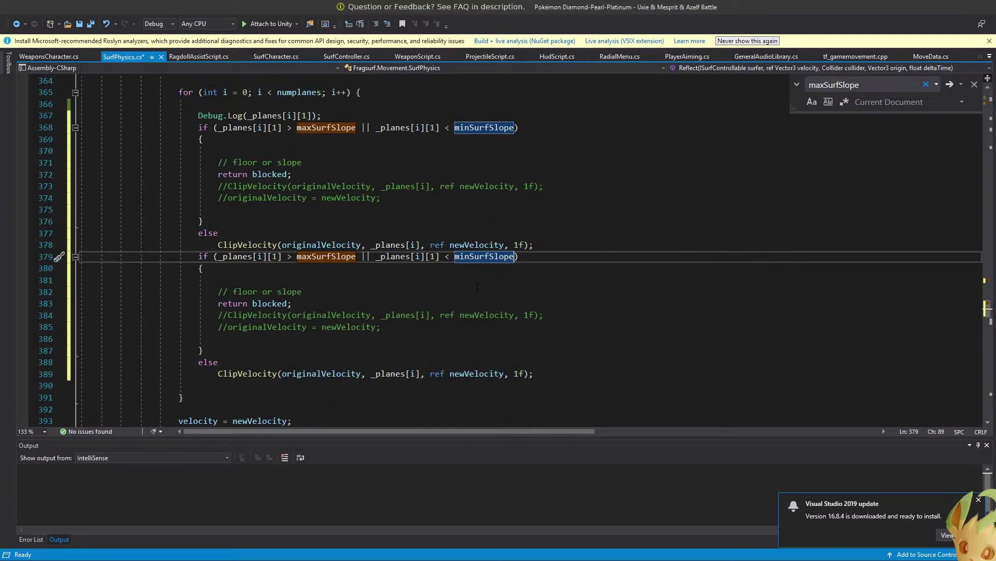
left_click(447, 256)
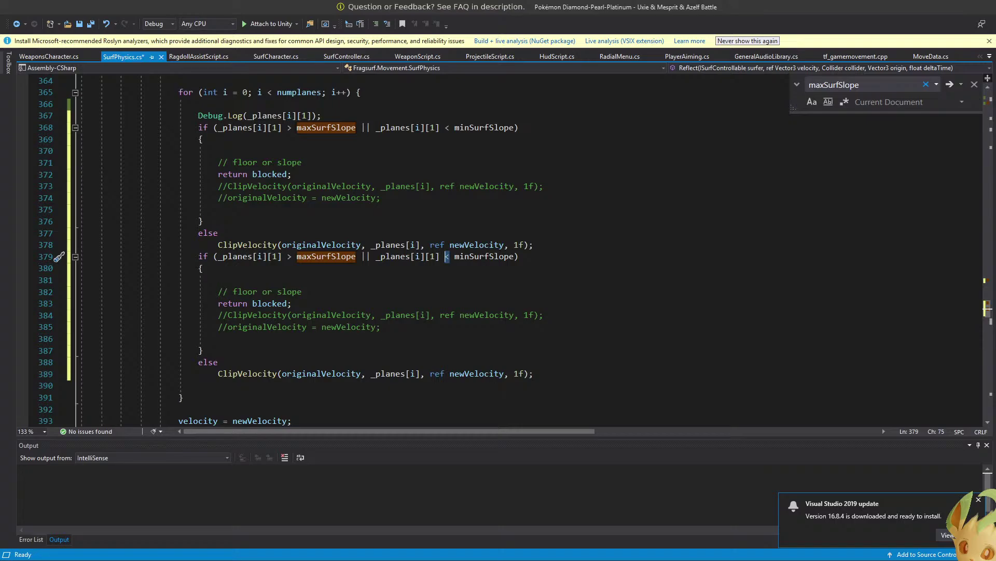
mouse_move(462, 256)
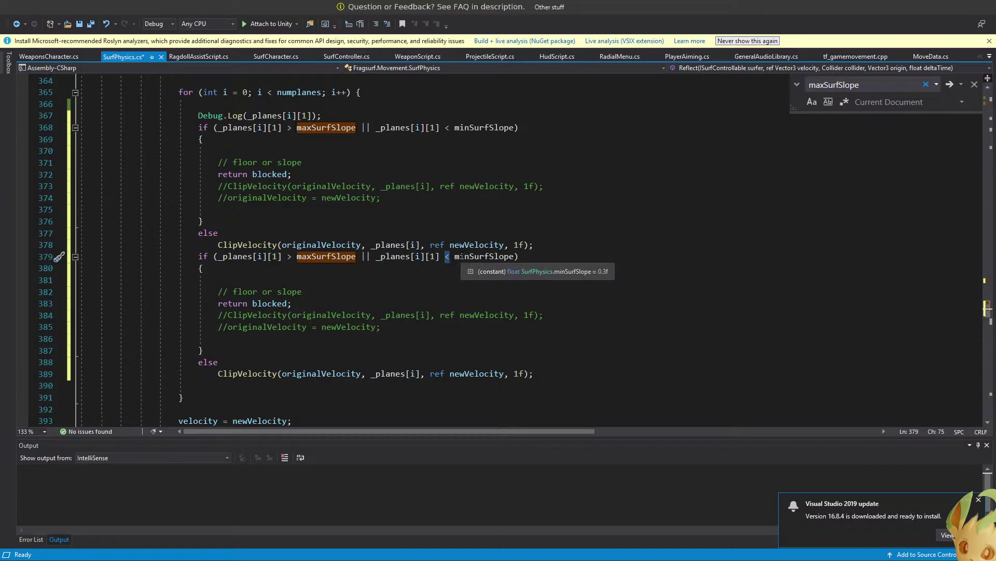
left_click_drag(362, 128, 515, 128)
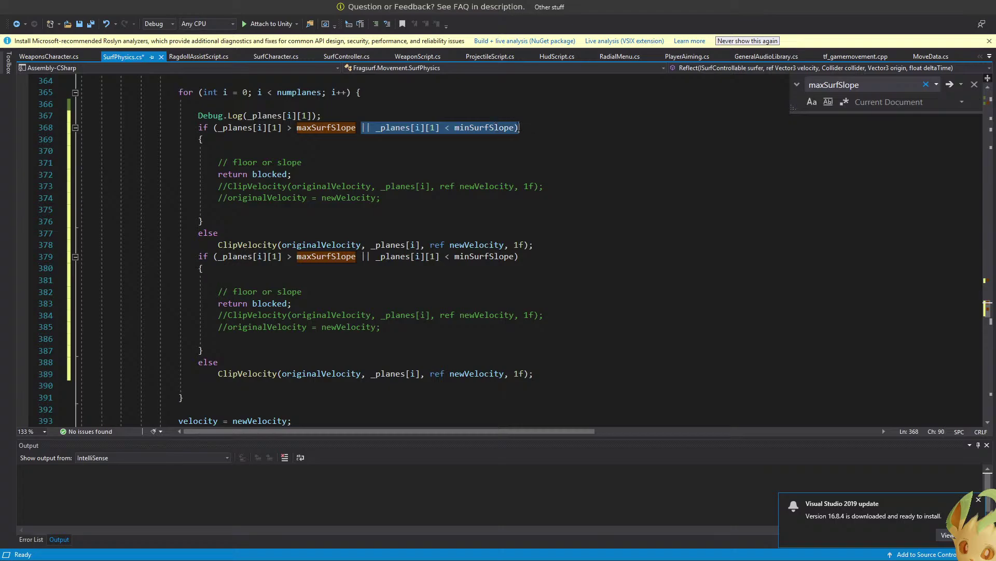
key("BackSpace")
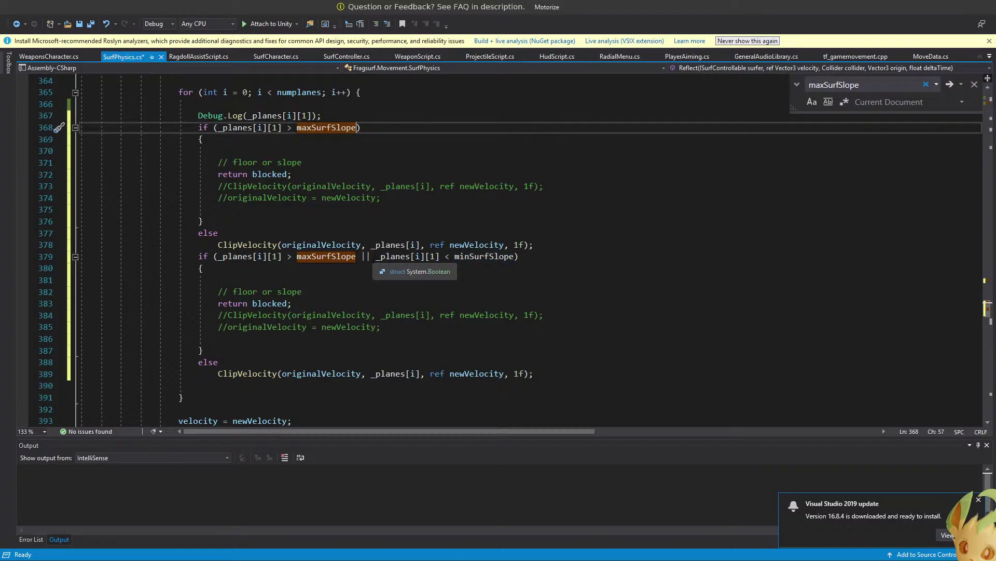
left_click_drag(377, 257, 218, 256)
key("BackSpace")
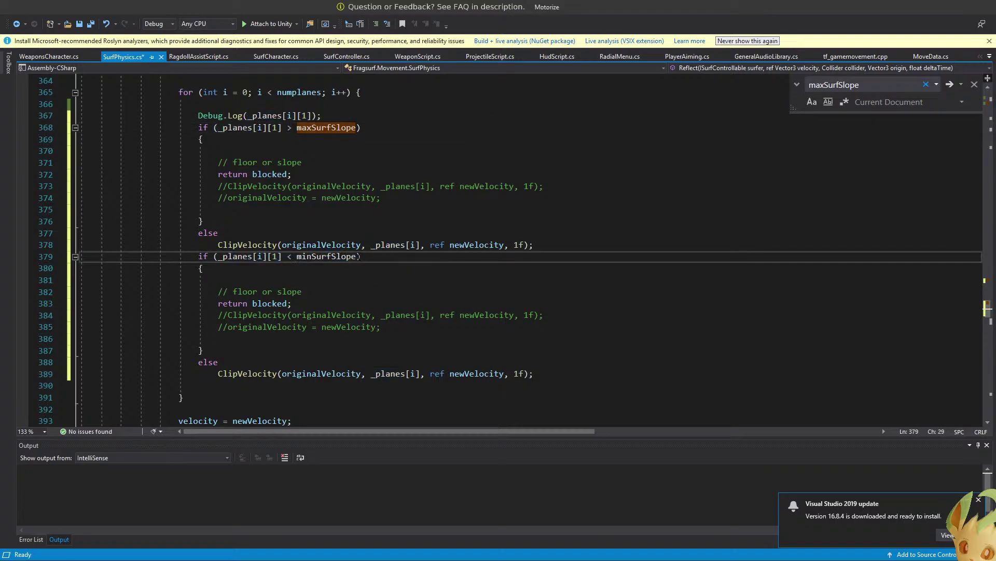
Extend the _planes[i][1] < minSurfSlope condition with && _planes[i][1] > 0f.
left_click(357, 256)
type("&&")
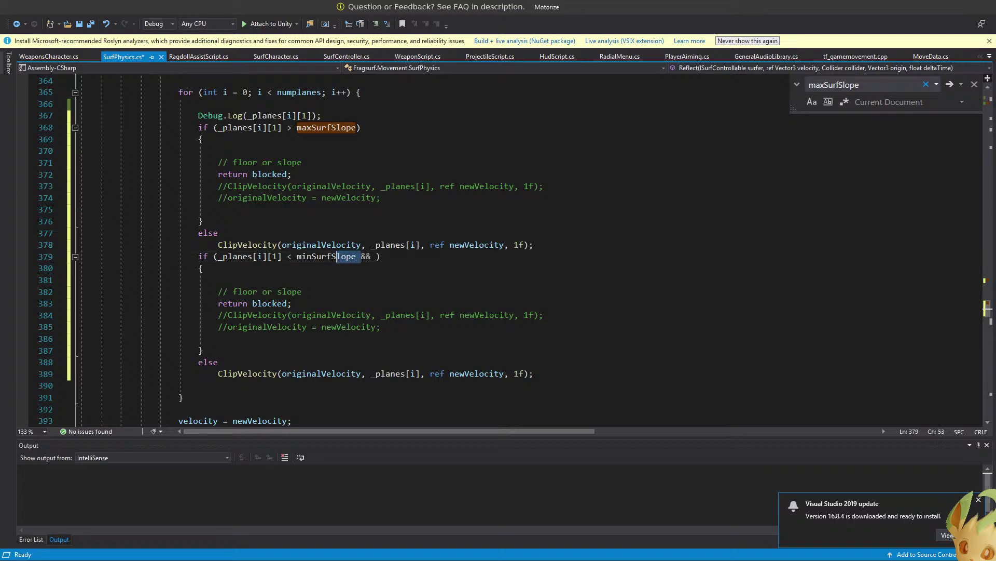
key("ctrl+v")
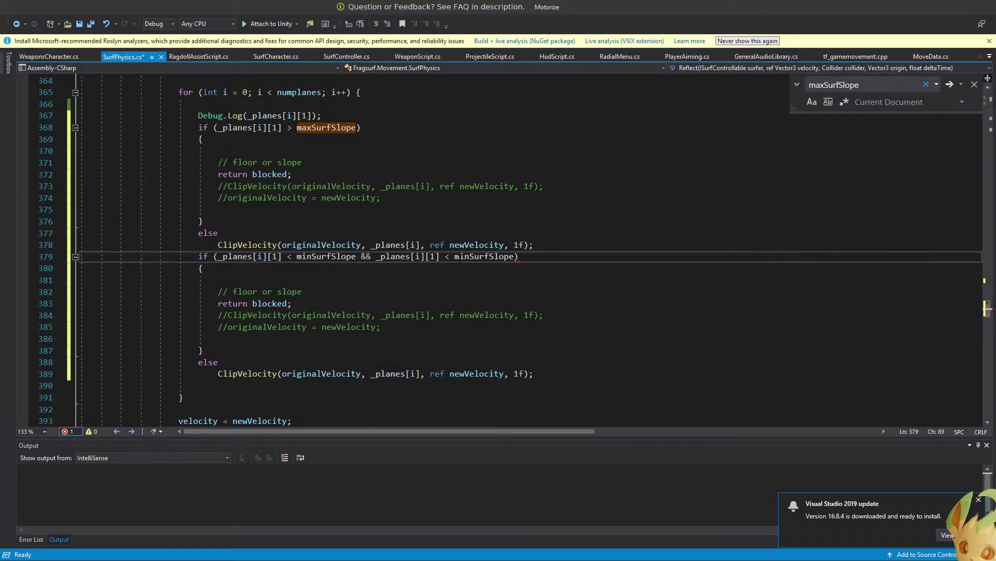
double_click(461, 256)
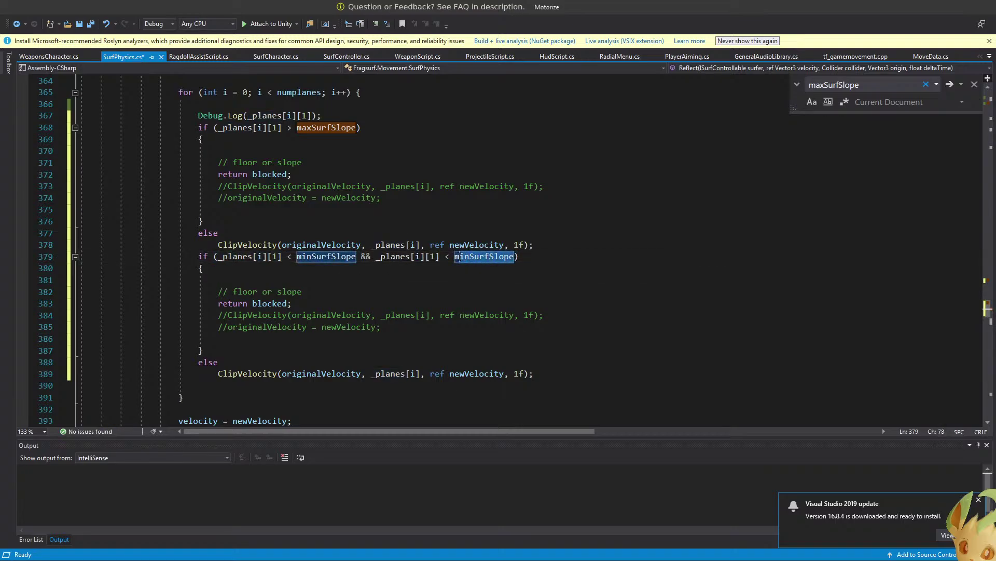
type("0f")
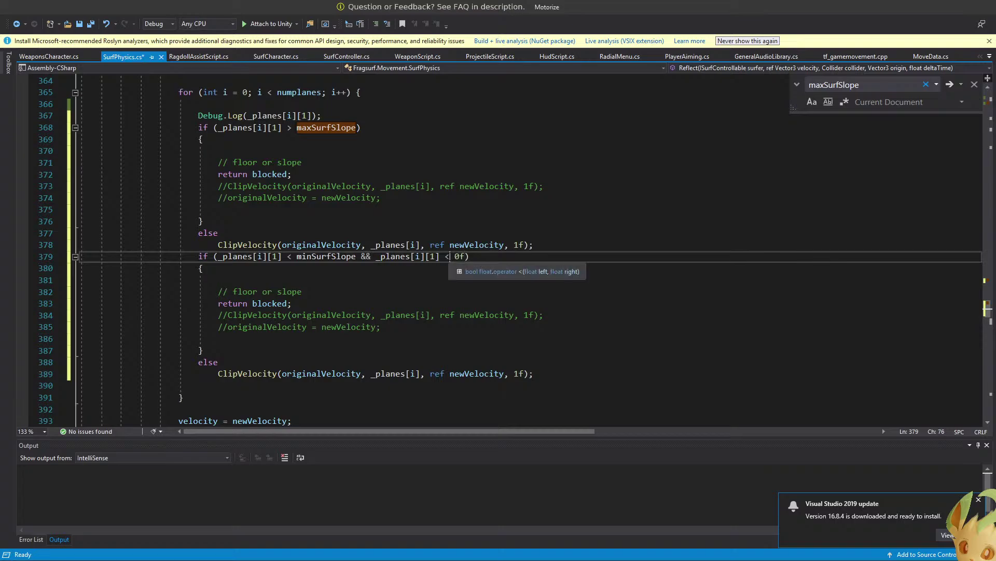
double_click(447, 256)
type(">")
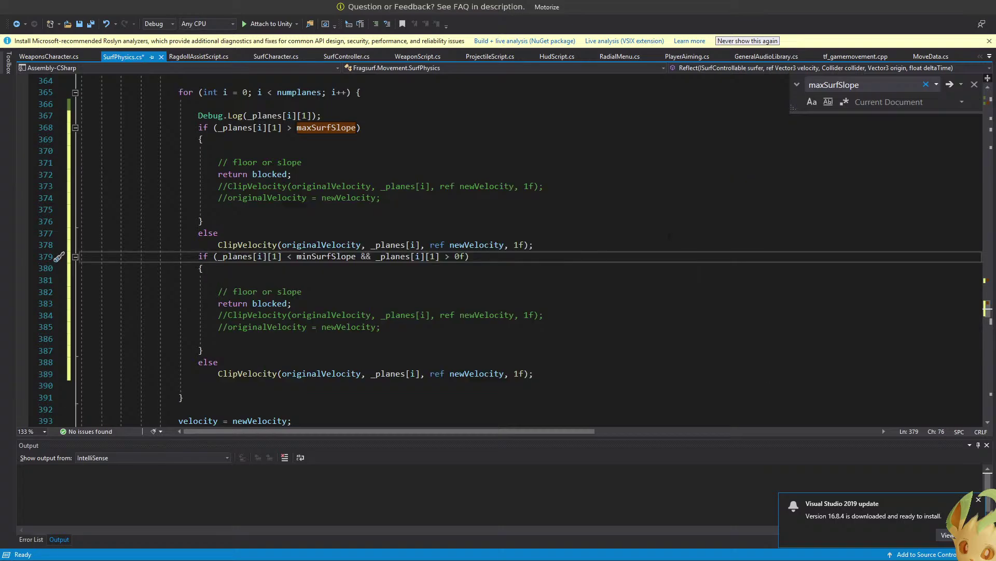
Save SurfPhysics.cs, switch to the Unity editor and start the game in play mode.
key("alt+Tab")
key("alt+Tab")
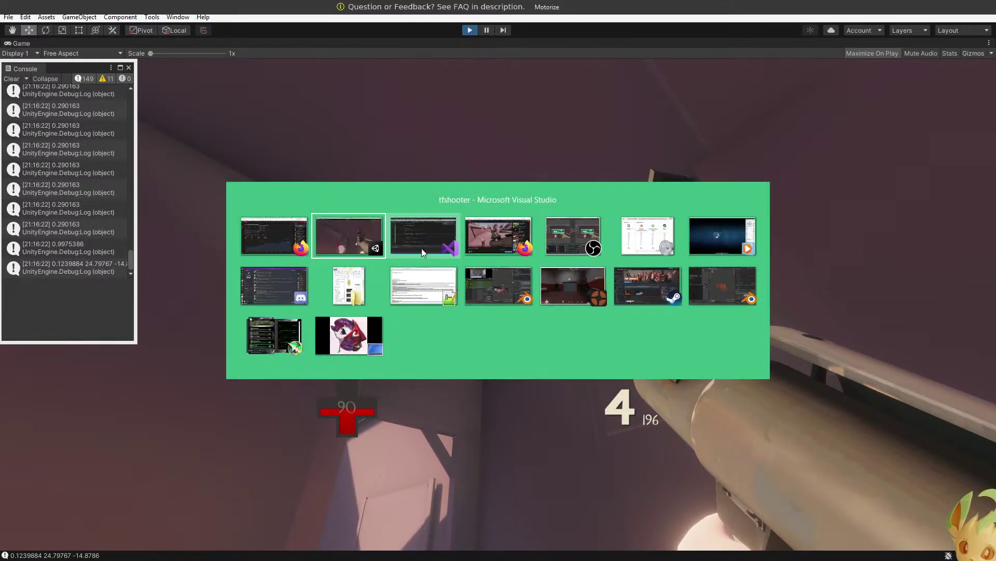
key("Up")
key("Up")
key("Up")
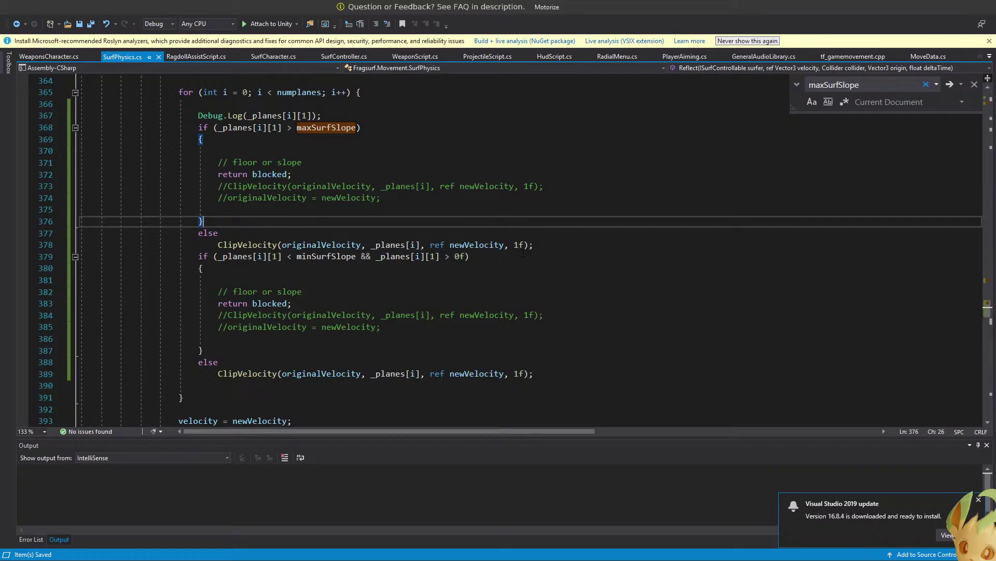
key("alt+Tab")
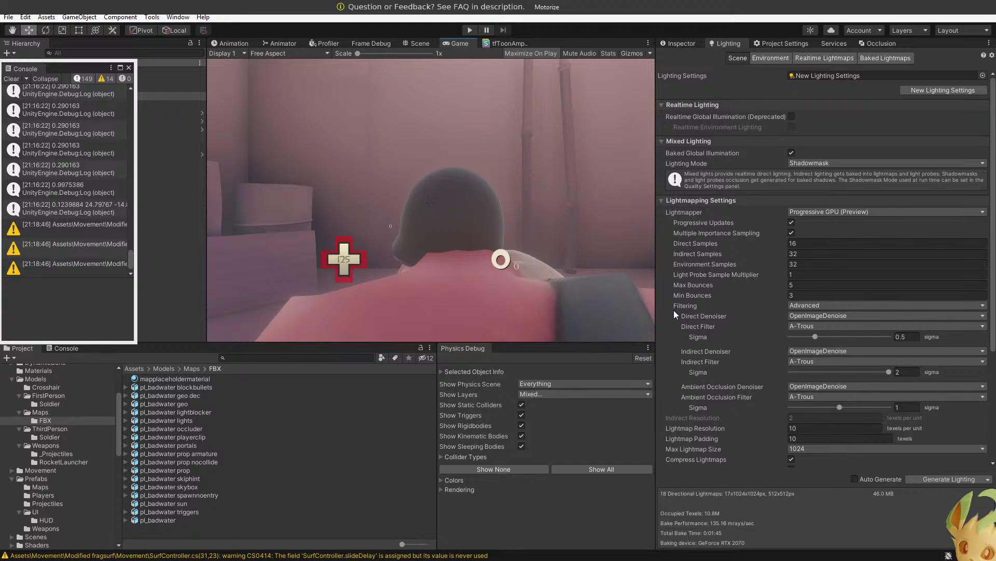
key("ctrl+p")
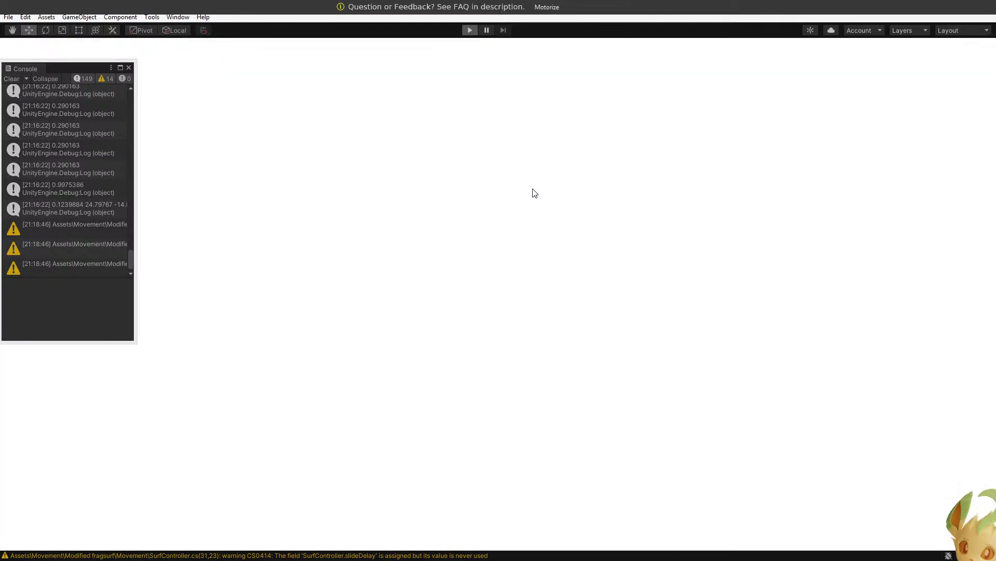
Rocket jump in the staircase room and out in the yard to test the changed collision handling.
key("w")
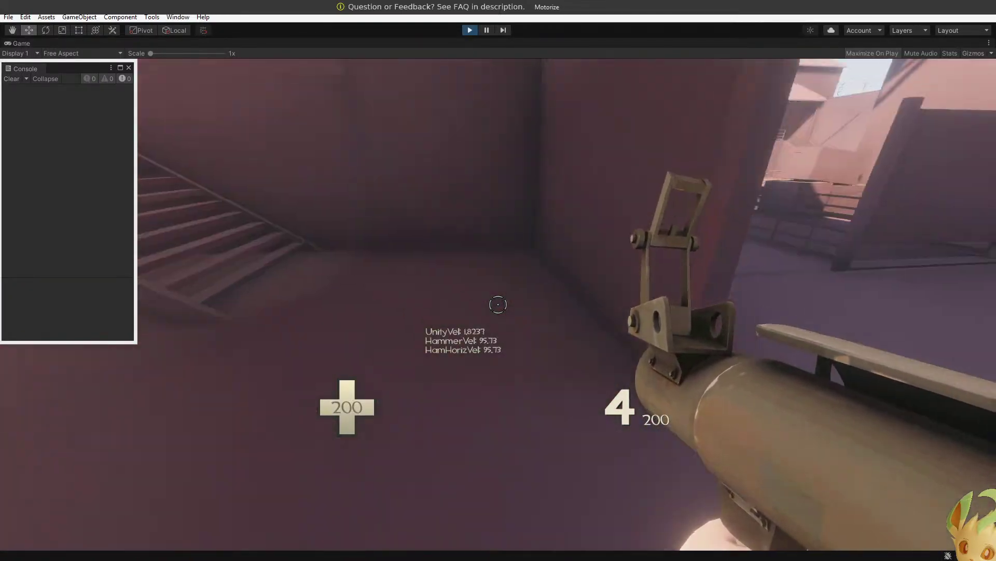
left_click(498, 304)
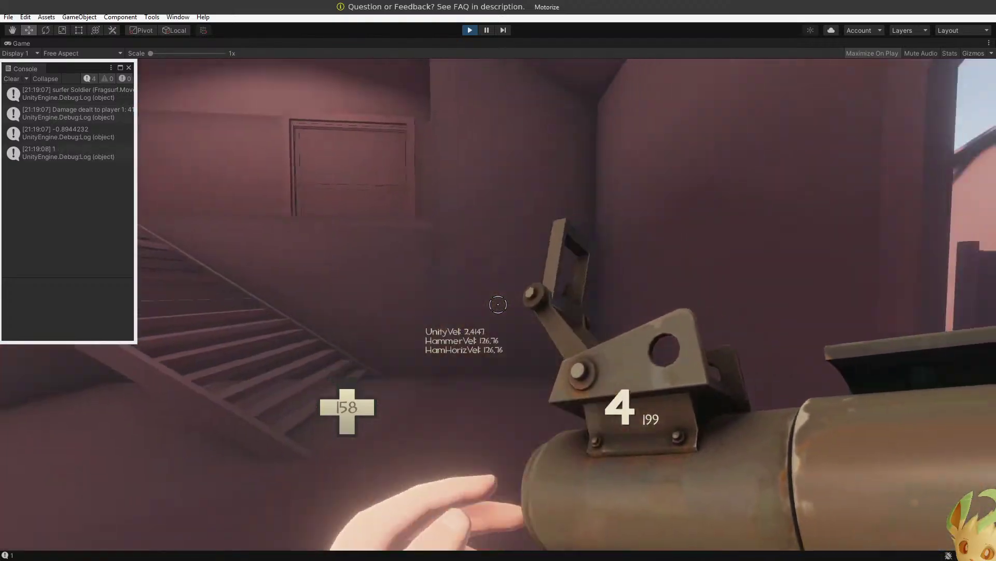
left_click(498, 304)
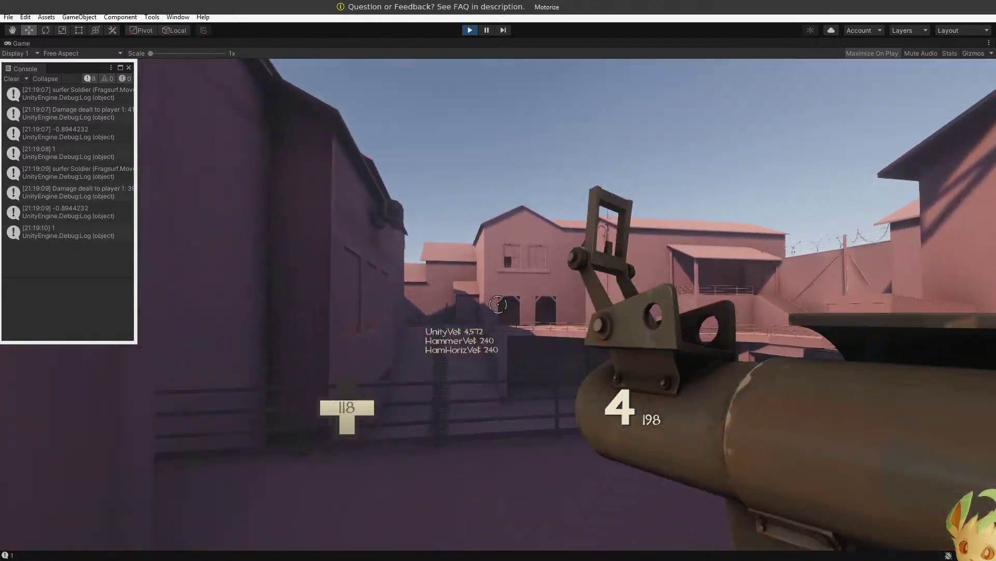
left_click(498, 304)
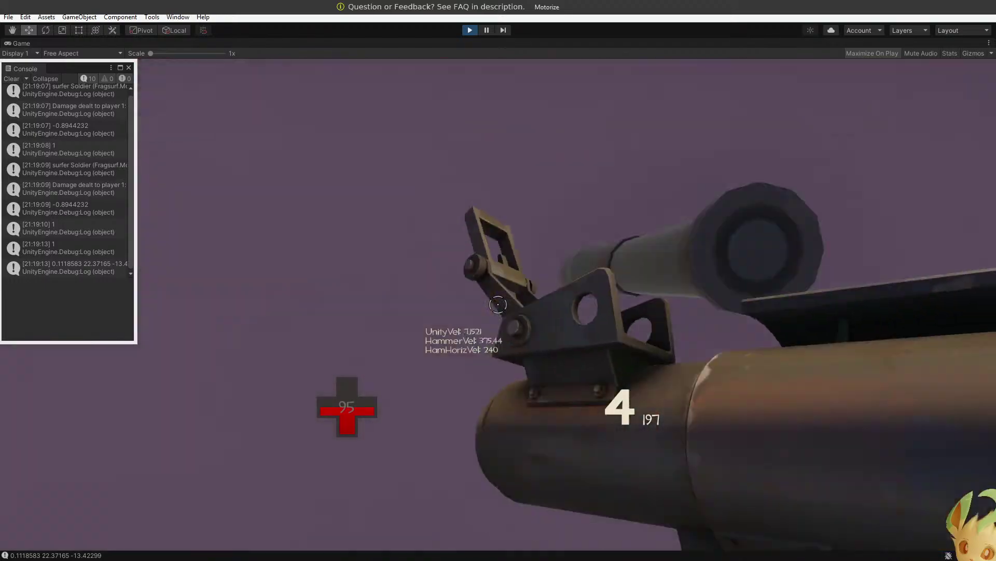
left_click(498, 304)
Rocket jump around the sloped surfaces near the rail tracks to test sliding, and stop play mode.
key("w")
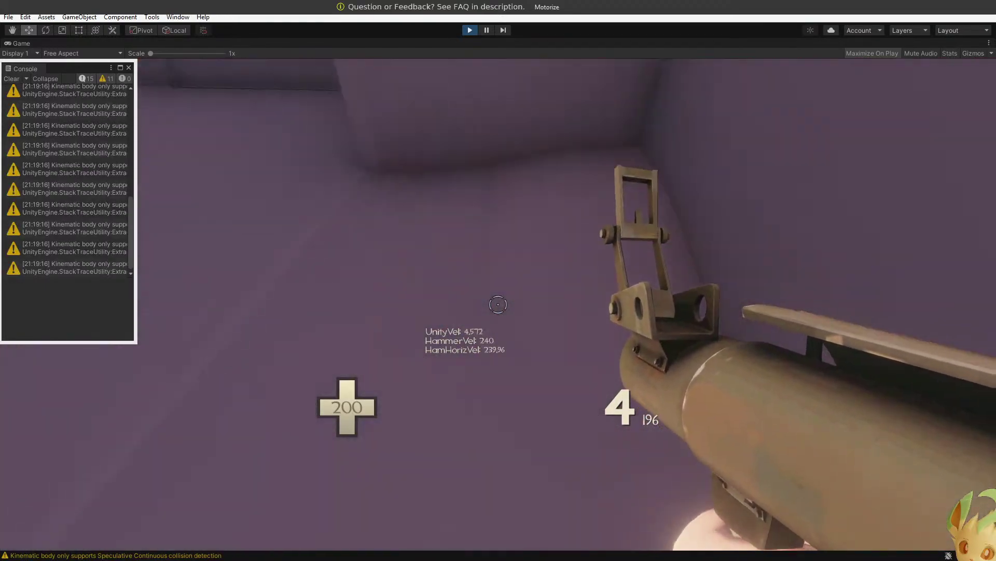
left_click(499, 305)
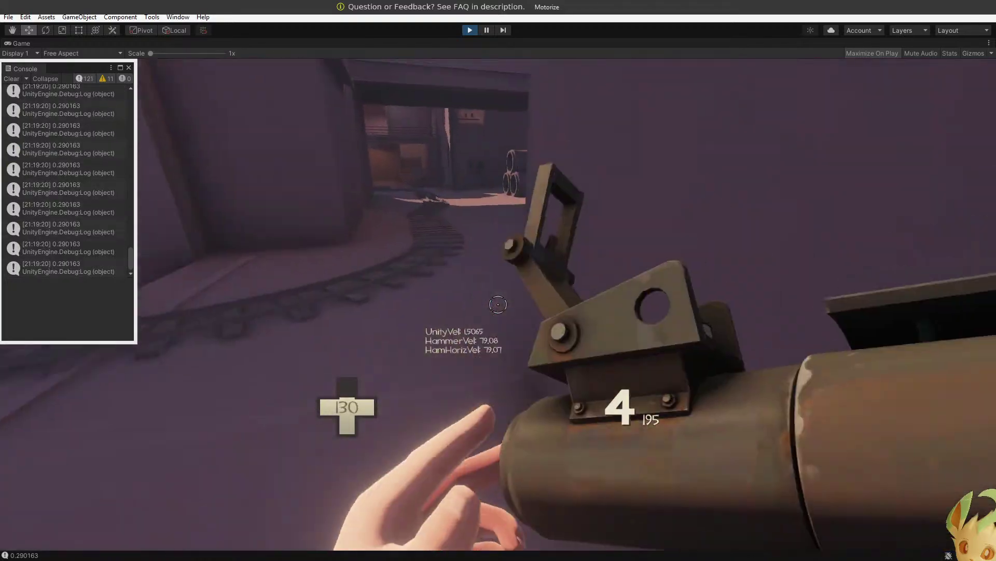
key("w")
key("space")
left_click(498, 305)
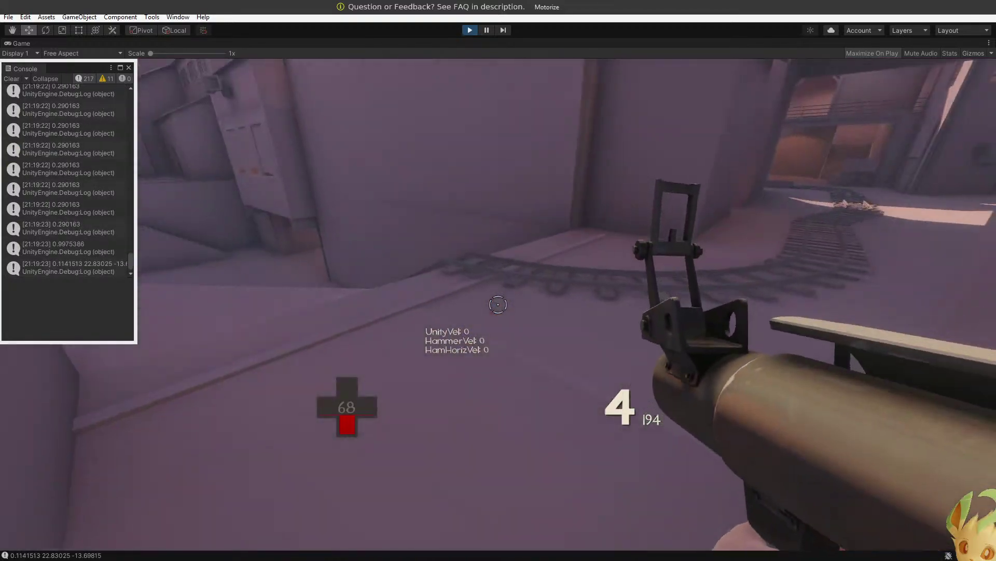
key("Escape")
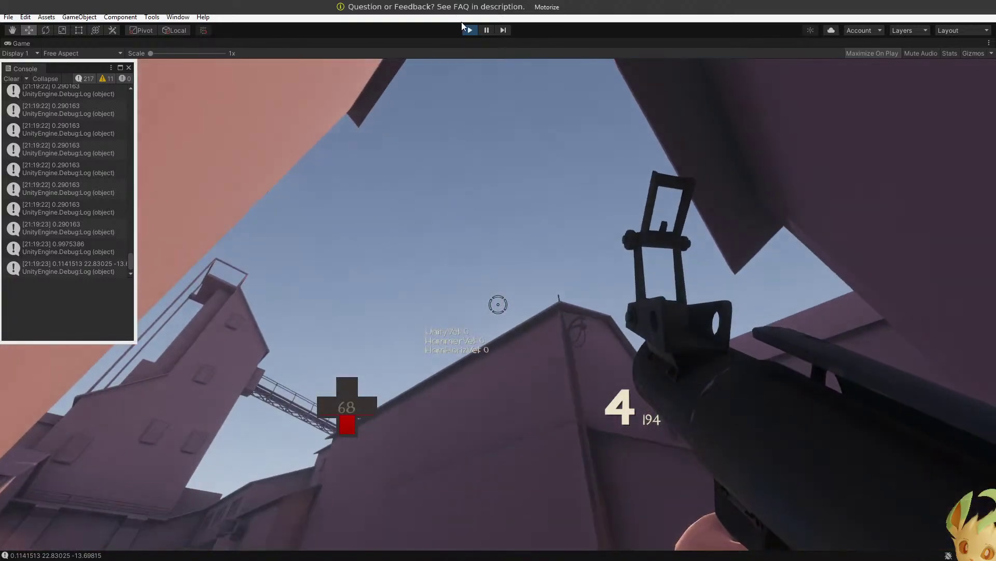
left_click(470, 30)
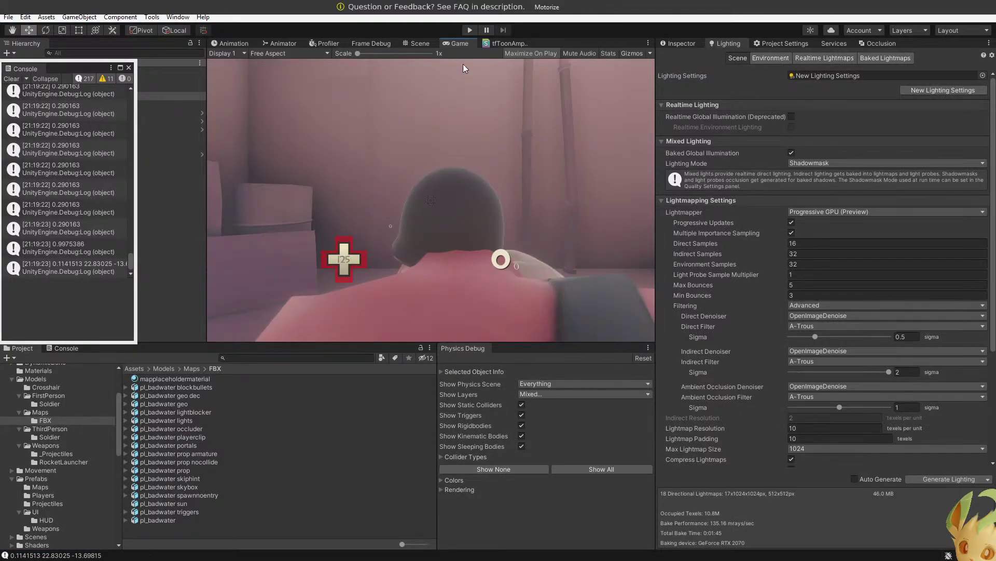
Close the floating Console window and set the Shadow Type of all lights under pl_badwater lights to Soft Shadows.
right_click_drag(441, 85, 333, 188)
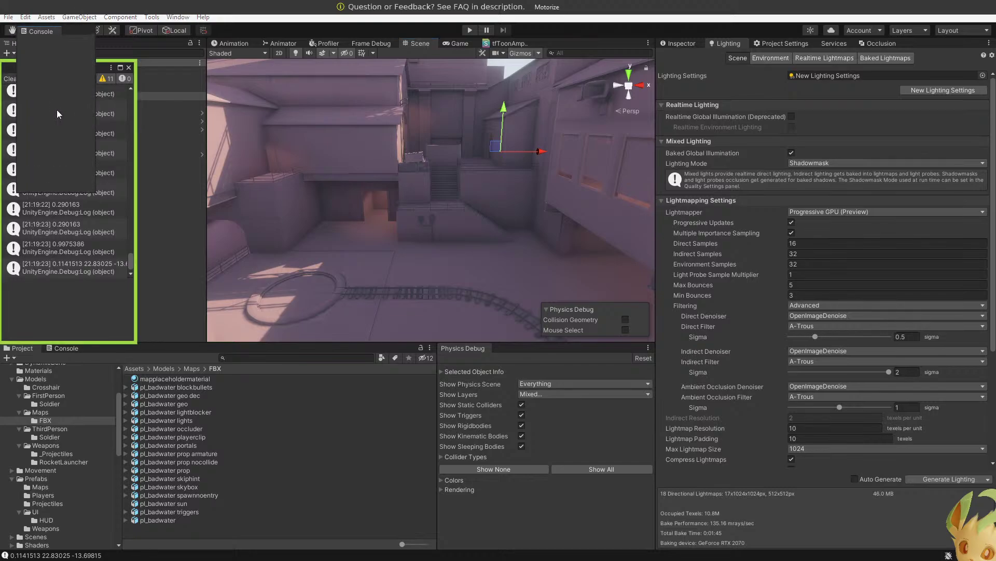
left_click(129, 67)
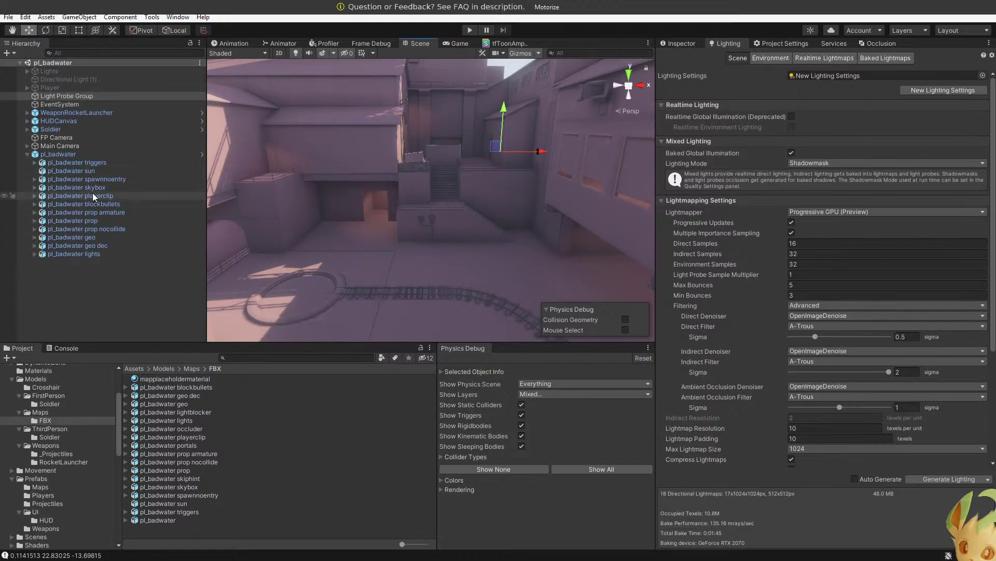
left_click(35, 253)
left_click(57, 262)
right_click_drag(285, 210, 377, 214)
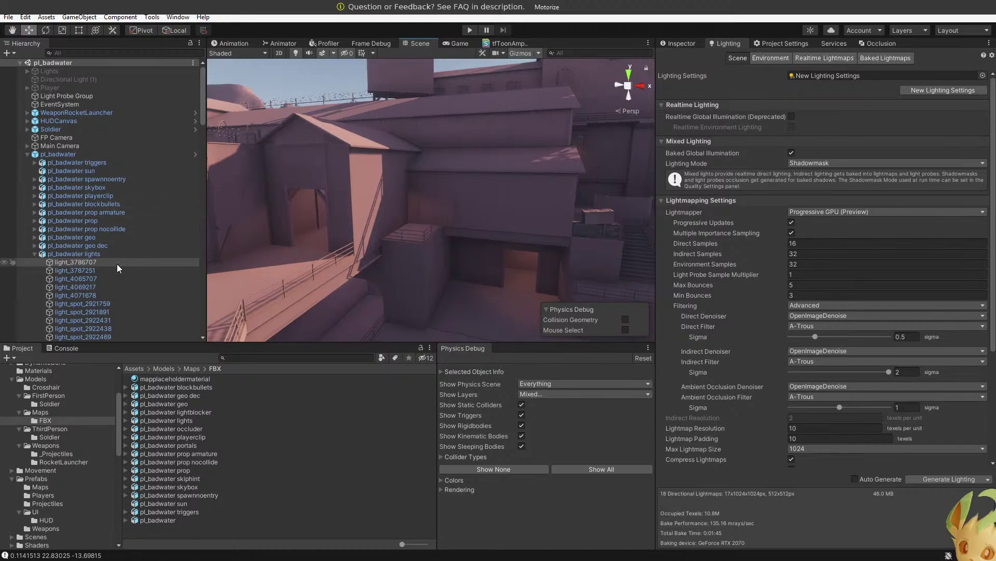
scroll(113, 268, "down", 5)
left_click_drag(202, 123, 200, 331)
left_click(141, 335, "shift")
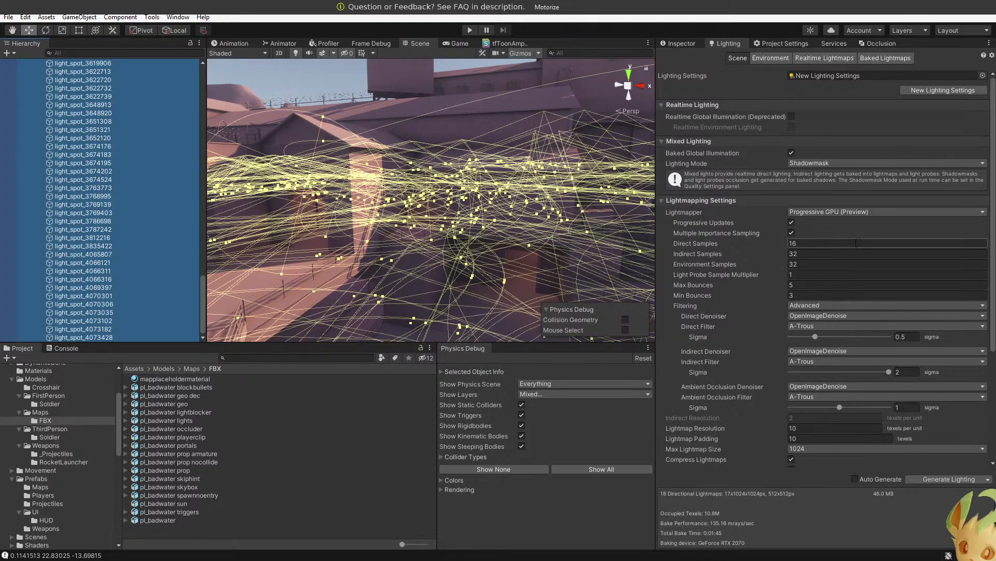
left_click(690, 41)
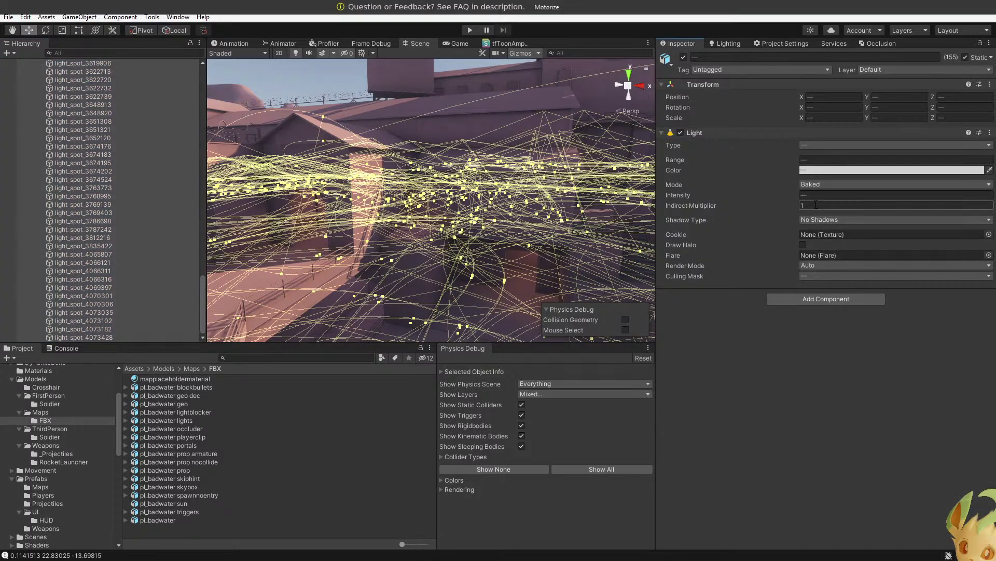
left_click(817, 219)
left_click(820, 256)
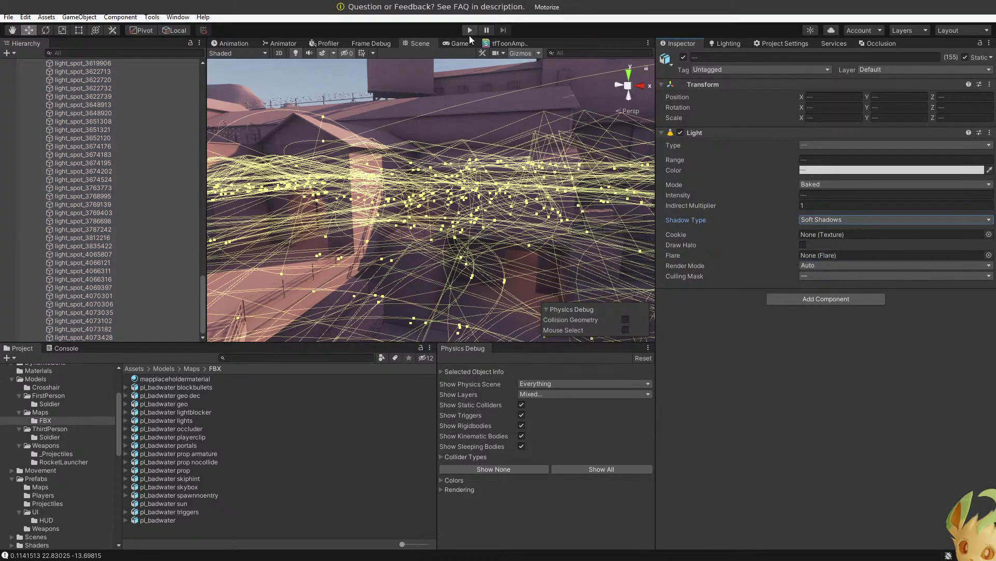
Clear the scene's baked lighting data.
left_click(727, 43)
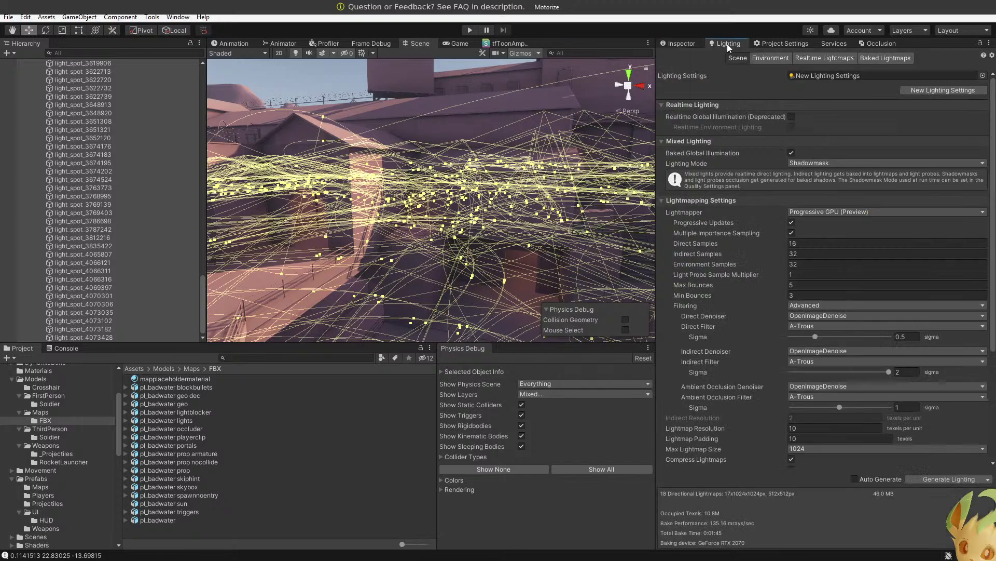
left_click(988, 479)
left_click(929, 502)
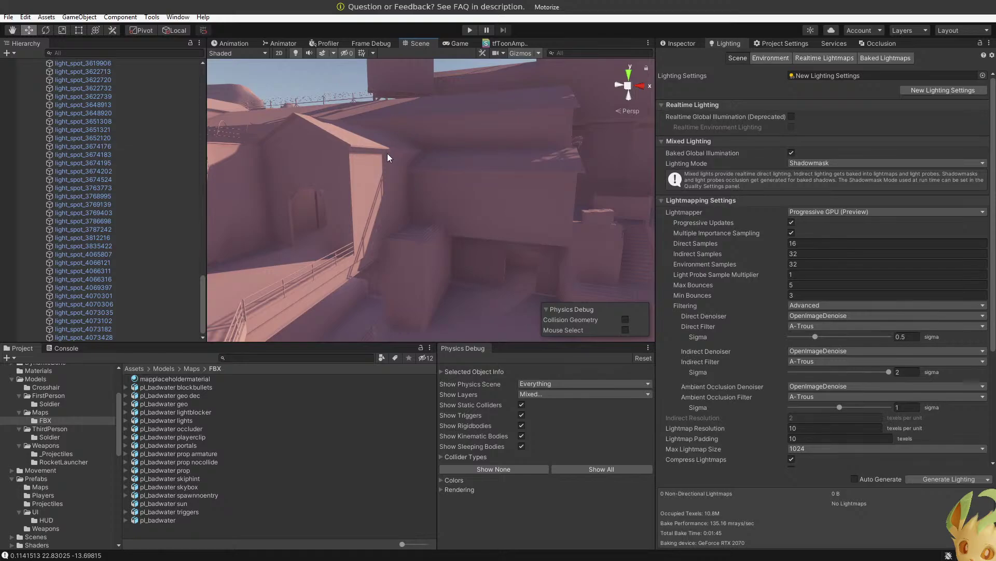
Compare the unbaked yard with the scene view's skybox and fog effects toggled off and back on.
right_click_drag(387, 153, 328, 135)
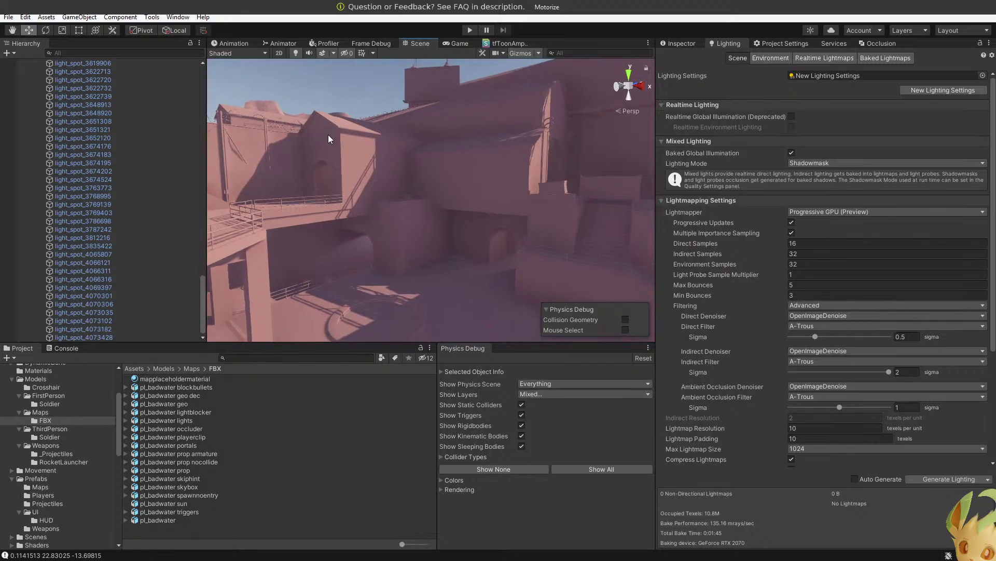
left_click(325, 53)
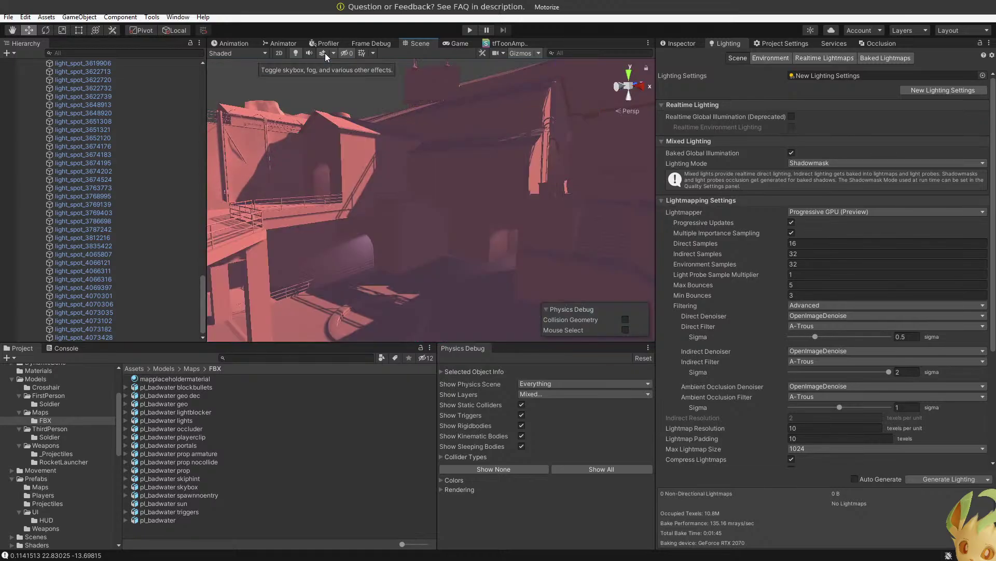
right_click_drag(382, 133, 322, 70)
left_click(323, 52)
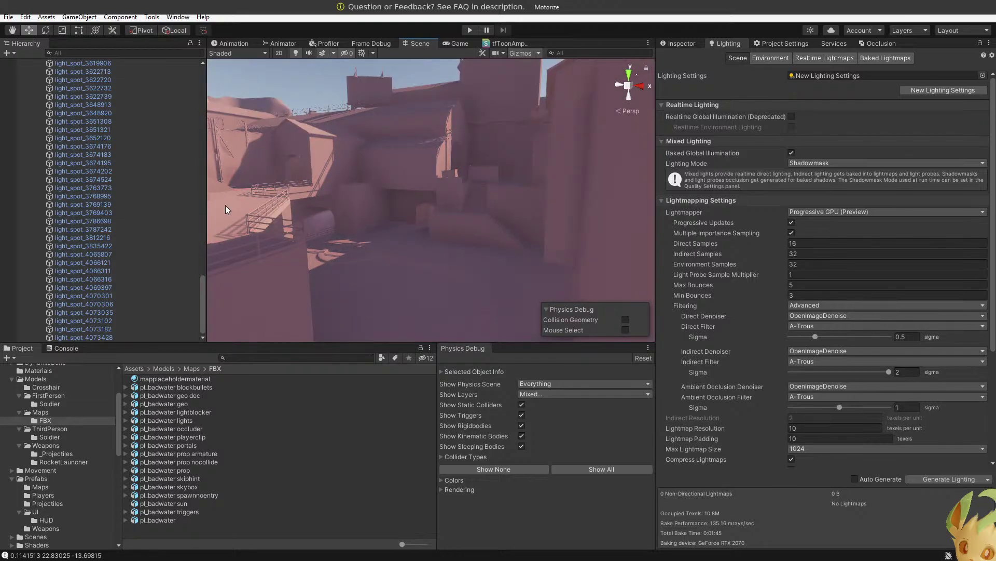
Generate the scene's lighting again and inspect the baked shading around the timber-framed doorway.
left_click(975, 480)
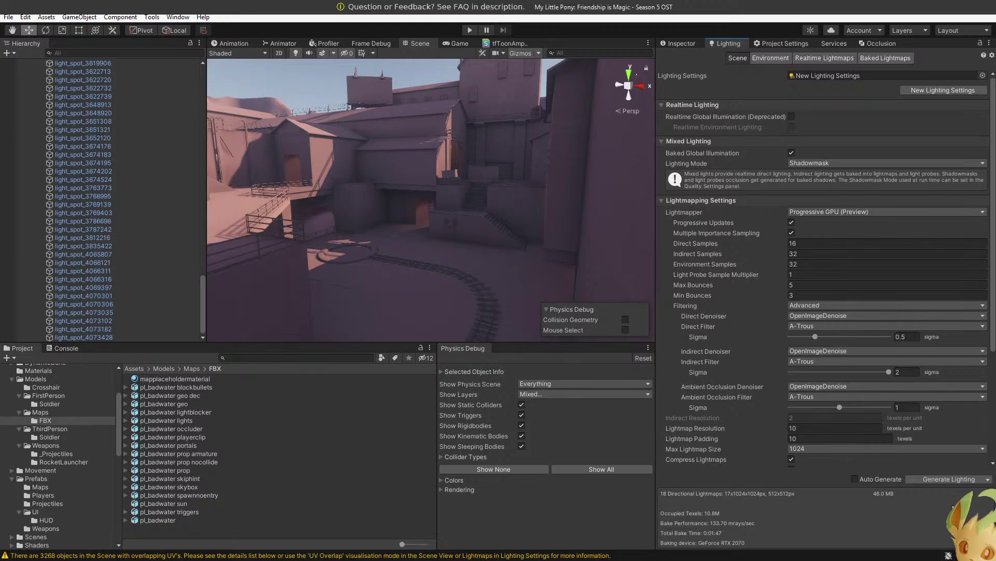
key("w")
right_click_drag(376, 160, 181, 155)
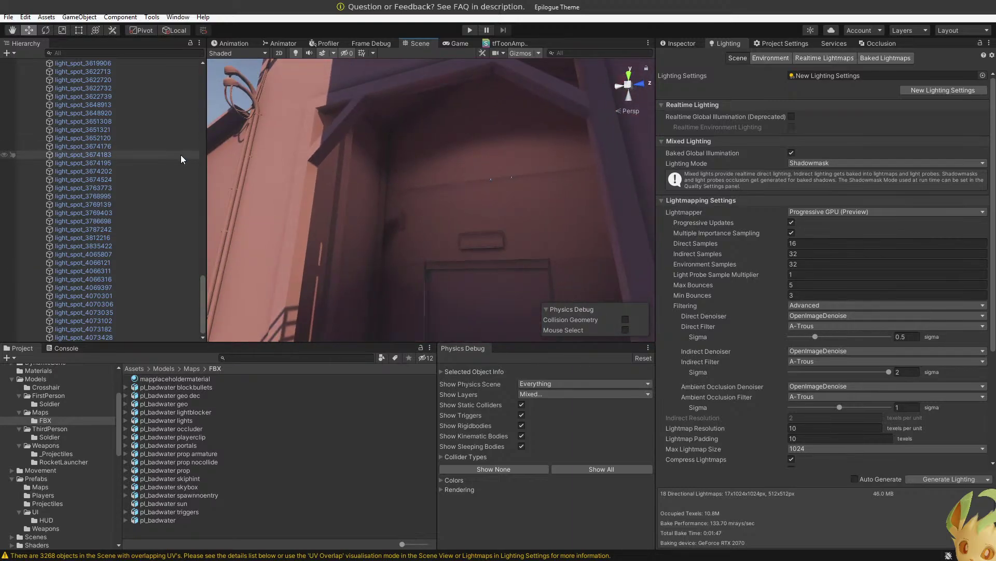
Start play mode, switch to the third-person view and run out of the staircase room into the yard.
left_click(470, 30)
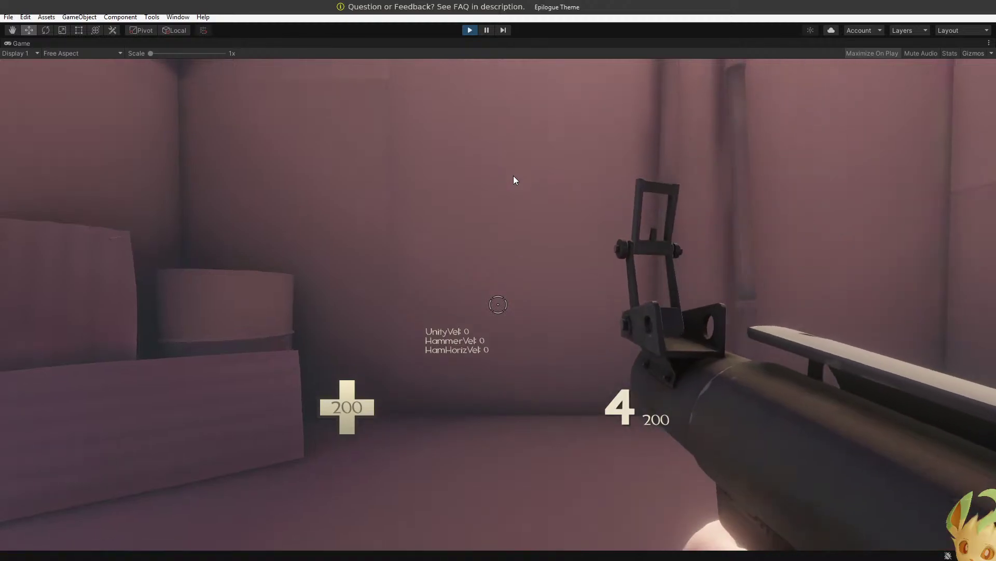
key("v")
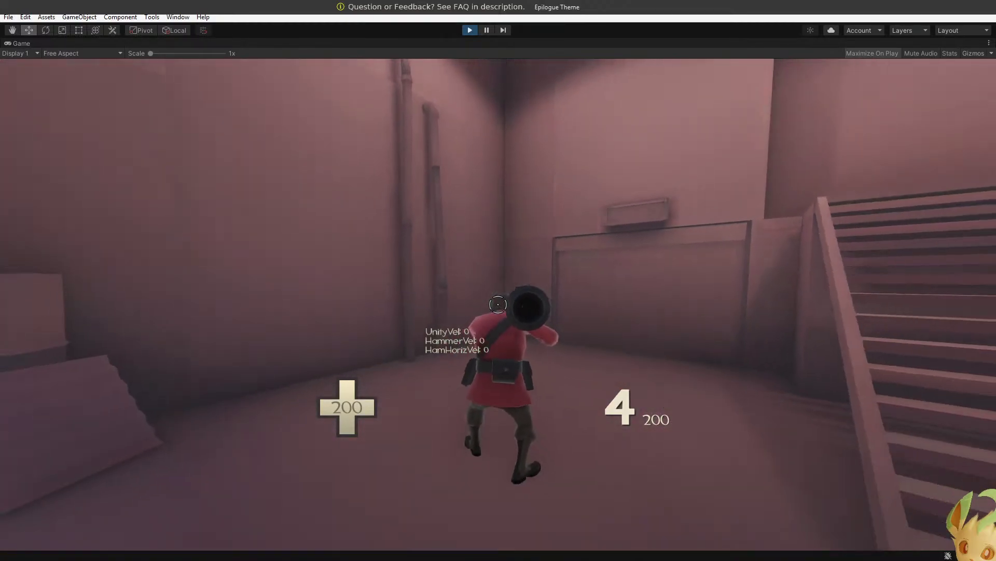
key("w")
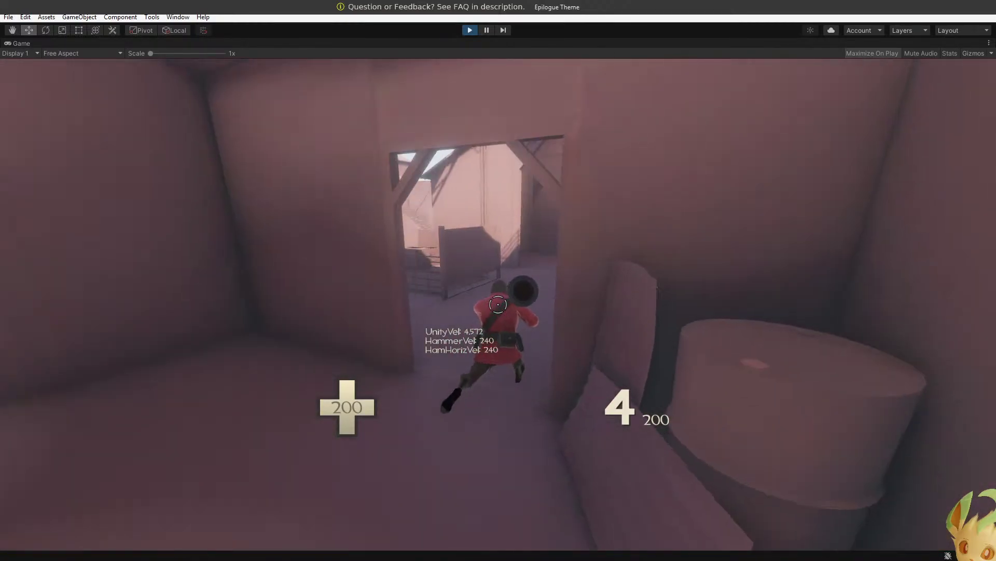
key("space")
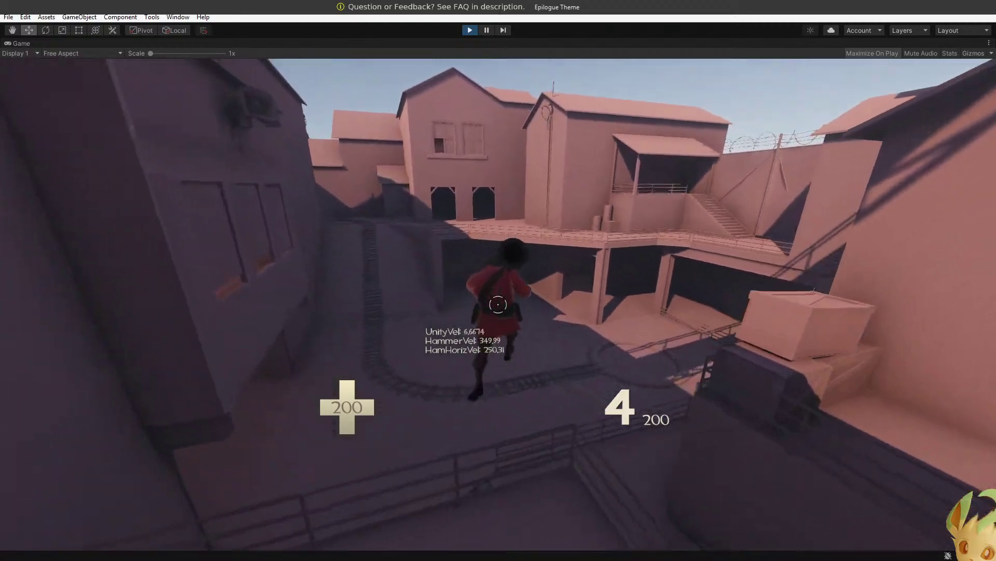
key("space")
Run around the rail turntable and rocket jump across the tracks to check the soldier's lighting in sun and shade.
key("w")
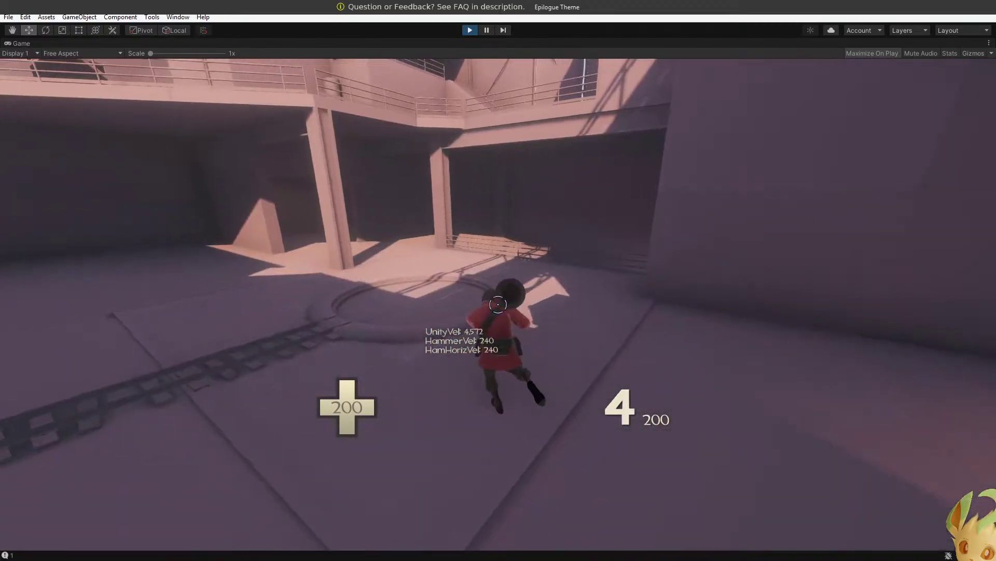
key("w")
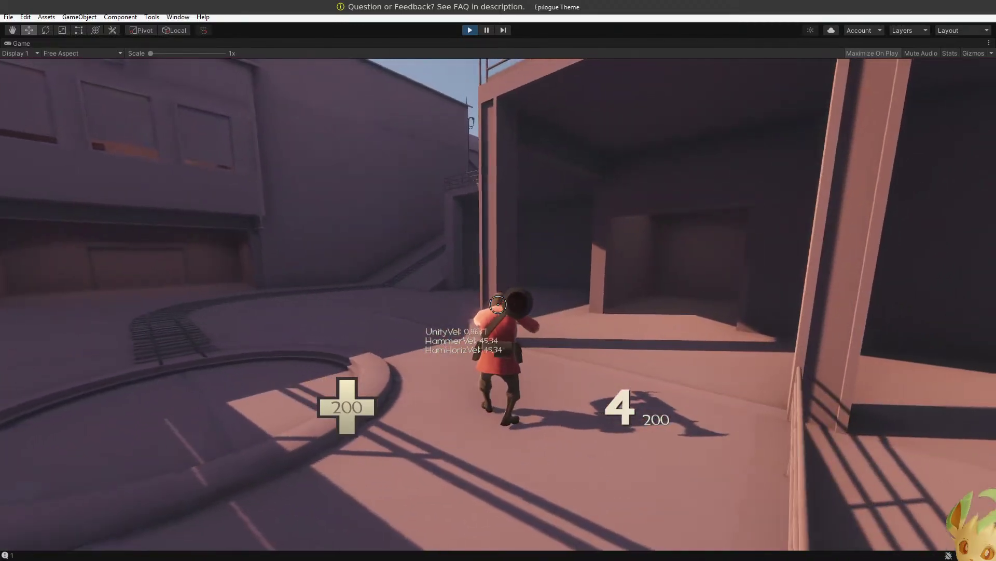
key("w")
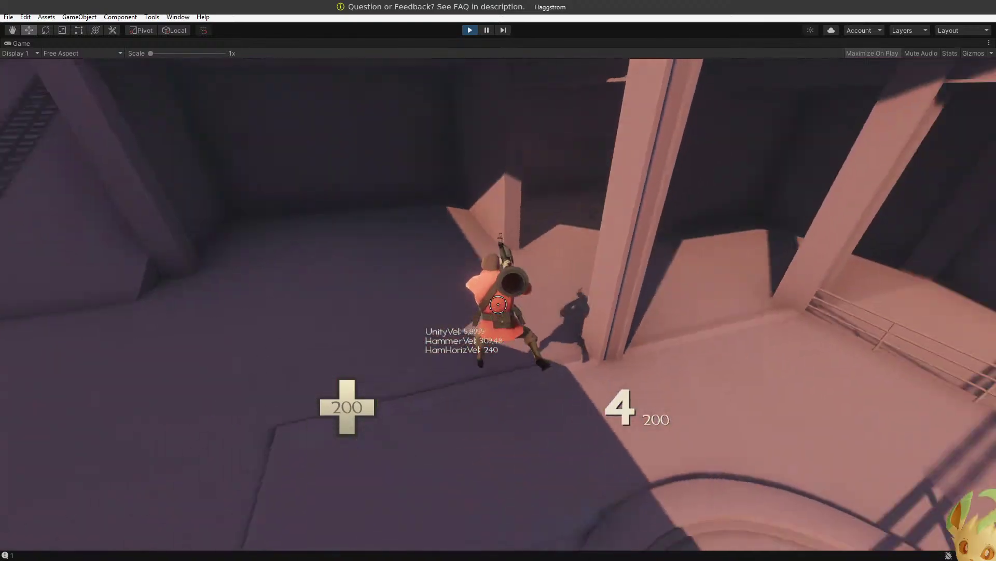
key("w")
left_click(498, 304)
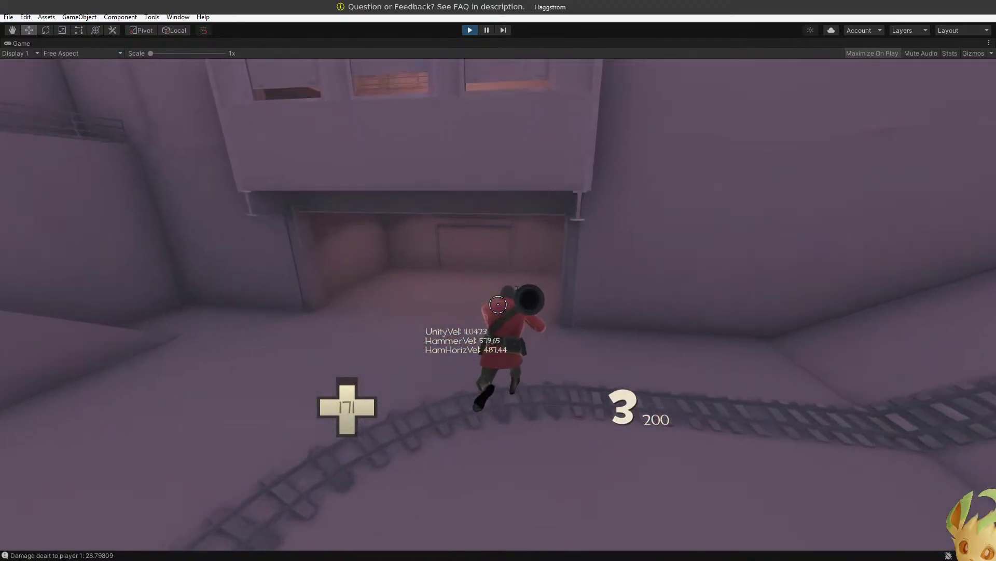
Explore the map's interiors and the area around the water tower to review the baked lighting, and stop play mode.
key("w")
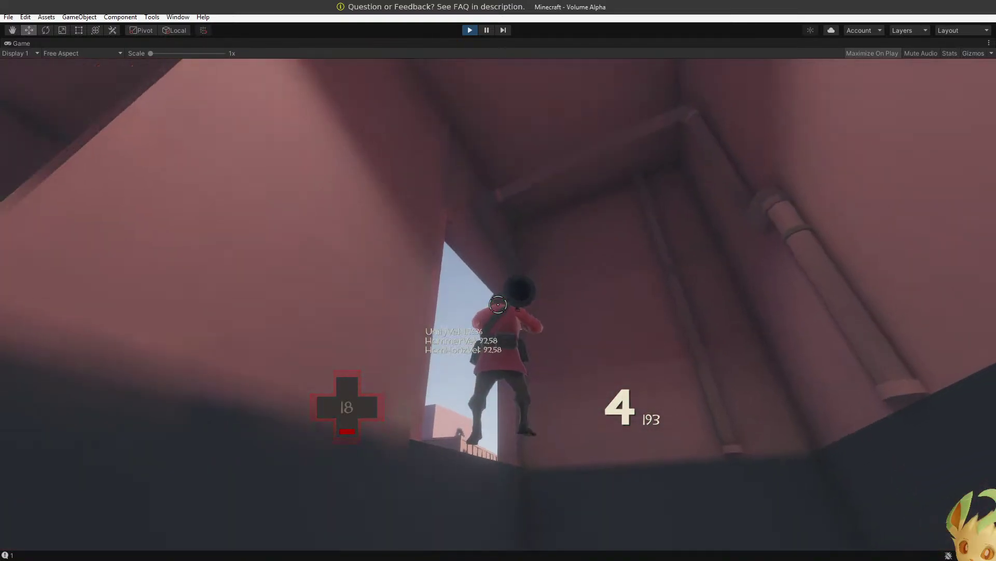
key("w")
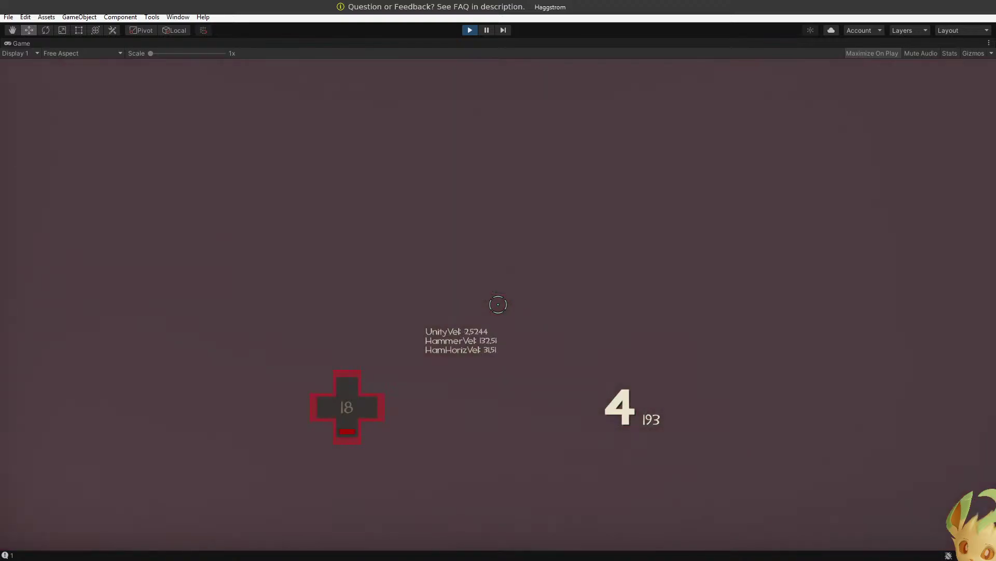
key("space")
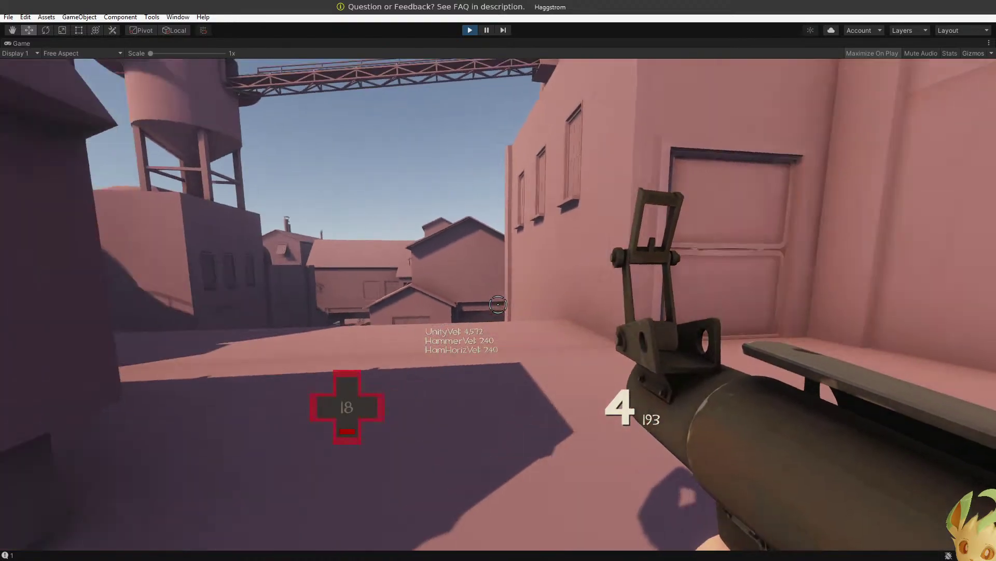
key("space")
key("space")
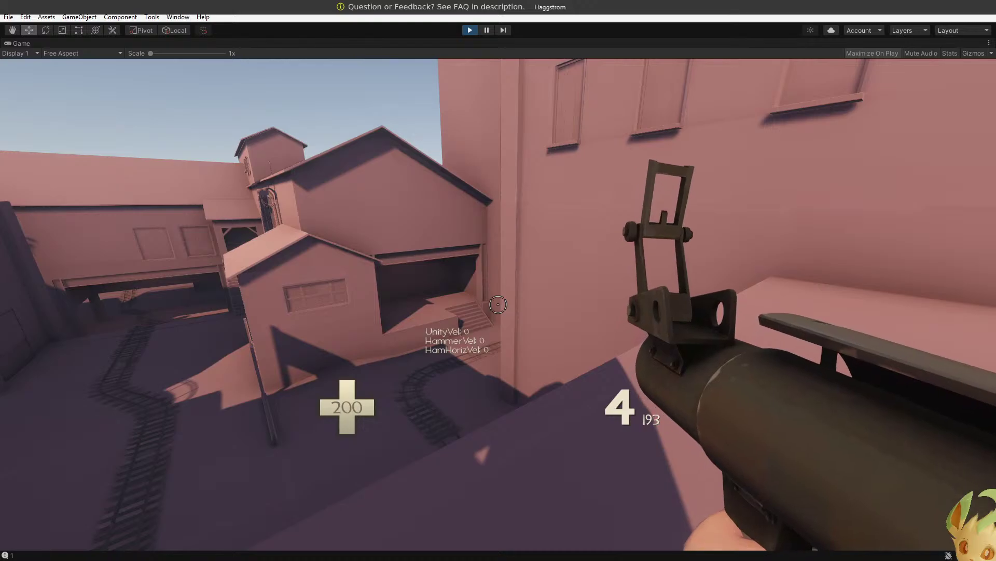
key("s")
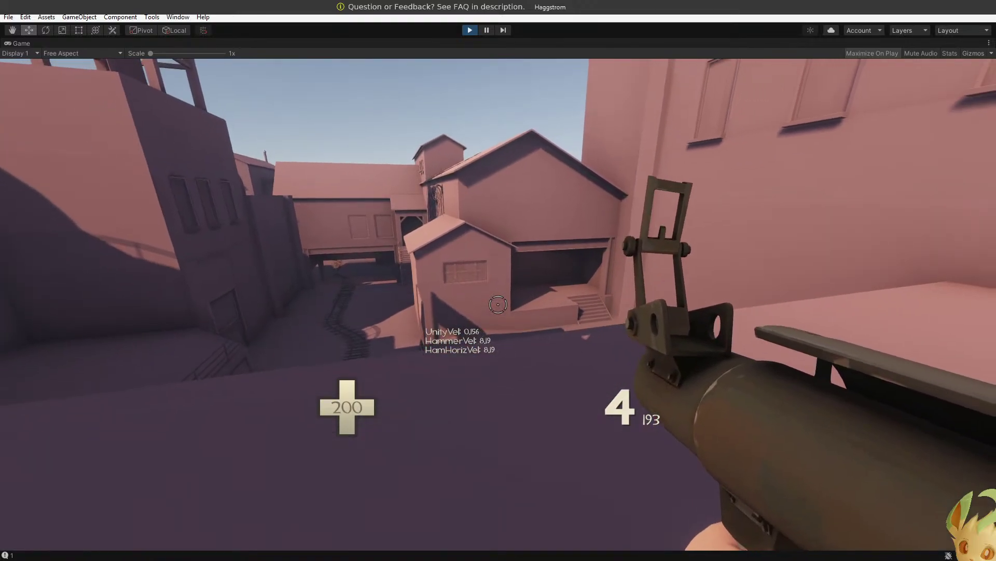
key("w")
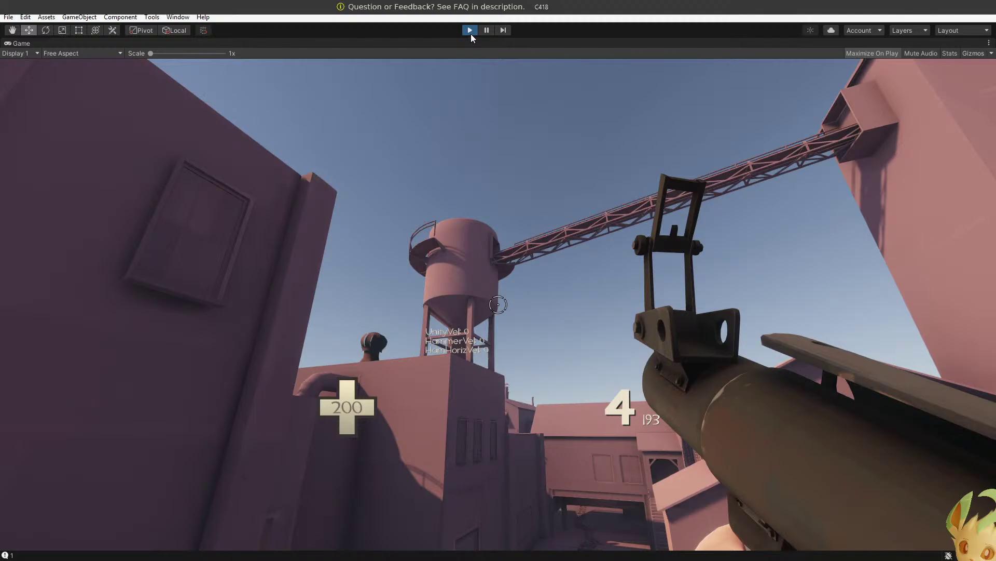
left_click(470, 31)
Collapse pl_badwater lights, select the Light Probe Group and enable the LightProbeGroup gizmo in the scene view.
right_click_drag(405, 161, 929, 214)
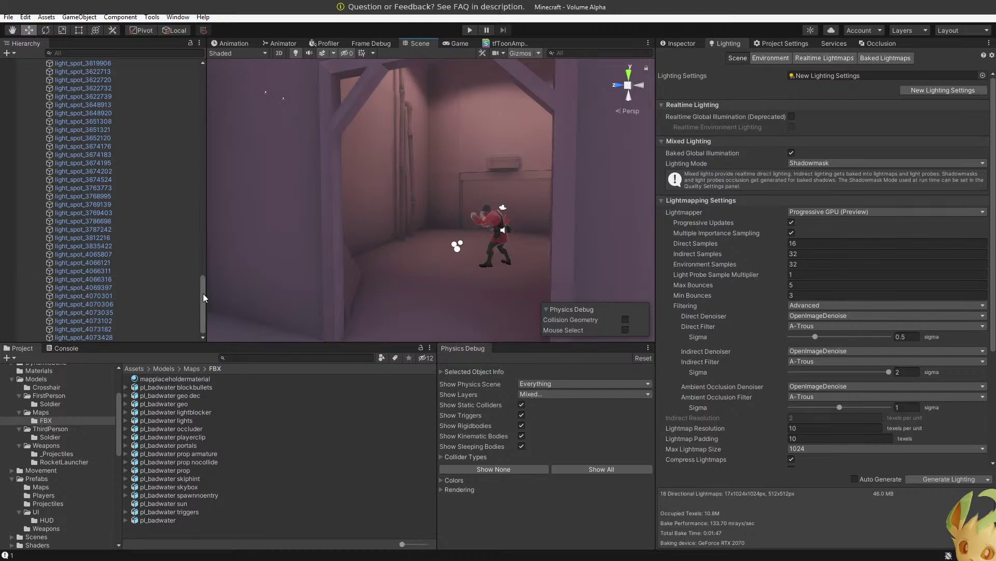
left_click_drag(203, 298, 204, 88)
left_click(35, 254)
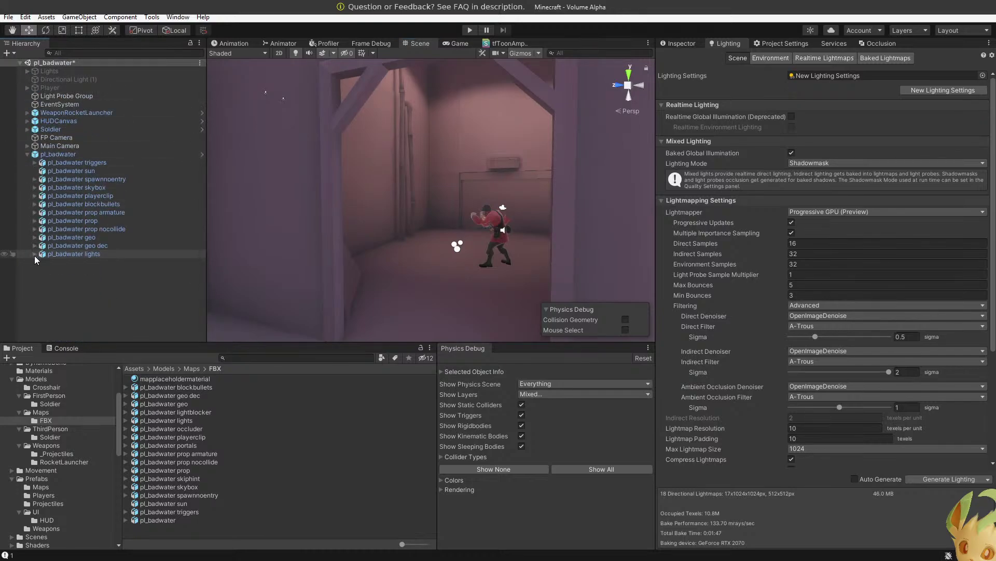
left_click(57, 96)
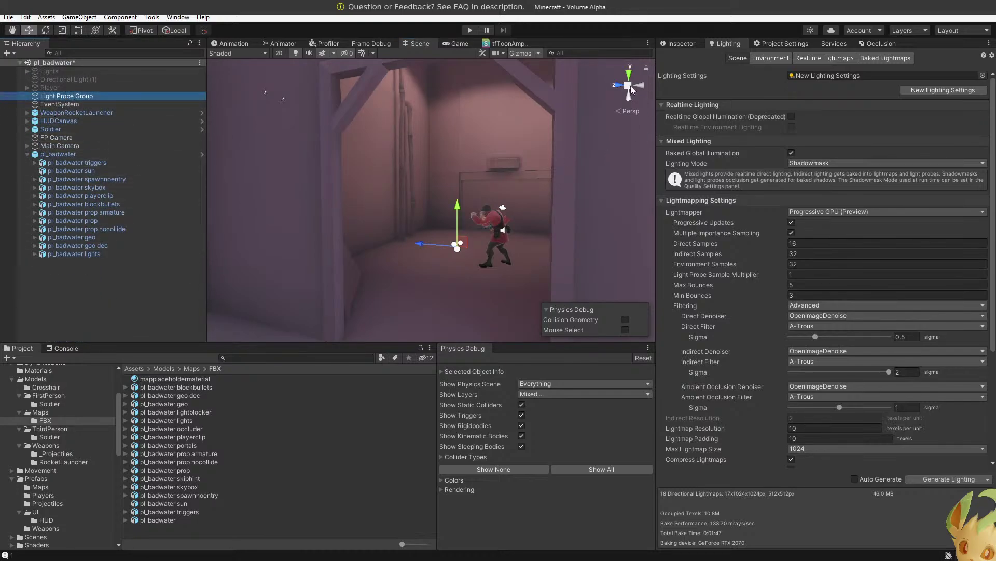
left_click(534, 52)
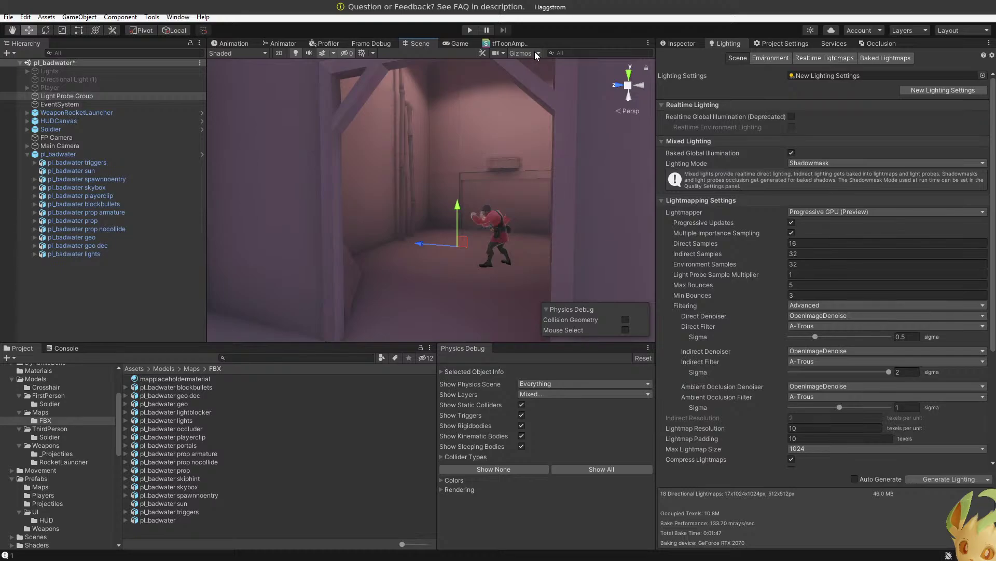
left_click(535, 53)
left_click(537, 53)
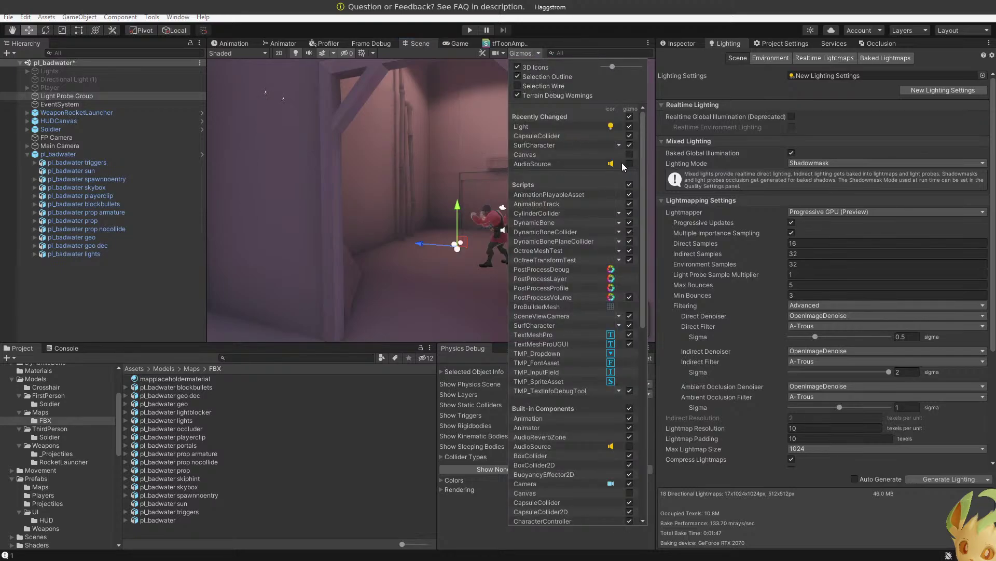
scroll(630, 470, "down", 5)
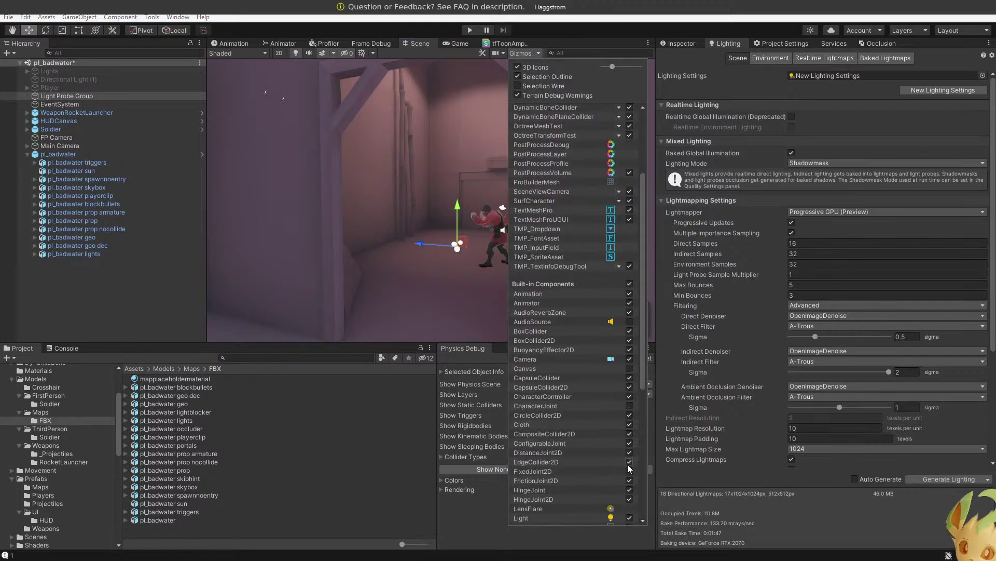
left_click(630, 403)
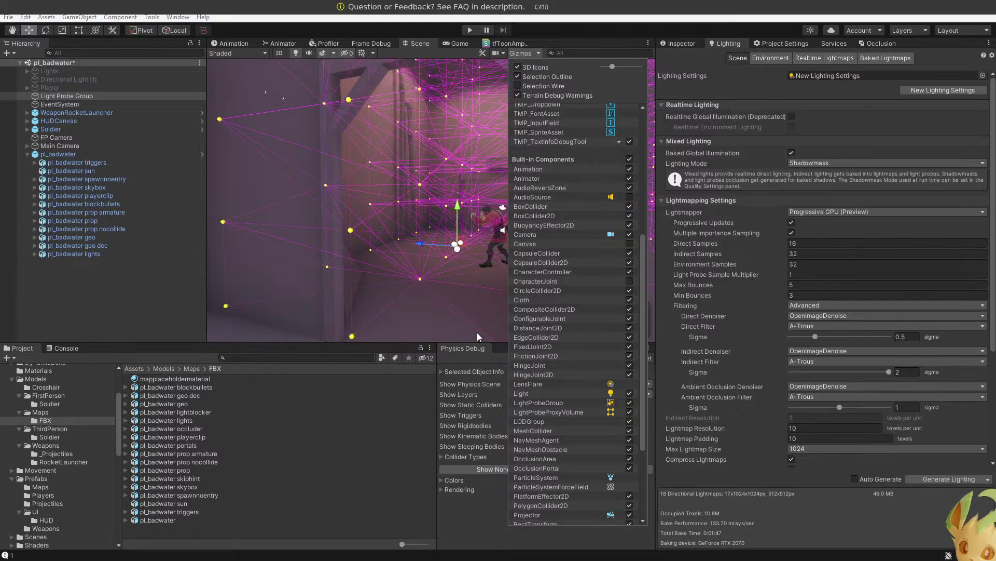
Examine the light probe network around the soldier in the staircase room.
key("s")
right_click_drag(470, 324, 51, 296)
key("w")
key("s")
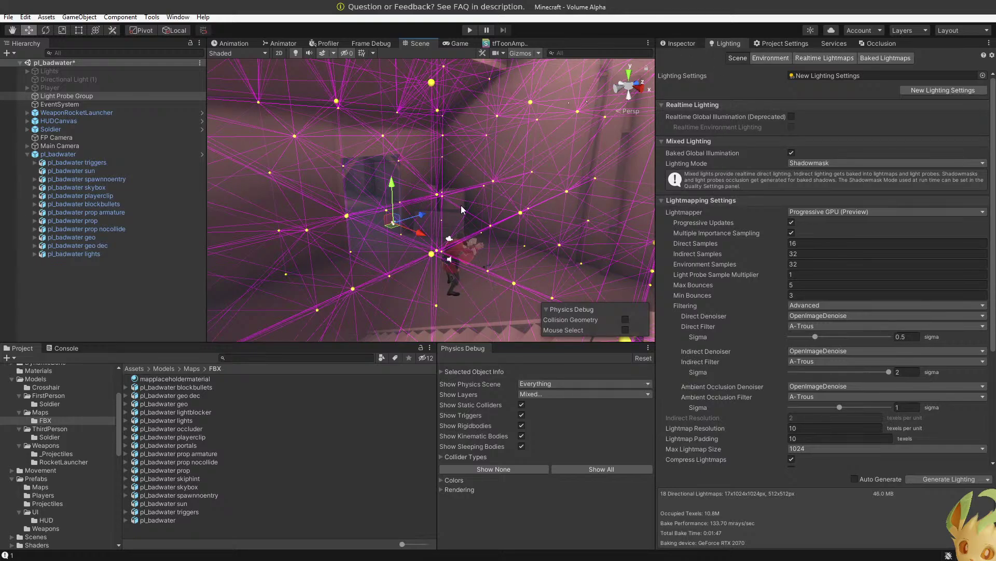
Check the additional Generate Lighting options for a way to bake the light probes.
right_click_drag(558, 176, 518, 192)
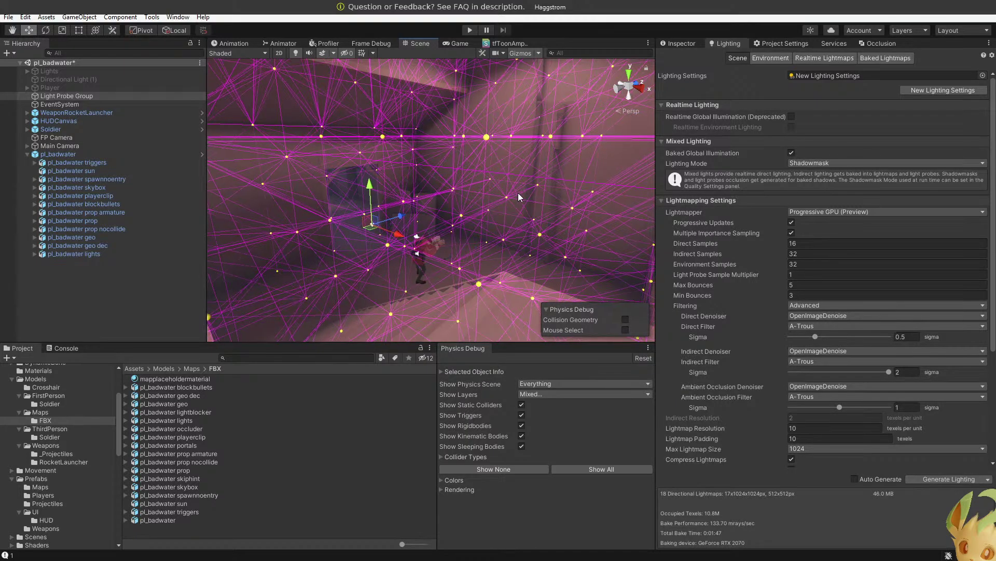
scroll(914, 387, "down", 5)
left_click(988, 479)
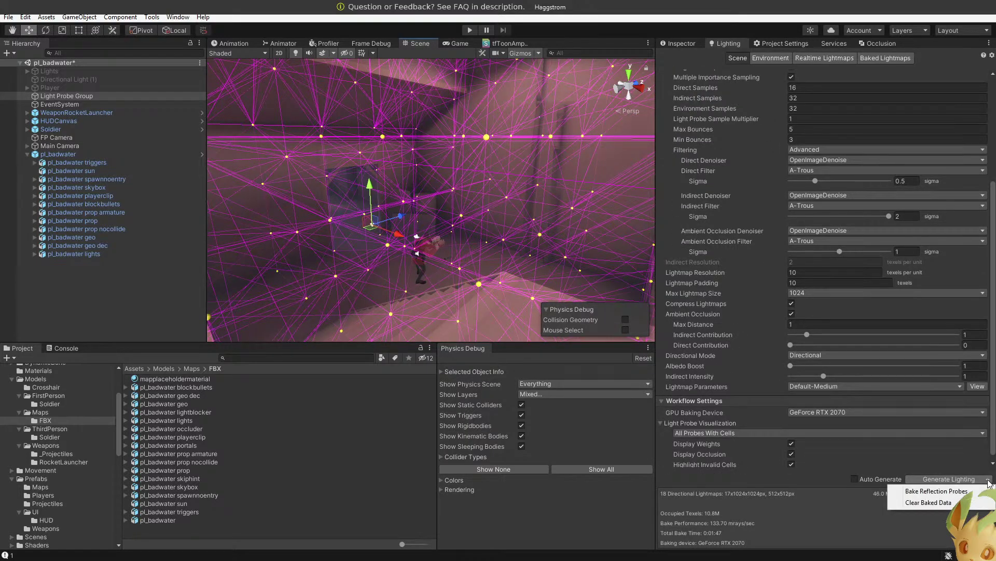
left_click(610, 118)
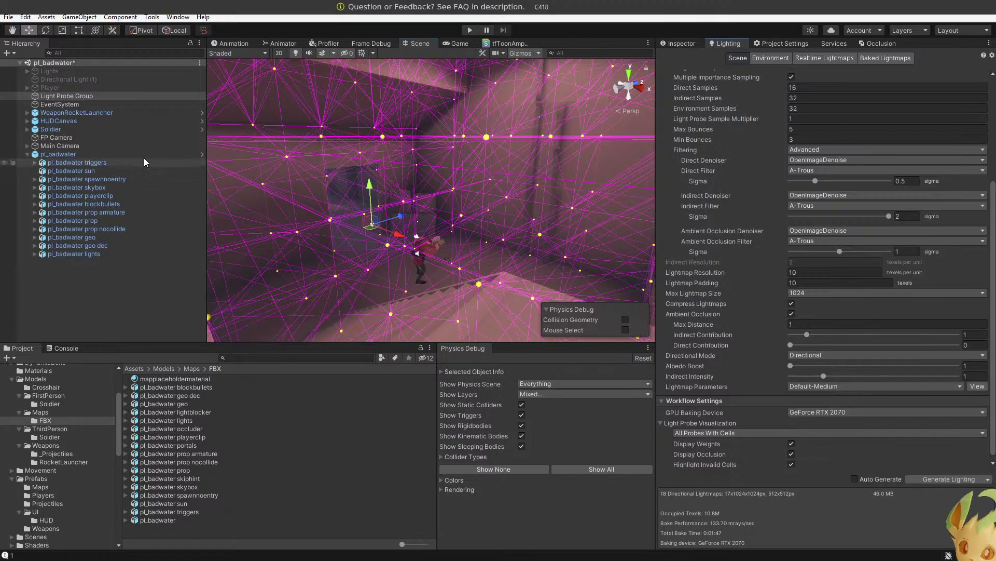
Inspect the Light Probe Group's component settings and its probes around the soldier.
left_click(106, 96)
left_click(679, 43)
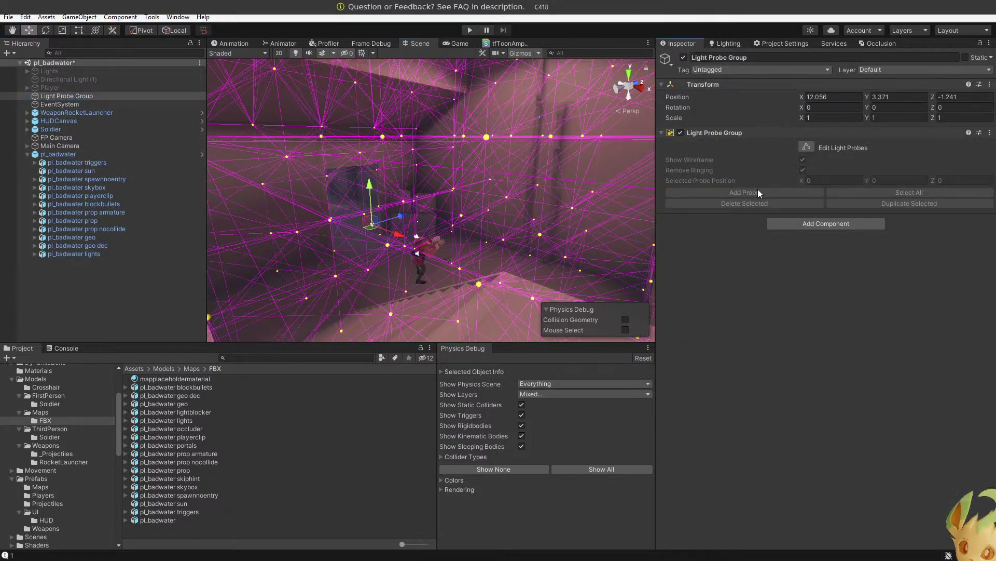
right_click_drag(648, 176, 582, 94)
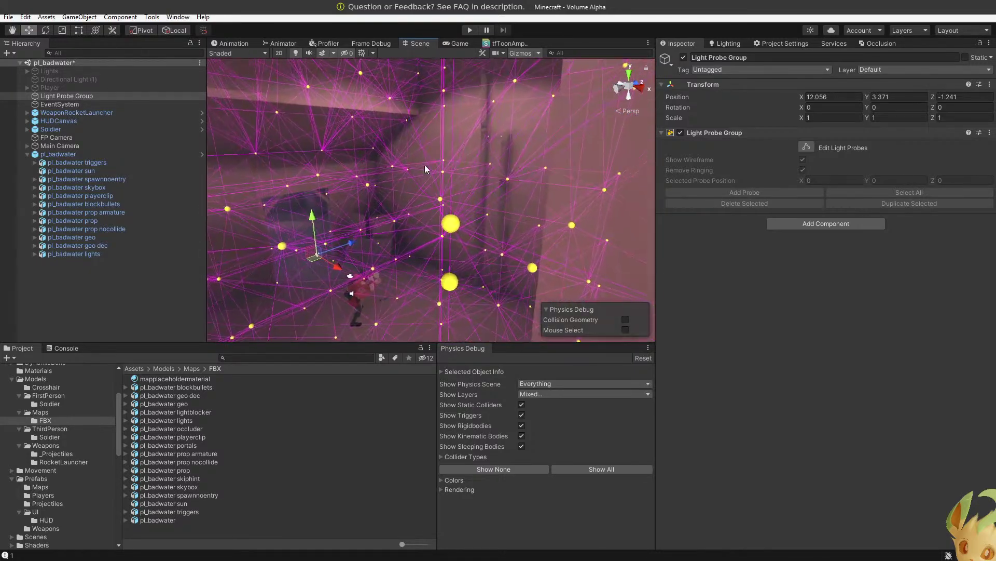
left_click(114, 97)
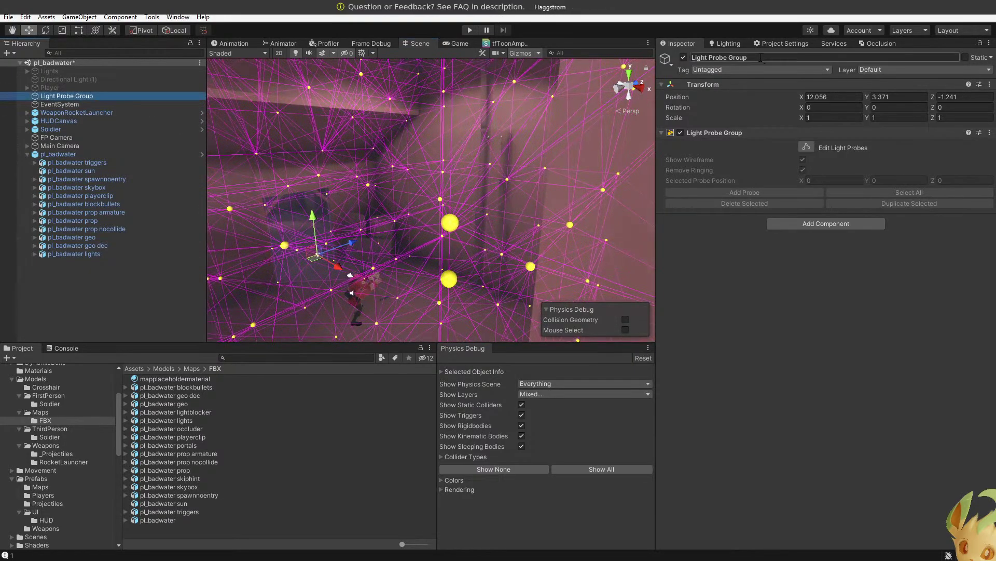
Review the available mixed lighting modes and the lightmapping settings of the scene.
left_click(722, 43)
scroll(735, 154, "up", 3)
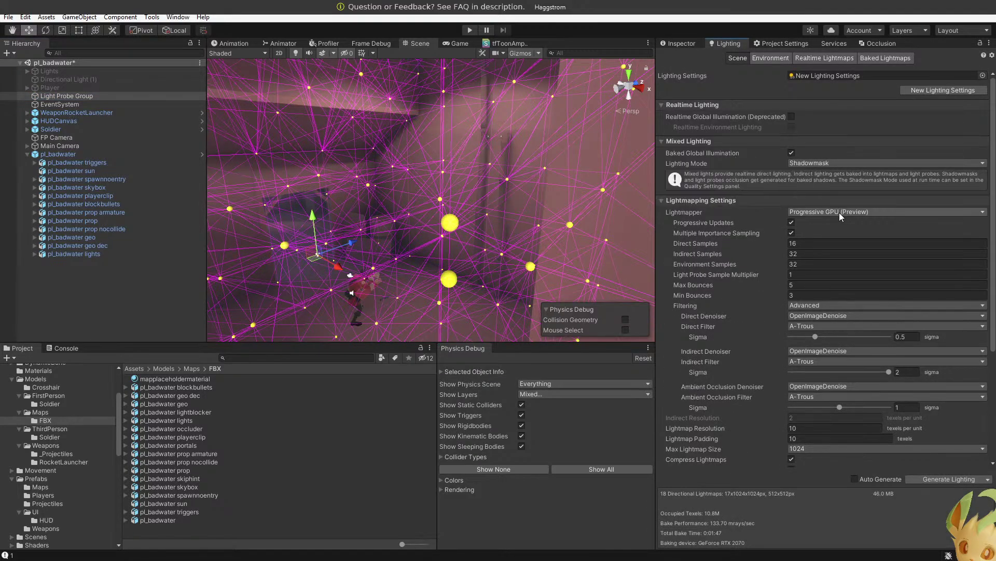
left_click(824, 162)
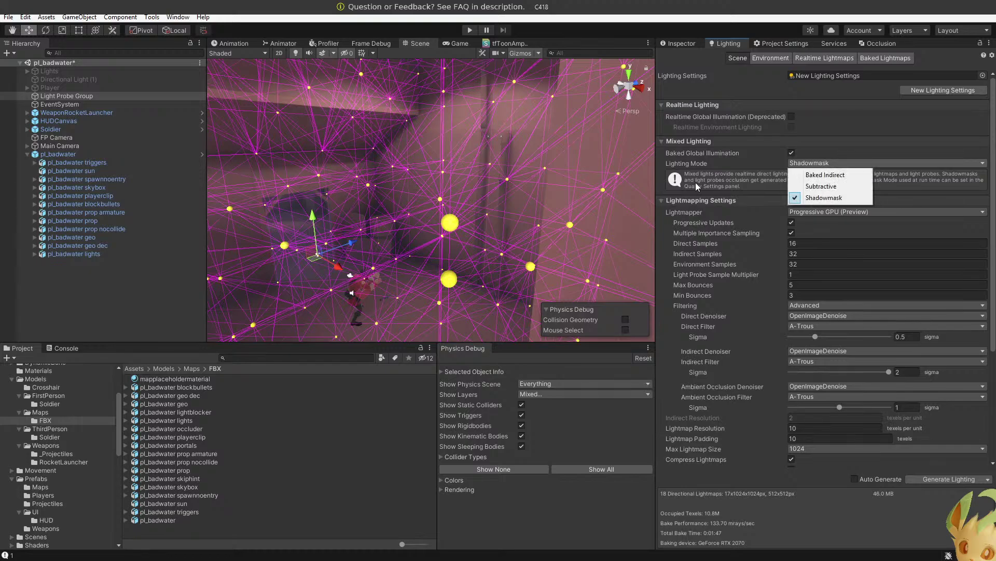
left_click(721, 200)
left_click(721, 201)
scroll(745, 223, "down", 5)
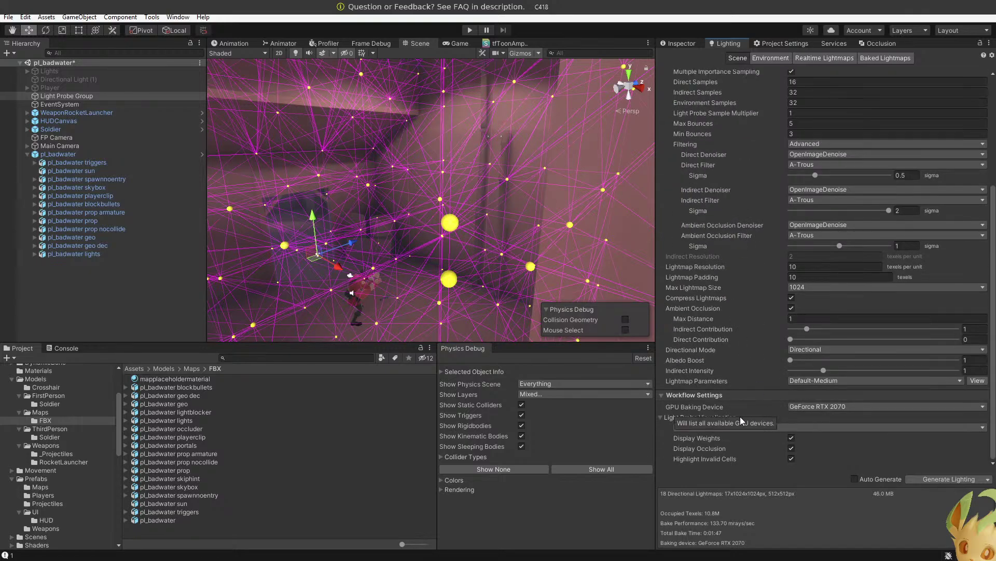
Review the Light Probe Visualization settings and the choices for which probes and cells are displayed.
left_click(713, 428)
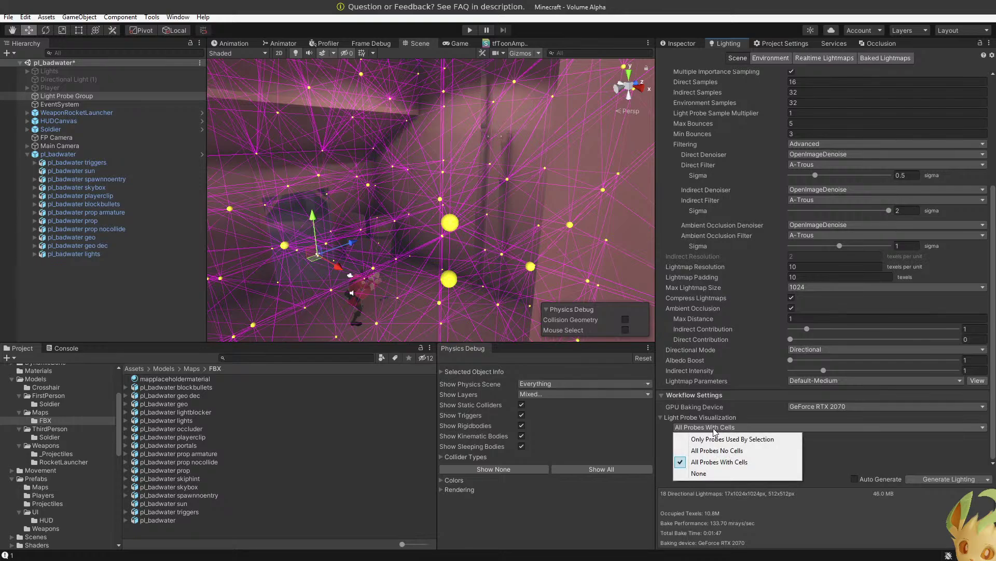
left_click(697, 418)
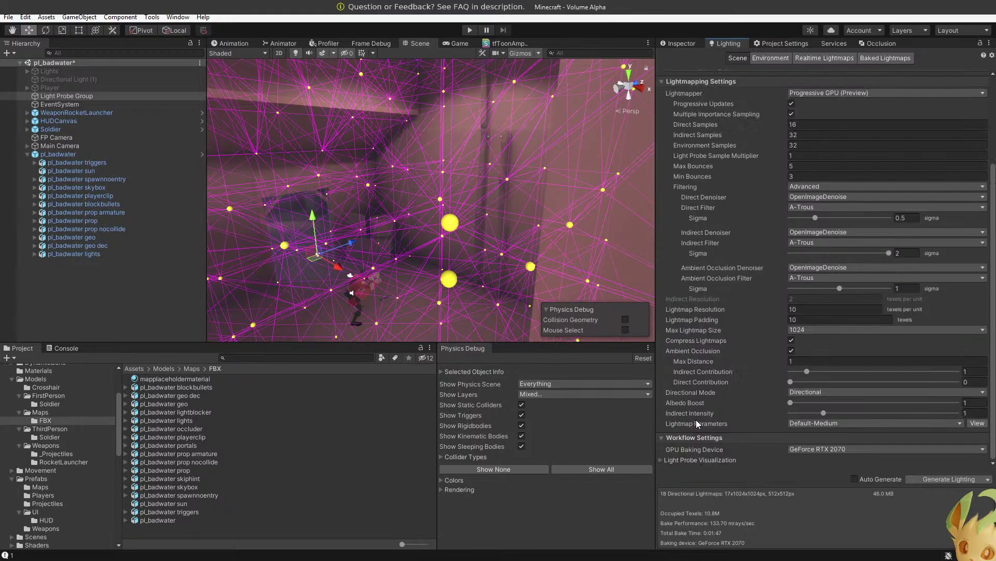
left_click(678, 462)
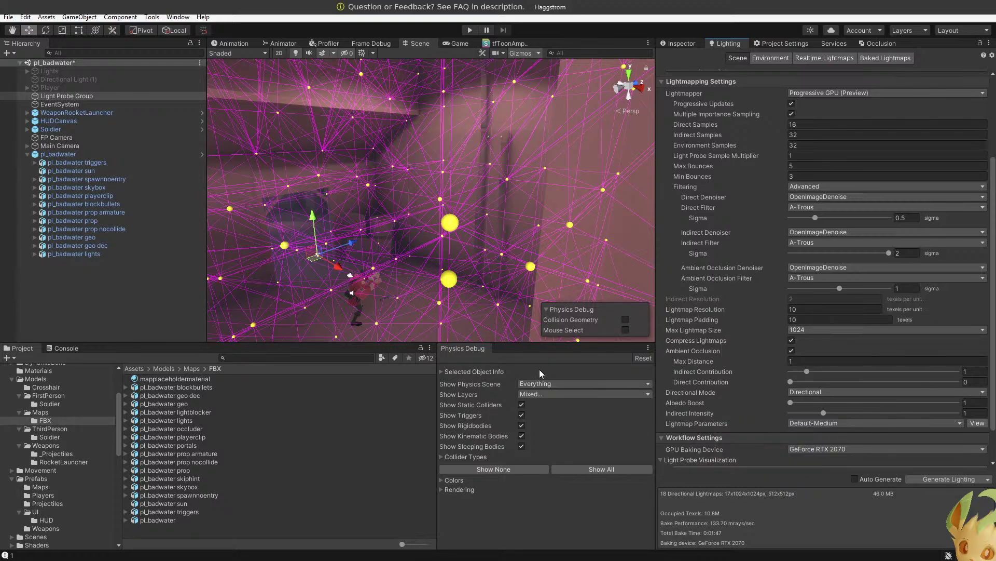
scroll(705, 400, "down", 2)
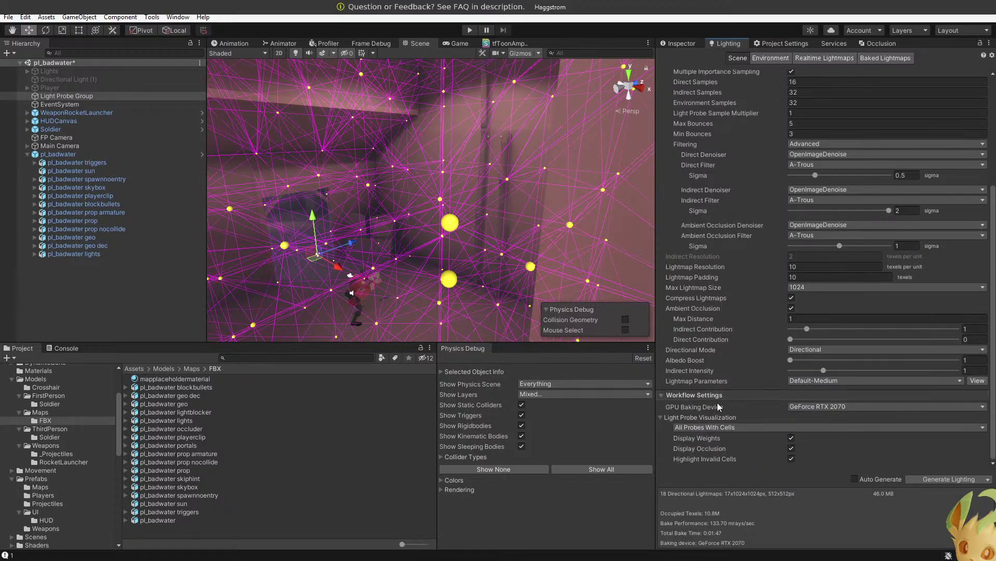
left_click(694, 429)
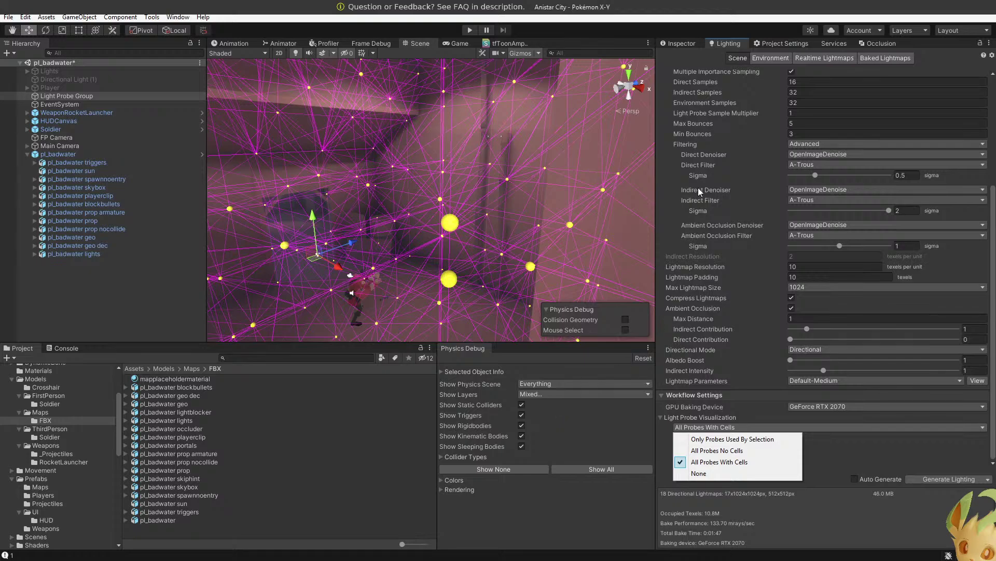
left_click(656, 15)
Check the realtime and baked lightmap listings, then return to the scene's lighting settings.
right_click_drag(494, 218, 171, 213)
left_click(830, 59)
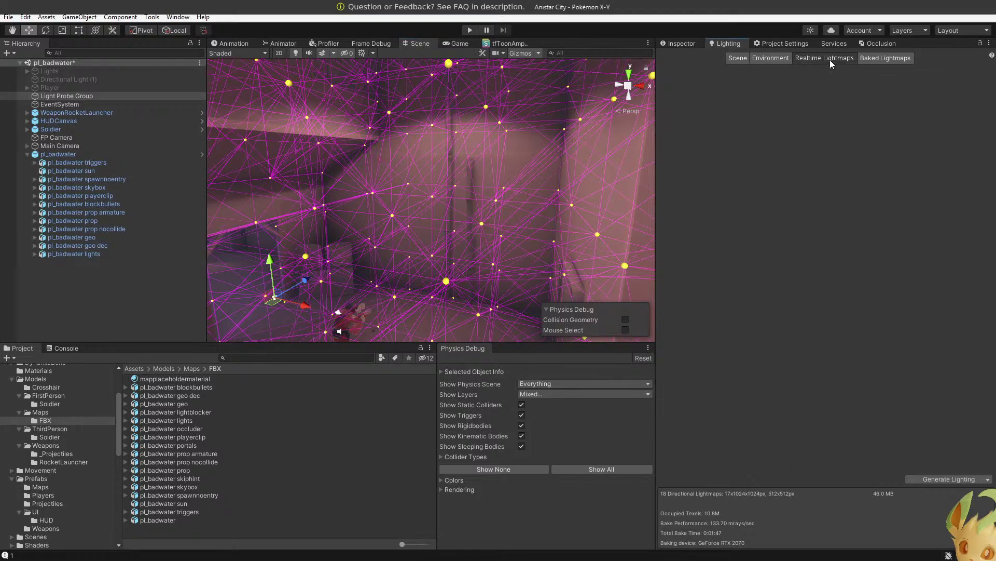
left_click(877, 58)
left_click(745, 59)
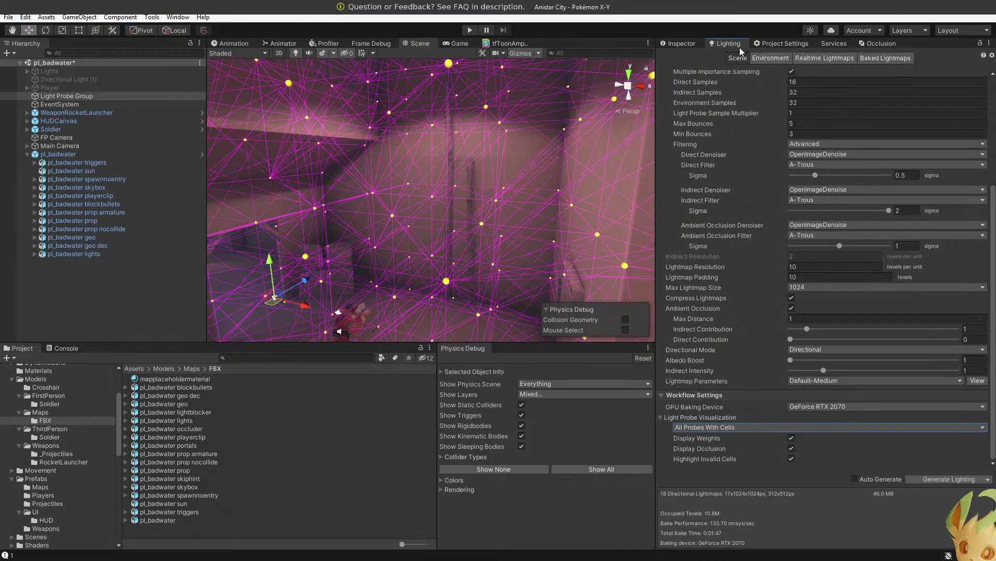
Look through the editor's available tool windows and the Generate Lighting options for light probe baking tools.
left_click(178, 17)
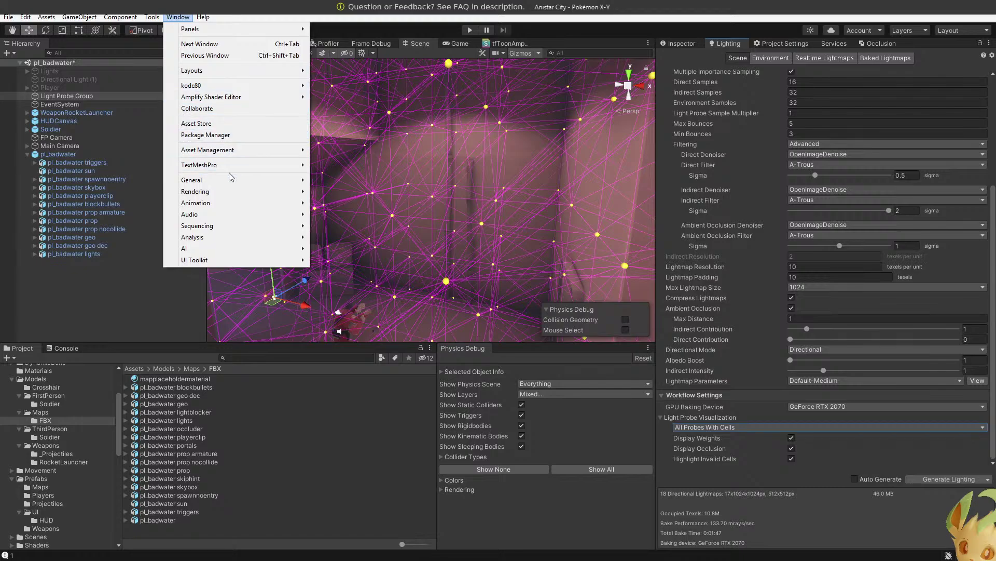
mouse_move(226, 197)
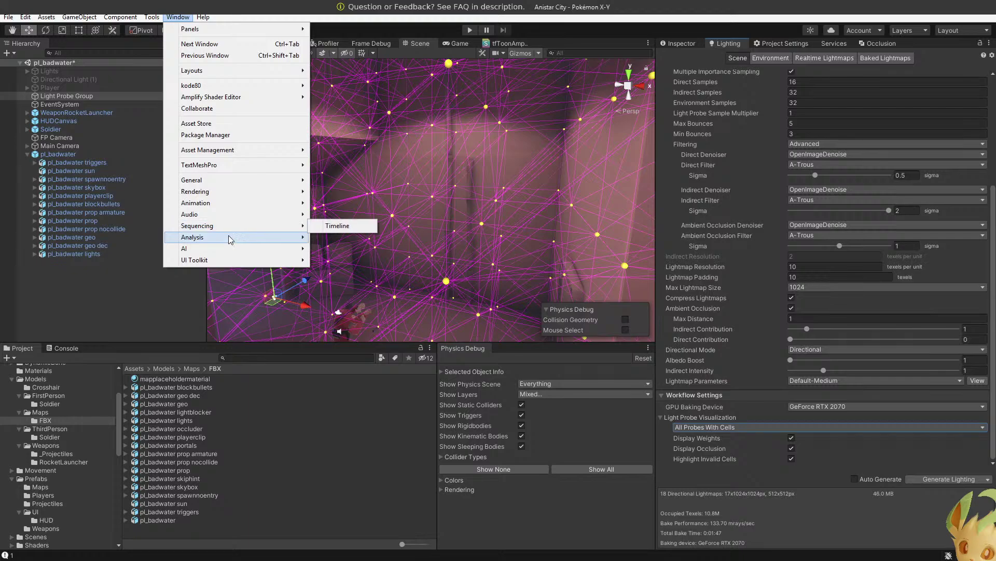
mouse_move(230, 240)
left_click(784, 75)
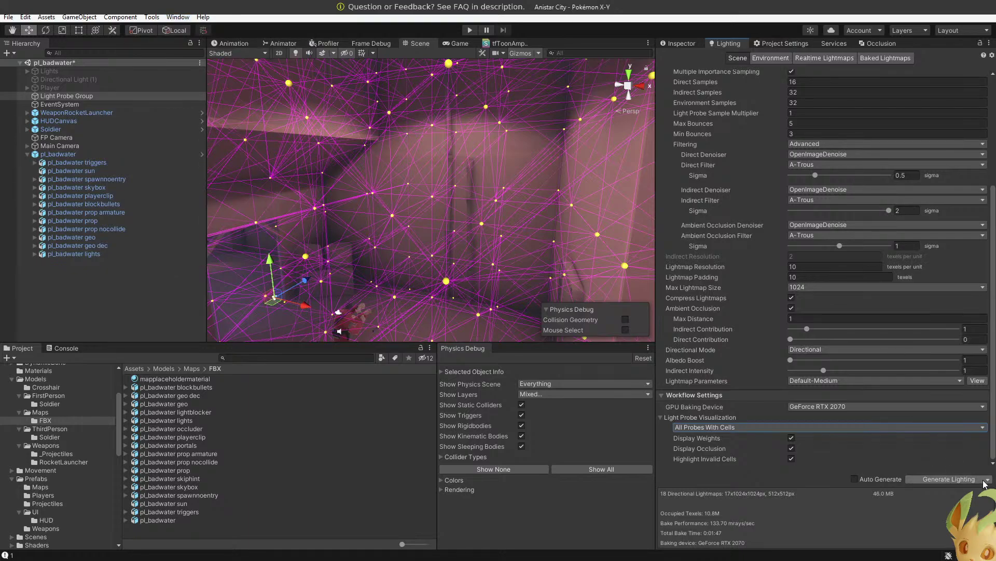
left_click(989, 481)
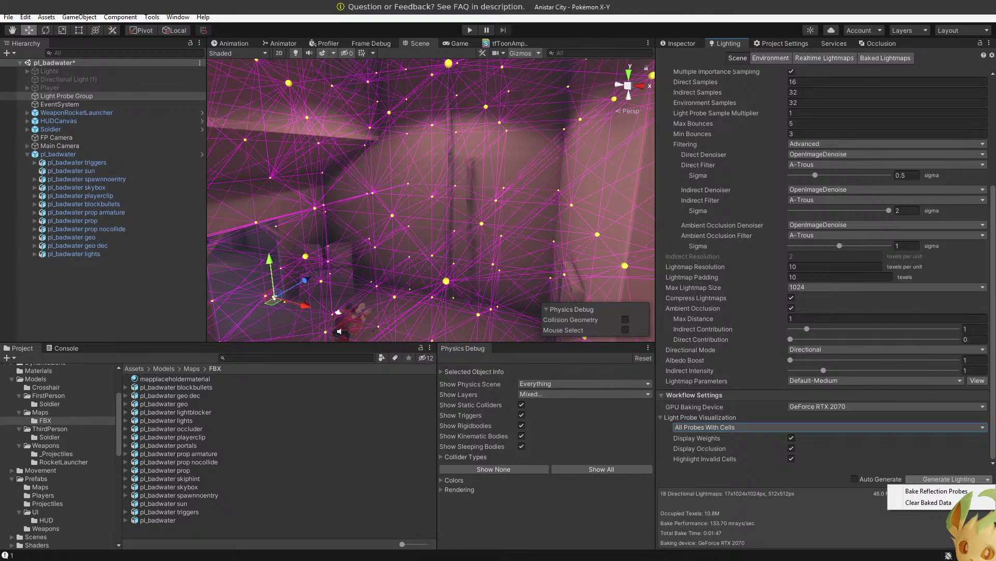
left_click(767, 242)
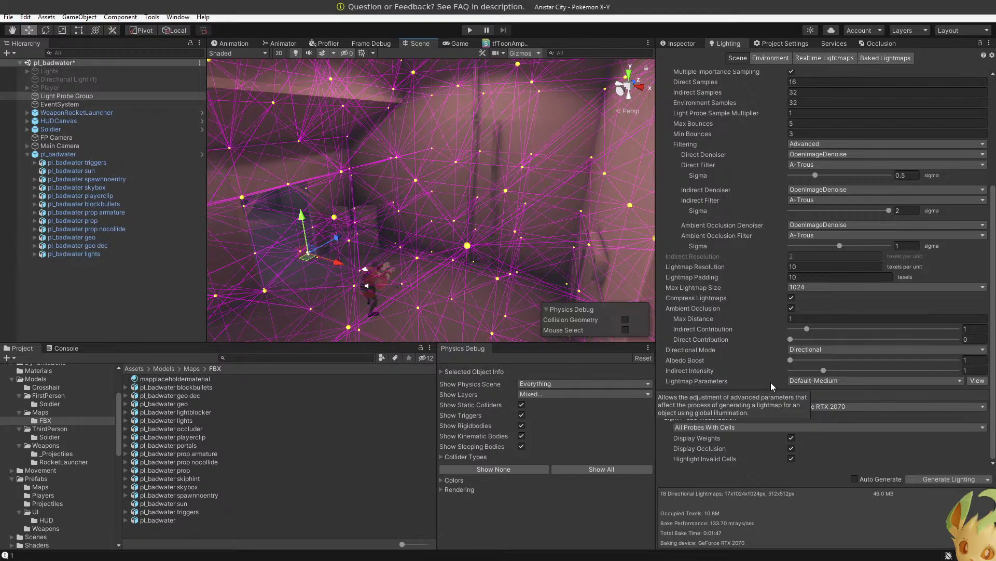
Read the Light Probe Sample Multiplier description and check the project's Editor settings for the legacy Light Probe sample counts option.
scroll(770, 382, "up", 6)
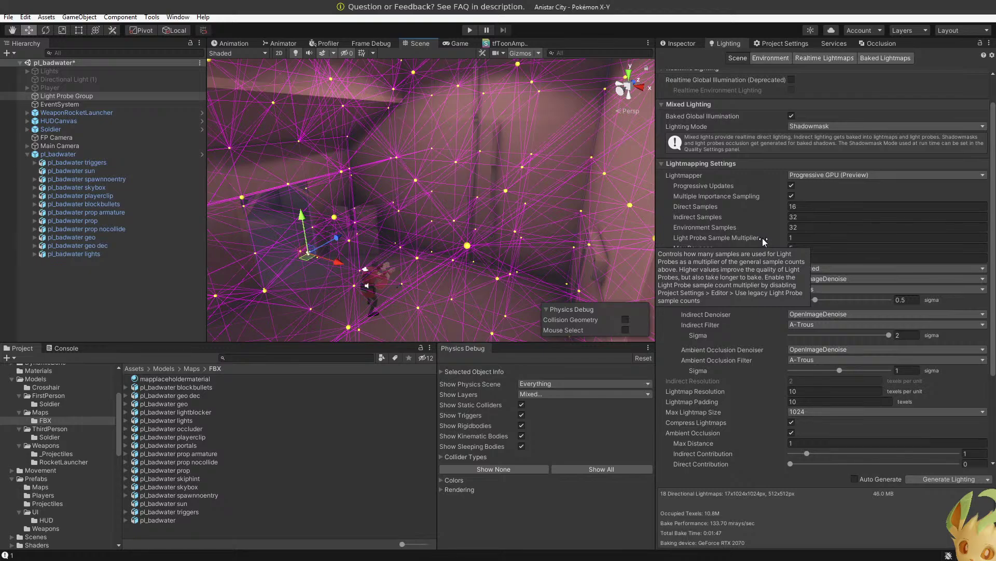
left_click(764, 42)
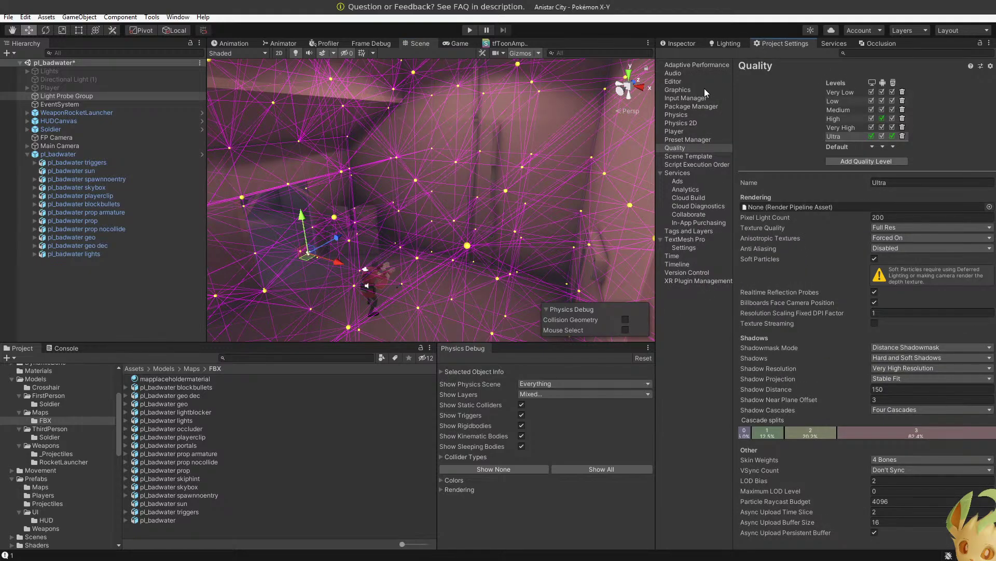
left_click(675, 82)
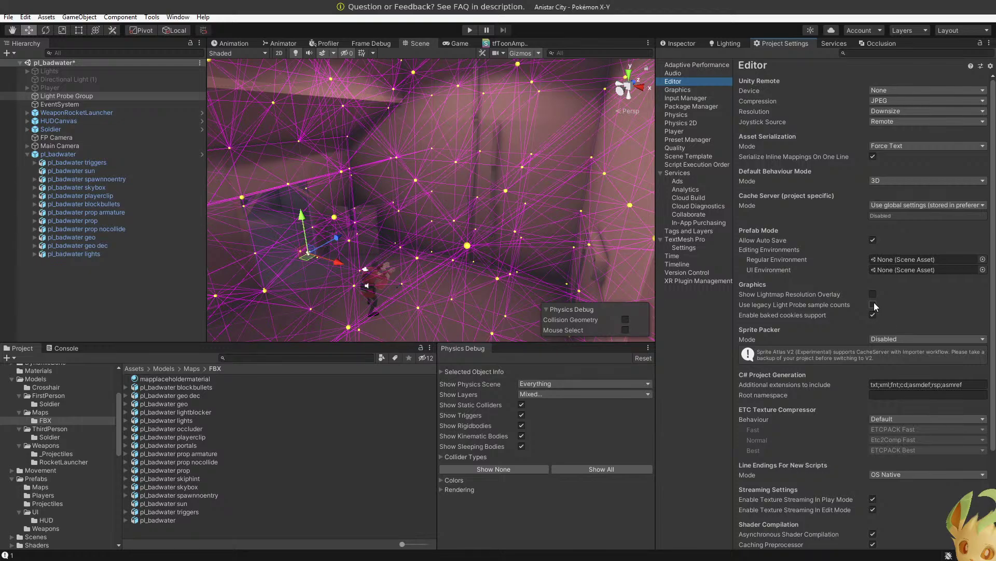
scroll(899, 283, "down", 3)
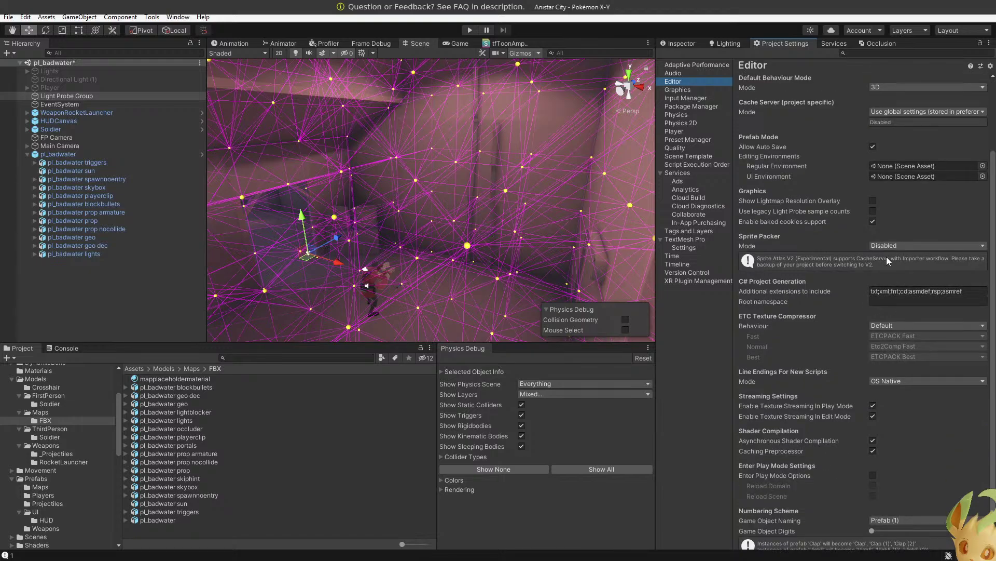
scroll(926, 343, "down", 1)
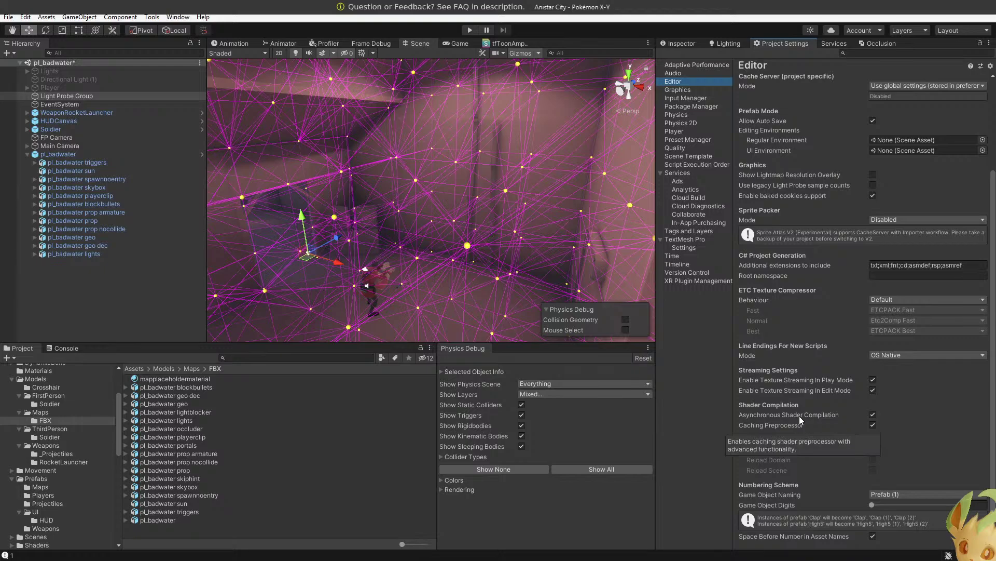
scroll(790, 384, "up", 3)
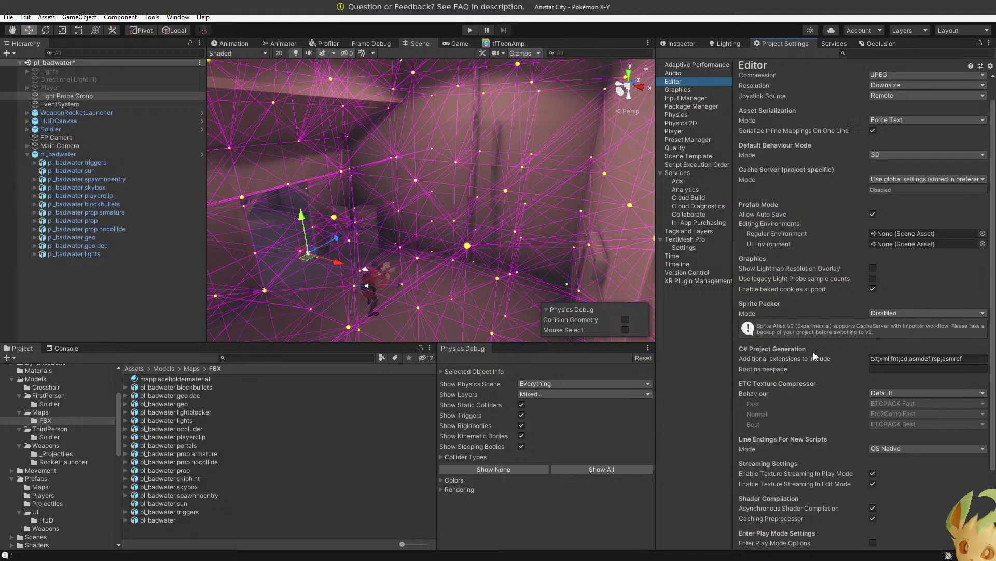
scroll(874, 299, "up", 1)
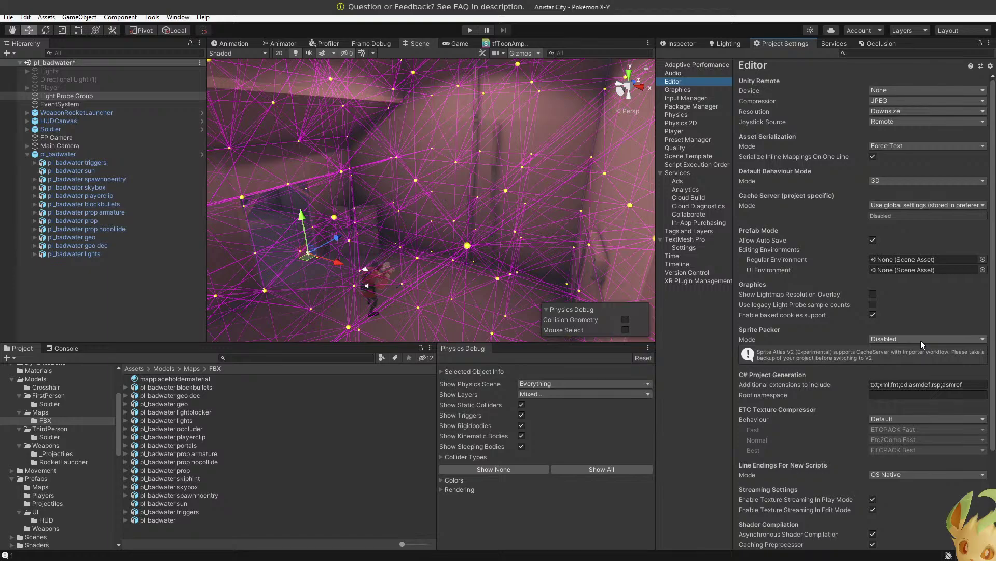
left_click(177, 17)
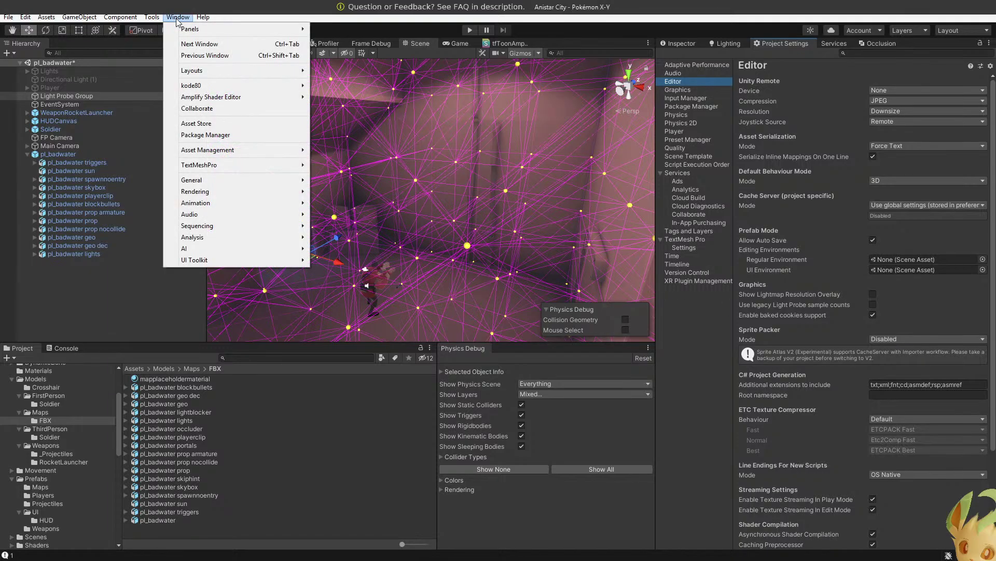
left_click(176, 19)
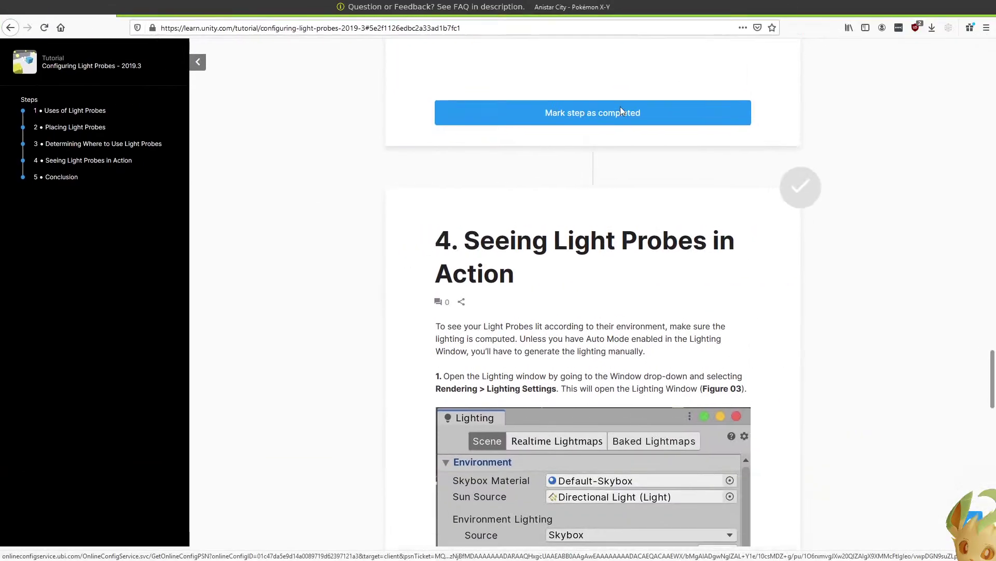
In the web browser, read the Seeing Light Probes in Action and Conclusion sections of Unity's Configuring Light Probes tutorial in full screen.
key("F11")
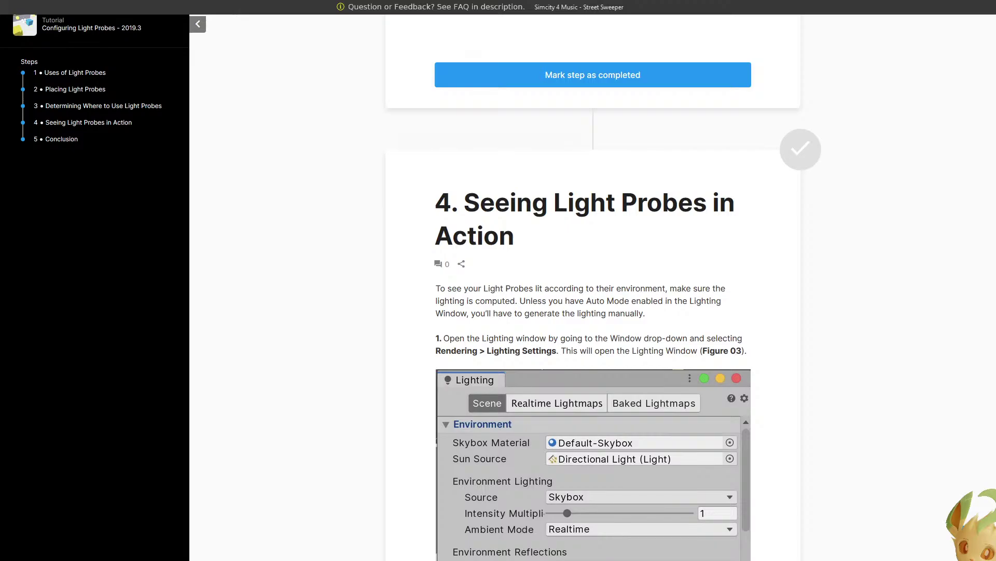
scroll(857, 268, "down", 4)
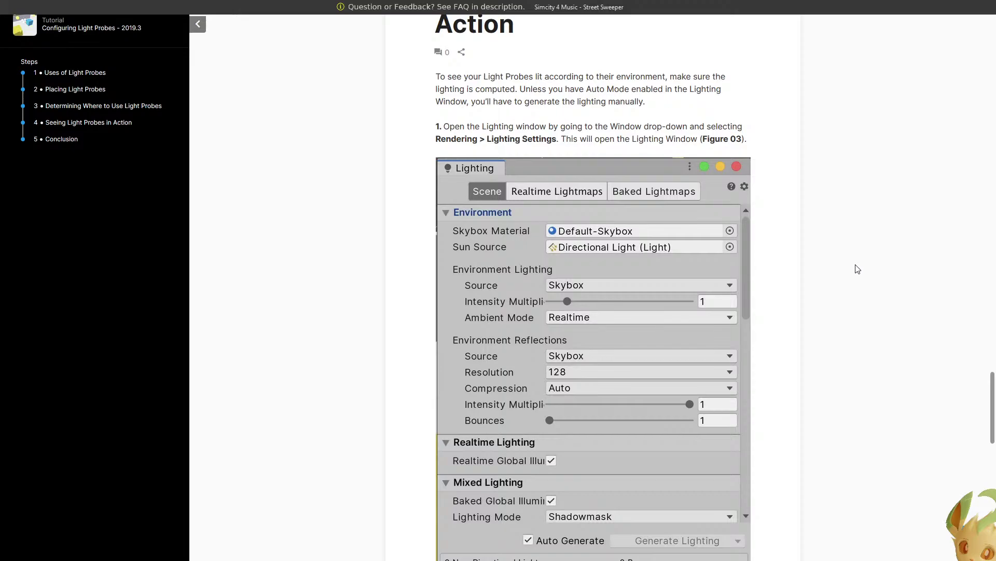
scroll(854, 267, "down", 12)
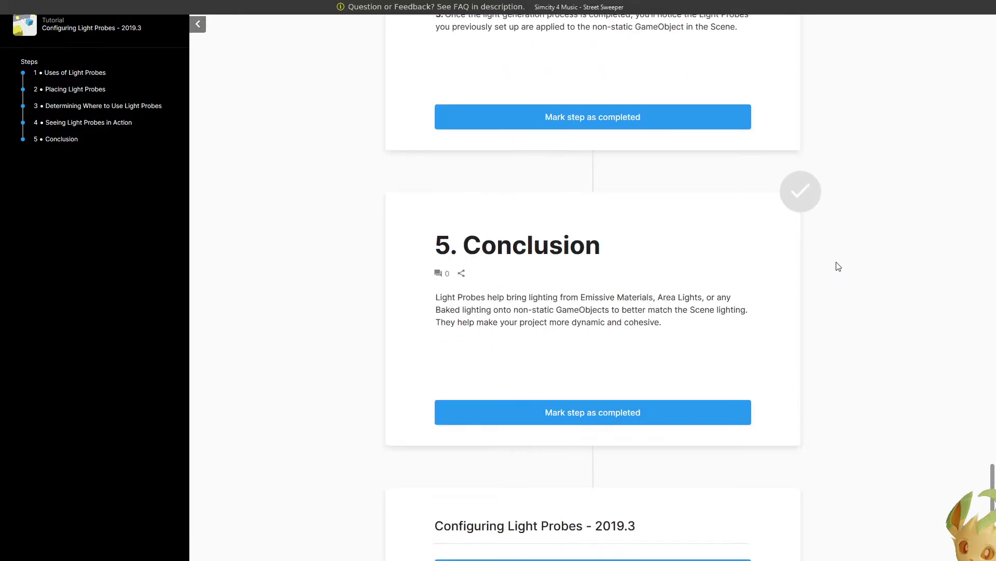
scroll(825, 267, "down", 3)
scroll(823, 268, "up", 12)
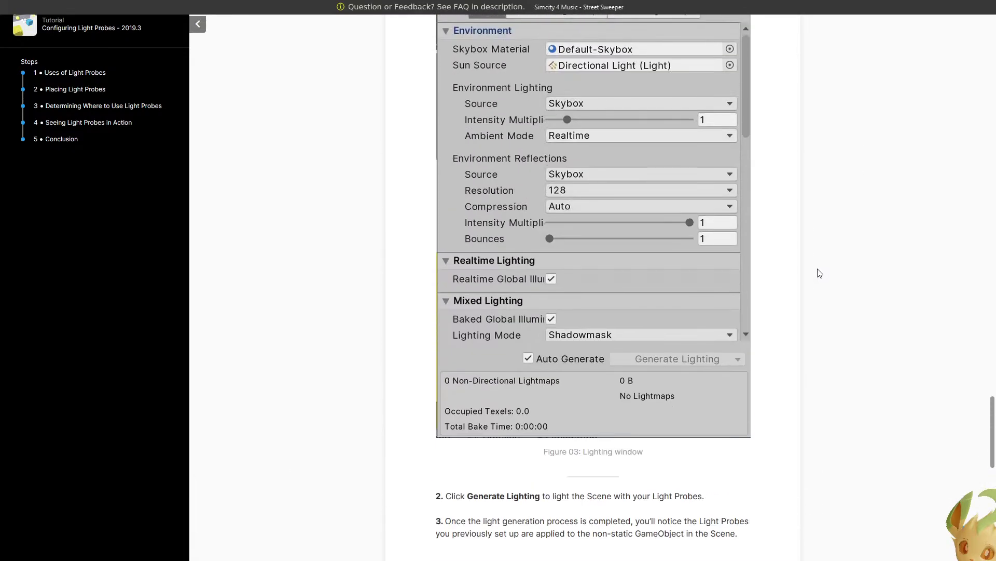
scroll(819, 273, "up", 7)
scroll(818, 273, "down", 3)
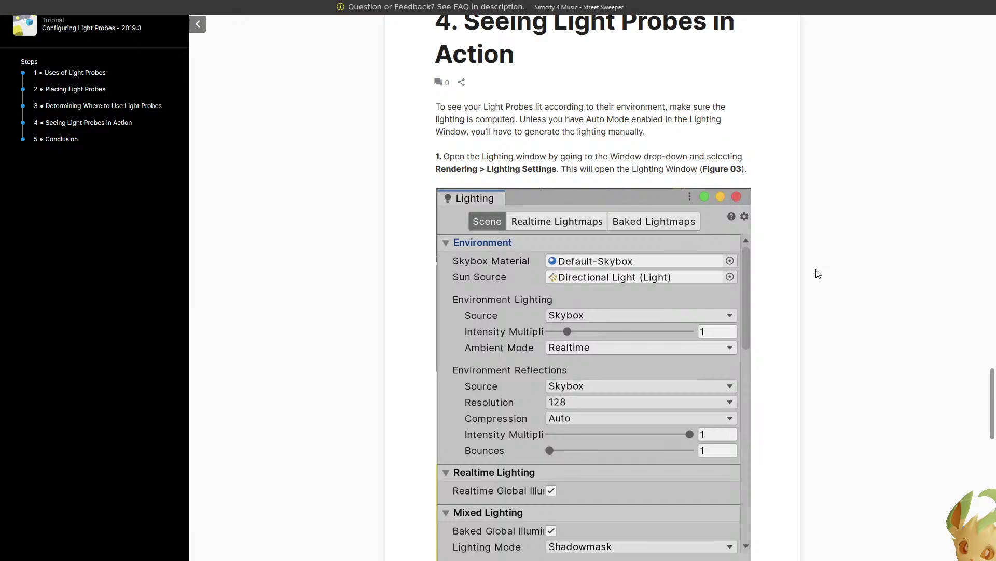
Review the tutorial's Seeing Light Probes in Action section, including the Lighting window figure and the Generate Lighting instructions.
scroll(818, 273, "up", 5)
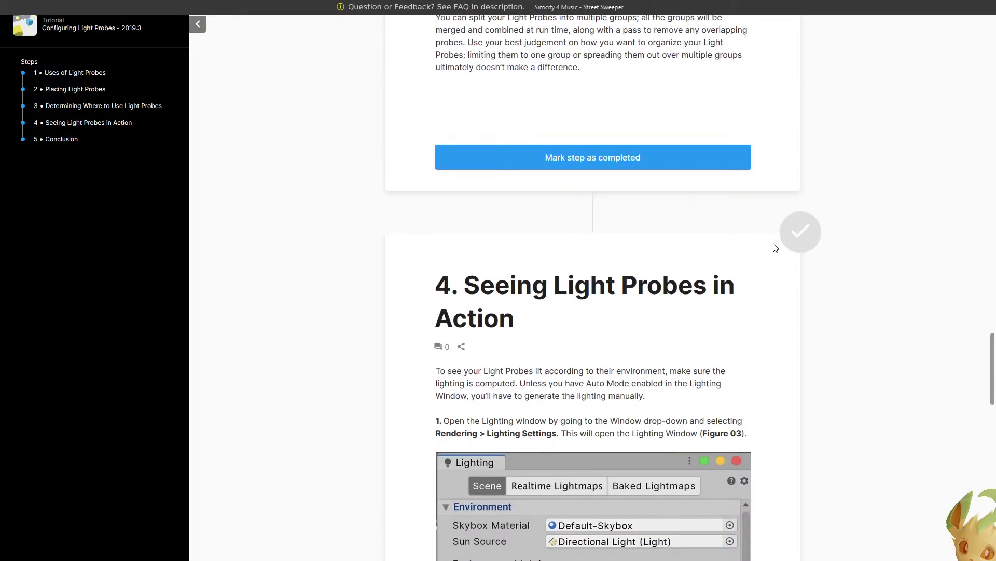
scroll(786, 247, "down", 2)
scroll(785, 247, "down", 1)
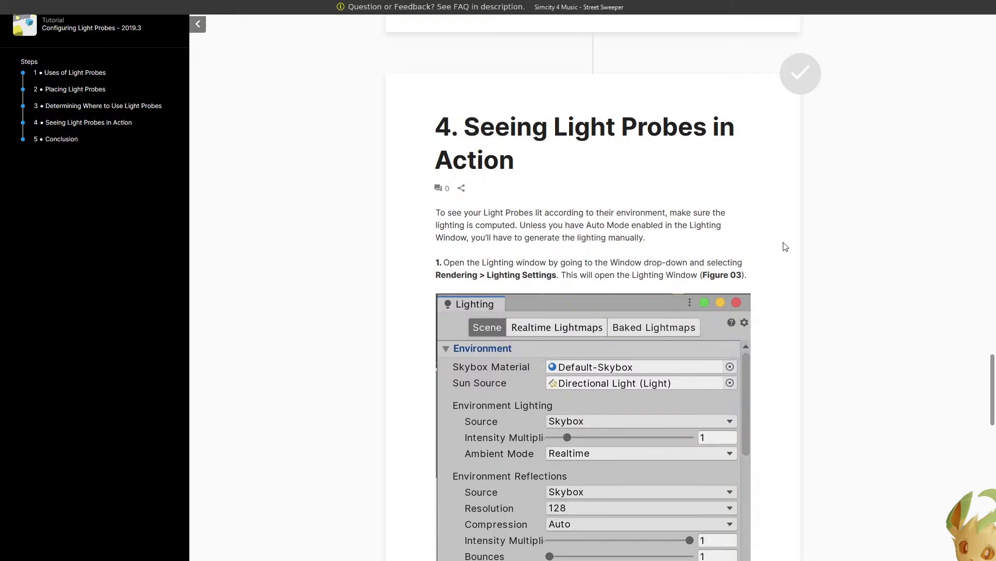
scroll(779, 222, "down", 4)
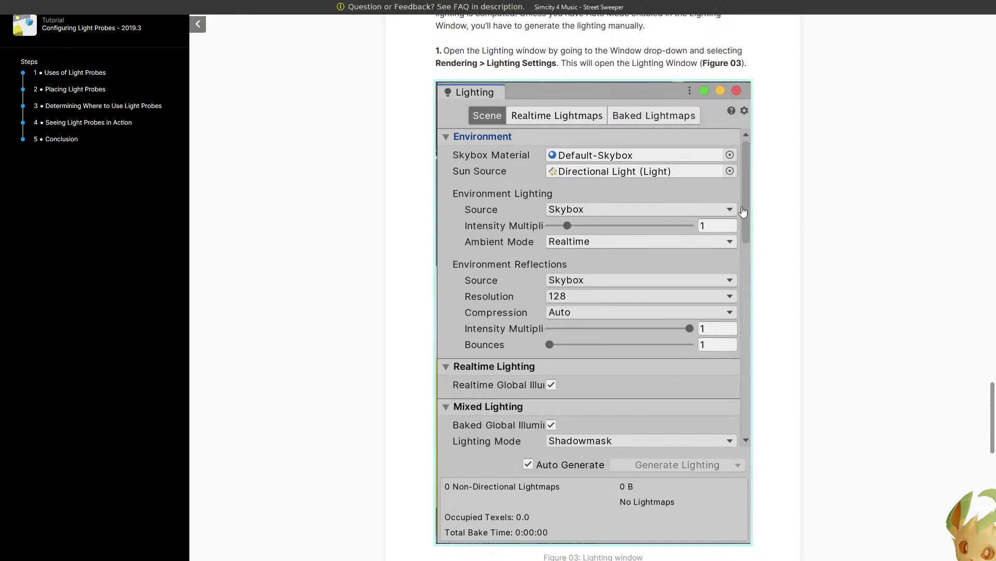
scroll(743, 212, "down", 1)
scroll(743, 212, "down", 4)
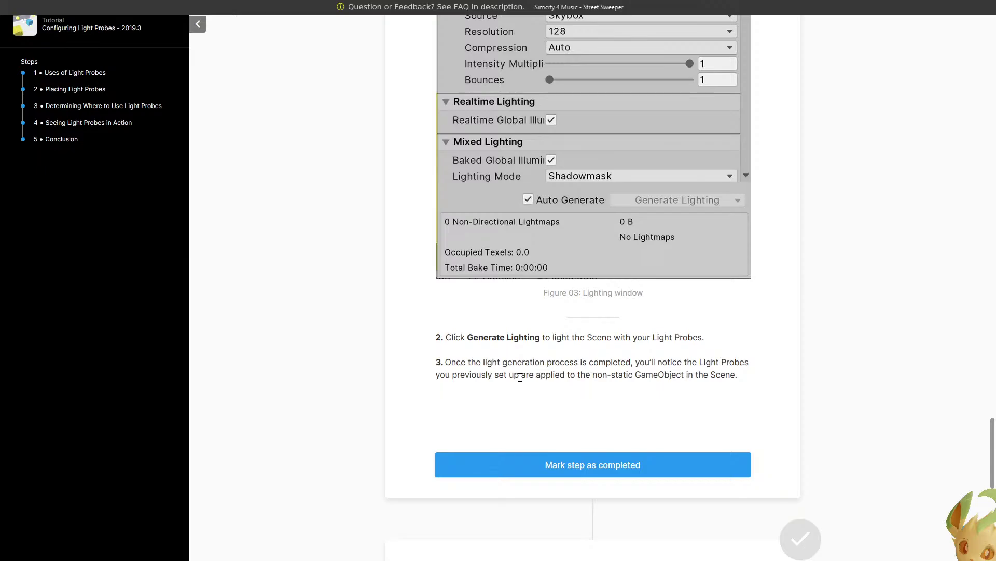
Review the tutorial's Uses of Light Probes and Placing Light Probes sections, including the Light Probe Group properties.
scroll(520, 377, "up", 15)
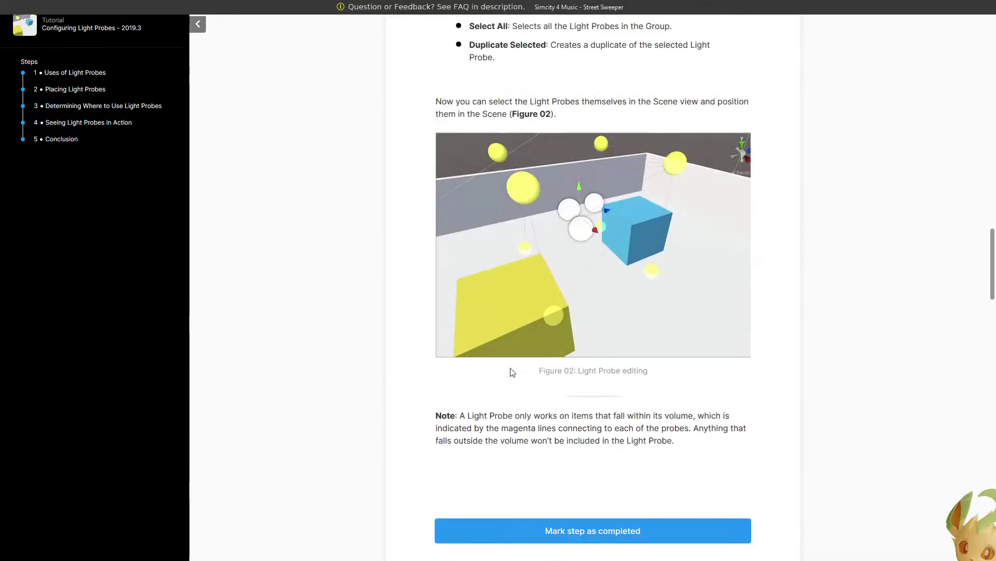
scroll(511, 373, "up", 1)
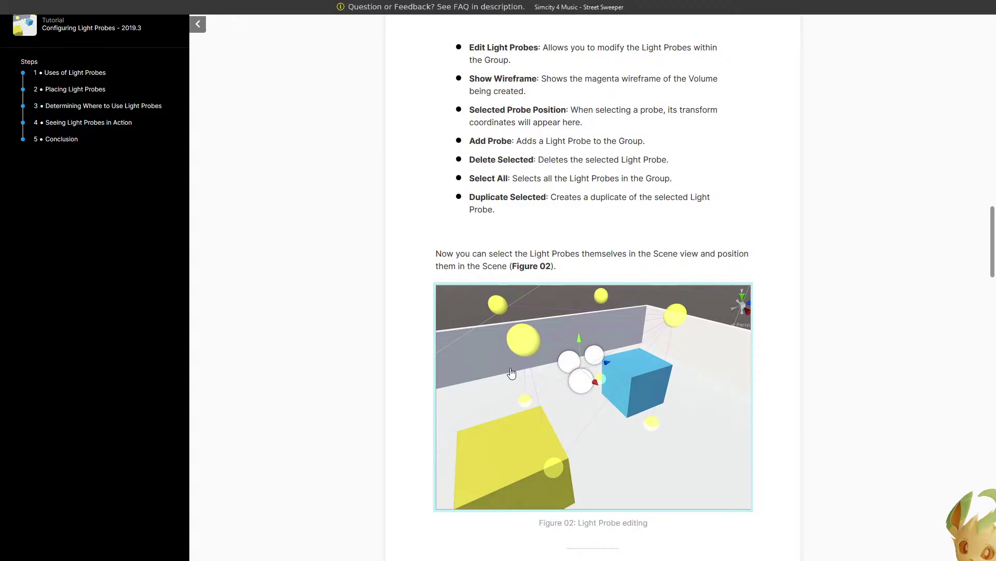
scroll(512, 373, "up", 9)
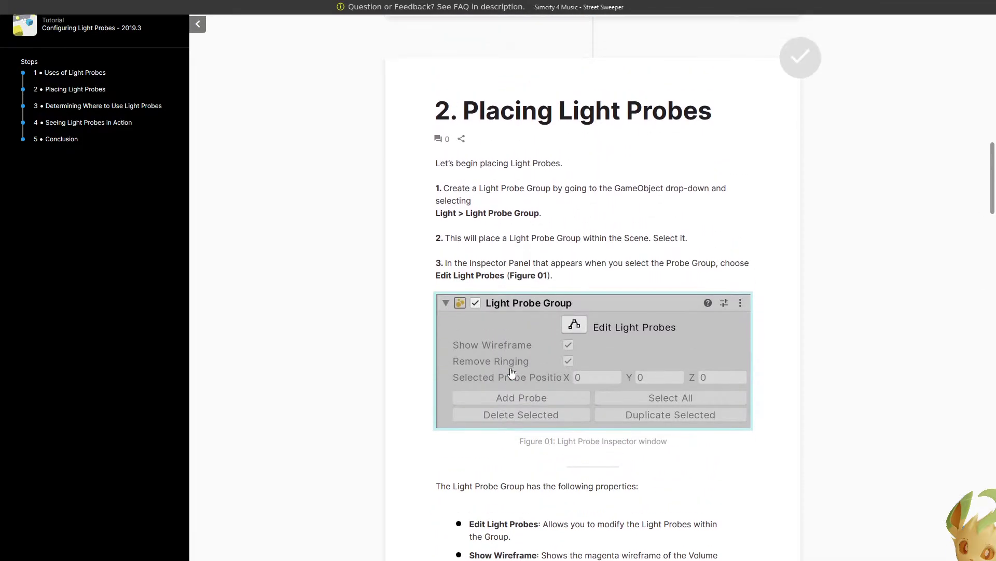
scroll(512, 372, "up", 14)
scroll(512, 373, "down", 4)
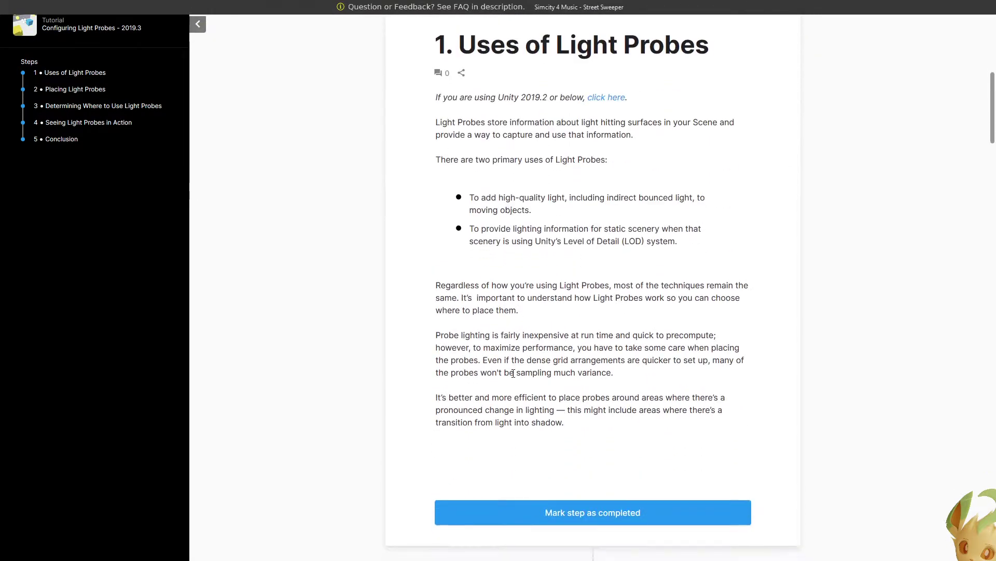
scroll(513, 373, "down", 9)
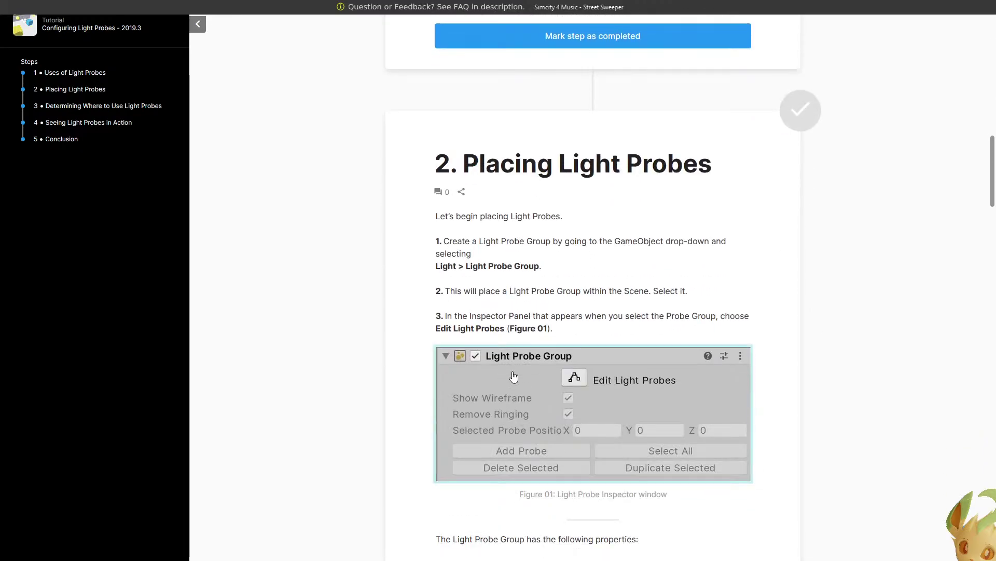
scroll(513, 375, "down", 5)
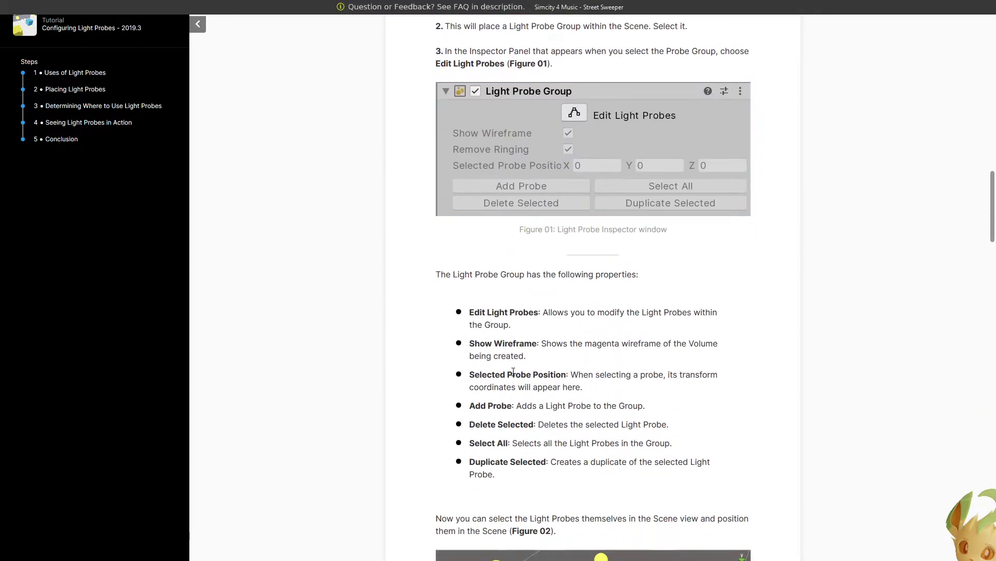
scroll(513, 372, "down", 5)
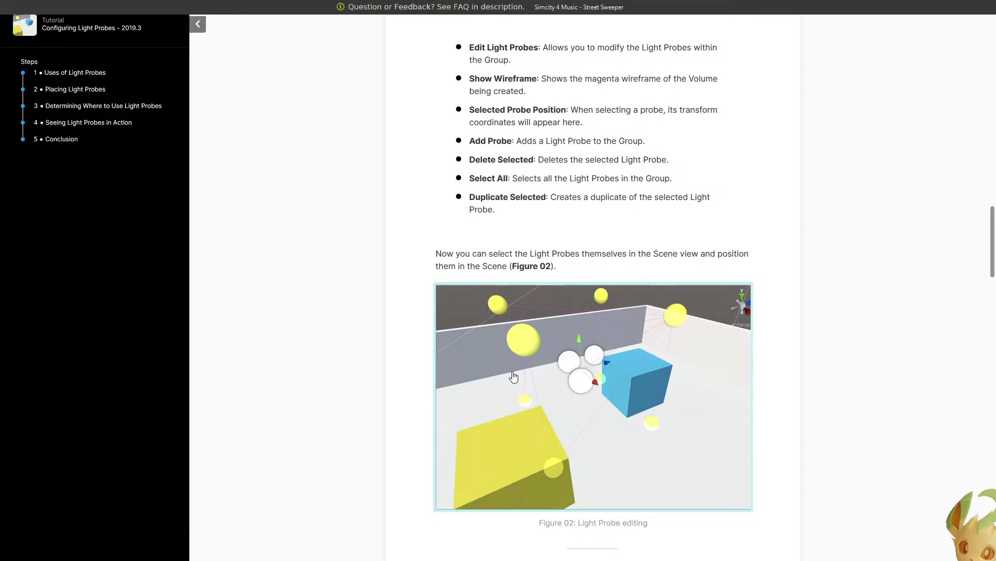
Read the Determining Where to Use Light Probes section, recheck the probe placement instructions, and return to the tutorial's overview.
scroll(513, 376, "down", 10)
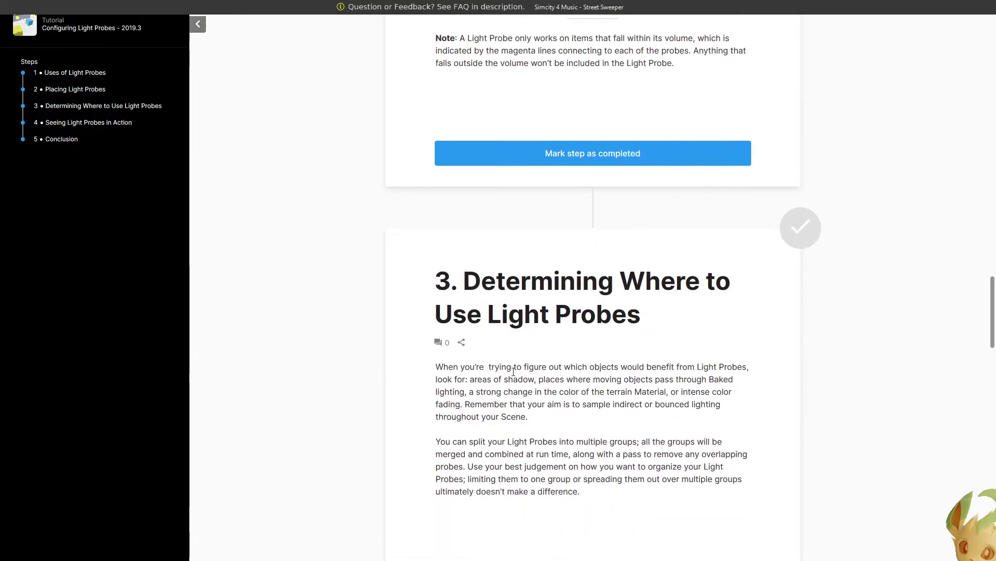
scroll(512, 371, "down", 2)
scroll(512, 372, "down", 3)
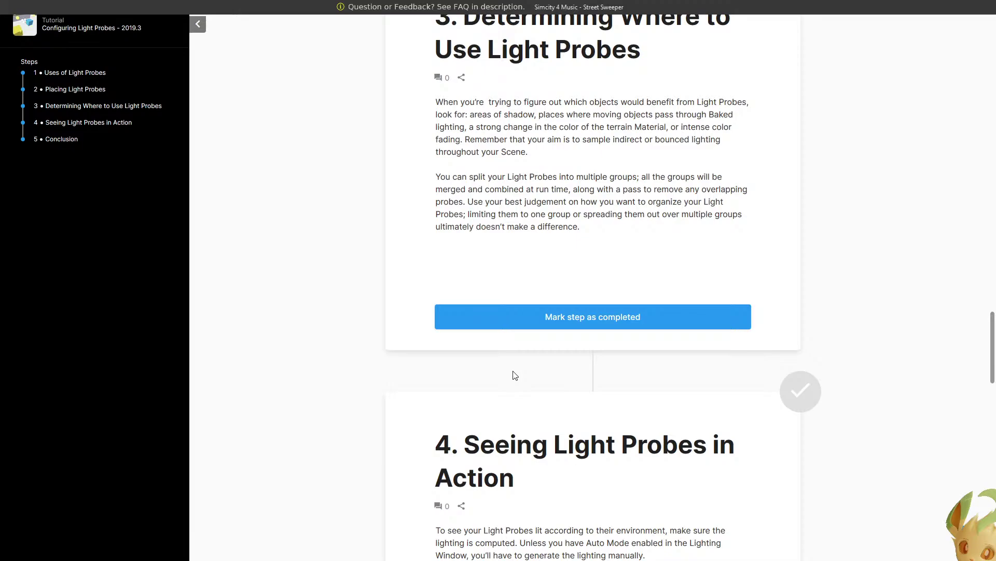
scroll(536, 355, "down", 6)
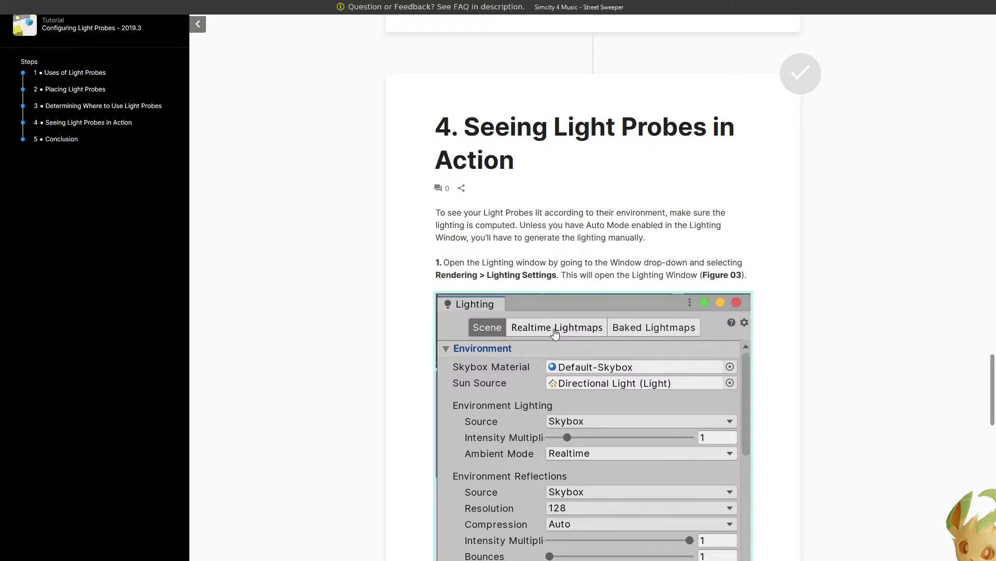
scroll(556, 334, "up", 9)
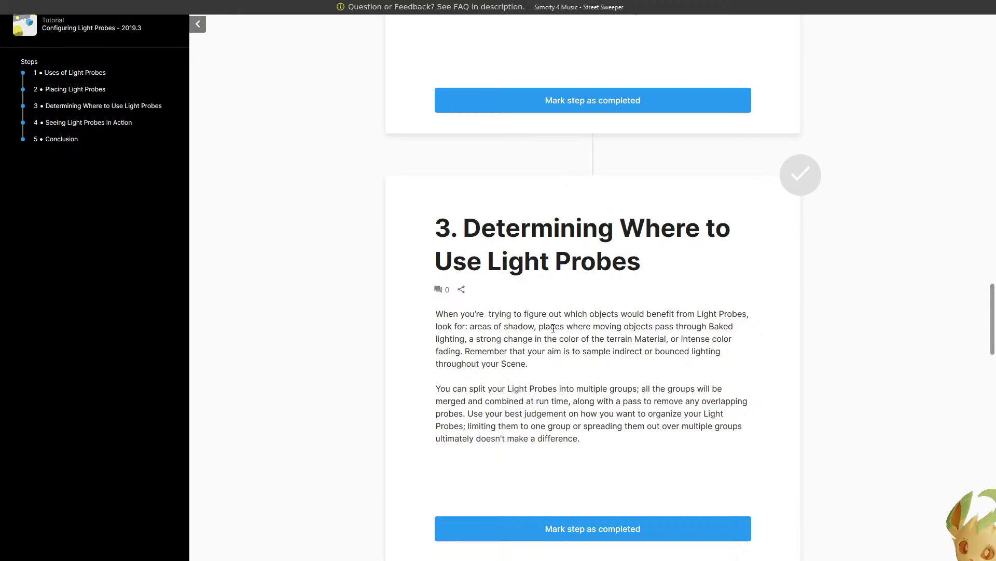
scroll(553, 328, "up", 11)
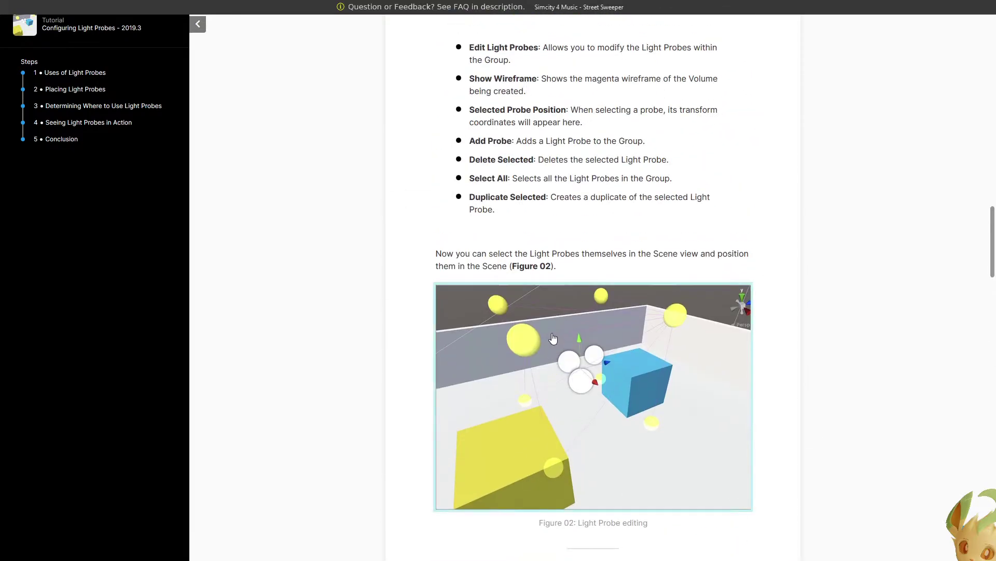
scroll(554, 337, "down", 6)
scroll(566, 342, "up", 16)
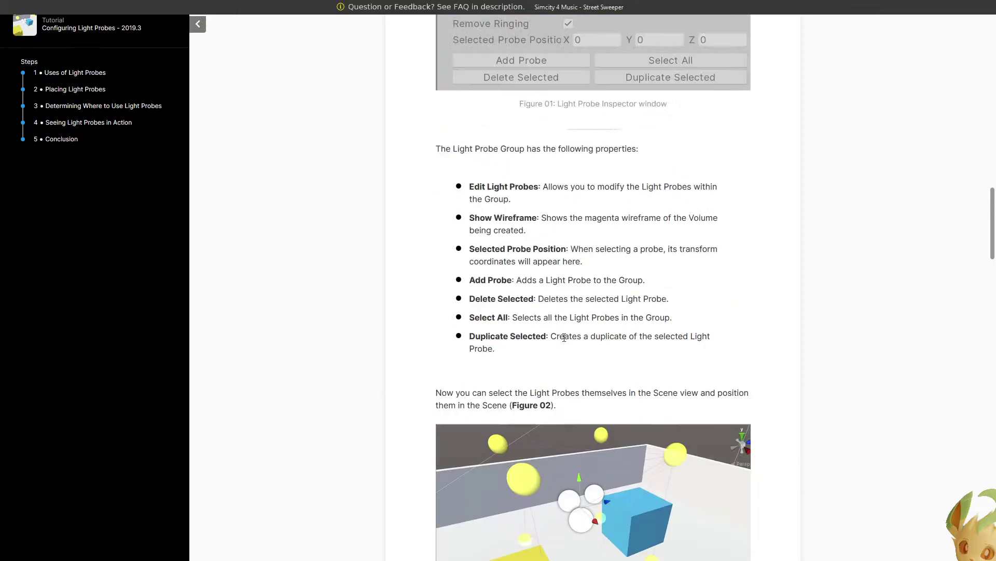
scroll(554, 337, "up", 20)
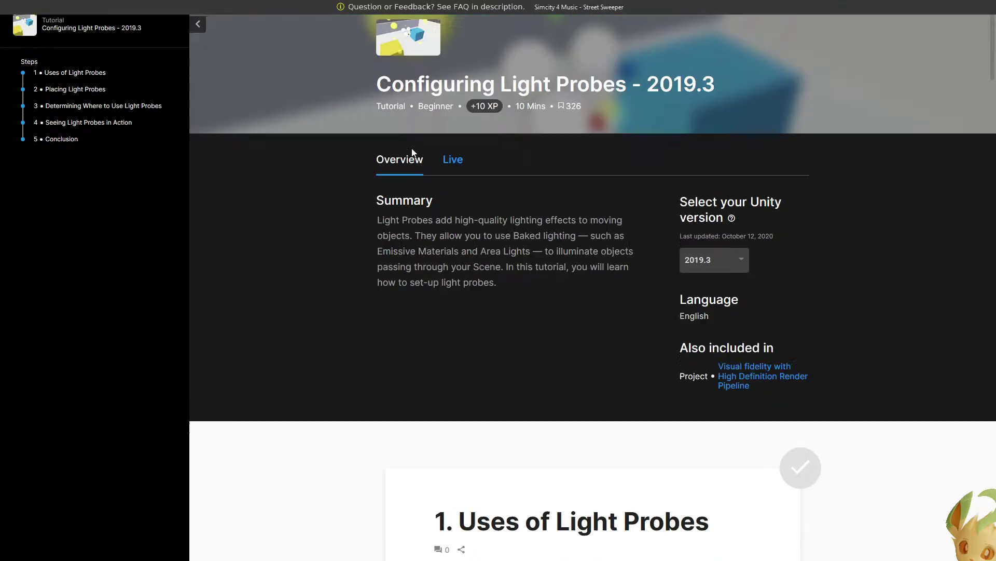
Switch back to Unity and play-test pl_badwater, moving the soldier around the spawn building to check his lighting.
key("alt+Tab")
key("alt+Tab")
right_click_drag(460, 248, 130, 170)
key("w")
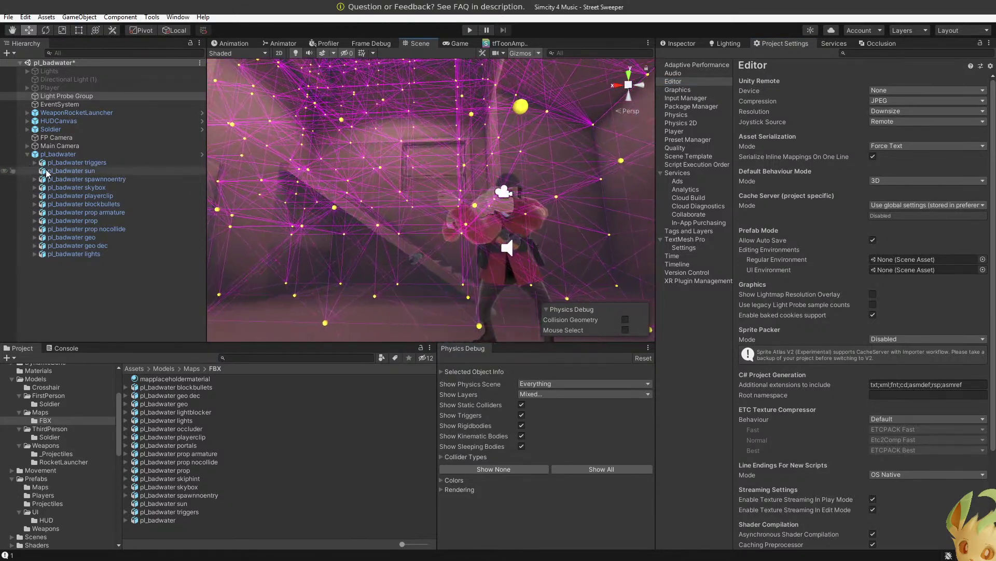
left_click(468, 31)
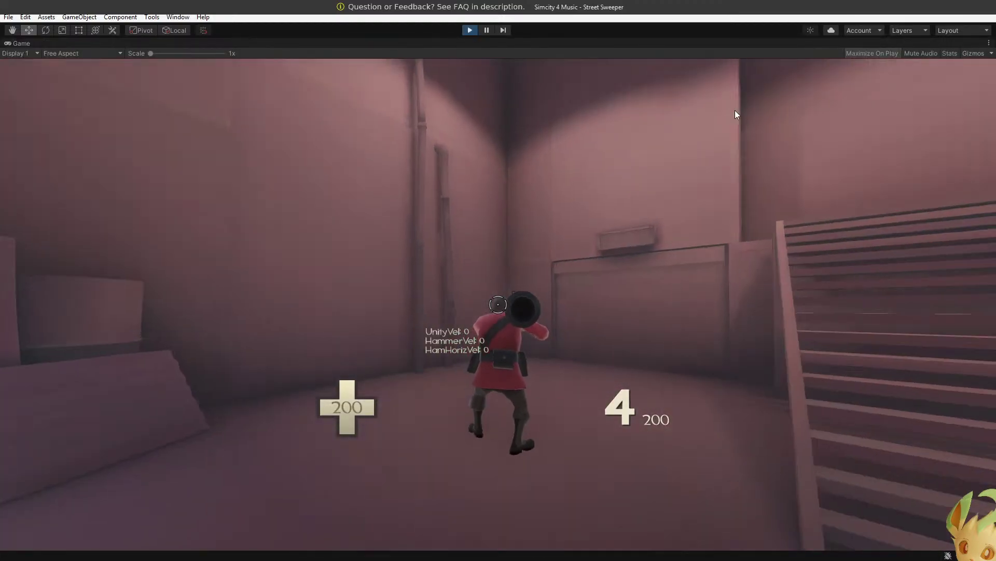
left_click(735, 110)
key("w")
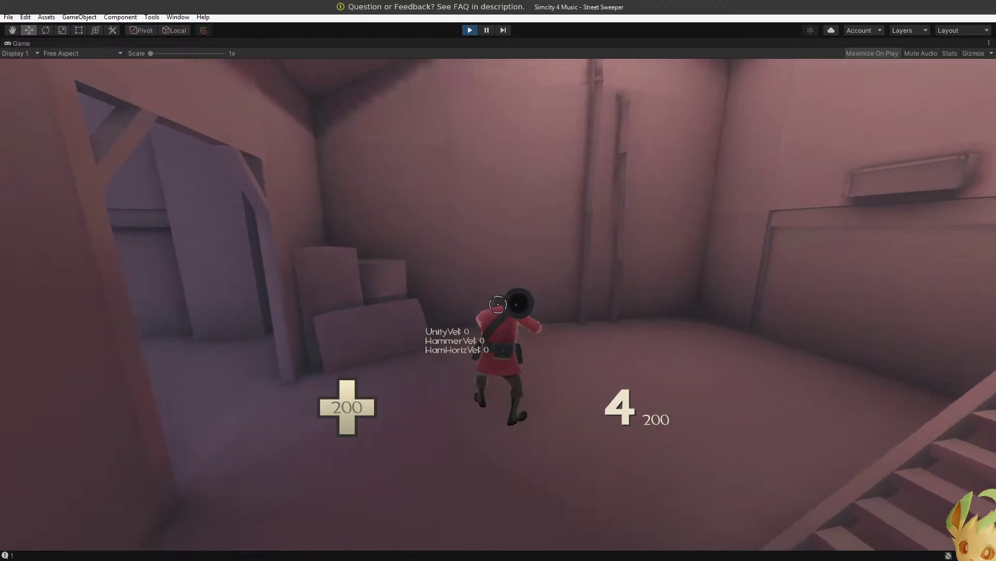
key("a")
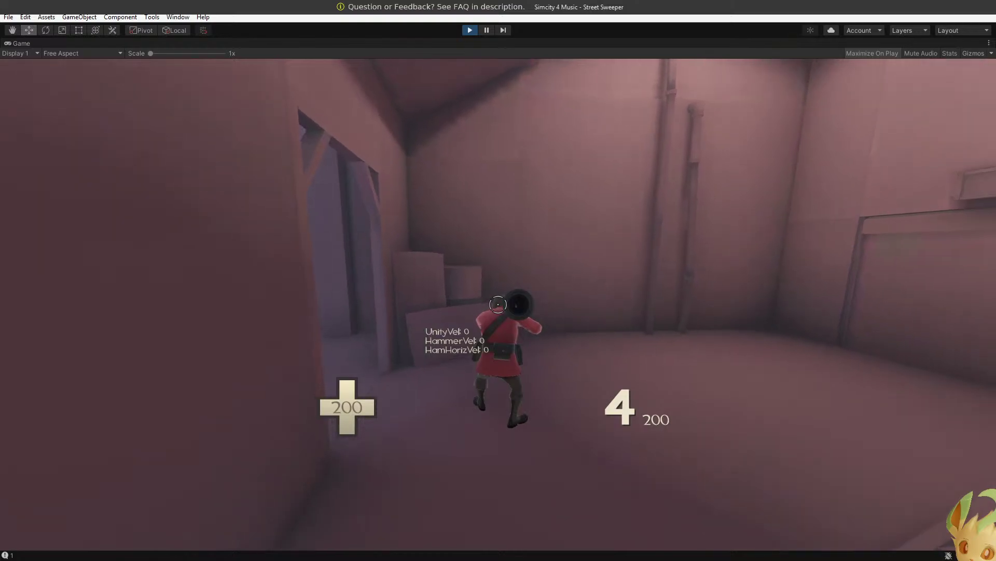
key("s")
key("w")
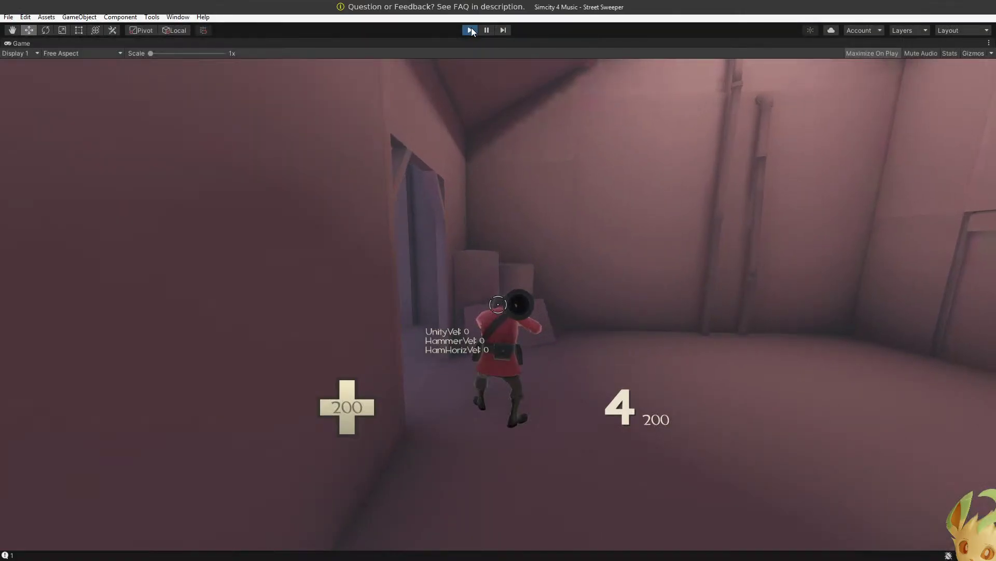
left_click(471, 33)
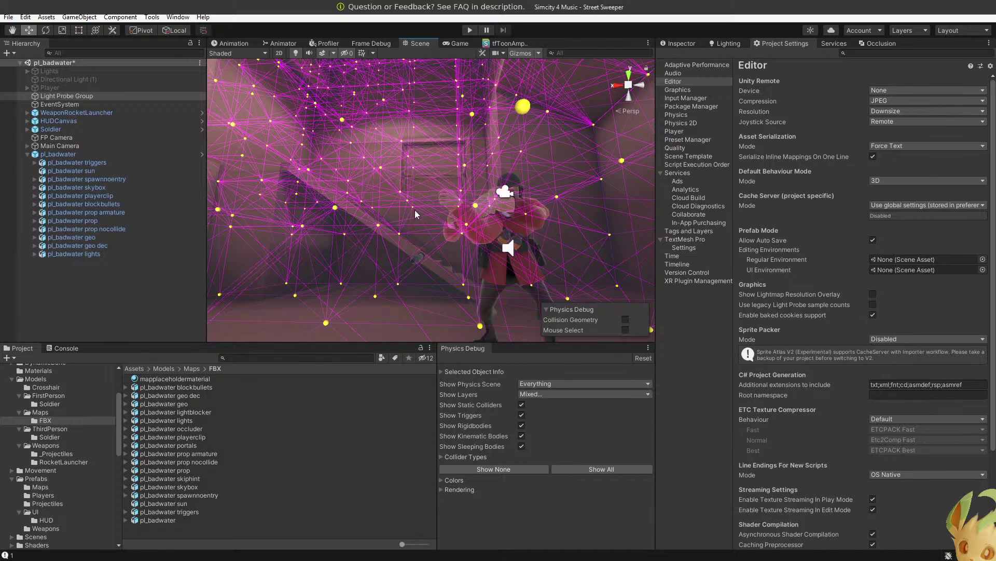
Add a 3D sphere beside the soldier and show its component properties.
right_click_drag(415, 214, 413, 279)
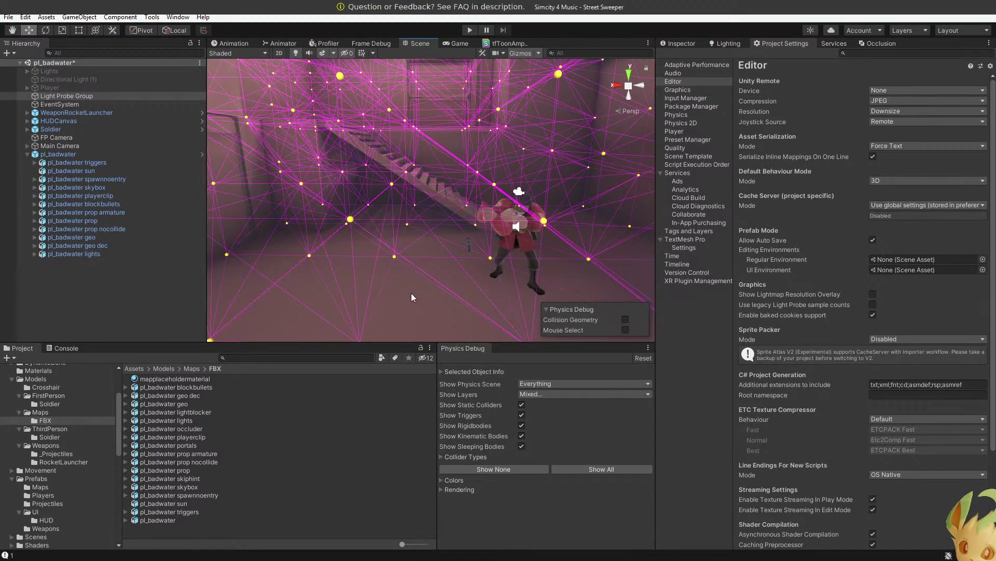
right_click(137, 277)
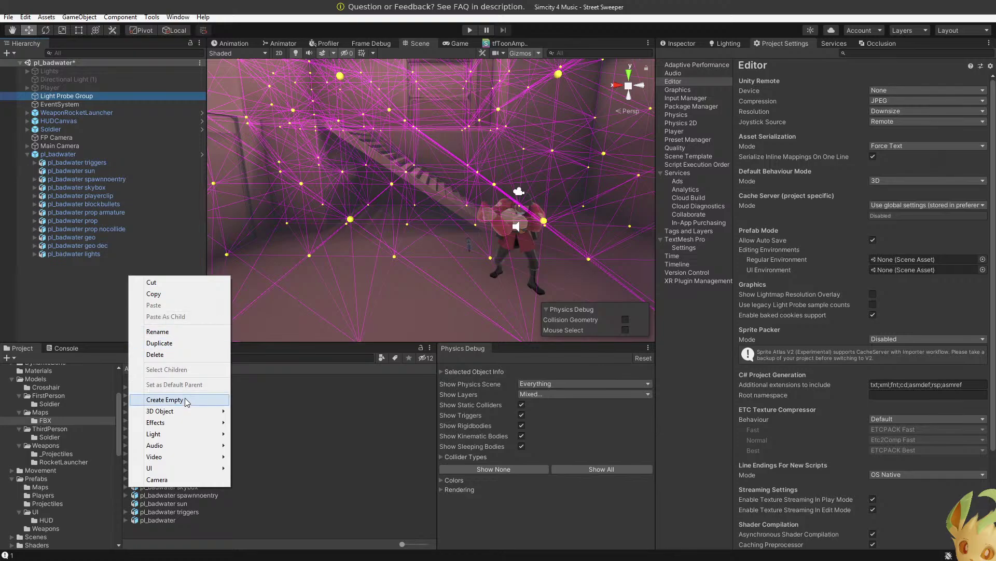
mouse_move(197, 410)
left_click(282, 278)
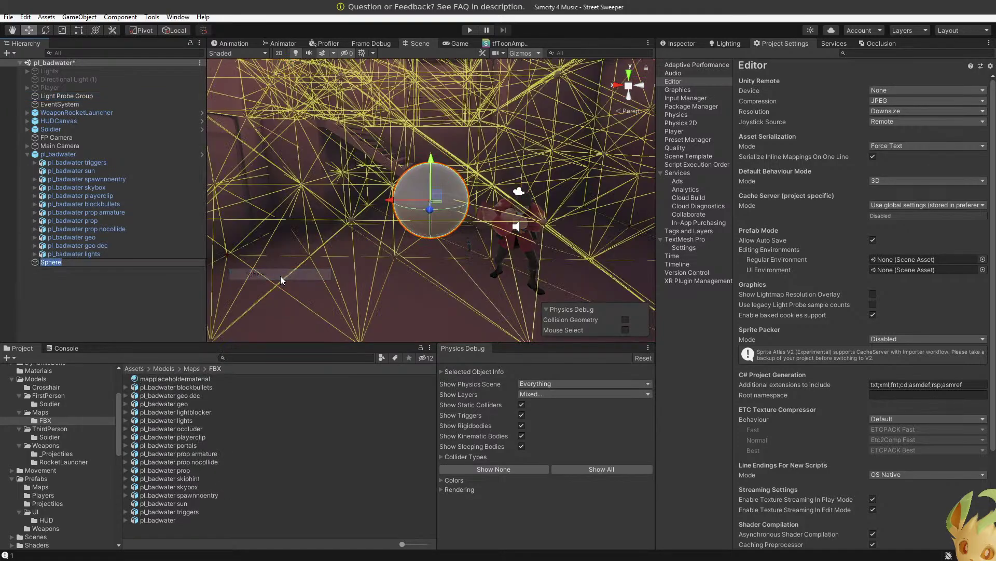
right_click_drag(444, 227, 449, 229)
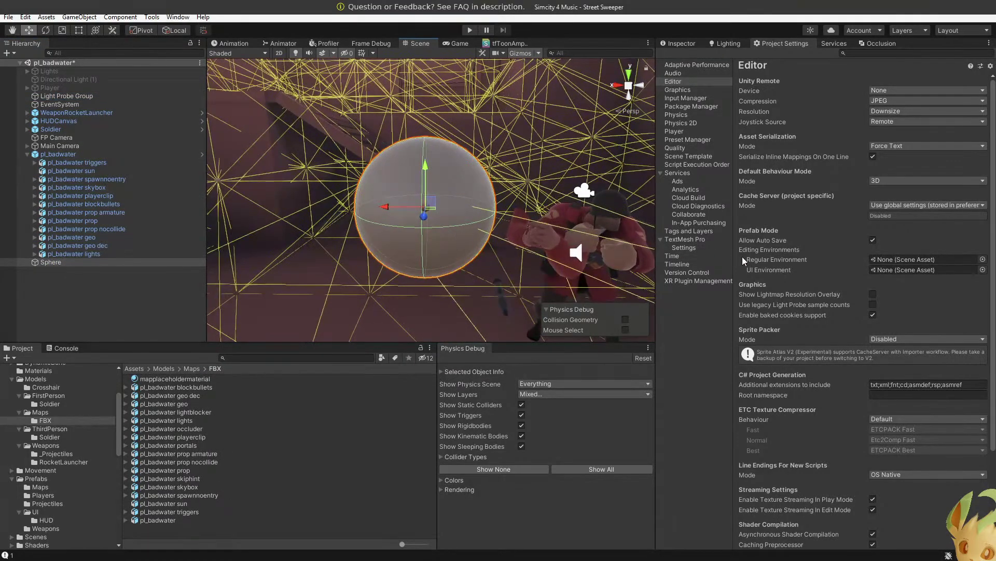
left_click(686, 46)
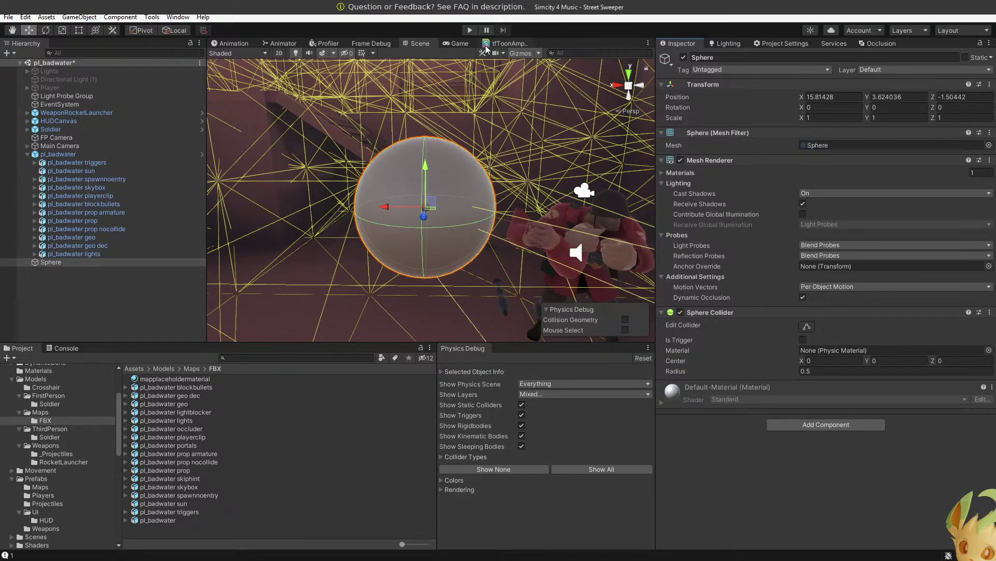
Hide the Scene view gizmos and move the sphere past the soldier to about X 14.51.
left_click(512, 54)
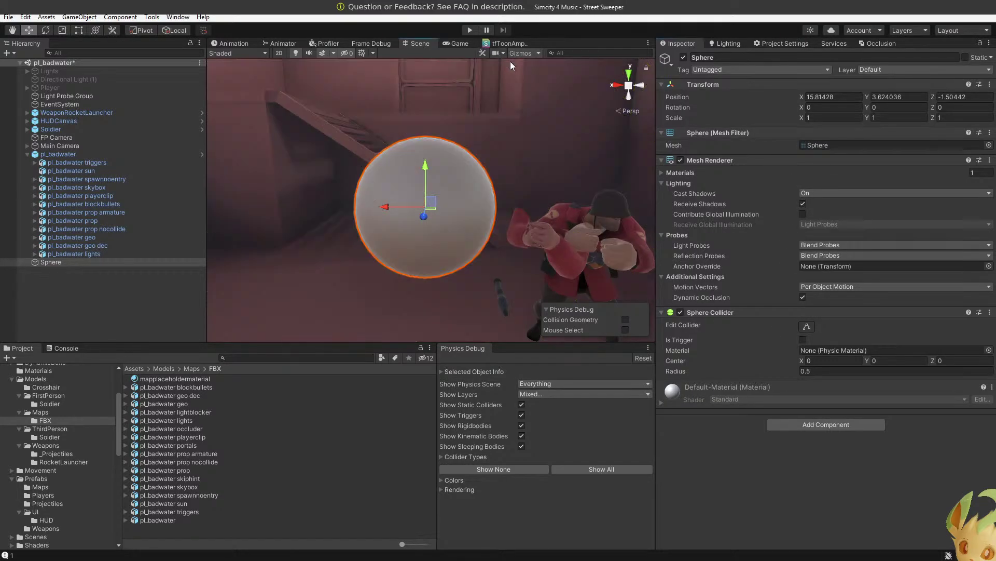
right_click_drag(411, 207, 493, 267)
key("w")
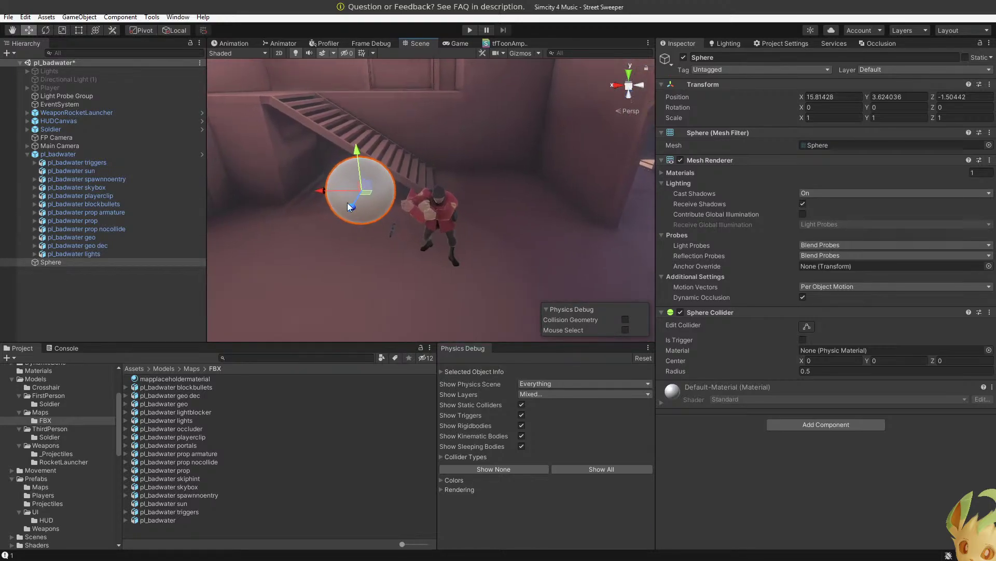
left_click_drag(362, 192, 324, 216)
left_click_drag(537, 228, 445, 215, "alt")
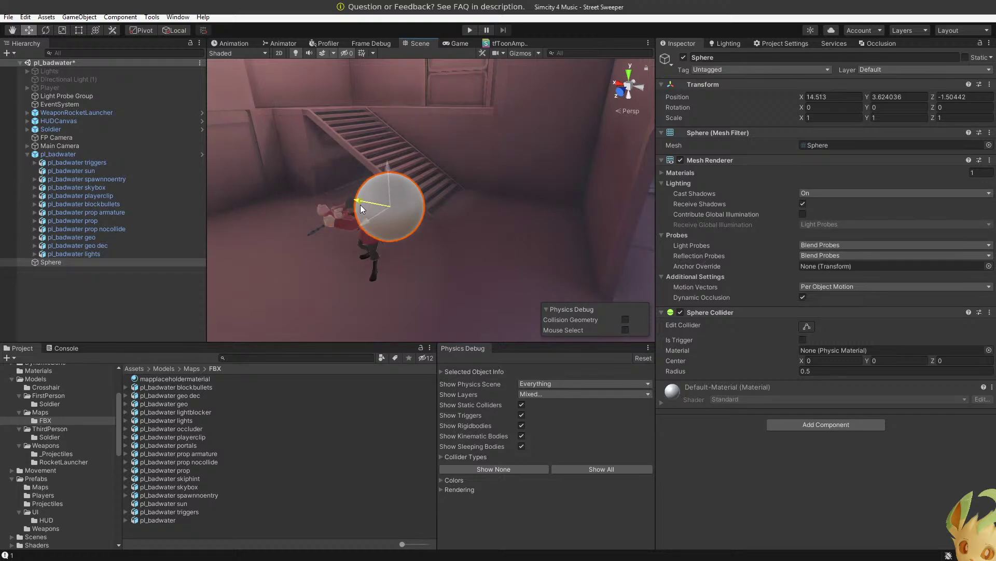
Move the sphere over the staircase to about X 16.51, Y 5.23, Z -4.11 to compare its probe lighting.
left_click_drag(360, 208, 260, 175)
left_click_drag(338, 166, 564, 74, "alt")
scroll(274, 141, "down", 5)
mouse_move(534, 141)
right_mouse_down()
mouse_move(558, 33)
mouse_move(548, 144)
mouse_move(539, 130)
right_mouse_up()
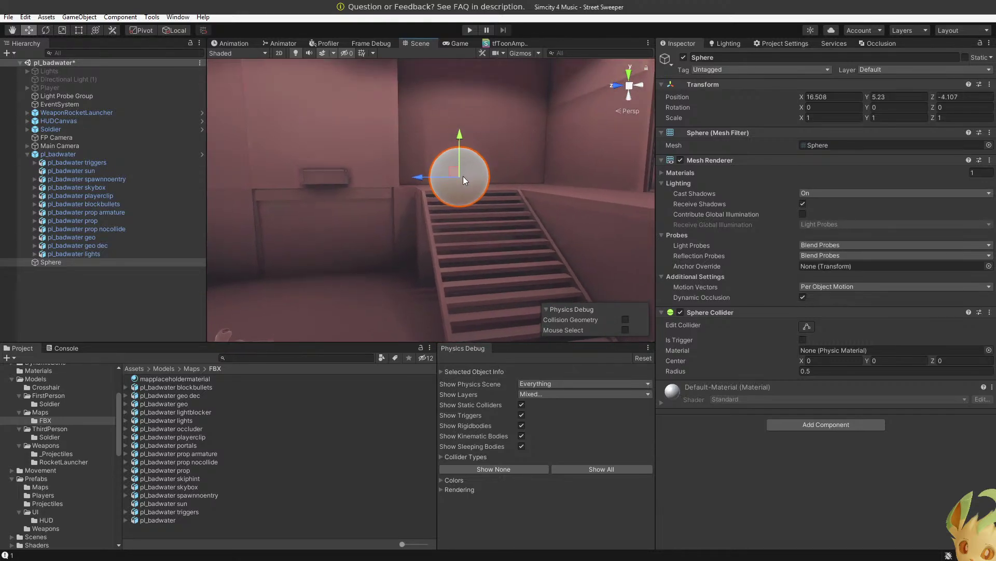
Raise the sphere above the upper landing to about Y 6.81, Z -5.82 and deselect it to inspect its shading.
right_click_drag(425, 214, 452, 186)
left_click_drag(420, 190, 483, 139)
right_click_drag(472, 142, 492, 157)
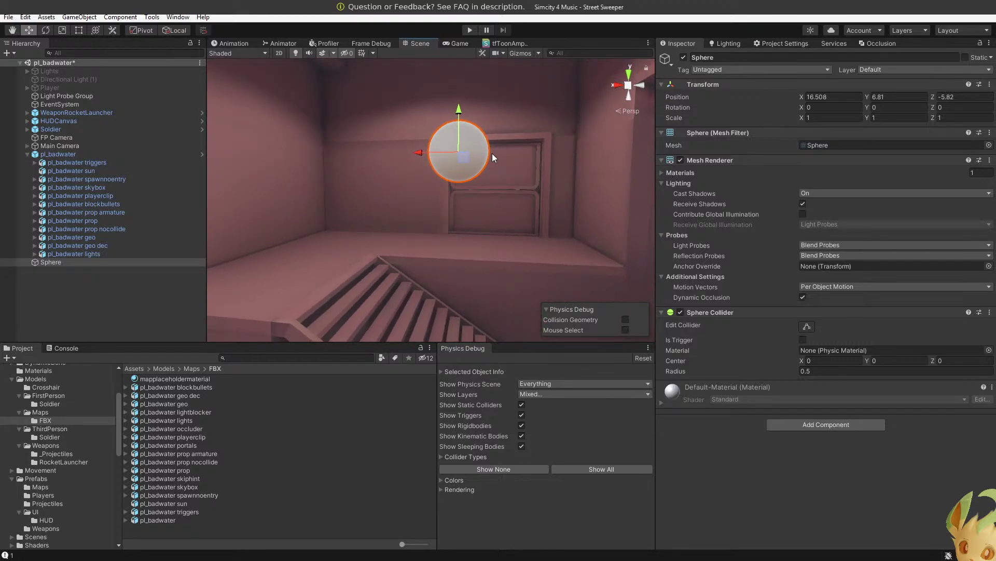
left_click(431, 151)
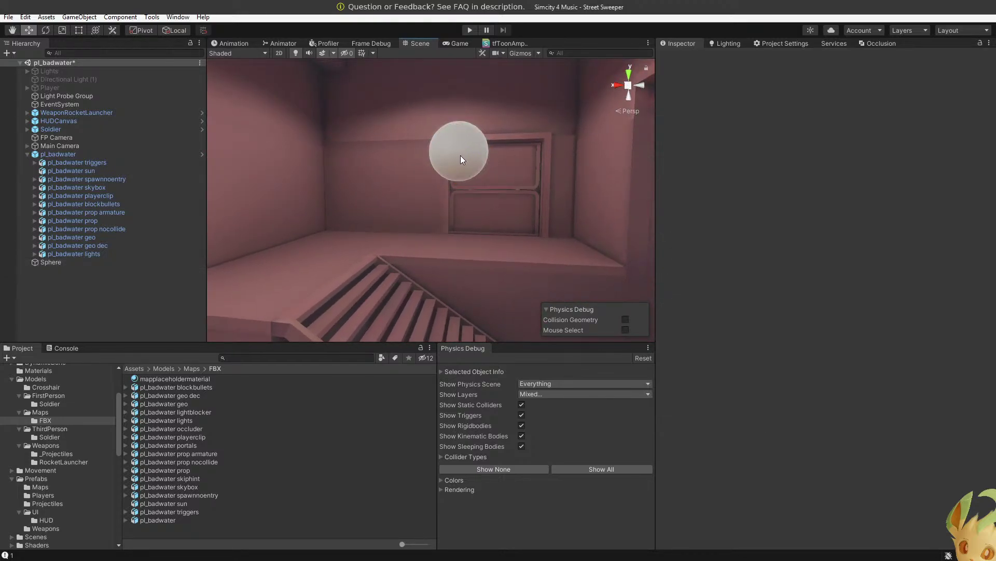
Slide the sphere along the X axis across the upper landing to about X 17.29, then back to about X 14.06.
left_click(453, 157)
left_click_drag(452, 157, 394, 151)
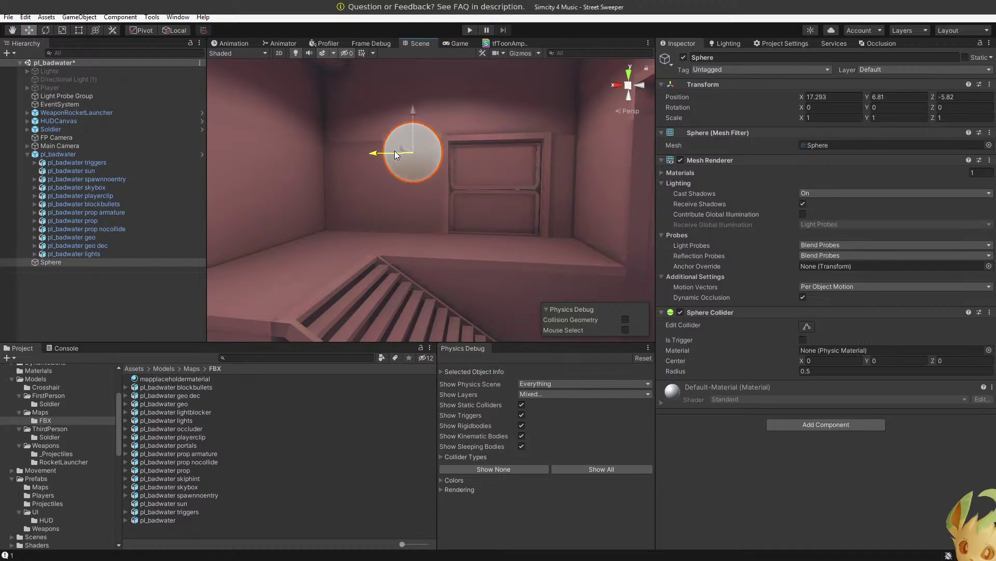
right_click_drag(394, 151, 395, 189)
left_click_drag(381, 194, 565, 207)
right_click_drag(565, 208, 715, 311)
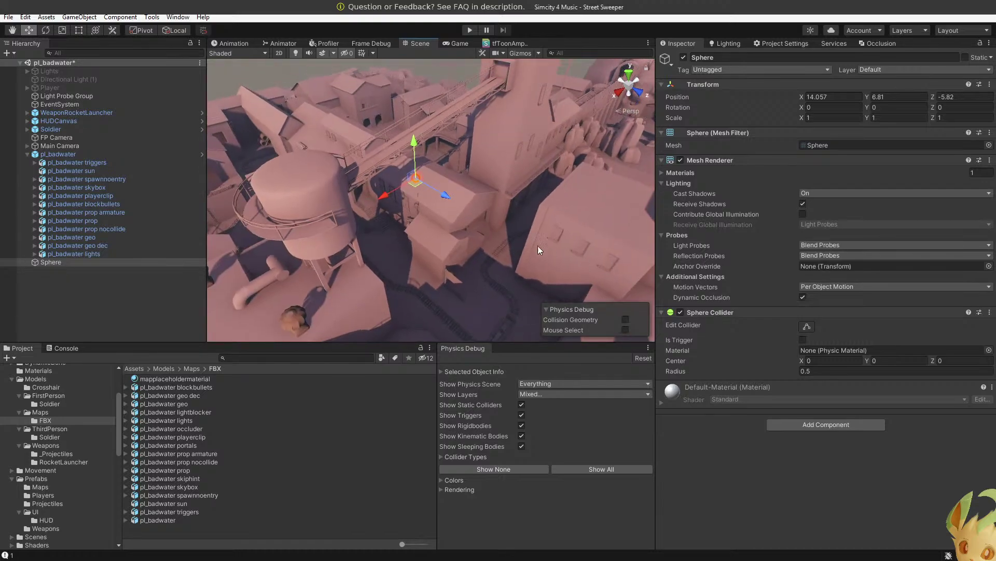
Move the sphere out of the building to the rail tracks by the tunnel, at about X -1.21, Y 6.71, Z 21.42.
left_click_drag(415, 190, 534, 224)
right_click_drag(534, 224, 418, 196)
left_click_drag(418, 196, 627, 224)
right_click_drag(628, 224, 653, 190)
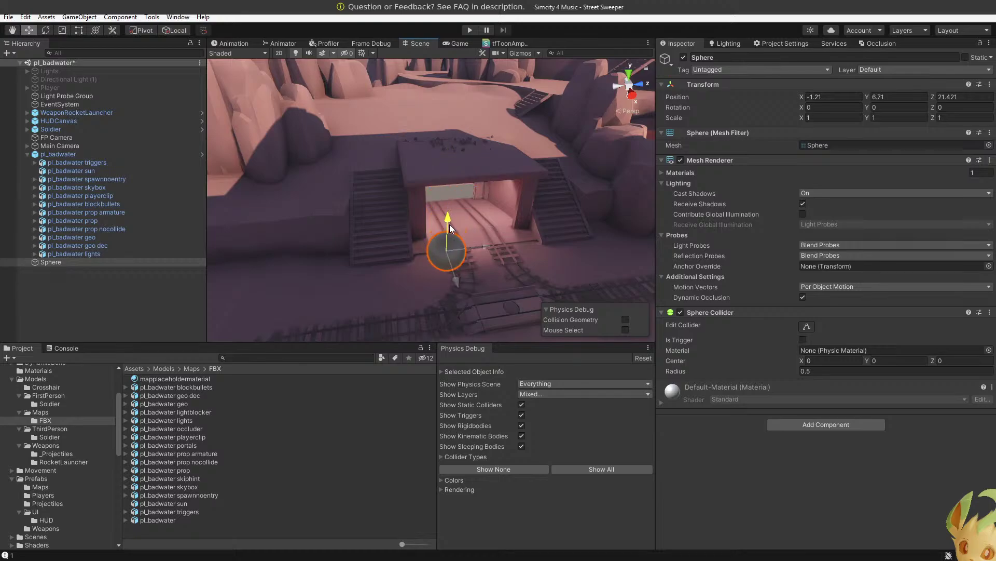
Lower the sphere to about Y 3.71 and shift it toward the lit tunnel entrance, at about X -6.69, Z 23.02.
left_click_drag(450, 228, 450, 230)
right_click_drag(450, 230, 299, 249)
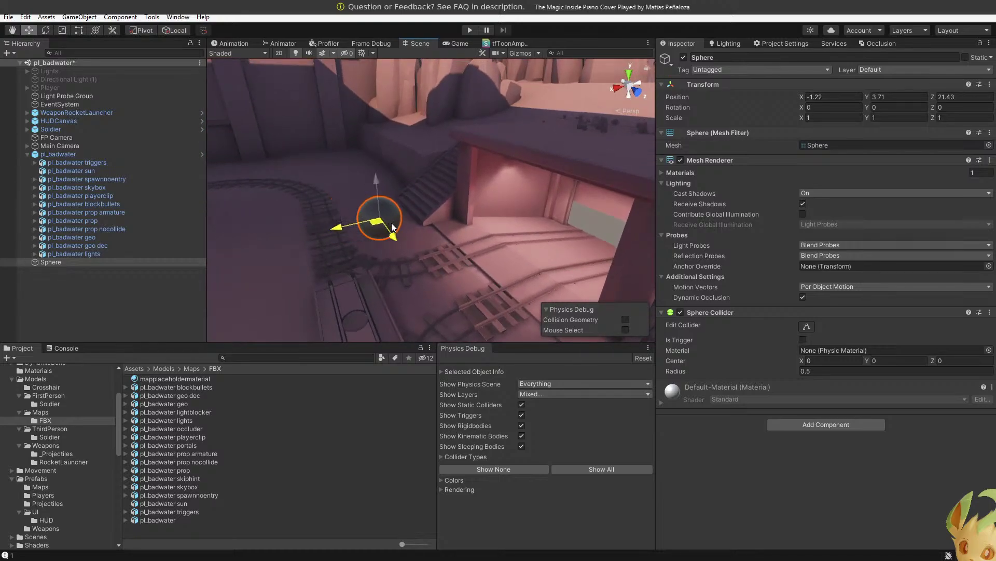
right_click_drag(498, 227, 519, 197)
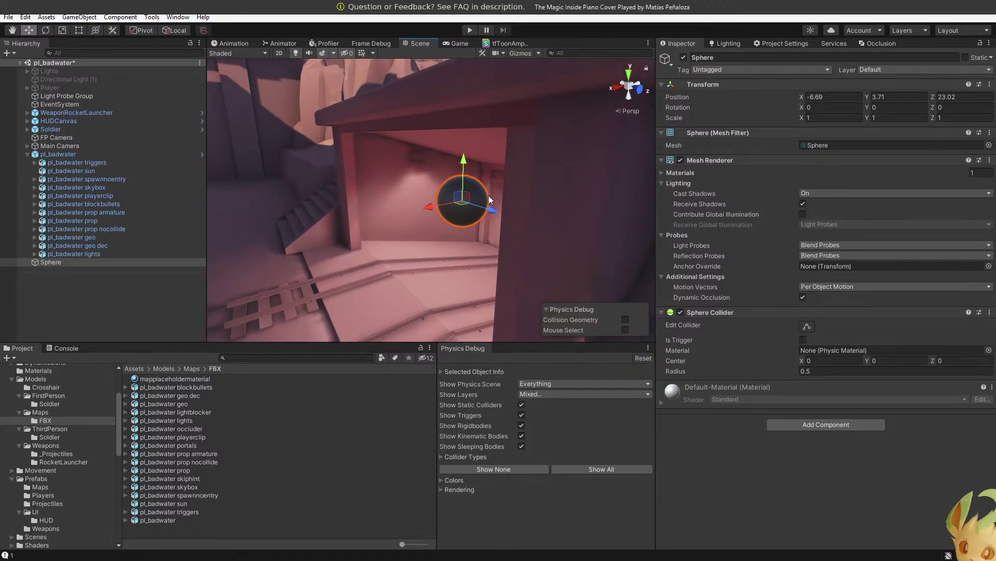
Delete the test sphere and select the soldier's soldier_morphs_sfm_hands mesh.
key("Delete")
right_click_drag(481, 207, 516, 215)
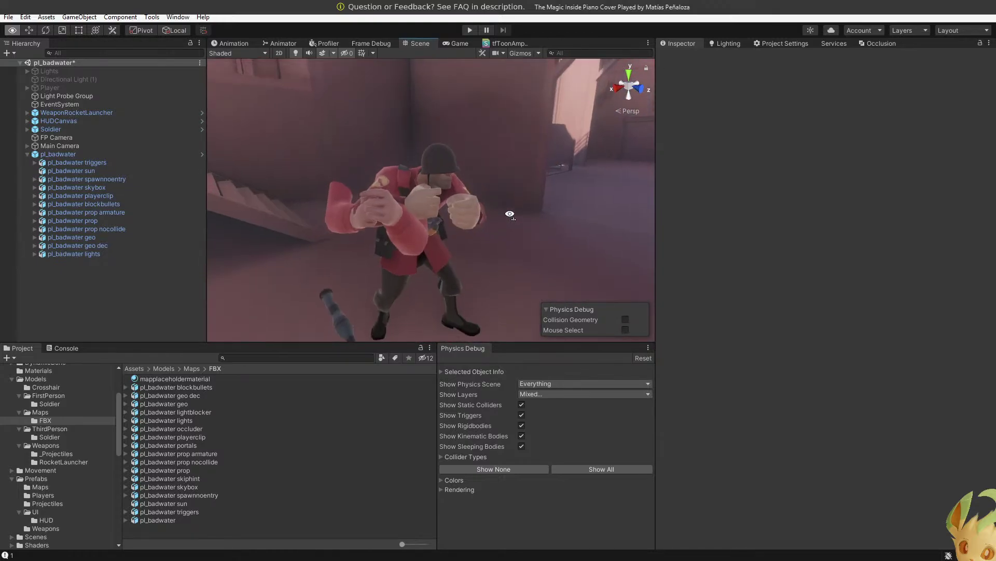
left_click(406, 181)
left_click(405, 180)
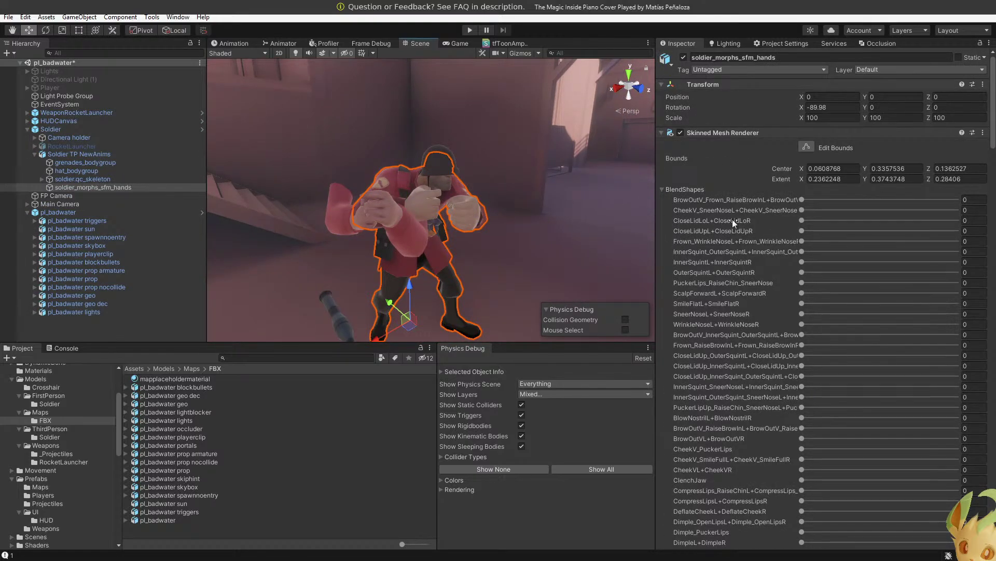
Collapse the mesh's BlendShapes list and examine its materials, including the available replacements for soldier_red.
scroll(776, 267, "down", 20)
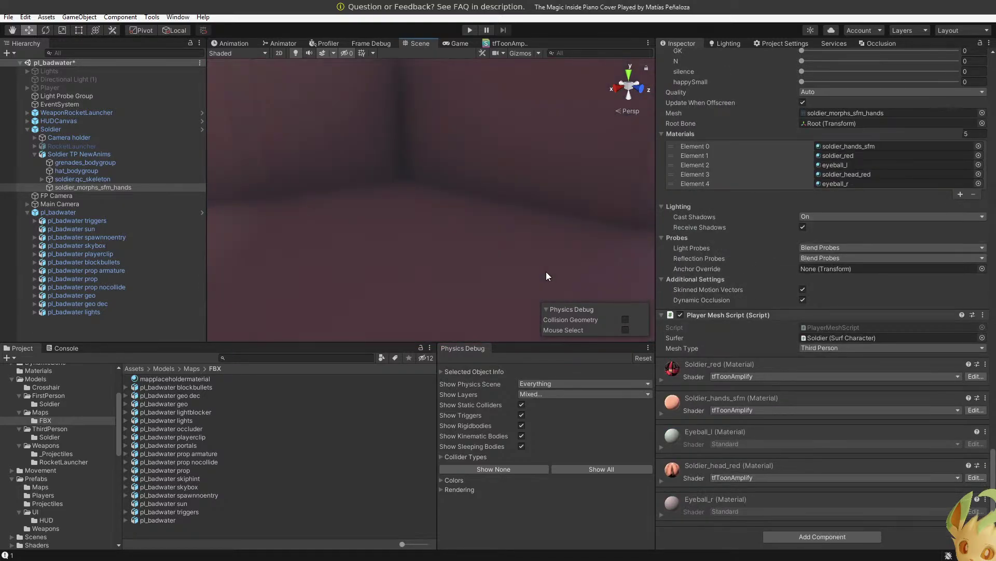
scroll(777, 207, "up", 20)
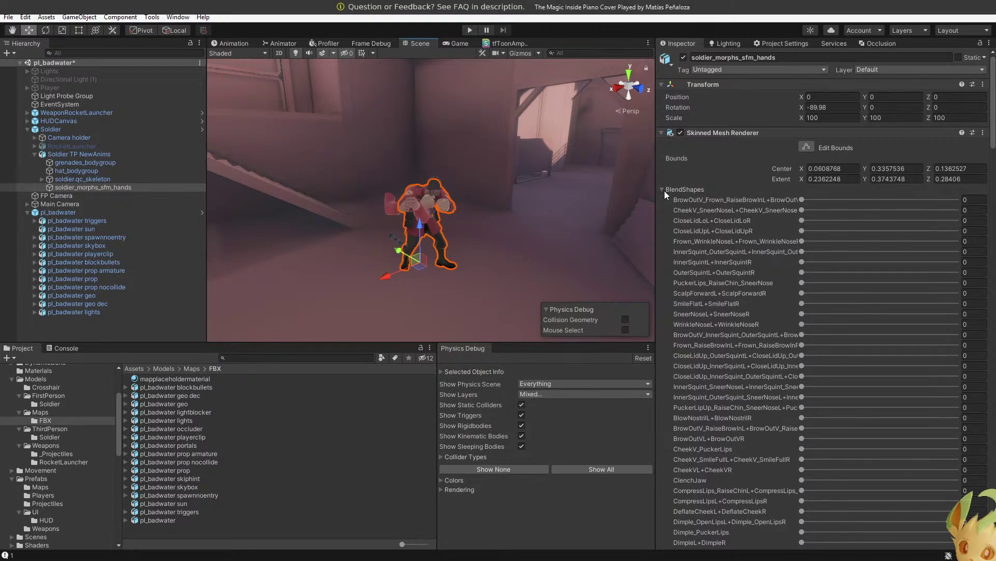
left_click(664, 190)
scroll(722, 264, "down", 3)
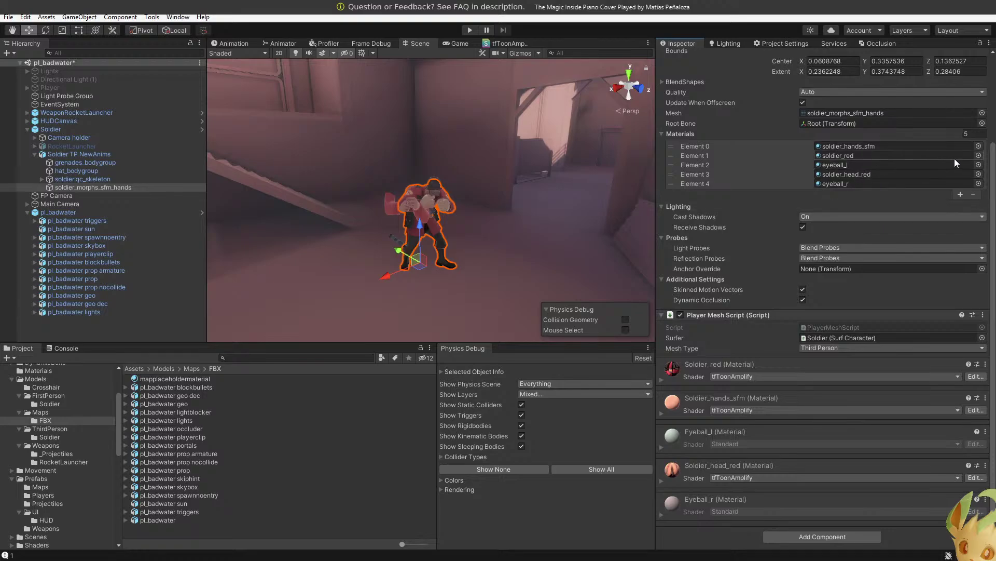
left_click(979, 156)
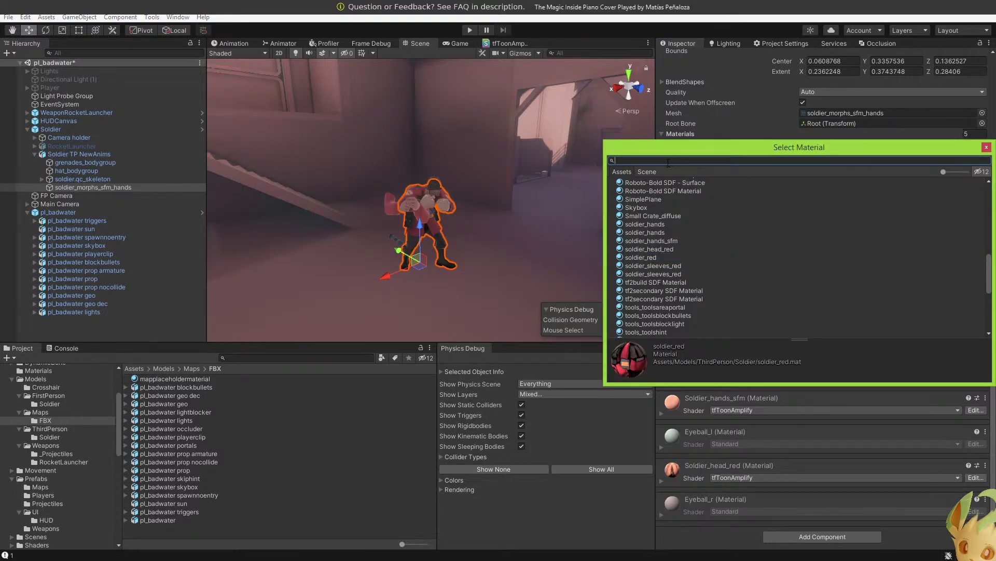
left_click(984, 148)
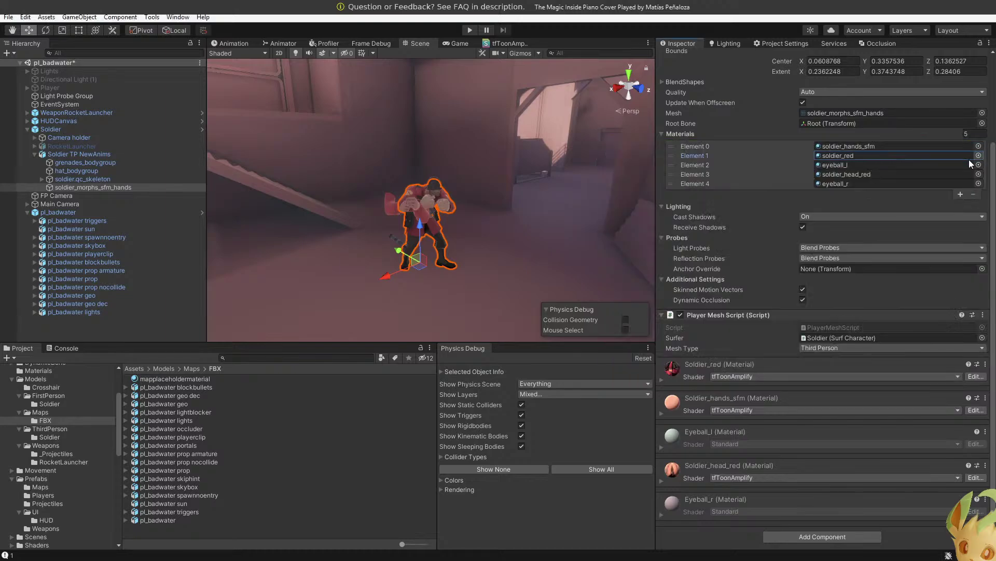
Switch the soldier_red material's shader to Standard.
left_click(860, 376)
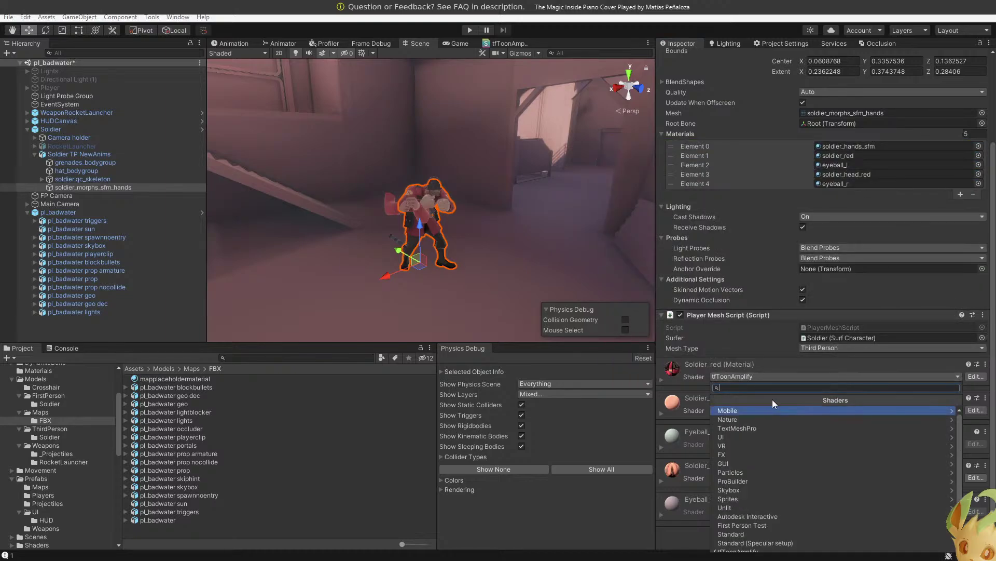
type("defa")
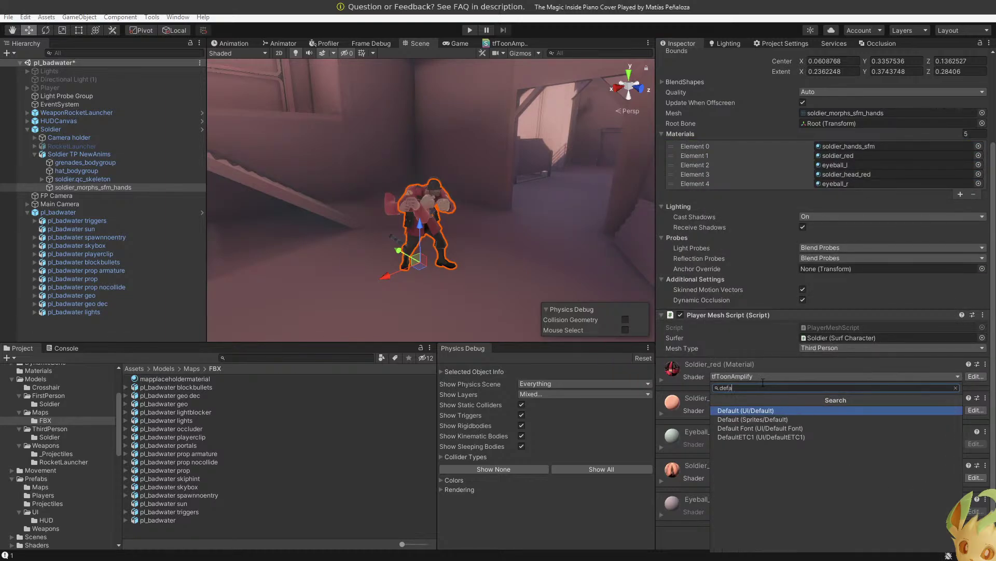
key("BackSpace")
key("BackSpace")
key("BackSpace")
key("BackSpace")
type("stand")
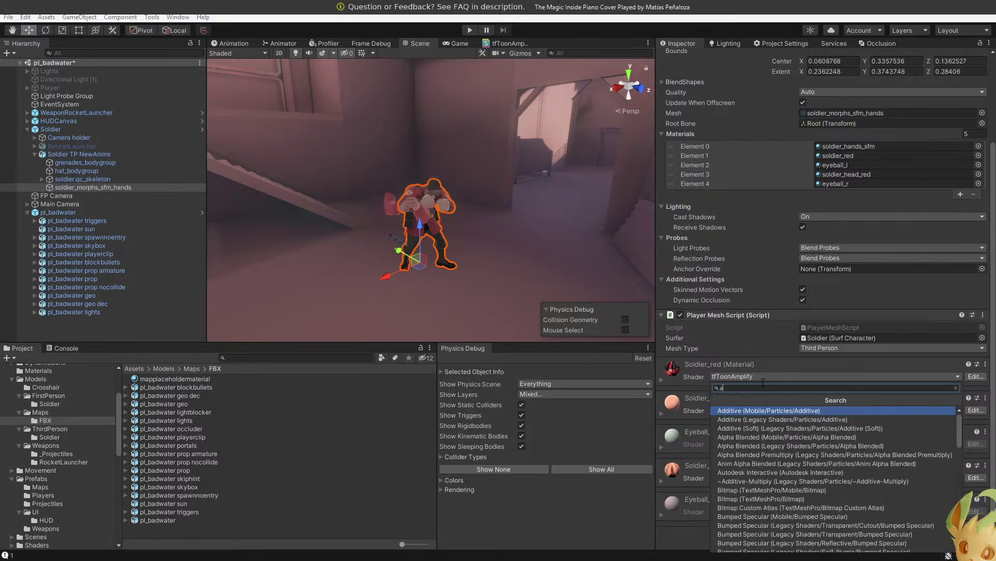
key("Down")
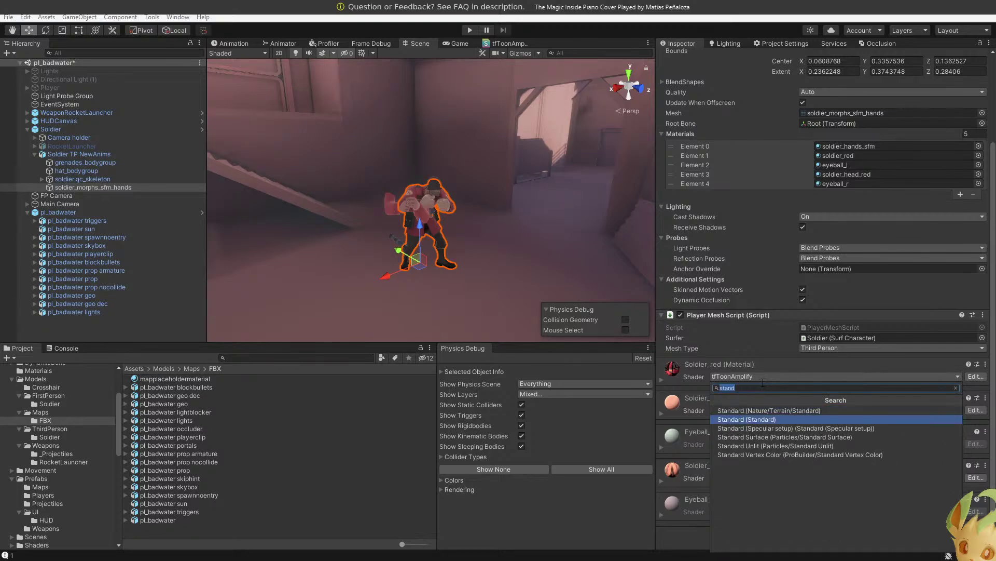
key("Return")
Frame the soldier and run the game briefly to check how light probes shade the Standard material.
key("f")
left_click_drag(509, 213, 447, 208, "alt")
left_click(469, 30)
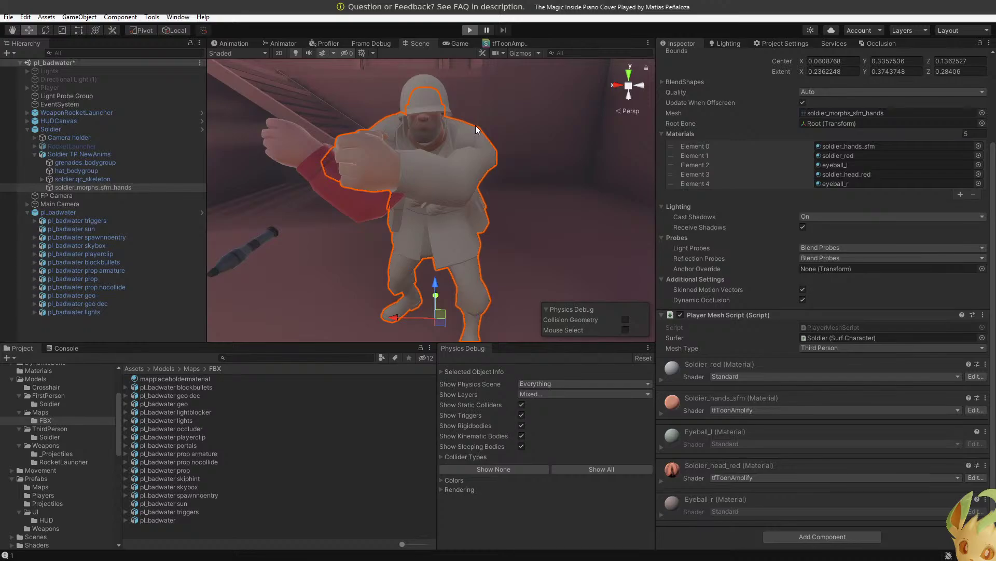
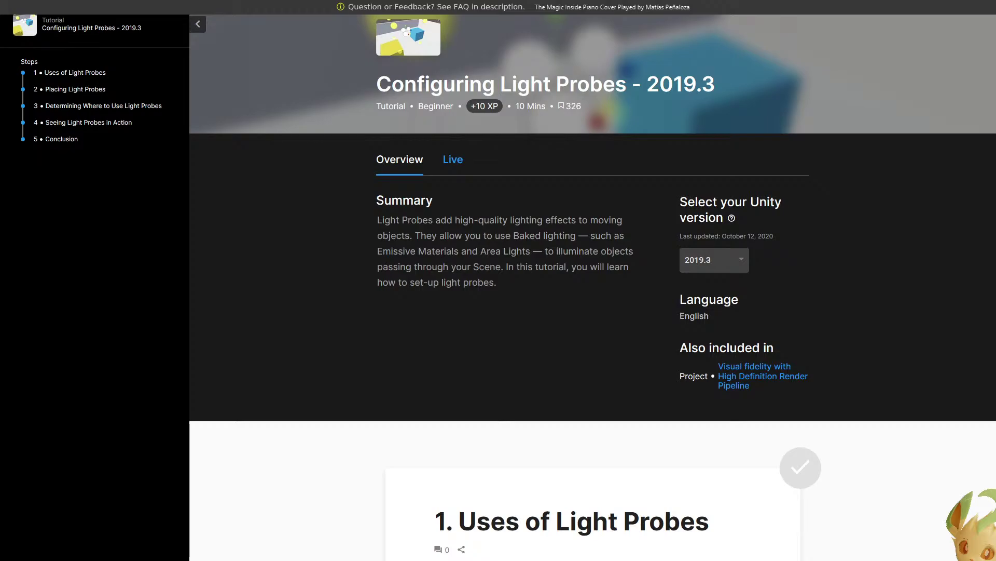
key("F11")
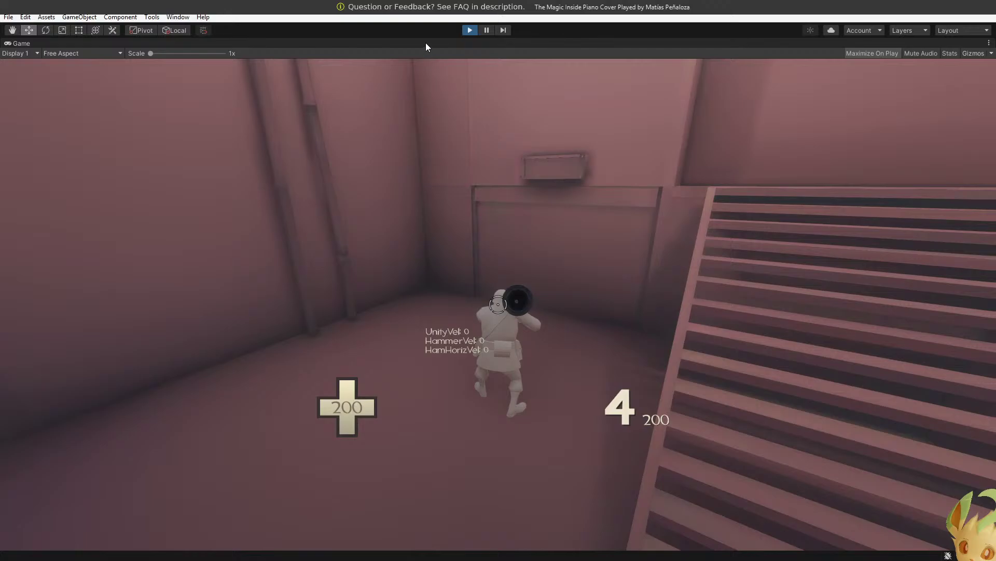
key("ctrl+p")
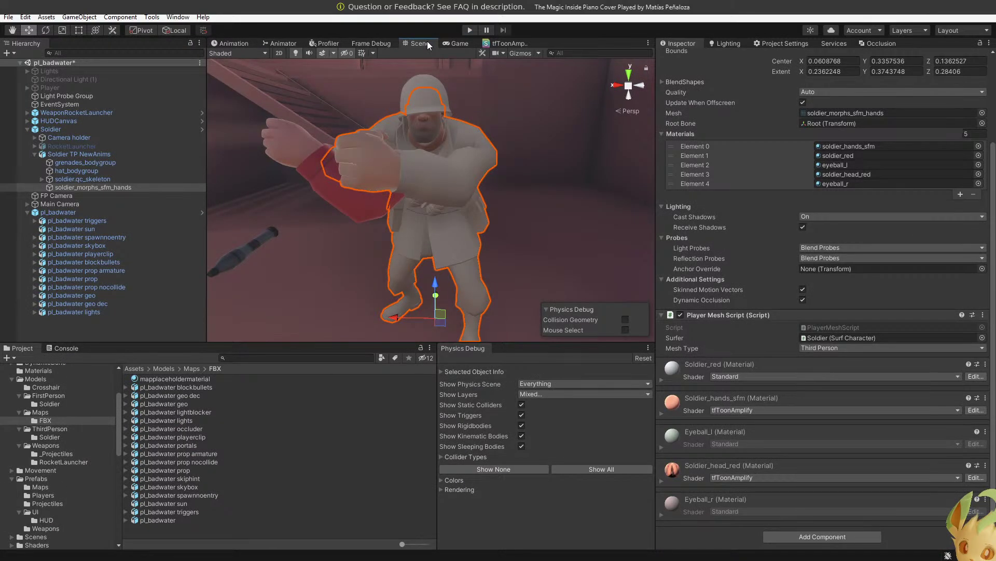
Set the soldier_red material's shader back to tfToonAmplify.
left_click(880, 373)
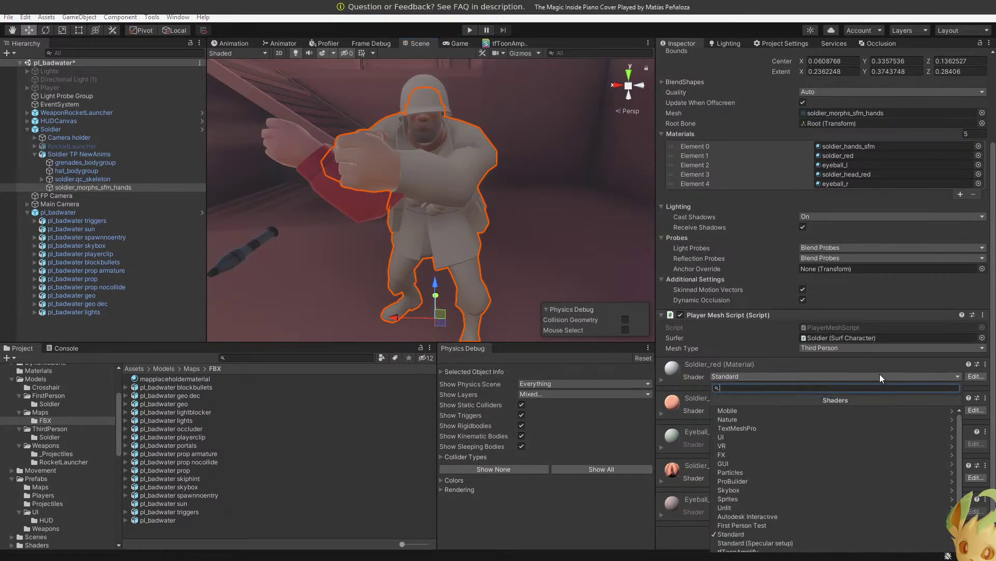
type("tf")
key("Return")
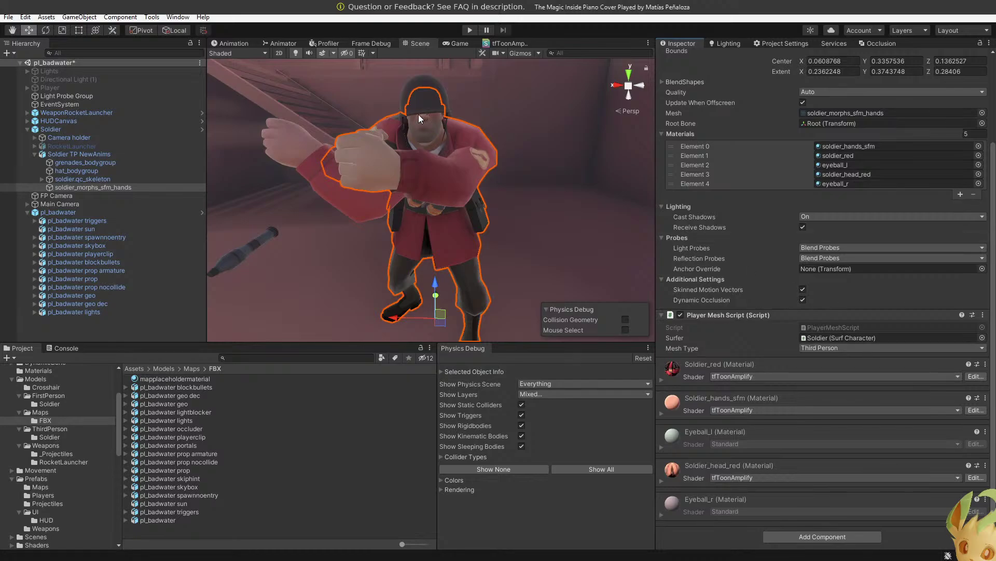
Open the tfToonAmplify shader graph and enlarge its editor area to show the Output group and free canvas below.
left_click(514, 43)
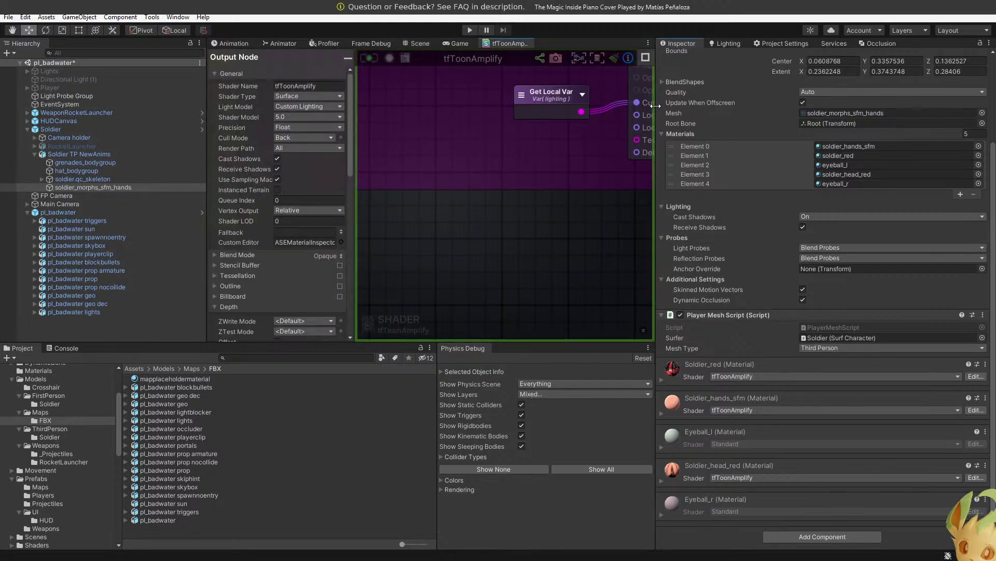
left_click_drag(656, 106, 738, 106)
left_click_drag(630, 343, 629, 410)
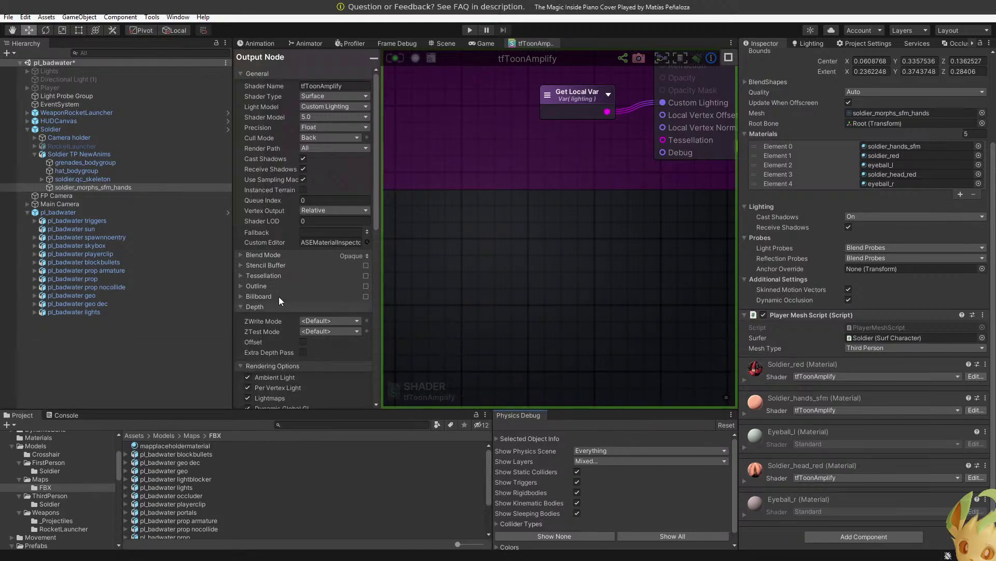
left_click_drag(233, 297, 150, 297)
scroll(509, 211, "down", 5)
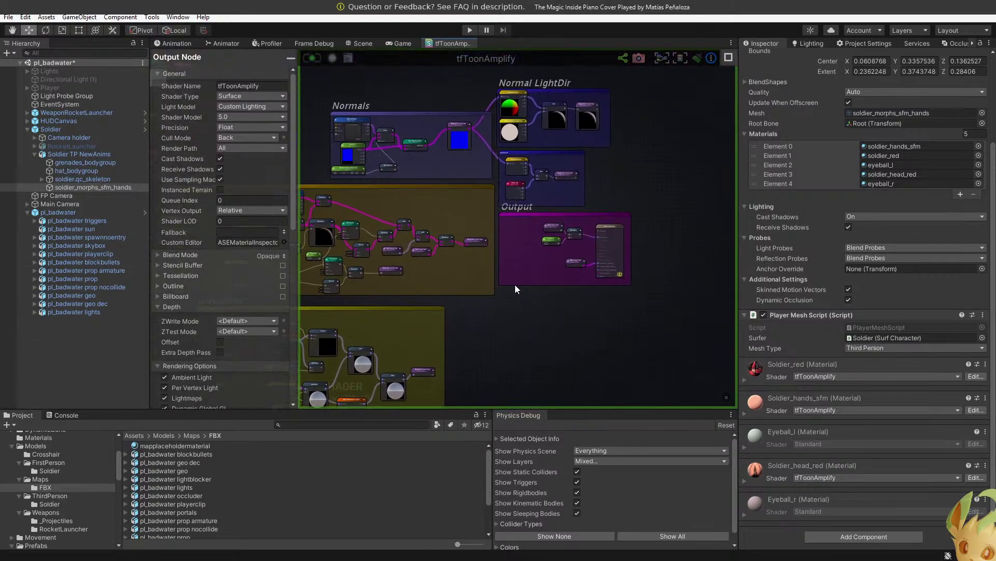
middle_click_drag(517, 288, 596, 251)
Search the node list for a probe node, then add an Indirect Diffuse Light node below the Output group.
right_click(603, 291)
type("prob")
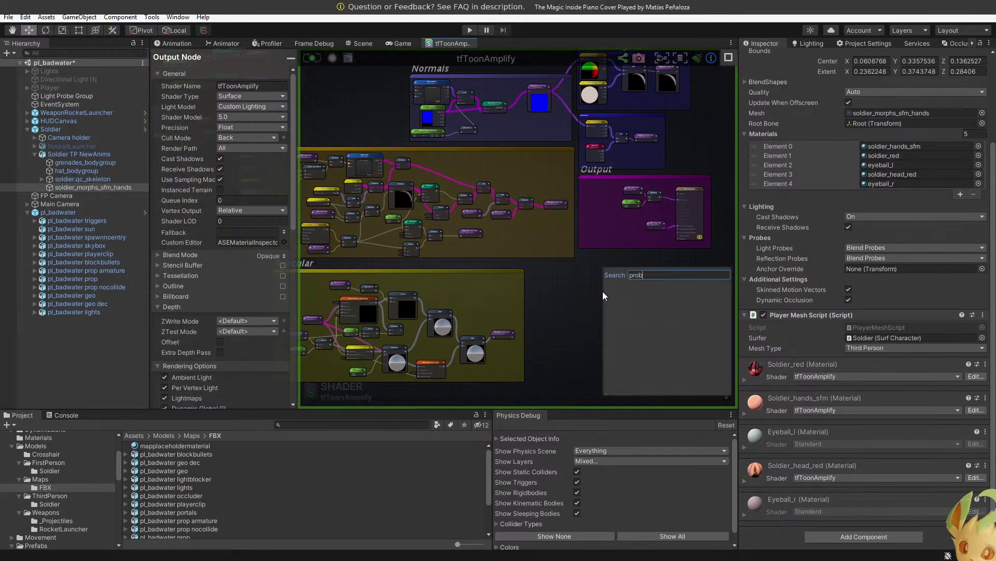
key("BackSpace")
key("BackSpace")
key("BackSpace")
key("BackSpace")
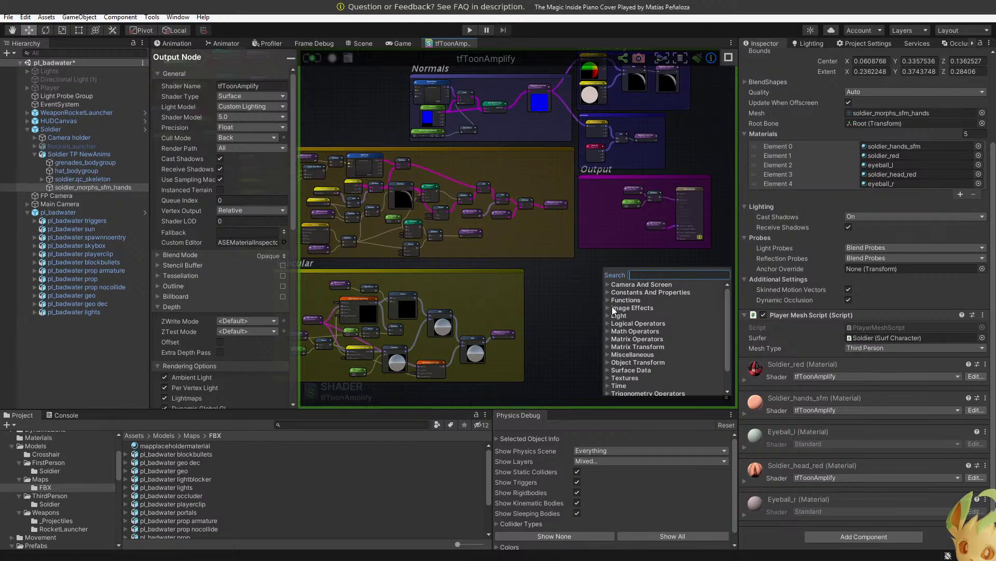
scroll(612, 328, "down", 2)
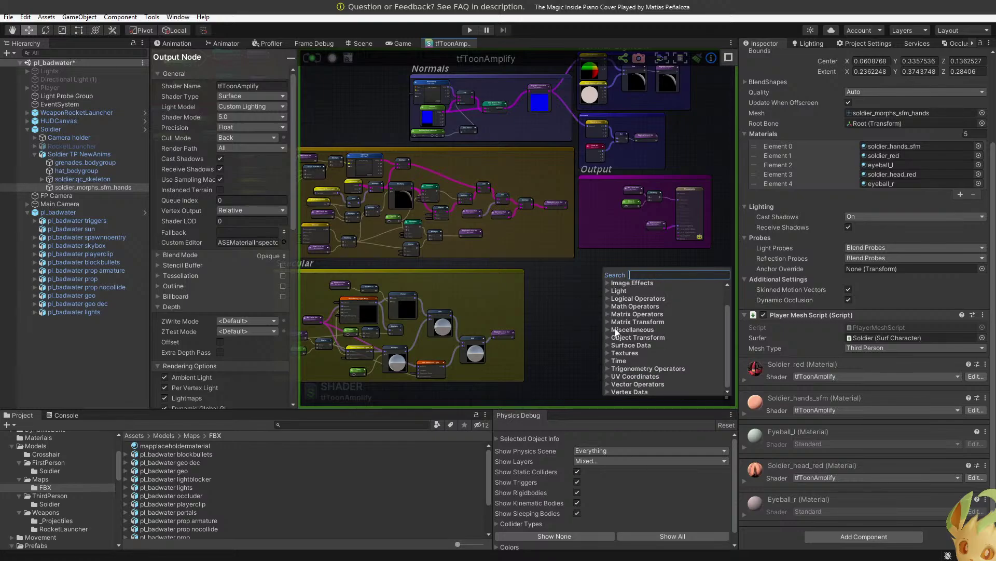
scroll(615, 328, "up", 2)
left_click(608, 316)
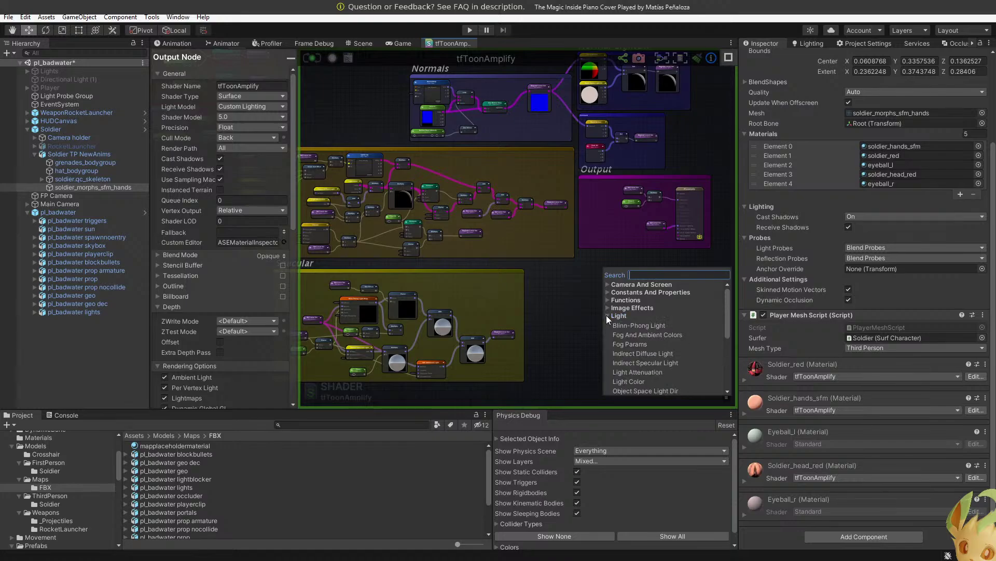
left_click(643, 354)
Connect the Indirect Diffuse Light RGB output to Custom Lighting in place of the lighting variable and update the shader.
scroll(534, 316, "up", 8)
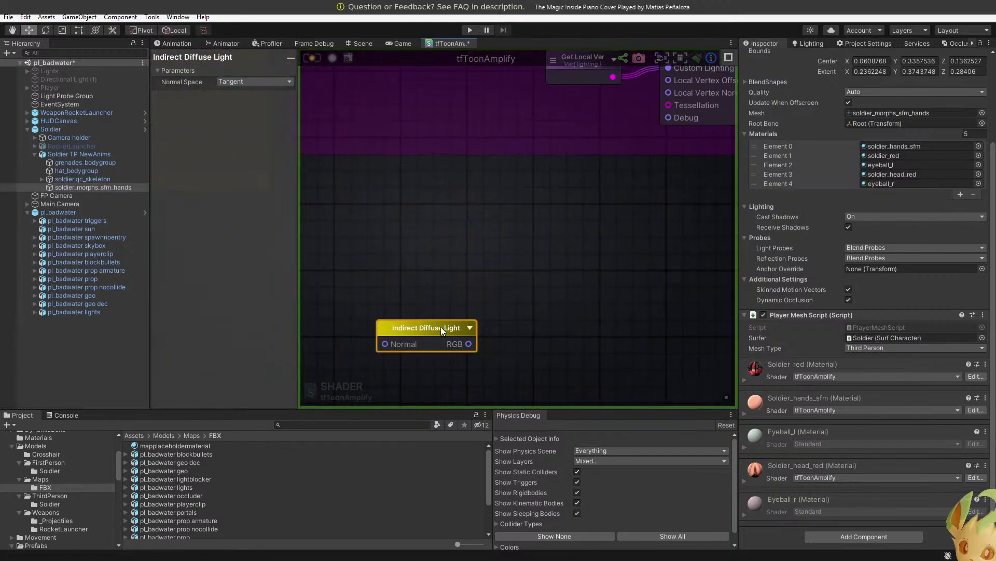
left_click_drag(441, 326, 637, 213)
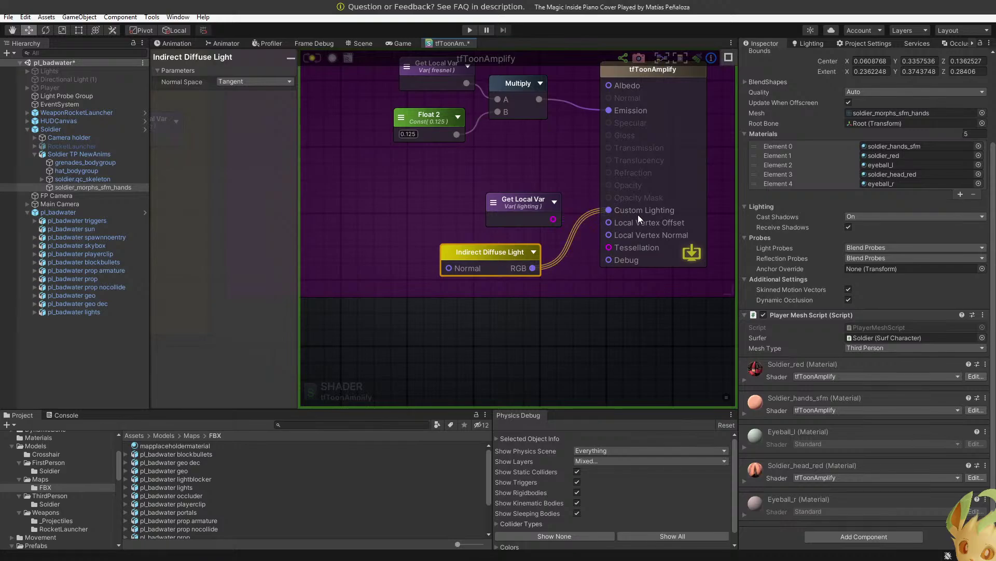
left_click(314, 55)
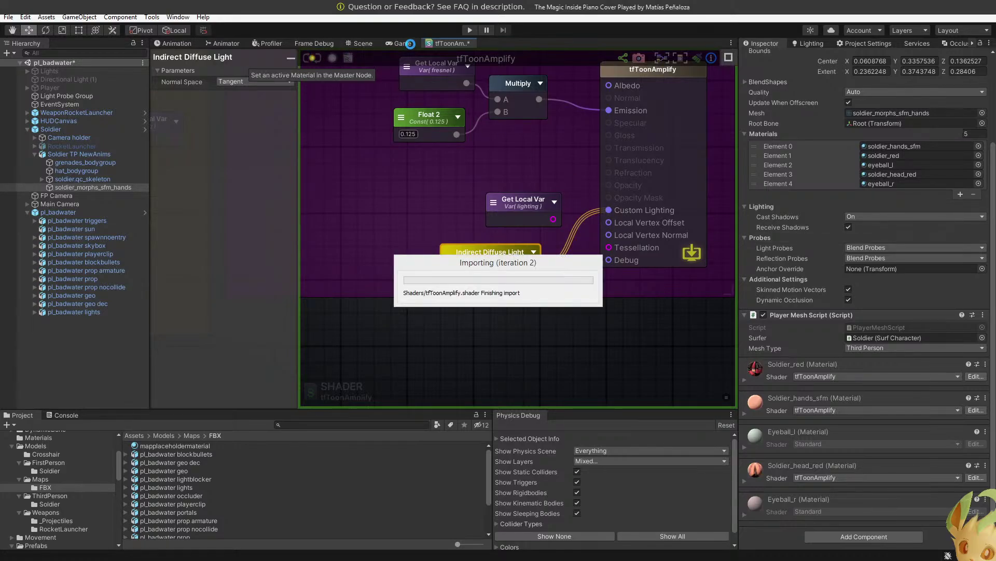
Play-test the map in third person, running the soldier through the rooms, outdoor passage and stairs to inspect the indirect lighting on the model.
left_click(406, 44)
left_click(470, 30)
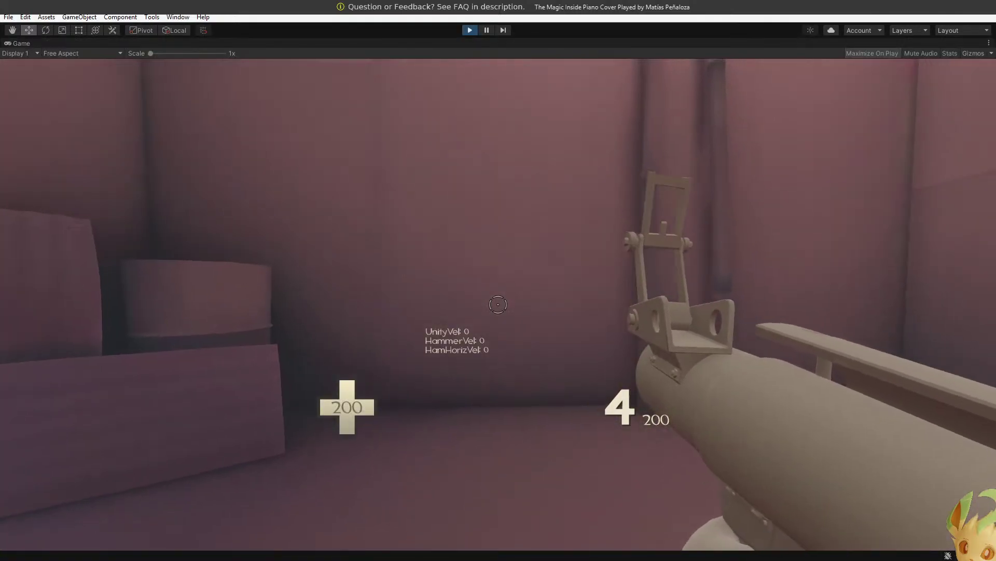
key("a")
key("d")
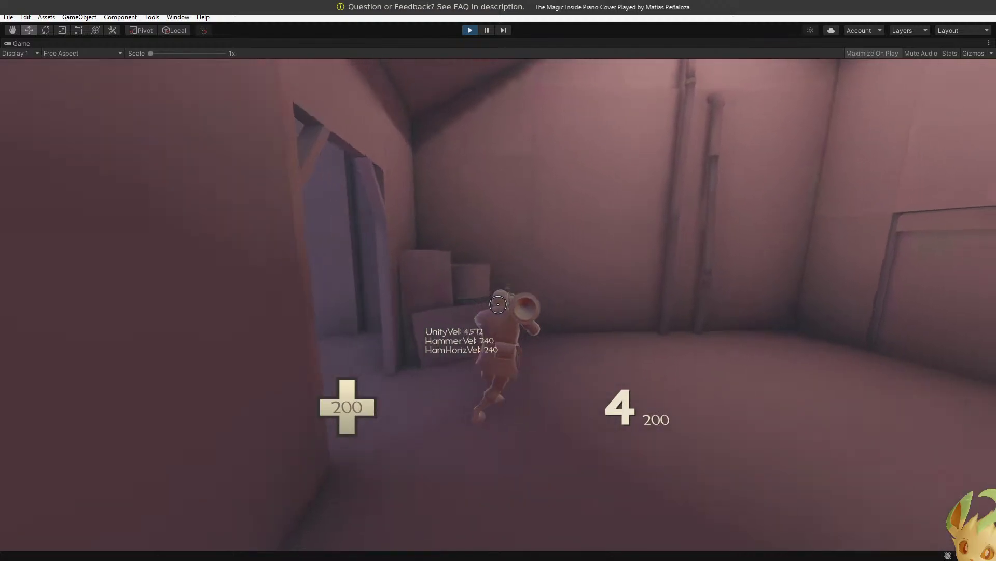
key("w")
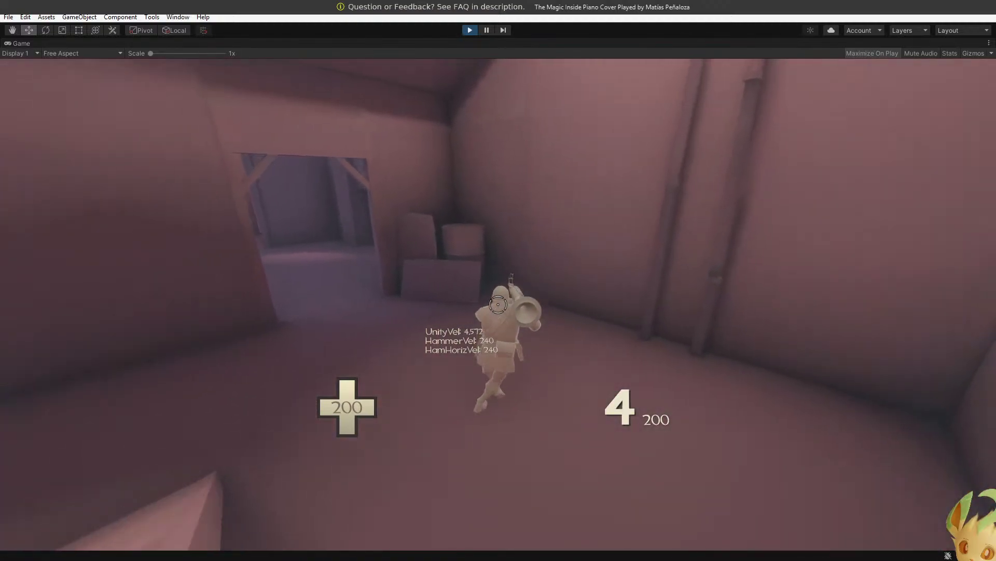
key("w")
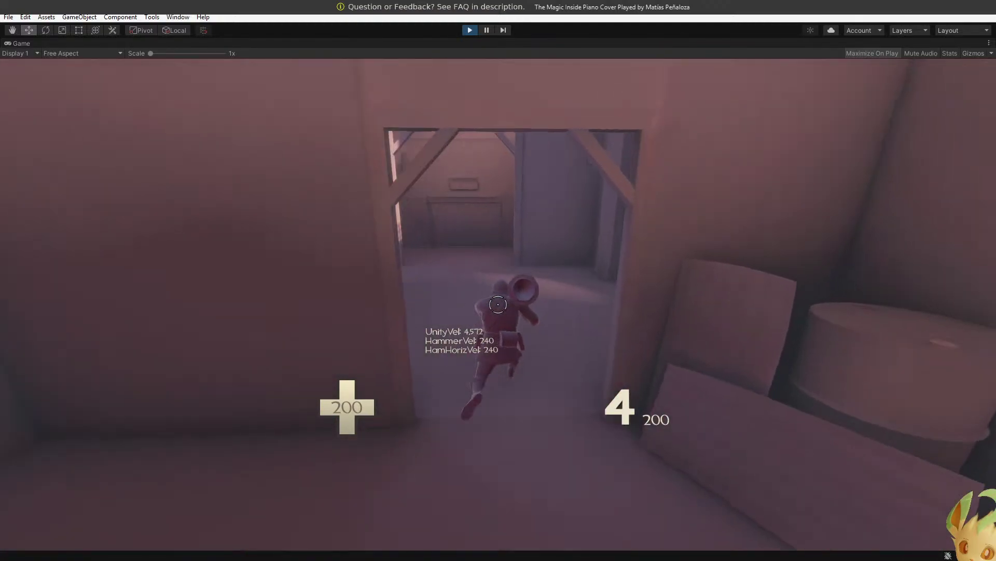
key("w")
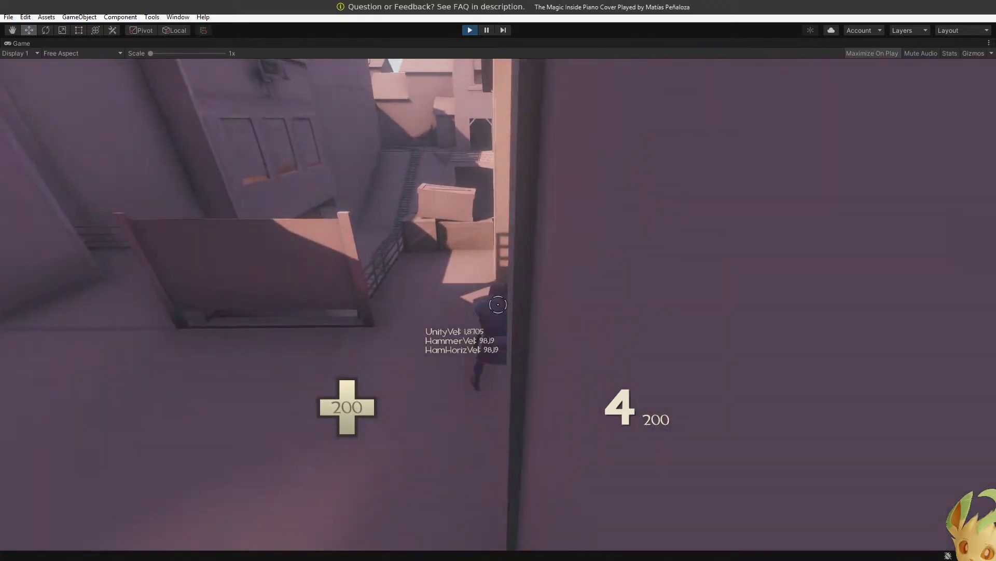
key("w")
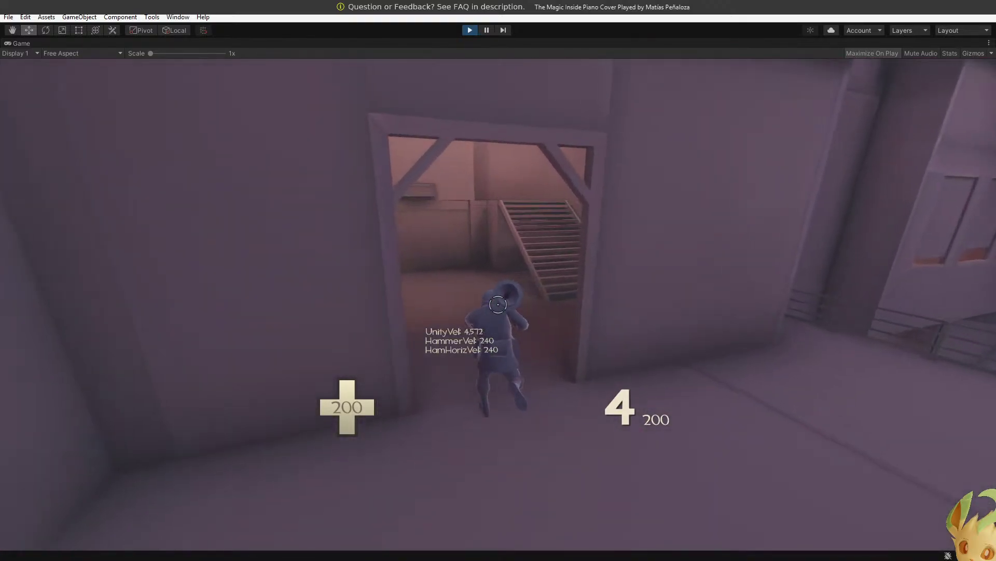
key("w")
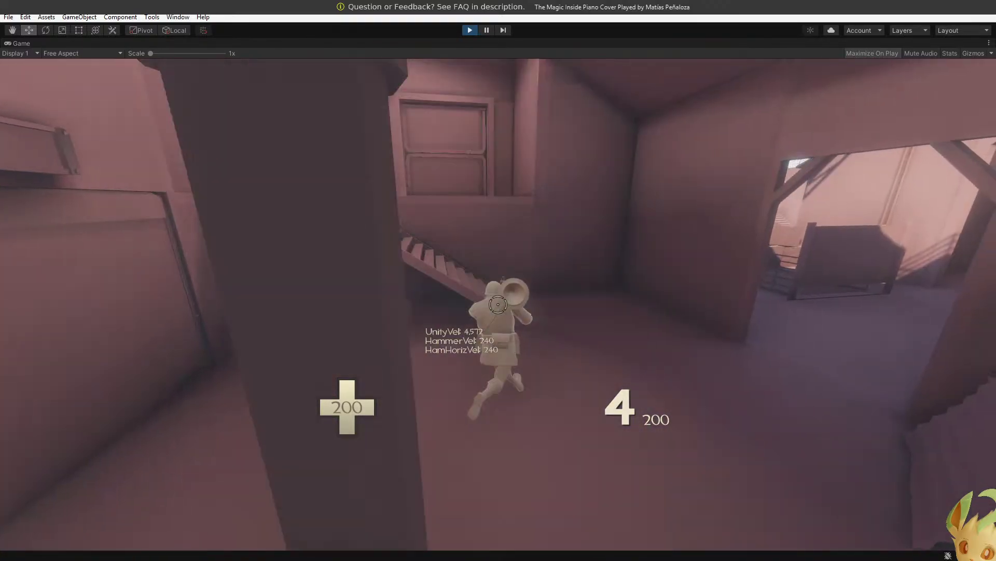
key("w")
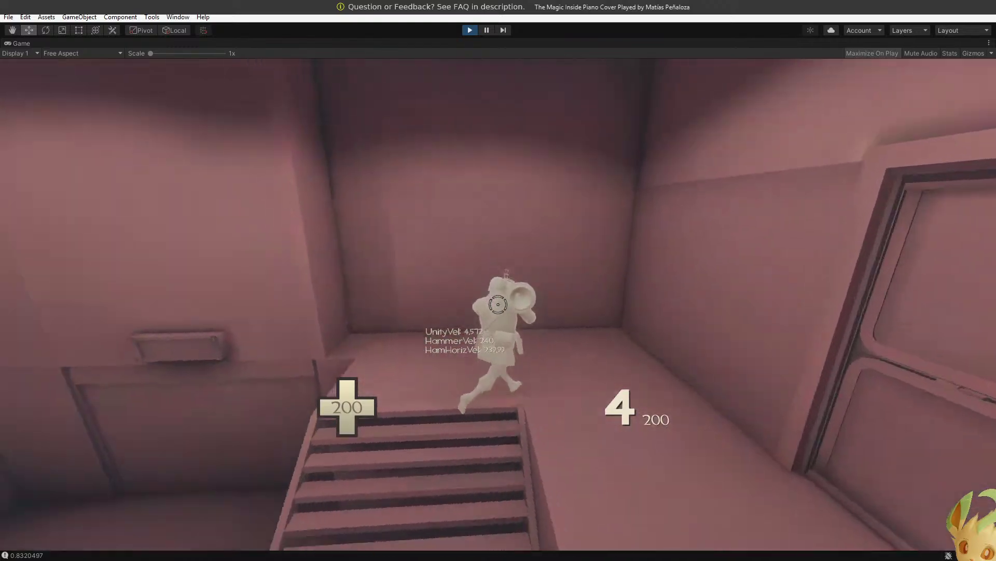
key("a")
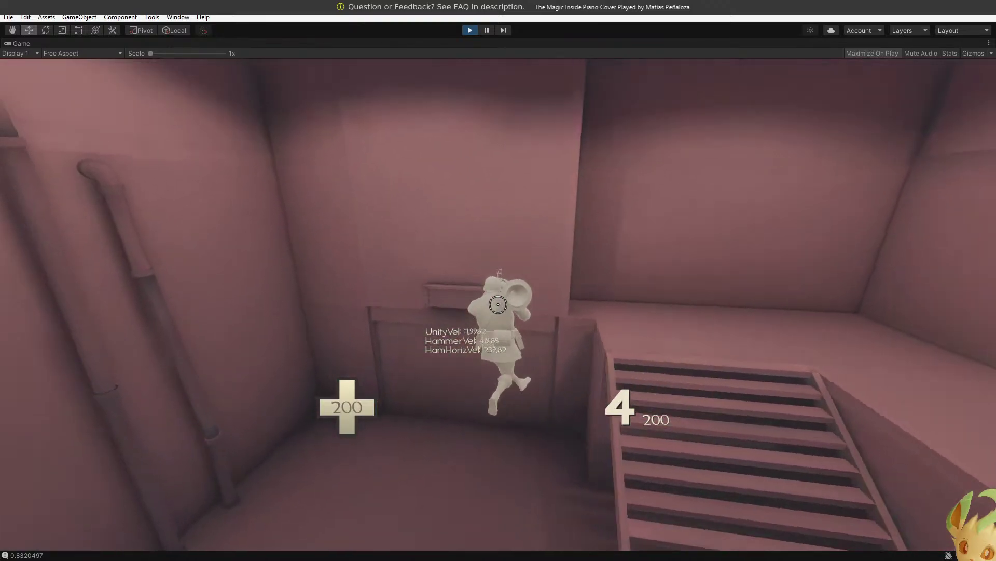
Switch to Visual Studio and review the maxSurfSlope and minSurfSlope plane checks in SurfPhysics.cs.
key("alt+Tab")
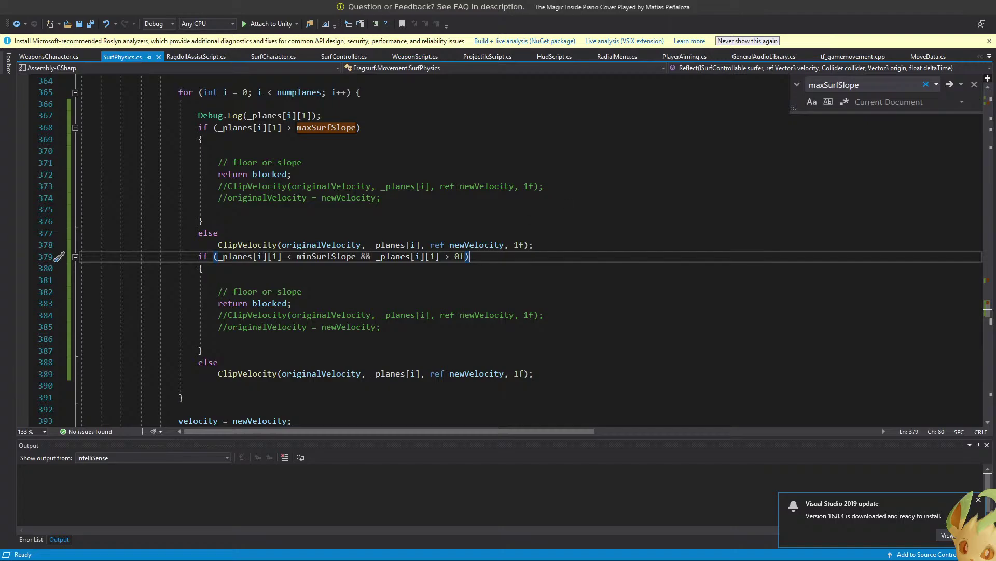
scroll(578, 256, "down", 2)
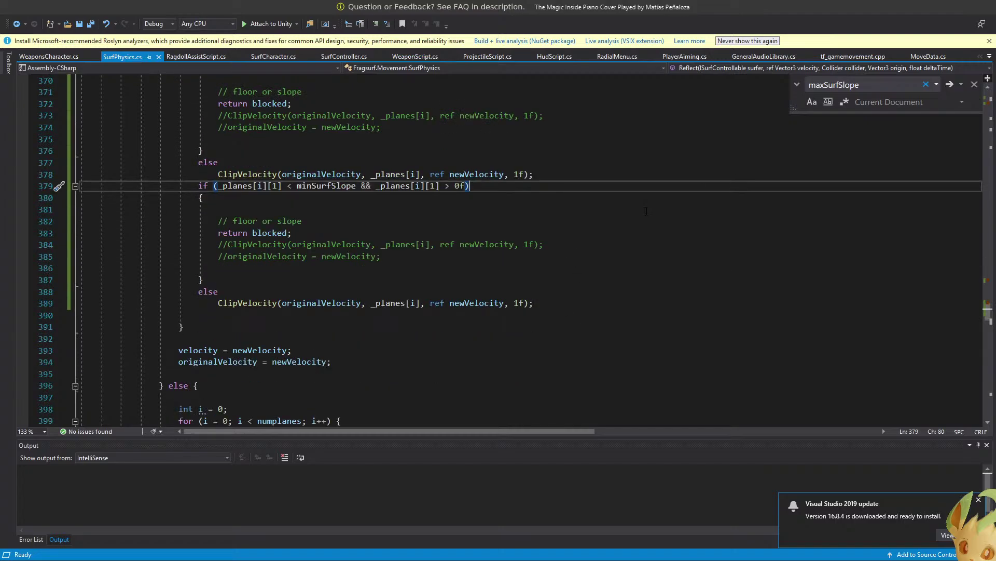
scroll(646, 211, "up", 2)
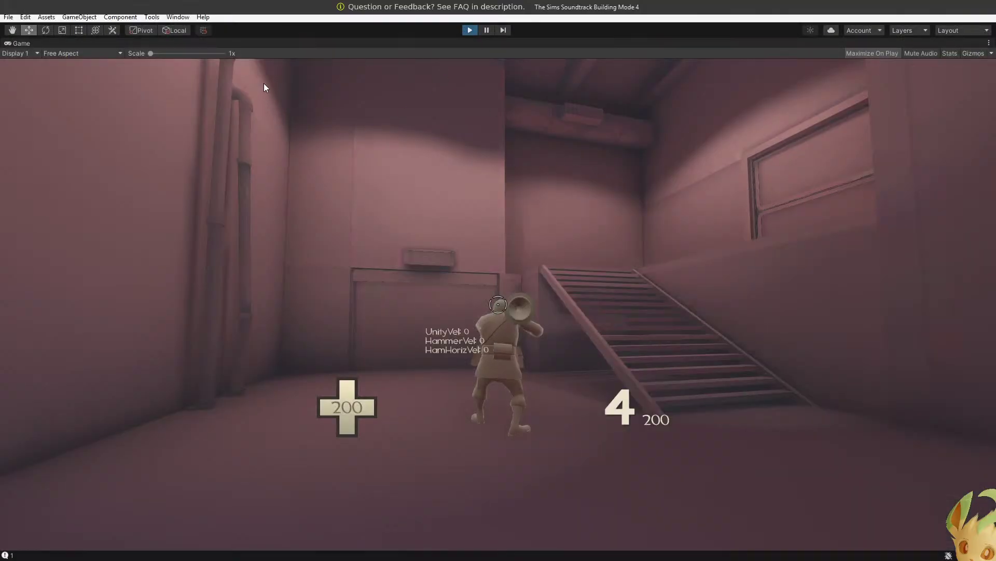
Stop the Unity play test and, in the tfToonAmplify graph, detach the Indirect Diffuse Light node from Custom Lighting and move it into the Specular group.
key("ctrl+p")
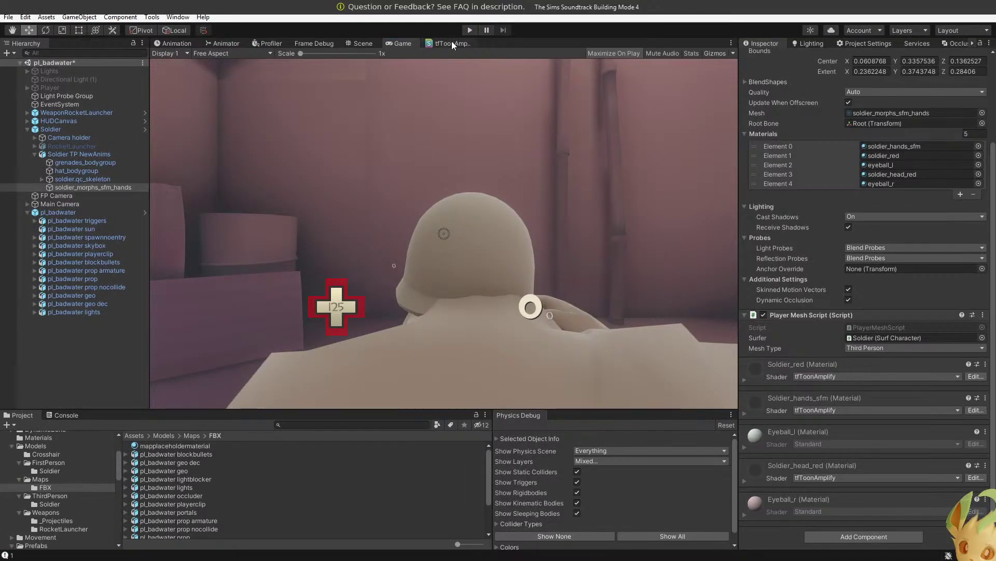
left_click(450, 44)
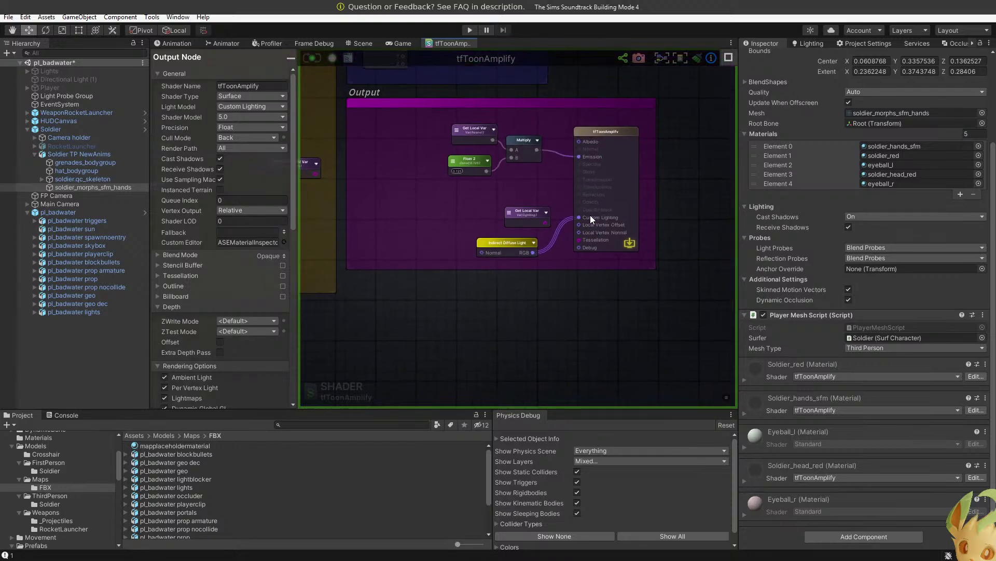
left_click(506, 238)
middle_click_drag(535, 251, 665, 238)
scroll(643, 229, "down", 4)
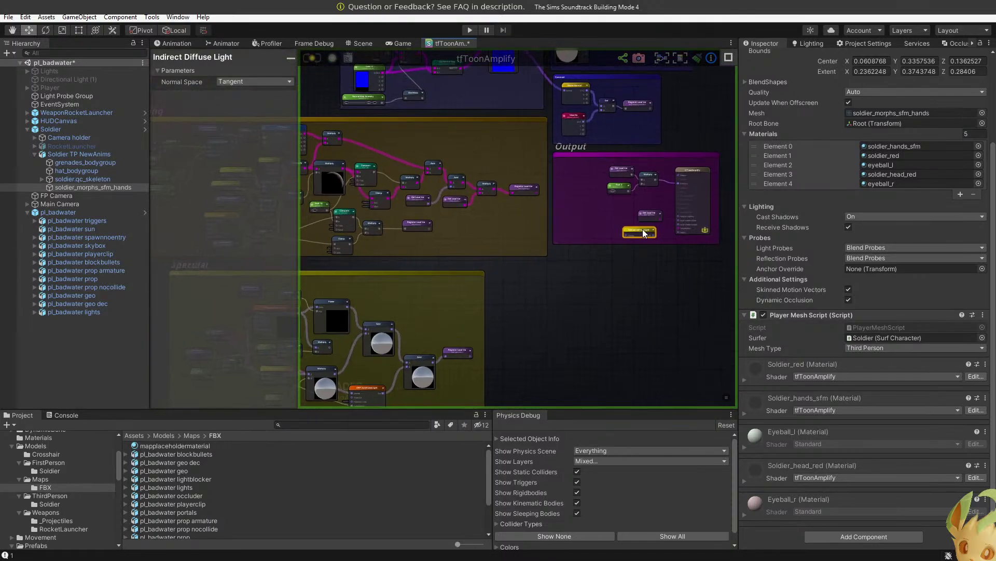
left_click_drag(642, 229, 376, 311)
middle_click_drag(413, 297, 588, 223)
scroll(551, 238, "up", 5)
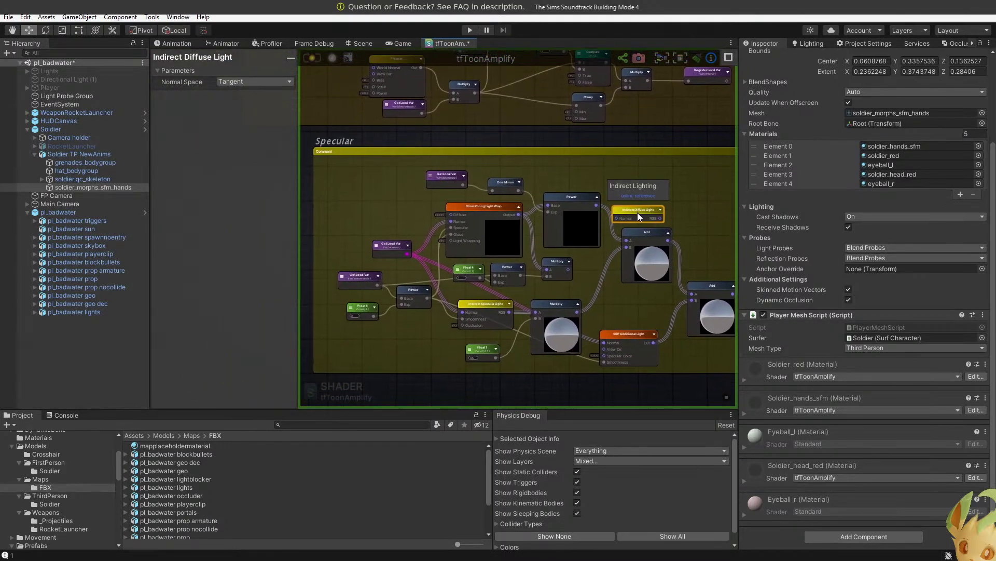
Examine the Lighting group to see how its existing Indirect Diffuse Light node feeds the Add and Multiply nodes.
scroll(550, 223, "down", 1)
scroll(527, 241, "down", 2)
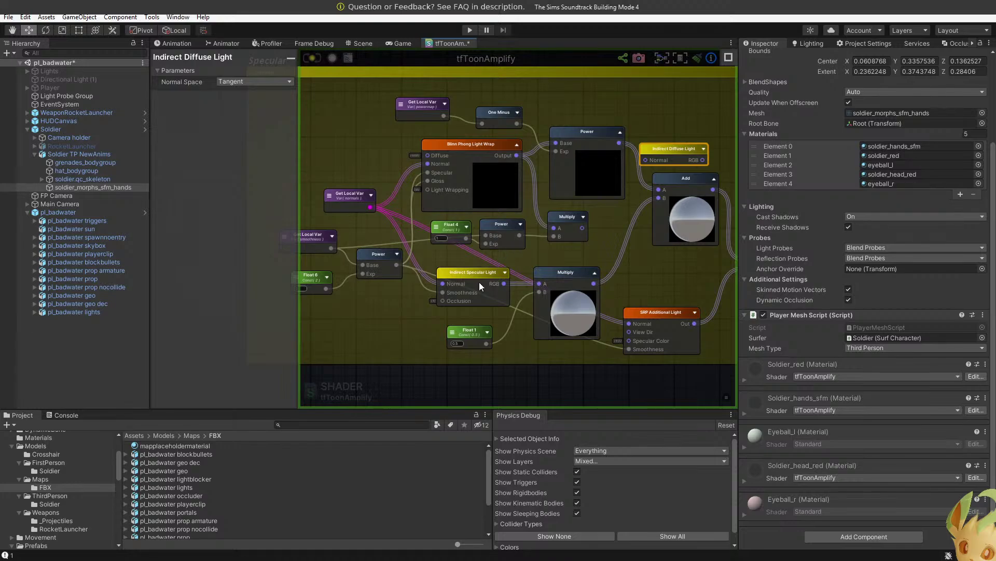
scroll(480, 269, "down", 1)
middle_click_drag(480, 269, 505, 261)
scroll(453, 216, "down", 2)
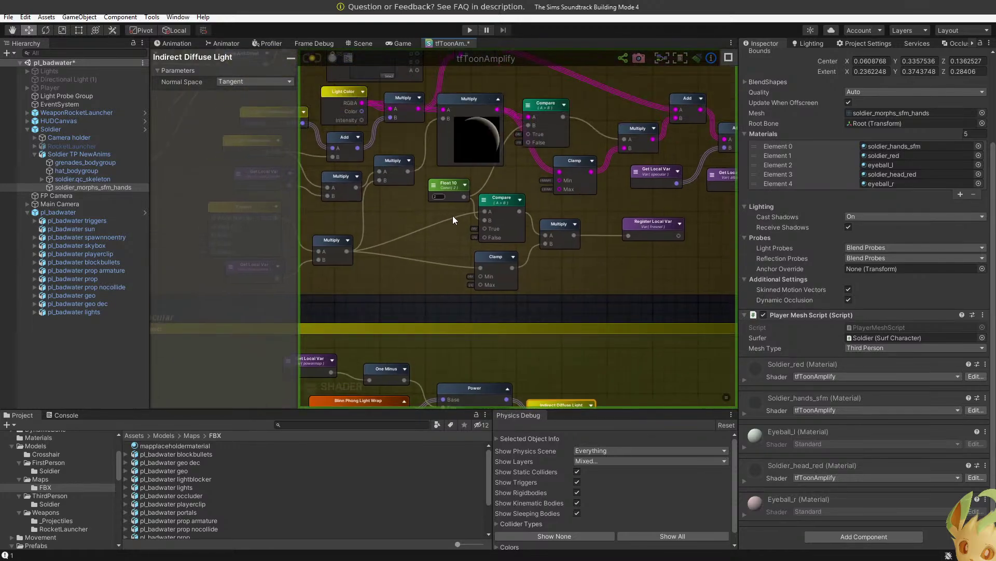
middle_click_drag(452, 216, 551, 272)
scroll(551, 272, "up", 1)
scroll(421, 266, "up", 2)
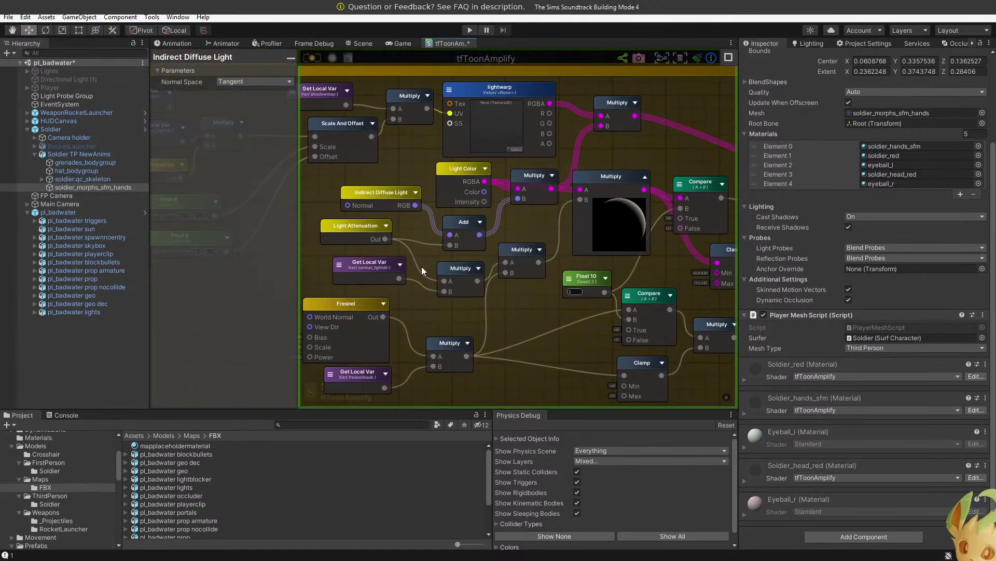
scroll(447, 267, "up", 1)
scroll(416, 232, "up", 2)
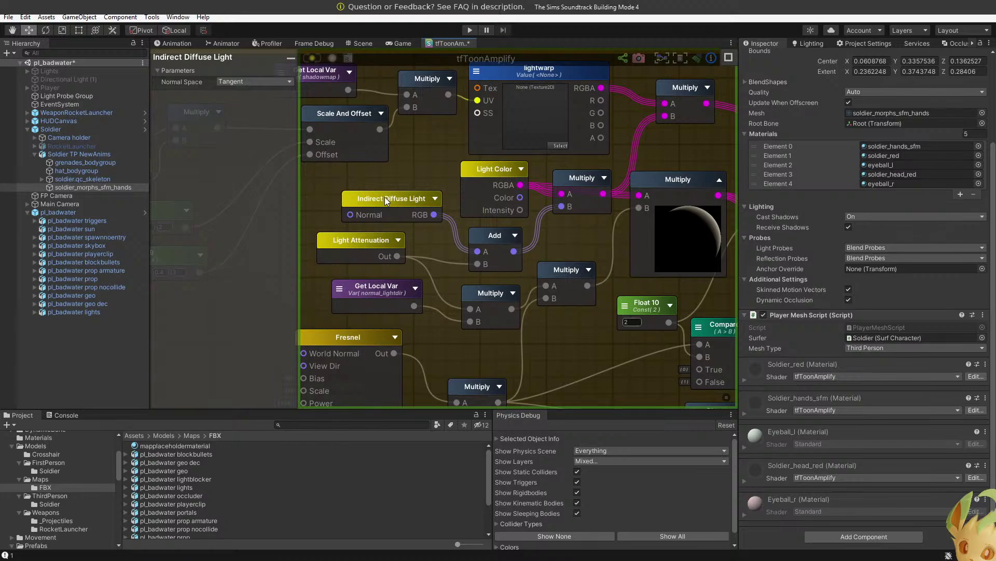
left_click(384, 198)
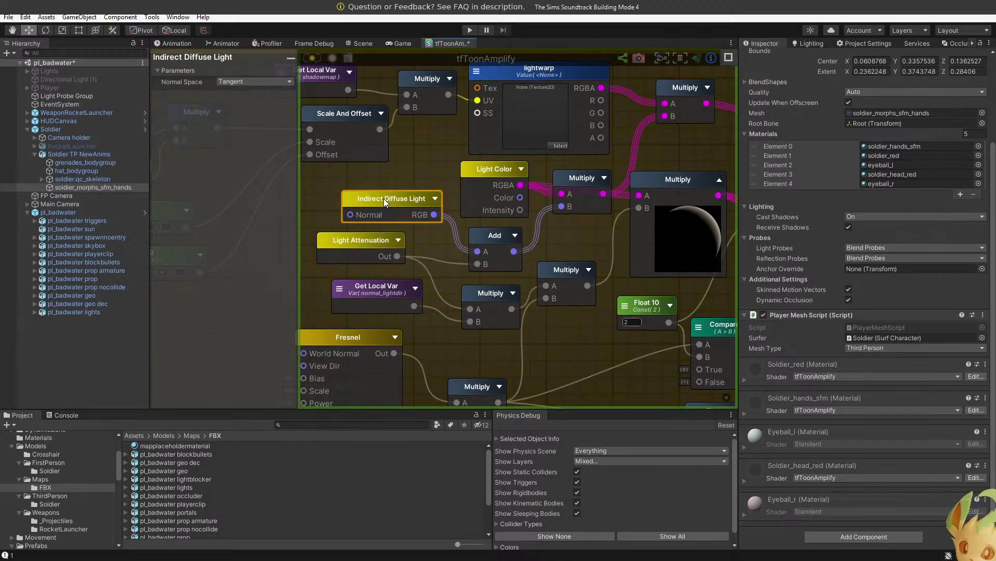
scroll(534, 218, "down", 5)
scroll(525, 217, "up", 4)
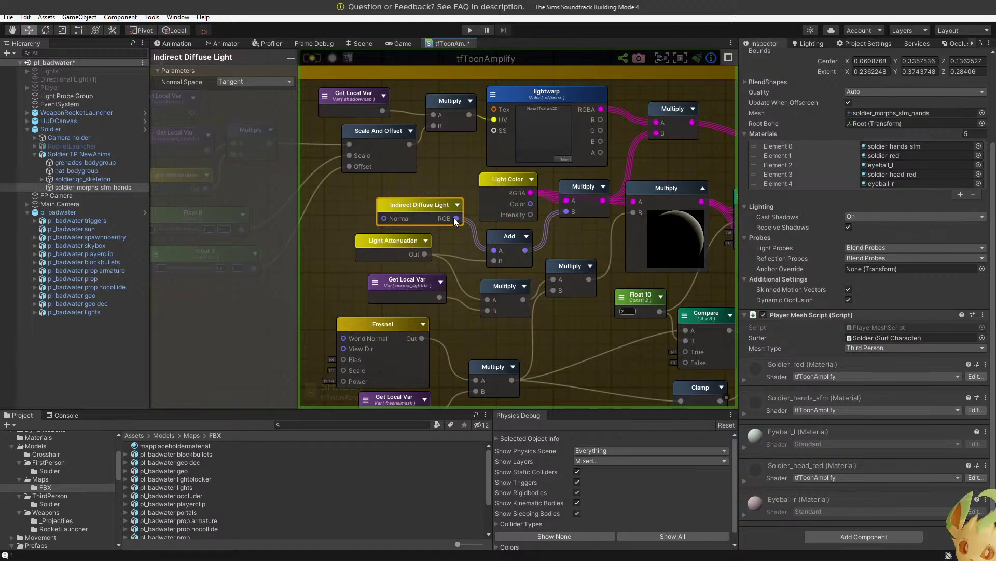
left_click_drag(456, 220, 494, 251)
middle_click_drag(499, 252, 260, 284)
scroll(503, 264, "down", 5)
middle_click_drag(503, 263, 465, 235)
scroll(587, 236, "up", 1)
scroll(465, 235, "down", 1)
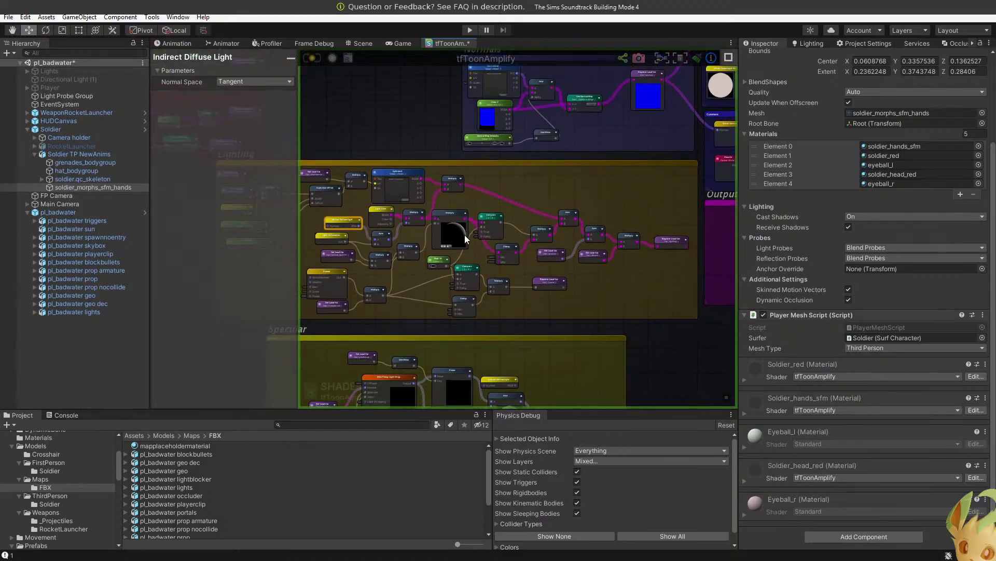
Widen the shader graph area by narrowing the Hierarchy, and delete the spare Indirect Diffuse Light node from the Specular group.
left_click_drag(299, 219, 122, 221)
scroll(335, 185, "up", 5)
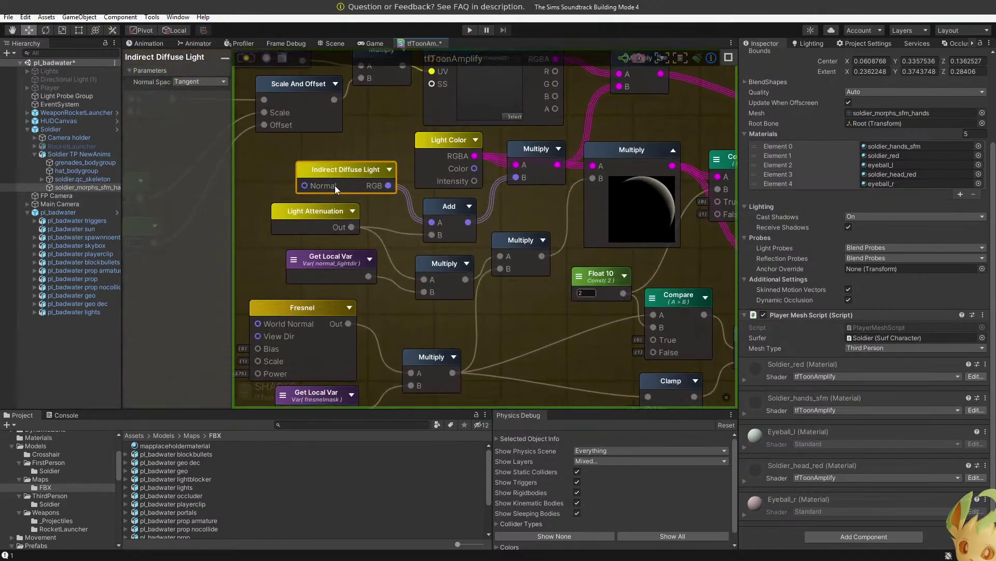
key("ctrl+c")
scroll(483, 205, "down", 6)
middle_click_drag(507, 231, 484, 165)
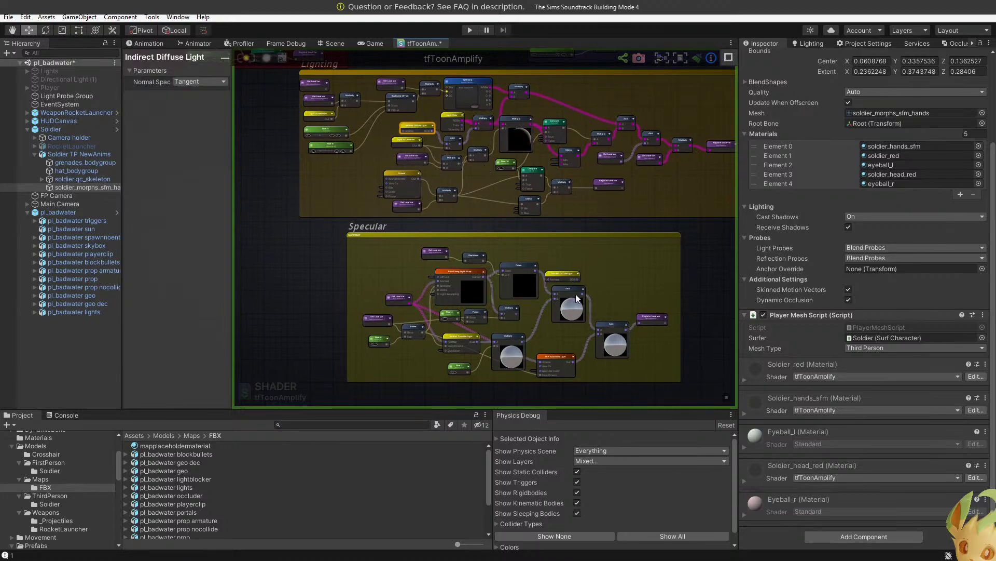
scroll(575, 294, "up", 2)
key("ctrl+v")
scroll(557, 266, "up", 2)
key("Delete")
scroll(466, 159, "down", 4)
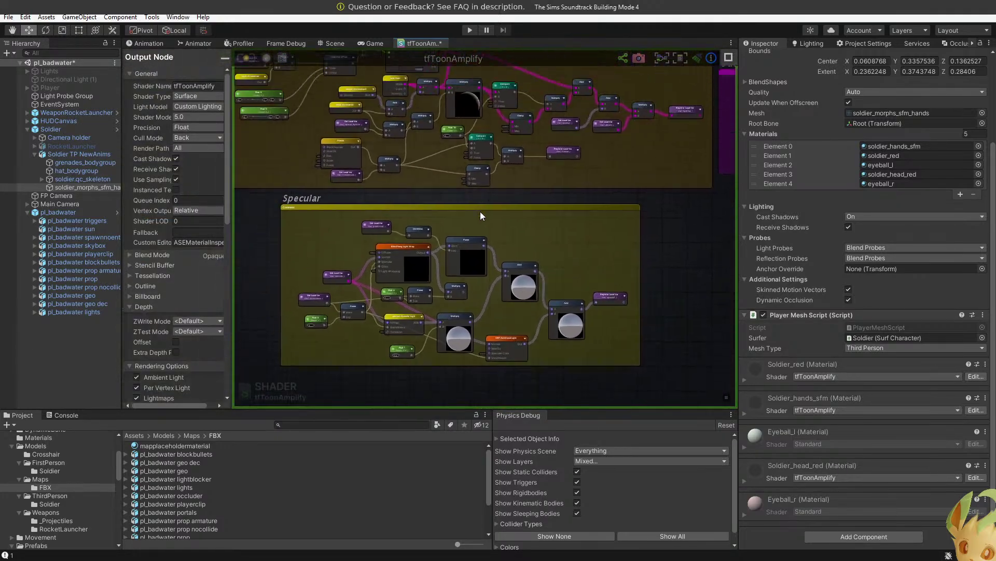
Move the Multiply node that combines Light Color with the Add result slightly lower in the Lighting group, closer to the Add node.
scroll(481, 211, "up", 3)
scroll(467, 243, "up", 3)
left_click_drag(388, 239, 388, 237)
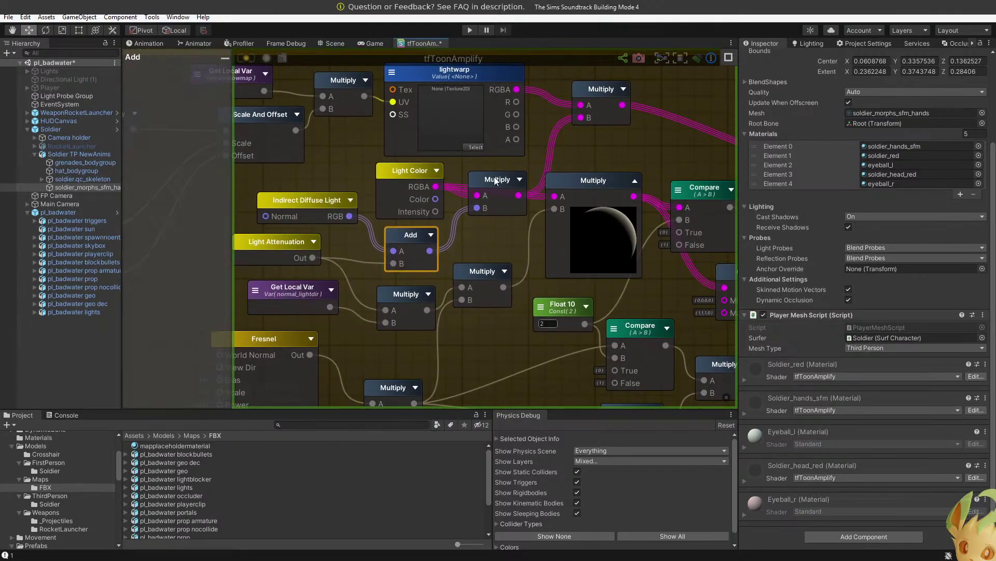
left_click_drag(495, 183, 489, 203)
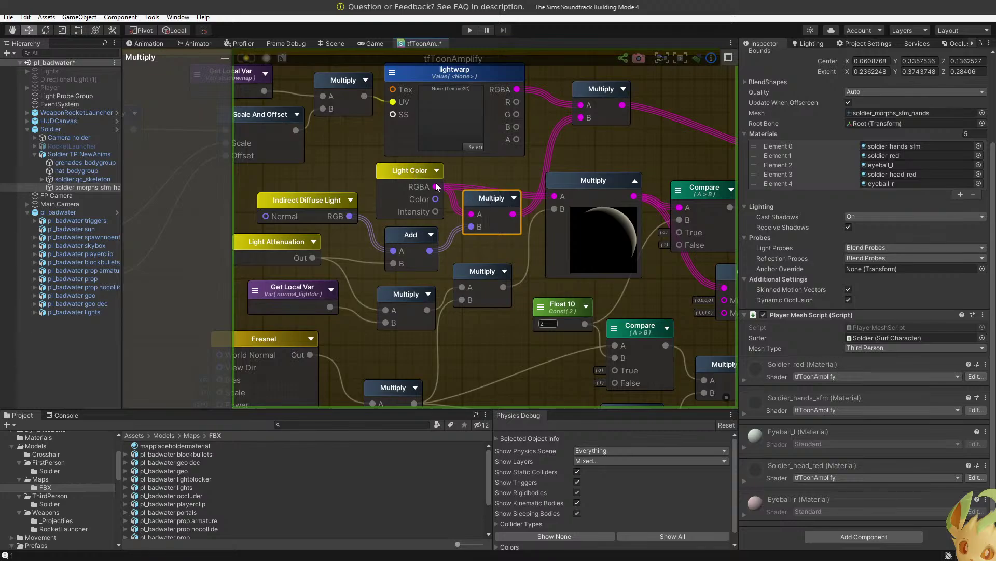
Connect the output of the Lighting group's Add node, fed by Indirect Diffuse Light and Light Attenuation, to Custom Lighting and update the shader.
middle_click_drag(491, 207, 587, 230)
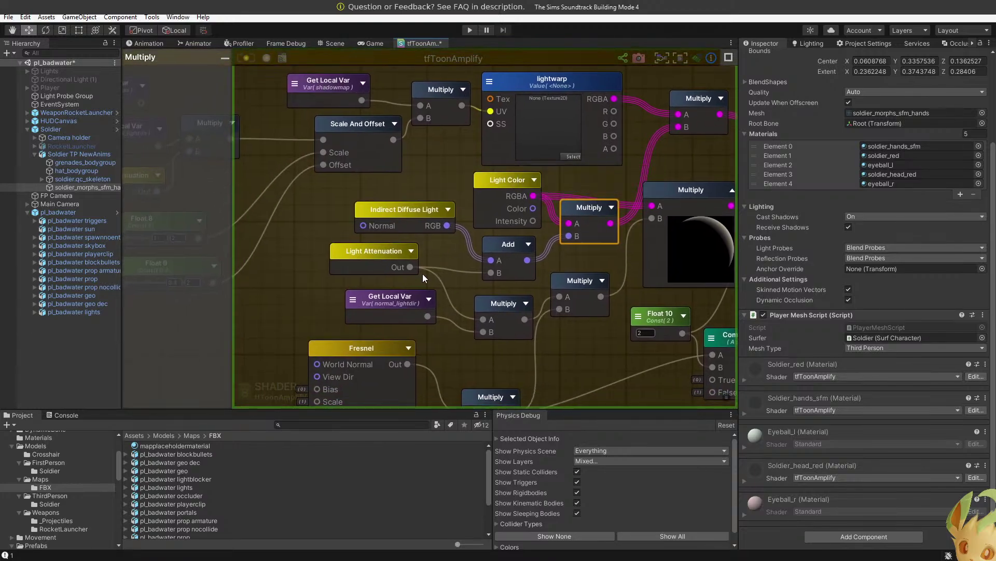
middle_click_drag(439, 252, 386, 272)
middle_click_drag(522, 238, 307, 250)
scroll(519, 239, "down", 5)
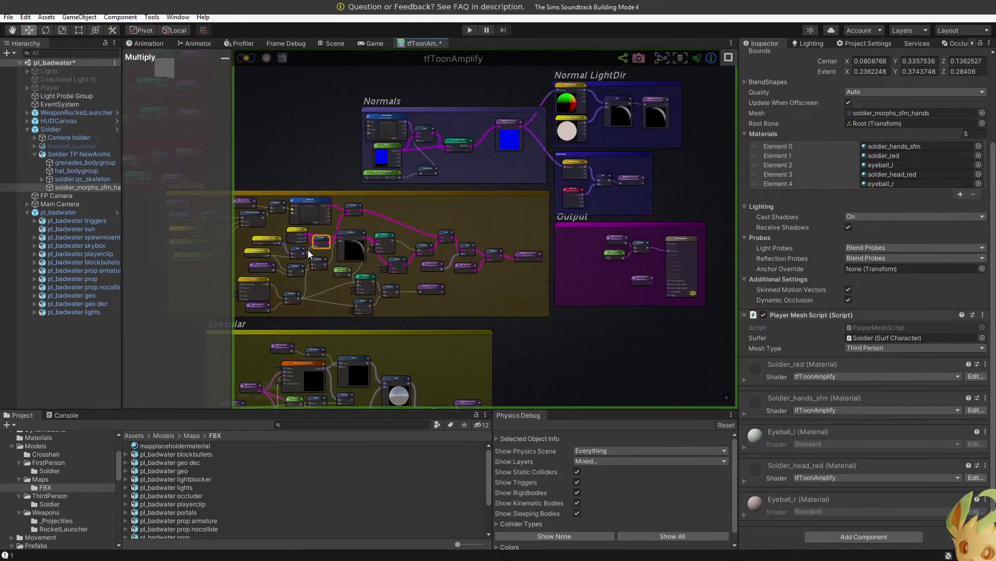
left_click_drag(477, 267, 638, 279)
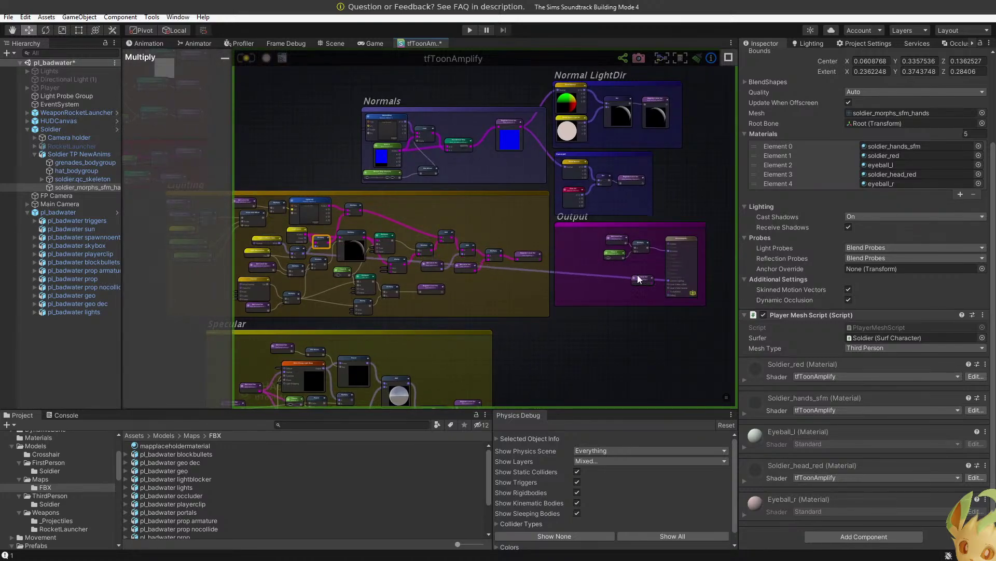
left_click(250, 57)
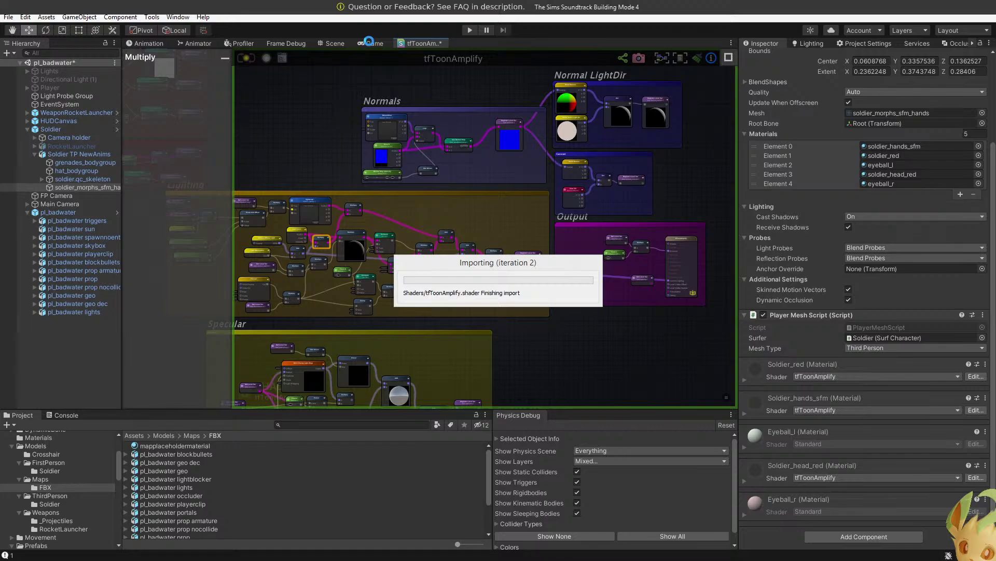
Playtest the updated shader in the Game view, running the third-person soldier around the room to check the lighting on him.
left_click(369, 43)
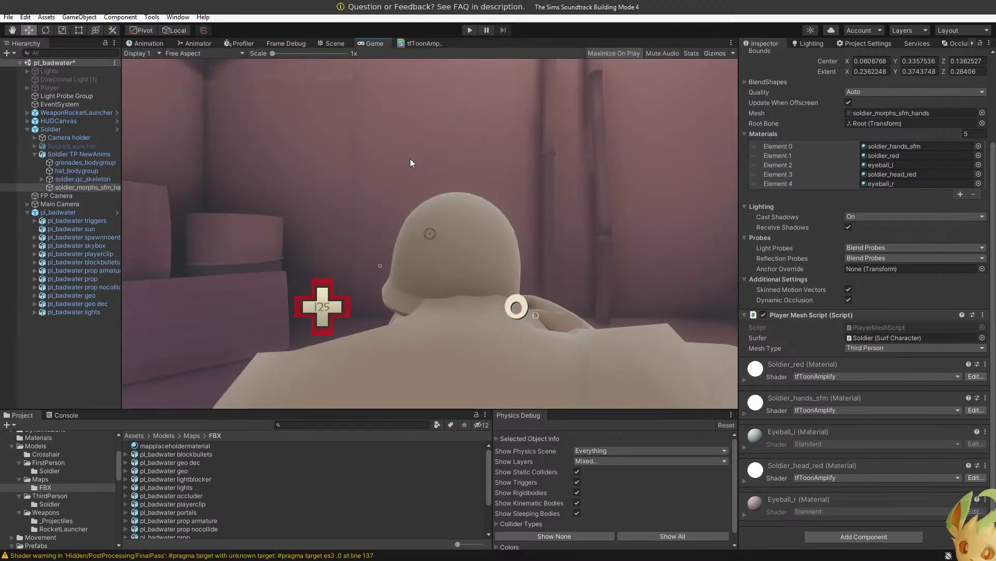
left_click(468, 29)
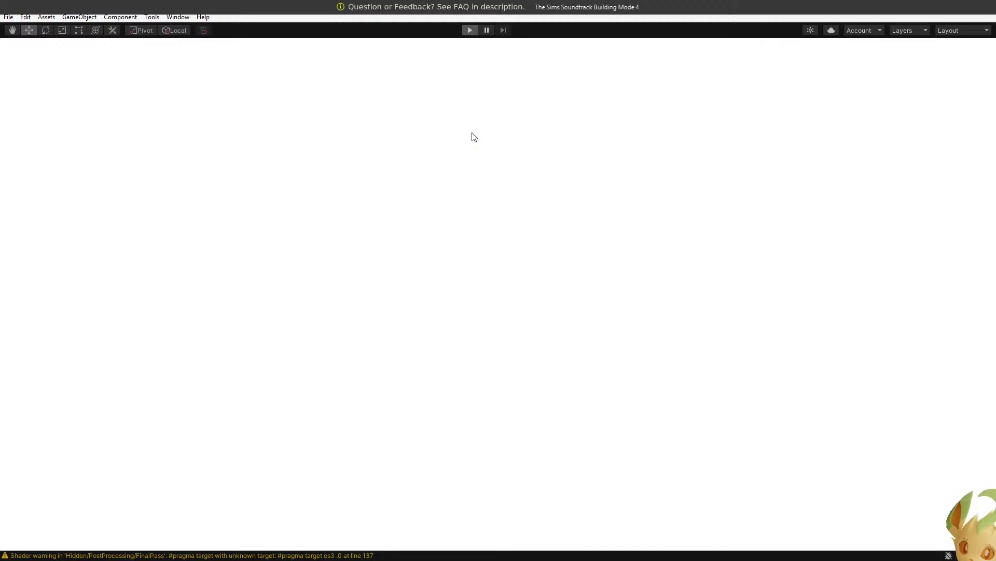
scroll(499, 304, "down", 5)
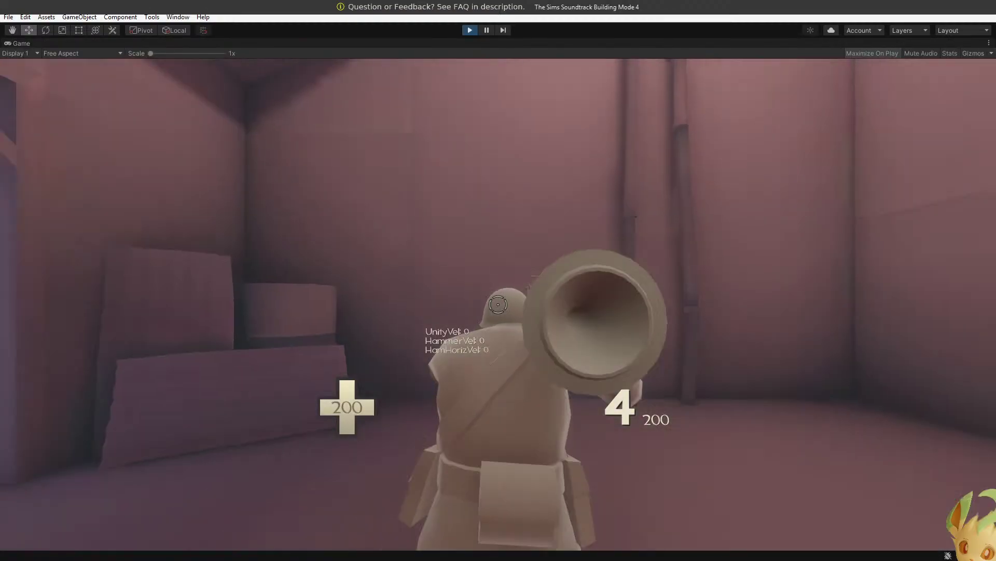
key("w")
key("w")
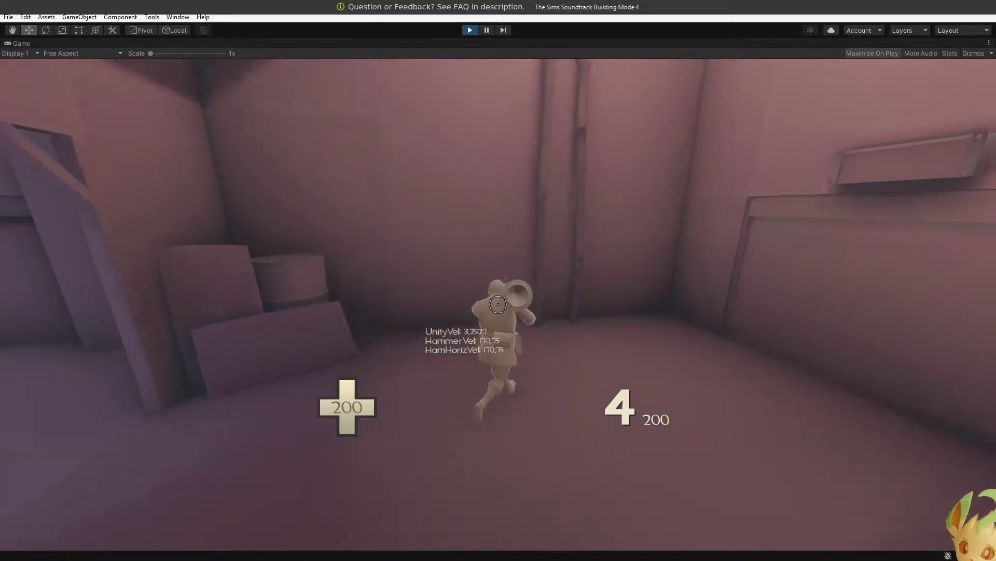
key("alt+Tab")
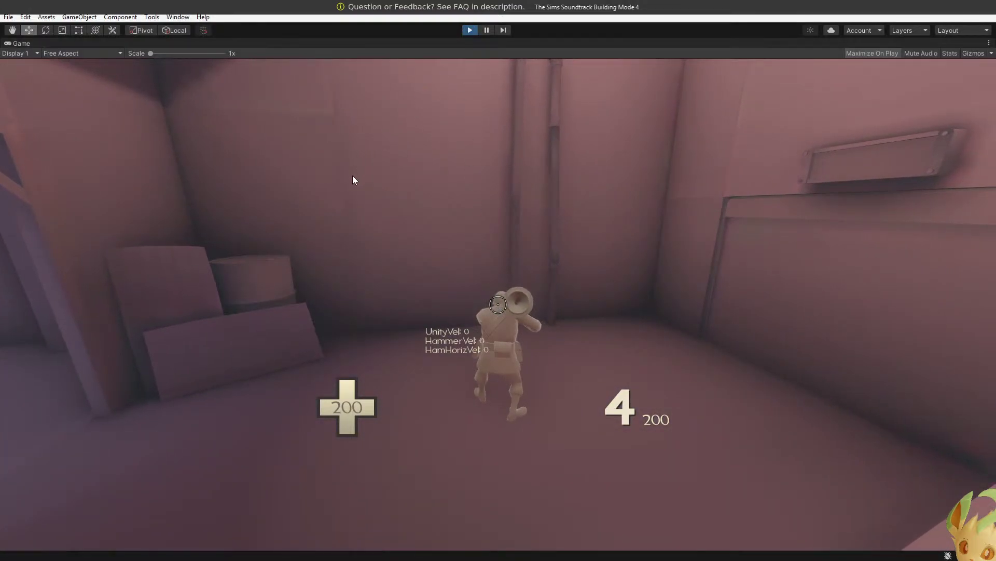
left_click(470, 31)
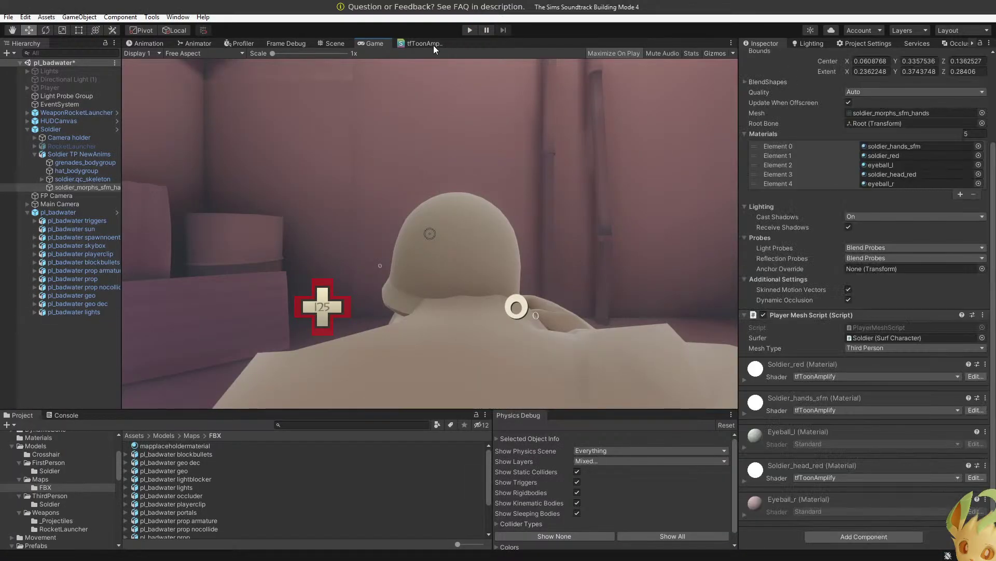
Try driving Custom Lighting from the Lighting group's Multiply node that combines Light Color with the Add result, and run the game.
left_click(421, 44)
scroll(465, 198, "up", 5)
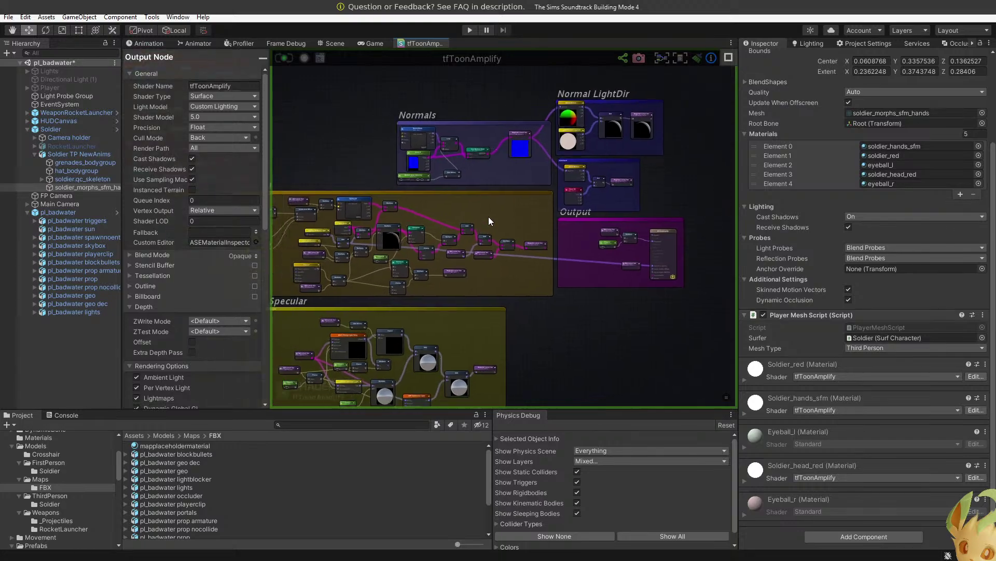
scroll(388, 222, "down", 6)
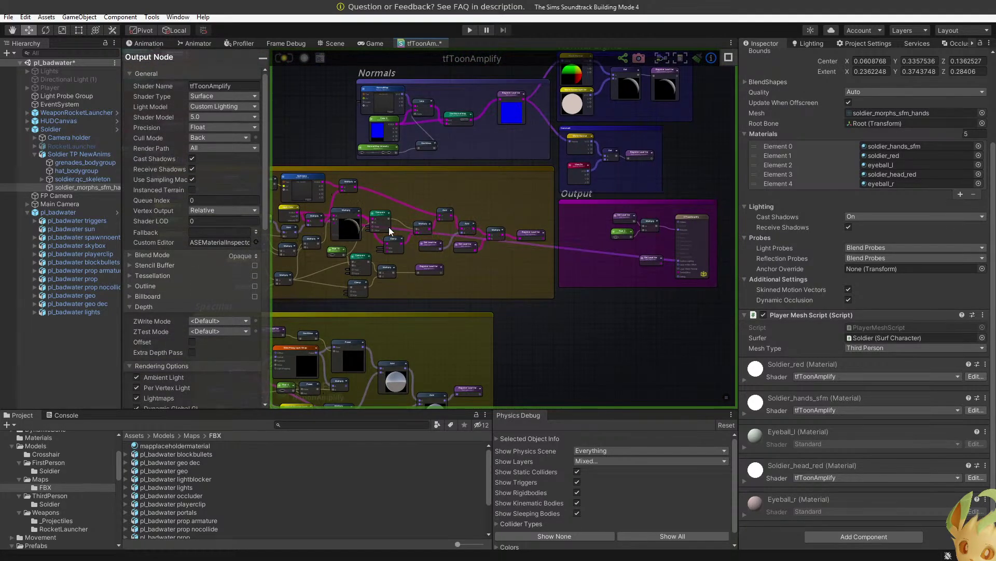
scroll(547, 223, "up", 3)
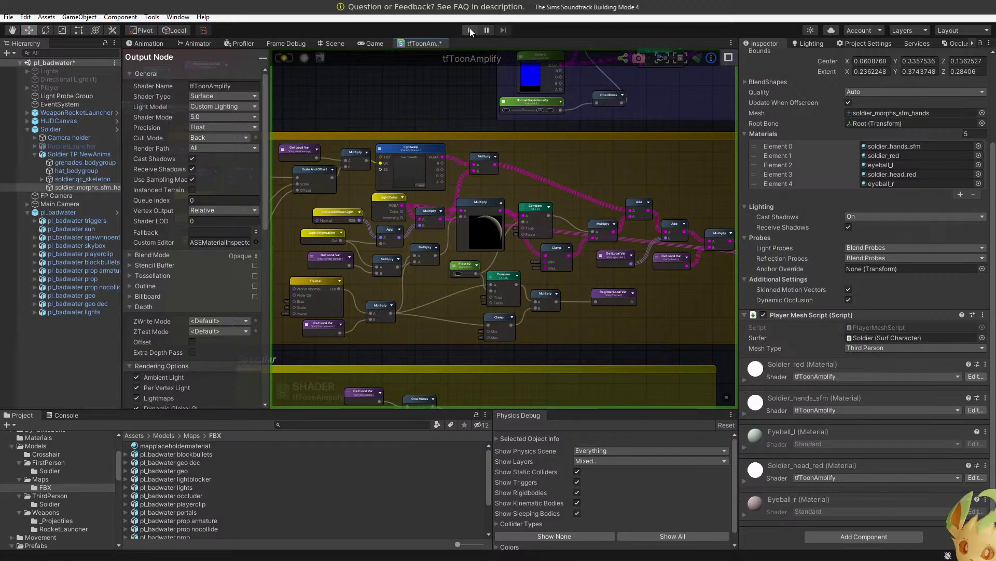
left_click(469, 29)
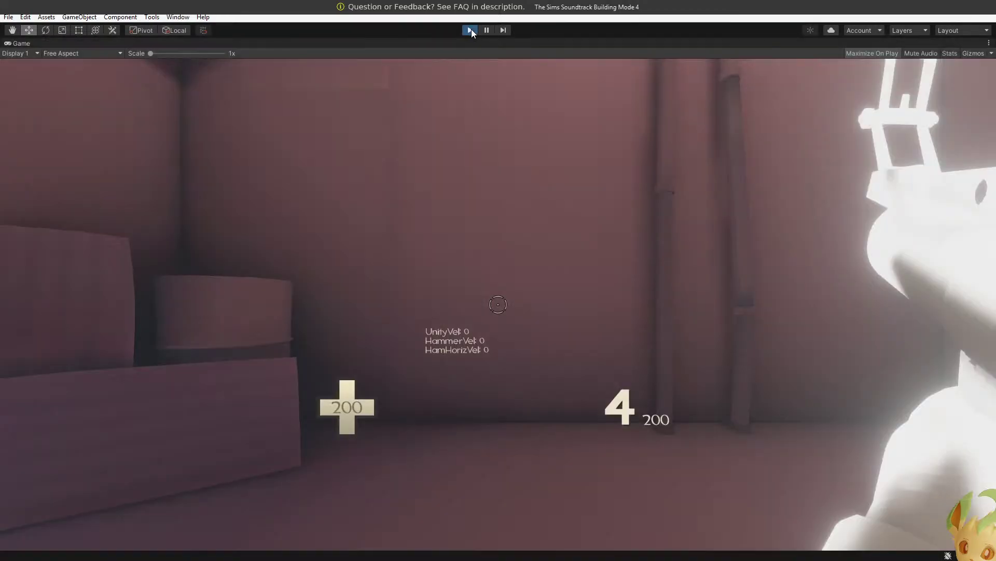
left_click(469, 29)
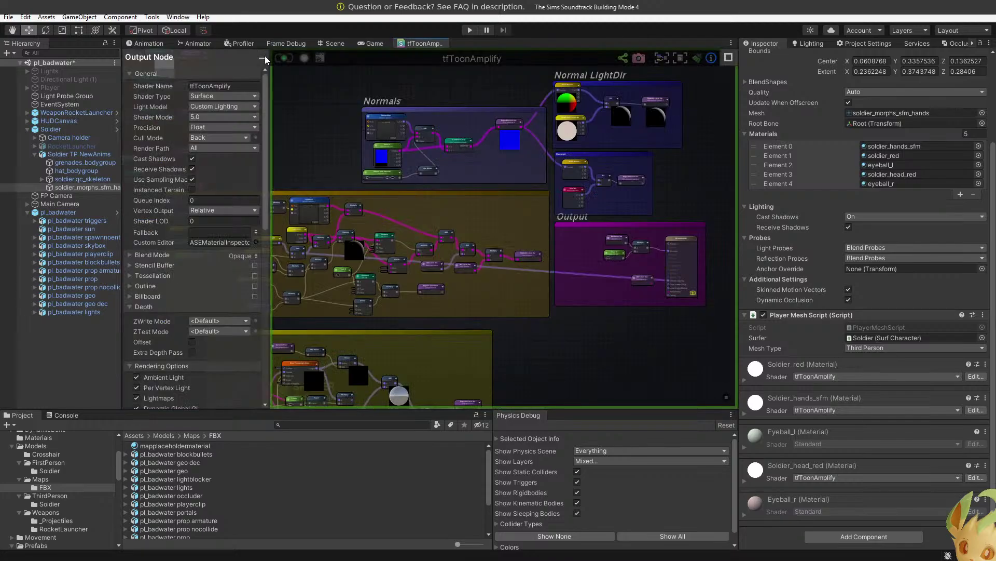
Update the shader and playtest again, running the soldier through the doorway and back to compare his shading between the two rooms.
left_click(285, 57)
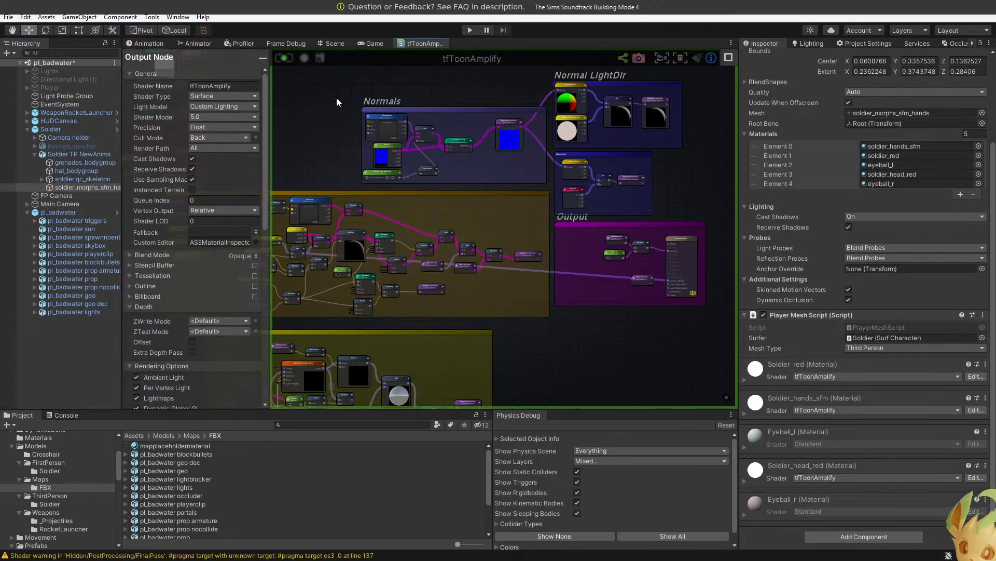
left_click(469, 30)
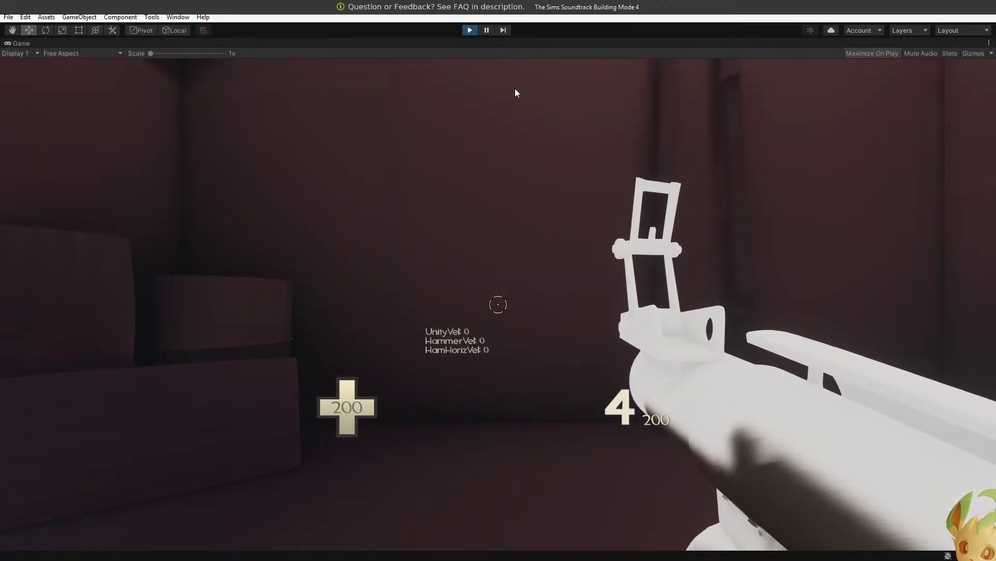
key("w")
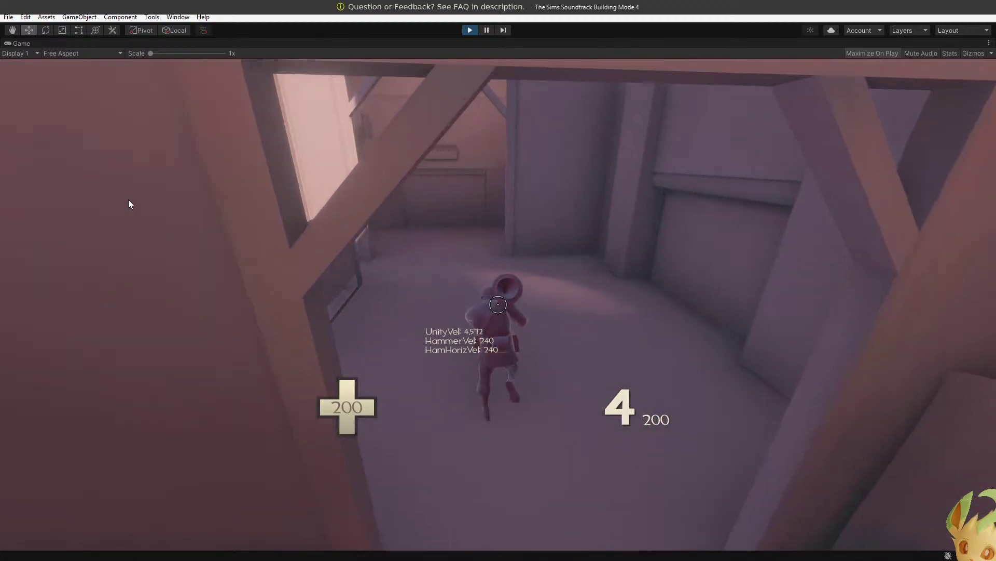
key("w")
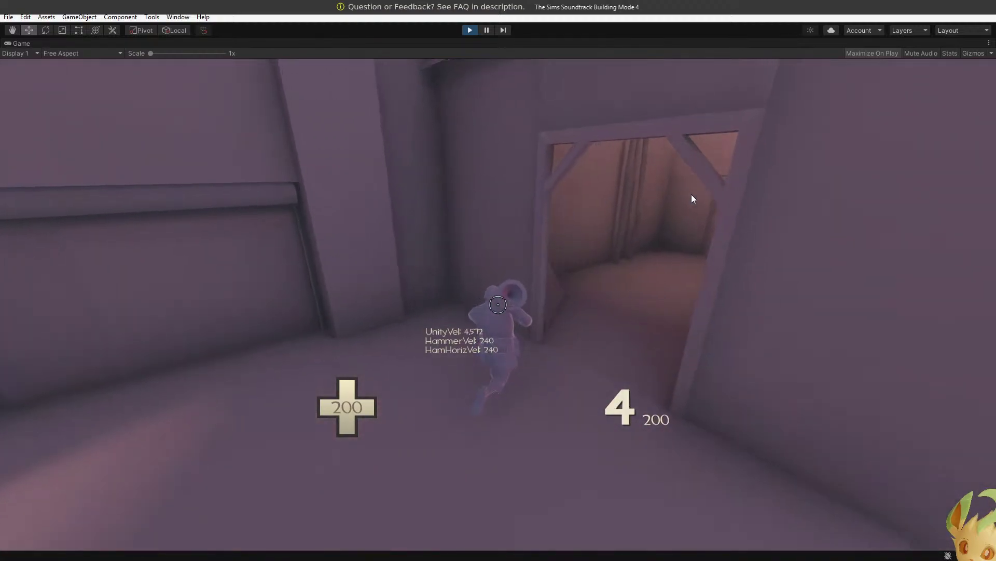
key("w")
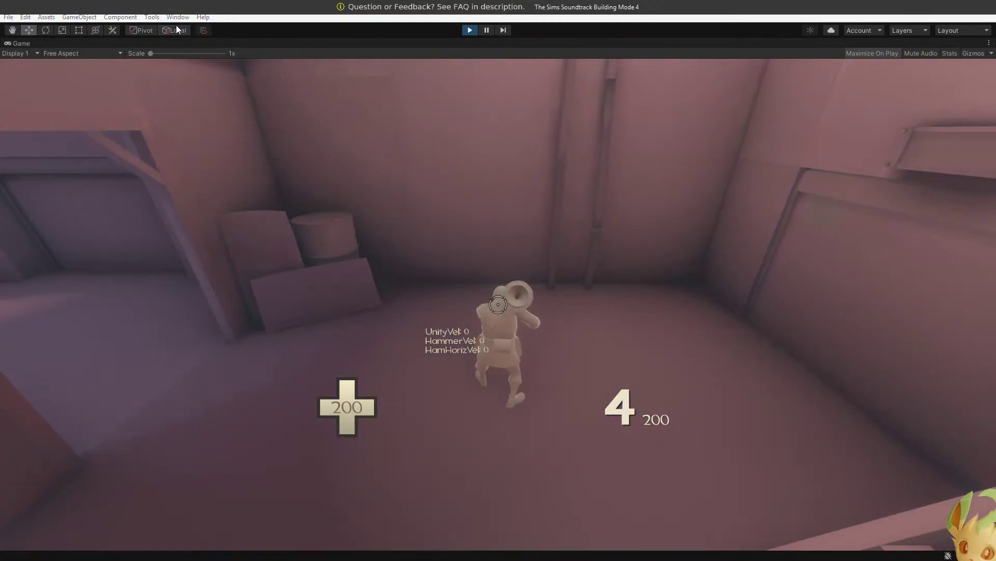
key("Escape")
key("ctrl+p")
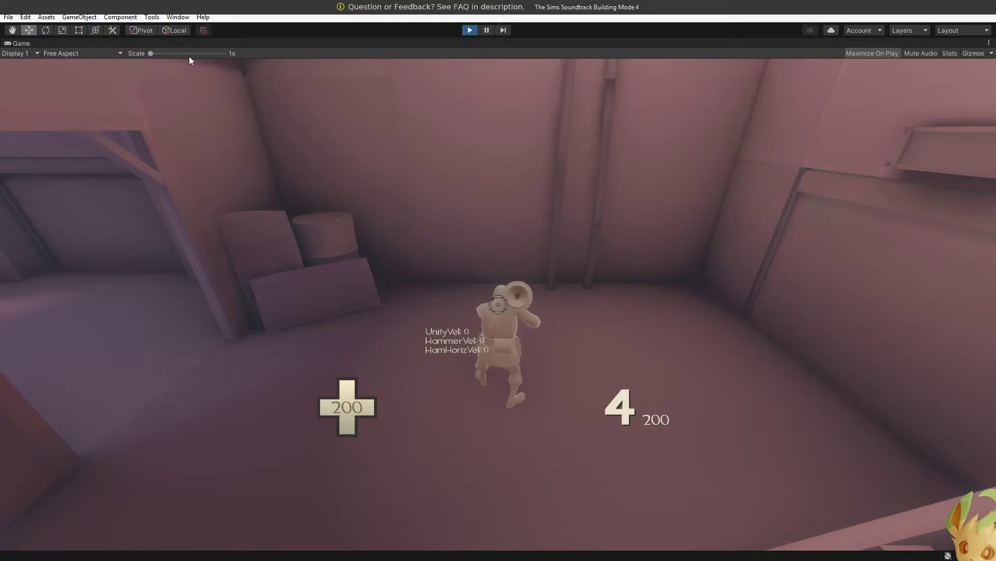
left_click(343, 45)
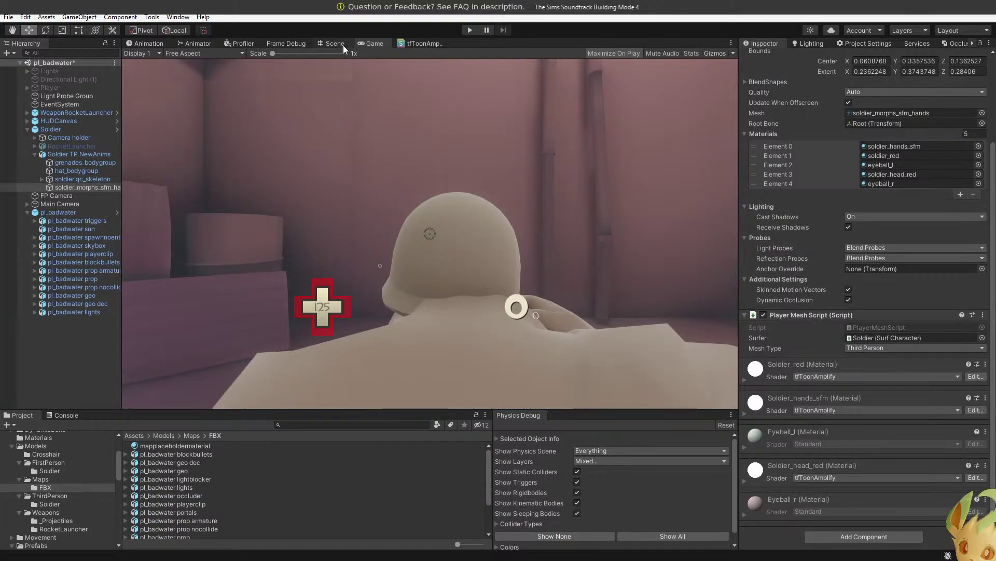
Examine the Lighting group in the tfToonAmplify graph, around the Light Color, Indirect Diffuse Light and Light Attenuation nodes.
left_click(423, 43)
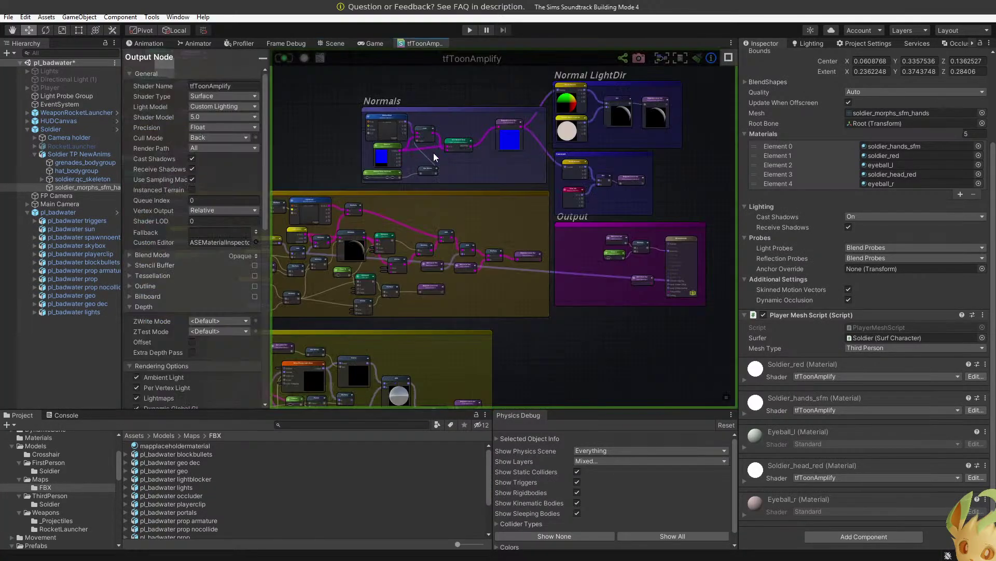
middle_click_drag(412, 239, 545, 193)
scroll(517, 183, "up", 5)
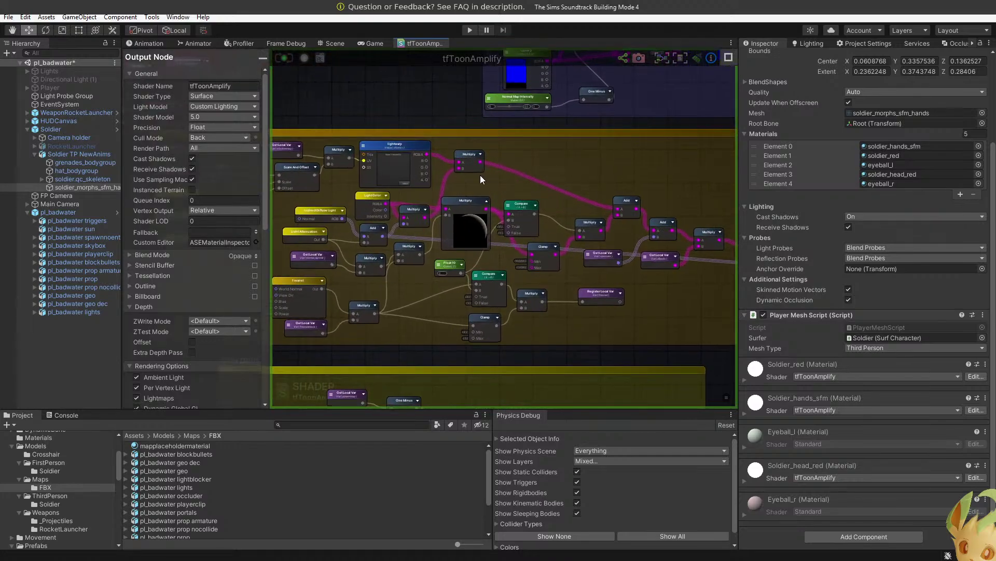
Connect the Light Color Multiply node's output to Custom Lighting on the output node and recompile the tfToonAmplify shader.
middle_click_drag(461, 164, 584, 193)
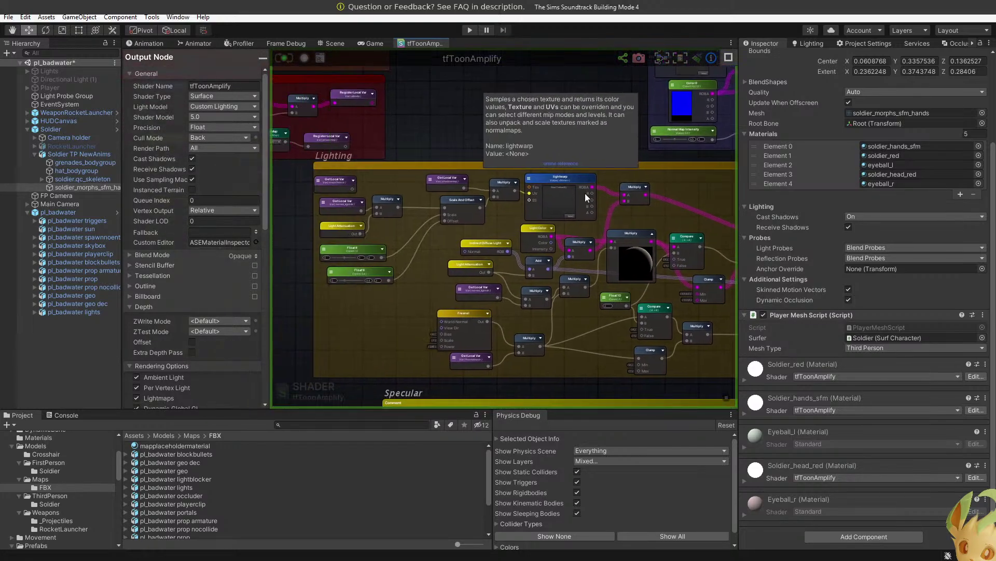
scroll(585, 193, "up", 3)
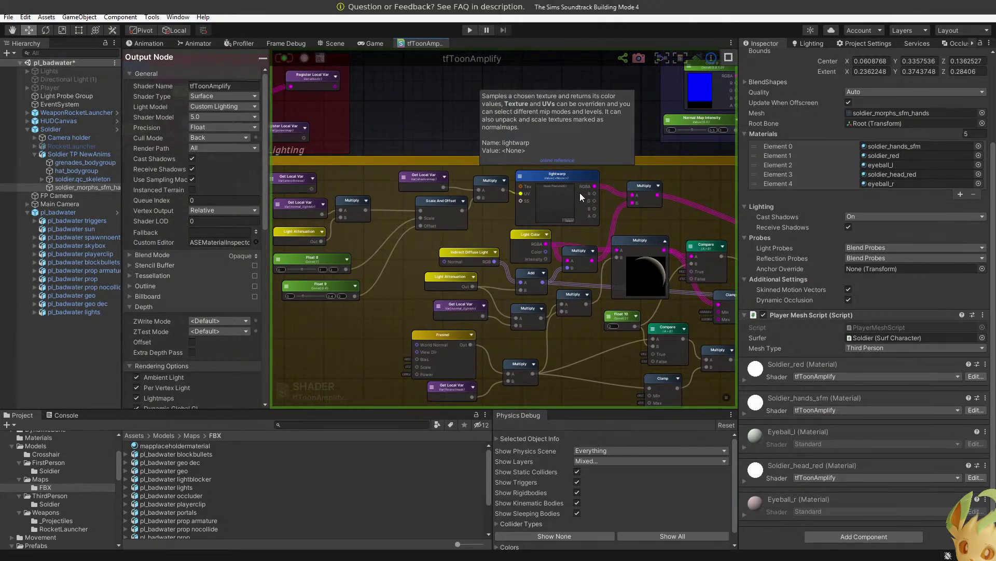
scroll(593, 193, "down", 5)
middle_click_drag(655, 205, 408, 228)
scroll(408, 227, "up", 7)
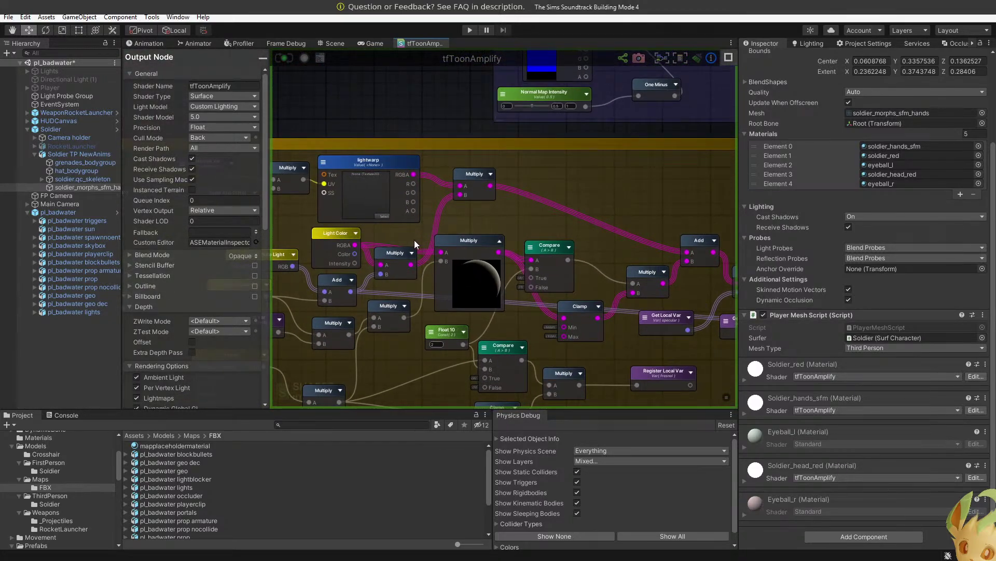
scroll(414, 240, "down", 6)
middle_click_drag(414, 240, 349, 247)
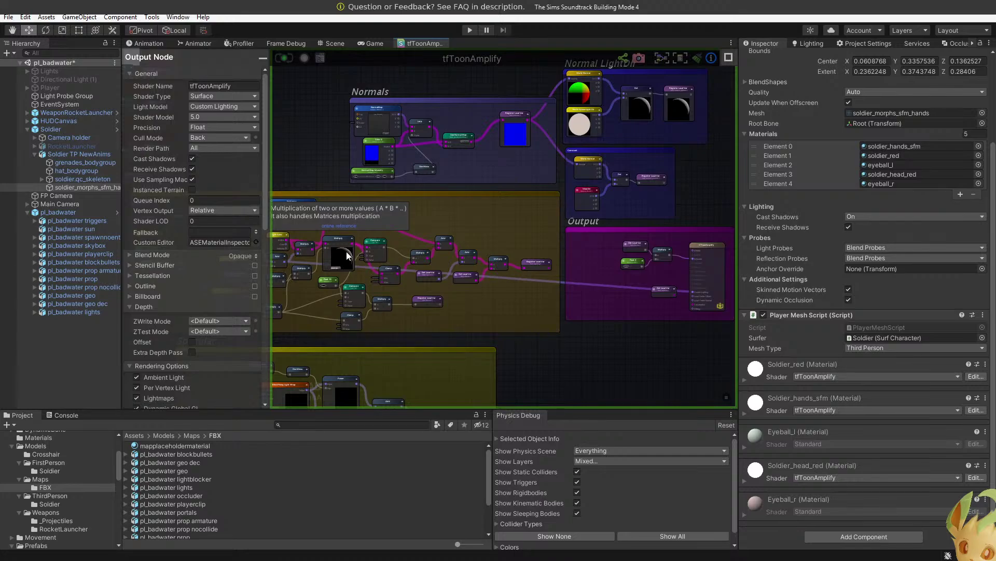
left_click_drag(311, 249, 705, 291)
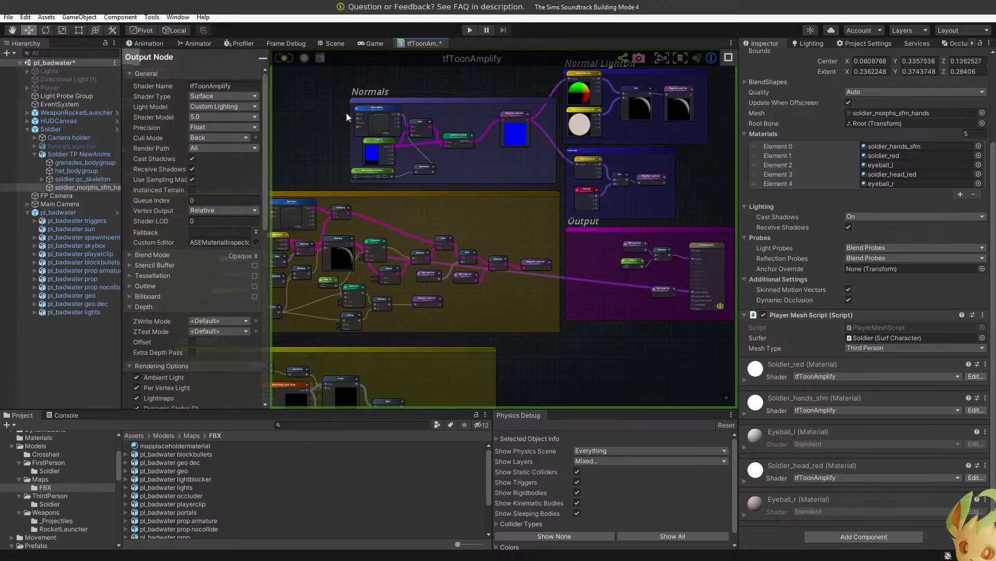
middle_click_drag(346, 113, 427, 120)
left_click(289, 59)
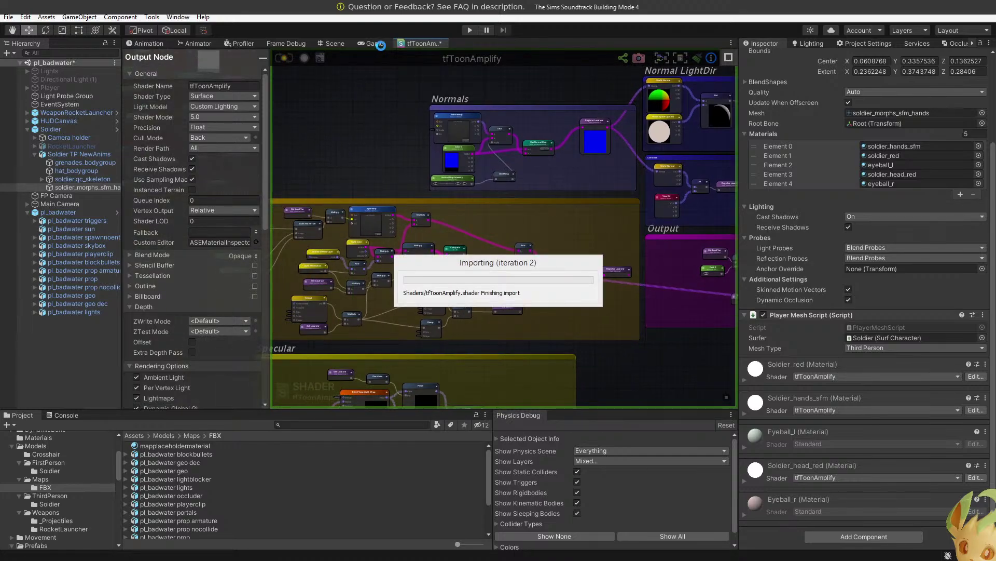
Play-test the scene, walking the soldier through the rooms to examine the light color shading, and stop the game.
left_click(374, 43)
left_click(469, 30)
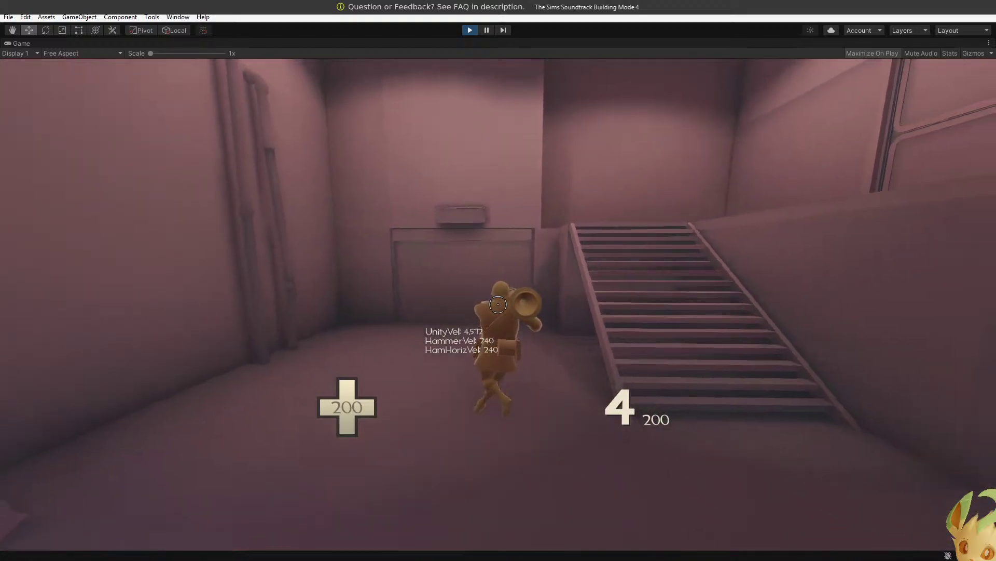
key("w")
key("w")
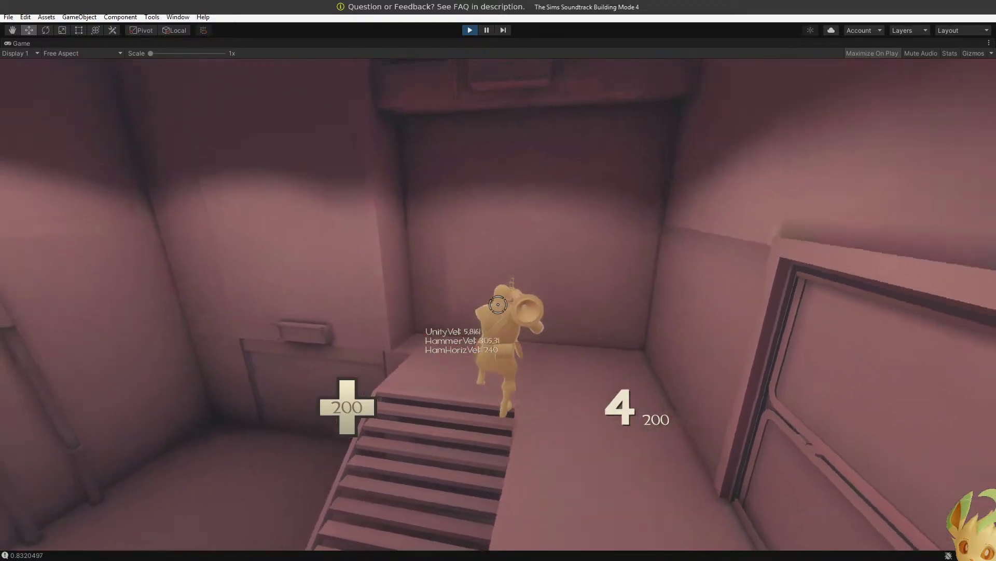
key("w")
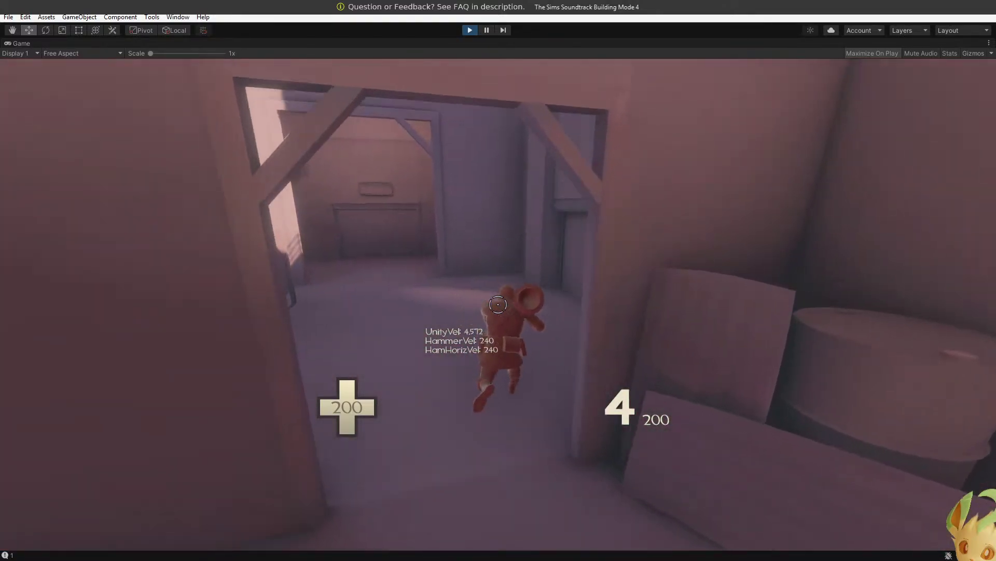
key("w")
key("Escape")
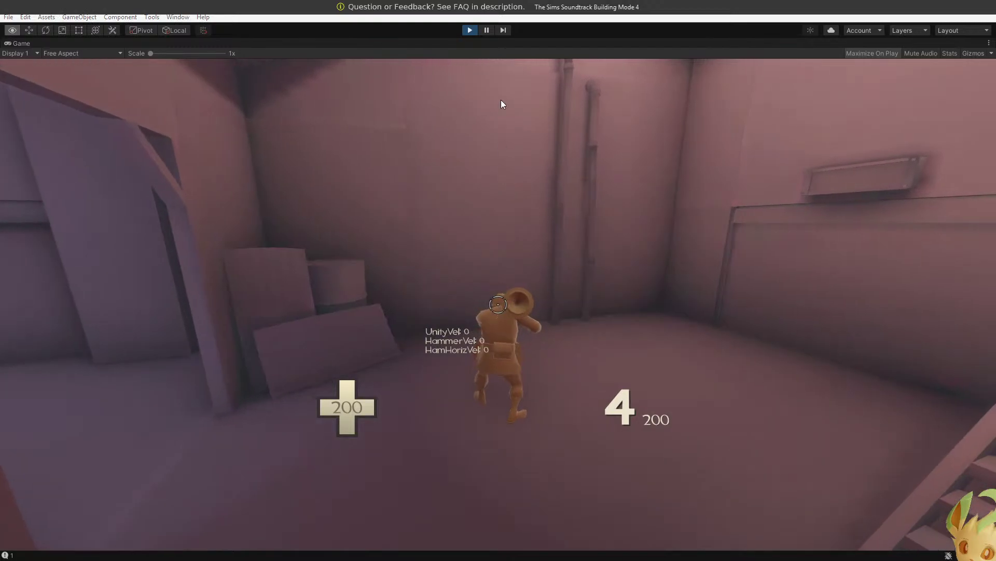
left_click(470, 31)
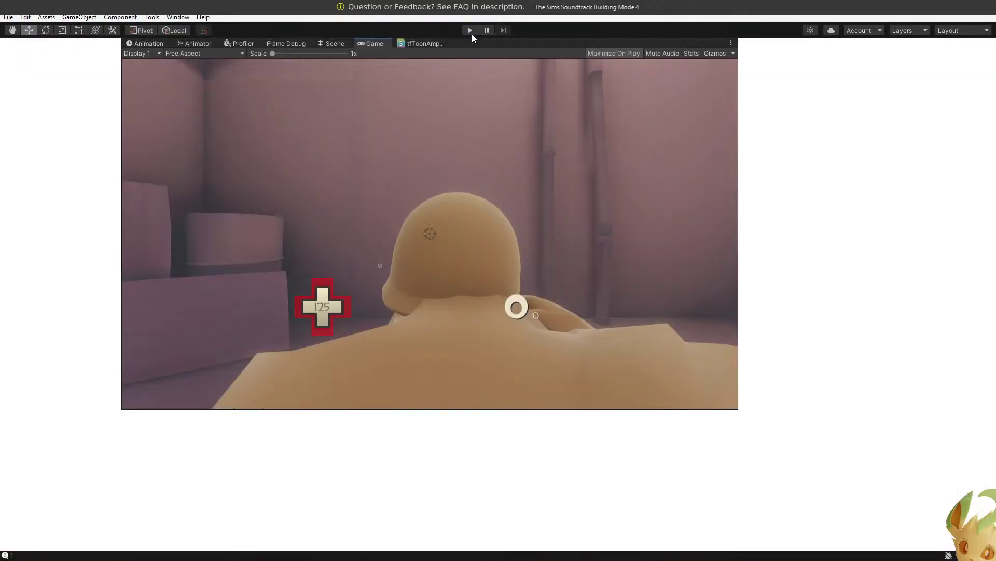
Connect the output of the Multiply node after lightwarp to Custom Lighting and recompile the shader.
left_click(436, 44)
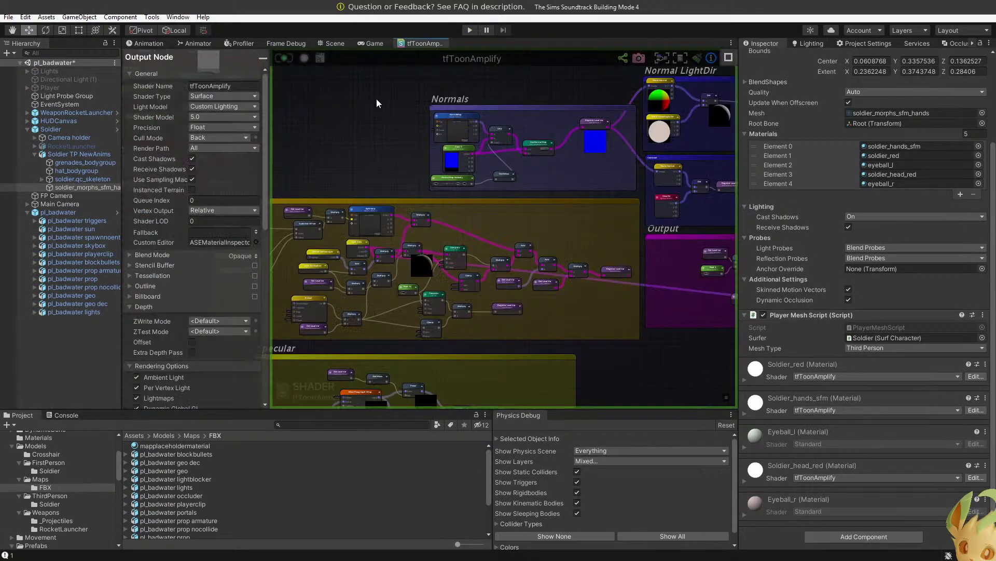
scroll(400, 211, "up", 5)
scroll(415, 233, "down", 6)
middle_click_drag(490, 236, 389, 242)
scroll(409, 244, "down", 1)
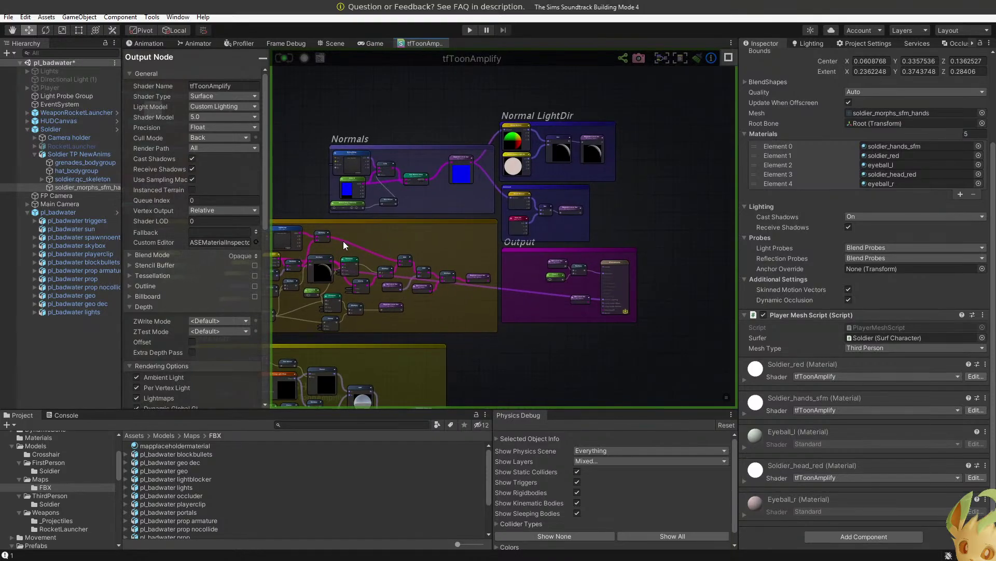
left_click_drag(332, 237, 602, 300)
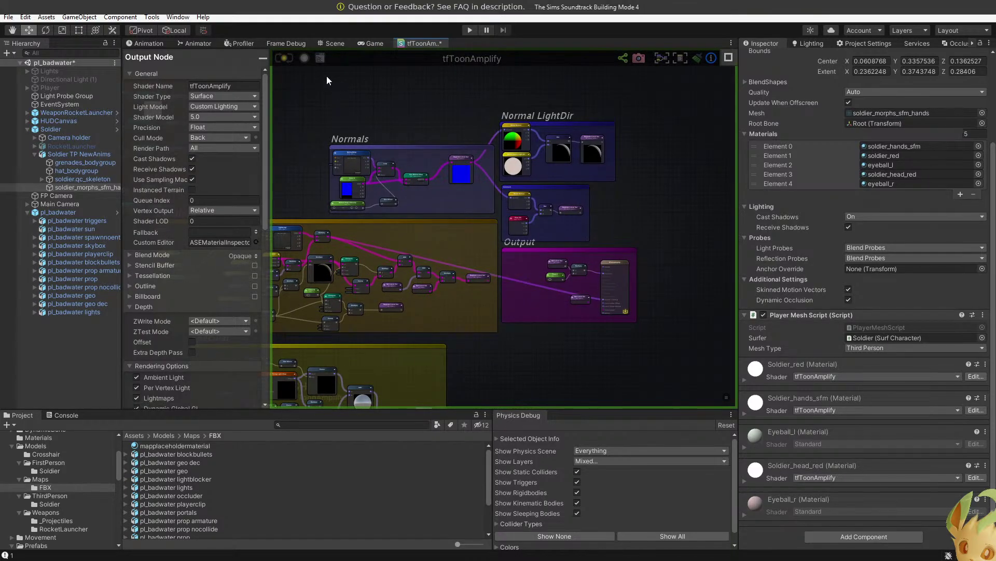
left_click(284, 58)
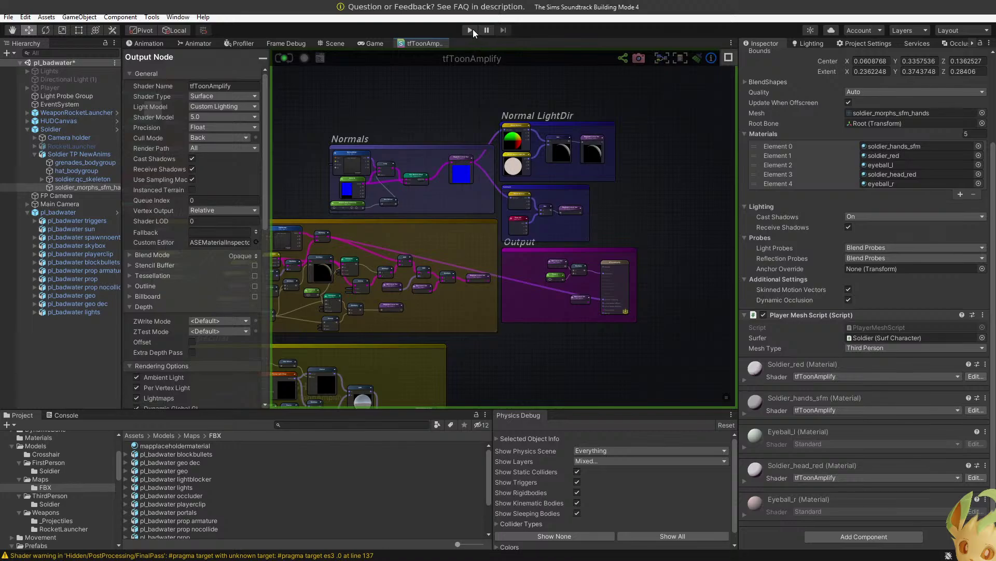
Run the game in third person to examine the soldier's lightwarp shading in different rooms, and stop it.
middle_click_drag(301, 211, 427, 182)
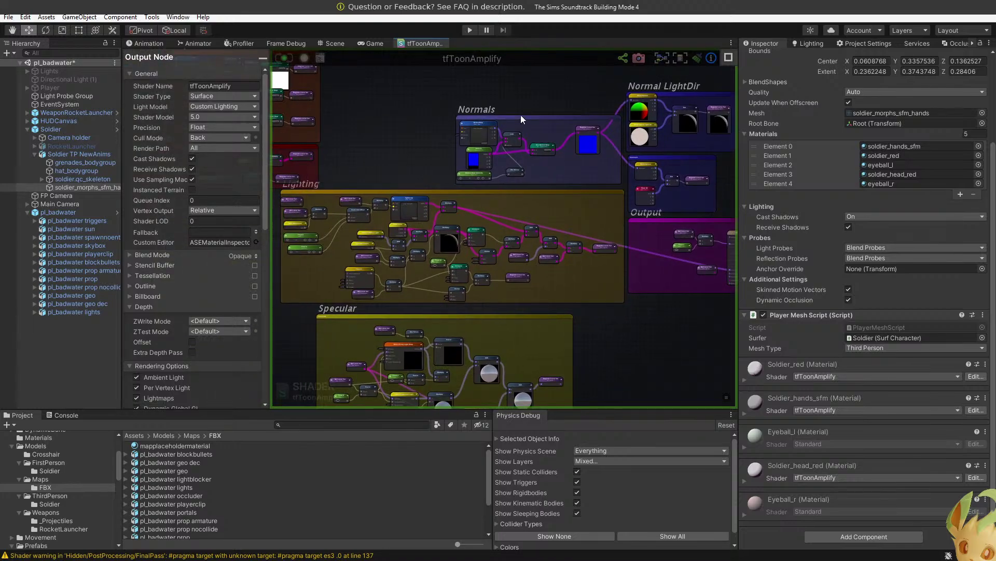
middle_click_drag(521, 114, 472, 128)
left_click(368, 43)
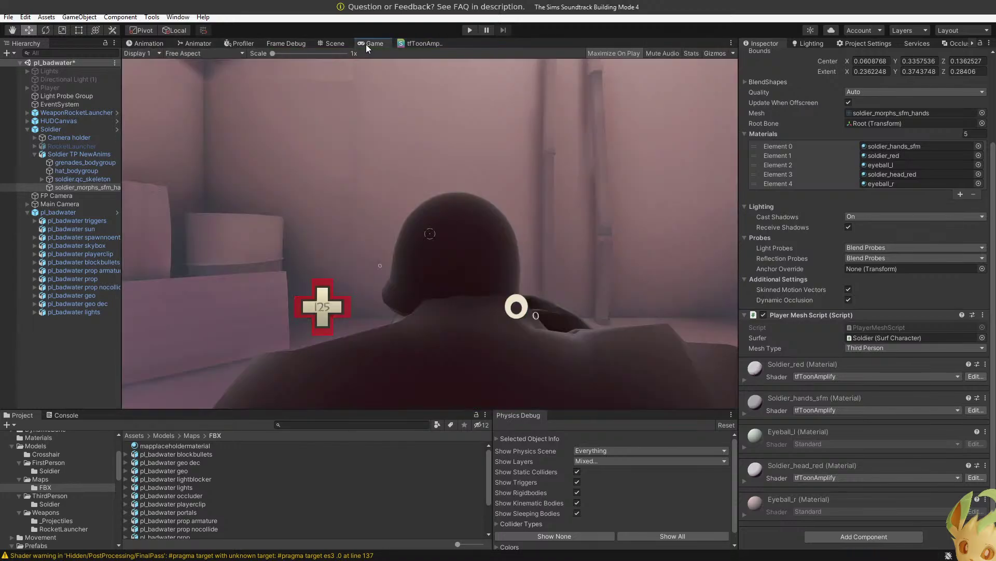
left_click(470, 31)
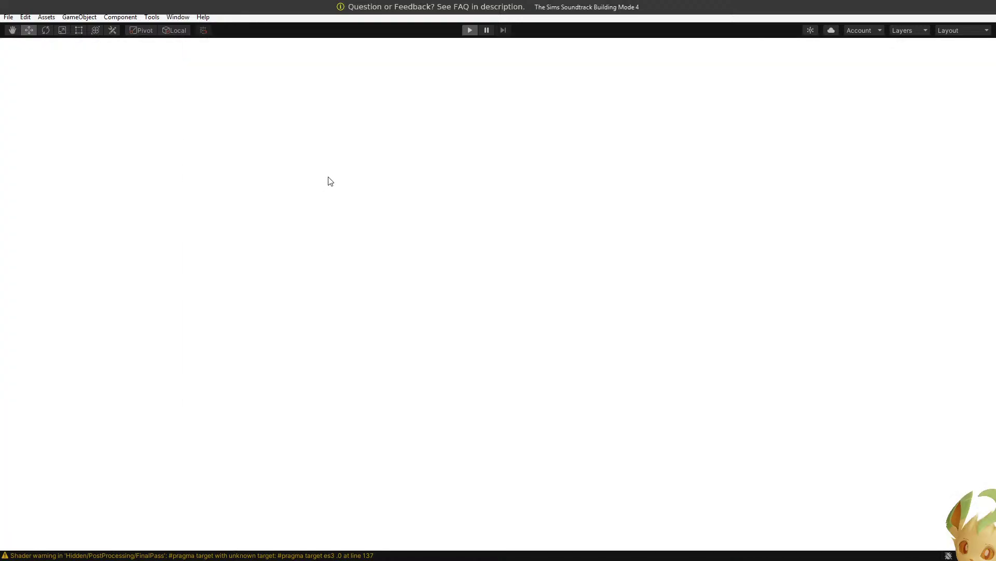
key("s")
key("v")
key("w")
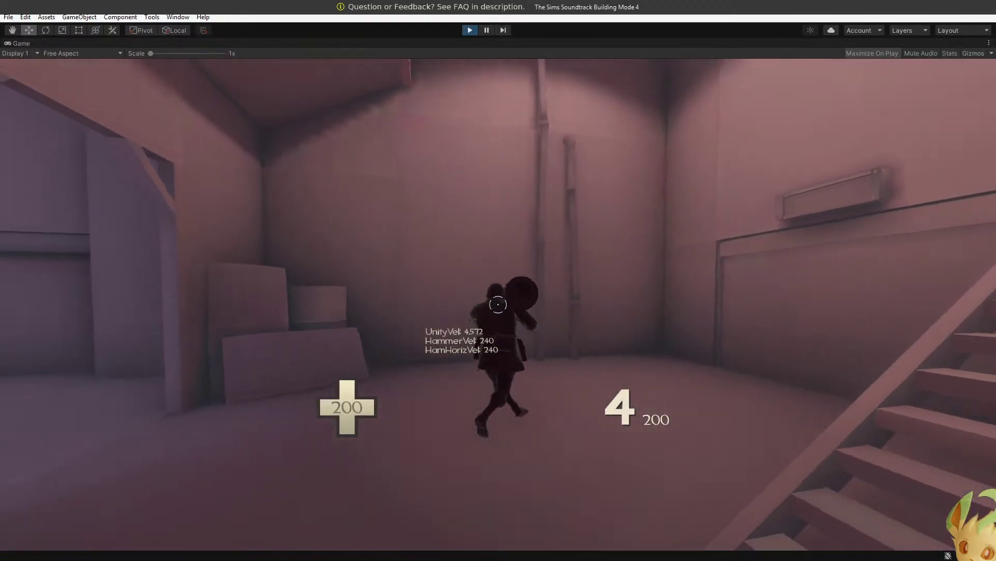
key("w")
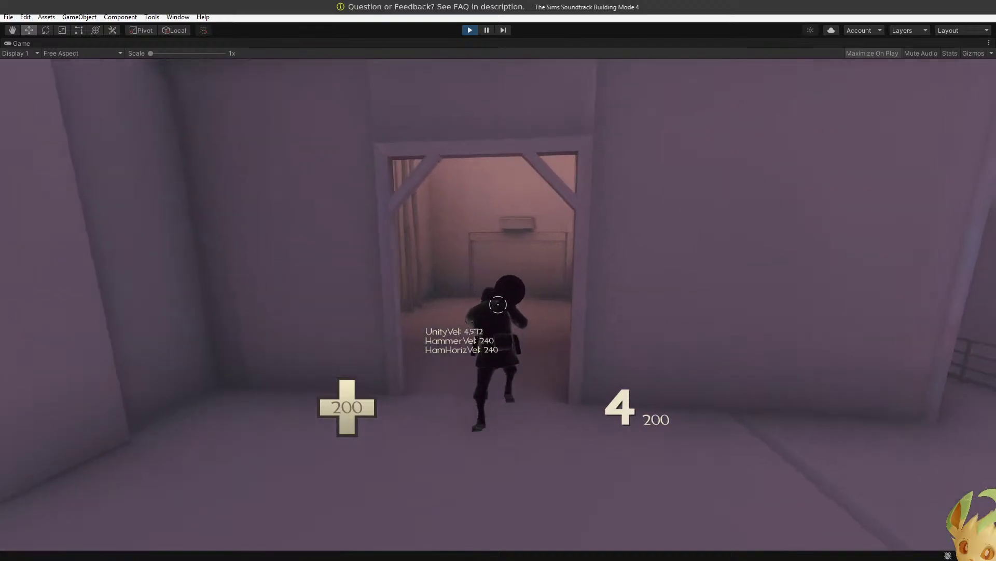
key("w")
key("alt+Tab")
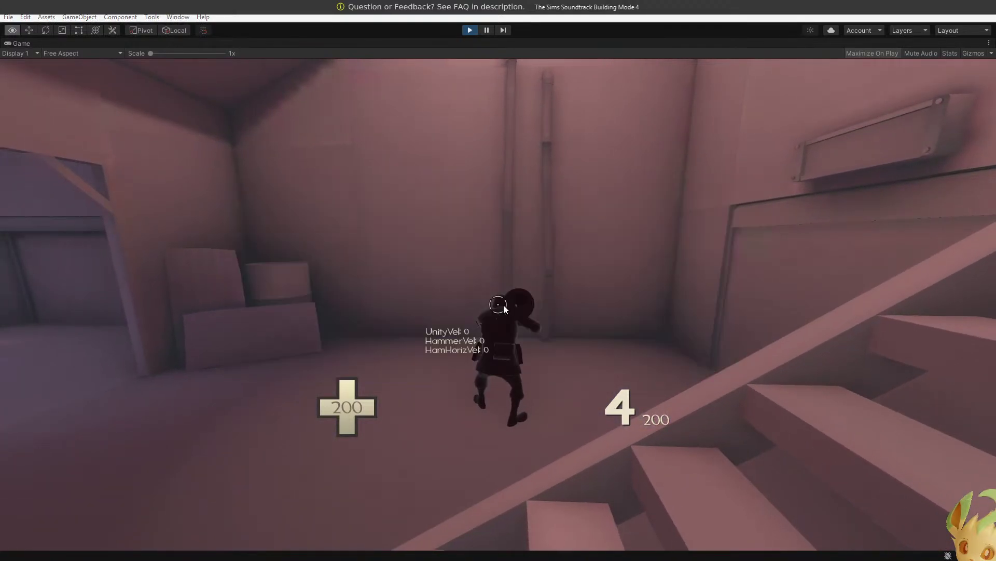
left_click(468, 31)
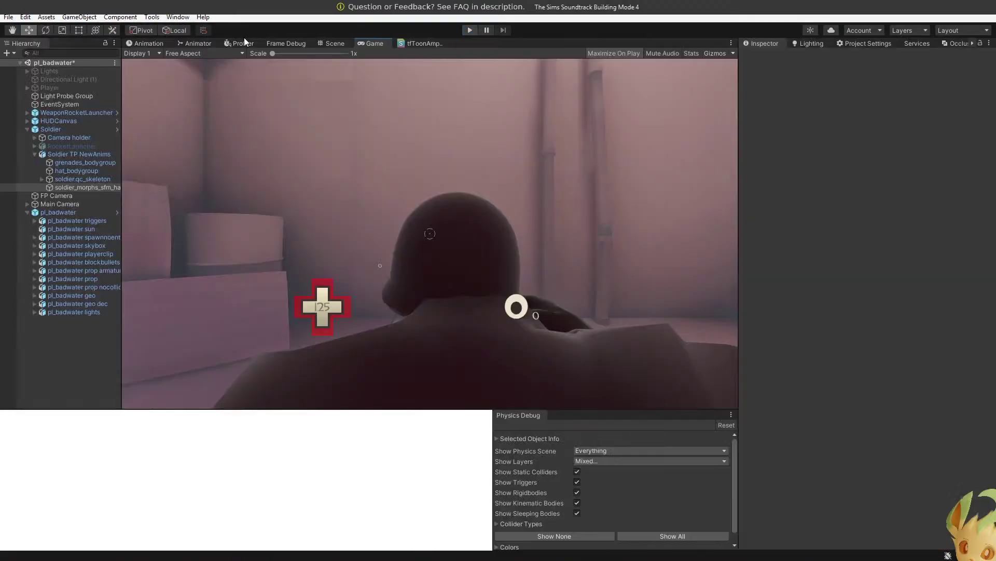
Connect Light Attenuation directly to input B of the Light Color Multiply node, and reposition the Multiply and Light Color nodes.
left_click(425, 43)
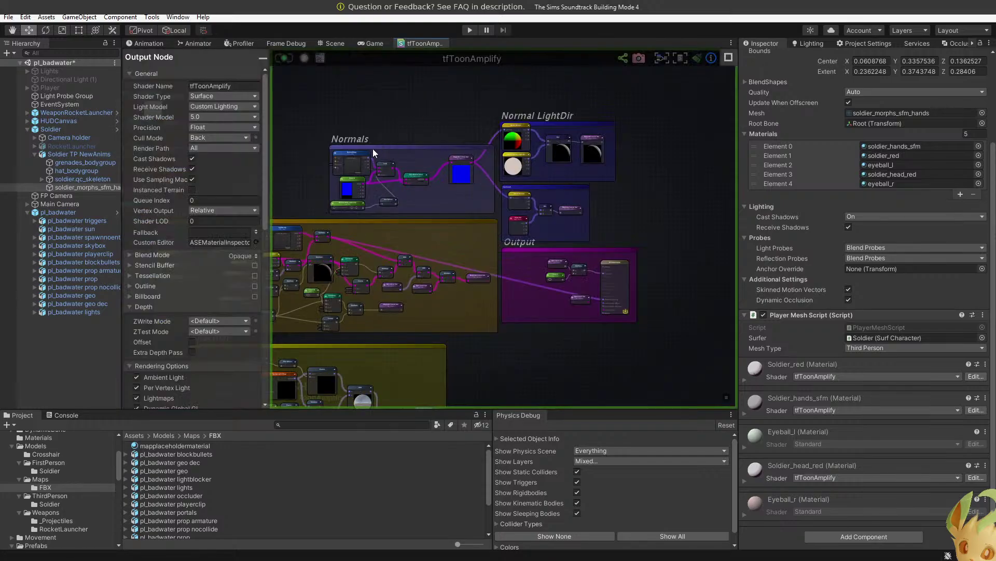
scroll(419, 241, "up", 5)
left_click(381, 229)
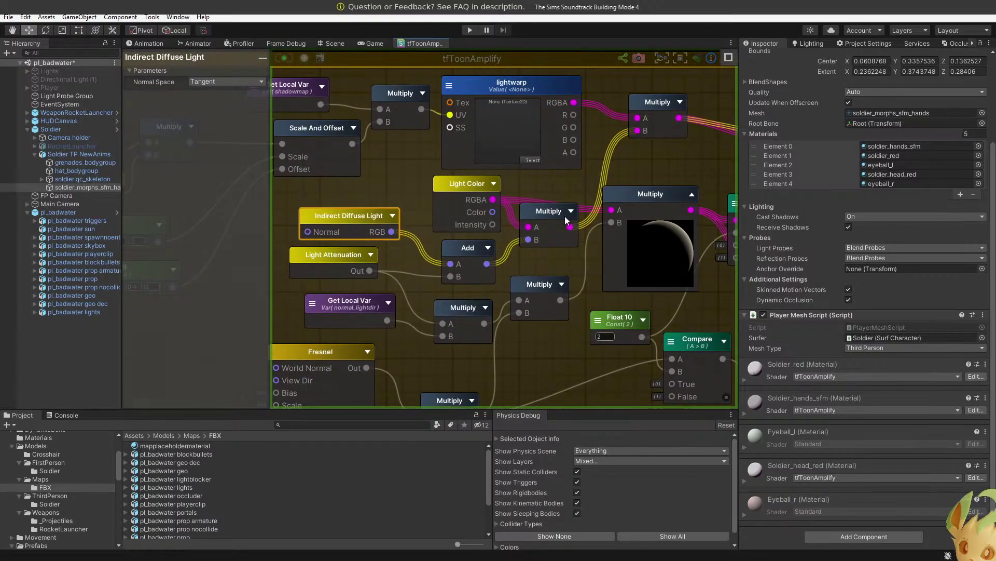
scroll(569, 132, "down", 4)
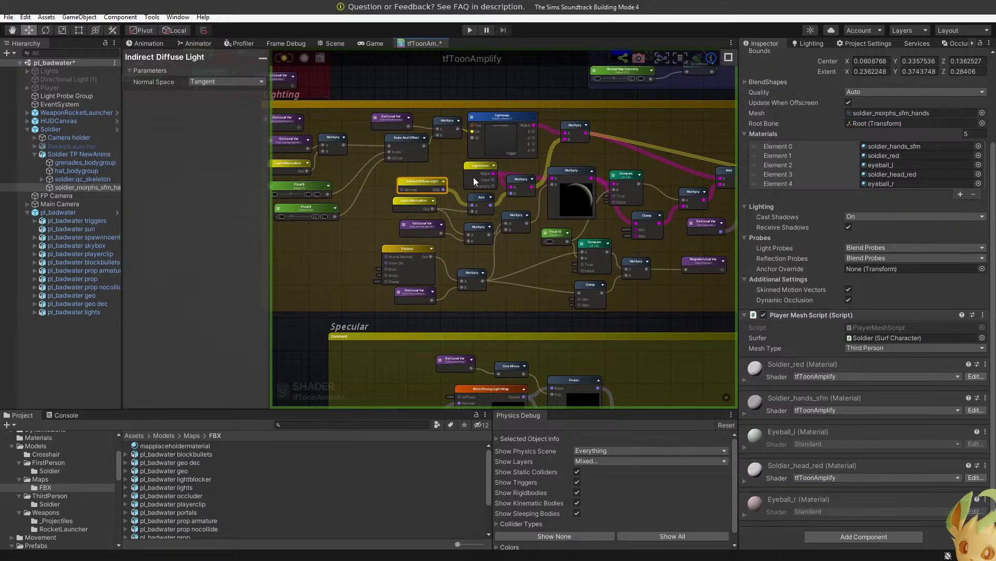
scroll(439, 224, "up", 4)
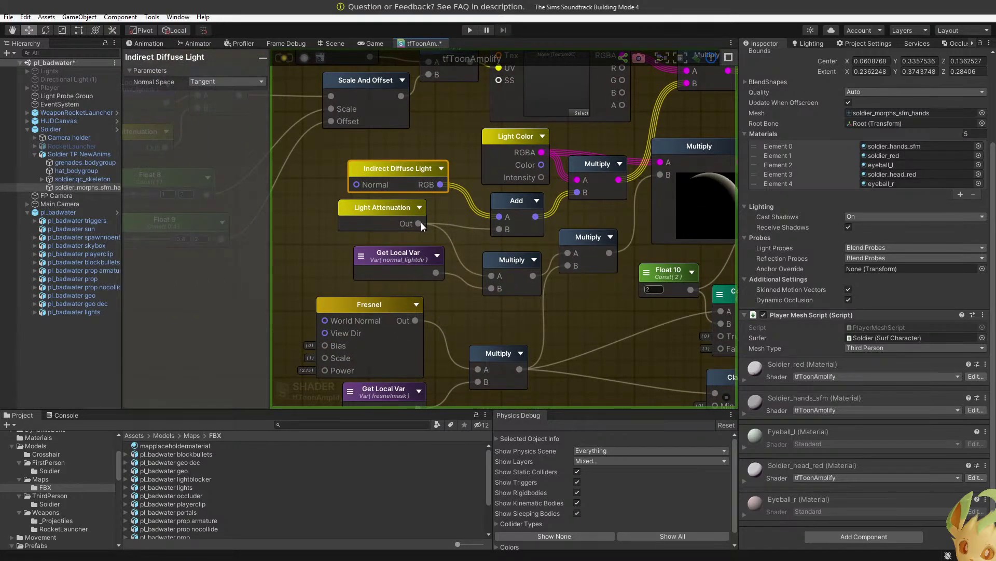
middle_click_drag(421, 222, 356, 248)
left_click_drag(356, 248, 512, 220)
middle_click_drag(521, 229, 493, 255)
left_click_drag(496, 220, 447, 210)
left_click_drag(428, 192, 352, 183)
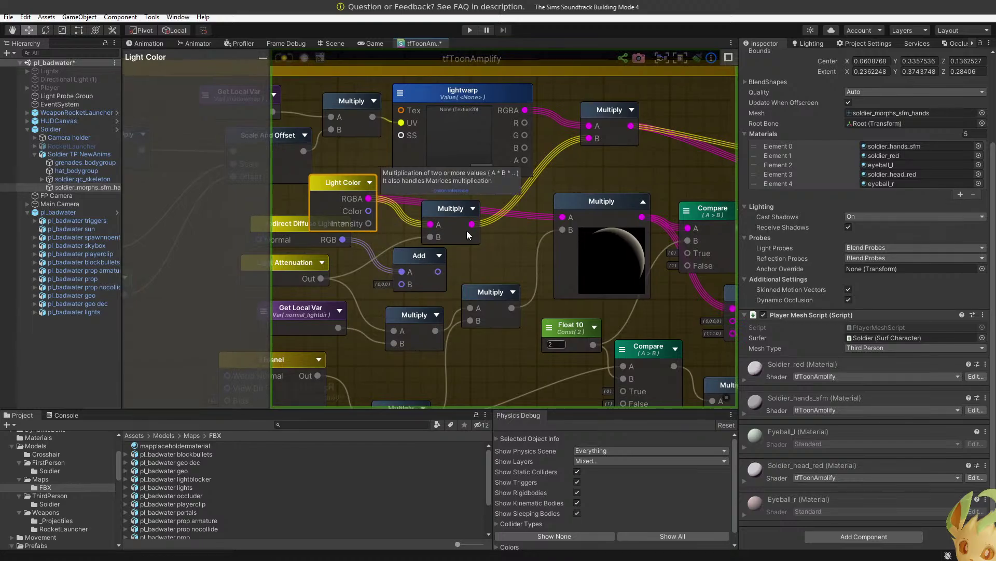
Move the Add and Indirect Diffuse Light nodes beside the lightwarp Multiply, and connect that Multiply's output to Add's B input.
scroll(400, 274, "down", 3)
left_click_drag(400, 274, 591, 180)
left_click_drag(326, 261, 516, 166)
middle_click_drag(516, 166, 492, 214)
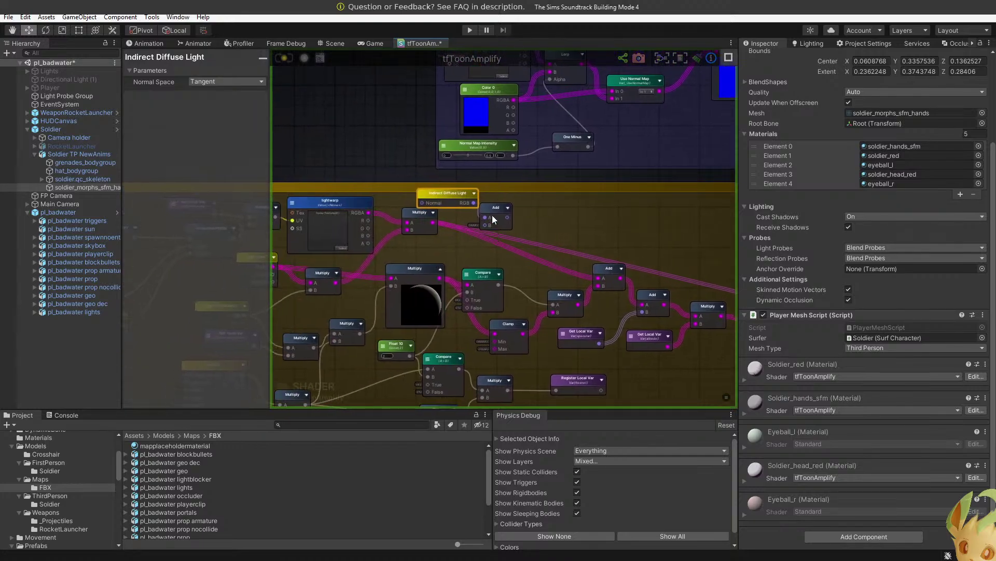
left_click_drag(434, 224, 485, 225)
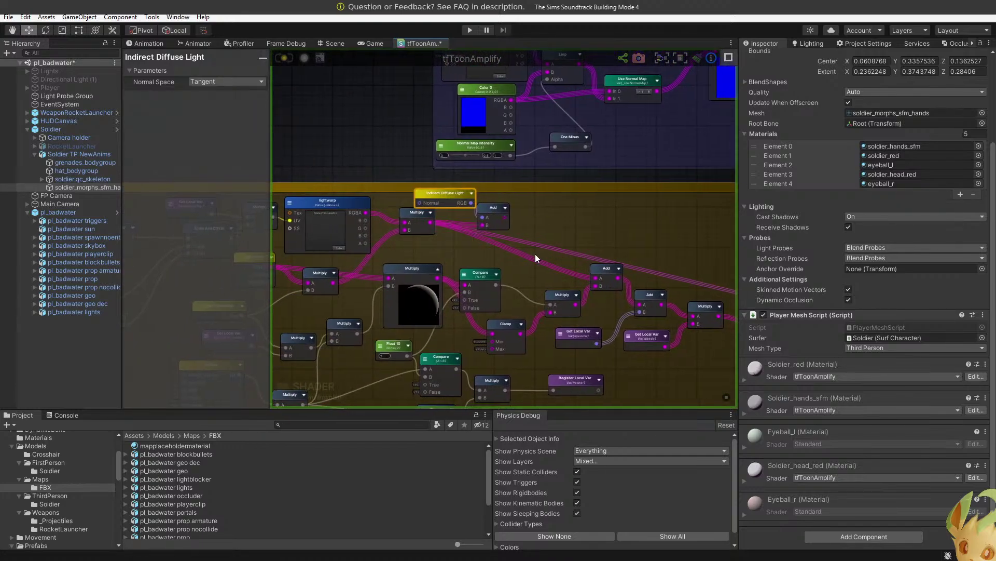
Connect the moved Add node's output to input A of the downstream Add, and arrange Indirect Diffuse Light below the Multiply.
middle_click_drag(534, 253, 478, 244)
left_click_drag(452, 207, 542, 268)
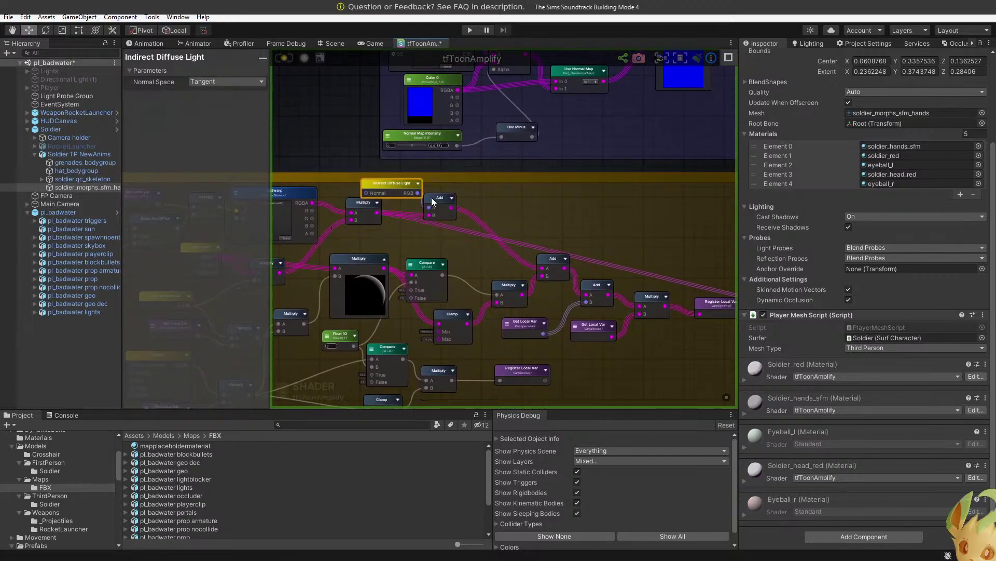
left_click_drag(395, 184, 378, 239)
left_click(443, 201)
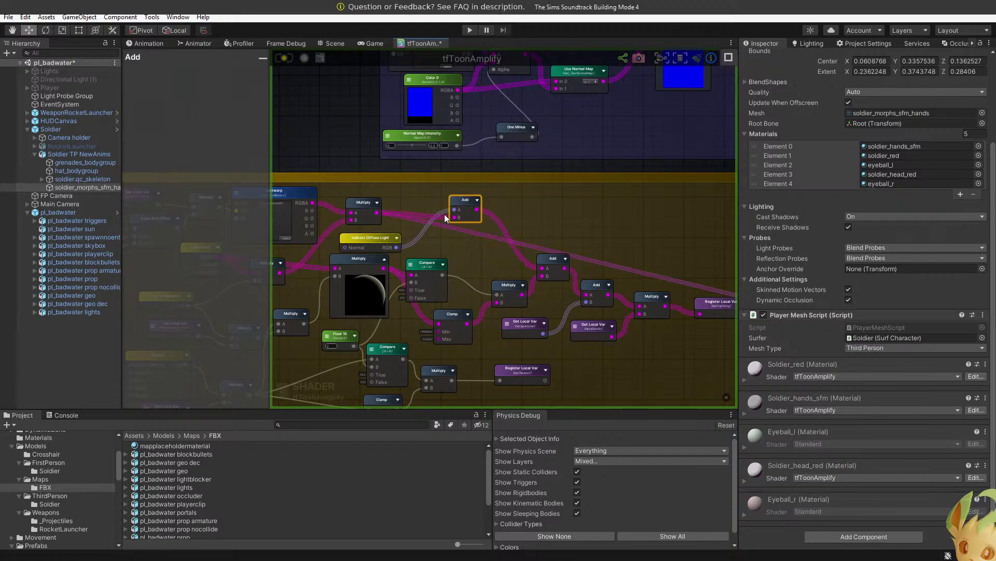
left_click(376, 234)
Reconnect the Output group's lower Get Local Var node to Custom Lighting, and recompile the shader to check it in the game view.
scroll(595, 294, "down", 2)
middle_click_drag(595, 293, 451, 248)
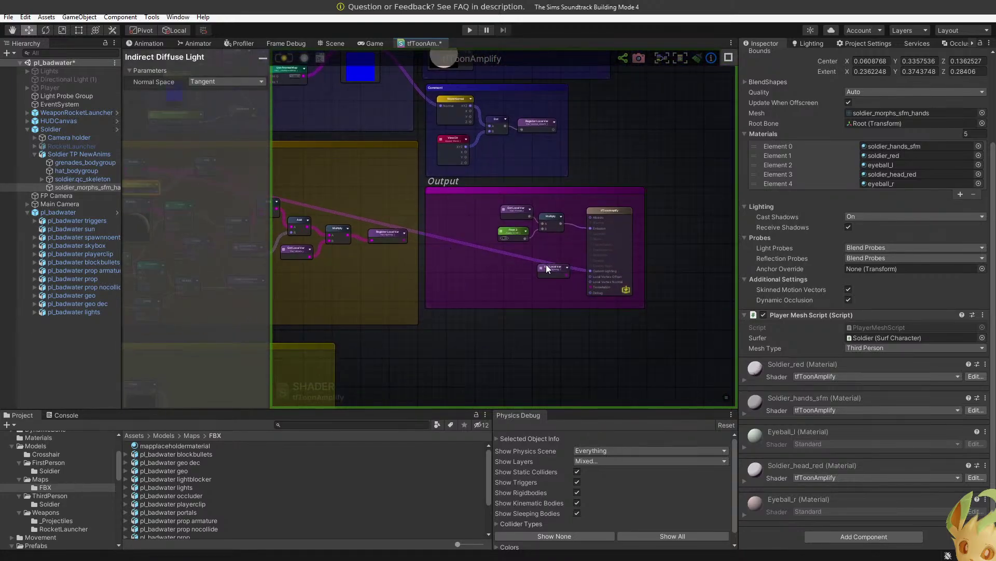
left_click_drag(568, 278, 591, 271)
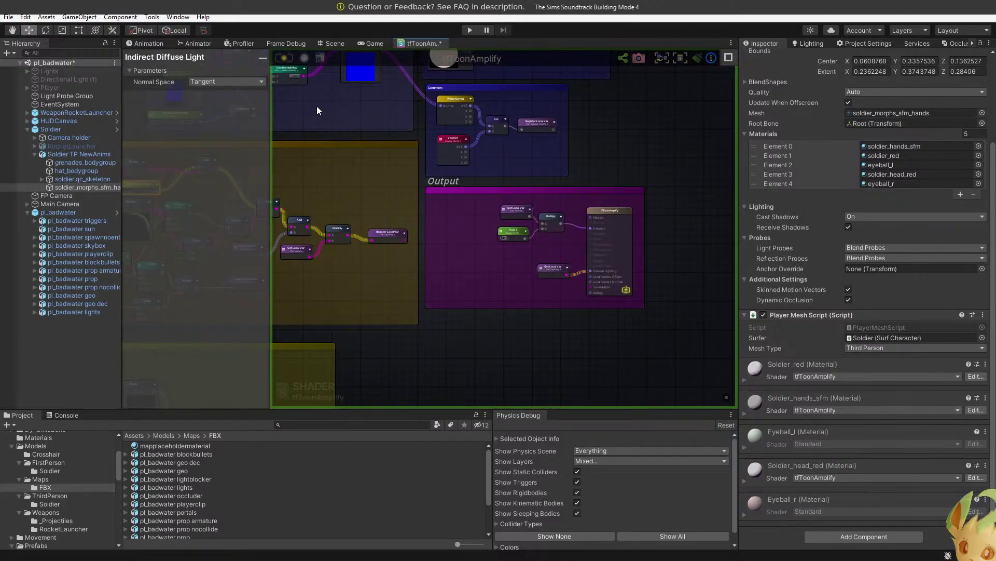
left_click(282, 58)
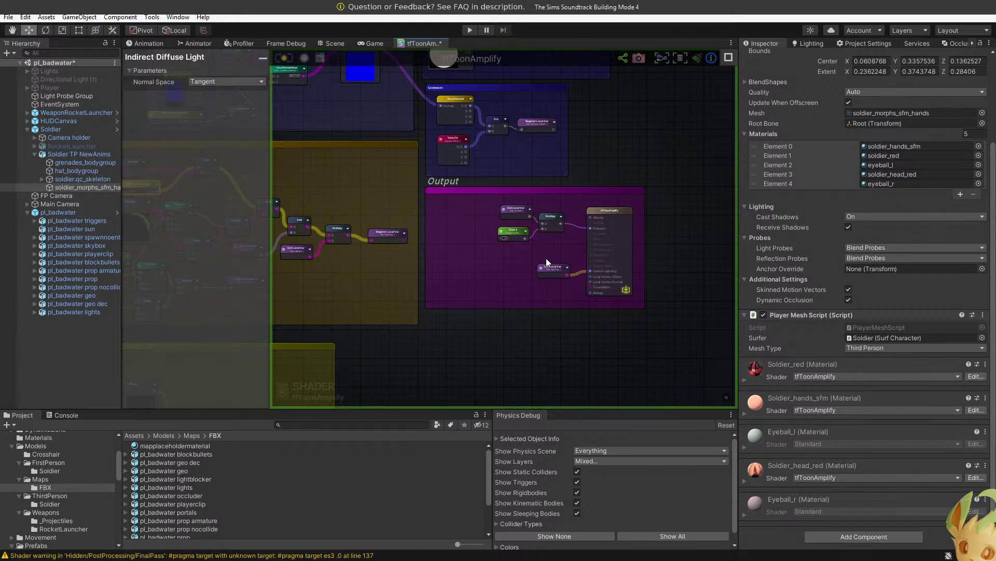
left_click(371, 43)
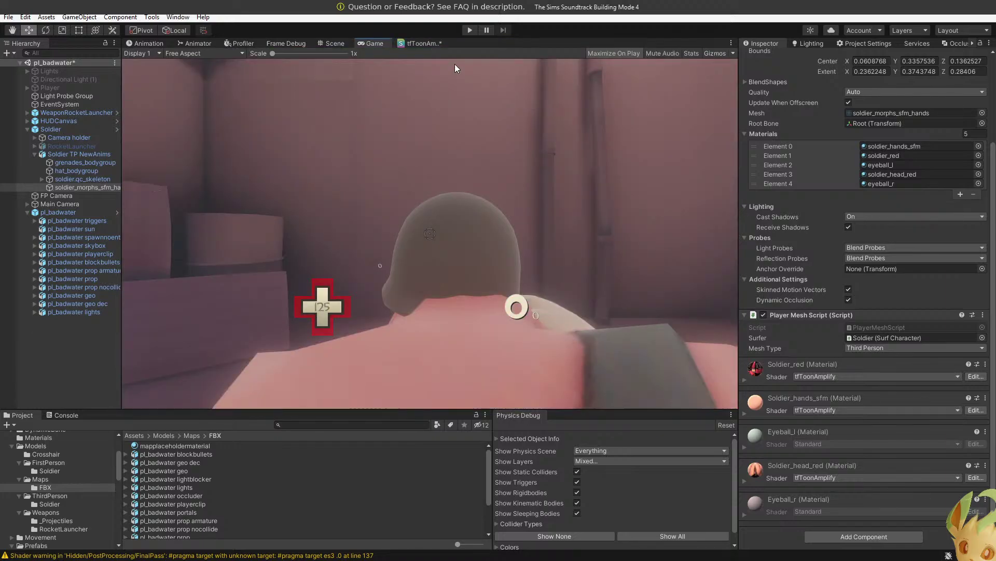
Run the game, fire a rocket, and view the soldier in third person to examine the shading inside the room.
left_click(469, 30)
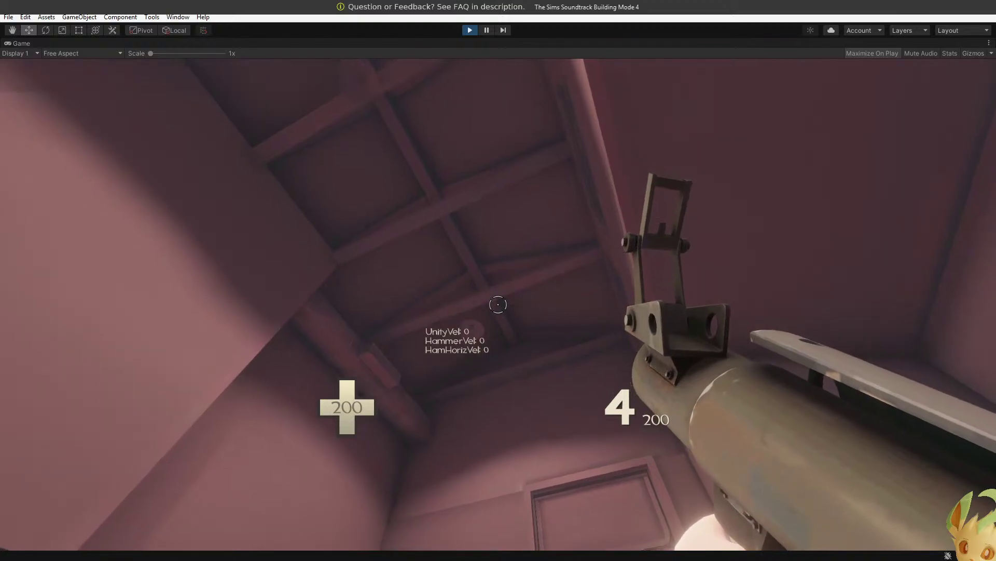
key("w")
left_click(498, 304)
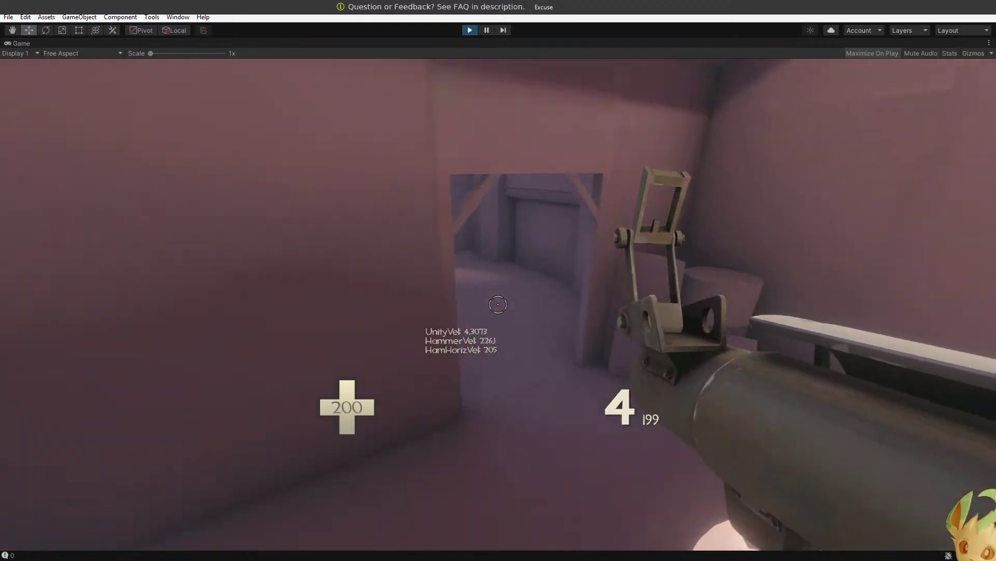
key("v")
key("s")
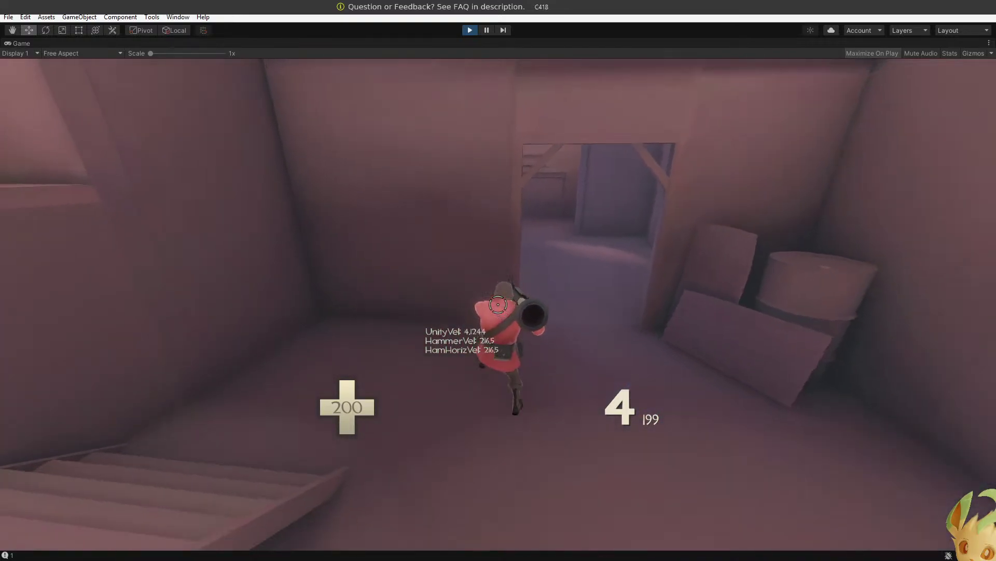
key("s")
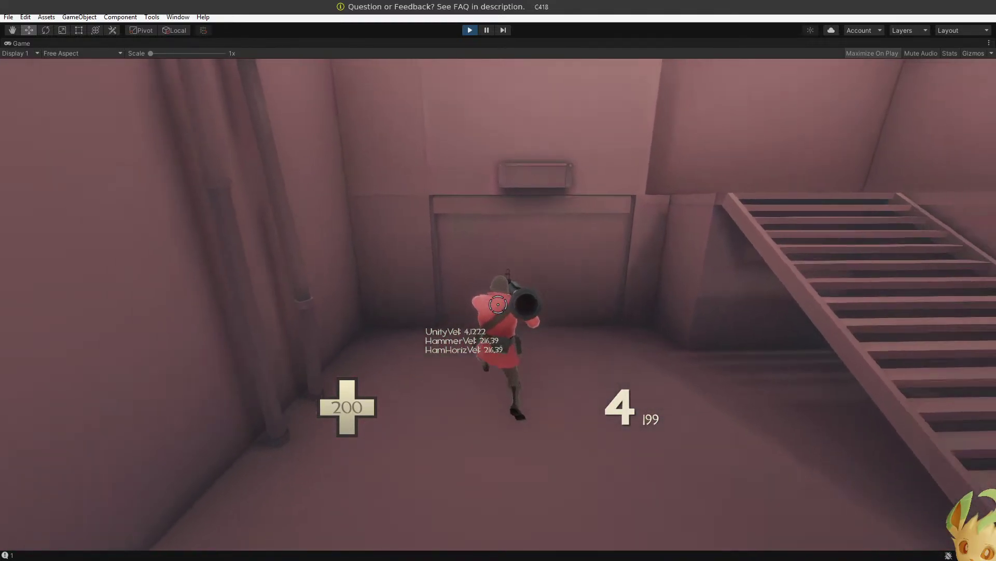
Walk the soldier through the doorway, up the stairs and outdoors to compare the lighting, and stop the game.
key("a")
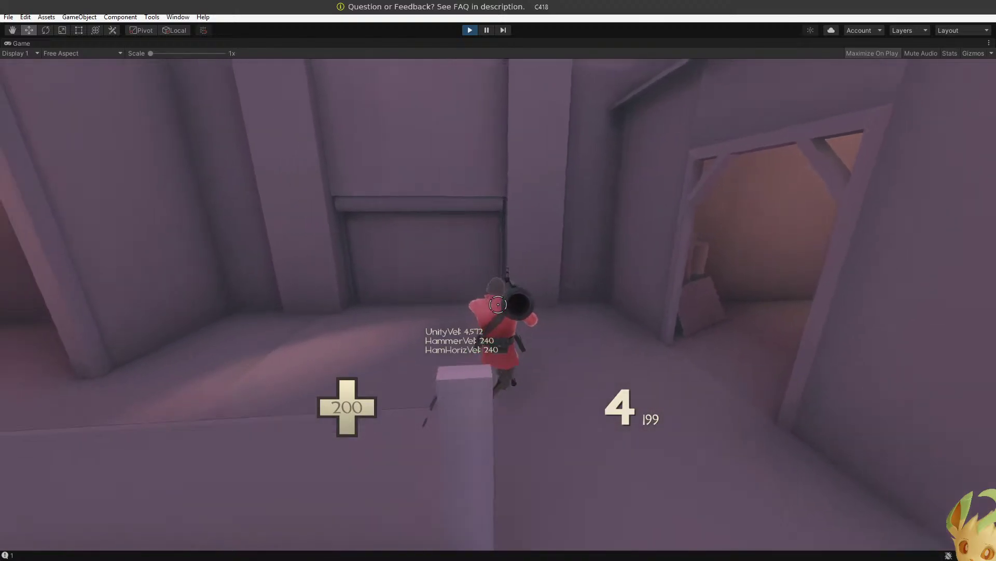
key("space")
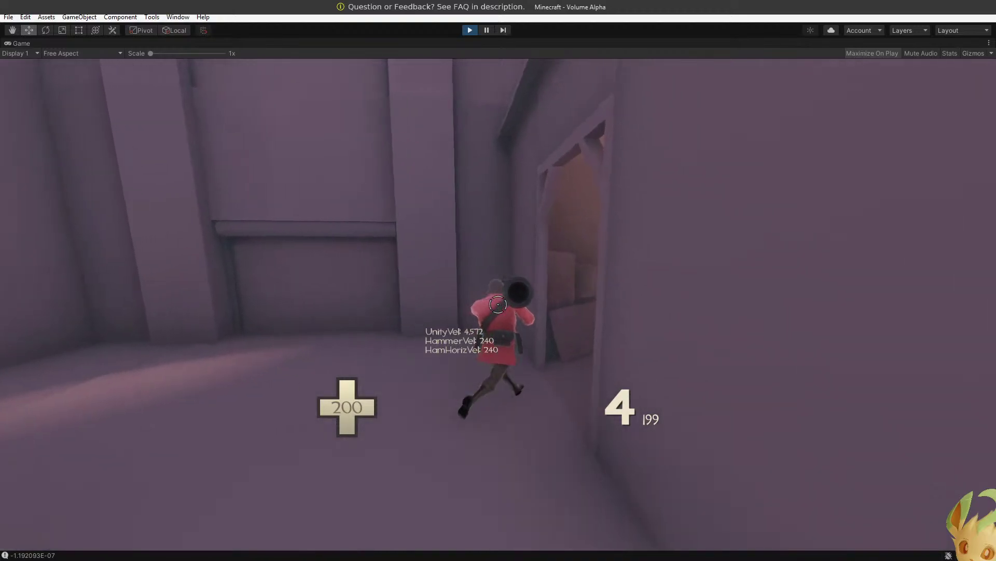
key("d")
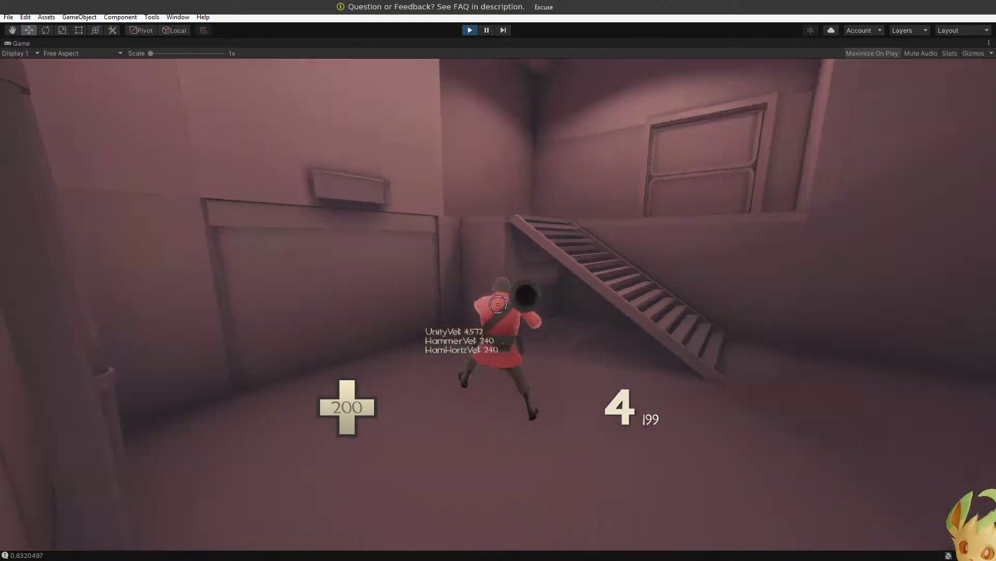
key("w")
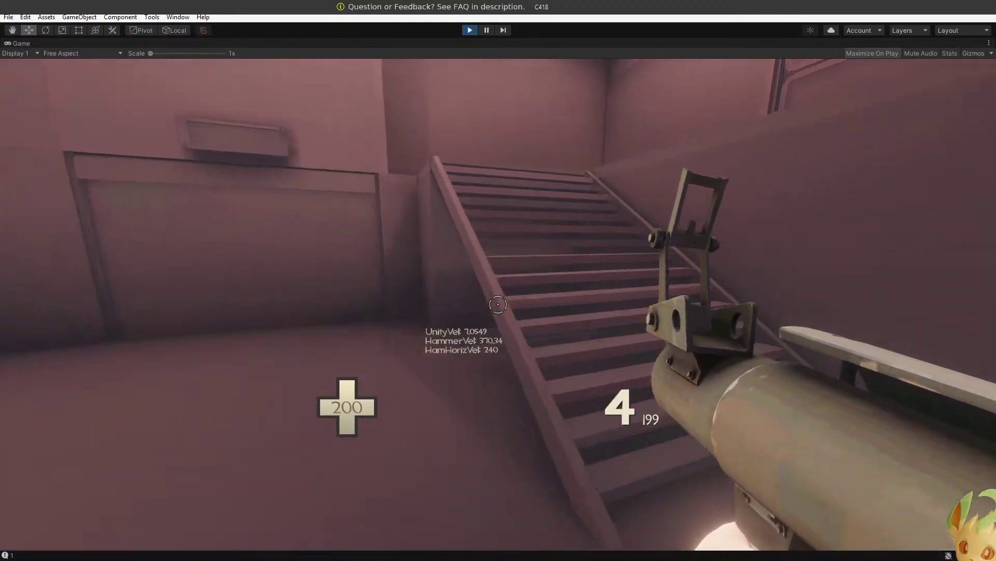
key("w")
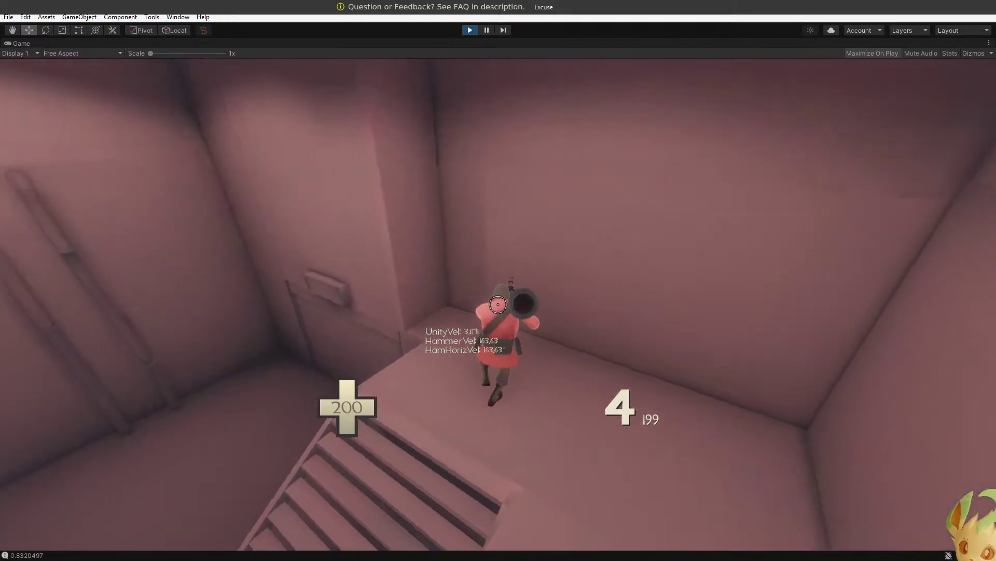
key("w")
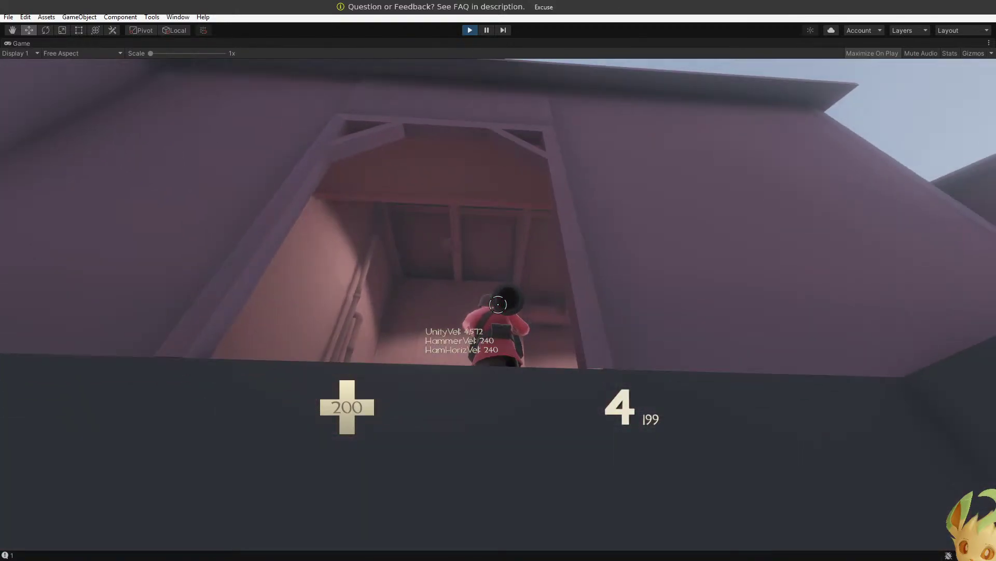
left_click(498, 305)
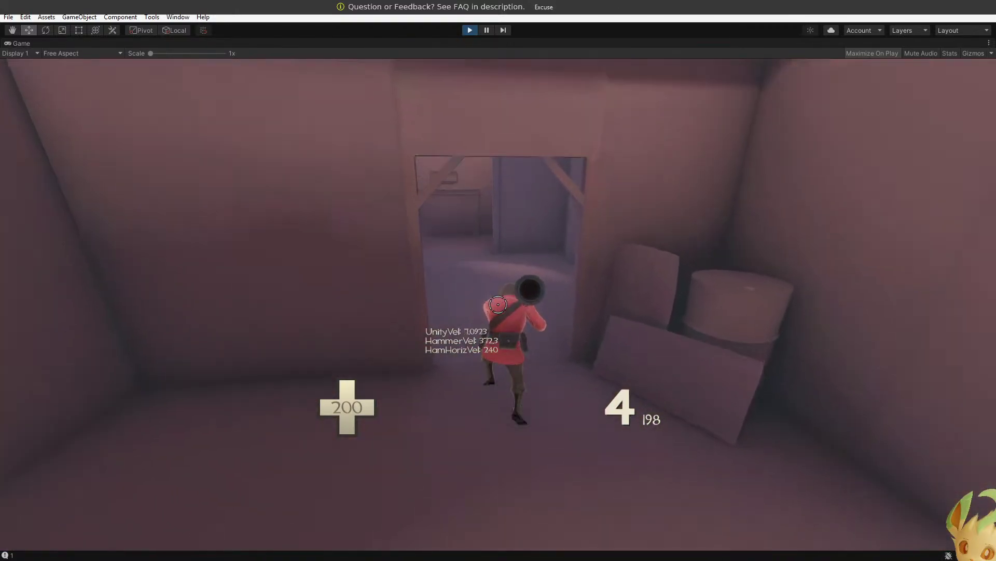
key("alt")
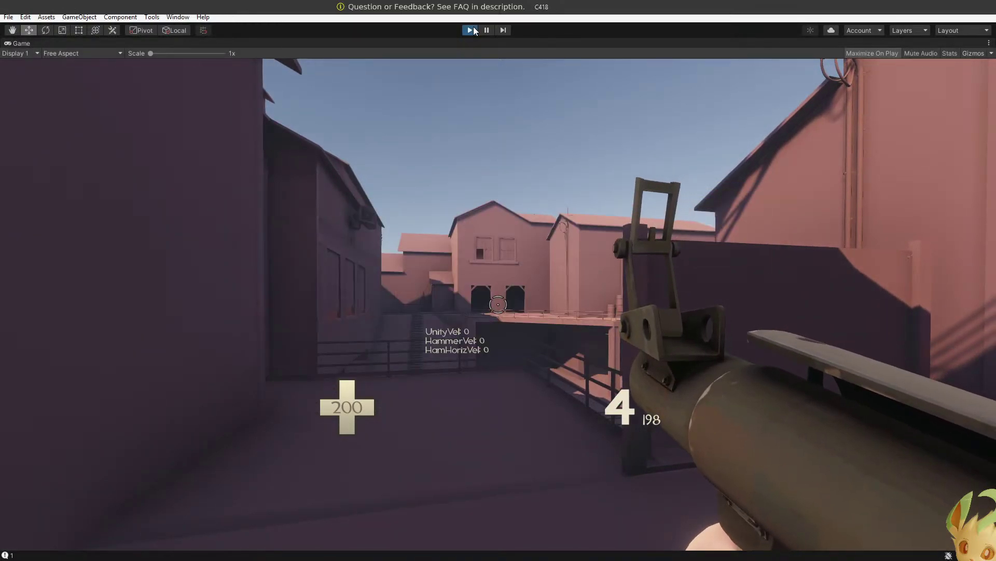
left_click(471, 30)
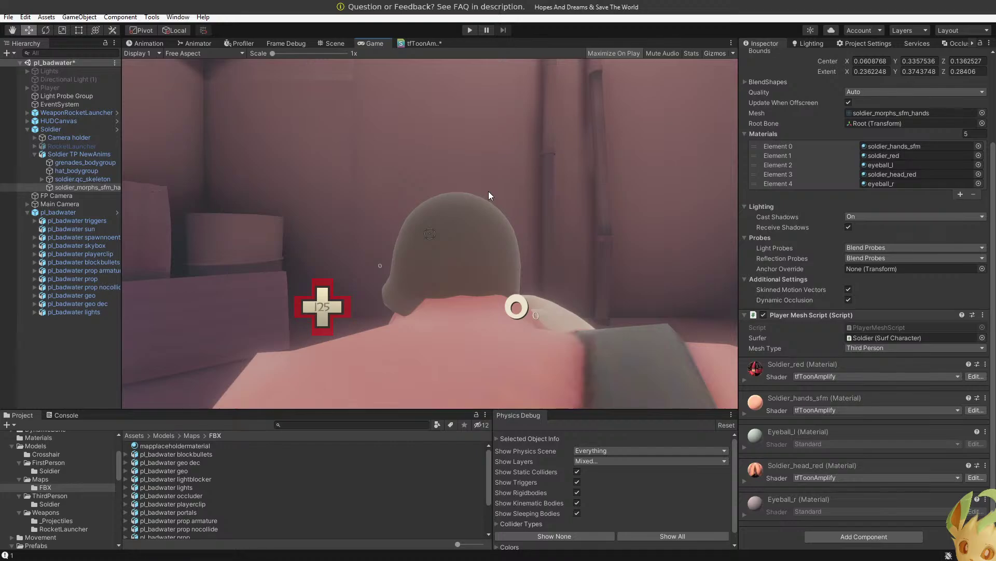
Examine the soldier's body and hand shading up close from several angles in the Scene view.
left_click(331, 47)
right_click_drag(301, 99, 457, 83)
key("s")
key("w")
key("a")
right_click_drag(365, 41, 153, 71)
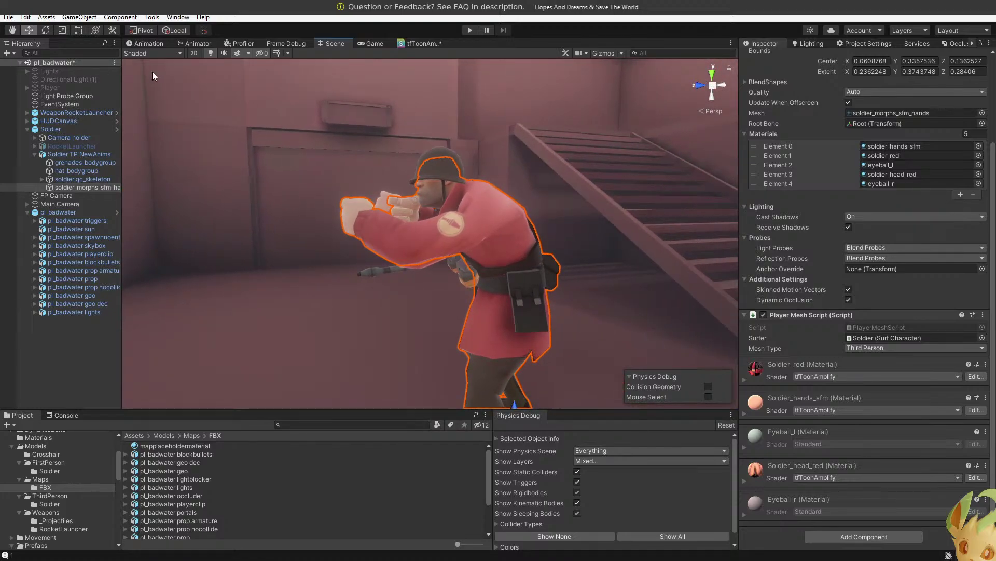
right_click_drag(132, 72, 558, 49)
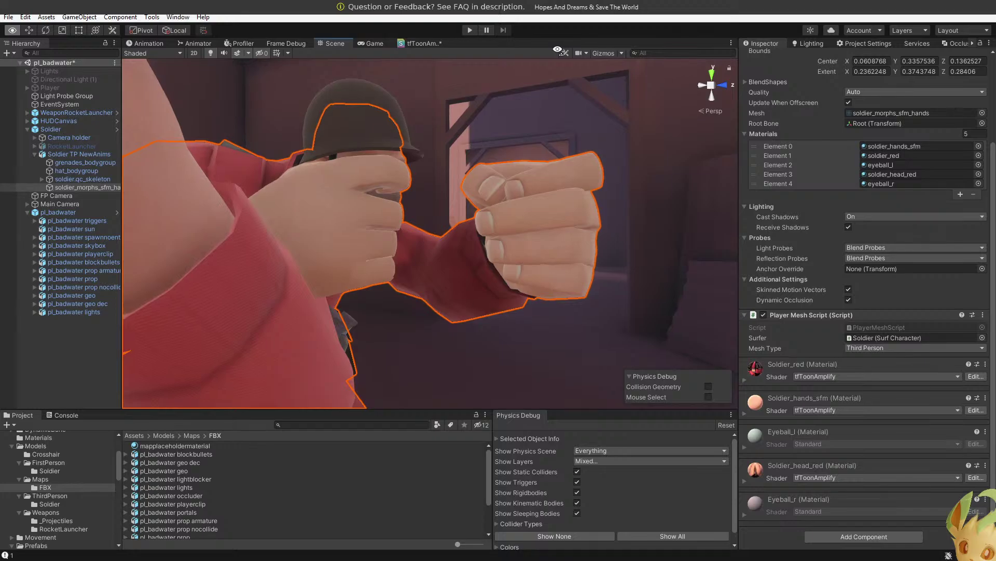
Switch to Team Fortress 2 and perform taunts beside the exit door to examine the reference soldier's shading.
key("alt+Tab")
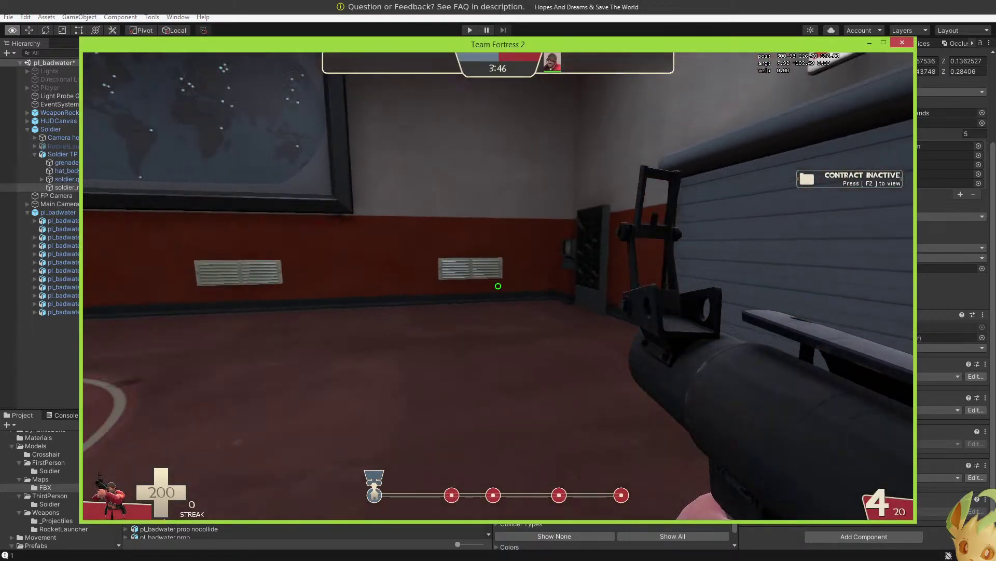
key("g")
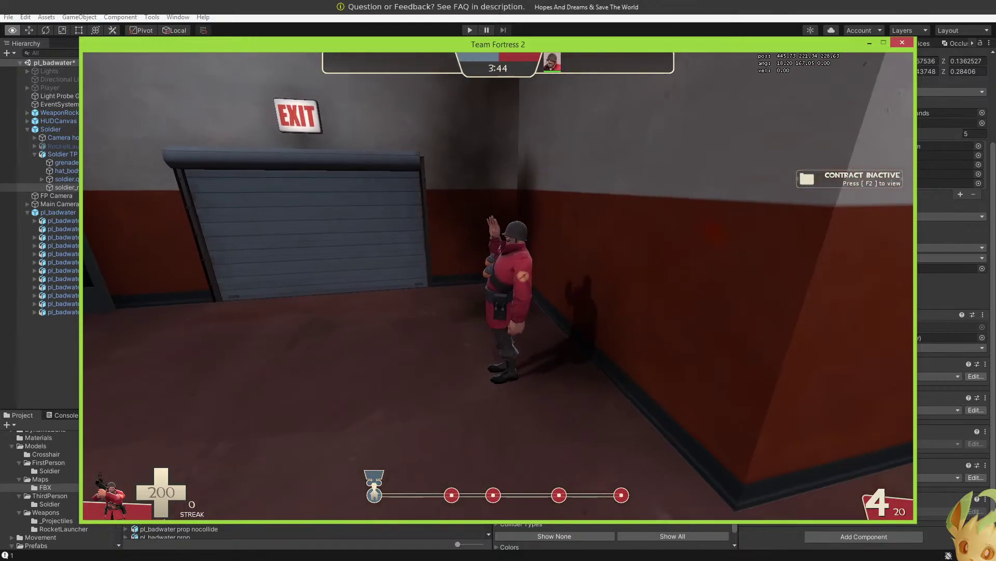
key("s")
key("g")
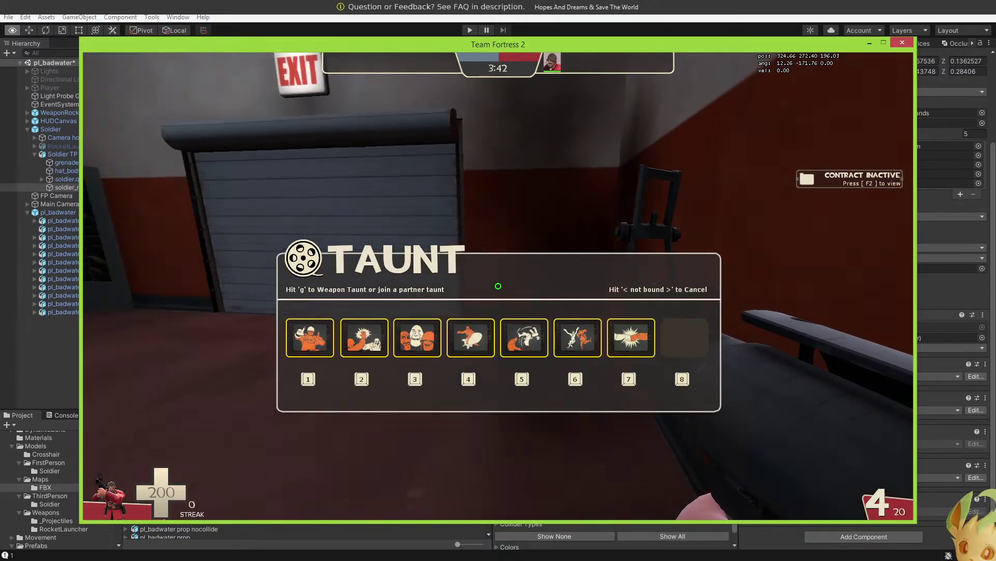
key("1")
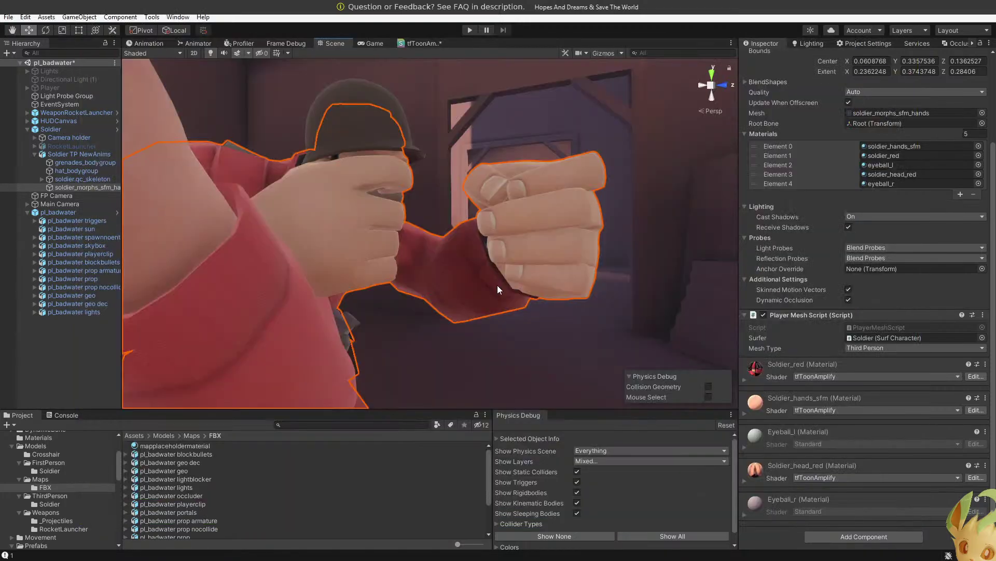
Examine the whole soldier from the side near the stairs in the Unity scene.
right_click_drag(571, 244, 165, 292)
key("s")
key("d")
key("s")
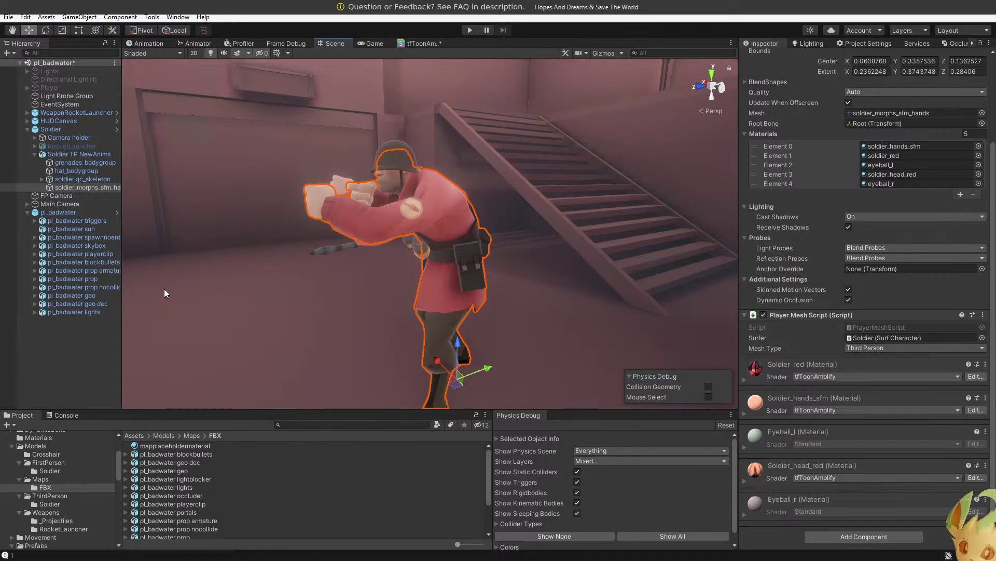
Select the Light Probe Group and show its gizmos to check the probe coverage around the doorway outside.
right_click_drag(425, 208, 104, 237)
key("w")
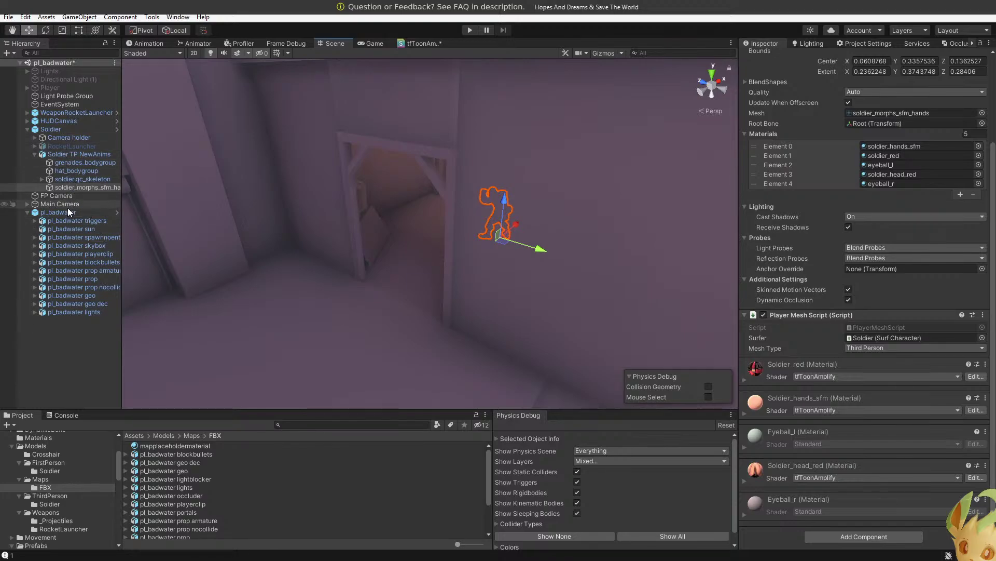
left_click(63, 97)
left_click(602, 54)
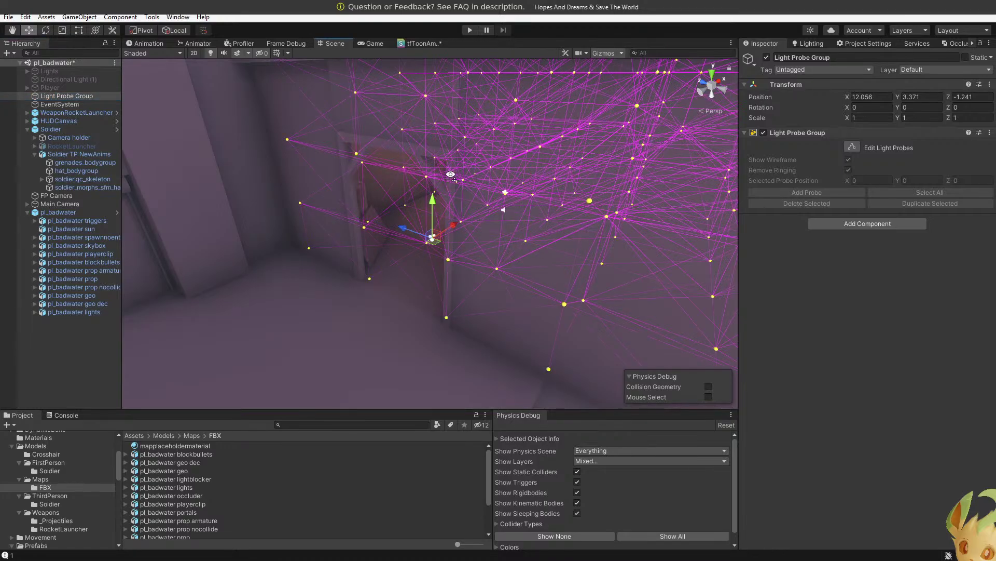
key("s")
right_click_drag(447, 172, 307, 200)
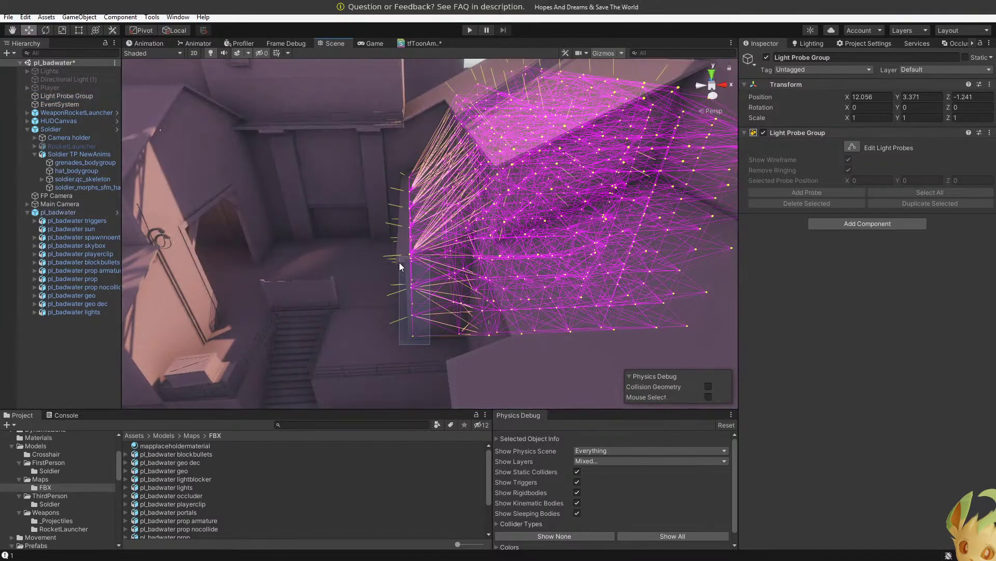
Enable light probe editing on the Light Probe Group and select the column of probes along its outer edge.
left_click(386, 265)
left_click(63, 96)
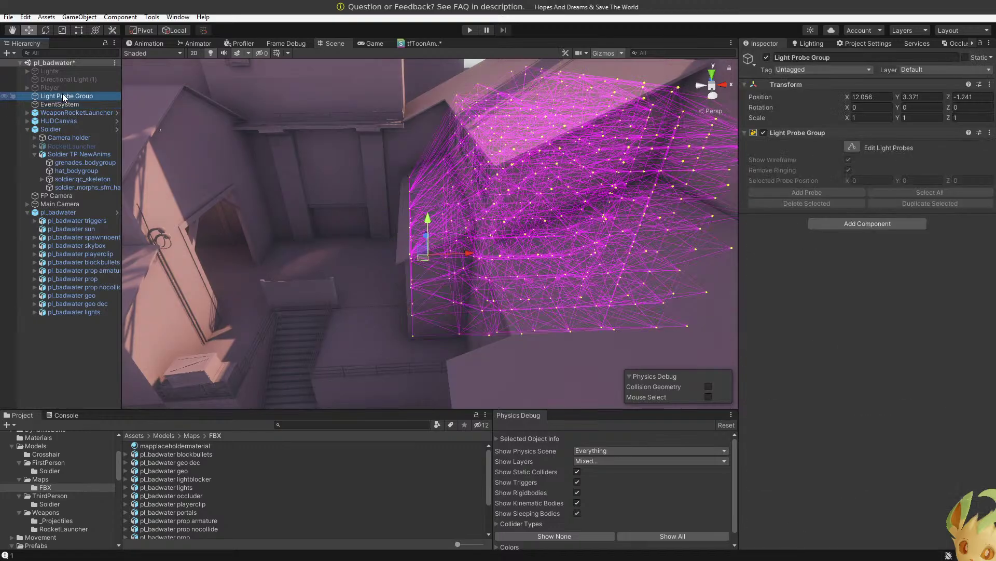
left_click(851, 148)
left_click(413, 241)
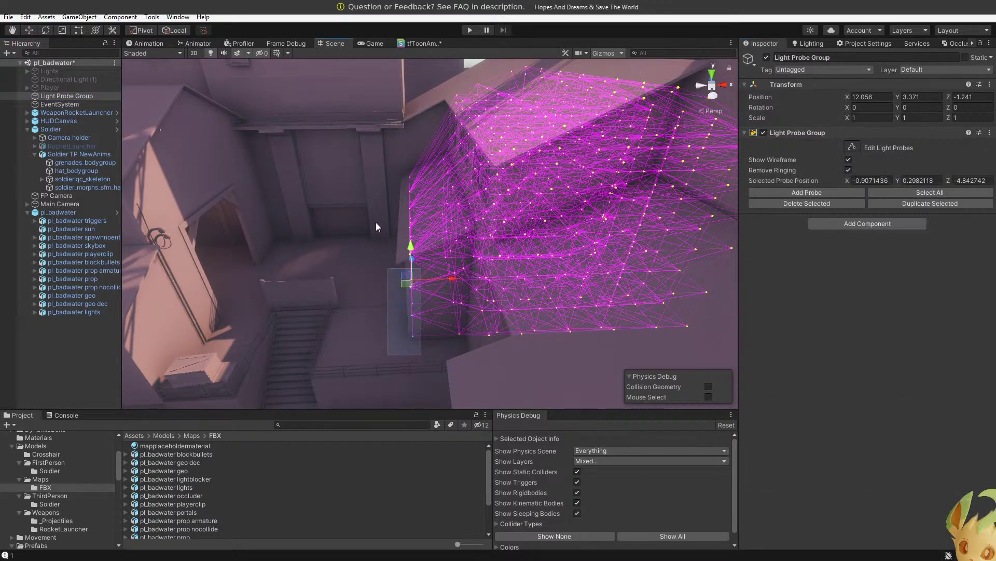
right_click_drag(455, 254, 567, 241)
Turn off Show Wireframe for the Light Probe Group.
left_click(849, 159)
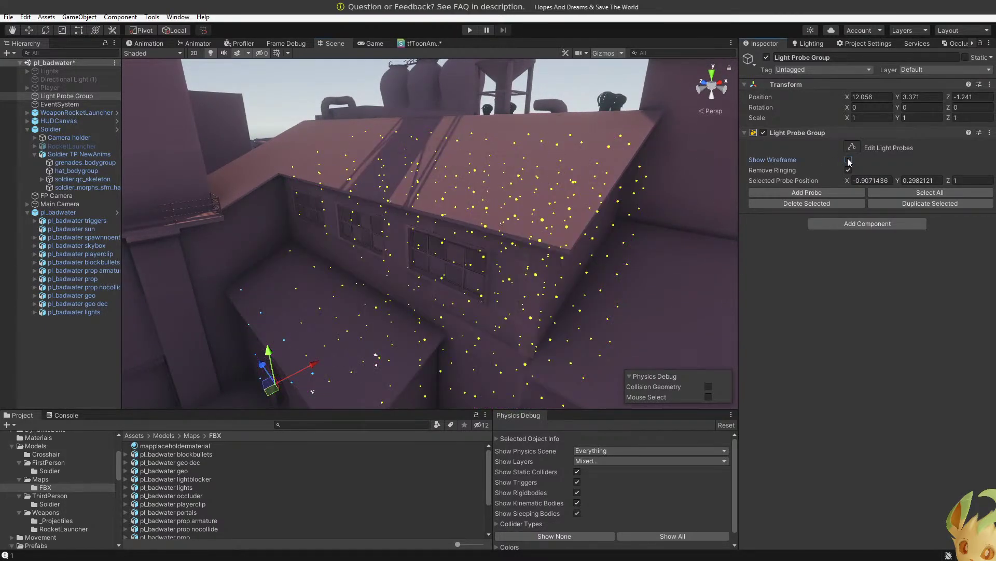
left_click(849, 160)
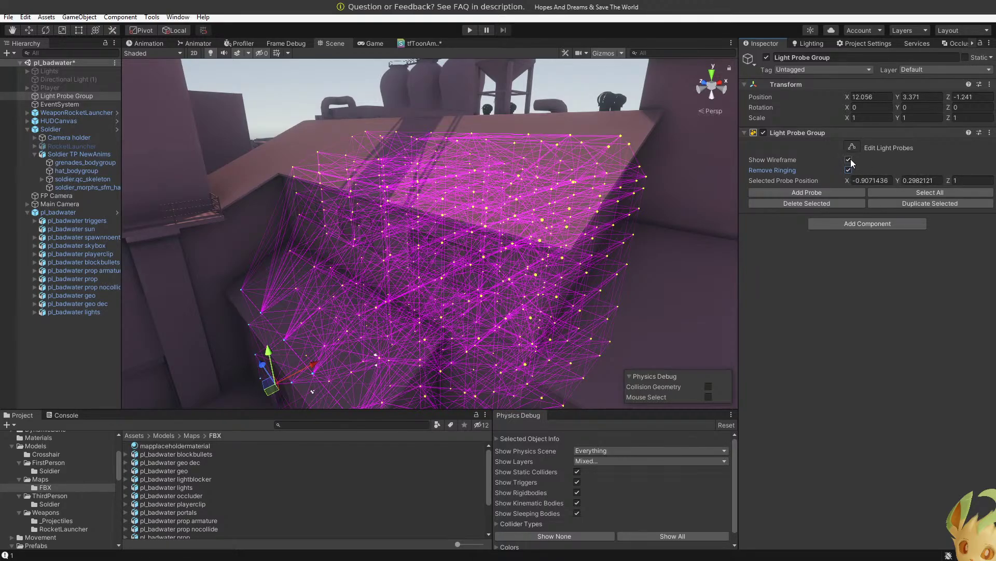
left_click(850, 160)
Repeatedly duplicate the selected probe column across the courtyard, placing the copies at X about -3.2, -5.5, -7.5 and -9.5.
right_click_drag(693, 172, 503, 218)
left_click_drag(492, 219, 455, 215)
right_click_drag(455, 215, 488, 207)
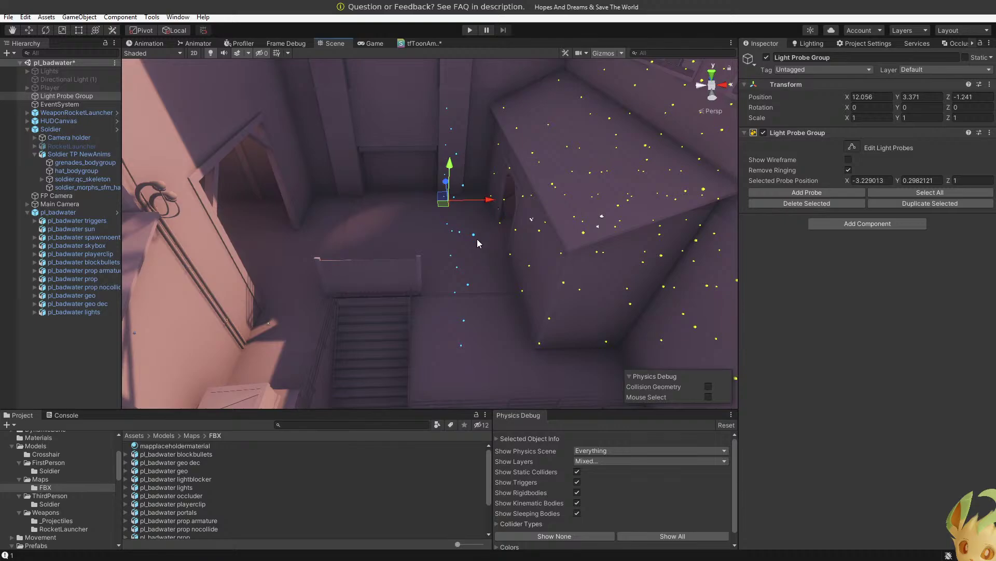
left_click_drag(486, 199, 441, 199)
right_click_drag(440, 200, 508, 213)
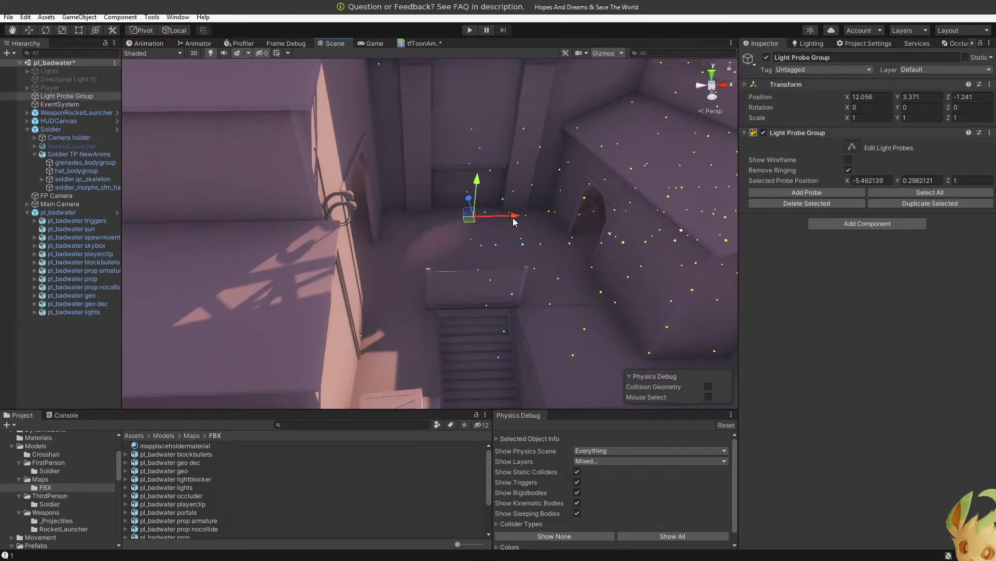
left_click_drag(507, 218, 460, 222)
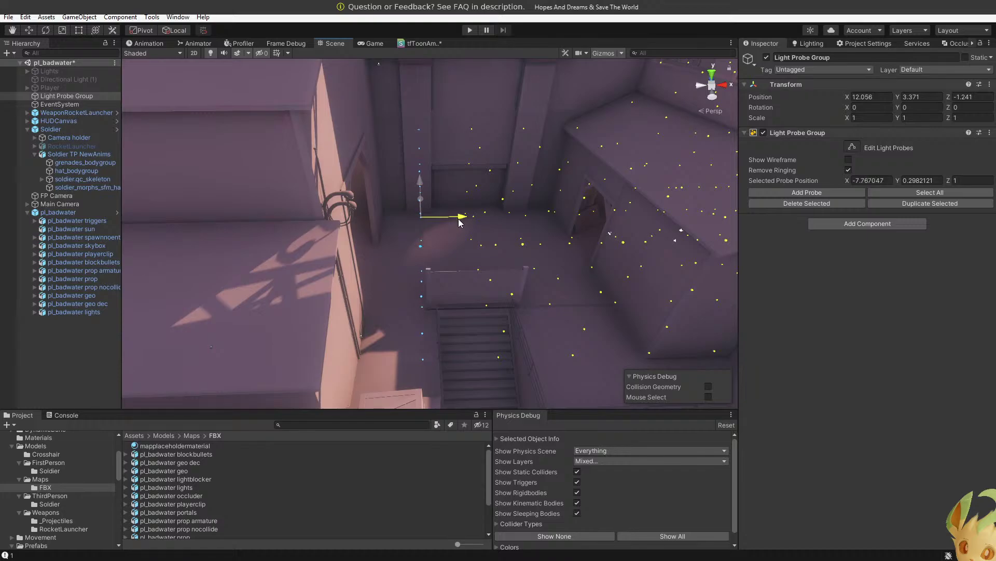
right_click_drag(459, 223, 484, 221)
key("w")
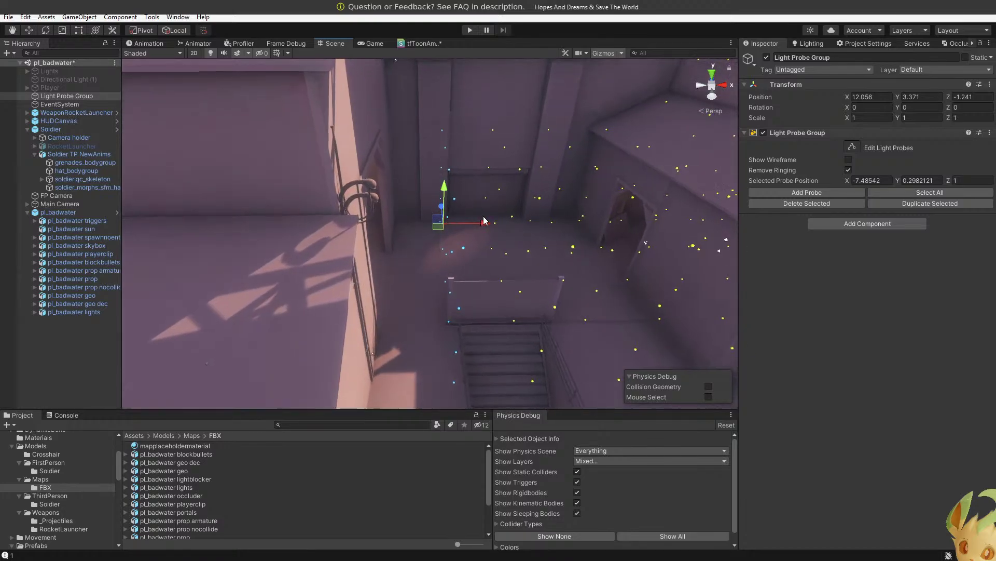
left_click_drag(484, 224, 438, 227)
right_click_drag(438, 227, 461, 241)
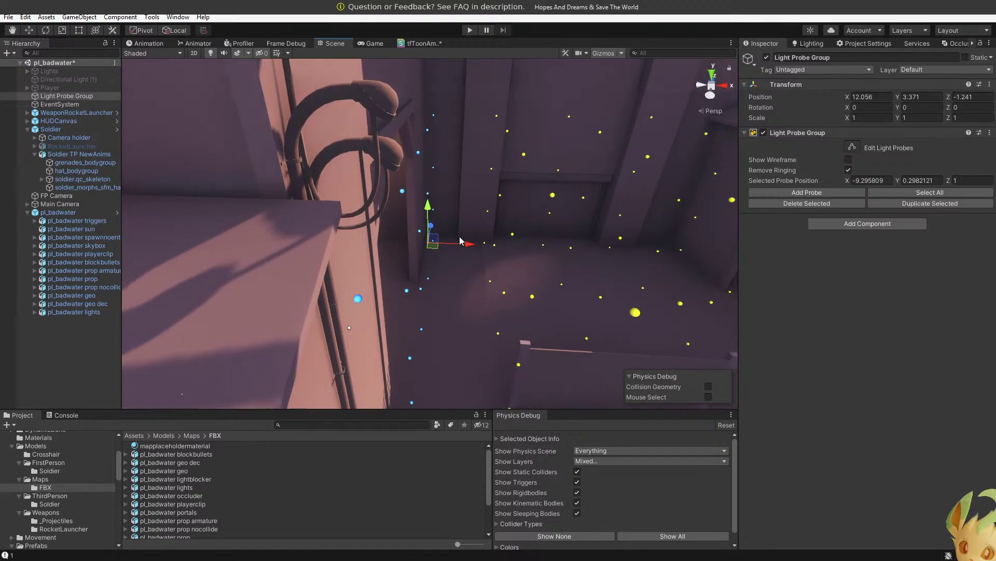
left_click_drag(467, 244, 462, 244)
Duplicate the row of probes at the lower edge of the small sloped roof and raise the copy to Y about 3.65.
right_click_drag(463, 244, 682, 288)
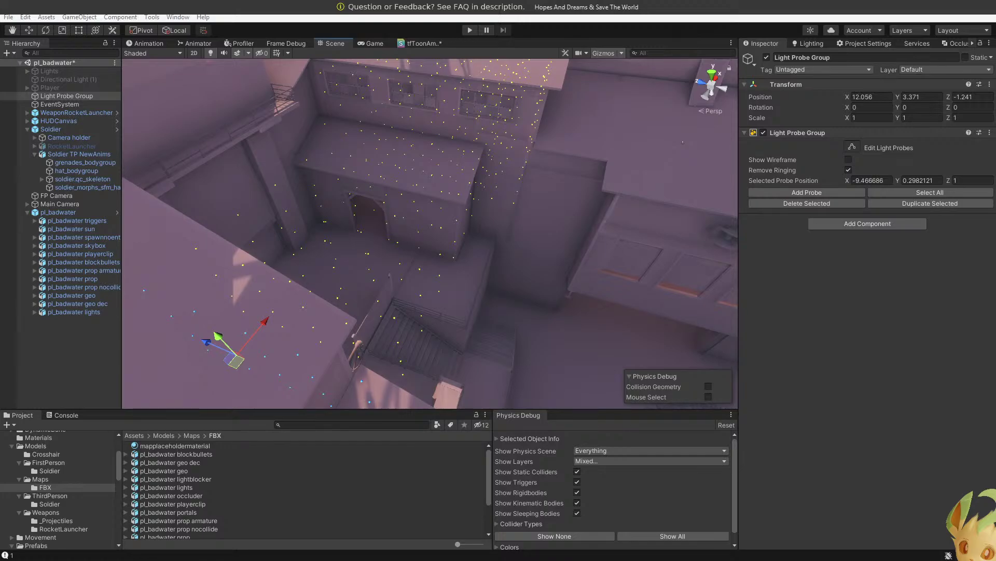
right_click_drag(580, 83, 445, 297)
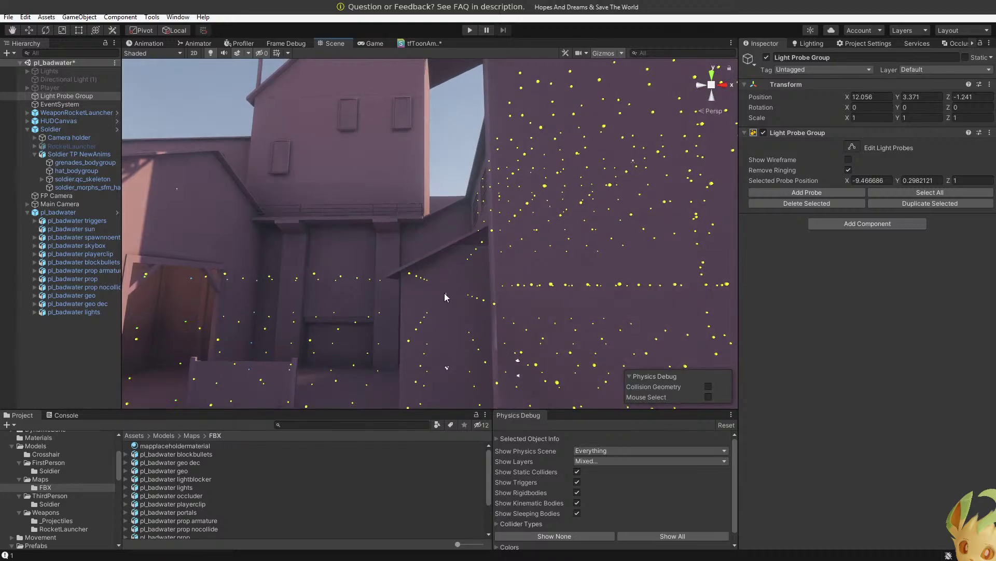
left_click(429, 283)
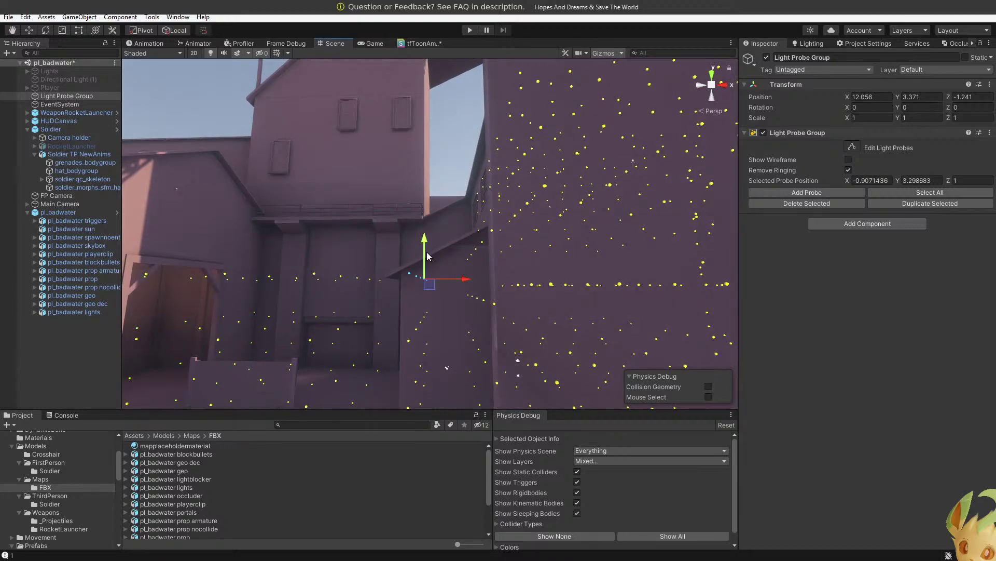
left_click_drag(429, 256, 429, 235)
right_click_drag(429, 234, 434, 248)
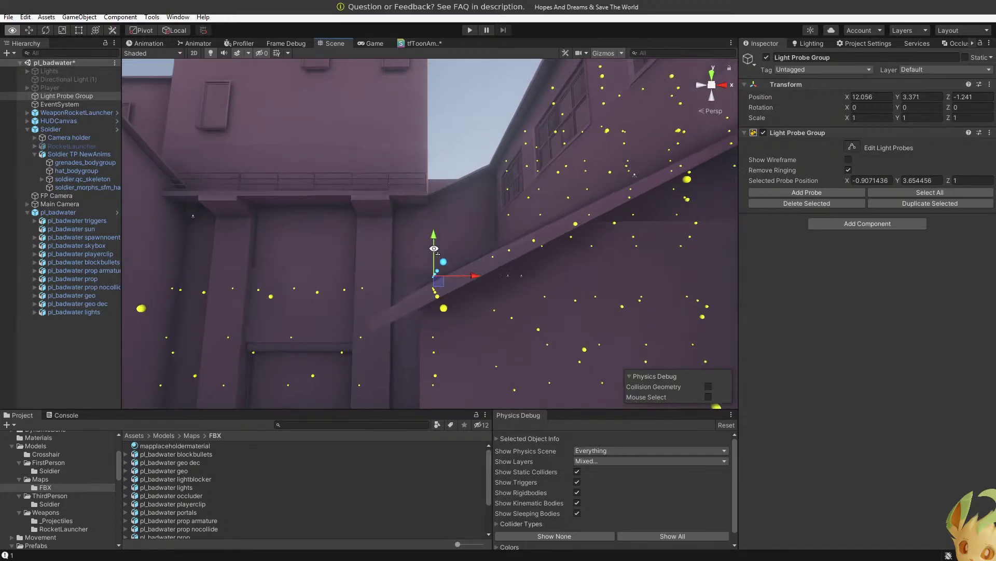
left_click_drag(434, 247, 434, 253)
right_click_drag(434, 253, 457, 251)
left_click(429, 242)
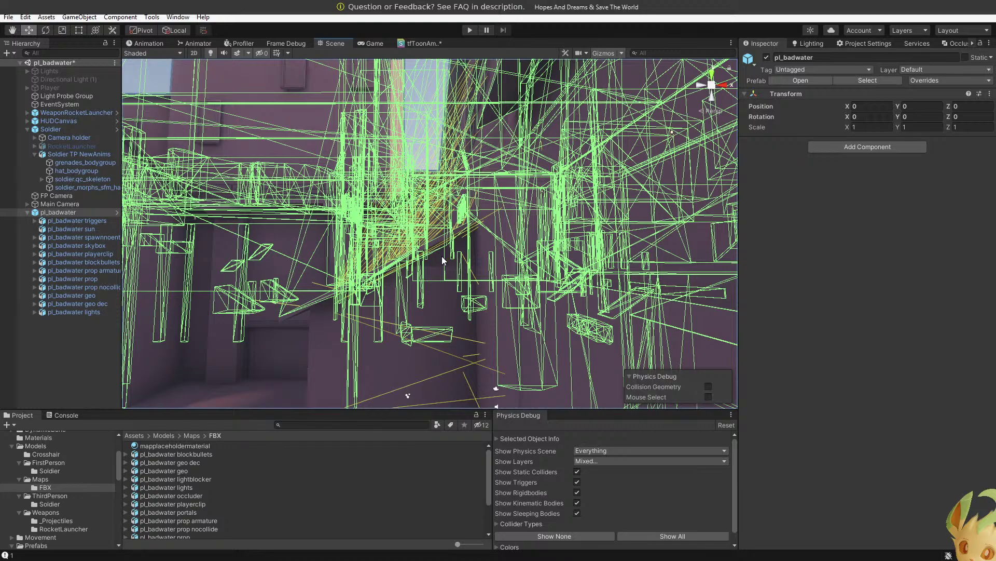
scroll(646, 276, "down", 1)
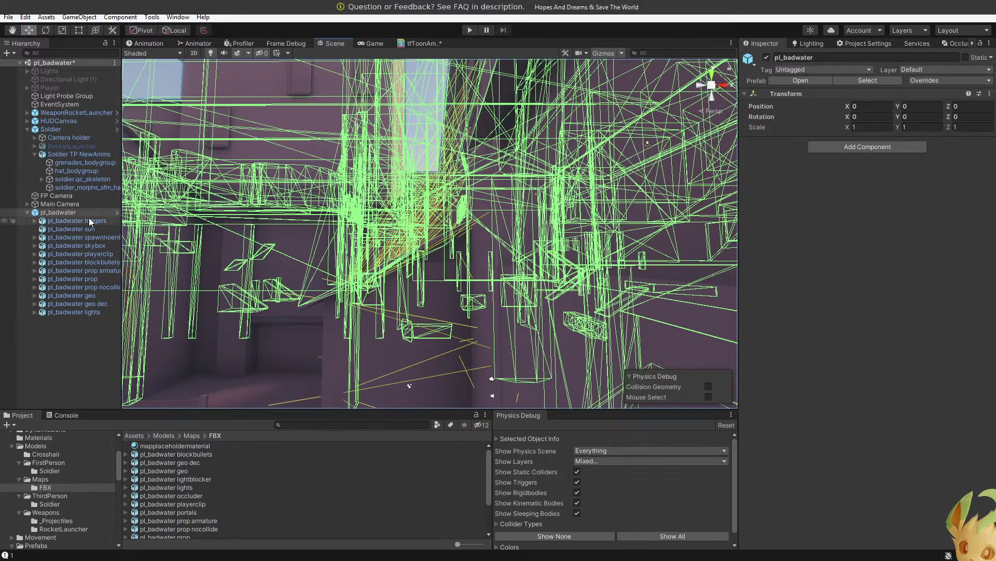
Re-enable probe editing on the Light Probe Group, duplicate the row at the sloped roof's upper edge and place the copy at X about 1.33, Y about 4.68.
left_click(72, 96)
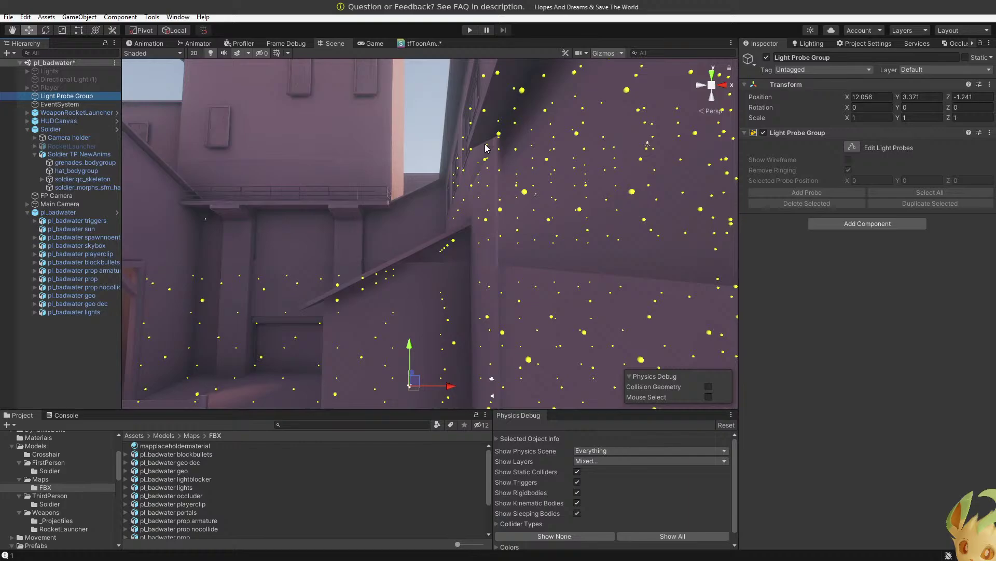
left_click(850, 148)
left_click(442, 248)
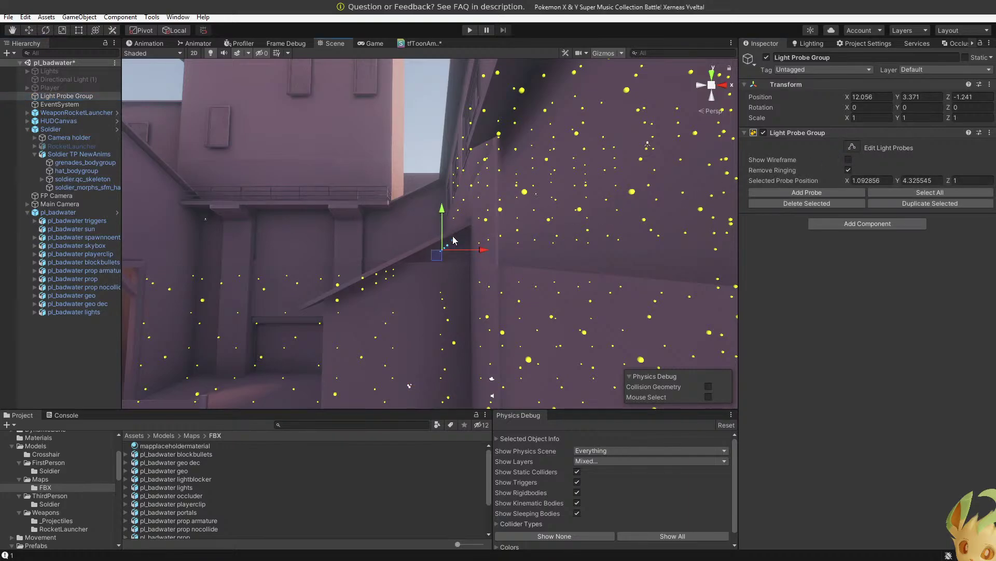
scroll(487, 228, "up", 5)
scroll(483, 236, "down", 2)
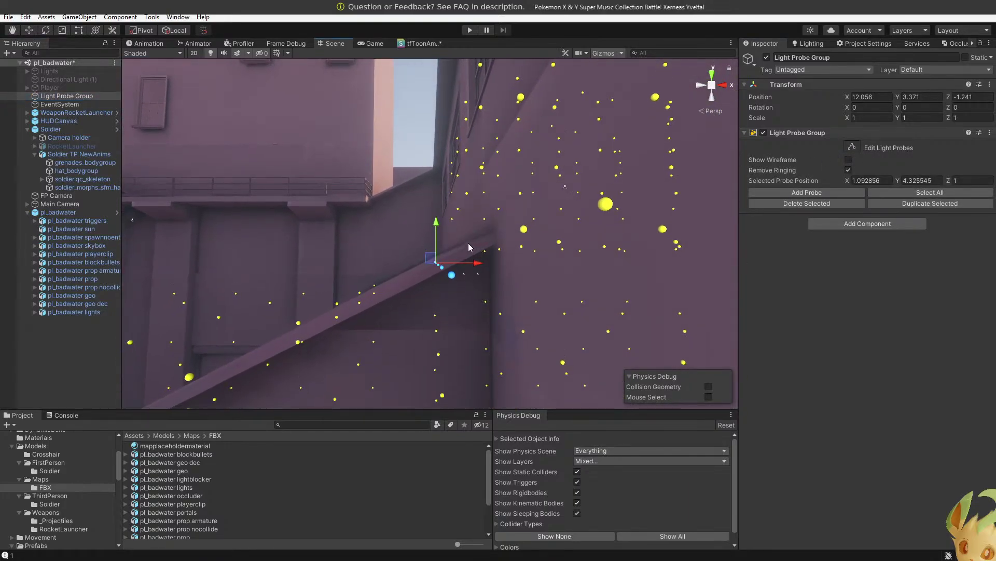
key("ctrl+d")
left_click_drag(436, 228, 437, 219)
right_click_drag(481, 232, 459, 244)
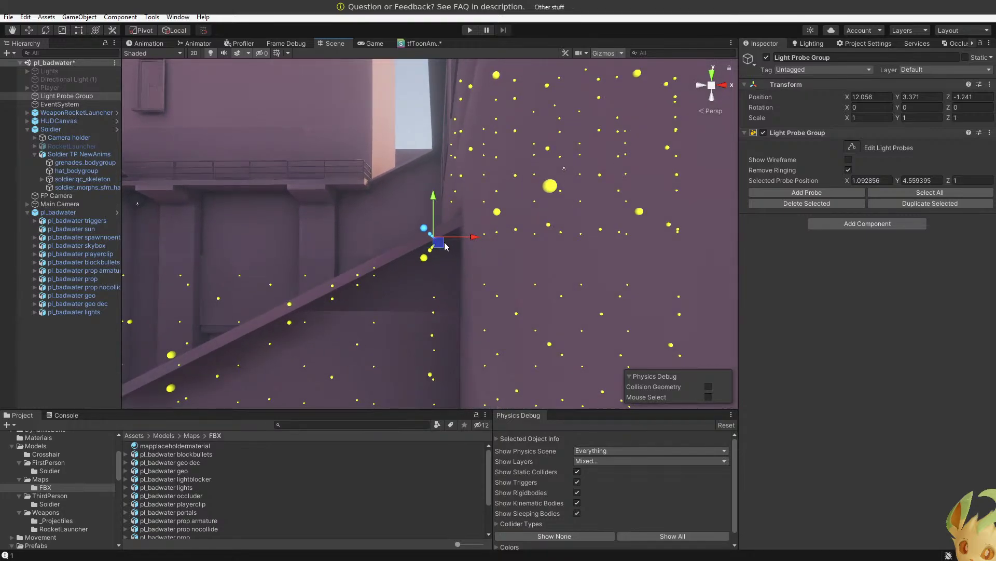
left_click_drag(445, 246, 449, 234)
right_click_drag(456, 239, 486, 236)
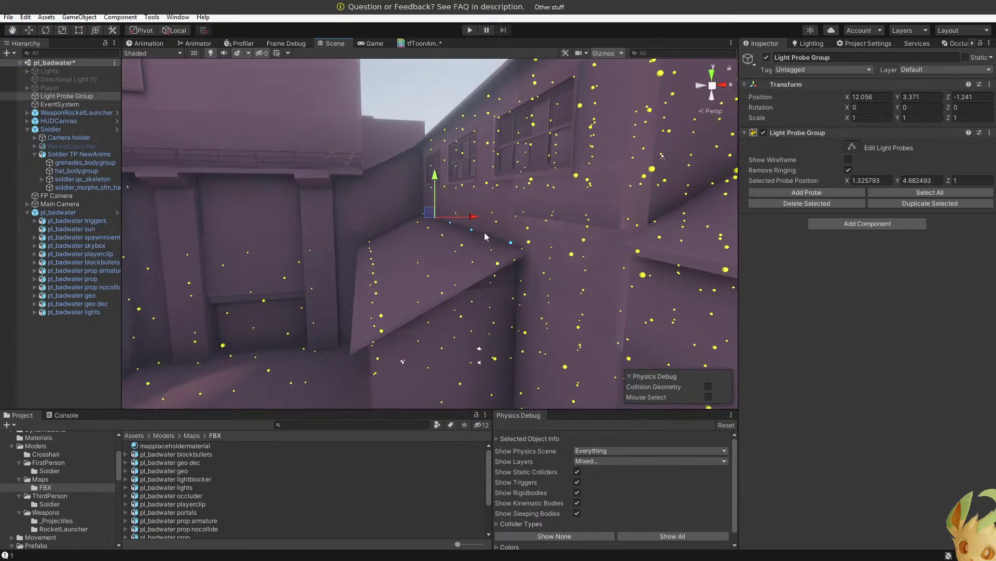
left_click_drag(467, 215, 459, 211)
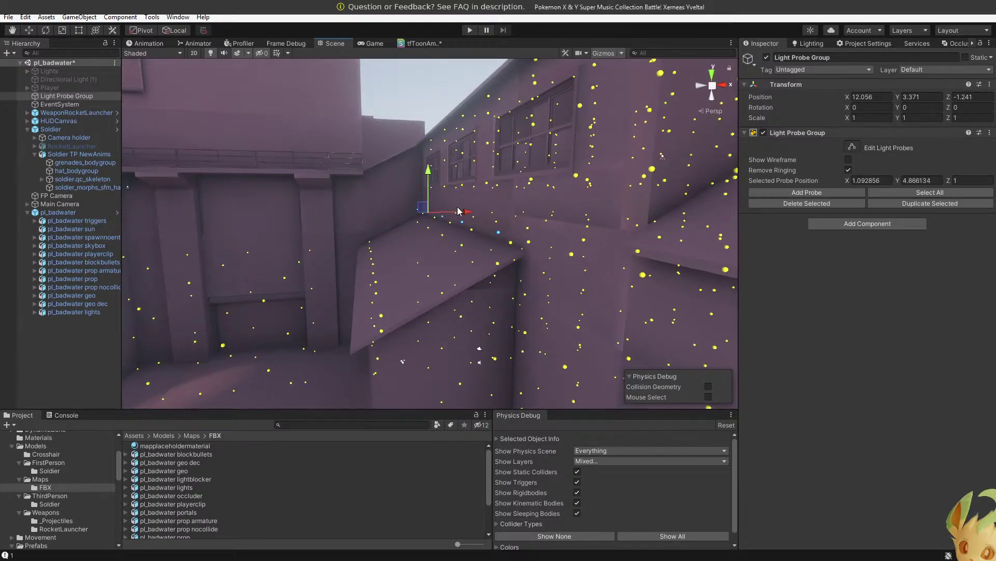
right_click_drag(509, 254, 514, 264)
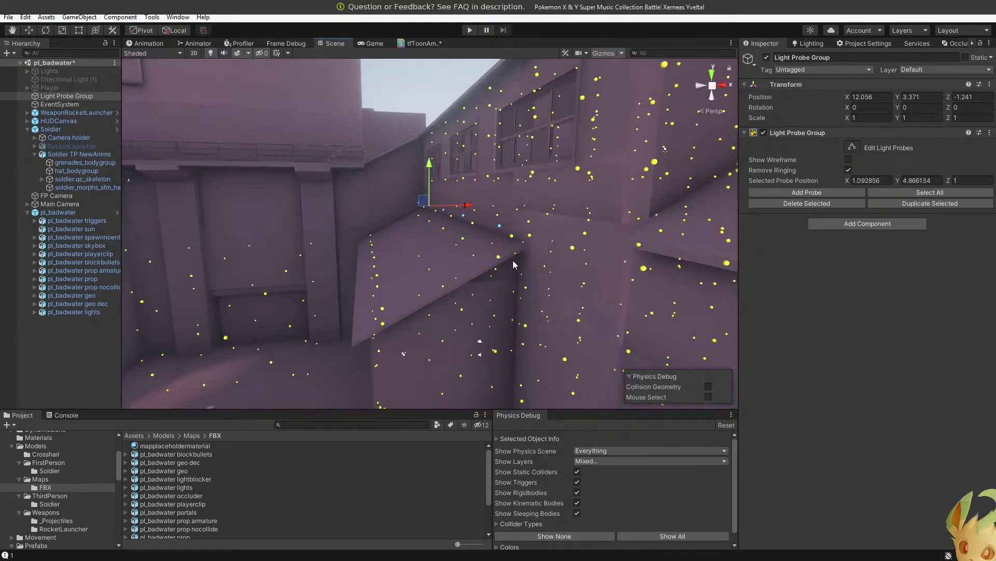
key("ctrl+z")
key("ctrl+z")
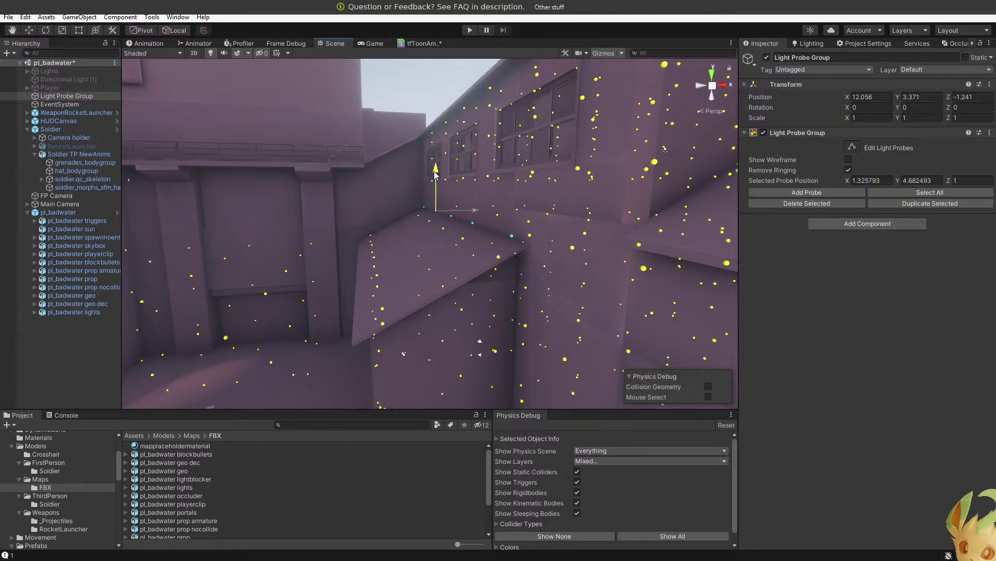
Move the selected probe row high above the small roof's outer edge, to X about -0.92, Y about 6.38.
left_click_drag(440, 176, 423, 224)
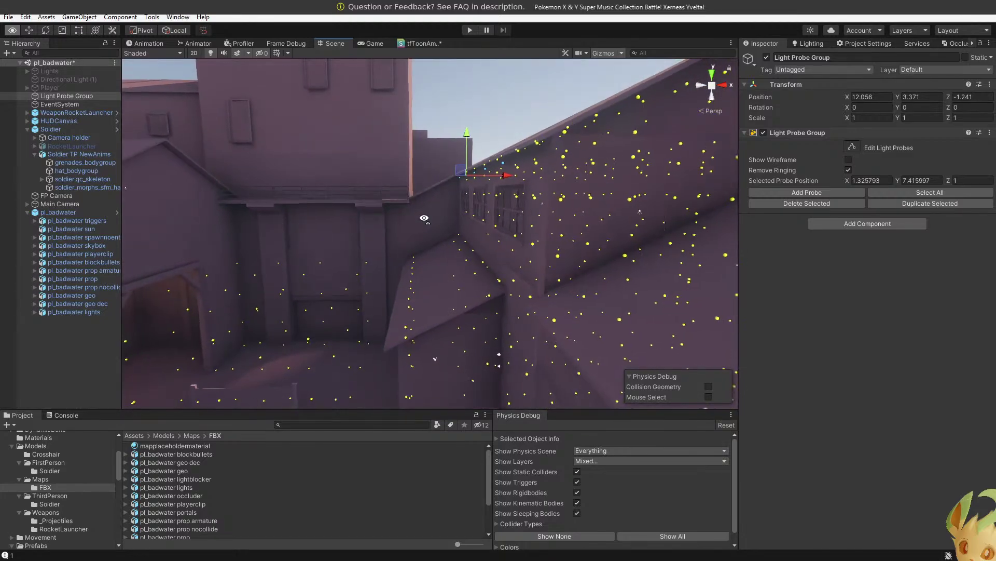
left_click_drag(504, 177, 442, 175)
left_click_drag(411, 139, 448, 229)
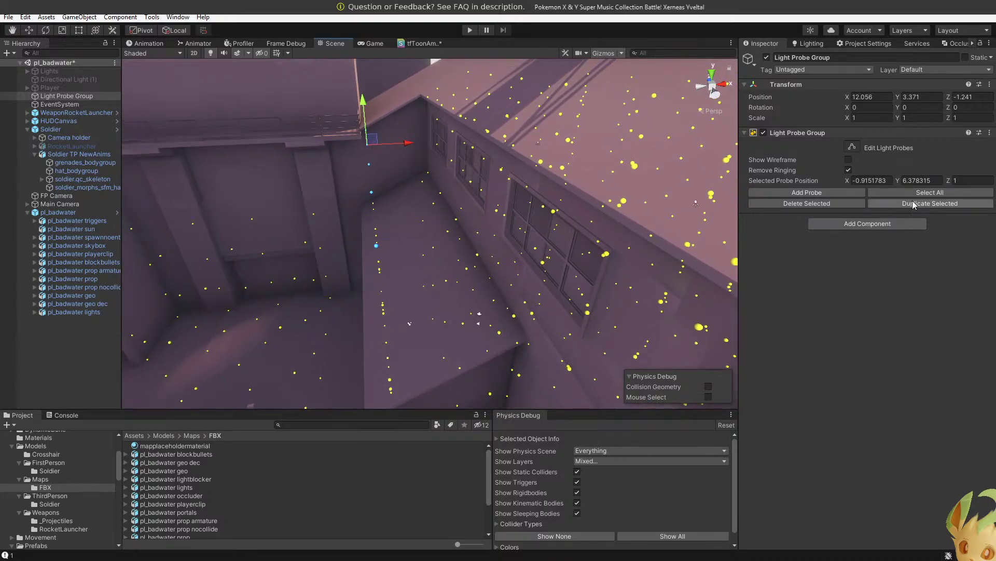
left_click_drag(670, 169, 463, 235, "alt")
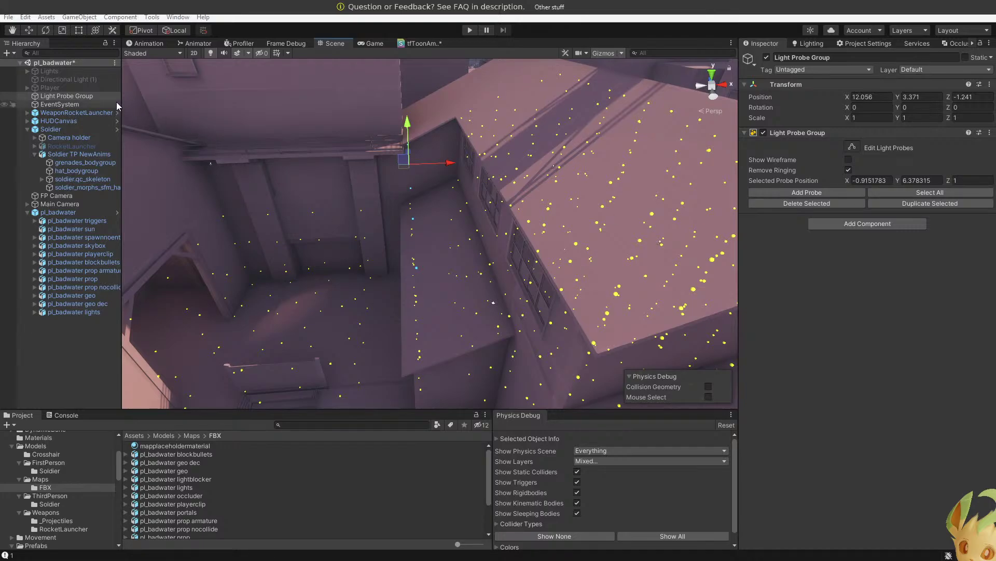
Duplicate the whole Light Probe Group object in the scene.
left_click(95, 97)
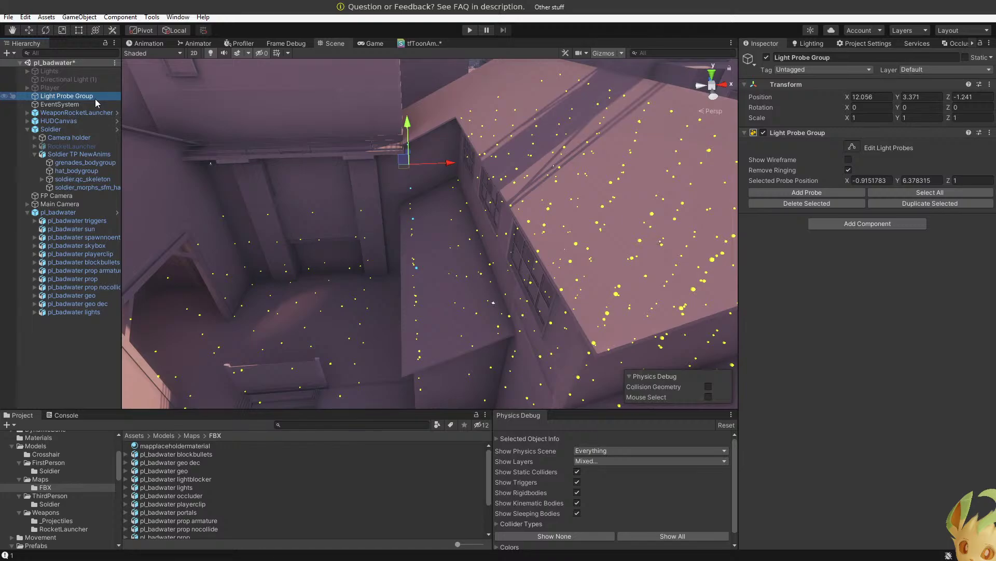
key("ctrl+d")
left_click_drag(98, 317, 97, 101)
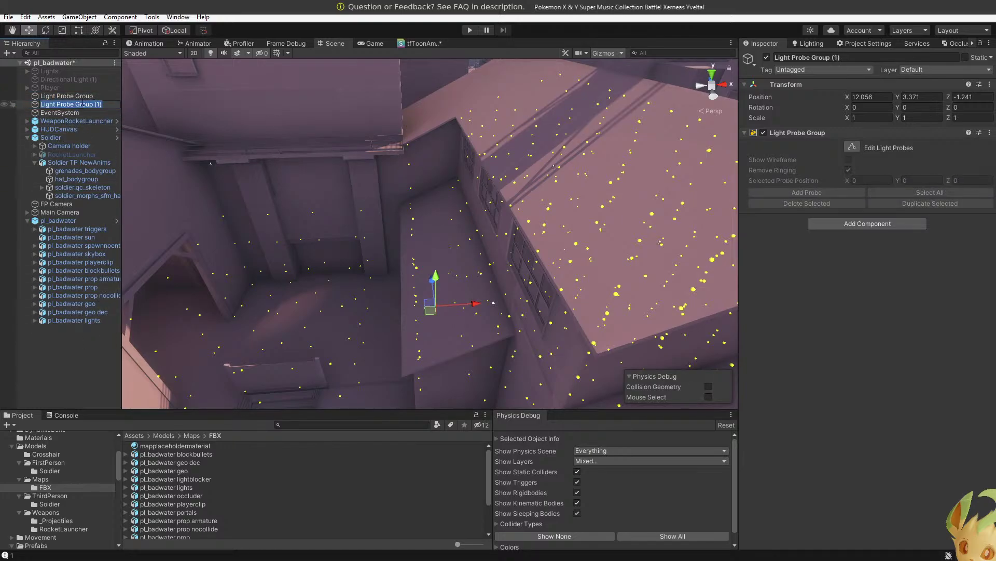
left_click(72, 96)
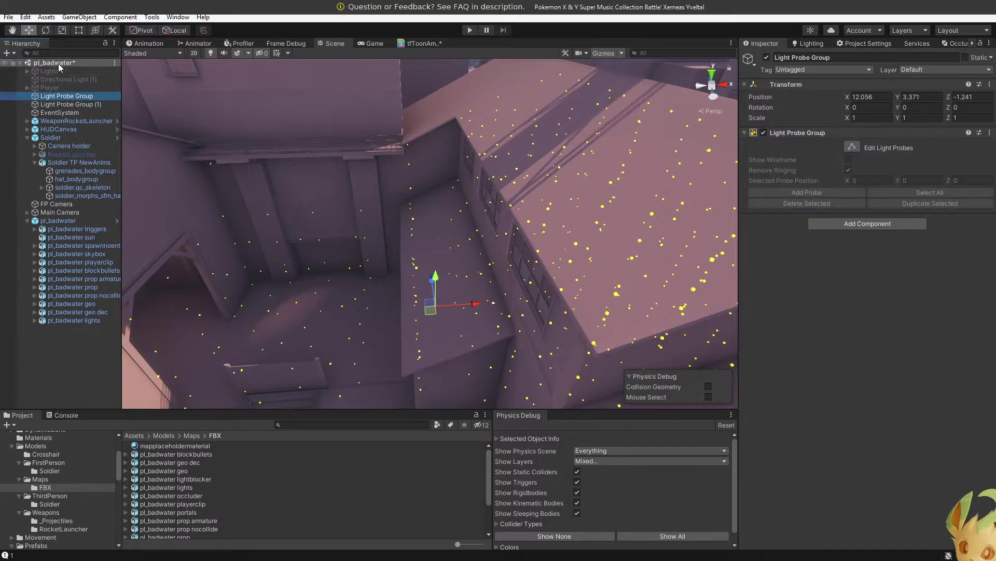
Create an empty object named LightProbes and make both light probe groups its children.
right_click(64, 340)
left_click(125, 463)
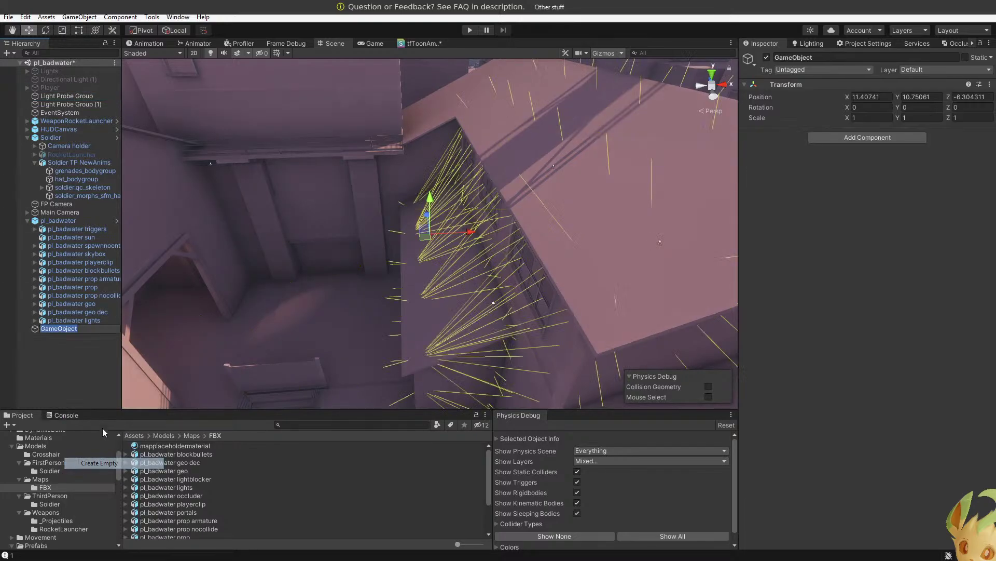
type("LightProbes")
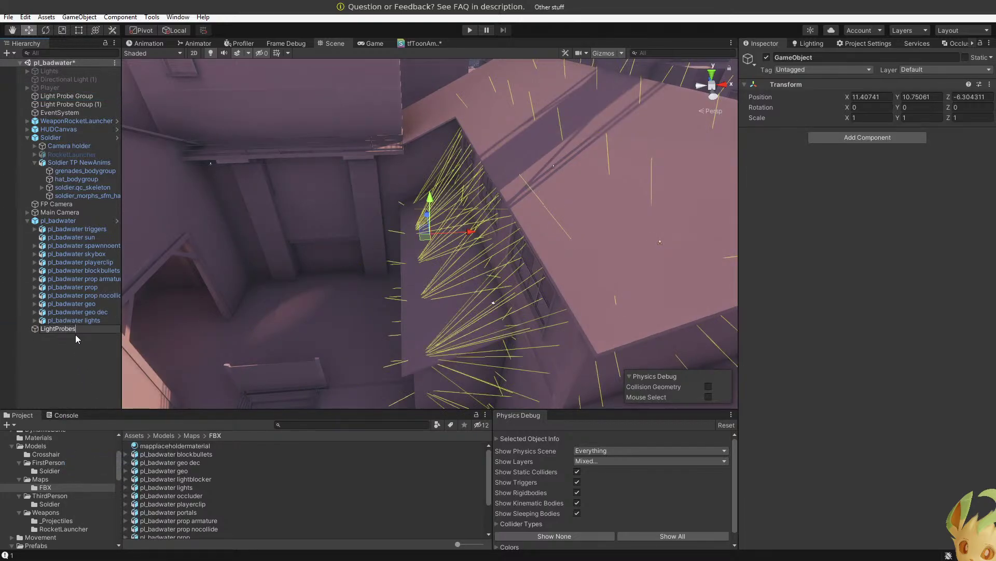
key("Return")
left_click_drag(71, 104, 76, 313)
left_click_drag(66, 328, 65, 329)
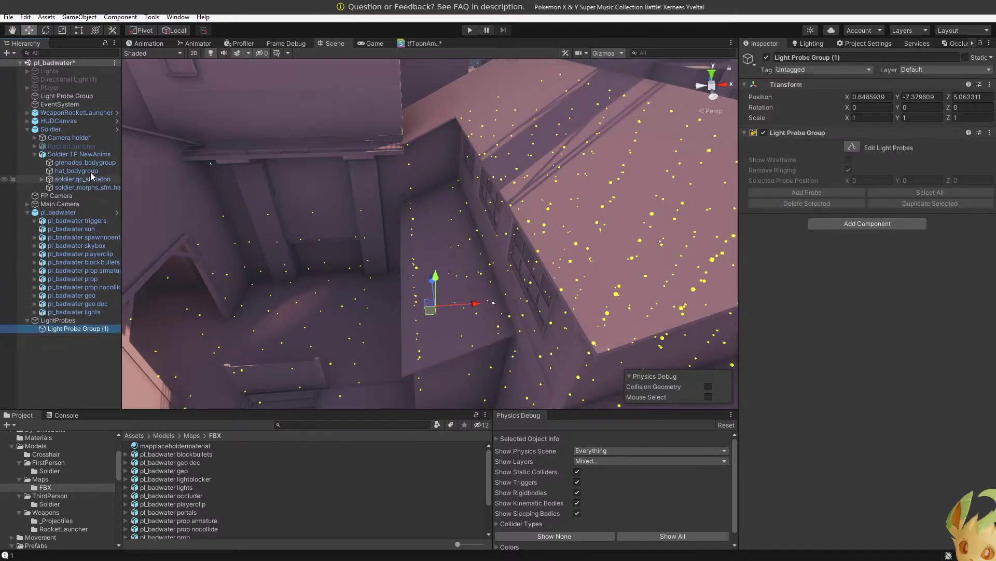
left_click_drag(65, 96, 88, 326)
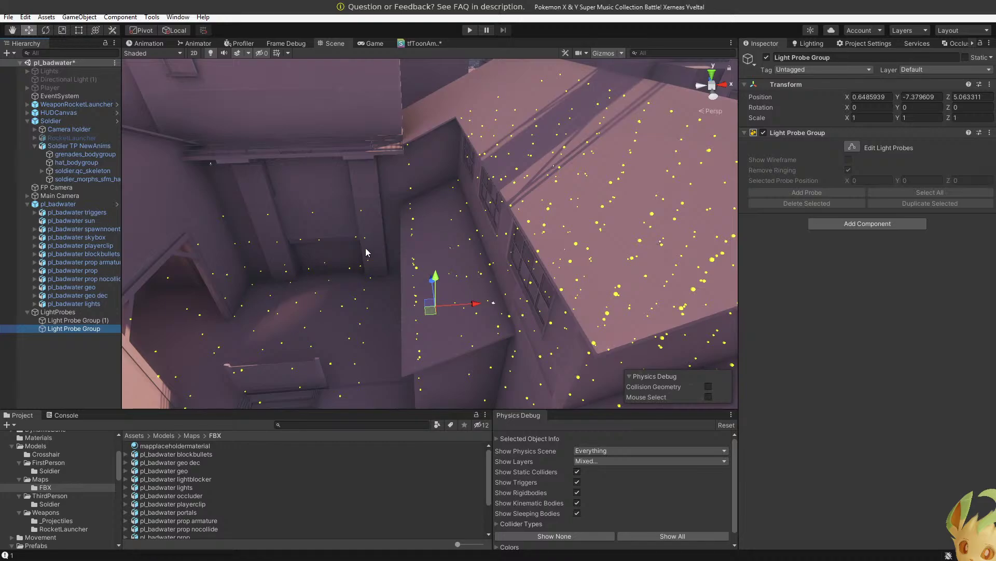
Enable probe editing on the original Light Probe Group and delete its probes in the open courtyard.
left_click(853, 147)
right_click_drag(467, 233, 494, 263)
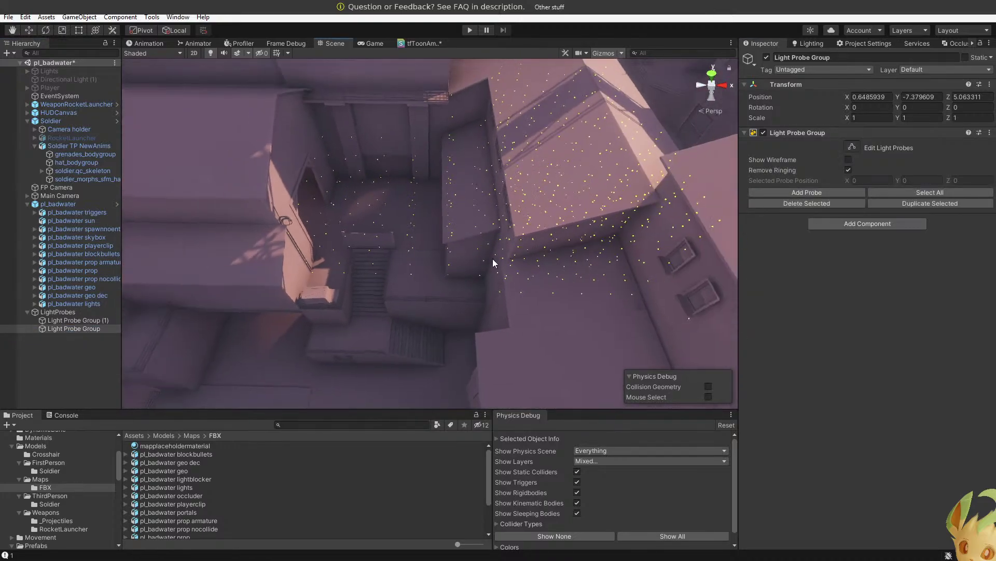
left_click_drag(440, 300, 145, 91)
right_click_drag(398, 235, 425, 104)
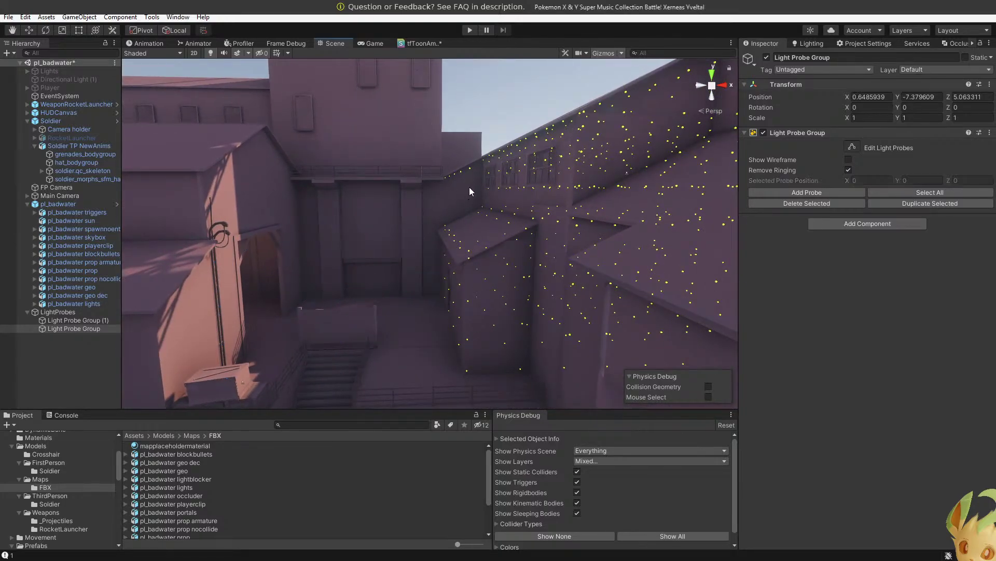
right_click_drag(473, 233, 408, 206)
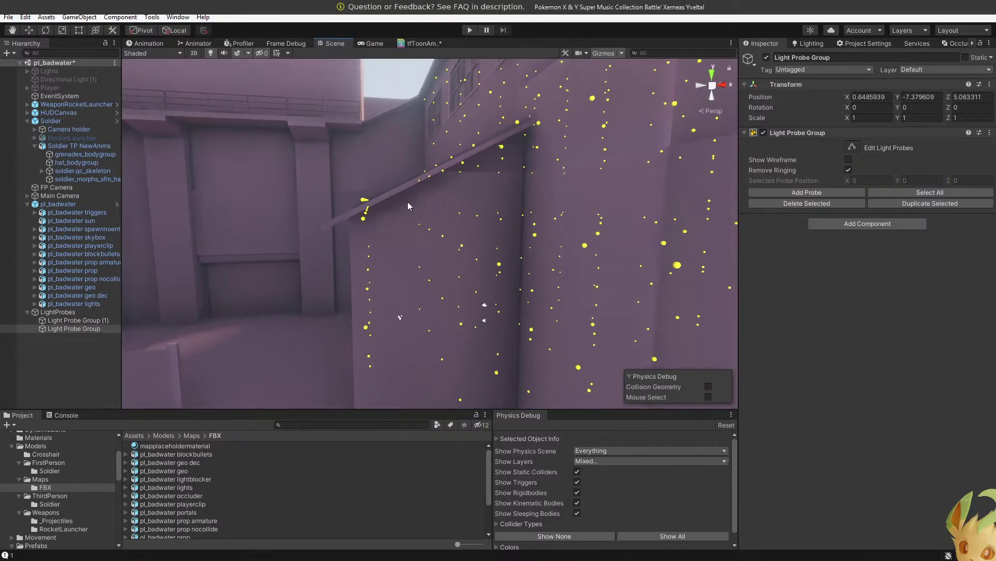
right_click_drag(395, 172, 469, 243)
left_click(409, 188)
Enable probe editing on Light Probe Group (1) and delete the probes clustered beside the small sloped roof's lower edge.
left_click(79, 320)
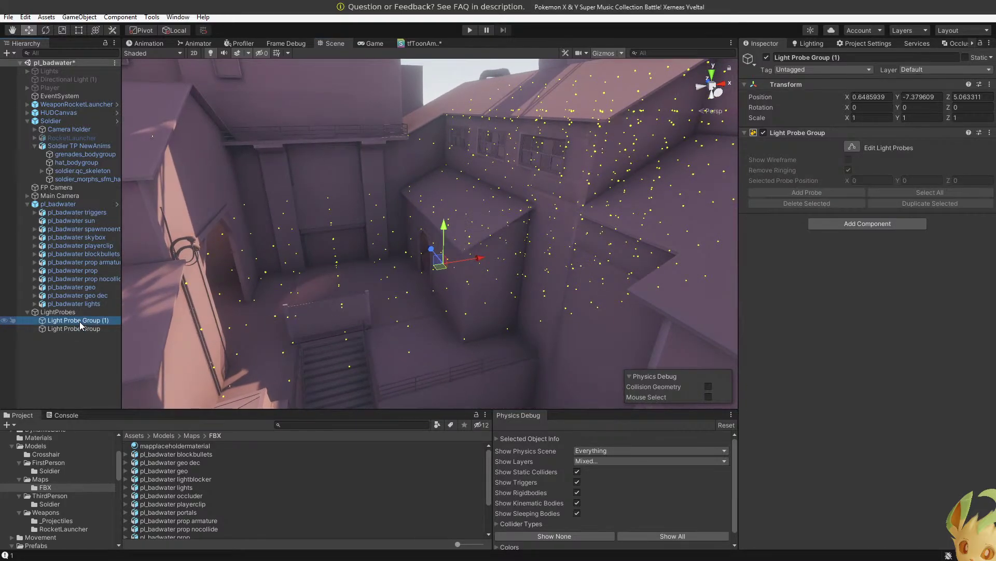
right_click_drag(488, 332, 390, 194)
left_click(389, 194)
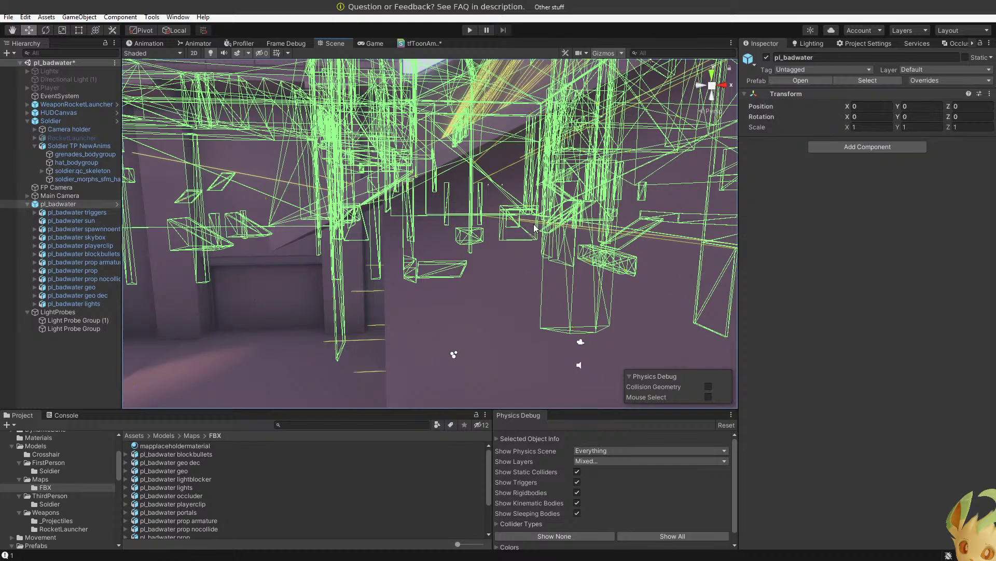
left_click(93, 320)
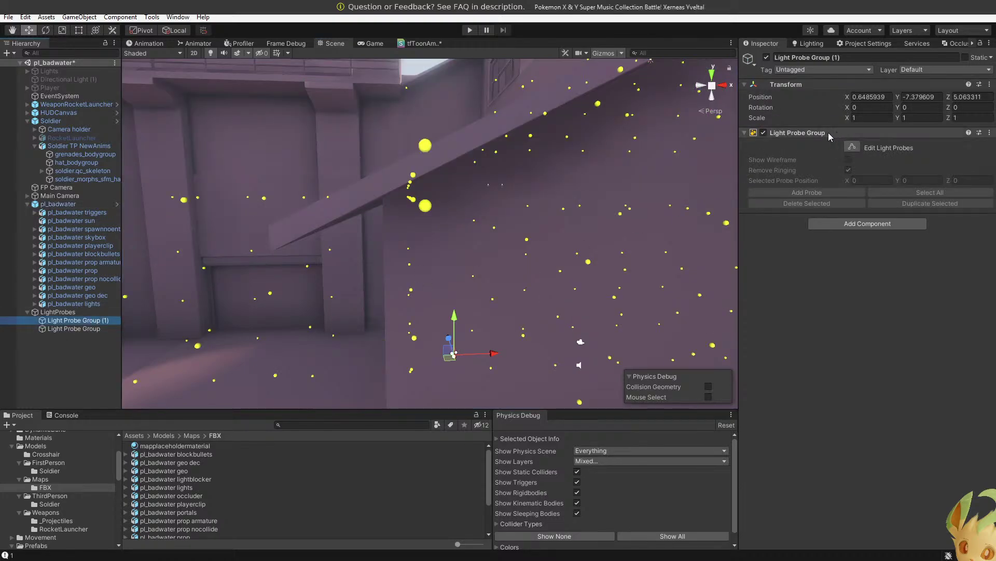
left_click(852, 148)
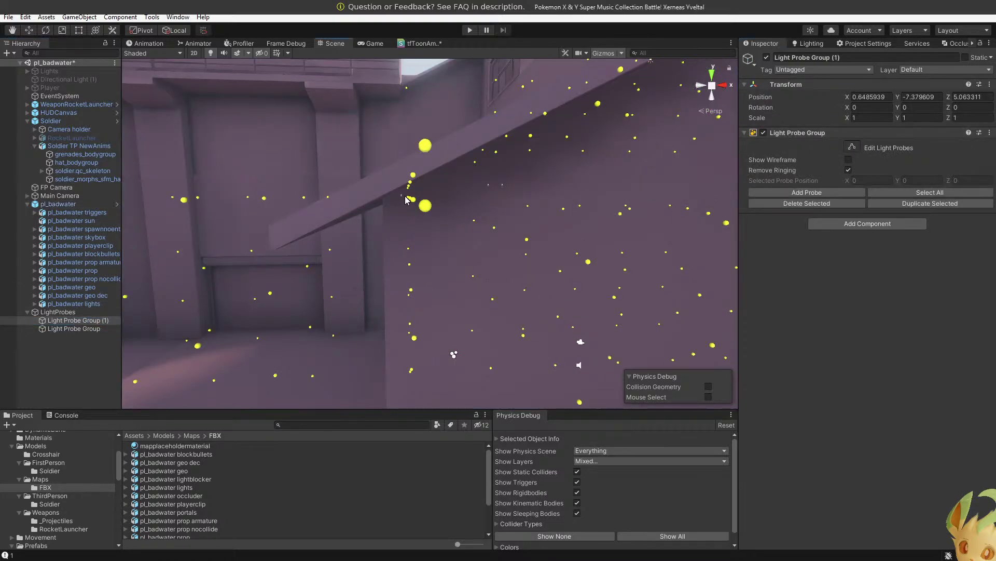
left_click_drag(405, 196, 438, 223)
key("Delete")
Delete the lower rows of Light Probe Group (1) probes inside the building beside the courtyard.
right_click_drag(438, 245, 436, 191)
left_click(427, 217)
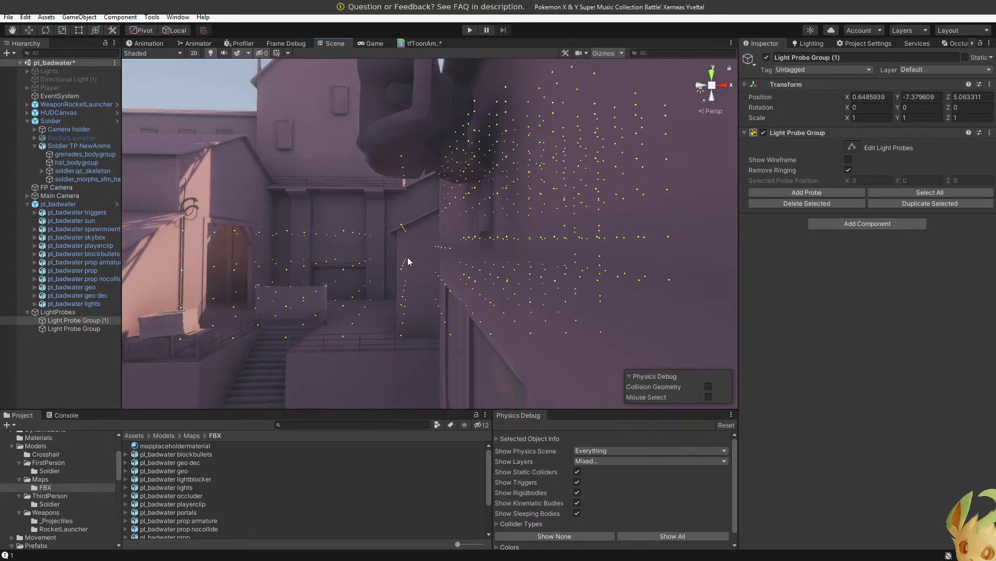
left_click_drag(393, 253, 692, 372)
key("Delete")
right_click_drag(427, 294, 390, 227)
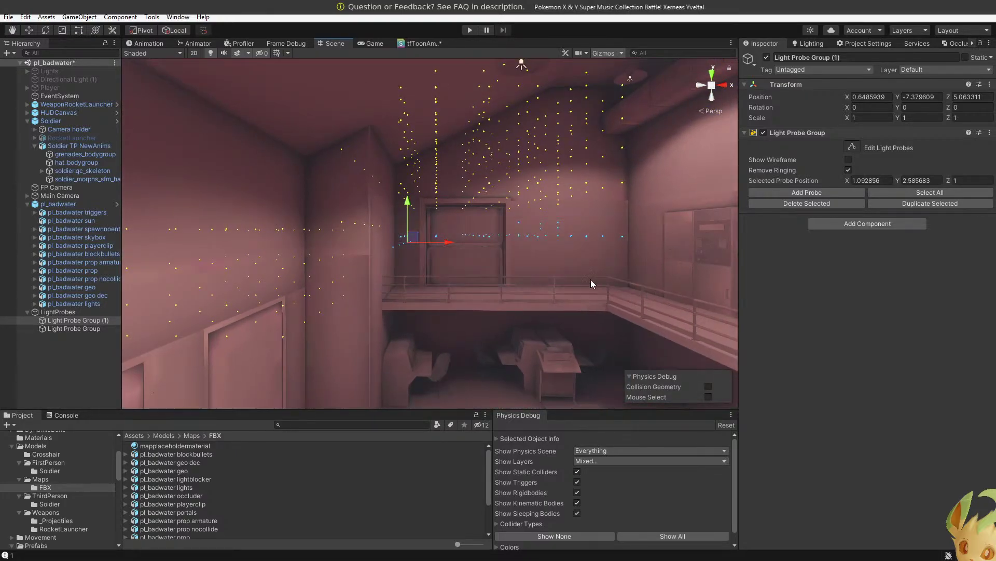
Delete the remaining upper blocks of Light Probe Group (1) probes inside the building, keeping the courtyard ones.
right_click_drag(591, 280, 465, 244)
left_click_drag(428, 171, 514, 364)
key("Delete")
scroll(472, 262, "down", 4)
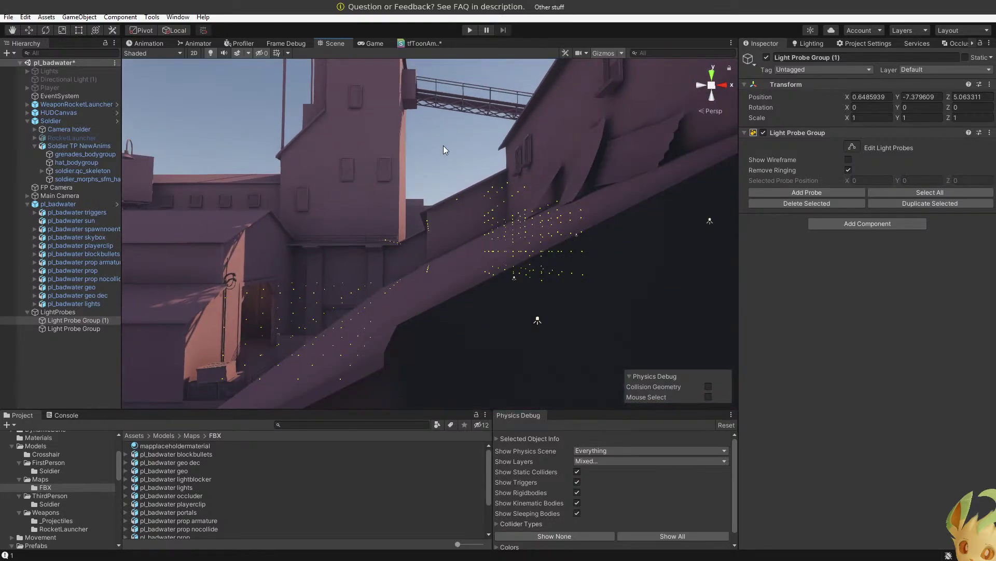
left_click_drag(444, 150, 623, 331)
key("Delete")
right_click_drag(456, 267, 459, 382)
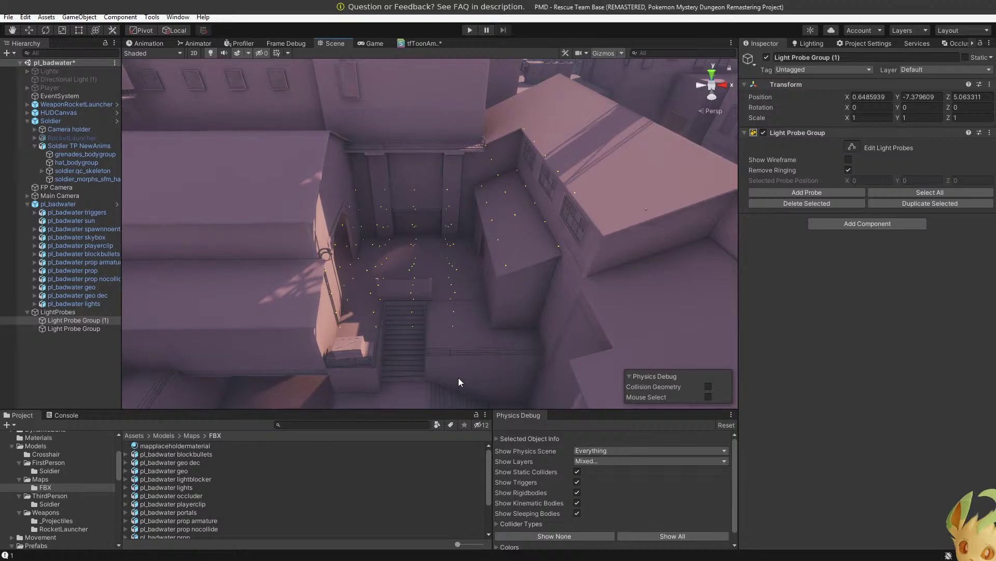
Thin out Light Probe Group (1)'s courtyard probes and reposition the rest, with a row at Y about -0.92 and Z about -4.84.
right_click_drag(458, 382, 623, 433)
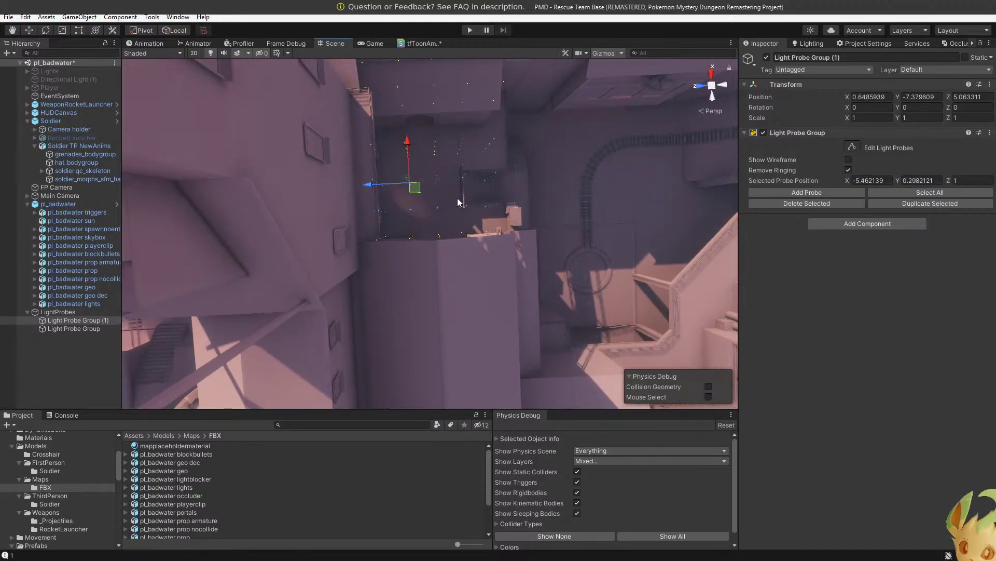
right_click_drag(457, 198, 345, 541)
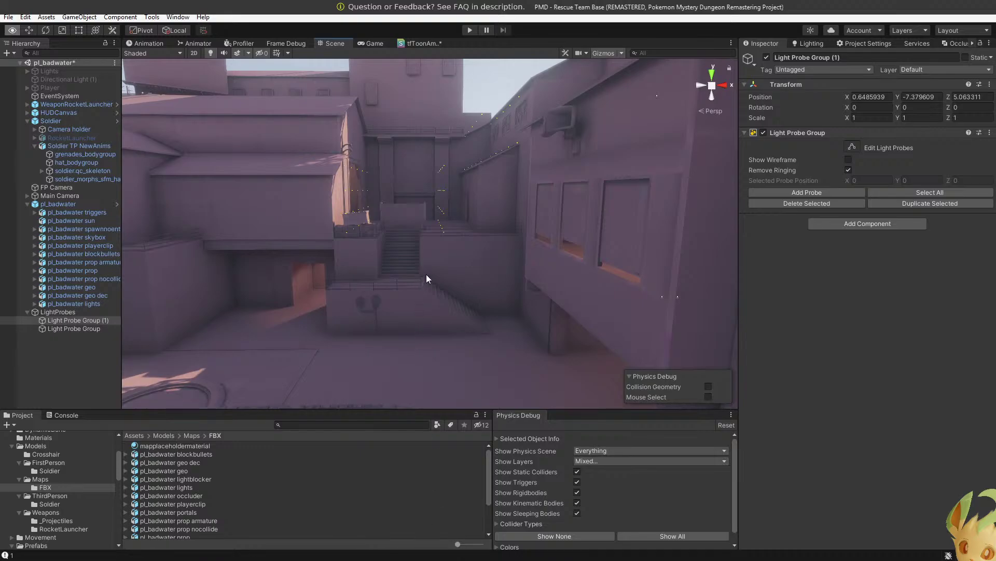
right_click_drag(427, 279, 474, 223)
left_click(436, 221)
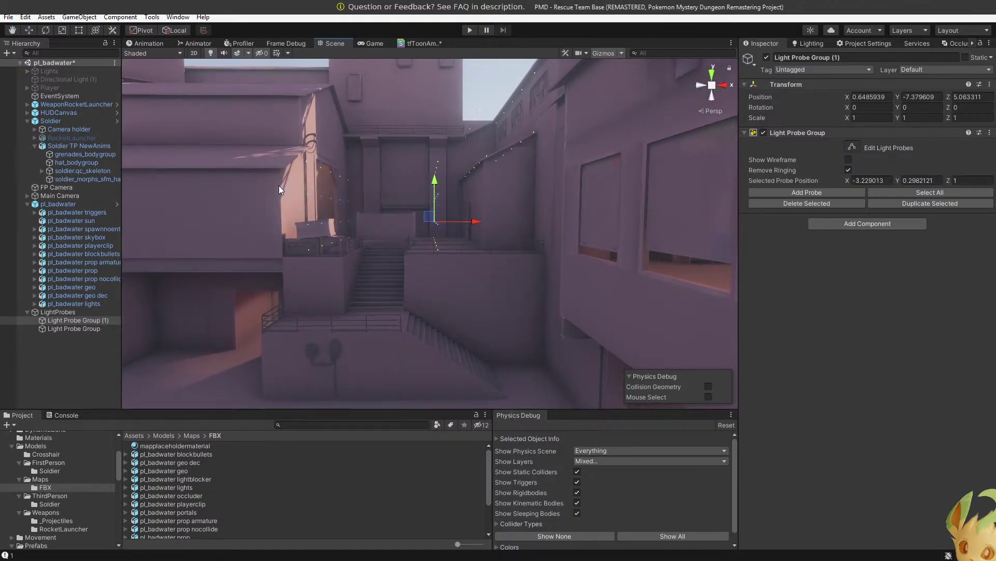
right_click_drag(279, 189, 674, 450)
key("s")
left_click(418, 267)
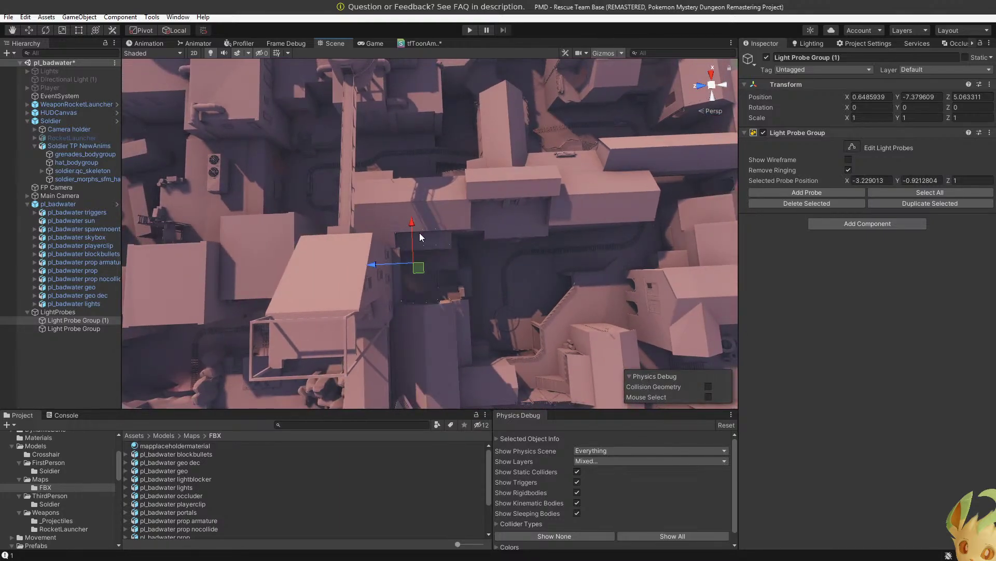
right_click_drag(420, 233, 450, 196)
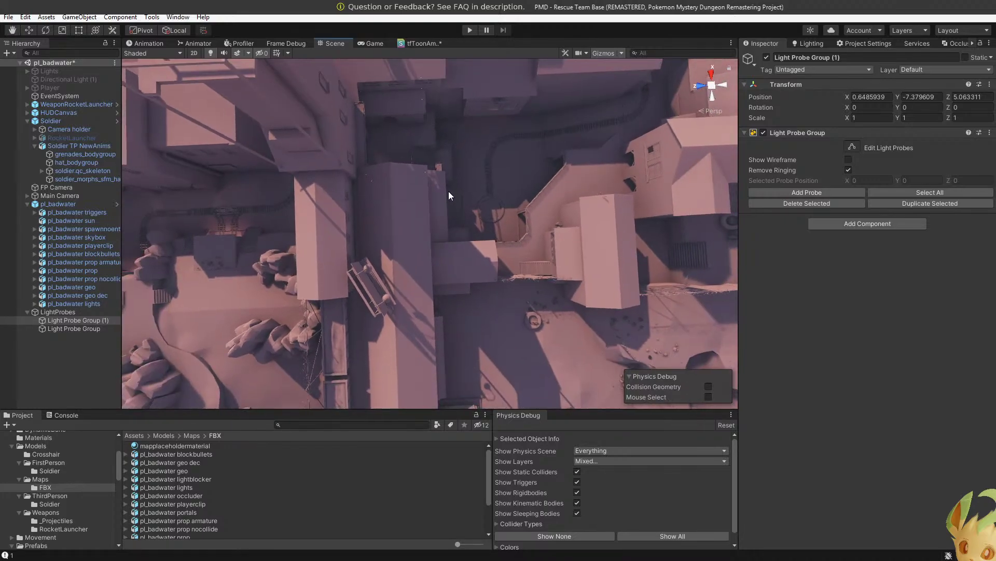
left_click_drag(448, 194, 388, 67)
right_click_drag(387, 67, 401, 49)
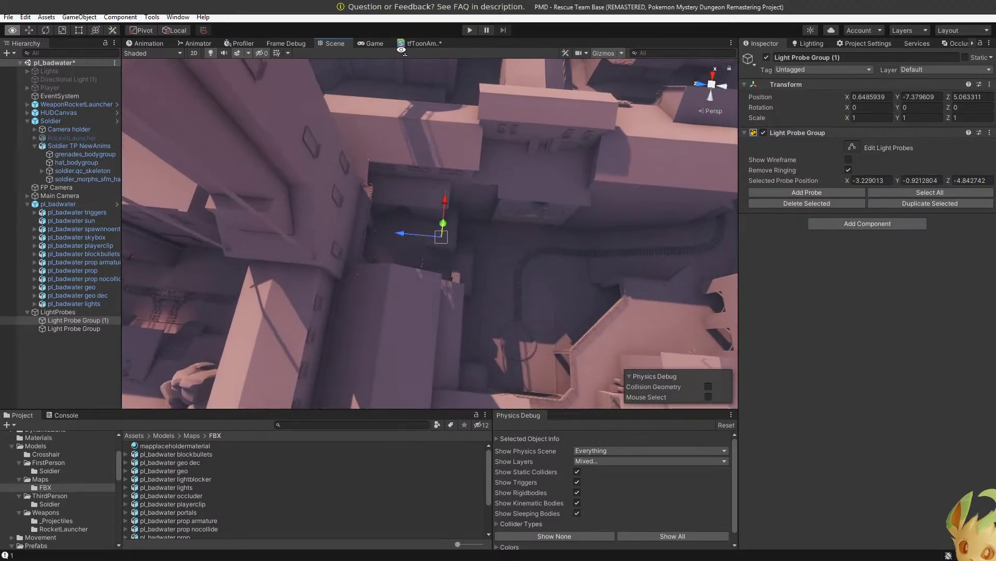
Enlarge the 3D gizmo icons in the Scene view so the light probes are easier to see.
left_click(604, 53)
left_click(621, 53)
mouse_move(696, 67)
left_mouse_down()
mouse_move(715, 68)
mouse_move(704, 68)
left_mouse_up()
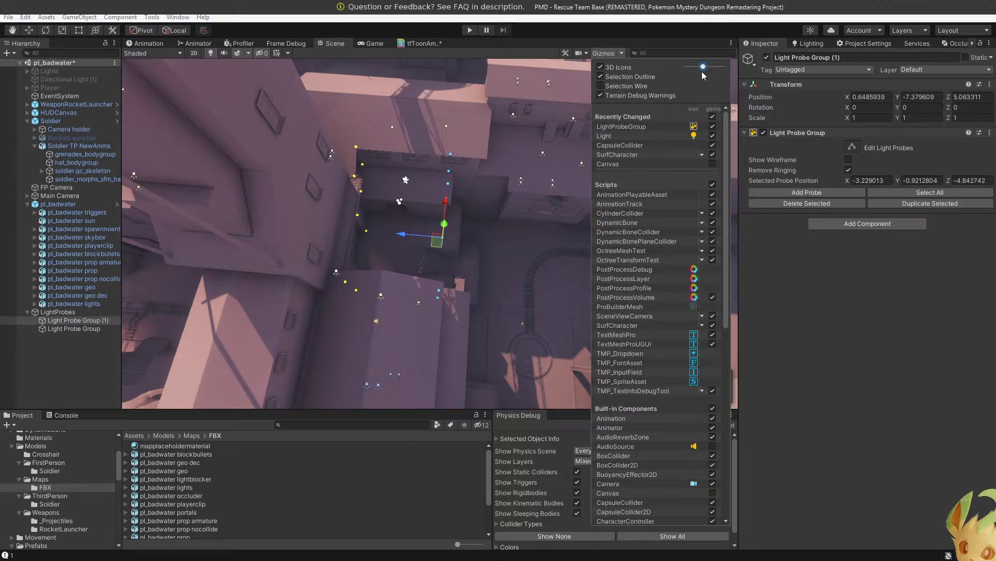
Duplicate the selected courtyard probe row to the middle of the courtyard at Z about -0.83, checking it with the probe wireframe.
right_click_drag(506, 129, 469, 174)
left_click_drag(421, 200, 373, 199)
left_click(849, 159)
mouse_move(561, 195)
right_mouse_down()
mouse_move(354, 64)
mouse_move(347, 11)
mouse_move(332, 550)
right_mouse_up()
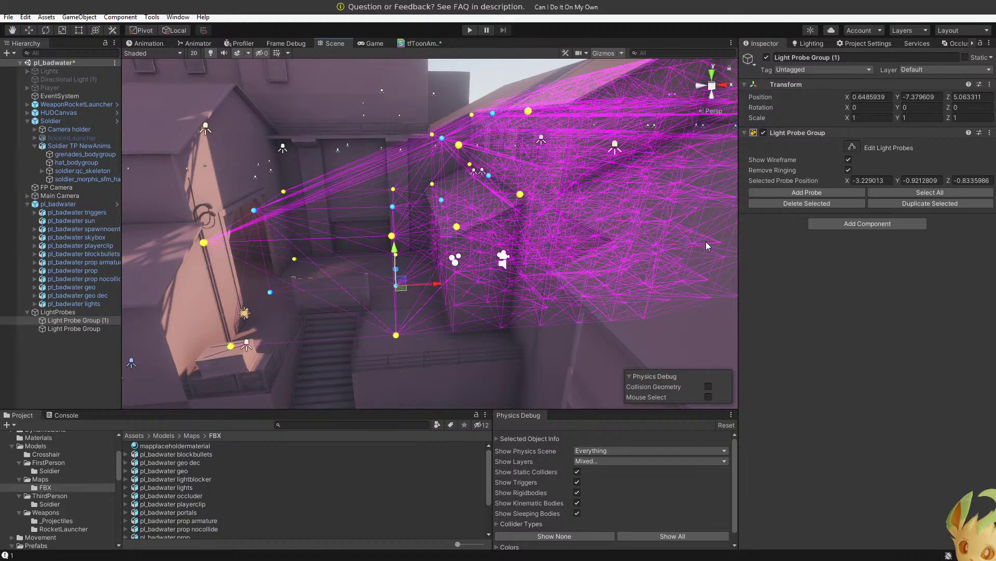
left_click(849, 160)
left_click(849, 160)
left_click(849, 160)
Move a single probe down to the doorway of the small sloped-roof building, at X about -1.15 and Z about -0.83.
right_click_drag(628, 197, 666, 228)
left_click(474, 131)
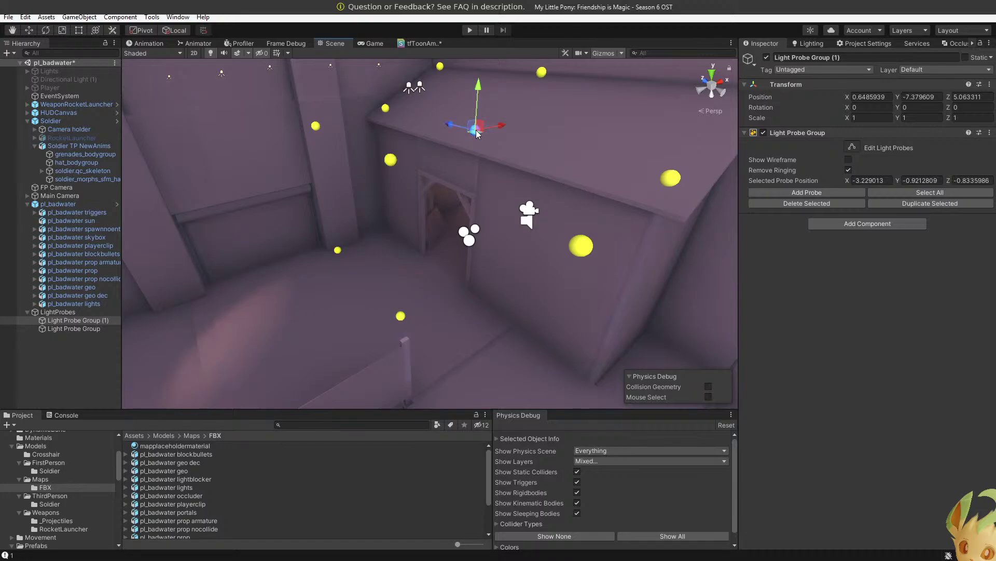
left_click_drag(478, 102, 468, 268)
right_click_drag(469, 267, 639, 239)
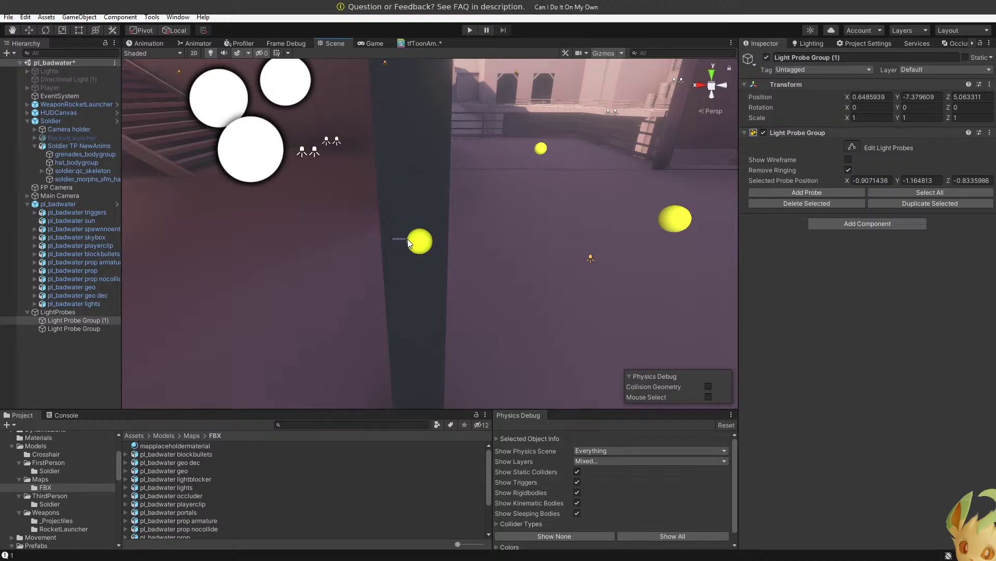
left_click(422, 243)
left_click_drag(395, 239, 423, 239)
Show the probe wireframe and adjust the doorway probe to X about -1.20, Y about -0.80 and Z about -1.01.
left_click(850, 159)
right_click_drag(586, 205, 495, 178)
left_click_drag(495, 179, 506, 140)
right_click_drag(520, 156, 373, 228)
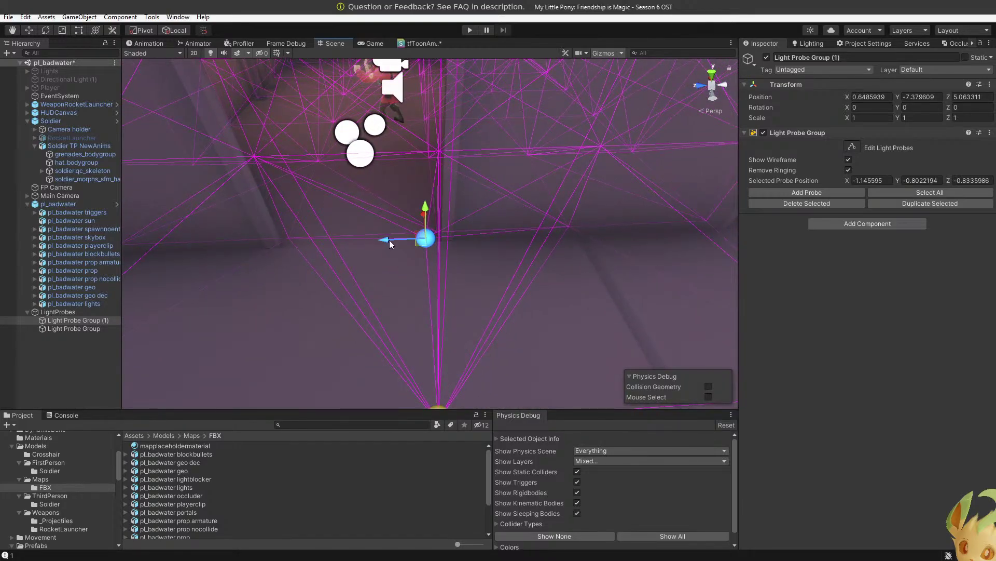
left_click_drag(390, 241, 403, 239)
right_click_drag(403, 239, 487, 229)
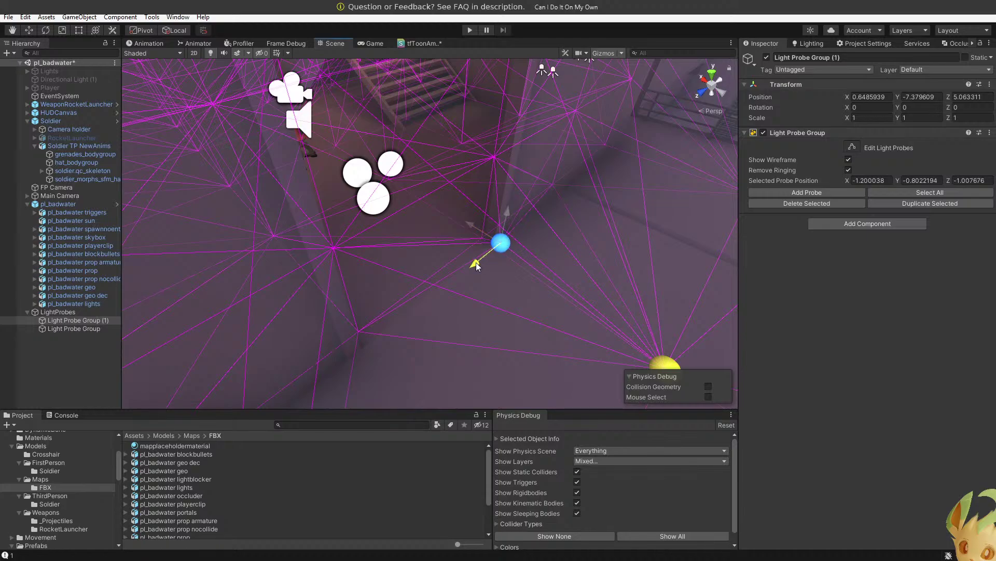
Duplicate the doorway probe across to Z about 1.01, then duplicate both doorway probes upward to Y about 1.91.
left_click_drag(475, 262, 418, 306)
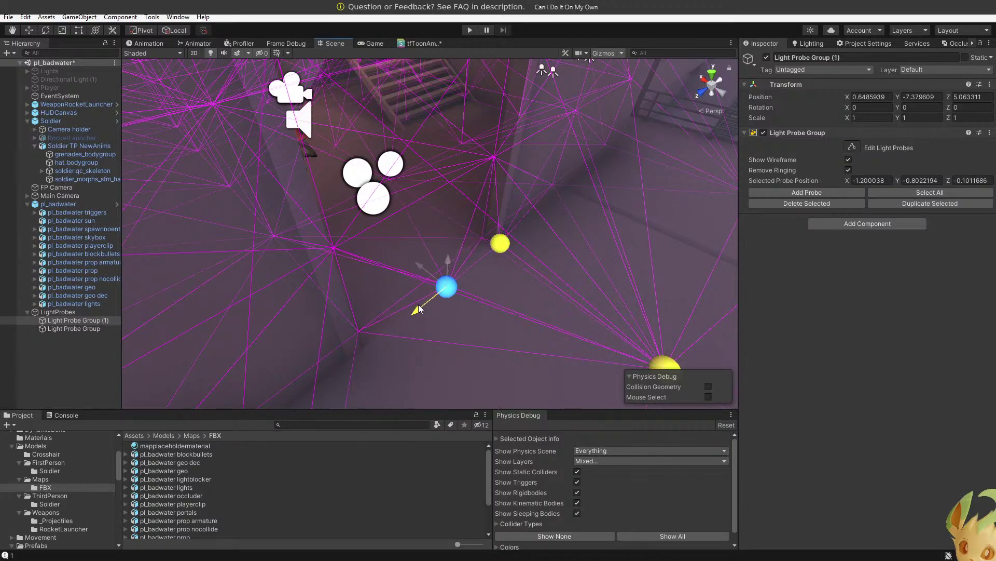
left_click_drag(343, 367, 341, 364)
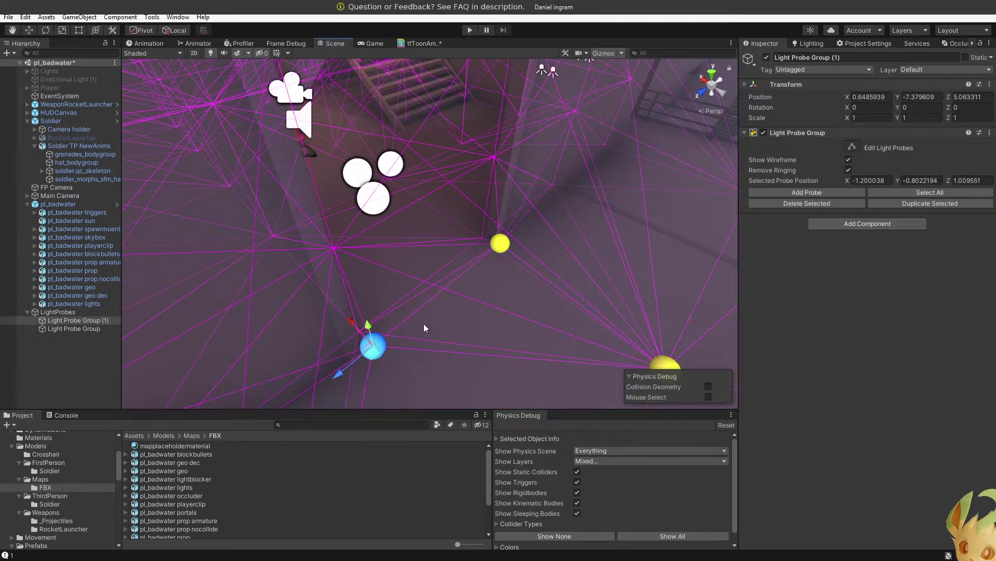
right_click_drag(423, 323, 306, 274)
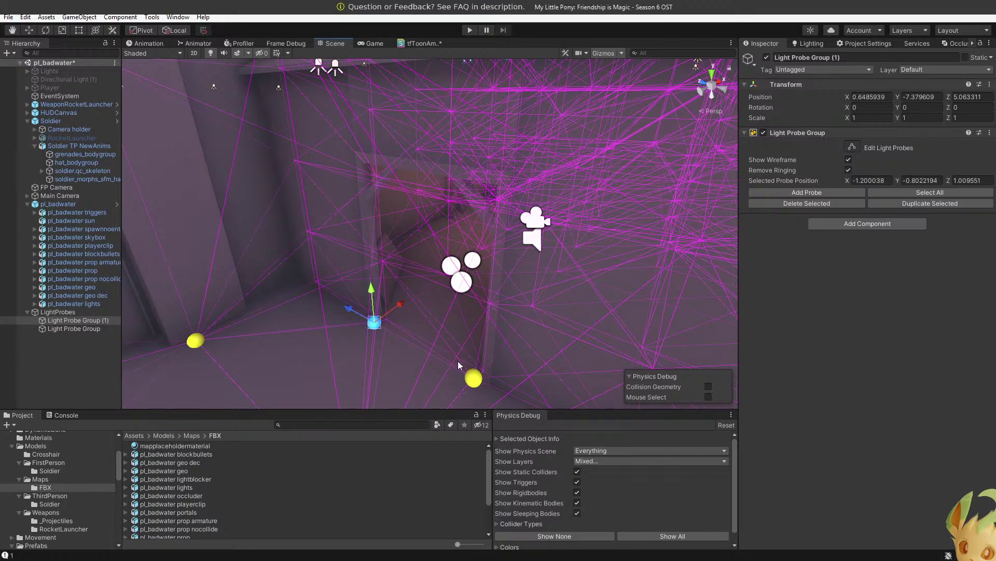
left_click_drag(454, 366, 372, 304, "shift")
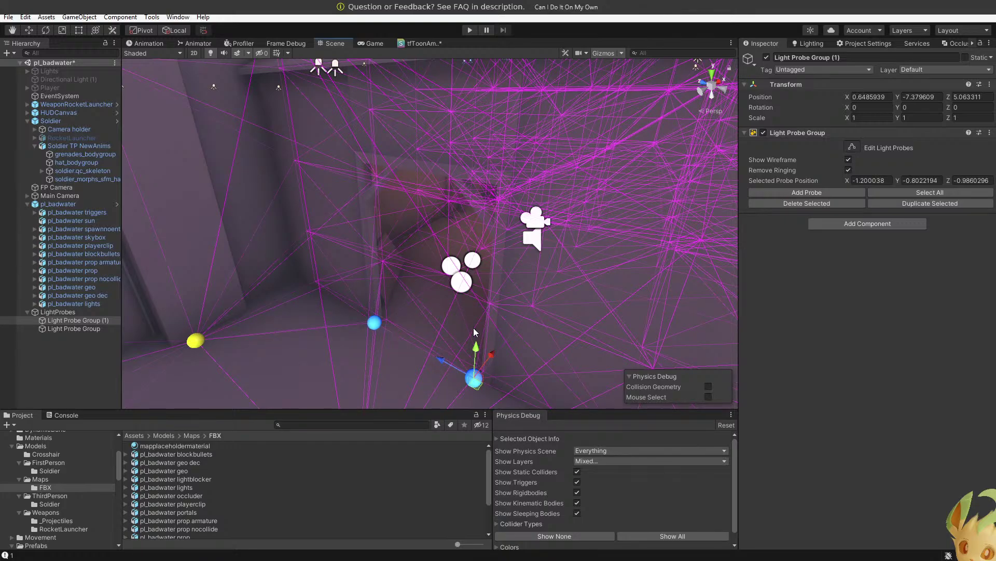
left_click_drag(472, 170, 366, 229)
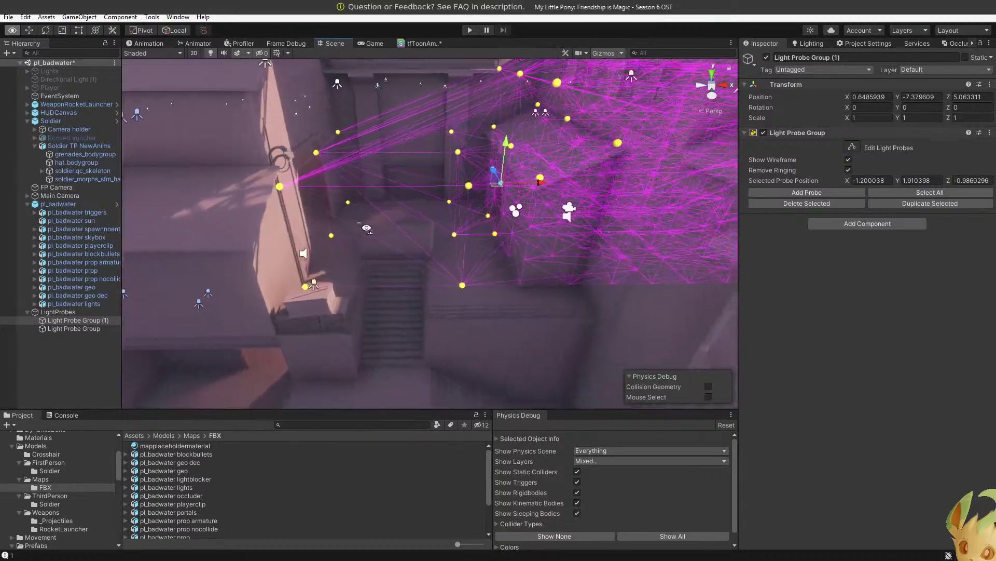
Duplicate the upper layer of courtyard probes upward to form a new layer at Y about 6.01.
scroll(367, 228, "down", 7, "alt")
left_click_drag(439, 284, 408, 111)
left_click_drag(420, 269, 415, 269)
left_click_drag(415, 269, 415, 185, "alt")
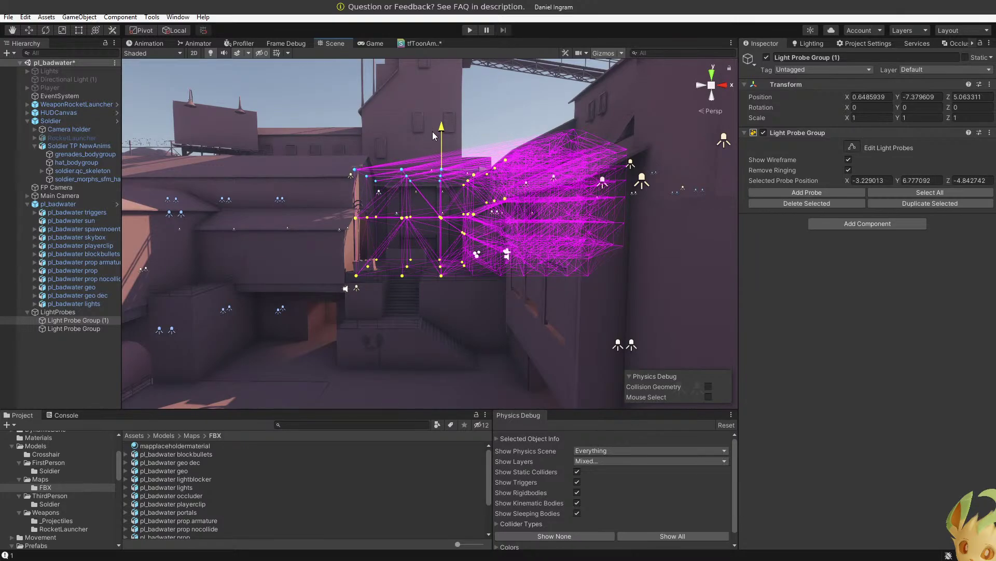
left_click_drag(432, 132, 377, 224)
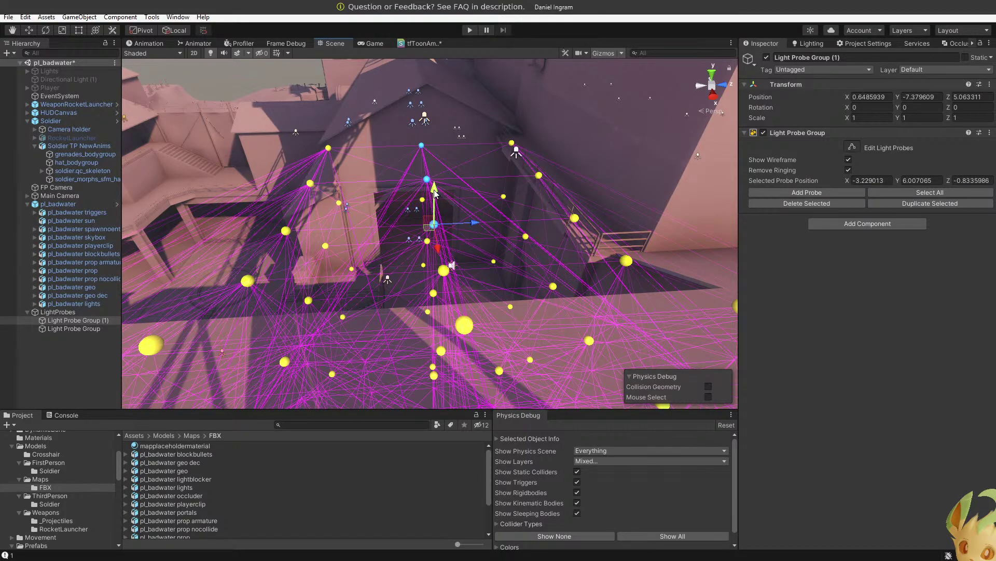
left_click_drag(435, 192, 453, 112)
left_click_drag(466, 146, 475, 148)
key("a")
right_click_drag(316, 291, 604, 134)
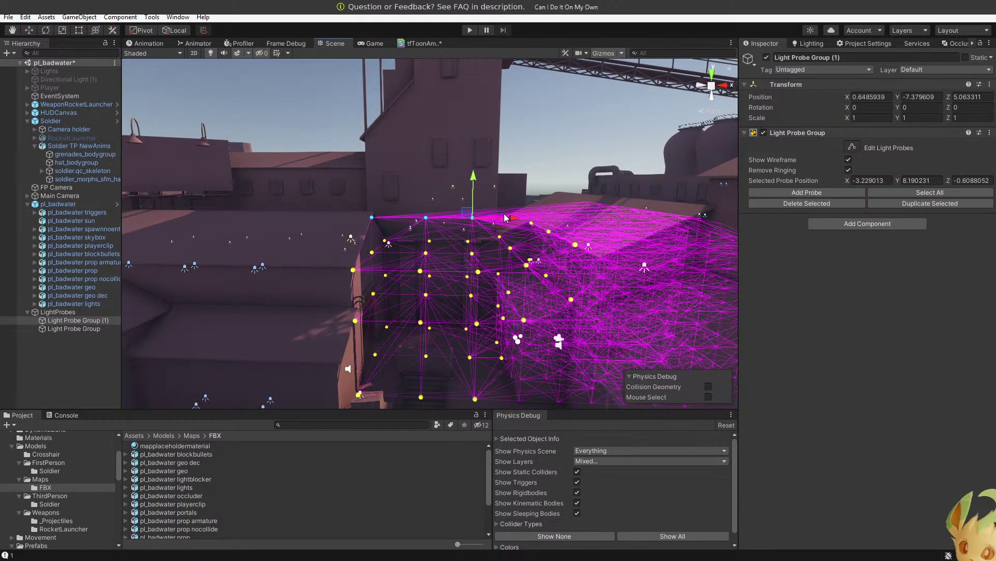
key("ctrl+z")
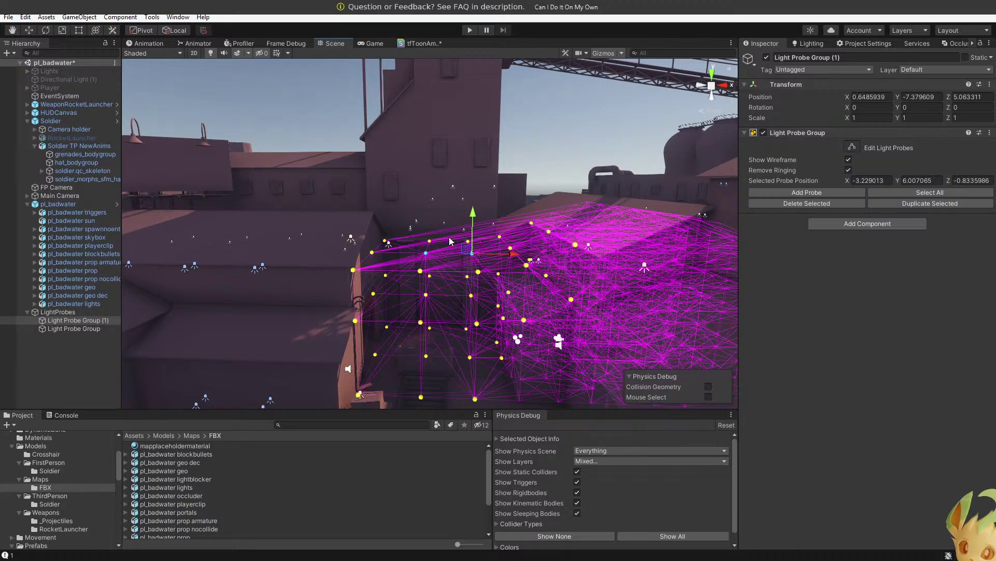
Shift the upper-layer probes along the sunlit building wall into the courtyard, to X about -9.19.
right_click_drag(449, 237, 423, 252)
left_click_drag(434, 231, 358, 182)
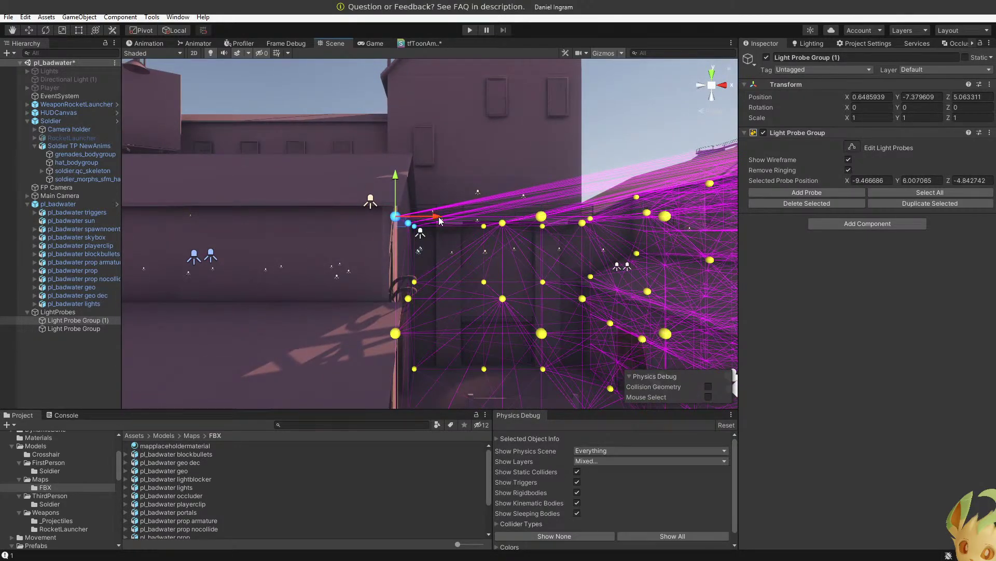
left_click_drag(442, 213, 443, 213)
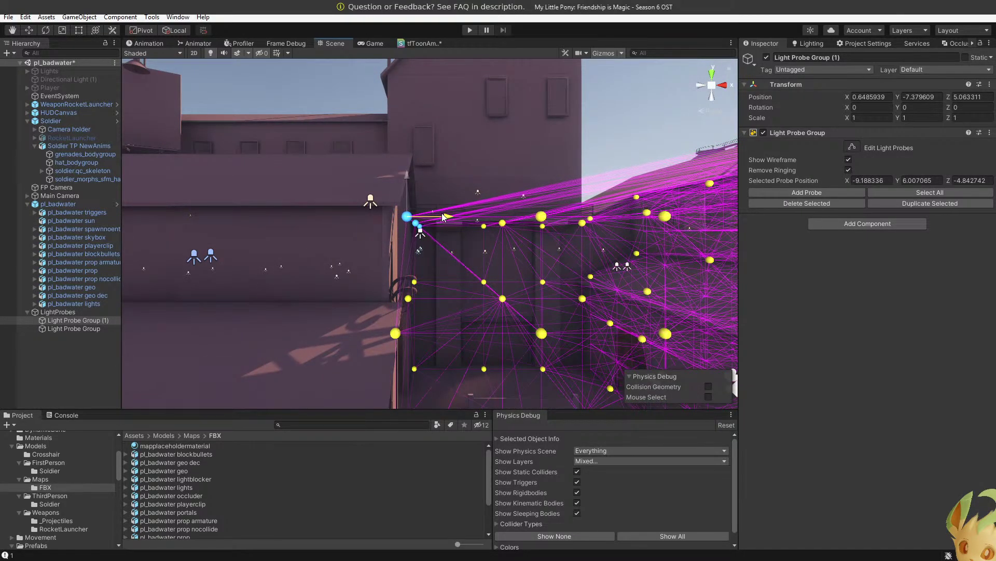
right_click_drag(443, 213, 465, 252)
Duplicate the entire upper layer of courtyard probes to above the rooftops at Y about 9.85.
left_click_drag(428, 247, 295, 203)
left_click_drag(461, 211, 451, 92)
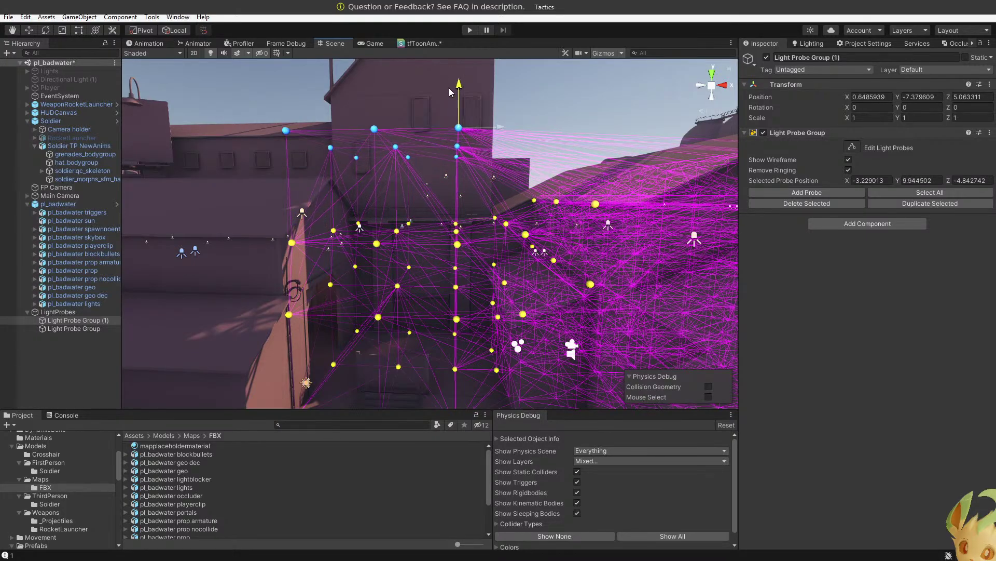
key("s")
right_click_drag(450, 101, 451, 140)
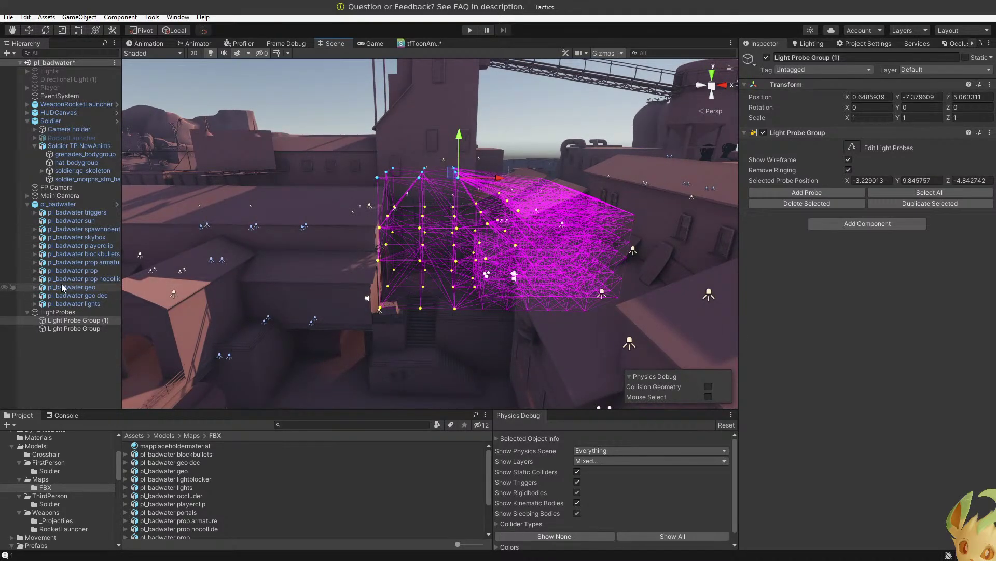
Select all worldspawn pieces under pl_badwater skybox and examine where their colliders bound the map above the courtyard.
left_click(35, 237)
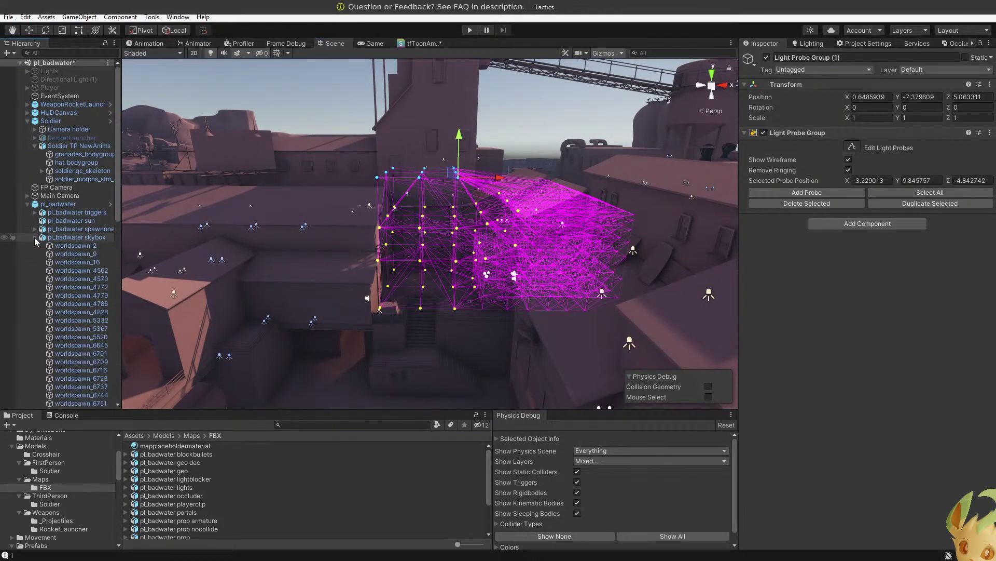
left_click(72, 246)
scroll(79, 251, "down", 10)
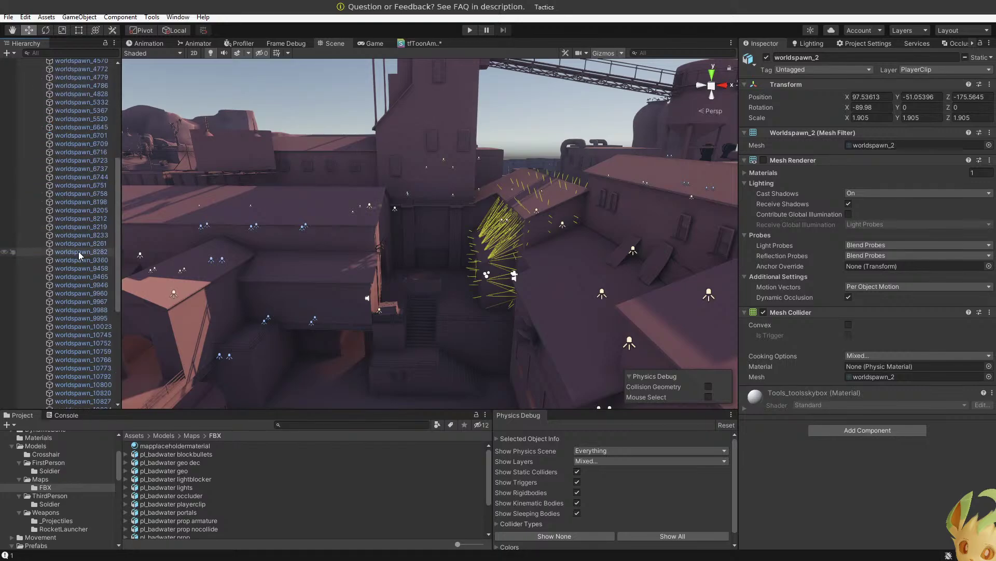
left_click(82, 339, "shift")
scroll(82, 312, "up", 10)
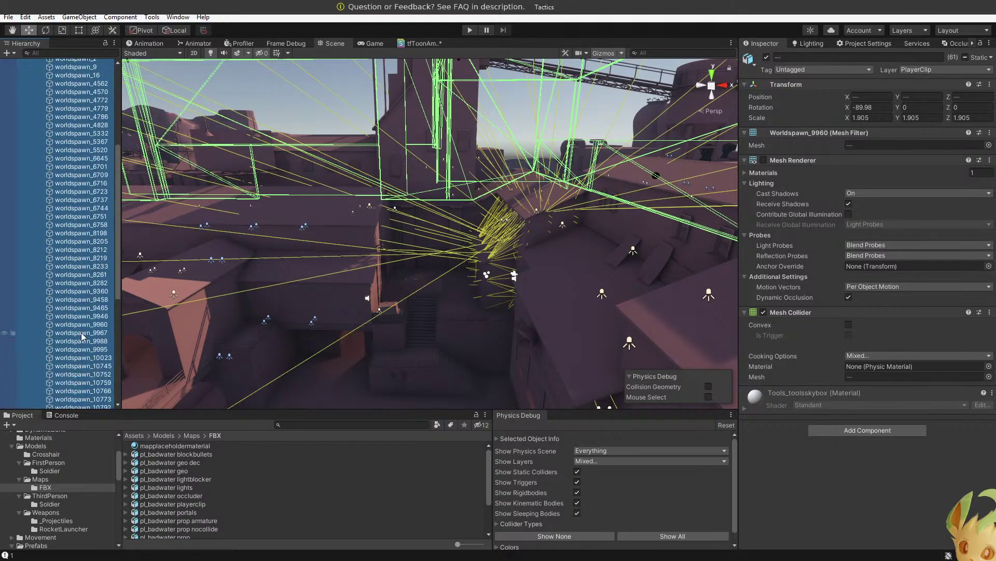
right_click_drag(267, 197, 119, 230)
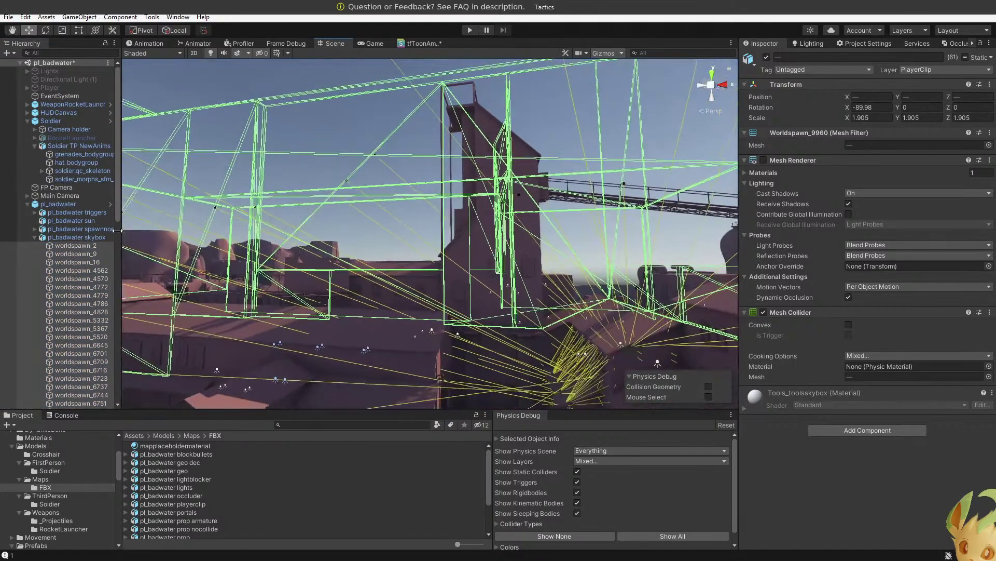
Select all worldspawn pieces under pl_badwater playerclip, enable their Mesh Renderer and inspect the clip volumes around the courtyard.
left_click(34, 237)
left_click(39, 247)
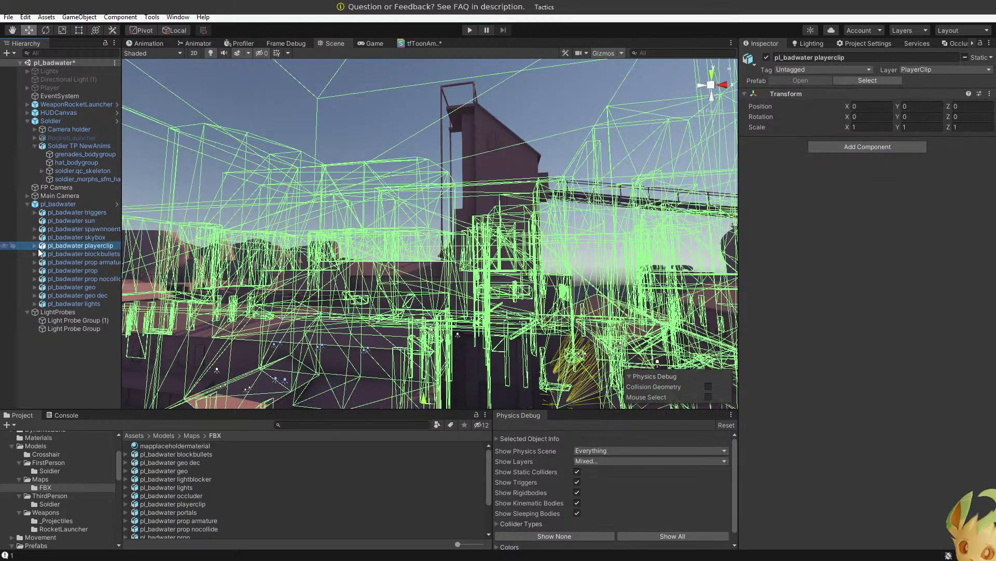
left_click(35, 246)
left_click(67, 254)
scroll(72, 260, "down", 15)
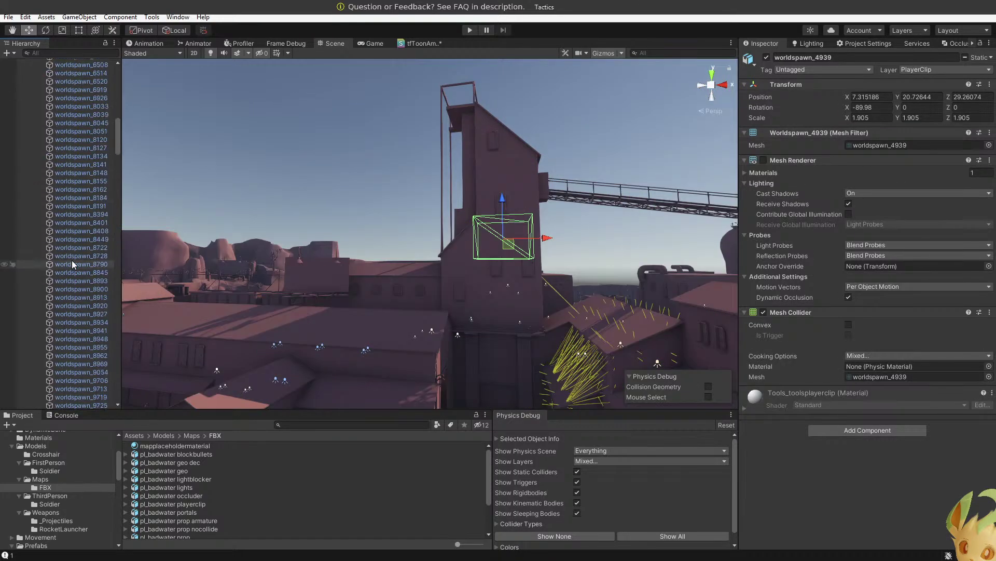
scroll(75, 270, "down", 15)
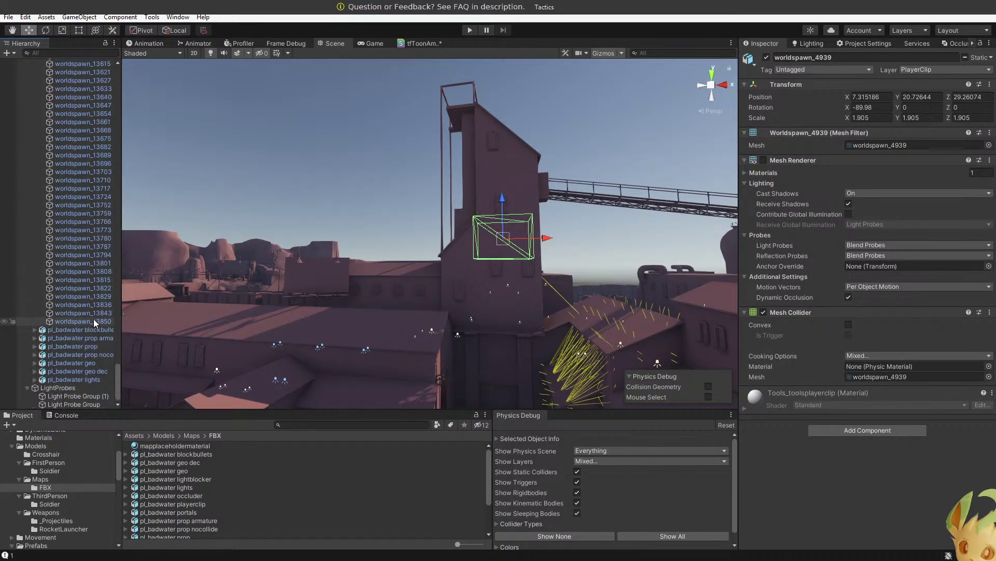
left_click(93, 320, "shift")
left_click(765, 160)
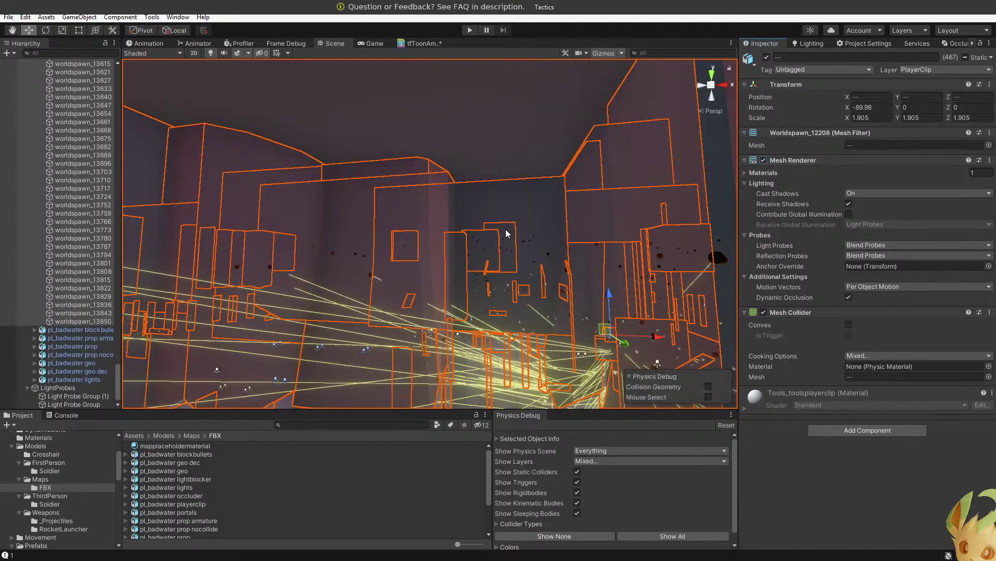
right_click_drag(493, 233, 701, 156)
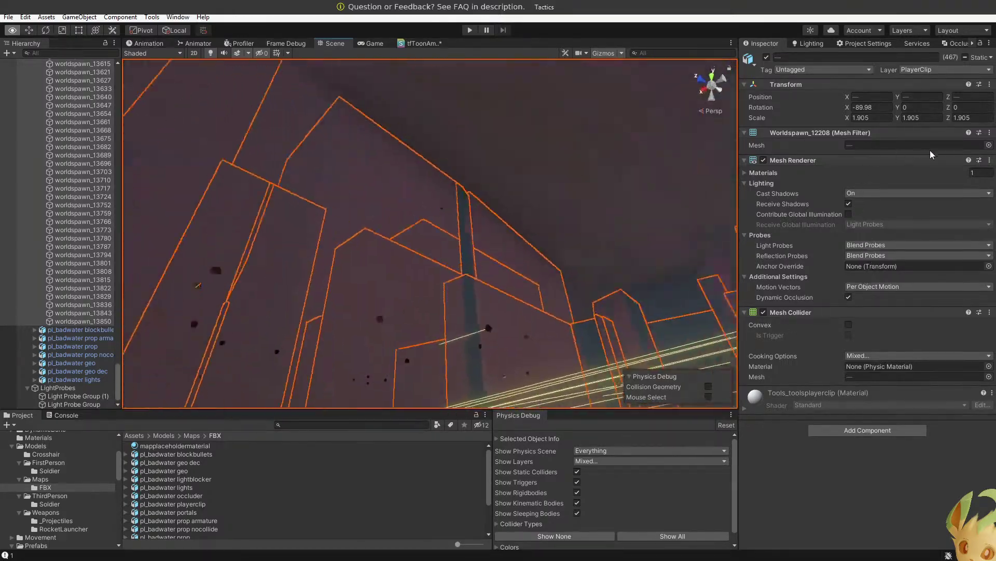
right_click_drag(519, 208, 416, 266)
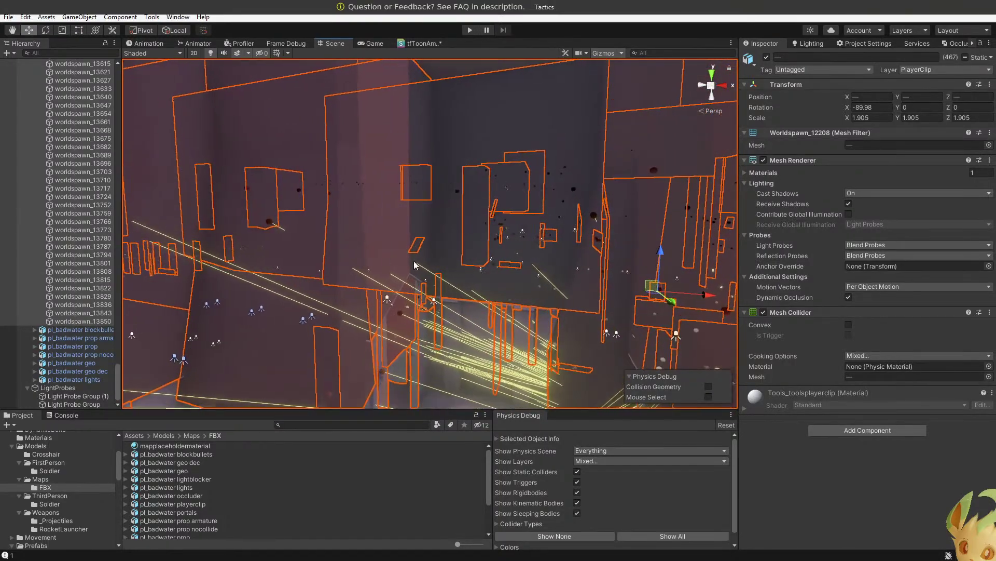
Collapse the pl_badwater playerclip children in the Hierarchy and select Light Probe Group (1).
scroll(96, 229, "up", 20)
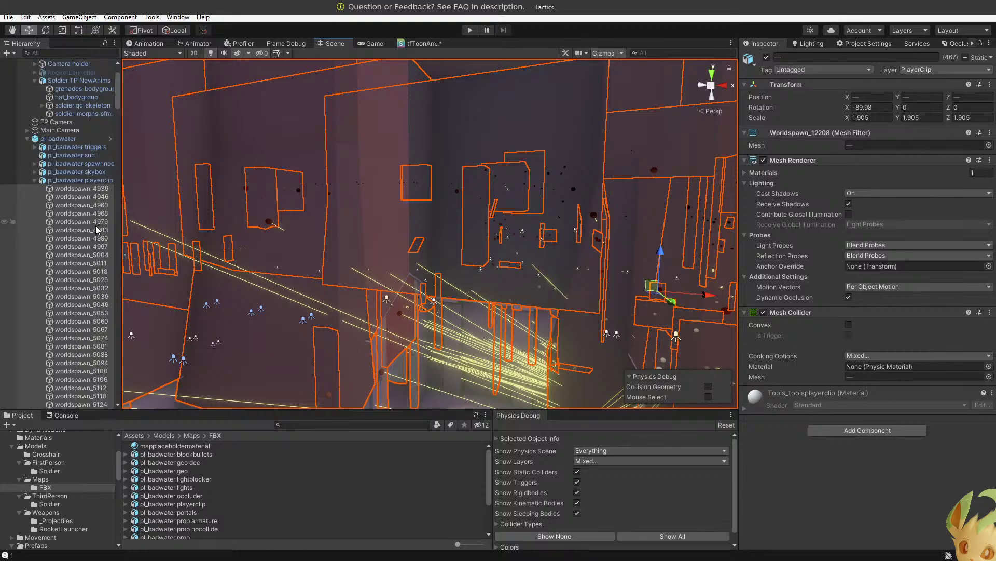
scroll(95, 226, "up", 3)
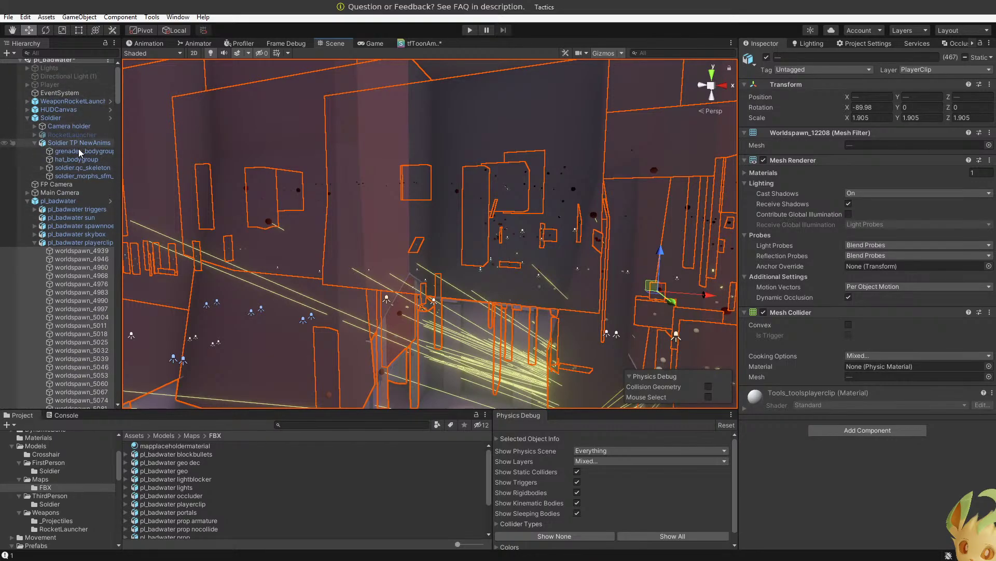
scroll(67, 185, "down", 3)
left_click(34, 182)
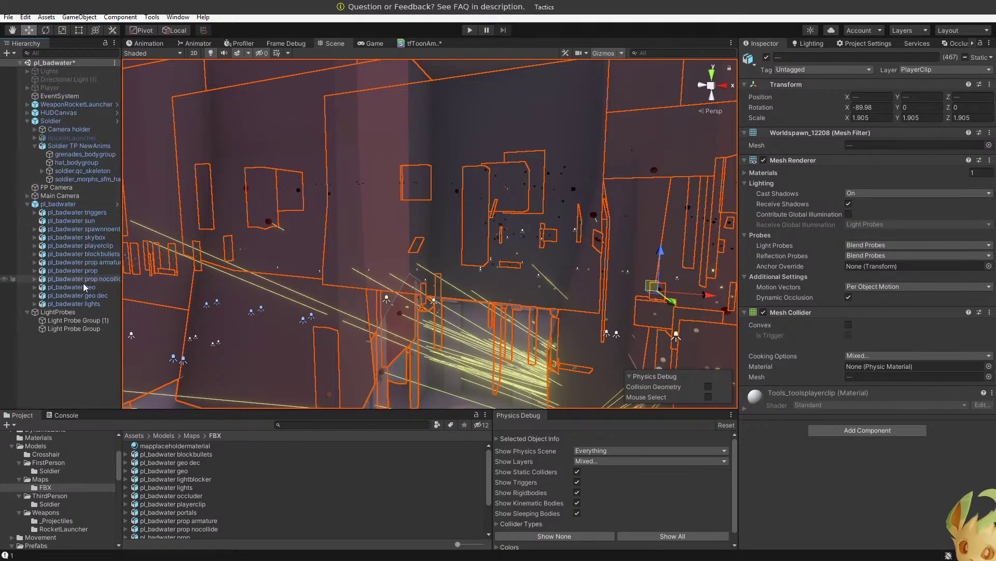
left_click(78, 320)
left_click(76, 312)
left_click(75, 319)
Edit Light Probe Group (1), duplicate its highest probe layer up to Y about 19.98 and delete the new layer's middle probes.
left_click_drag(410, 280, 377, 250, "alt")
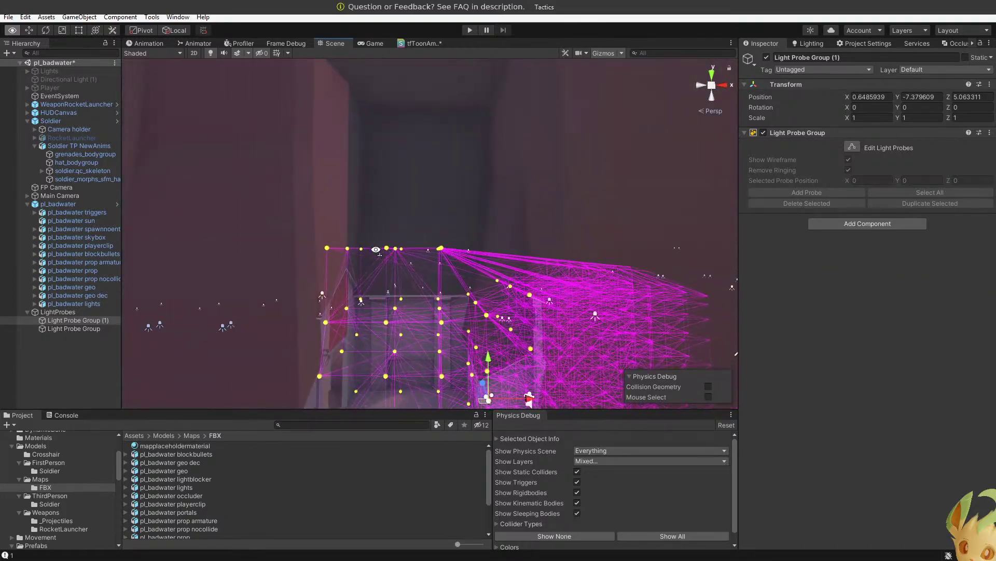
left_click(337, 229)
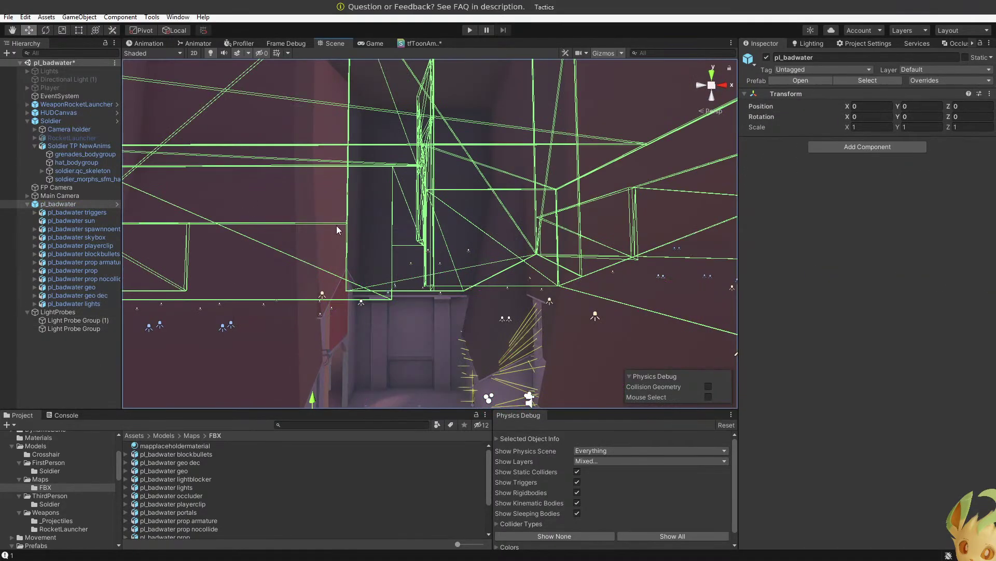
left_click(91, 321)
left_click(854, 147)
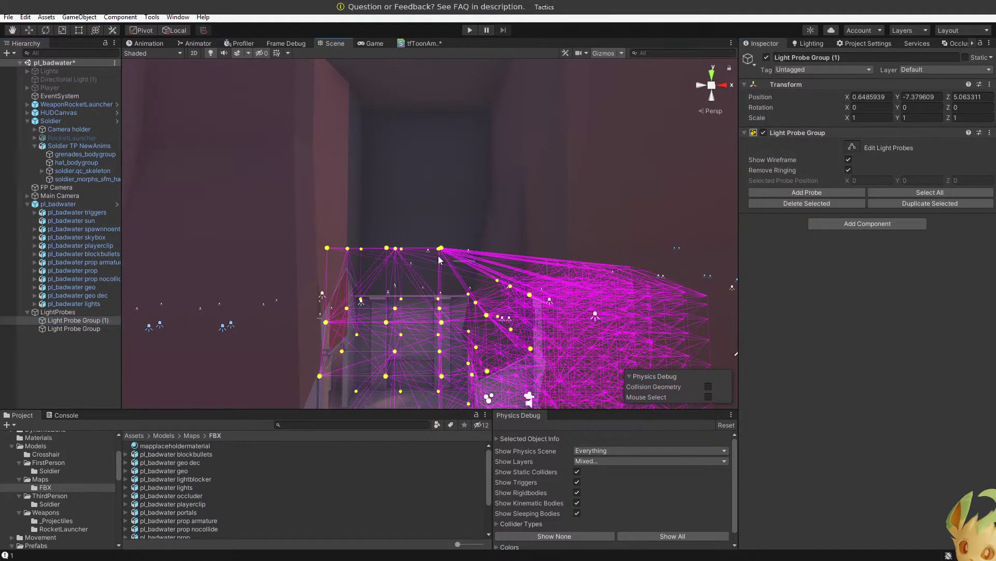
left_click_drag(438, 259, 247, 196)
left_click_drag(442, 224, 430, 32)
right_click_drag(424, 192, 429, 222)
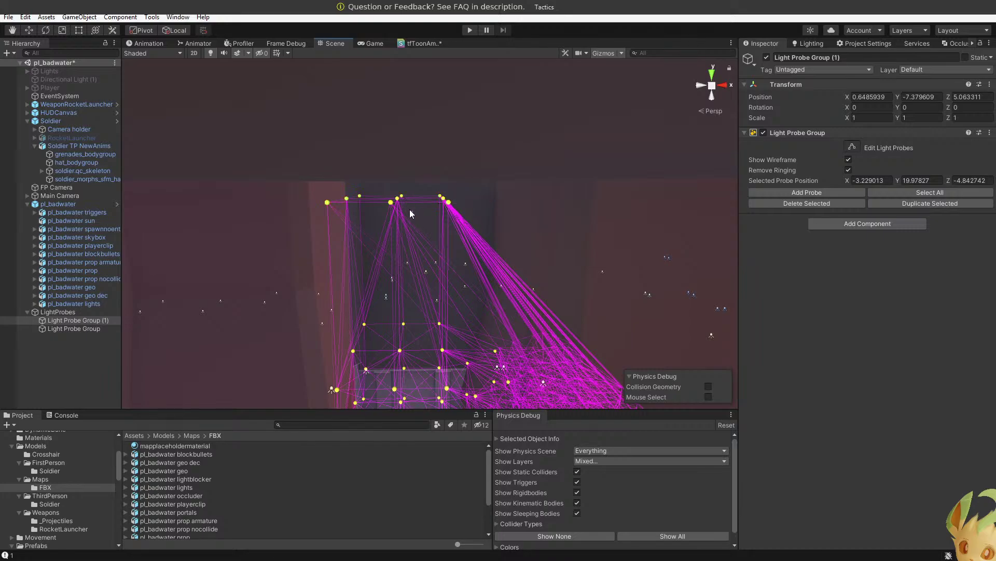
key("Delete")
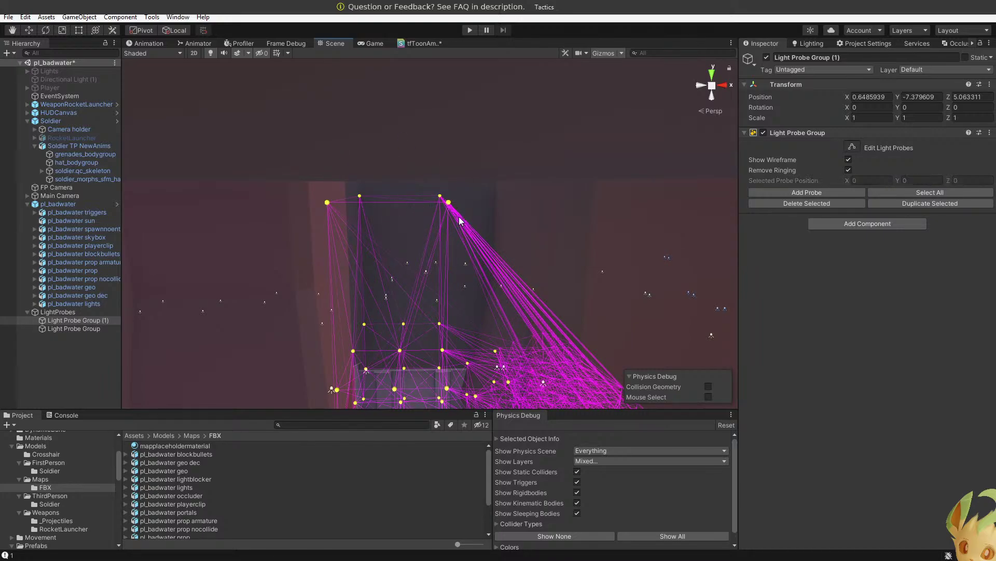
Duplicate the top layer's roof-side corner probes, X about 0.83, down to mid-height at Y about 14.
mouse_move(480, 211)
left_mouse_down()
mouse_move(673, 210)
mouse_move(480, 203)
left_mouse_up()
mouse_move(480, 203)
right_mouse_down()
mouse_move(523, 233)
mouse_move(488, 198)
right_mouse_up()
left_click_drag(472, 201, 473, 202)
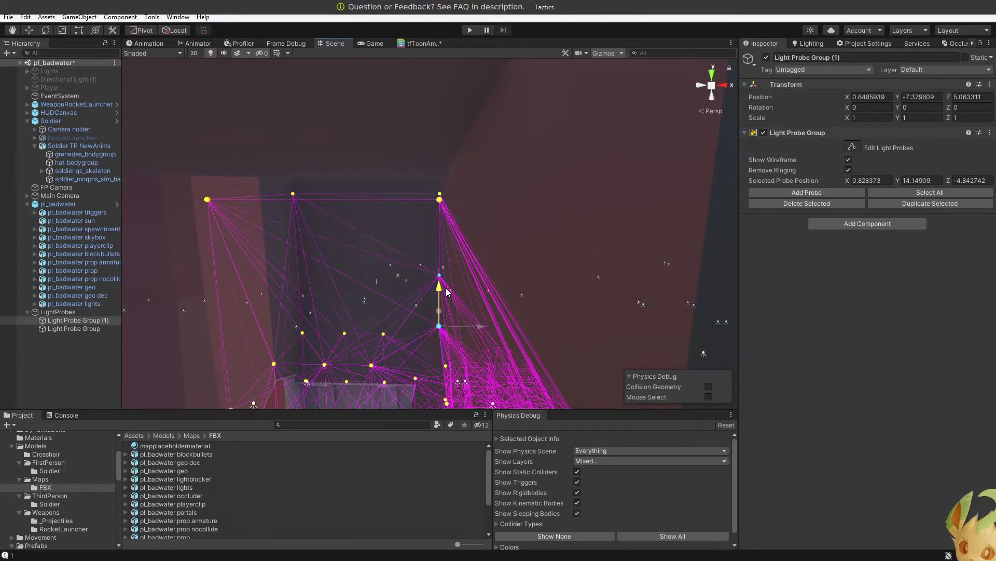
right_click_drag(444, 293, 468, 299)
right_click_drag(491, 301, 455, 269)
Extend the roof-side probe pairs outward over the neighbouring roof, with probes at both mid-height and the top layer's height.
left_click_drag(455, 270, 502, 268)
left_click_drag(467, 229, 467, 155)
right_click_drag(467, 151, 438, 203)
left_click(476, 206)
left_click_drag(478, 173, 478, 166)
right_click_drag(485, 214, 468, 198)
Duplicate the mid-height probe pair across the courtyard to X about -8.68 and -4.40, raising the middle pair to Y about 16.18.
left_click(465, 196)
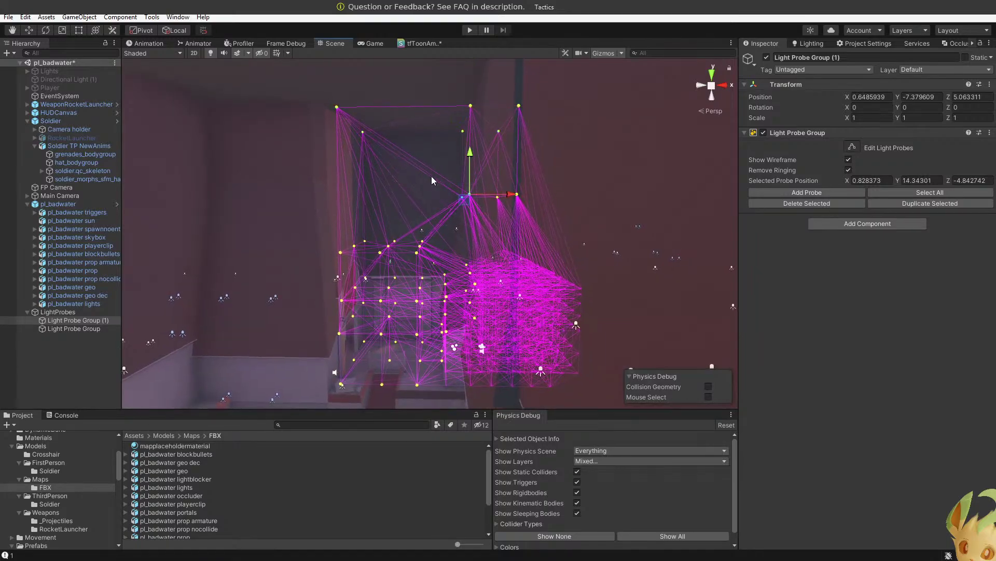
left_click_drag(502, 197, 385, 195)
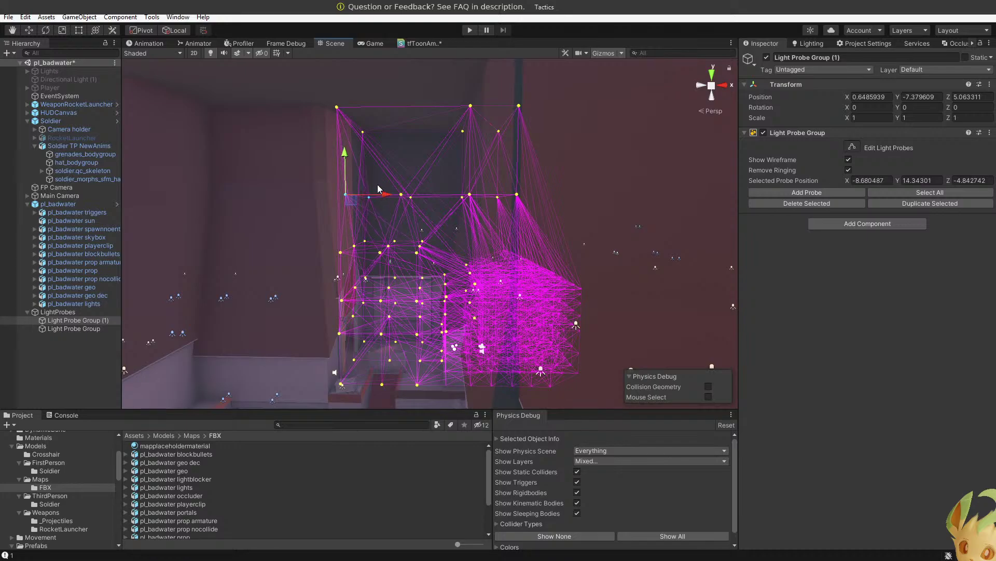
left_click_drag(345, 168, 344, 160)
left_click_drag(386, 189, 371, 178)
left_click_drag(402, 155, 403, 129)
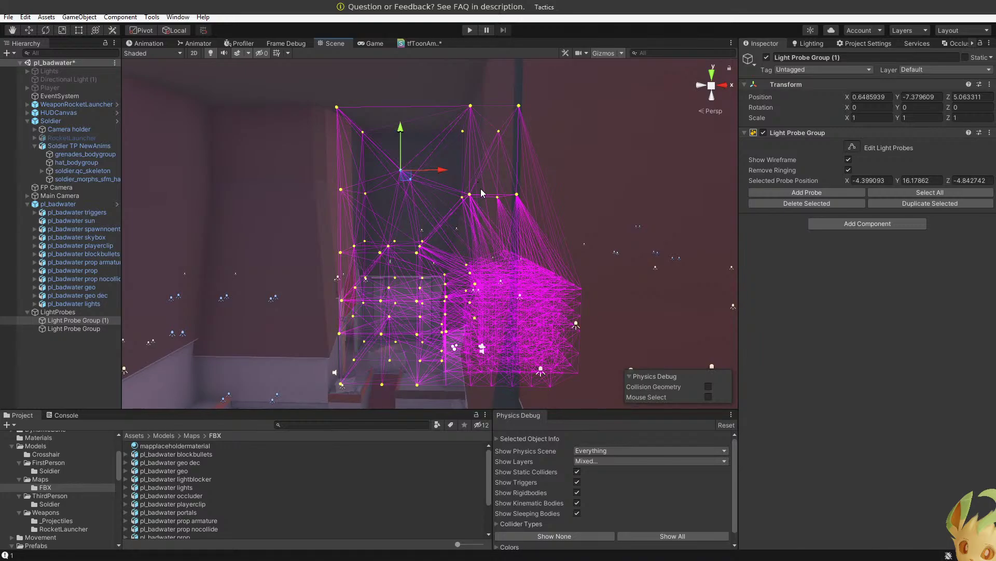
Deactivate the pl_badwater playerclip object so the clip volumes no longer cover the courtyard.
right_click_drag(481, 188, 495, 209)
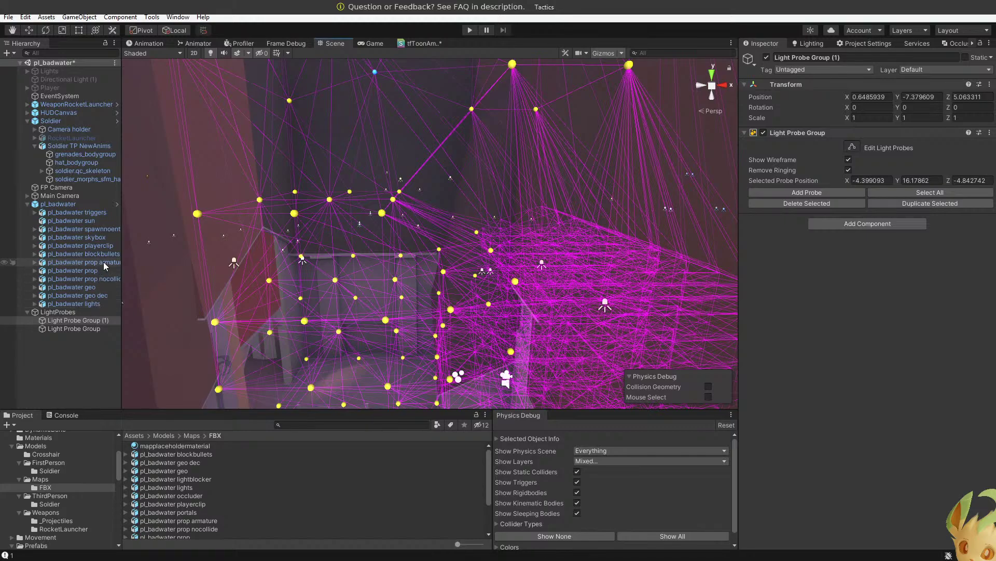
left_click(104, 245)
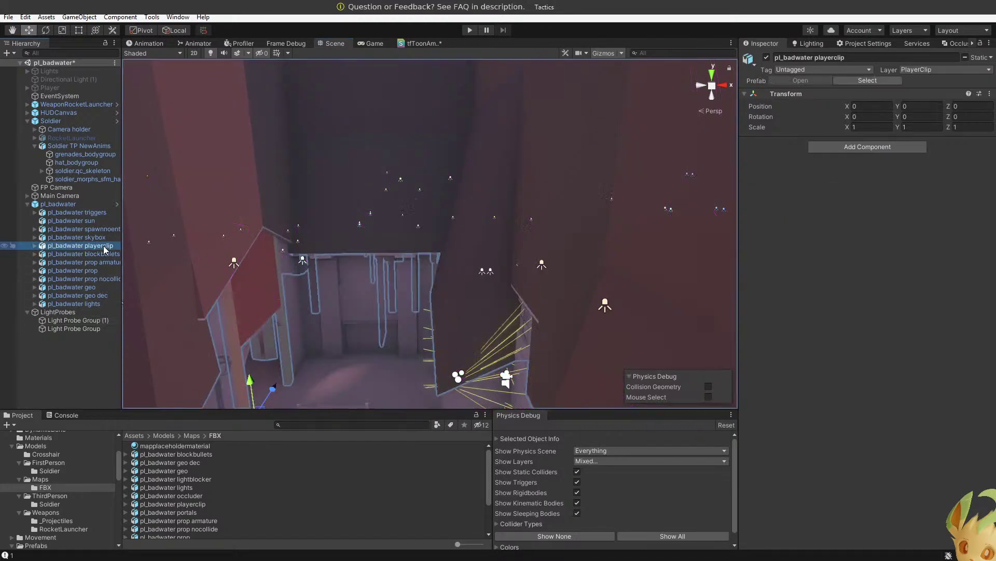
left_click(767, 57)
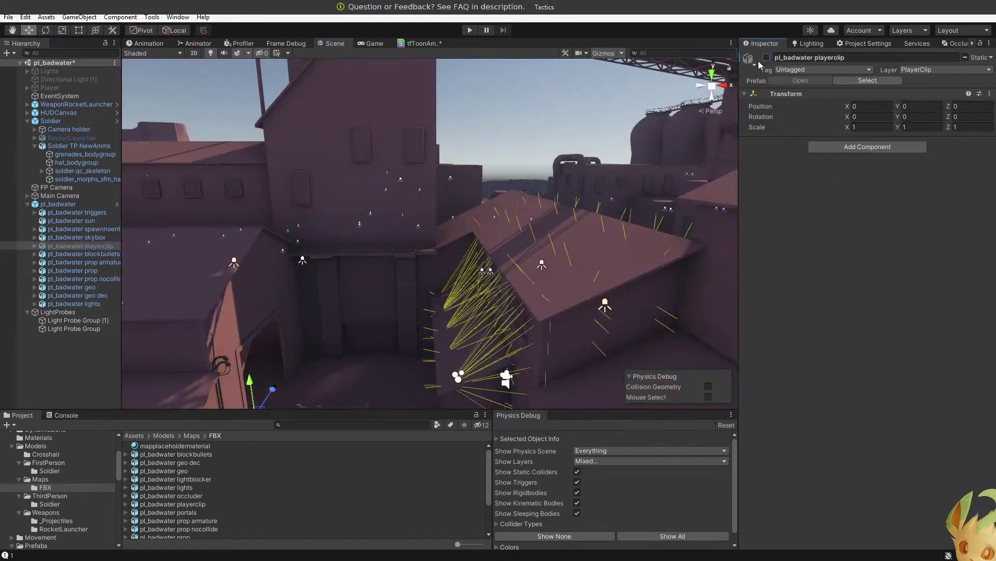
Return Light Probe Group (1) to probe editing and turn off its wireframe.
left_click(58, 311)
left_click(78, 319)
right_click_drag(410, 254, 431, 218)
left_click(428, 236)
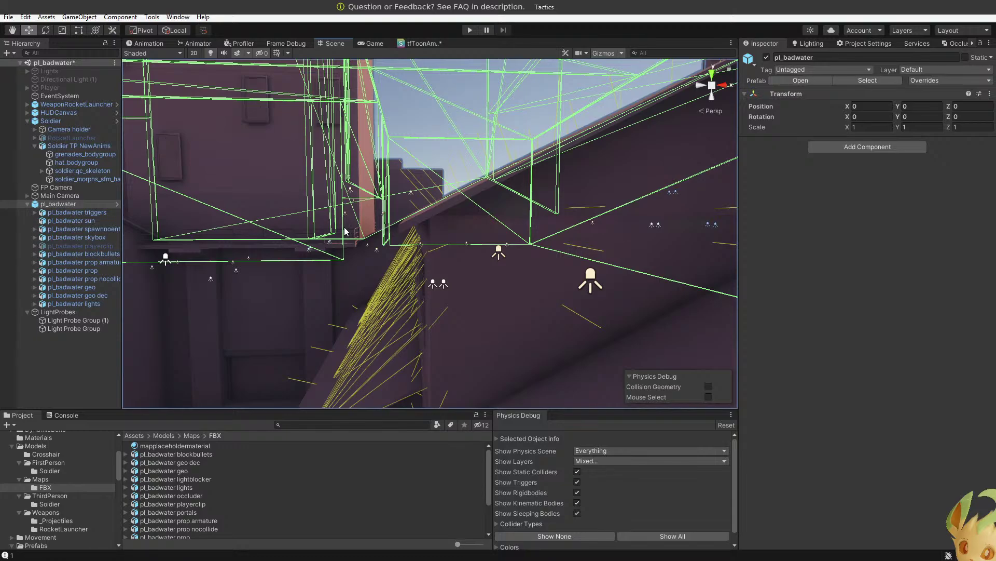
left_click(89, 321)
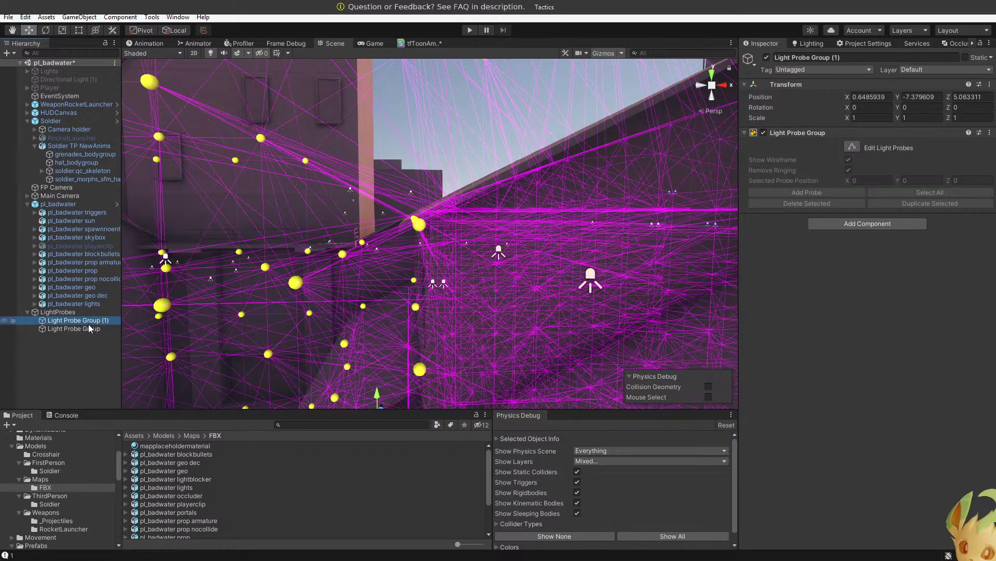
left_click(854, 148)
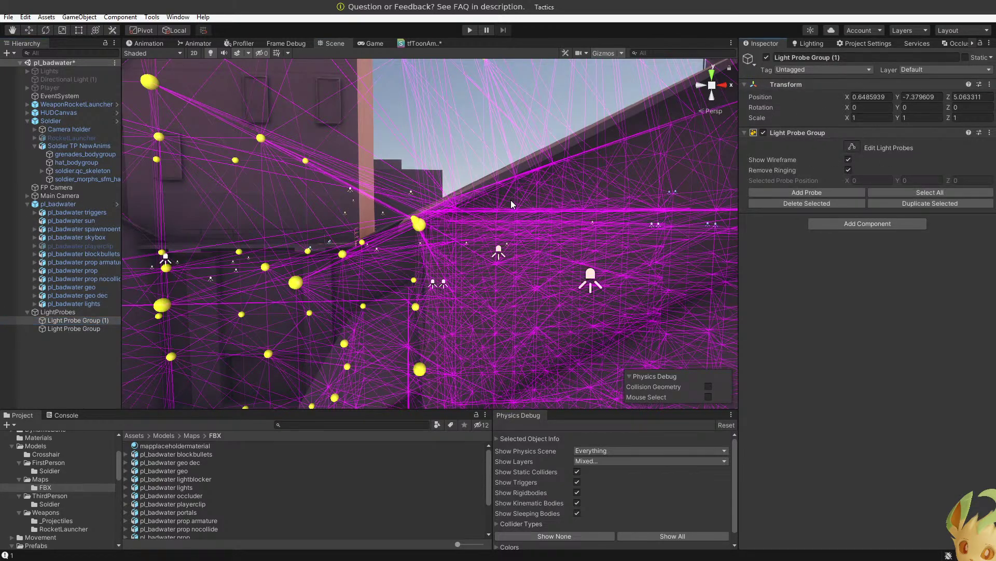
left_click(848, 160)
Shift the roof-edge probes to X about 0.95 and place copies above the roof at X about 2.75, Y about 9.09.
left_click(419, 224)
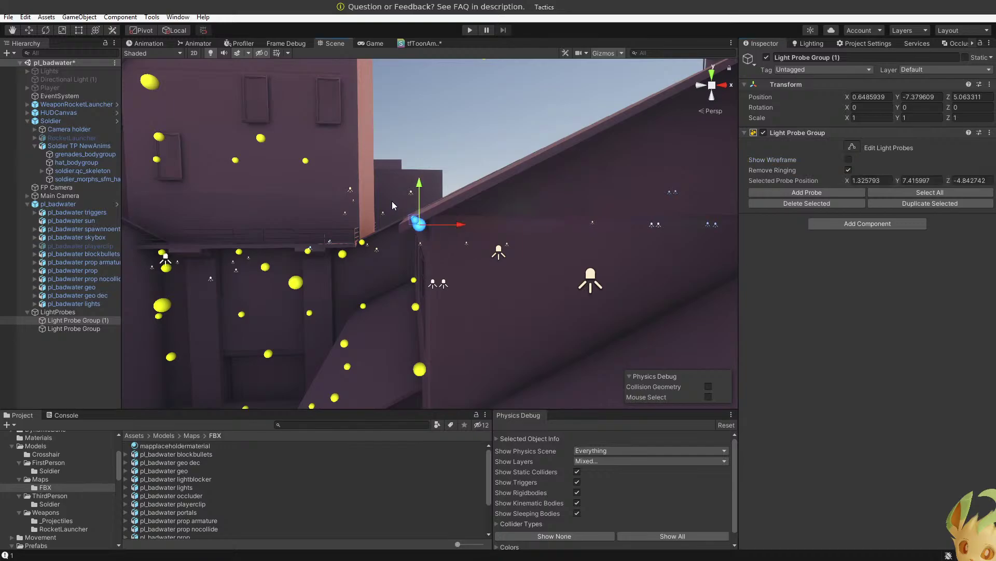
left_click_drag(447, 225, 426, 225)
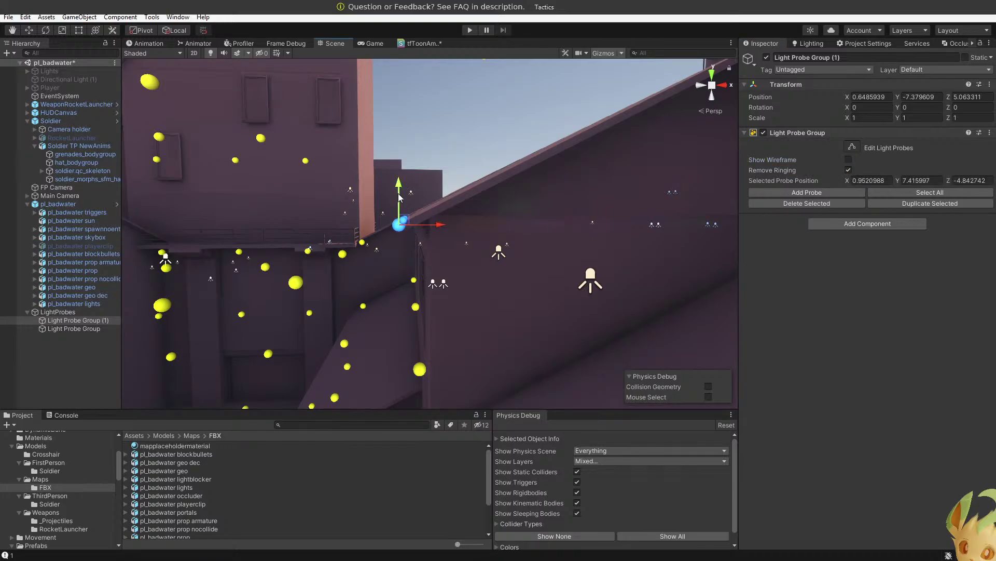
left_click_drag(399, 190, 398, 207)
right_click_drag(398, 207, 437, 249)
left_click_drag(437, 249, 462, 169)
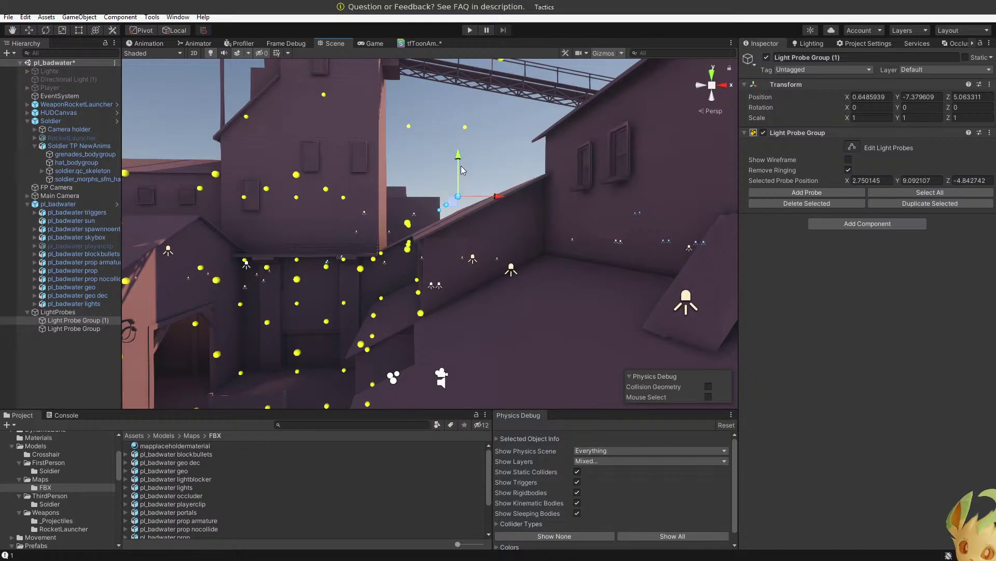
Examine the rooftops and outdoor areas around the courtyard, and select the probe row beside the courtyard staircase.
right_click_drag(462, 170, 580, 216)
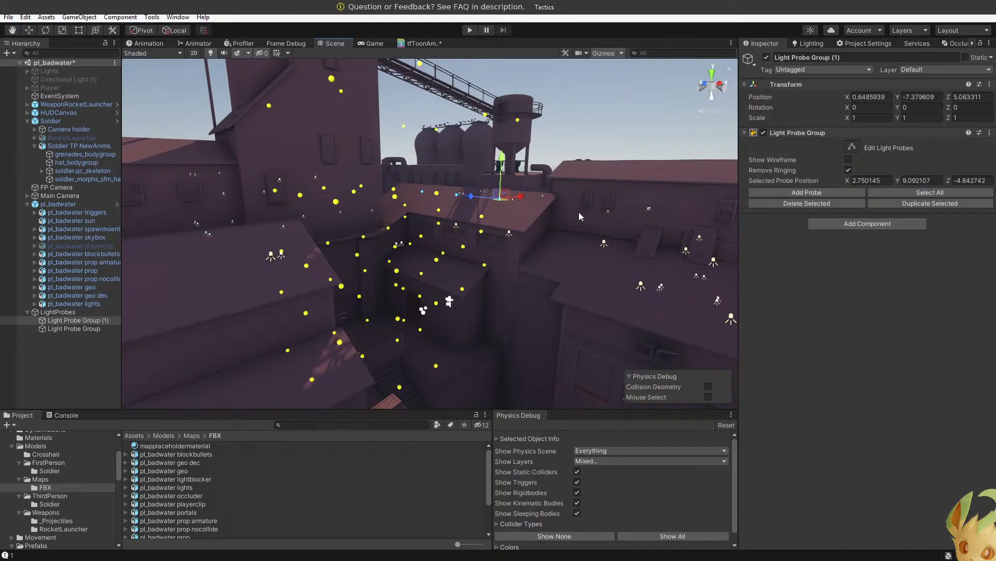
right_click_drag(578, 212, 601, 210)
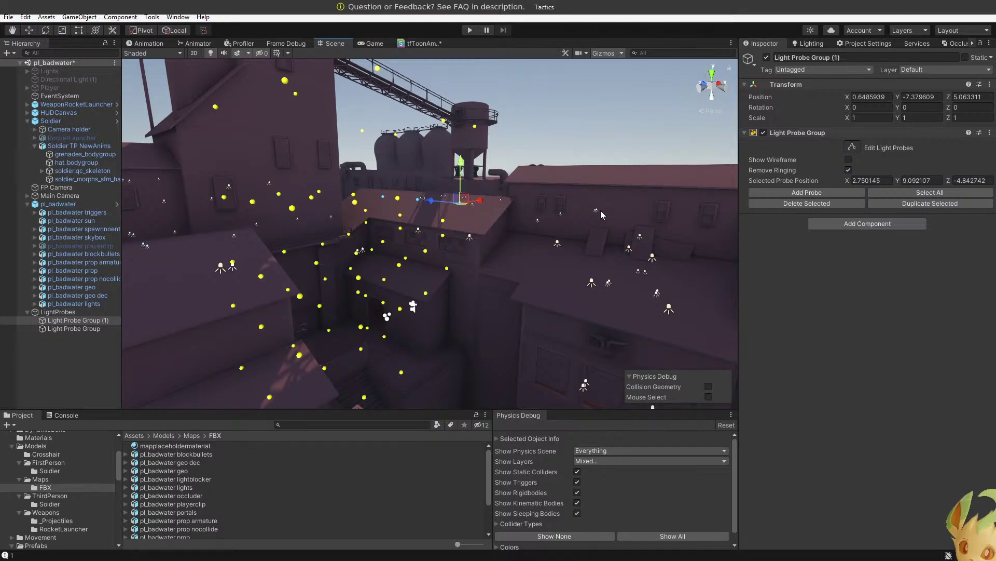
right_click_drag(609, 197, 472, 213)
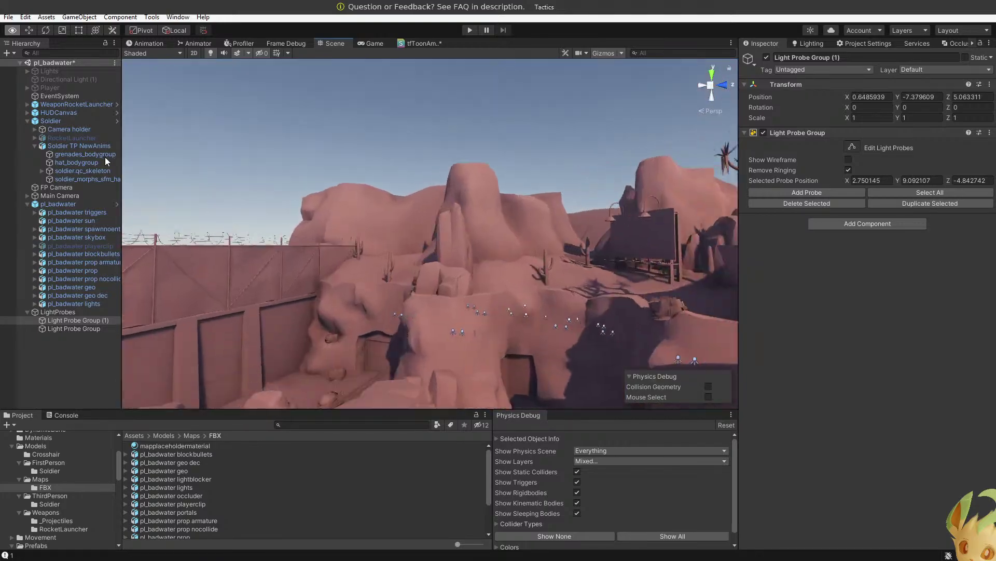
right_click_drag(105, 157, 674, 164)
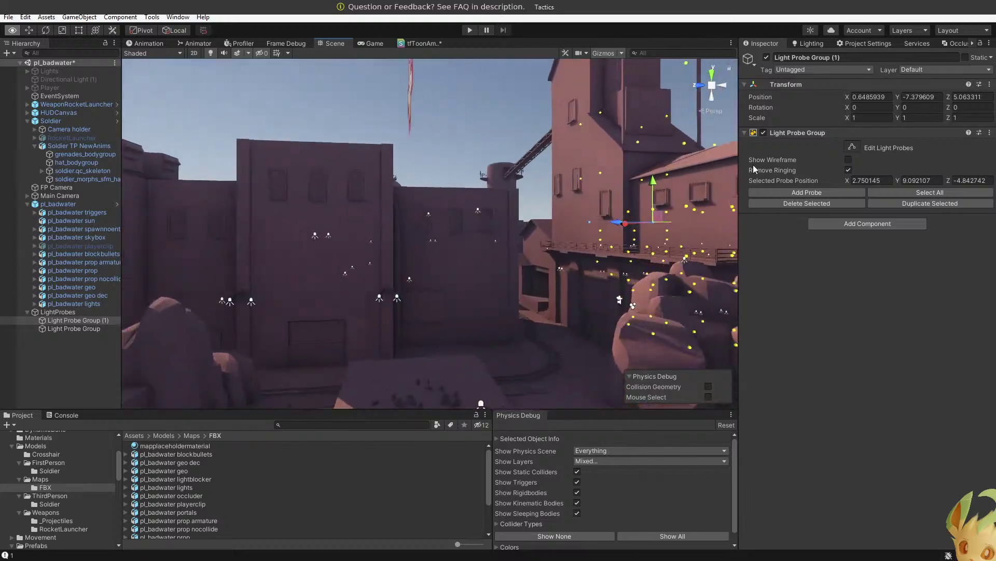
right_click_drag(752, 164, 512, 286)
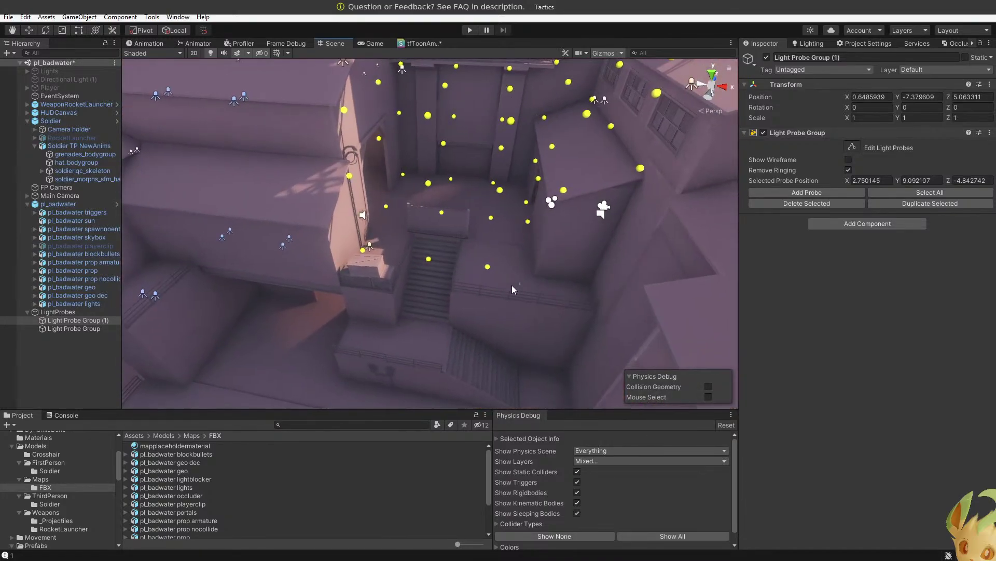
left_click_drag(511, 285, 328, 232)
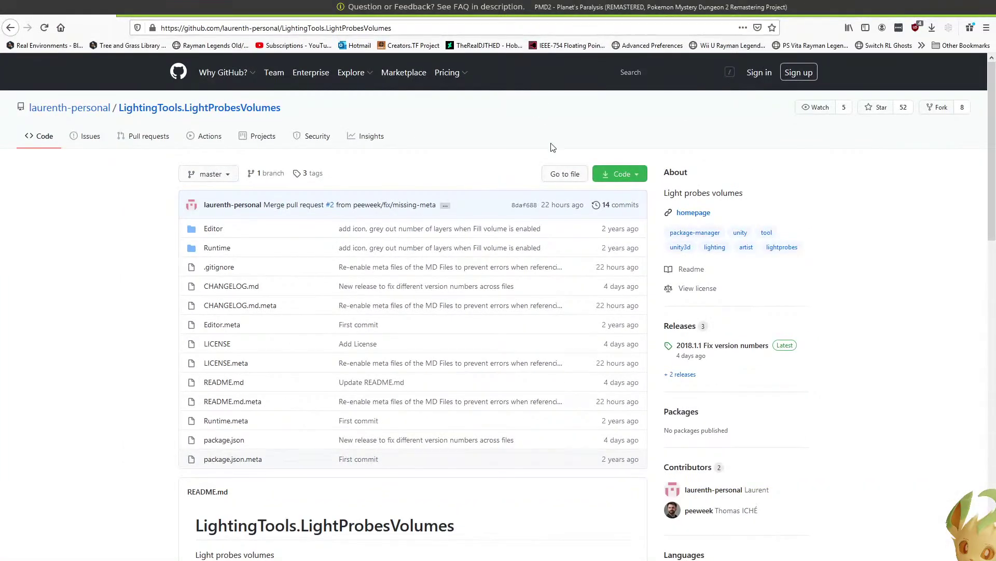
View the LightingTools.LightProbesVolumes GitHub page, return to Unity and close the window of its downloaded 2018.1.1 archive.
key("F11")
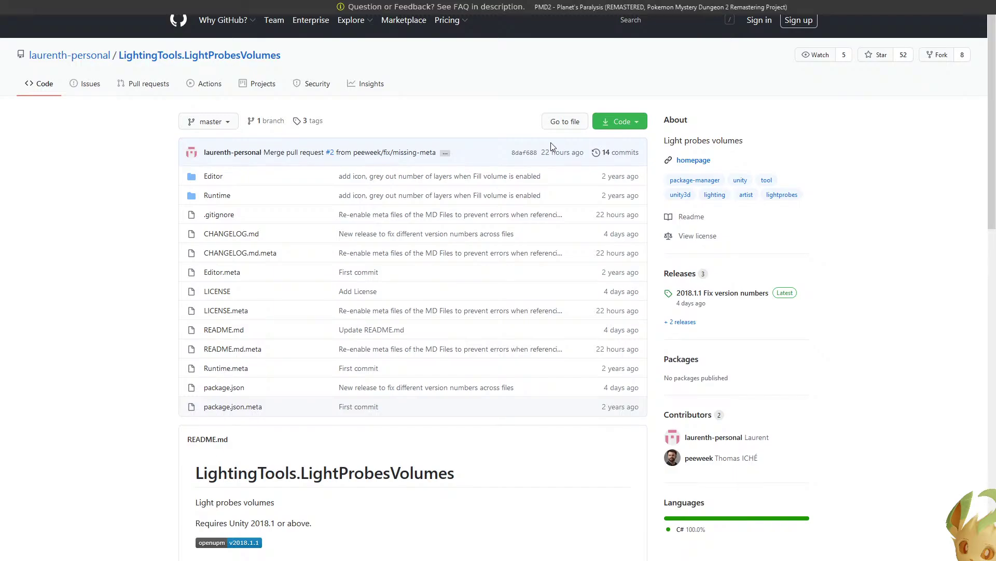
key("F11")
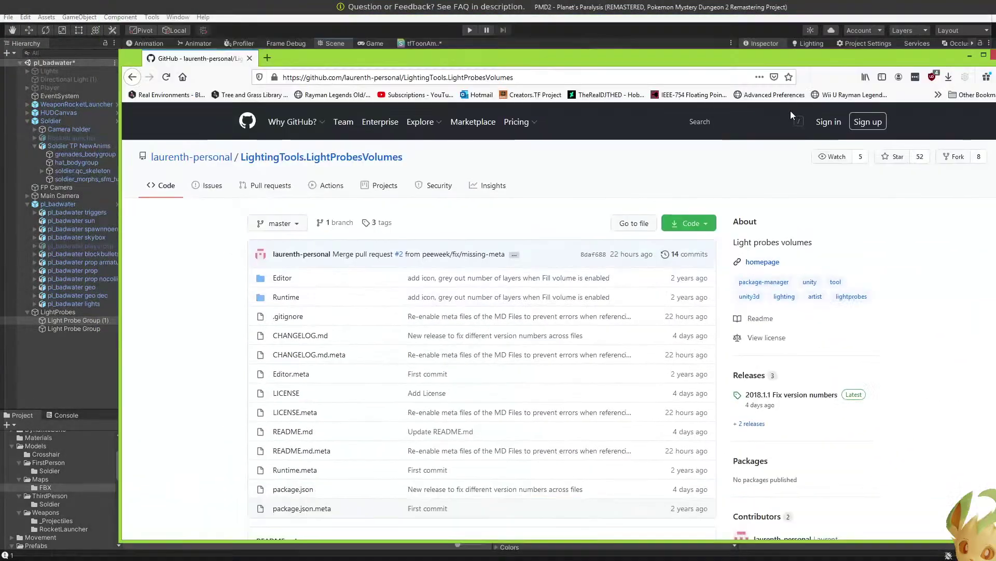
key("alt+Tab")
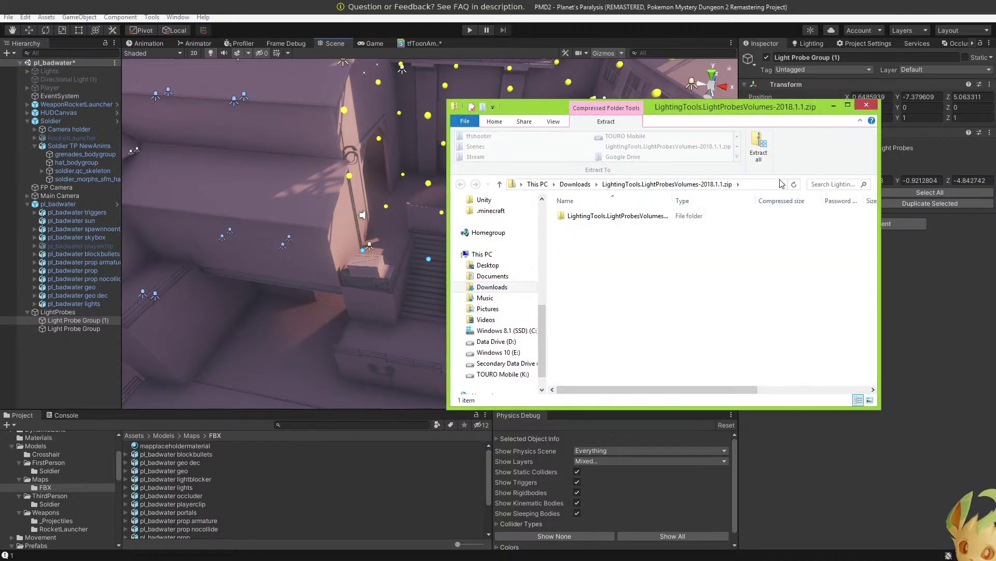
left_click(870, 104)
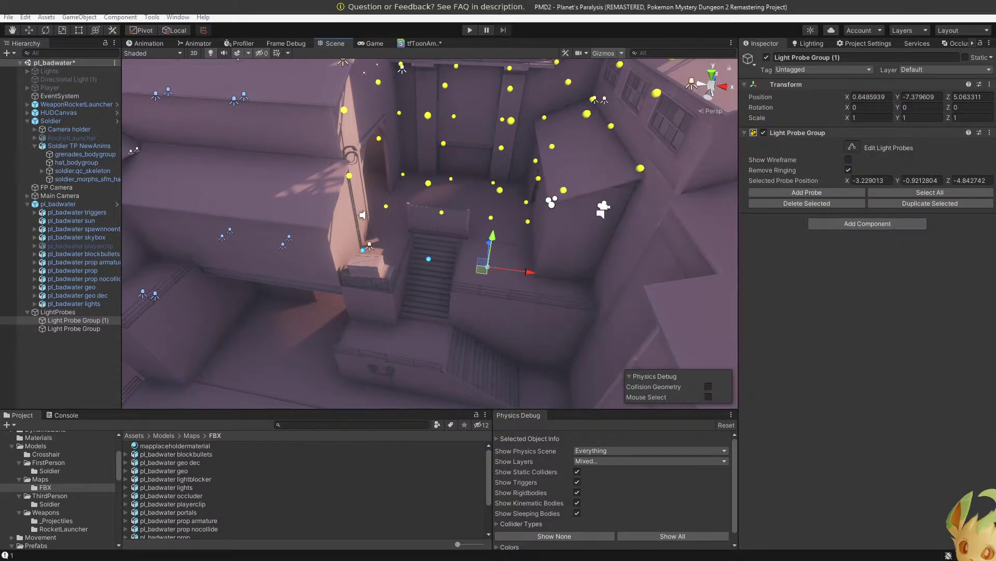
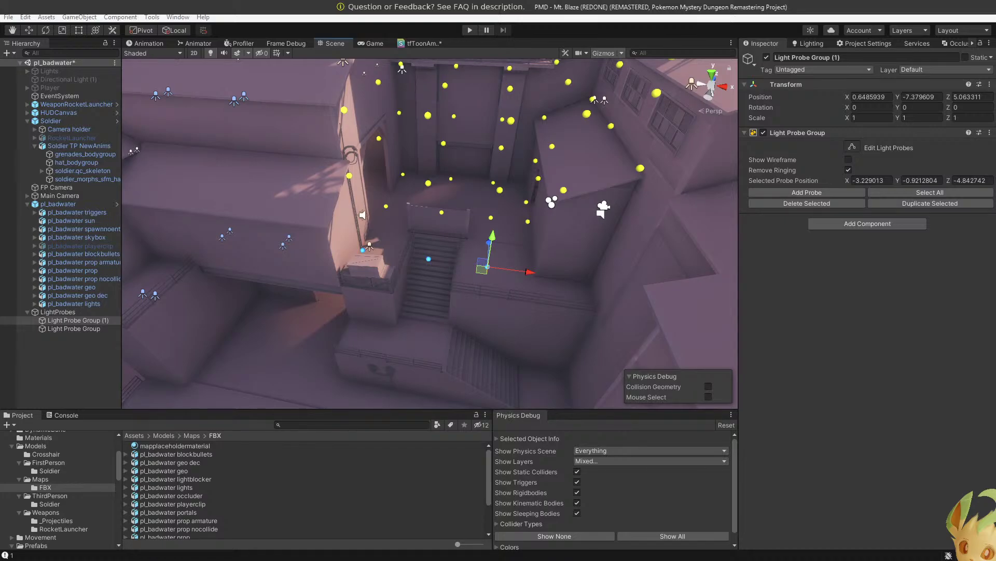
key("alt+Tab")
key("alt+Tab")
key("alt+Tab")
key("shift")
key("shift")
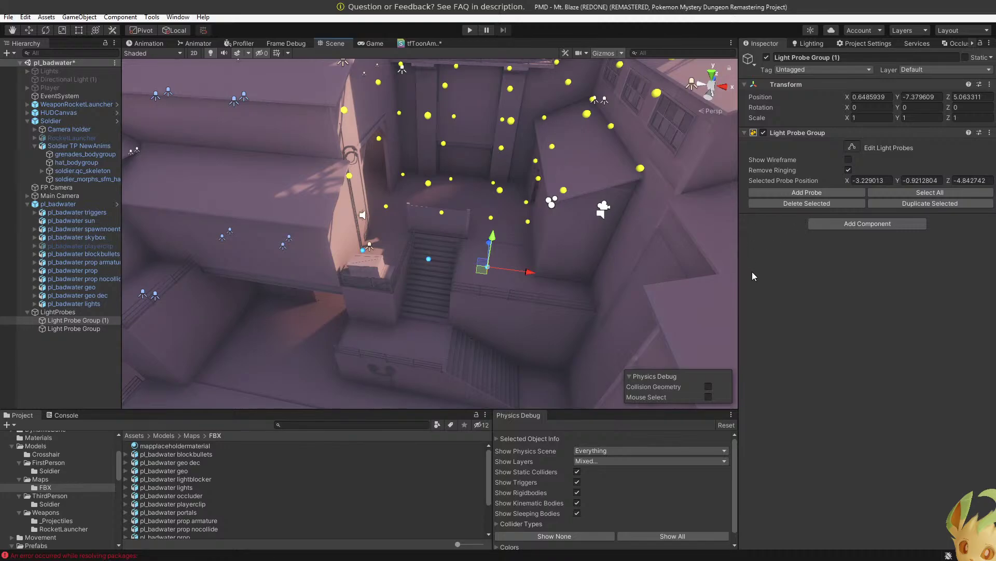
Check the light object types available for creation, and read the full package-resolving error in the Console.
right_click_drag(620, 332, 742, 304)
key("a")
key("s")
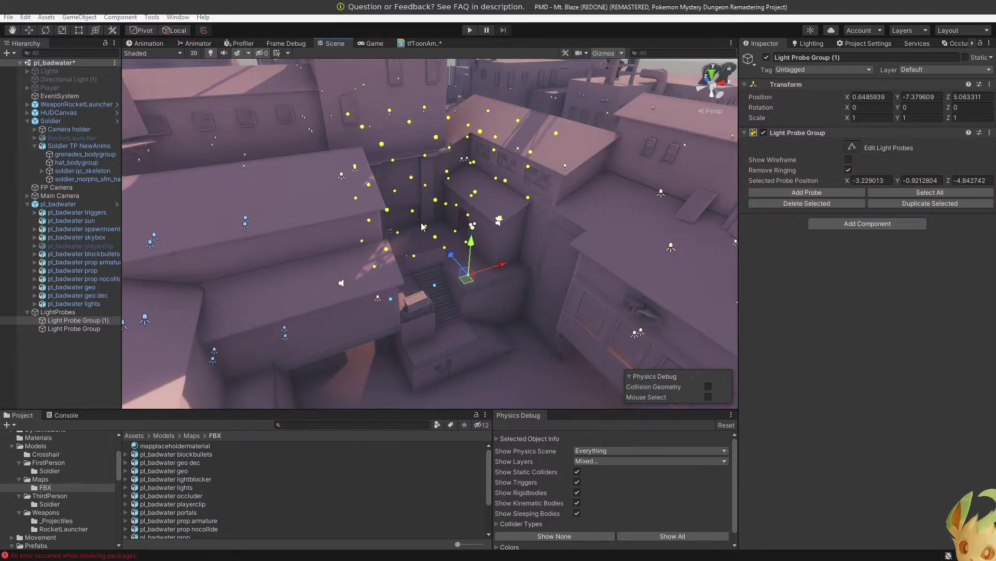
right_click(68, 375)
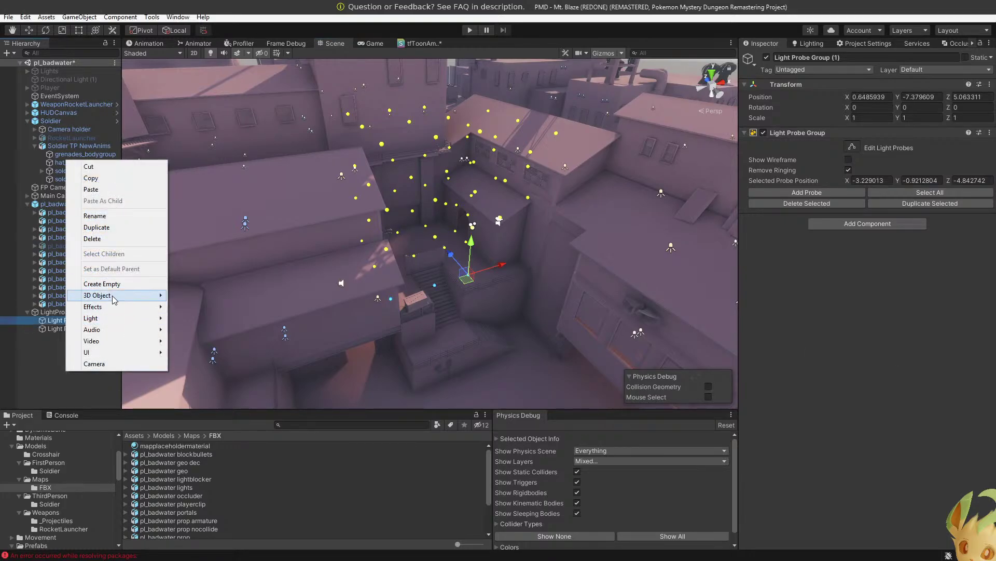
mouse_move(106, 319)
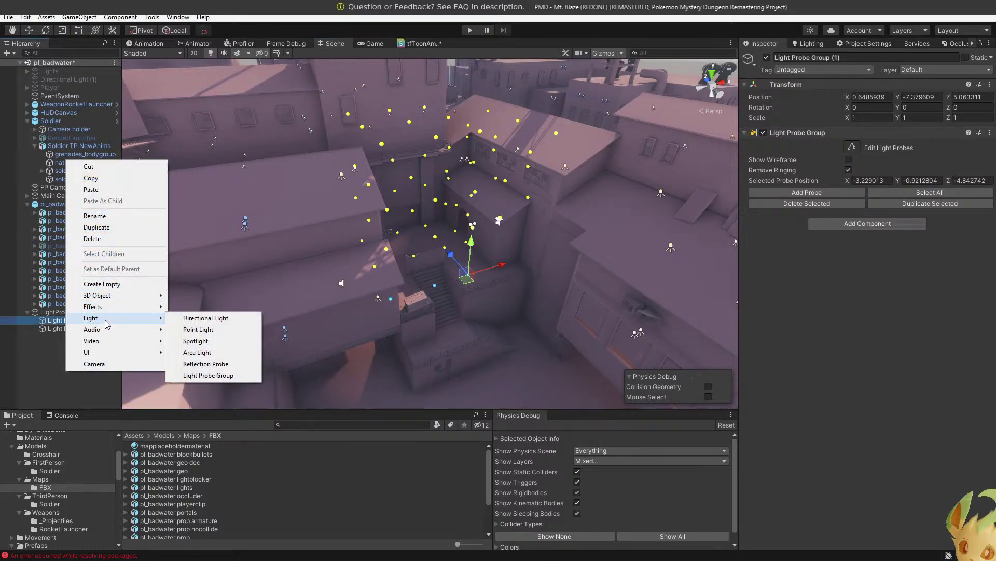
left_click(93, 554)
left_click(120, 502)
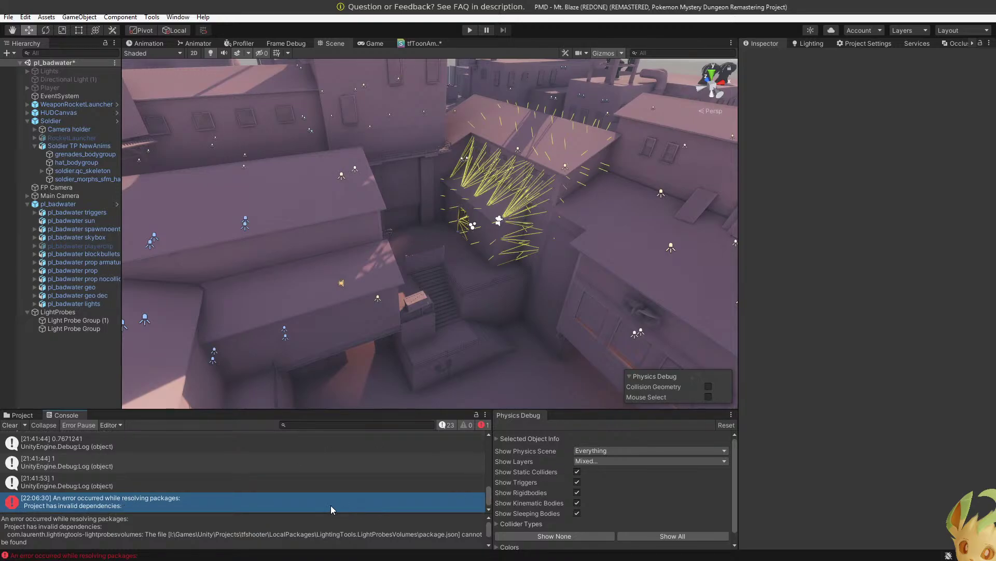
mouse_move(273, 512)
left_mouse_down()
mouse_move(274, 480)
mouse_move(274, 492)
left_mouse_up()
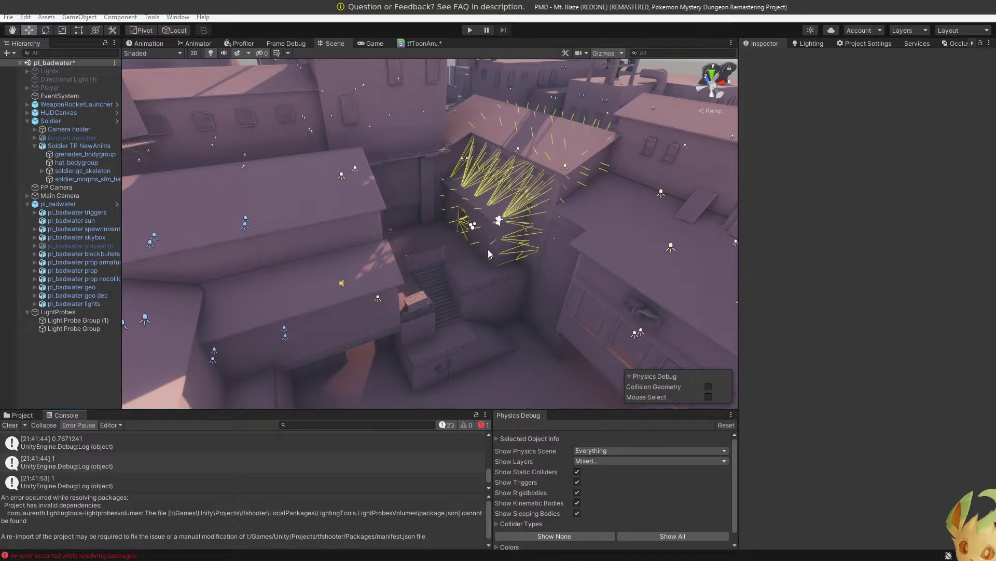
Save the scene and retry opening the project from the Package Manager error dialog.
left_click(9, 17)
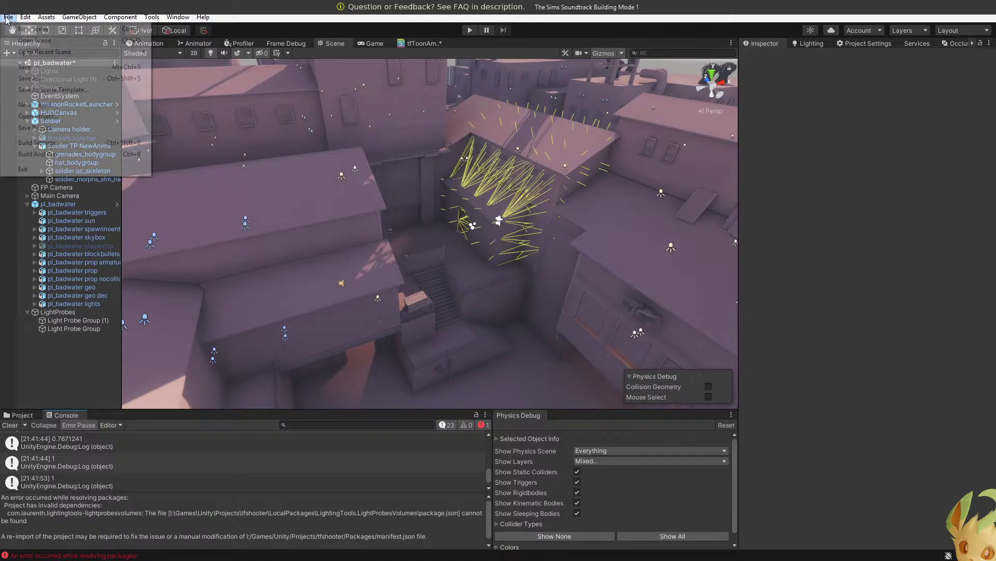
left_click(22, 68)
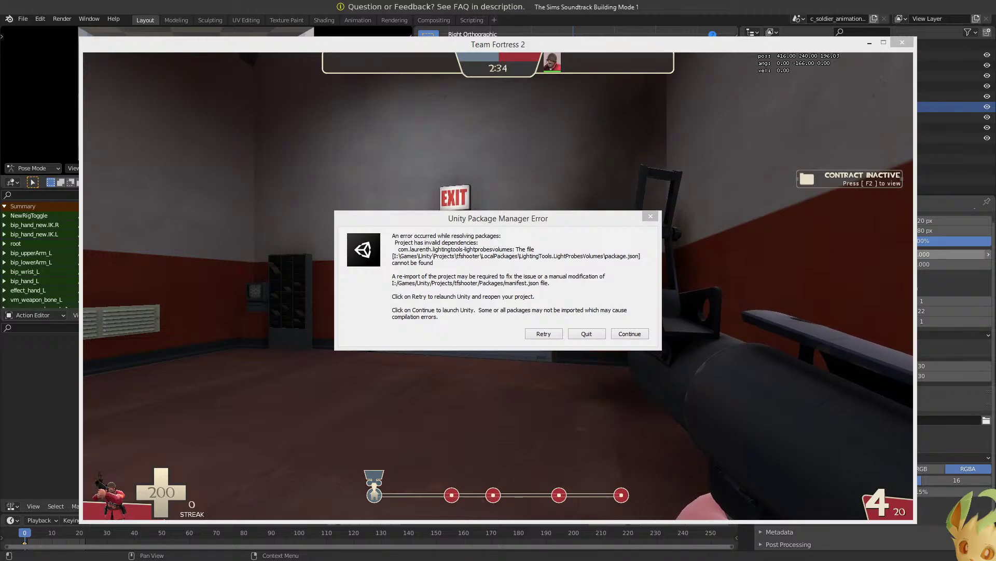
left_click(541, 335)
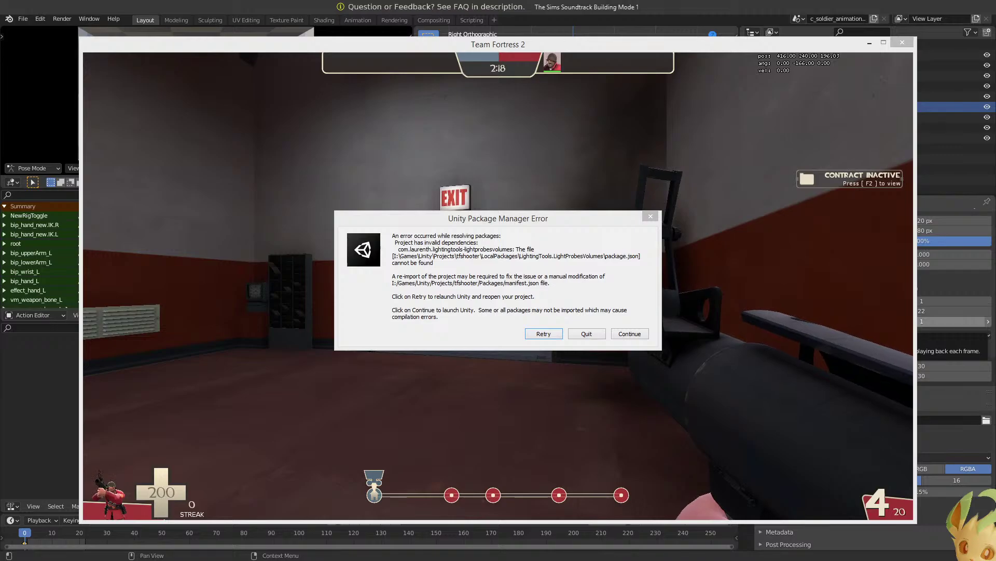
Try to correct the LightProbesVolumes package path in manifest.json by adding the Editor folder, and retry opening the project.
left_click_drag(995, 20, 692, 11)
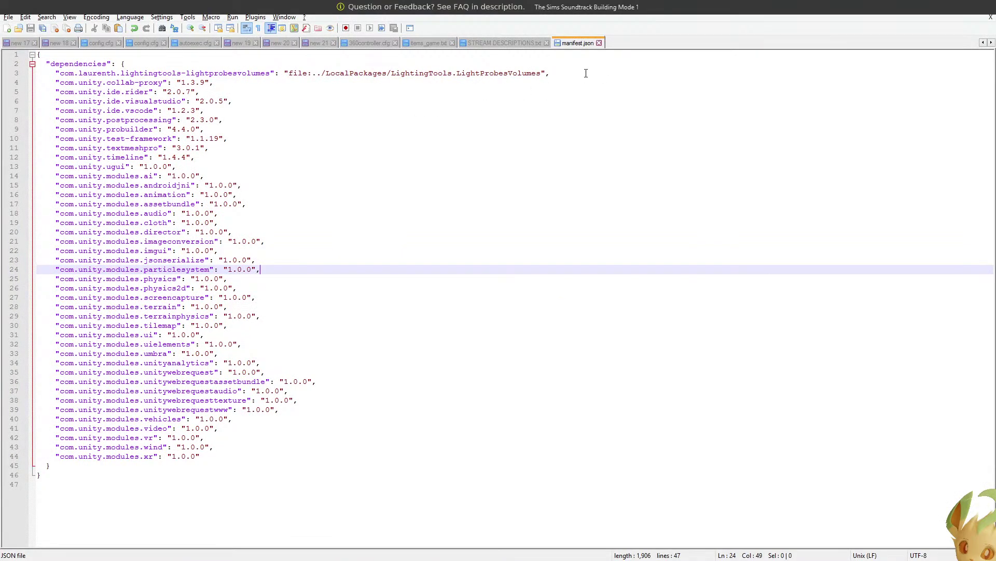
left_click_drag(586, 74, 542, 63)
left_click(540, 85)
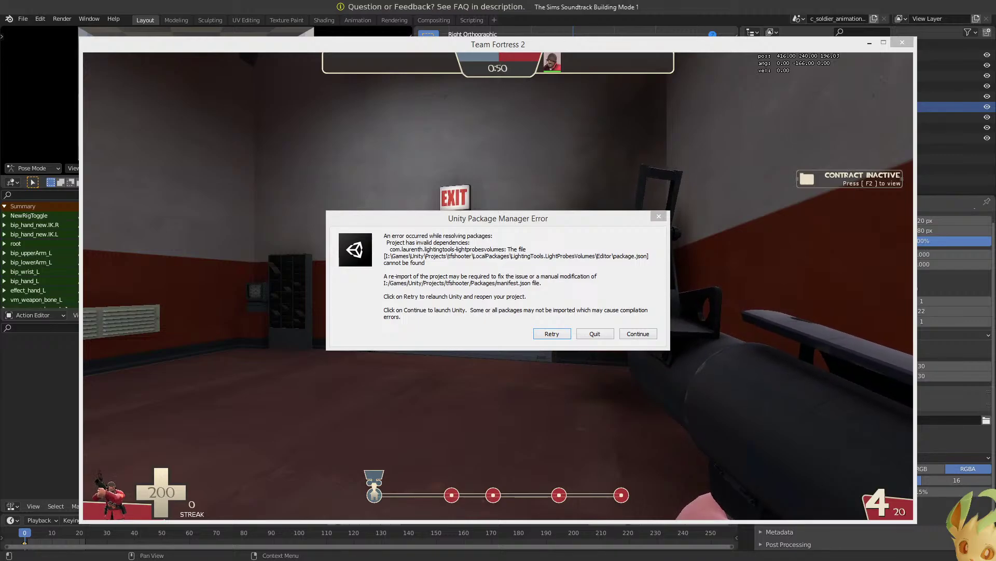
left_click(570, 335)
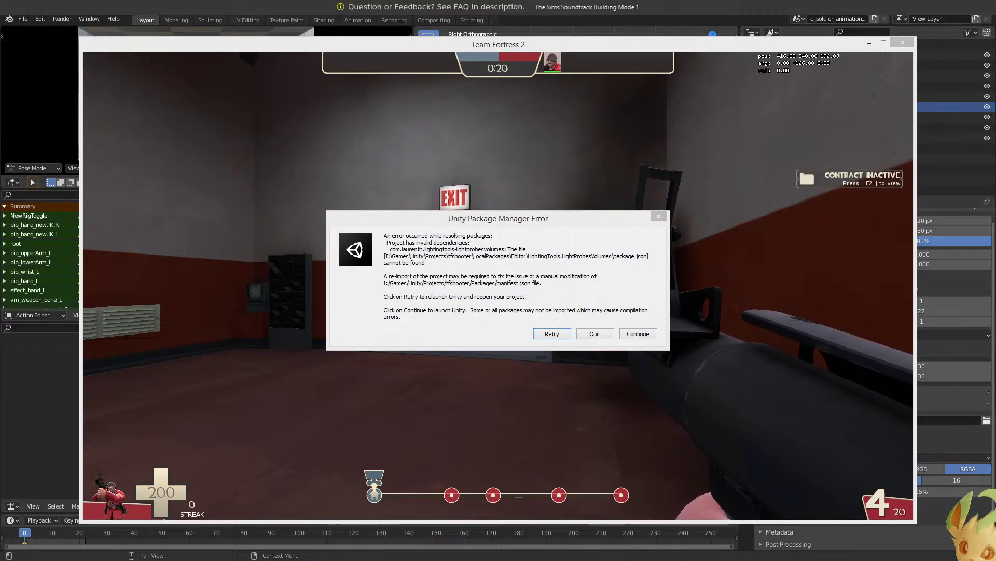
Ignore the external changes to the tfshooter solution in Visual Studio and return to Unity.
key("alt+Tab")
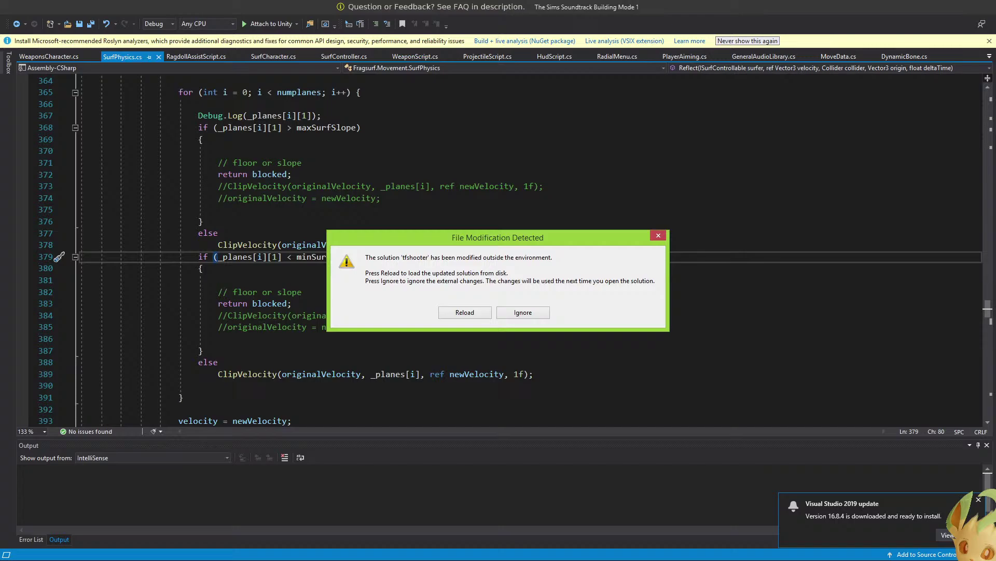
left_click(540, 314)
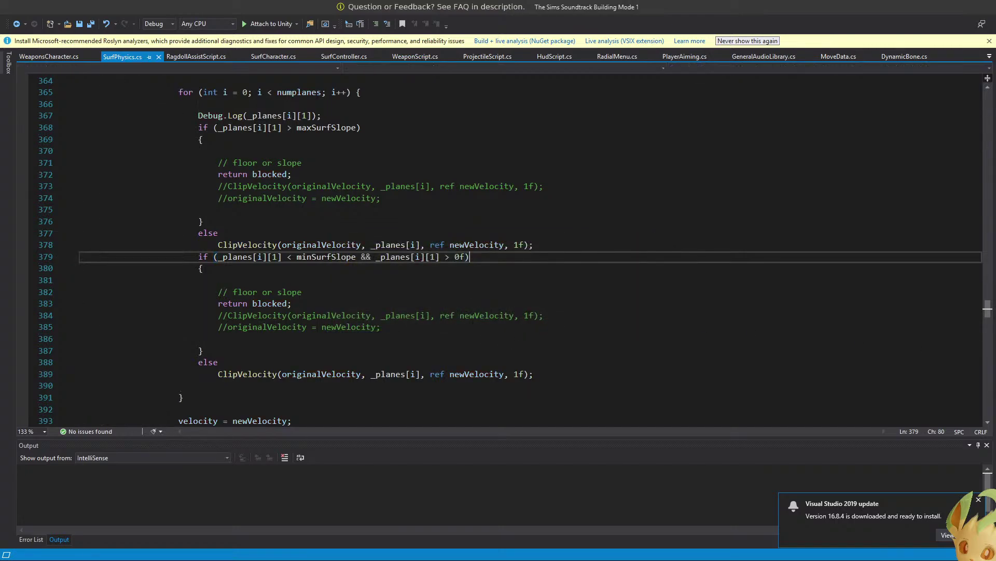
key("alt+Tab")
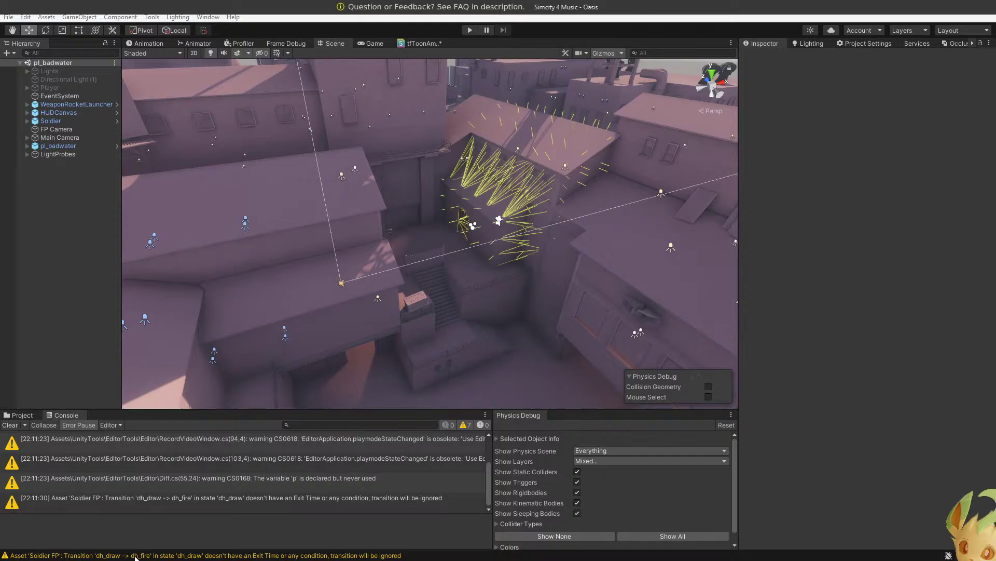
Look through the Console warnings and the map's FBX assets, and view the courtyard staircase.
left_click(22, 415)
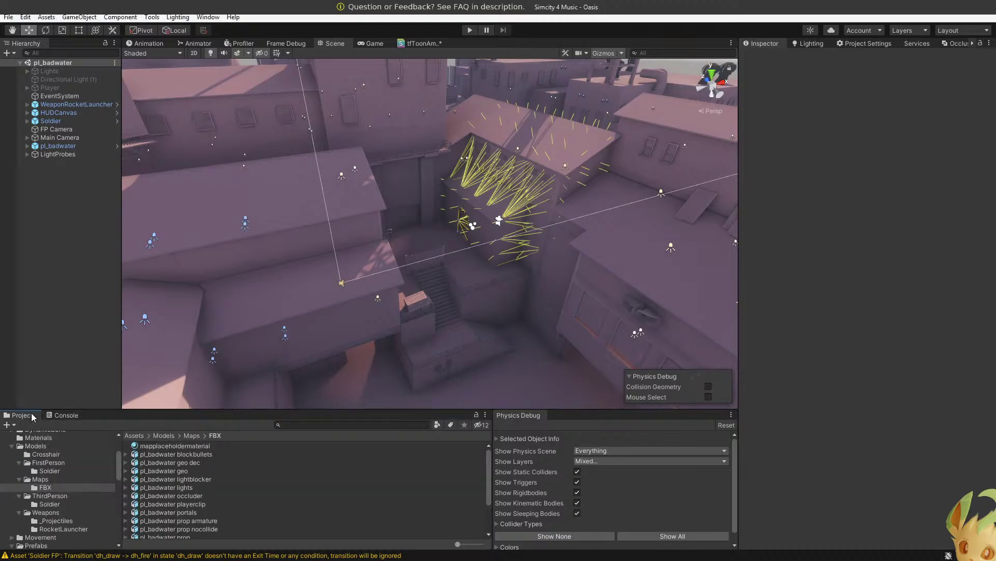
left_click(64, 415)
scroll(71, 492, "up", 2)
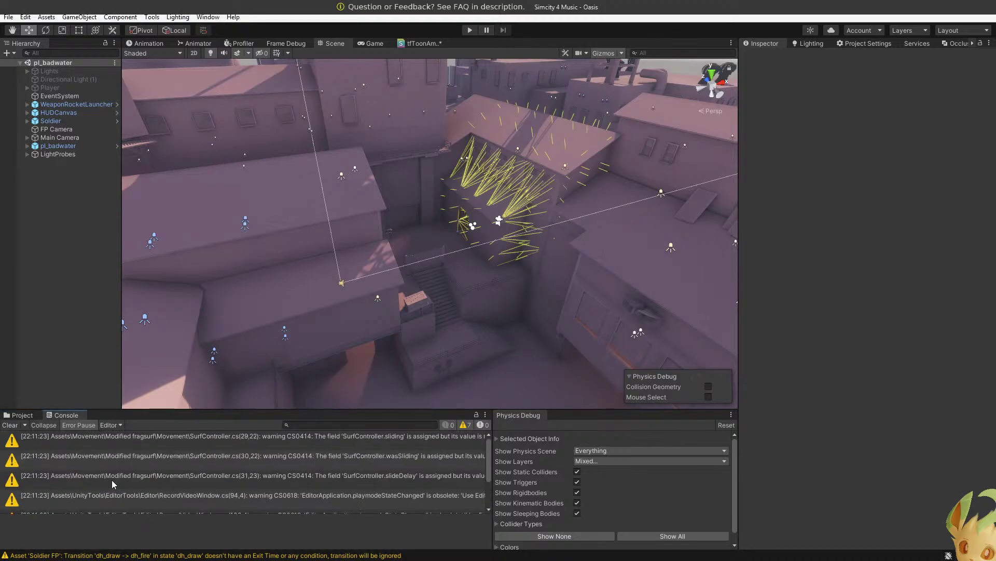
left_click(28, 414)
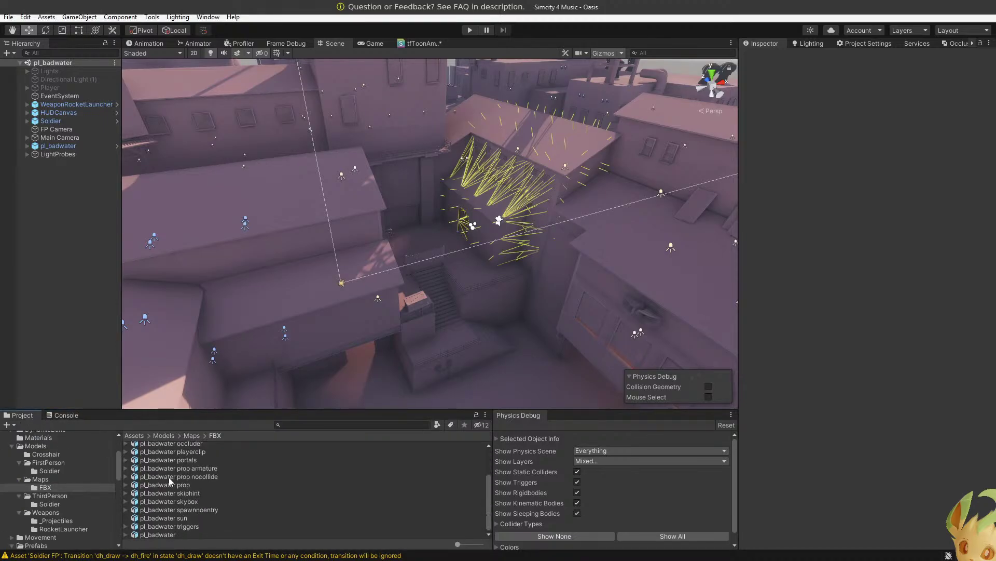
right_click_drag(405, 244, 367, 222)
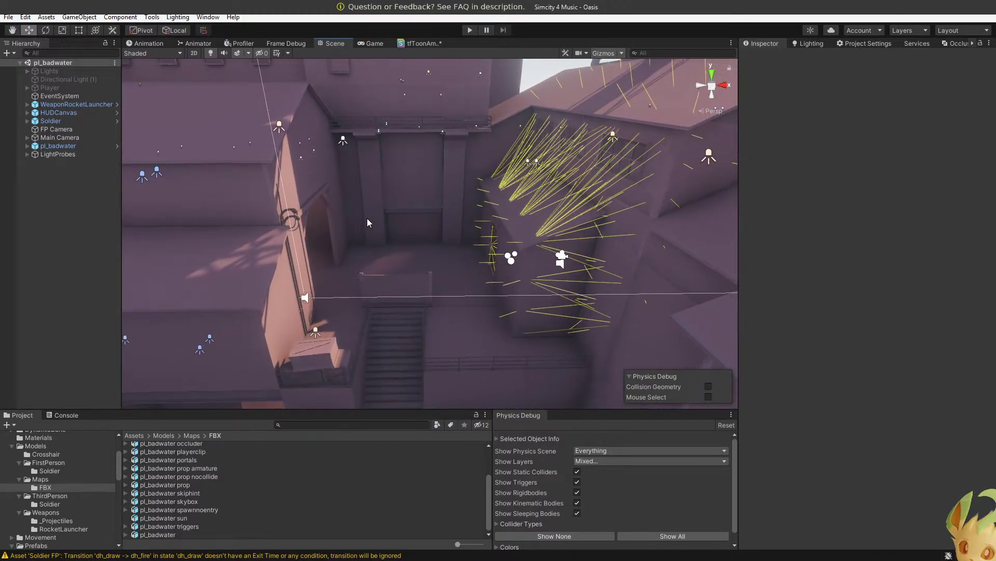
Deactivate the LightProbes parent object so that both of its light probe groups are disabled.
left_click(41, 154)
left_click(27, 155)
left_click(44, 162)
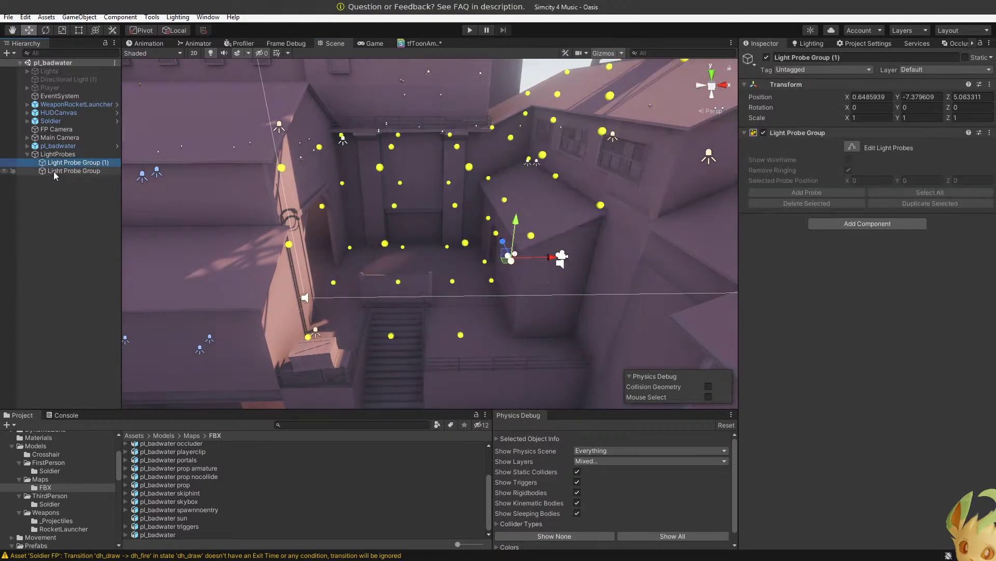
left_click(56, 171)
left_click(54, 163)
left_click(63, 212)
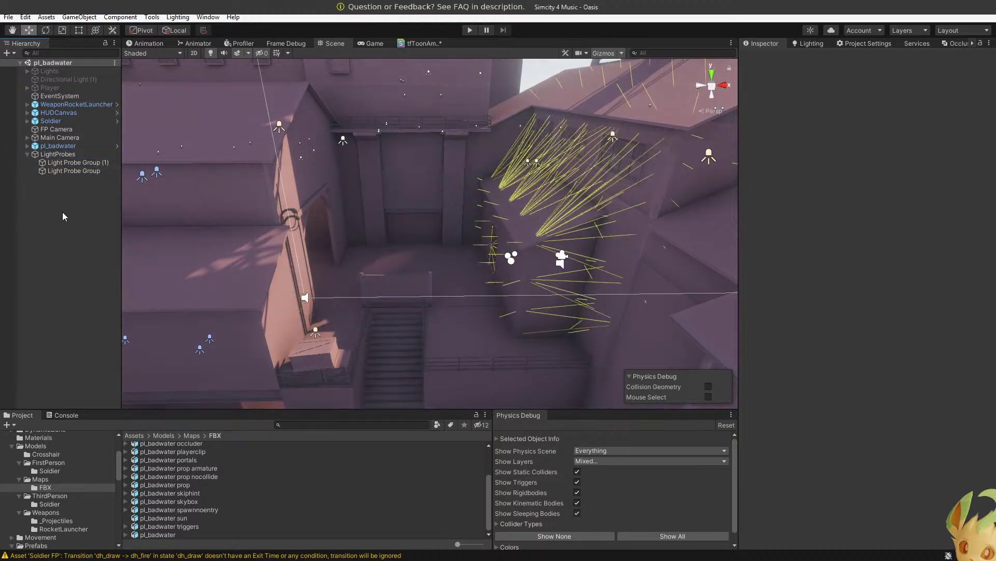
left_click(52, 154)
left_click(767, 57)
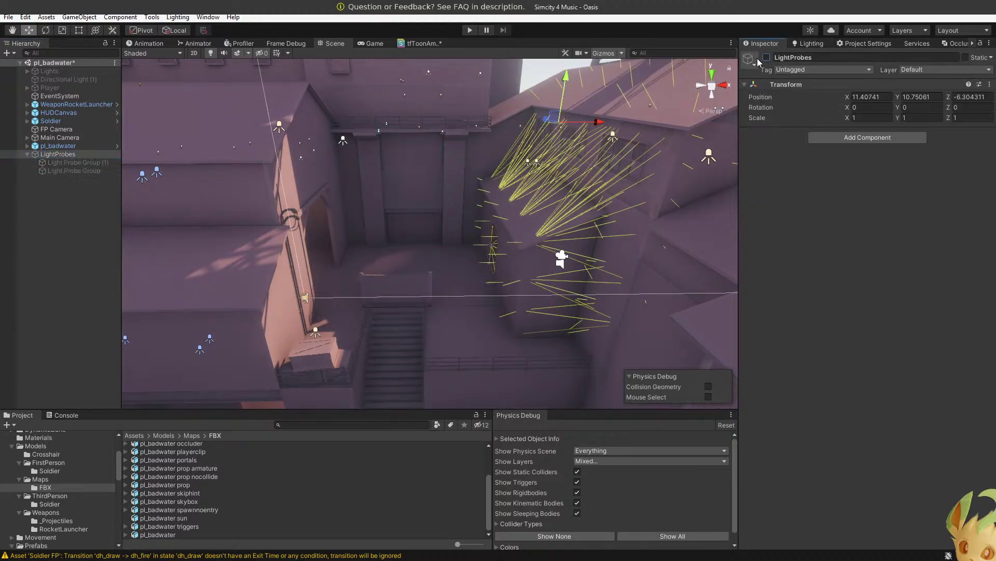
left_click(81, 209)
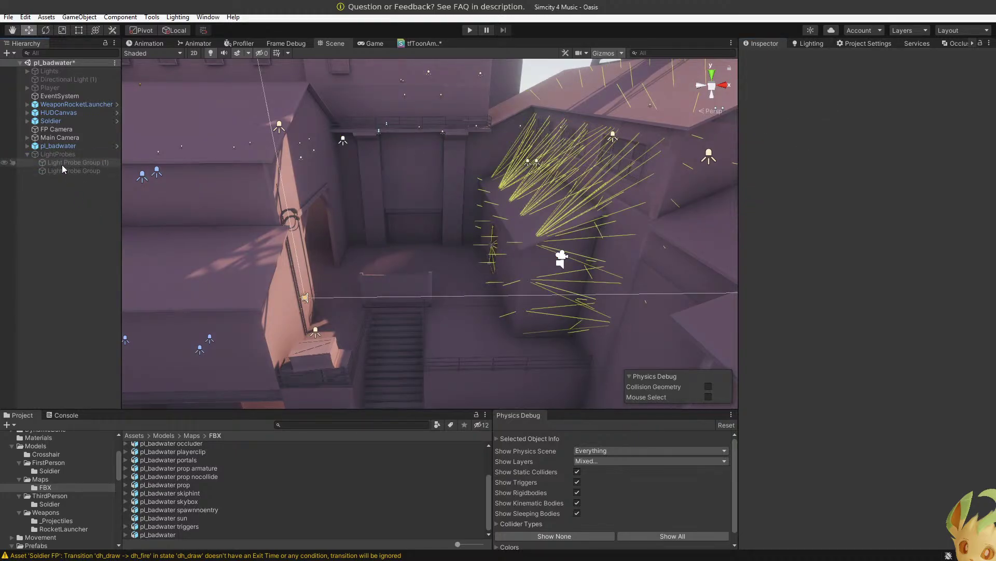
left_click(621, 53)
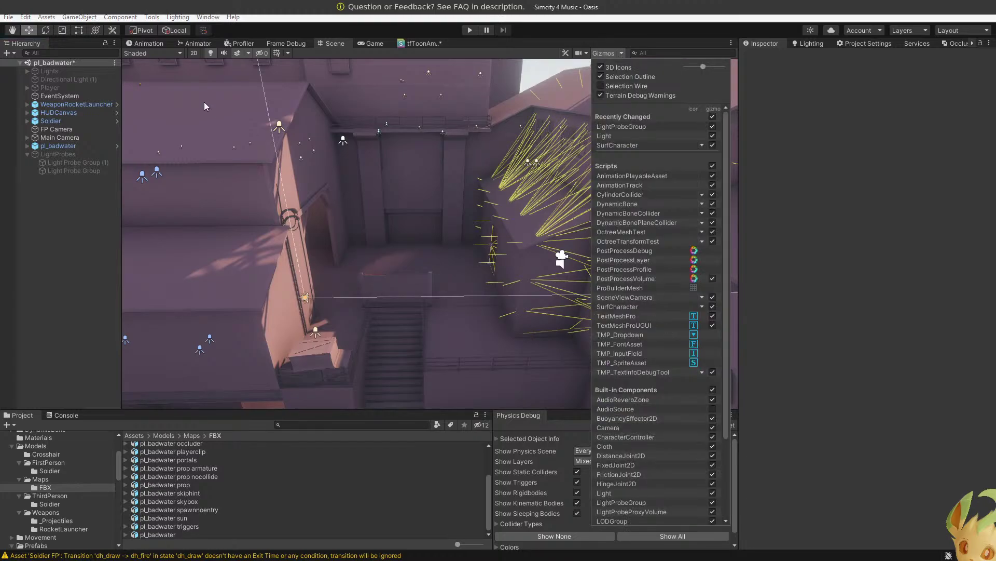
left_click(60, 188)
Create a Lightprobes Volume object in the pl_badwater scene.
right_click_drag(249, 259, 328, 288)
key("s")
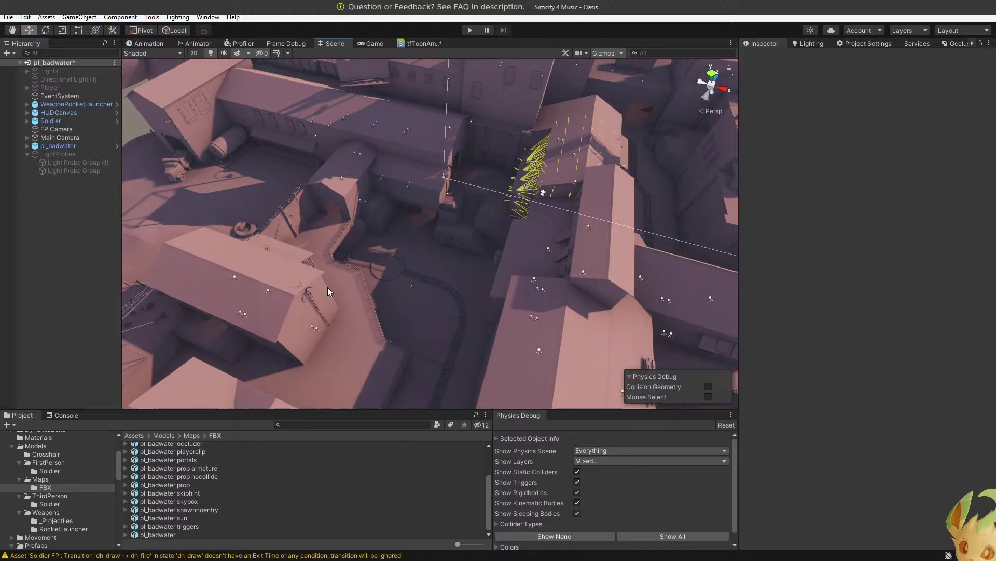
left_click(429, 262)
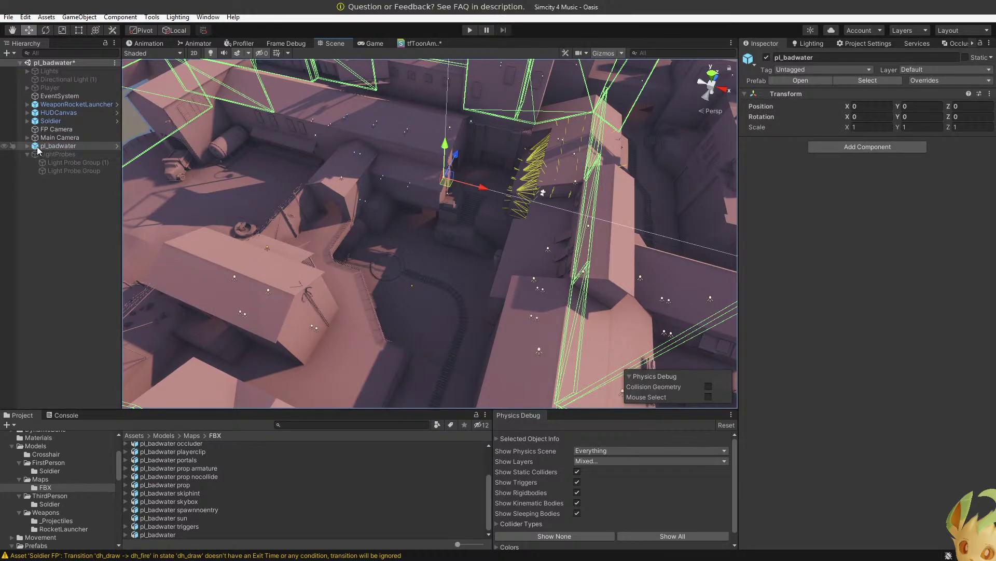
right_click(42, 211)
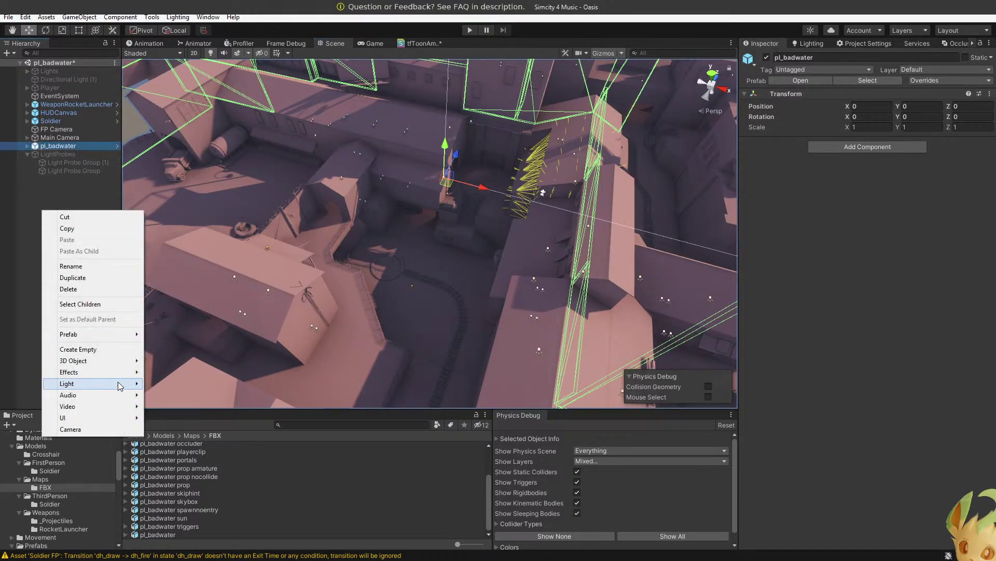
mouse_move(105, 363)
mouse_move(109, 385)
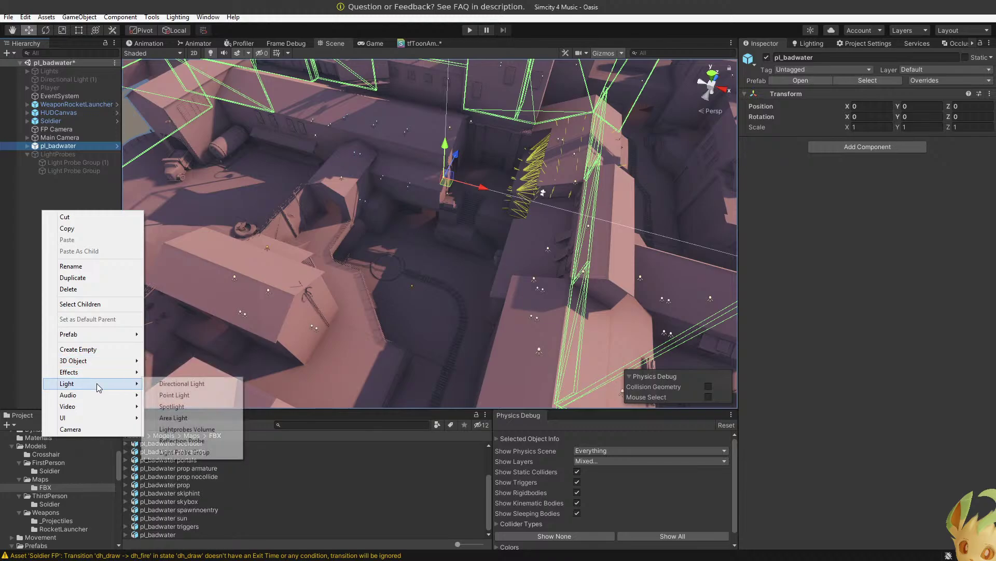
left_click(201, 432)
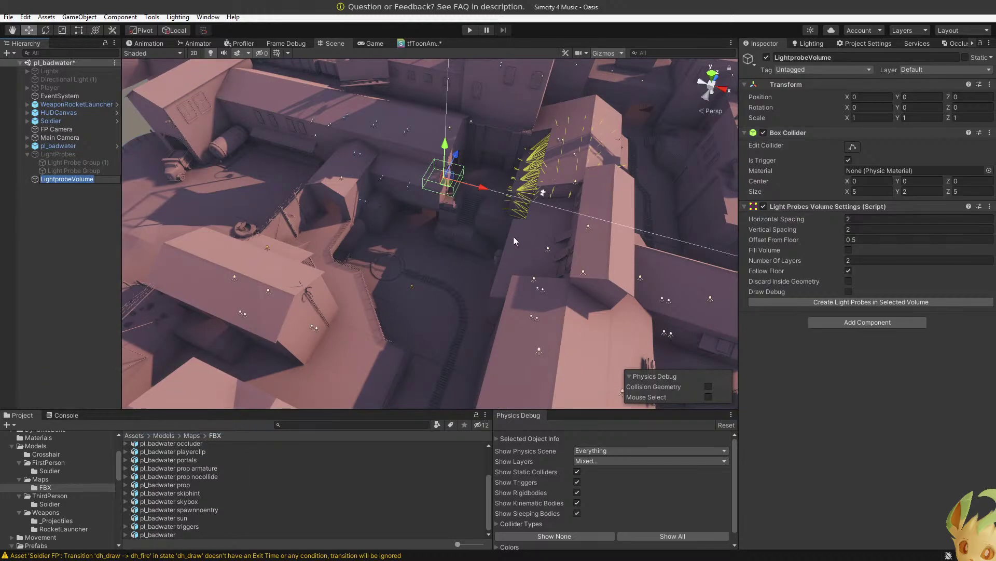
Move the volume onto the landing above the courtyard staircase, at X 5.53, Y 3.82, Z -1.1.
left_click_drag(474, 188, 514, 204)
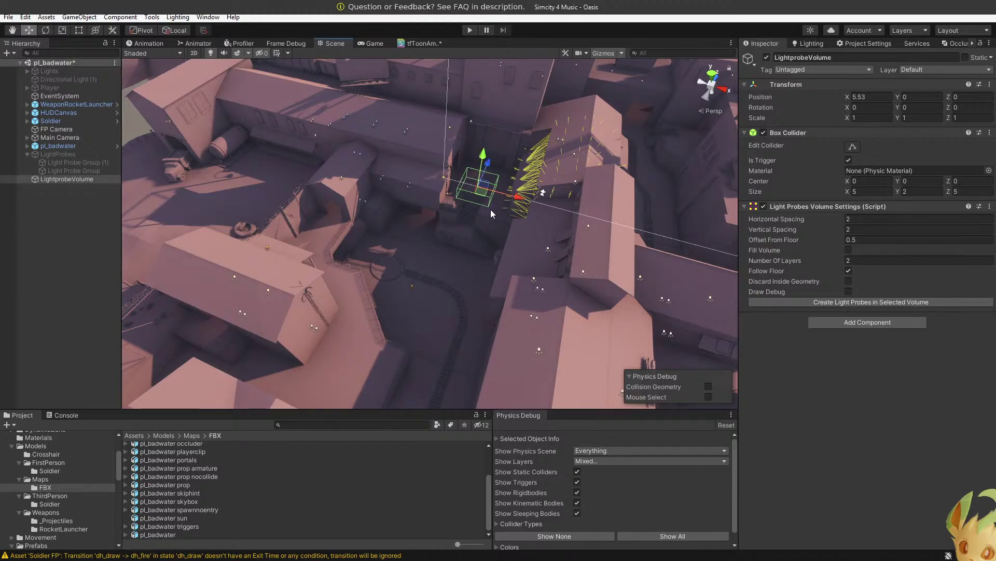
right_click_drag(450, 239, 488, 150)
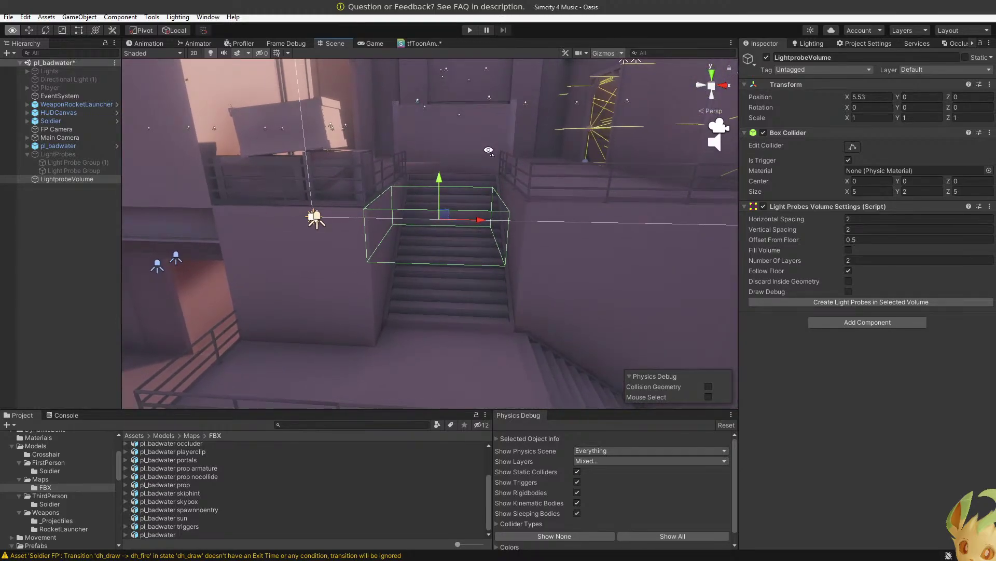
left_click_drag(440, 180, 438, 132)
right_click_drag(438, 133, 422, 183)
left_click_drag(422, 183, 411, 187)
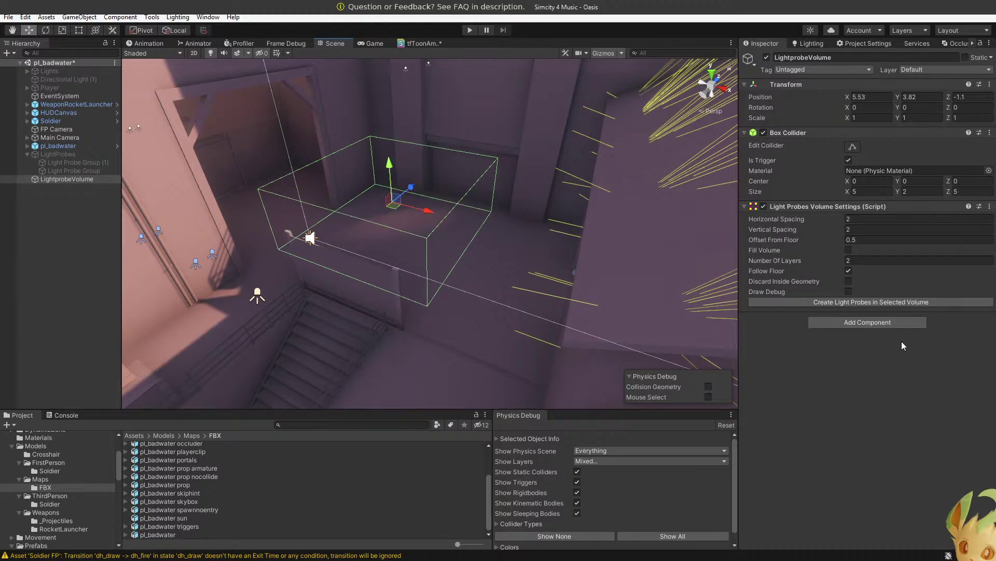
Create light probes in the selected volume, inspect their placement, and undo the volume's last shift along Z.
left_click(873, 303)
right_click_drag(394, 236, 614, 263)
right_click_drag(550, 285, 474, 248)
key("ctrl+z")
key("ctrl+z")
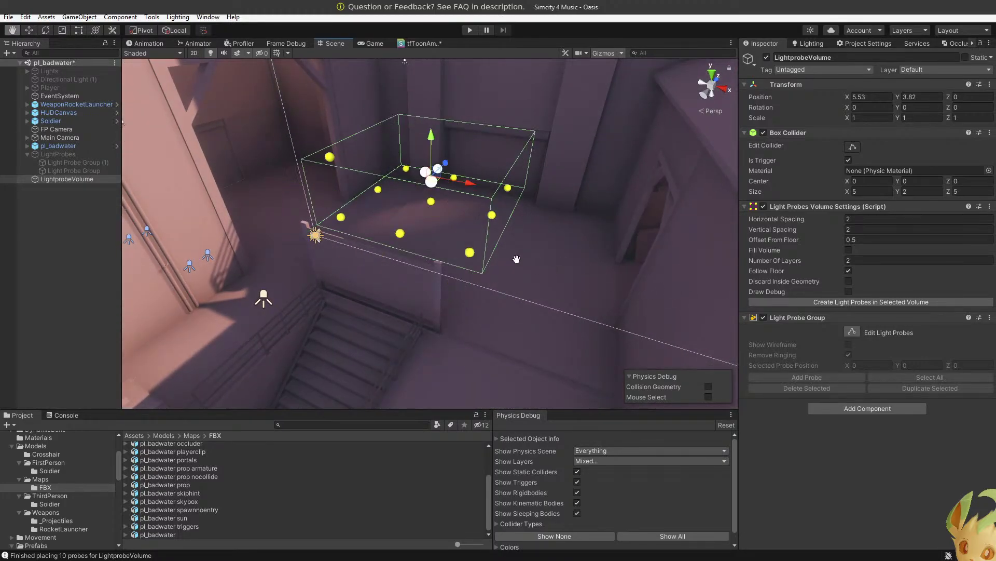
Raise the volume to Y 4.3 and remove its Light Probe Group component.
left_click_drag(443, 249, 442, 143)
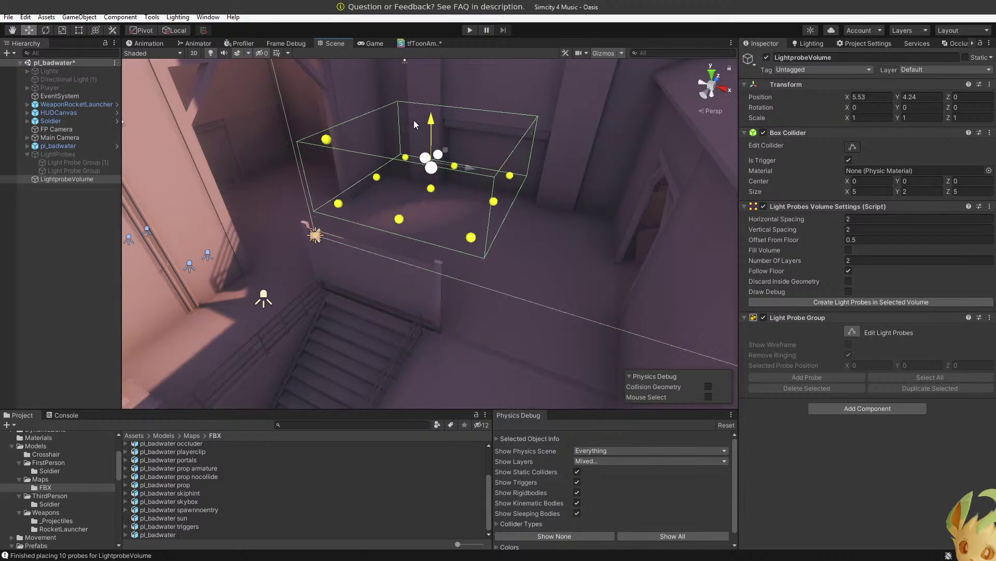
left_click(989, 318)
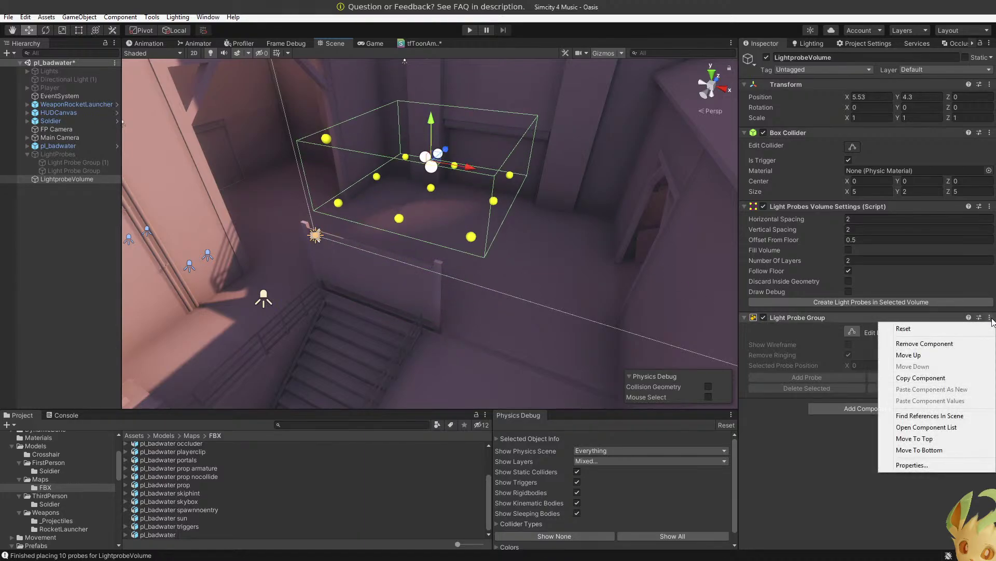
left_click(961, 343)
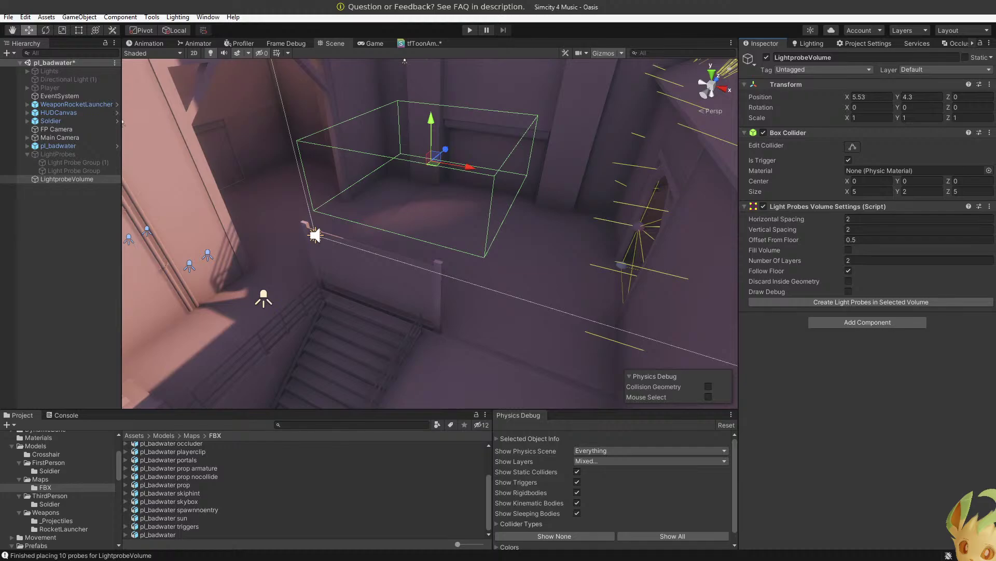
Lower the volume onto the landing above the staircase, at Y 3.457 and Z -0.63.
right_click_drag(559, 243, 491, 143)
left_click_drag(488, 122, 487, 137)
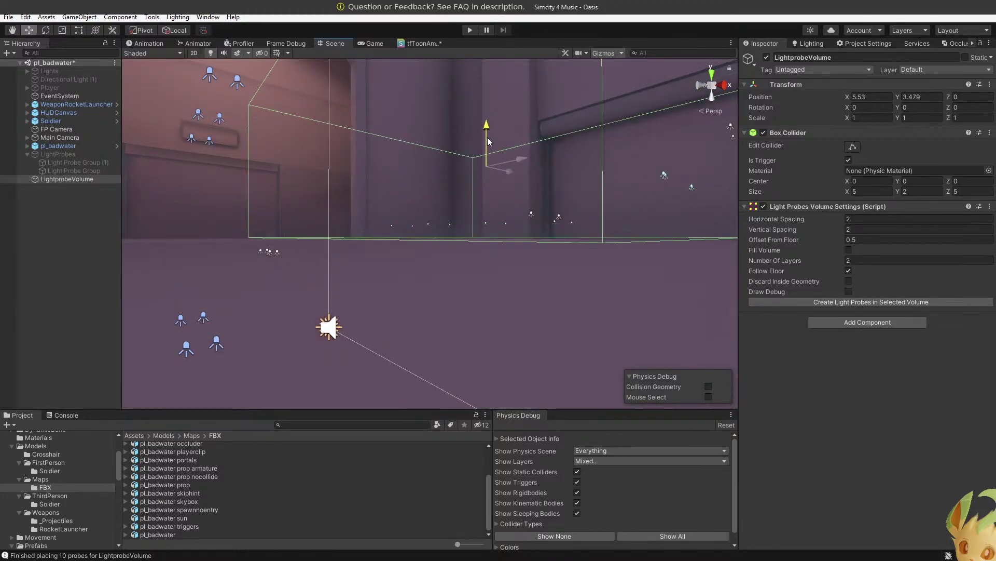
right_click_drag(487, 137, 506, 192)
left_click_drag(507, 193, 490, 190)
right_click_drag(491, 190, 748, 163)
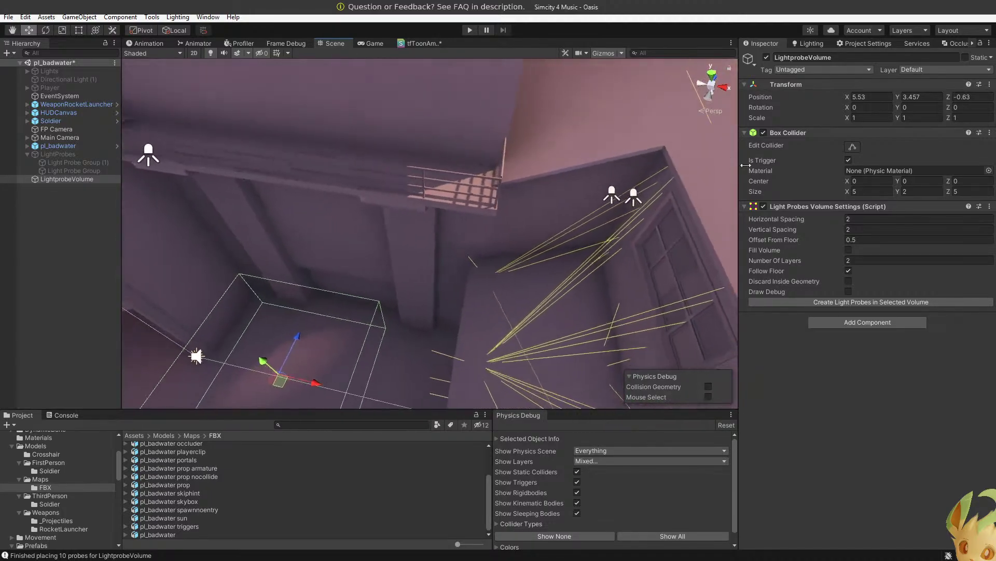
Create light probes in the volume, inspect their placement, and remove the Light Probe Group component.
left_click(808, 301)
right_click_drag(597, 276, 518, 137)
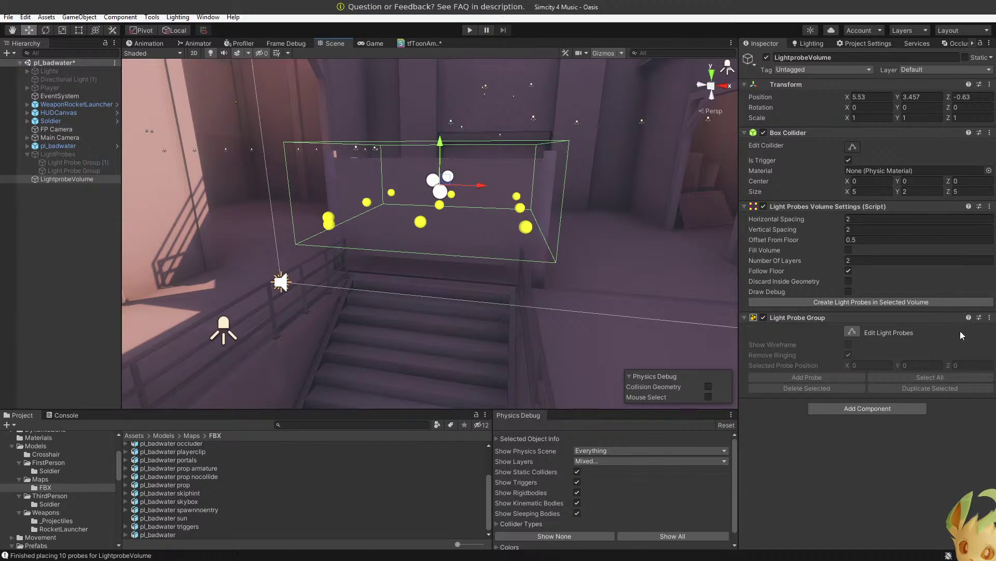
left_click(989, 317)
left_click(975, 341)
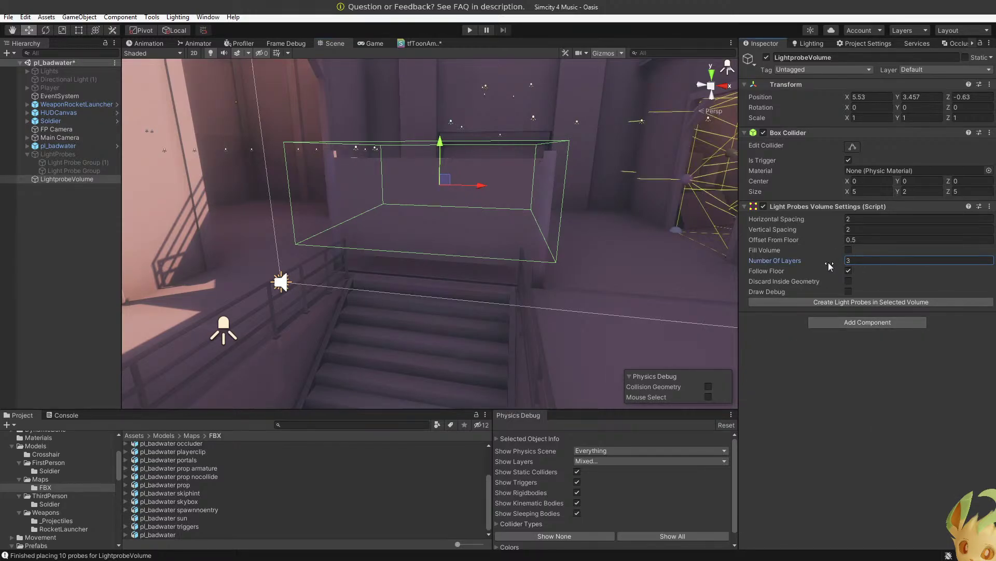
Set the number of layers to 3, recreate the light probes, and remove the Light Probe Group component again.
left_click(881, 302)
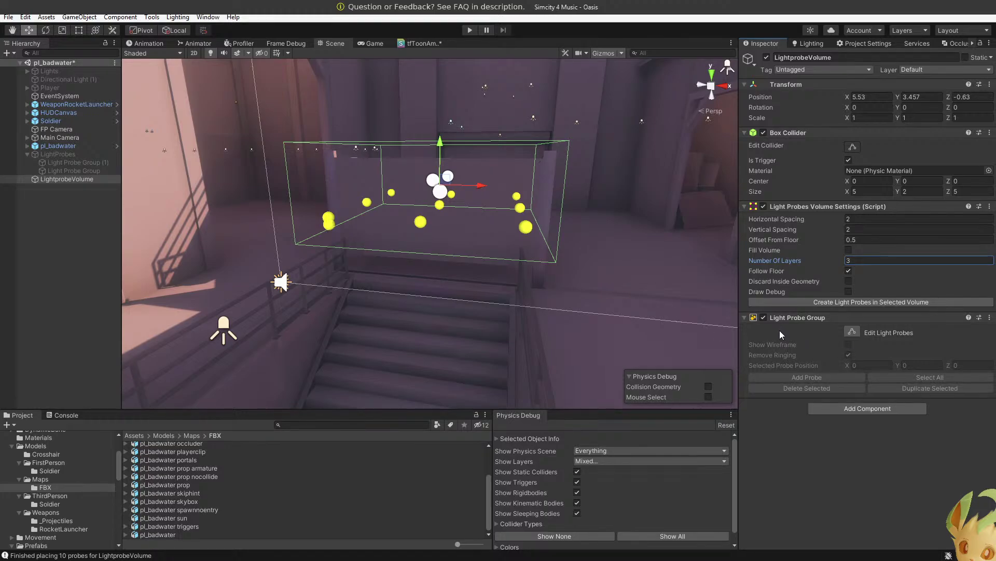
left_click(989, 317)
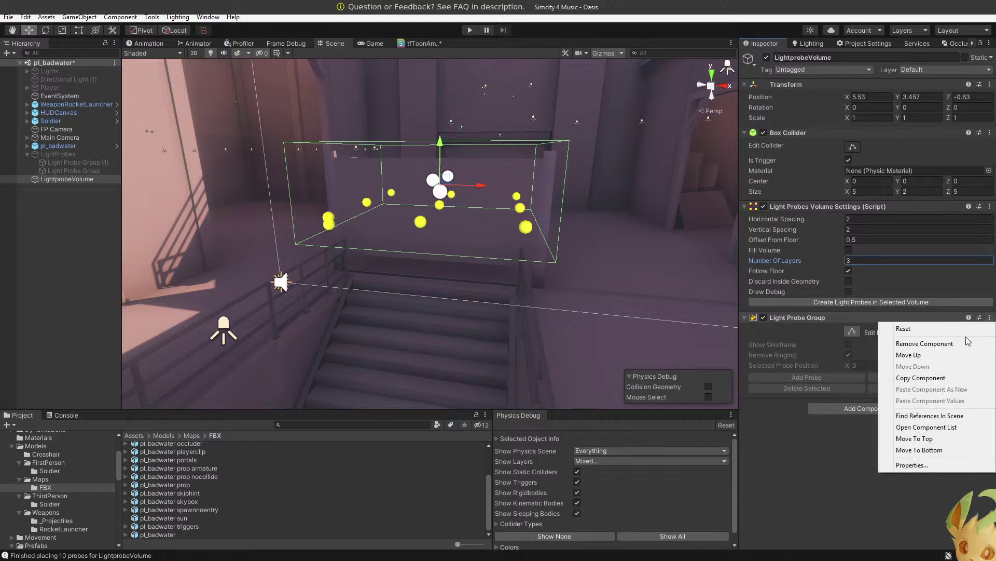
left_click(934, 344)
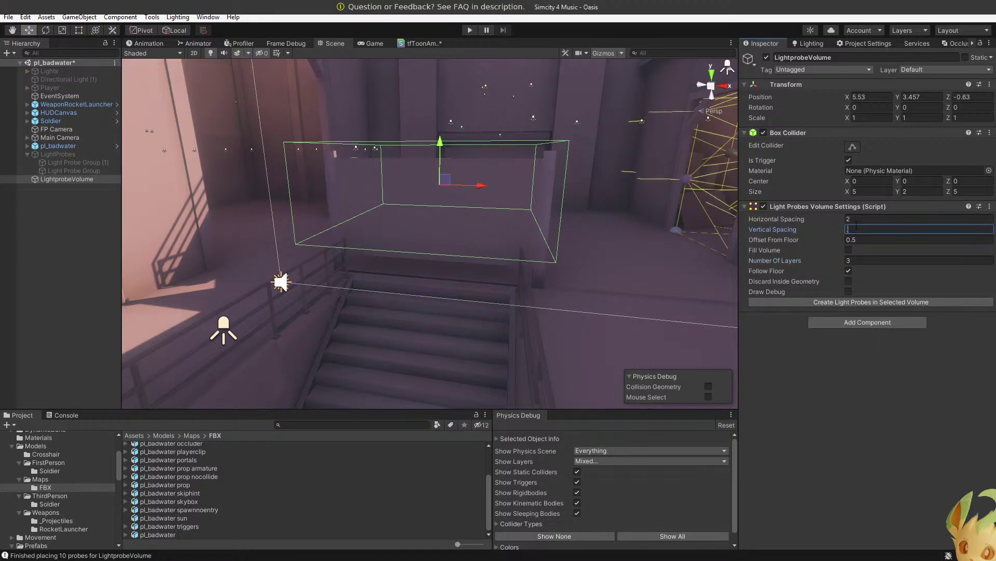
Set the horizontal and vertical spacing to 0.5, create light probes in the volume, and inspect the denser grid.
left_click(913, 302)
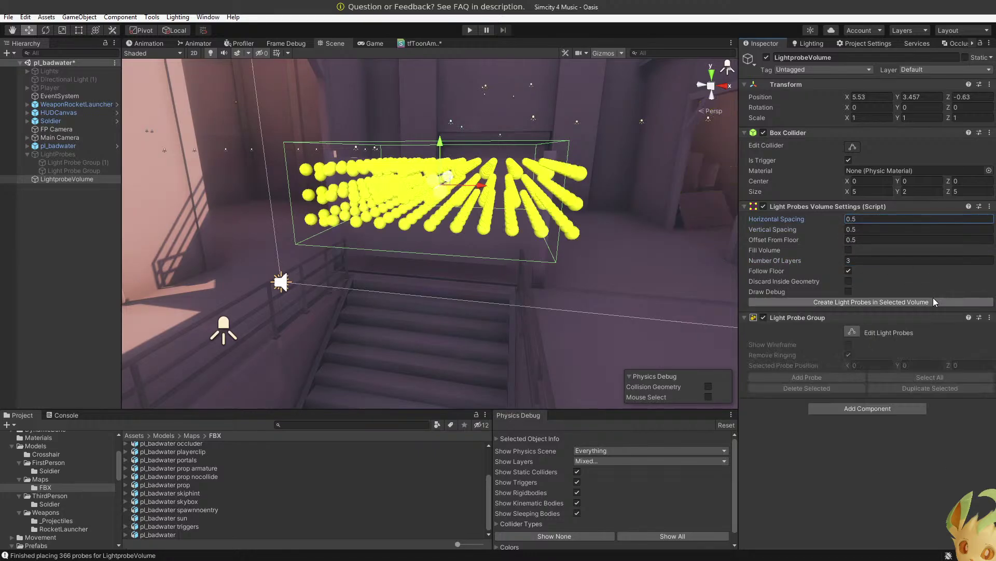
left_click_drag(519, 223, 576, 291, "alt")
key("w")
right_click_drag(577, 291, 586, 256)
key("s")
key("w")
key("s")
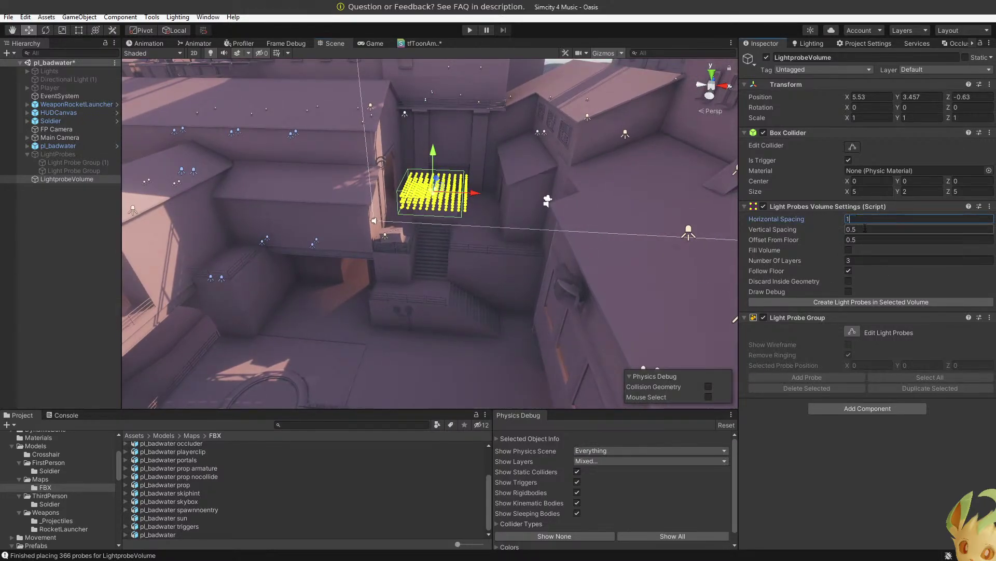
Set both probe spacings to 2 and the floor offset to 0, and remove the Light Probe Group component.
key("Tab")
type("2")
key("Tab")
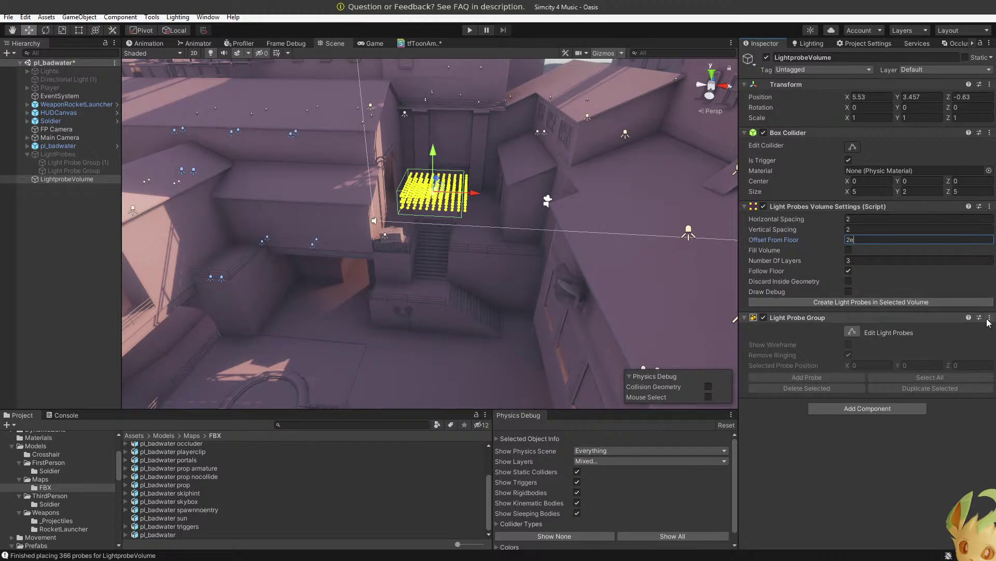
right_click(960, 317)
left_click(959, 347)
key("e")
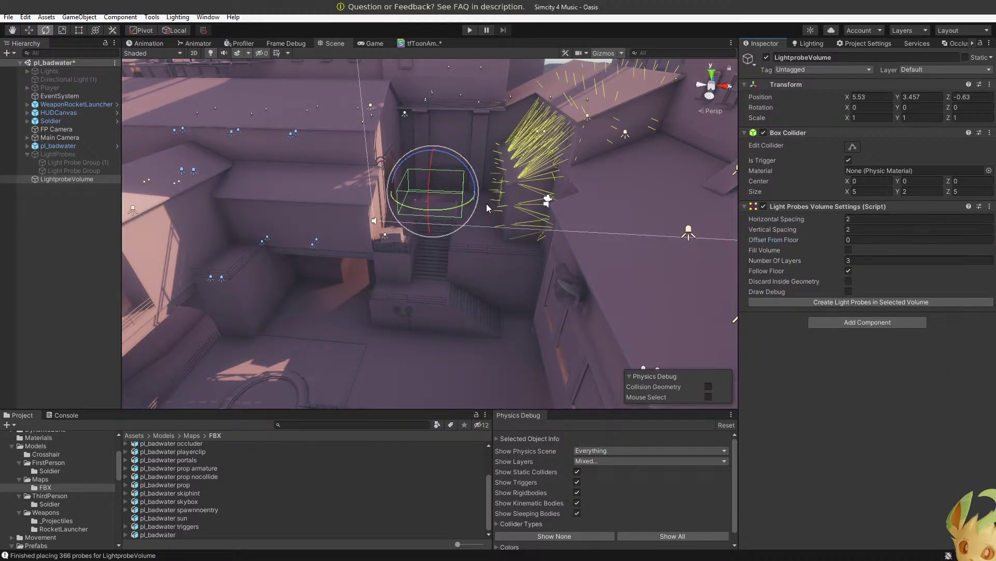
Stretch the volume across the map to scale X 20.275 and Z 22.094, and lower it to Y -1.8.
key("r")
left_click_drag(502, 201, 793, 331)
scroll(700, 311, "down", 12, "alt")
scroll(493, 212, "up", 4)
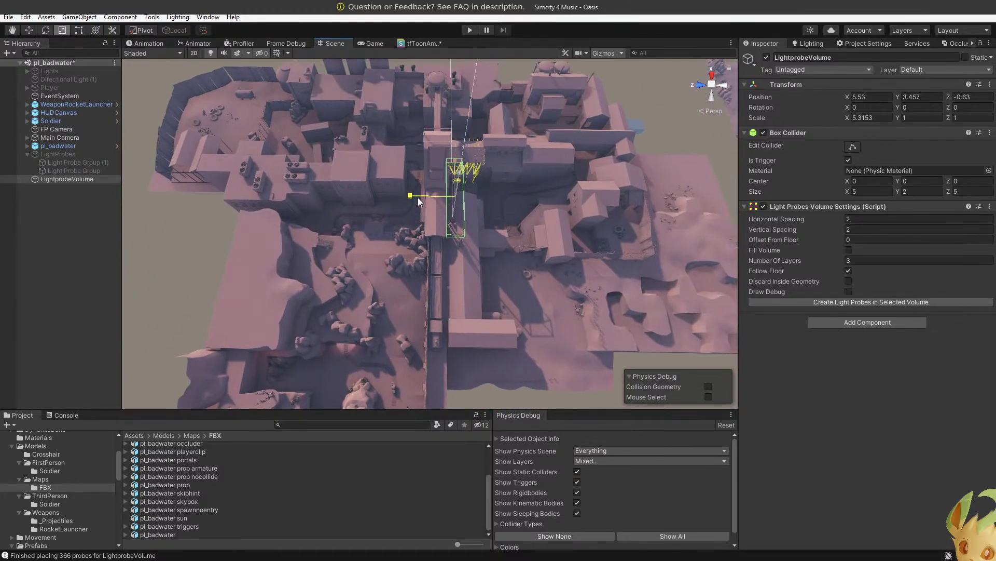
left_click_drag(418, 197, 526, 187)
left_click_drag(455, 162, 432, 266)
mouse_move(431, 266)
right_mouse_down()
mouse_move(441, 299)
mouse_move(91, 295)
mouse_move(414, 274)
right_mouse_up()
key("w")
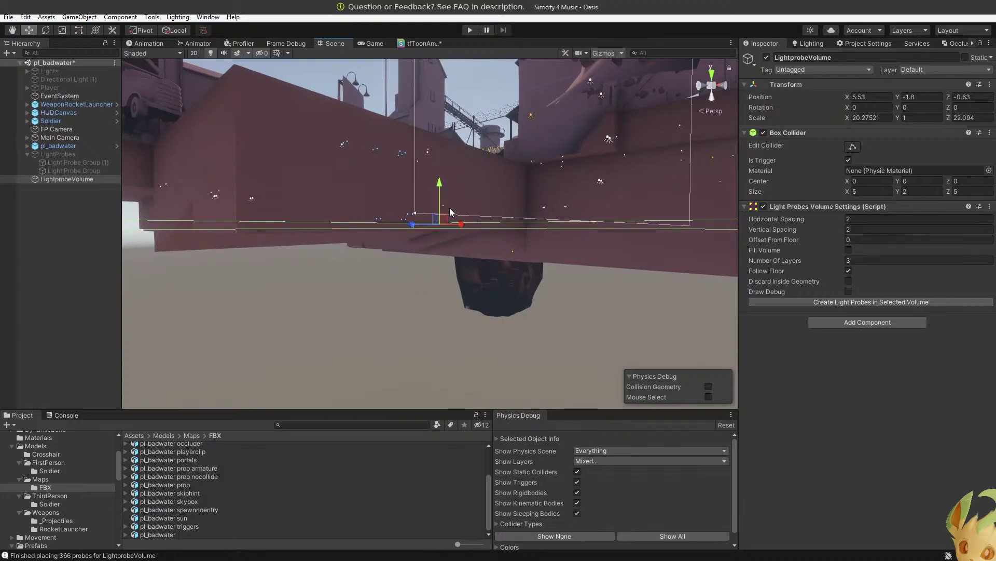
Increase the volume's vertical scale to 13.412 and raise it to Y 11.9.
key("e")
key("r")
left_click_drag(440, 197, 429, 291)
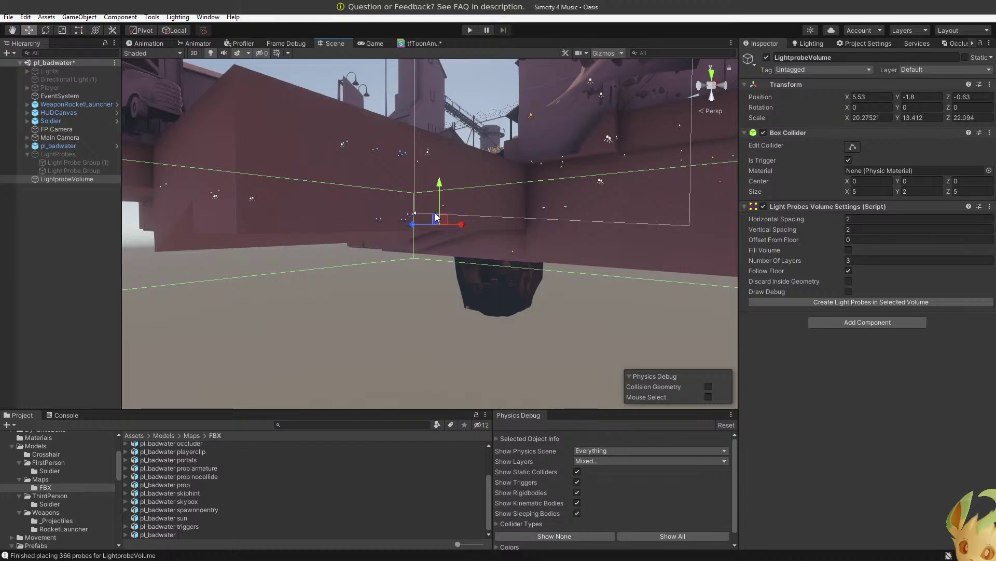
left_click_drag(441, 186, 441, 109)
right_click_drag(440, 110, 323, 140)
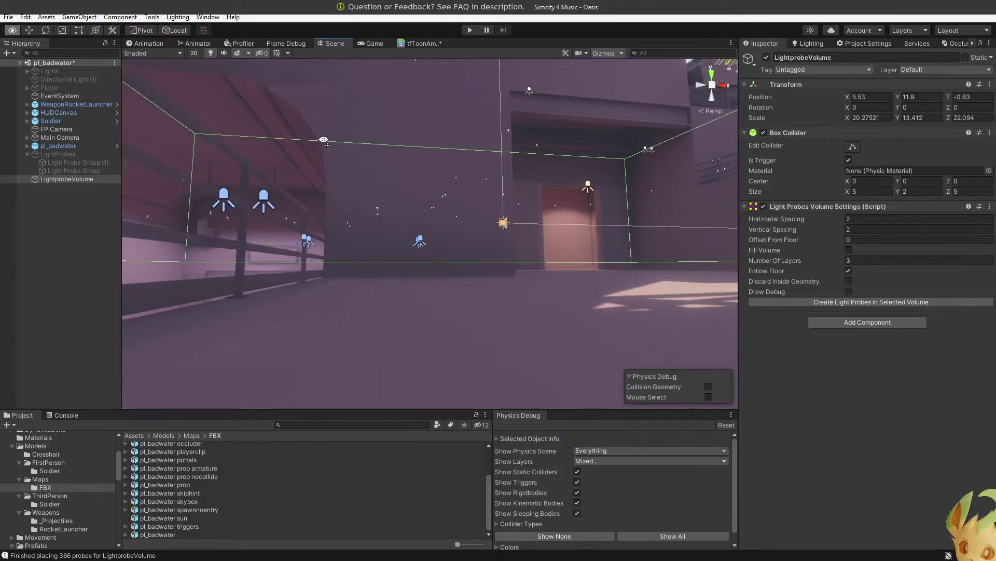
Reposition the volume to X -8.9, Y 10.31 and widen its X scale to 27.286 to span the map.
left_click(211, 50)
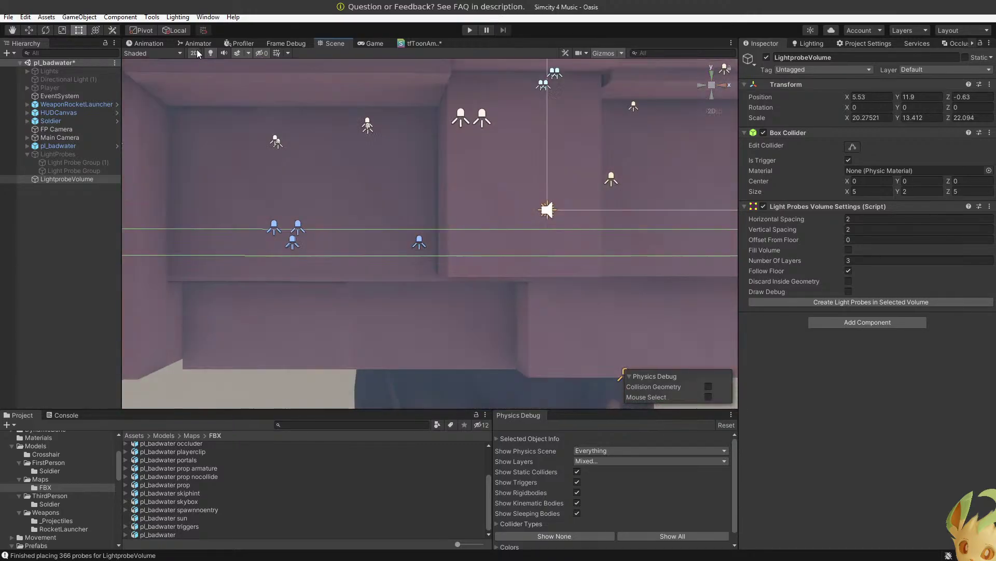
right_click_drag(197, 49, 392, 255)
key("t")
key("f")
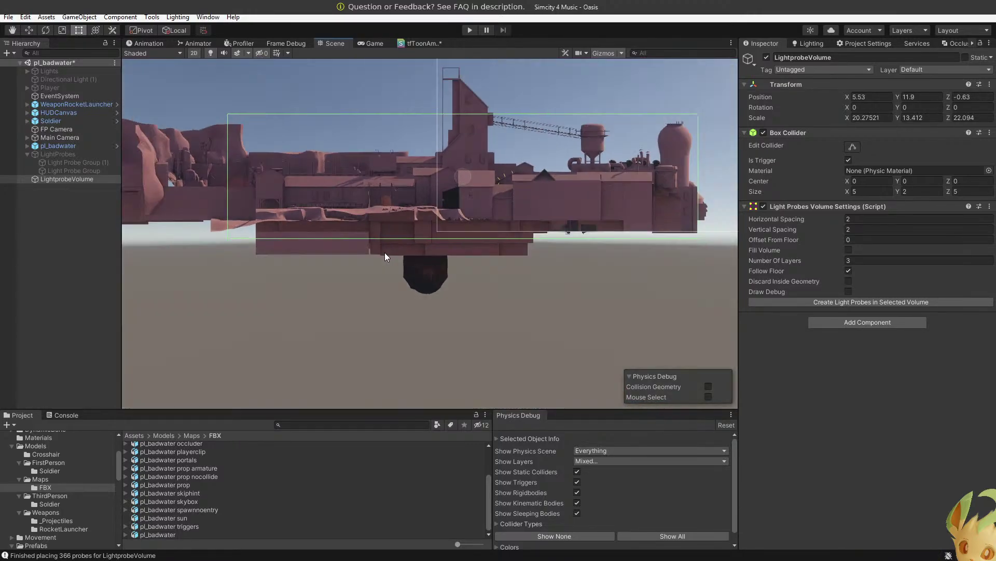
key("w")
left_click_drag(479, 139, 456, 168)
scroll(412, 245, "down", 3)
key("e")
key("r")
key("w")
key("e")
key("r")
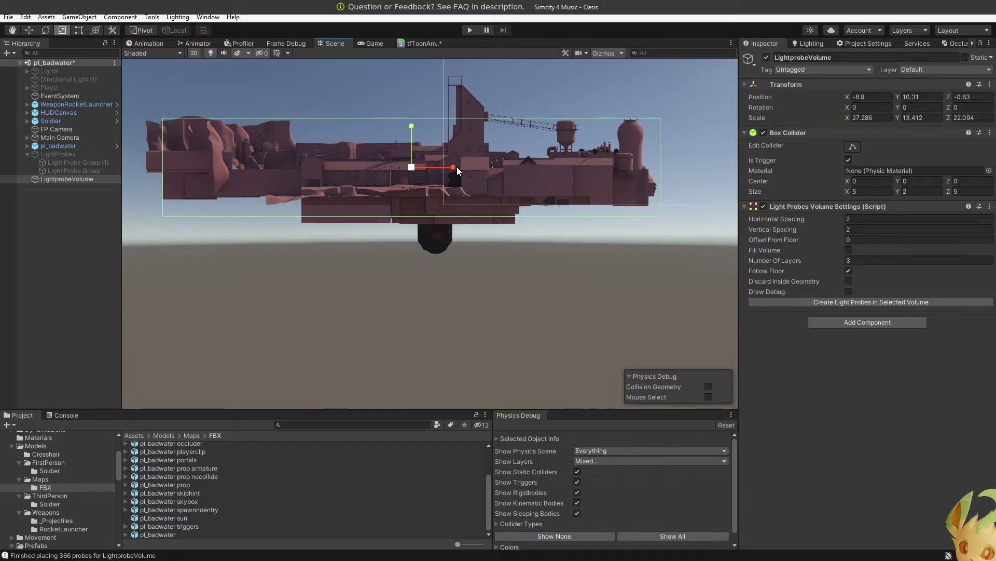
left_click(194, 53)
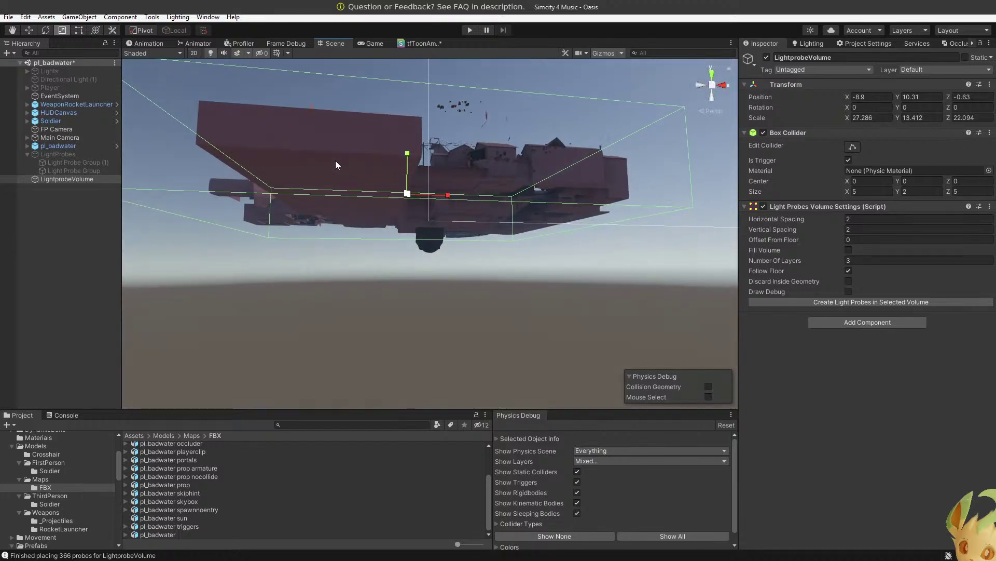
Set the volume's Z scale to about 25.246 and shift it to Z 5 to centre it over the map.
left_click_drag(335, 160, 676, 427, "alt")
left_click_drag(467, 283, 355, 257)
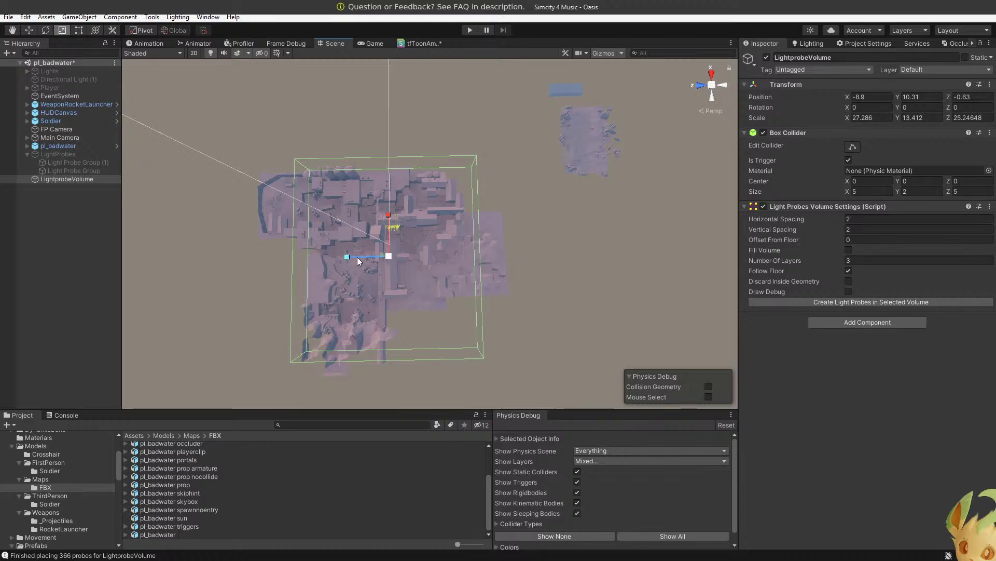
key("e")
key("w")
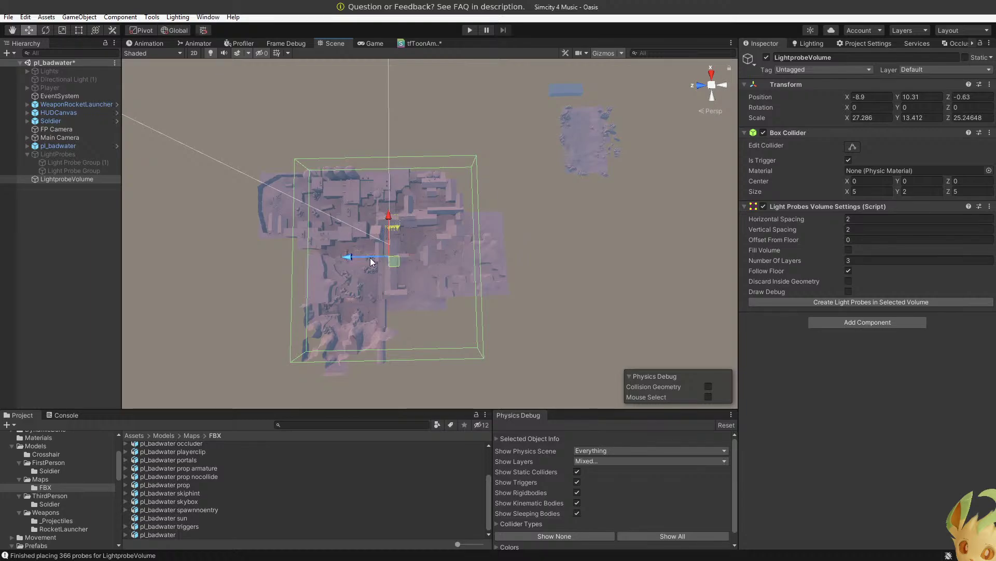
left_click_drag(367, 257, 223, 92)
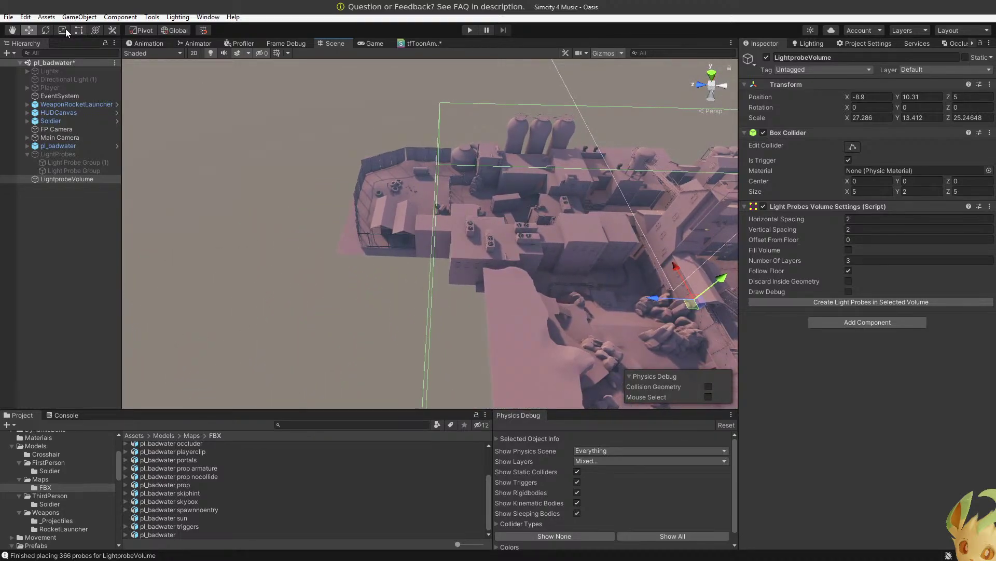
Save the pl_badwater scene.
left_click(9, 17)
left_click(38, 129)
left_click(8, 17)
left_click(38, 68)
left_click_drag(313, 177, 410, 112, "alt")
right_click_drag(411, 111, 707, 455)
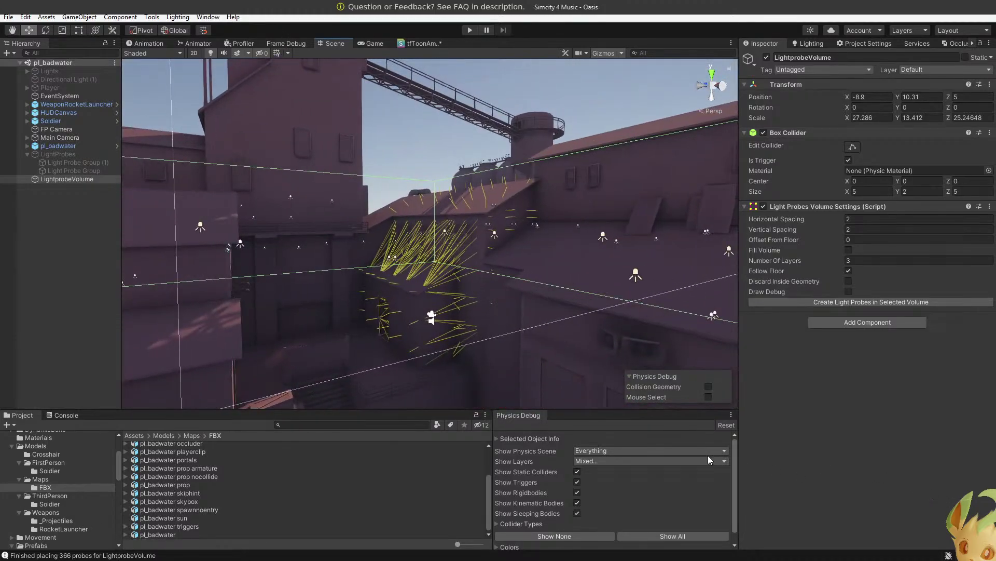
Delete the disabled LightProbes object with its two probe groups, and undo the deletion.
left_click(73, 155)
key("Delete")
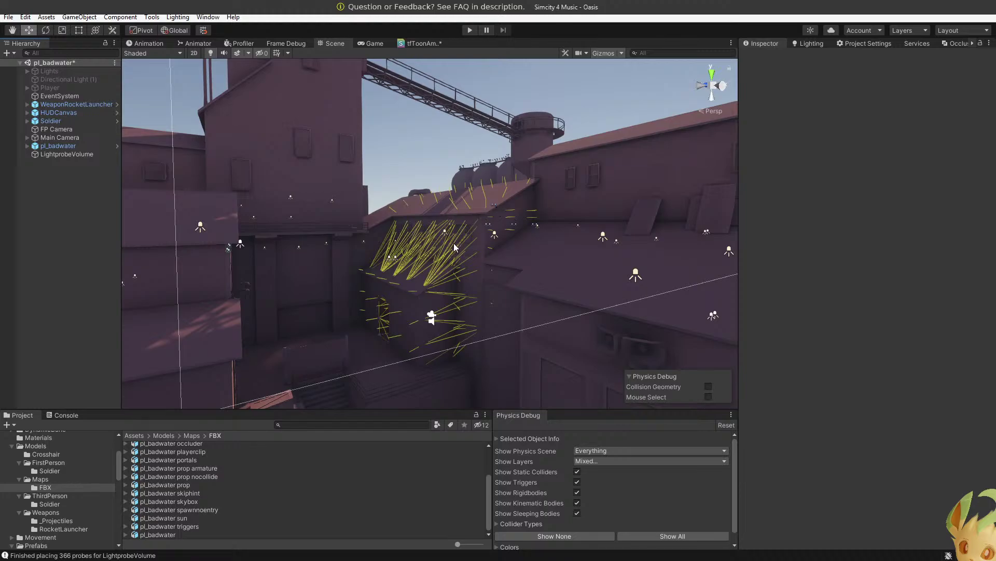
right_click_drag(454, 247, 450, 275)
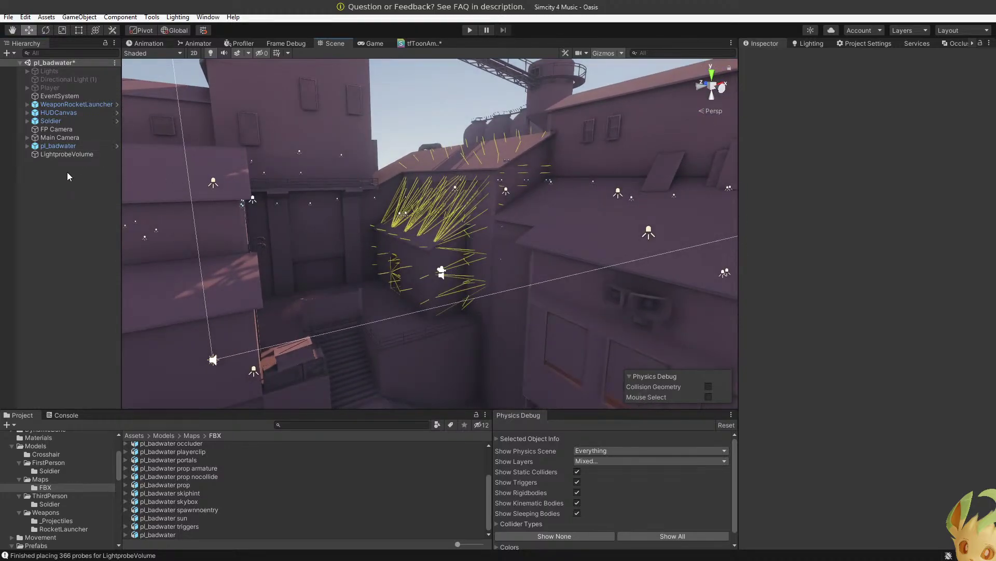
Try to create light probes in the map-wide LightprobeVolume, and check the Console messages.
left_click(38, 154)
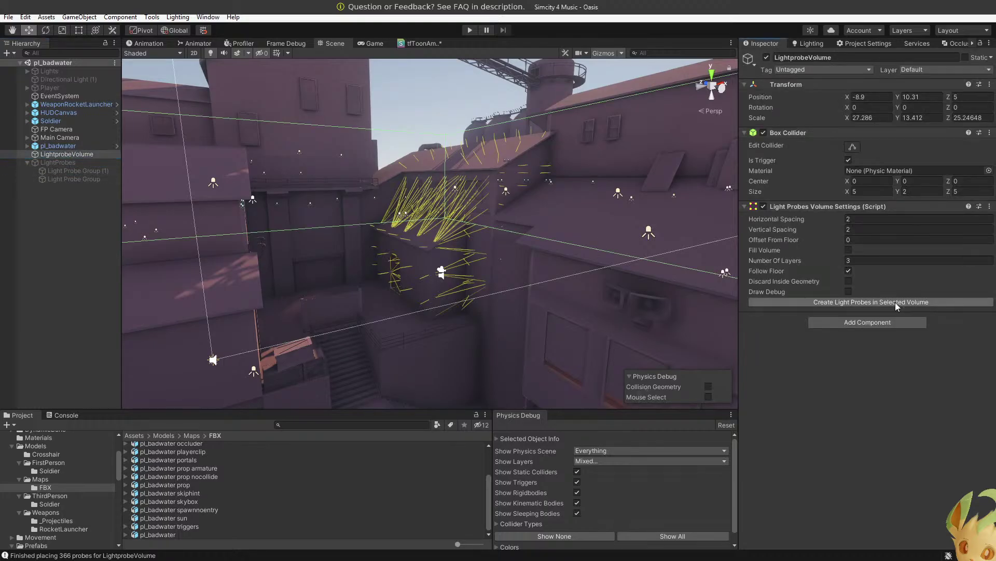
right_click_drag(474, 253, 736, 293)
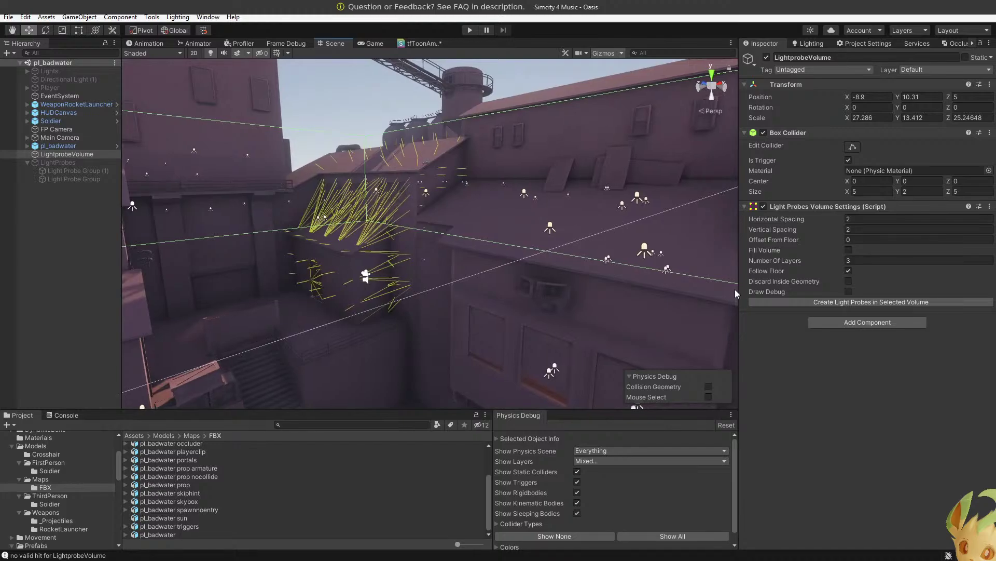
left_click(65, 415)
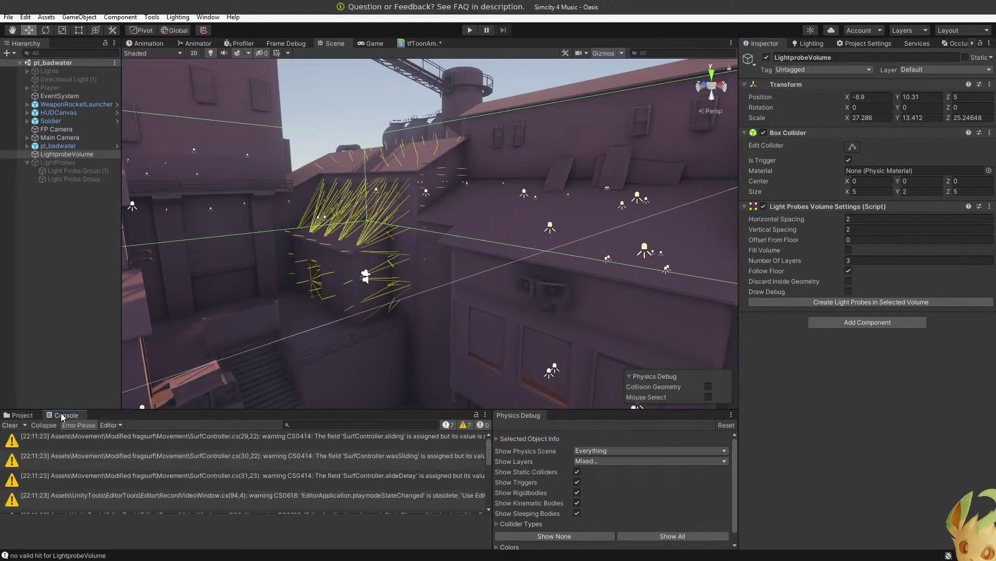
scroll(151, 451, "down", 5)
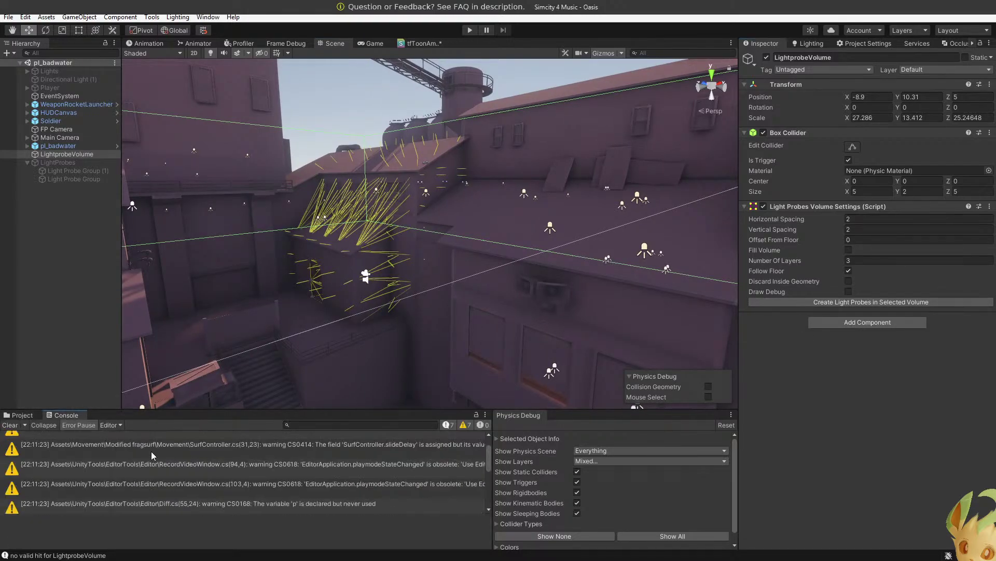
double_click(881, 302)
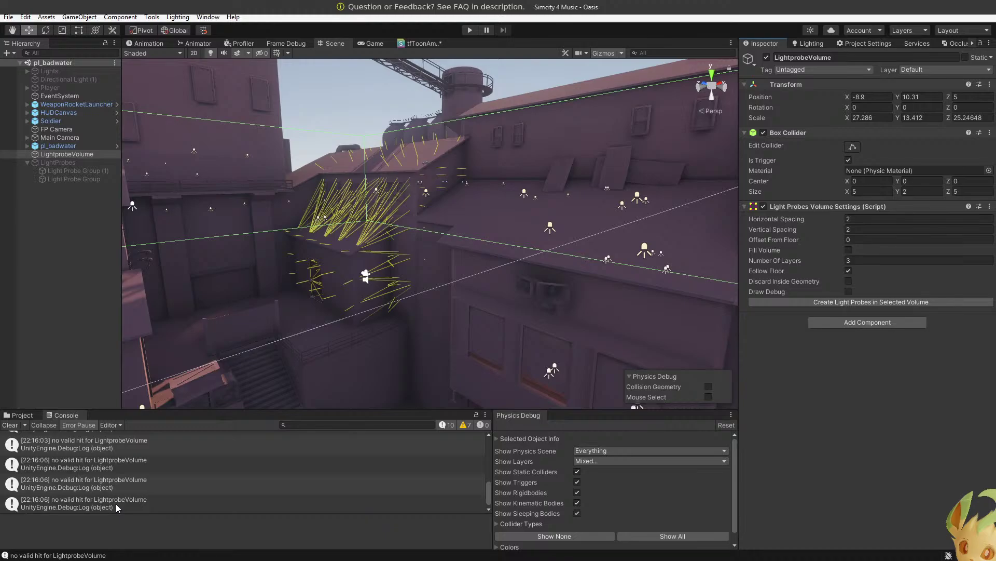
Raise the number of layers to 17 and retry creating light probes in the volume.
left_click_drag(337, 364, 308, 425, "alt")
right_click_drag(307, 424, 308, 426)
key("s")
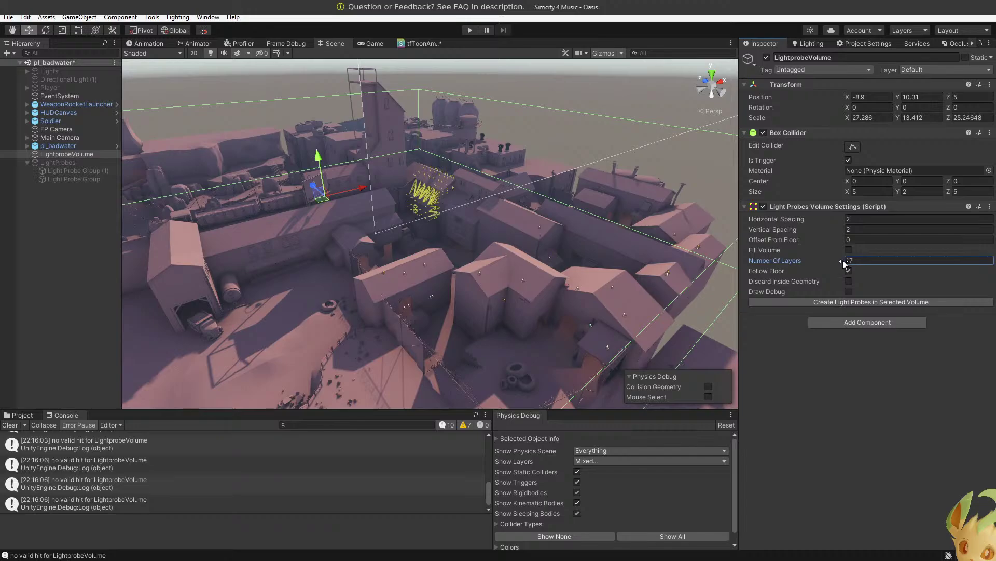
left_click_drag(843, 260, 842, 260)
left_click(853, 299)
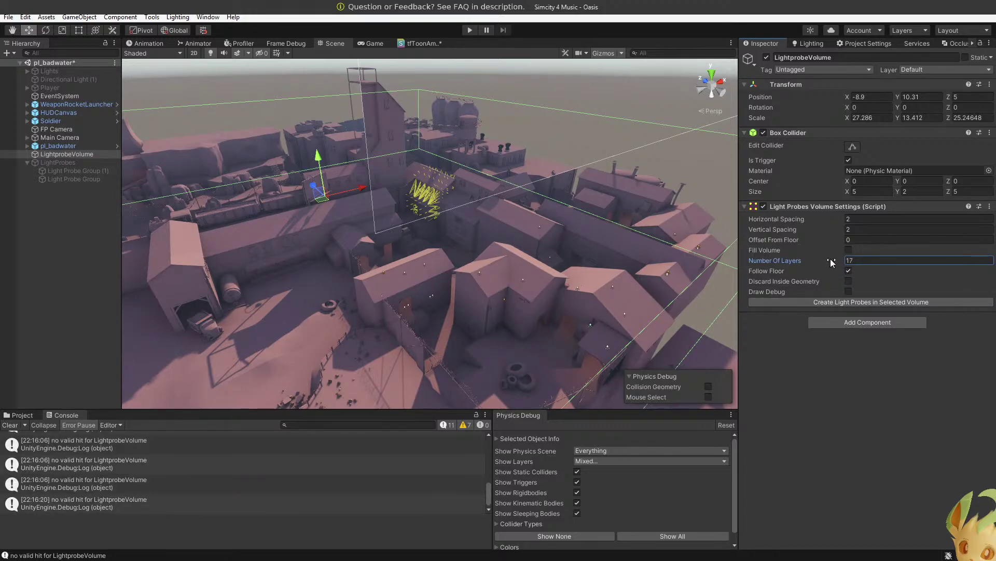
left_click(845, 303)
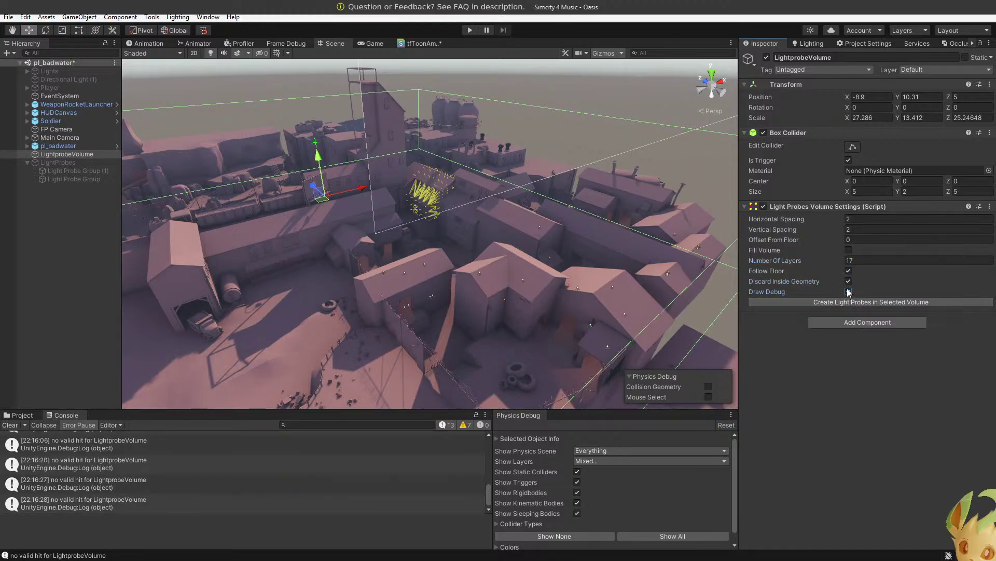
Set both spacings to 5 and the layers to 8, disable Follow Floor, then create the volume's light probes and inspect them.
left_click_drag(831, 260, 827, 260)
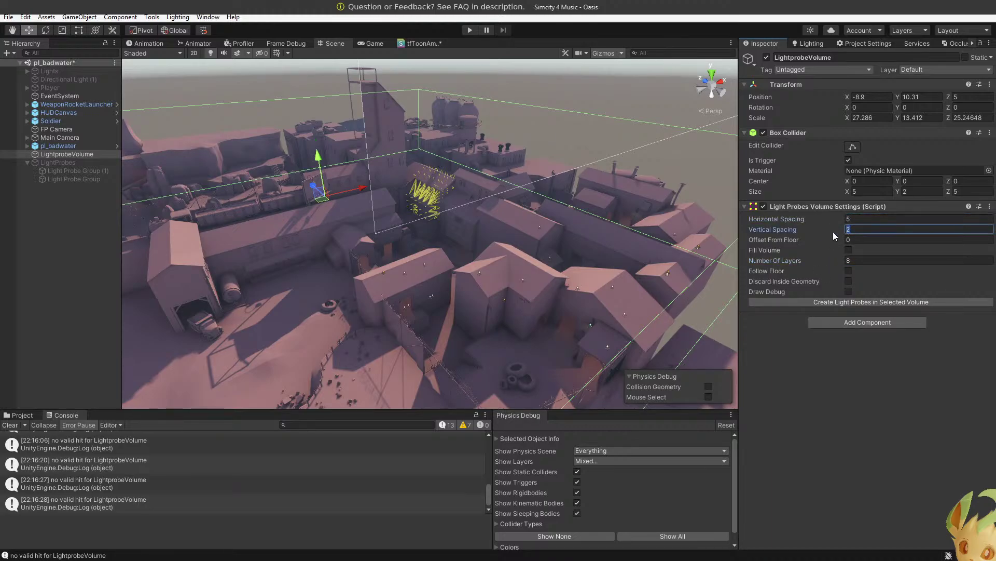
left_click(853, 303)
left_click_drag(519, 243, 488, 268, "alt")
key("w")
right_click_drag(488, 268, 436, 159)
key("s")
key("w")
key("s")
key("w")
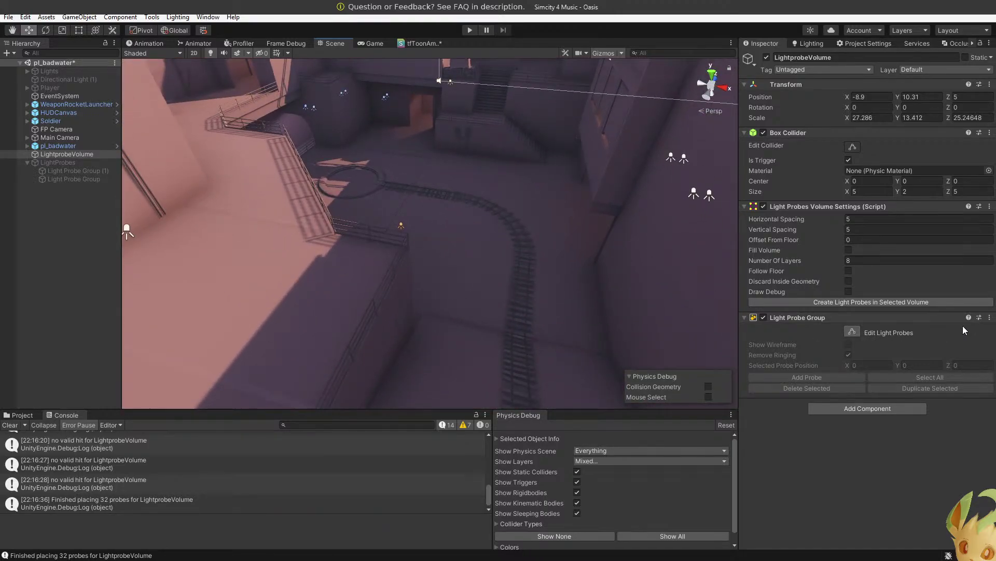
Remove the volume's Light Probe Group component, recreate the light probes with the same settings, and inspect their placement.
left_click(990, 317)
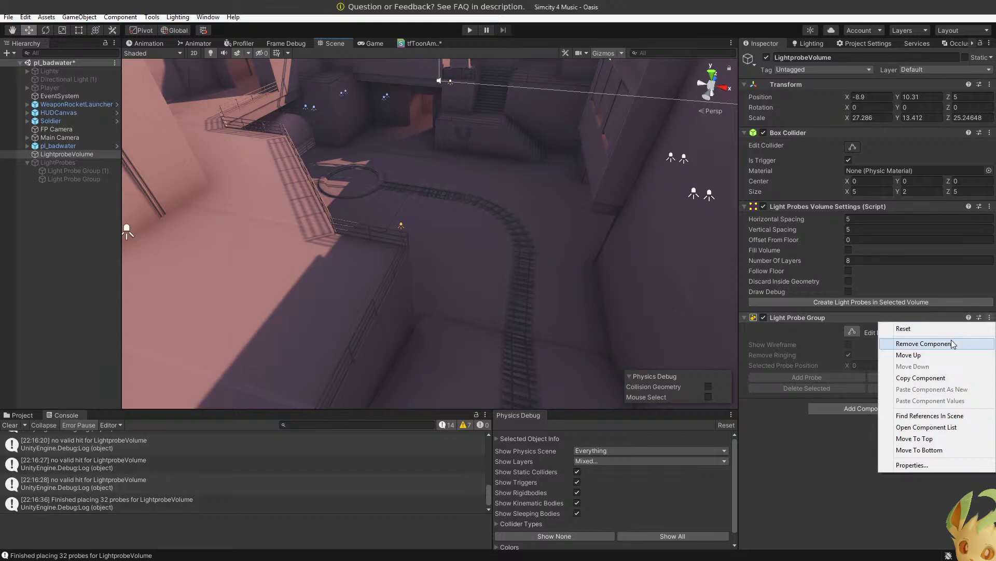
left_click(952, 342)
right_click_drag(633, 300, 652, 234)
left_click(848, 301)
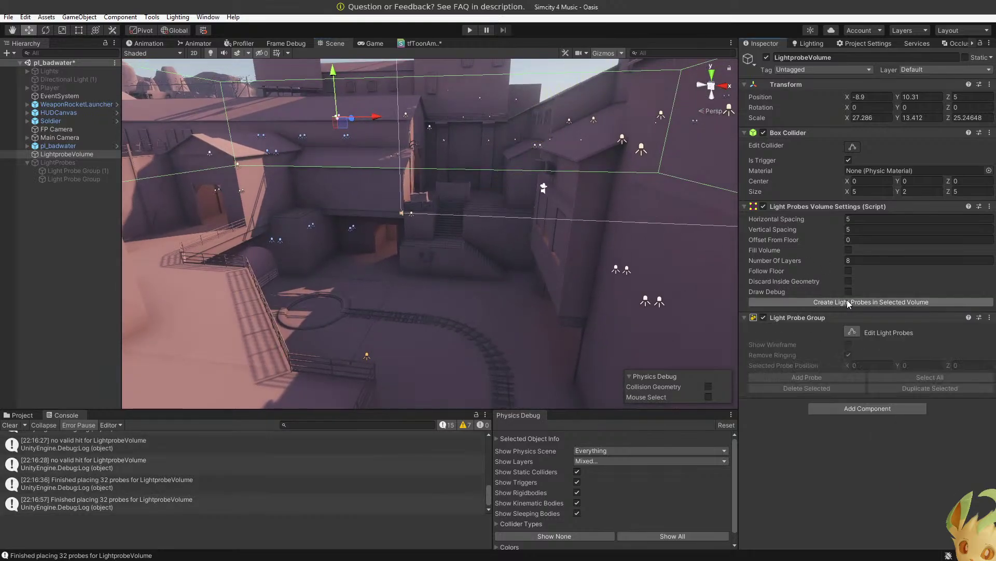
right_click_drag(582, 244, 747, 208)
Remove the Light Probe Group component again, enable Follow Floor, and try to create light probes in the volume.
left_click(990, 318)
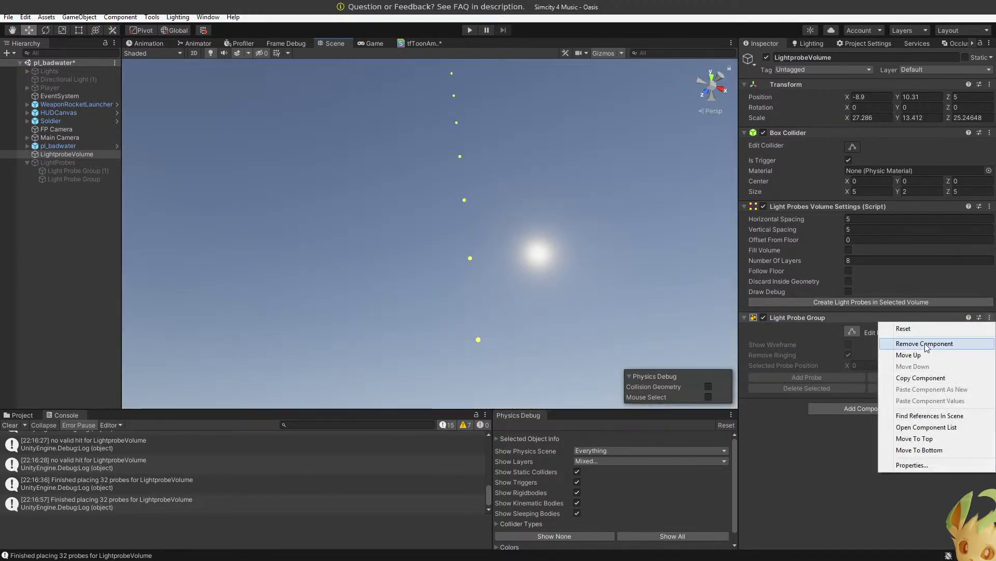
left_click(925, 343)
right_click_drag(648, 270, 799, 295)
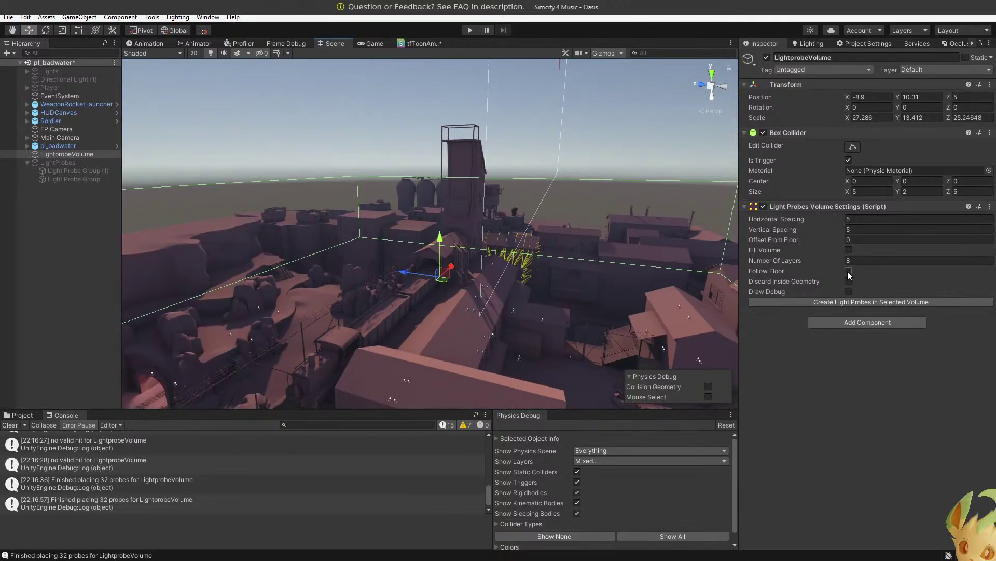
left_click(848, 303)
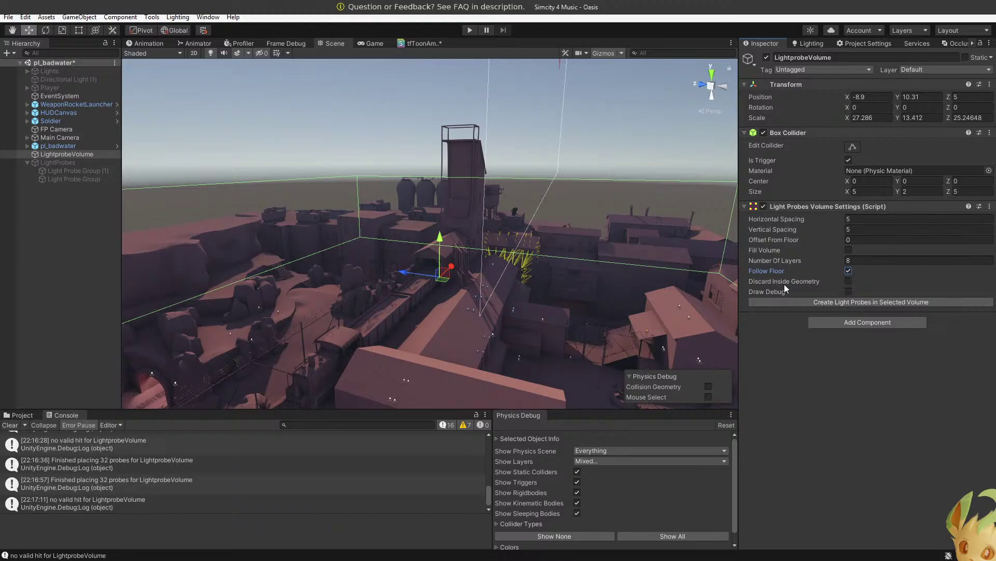
Shrink the LightprobeVolume to a scale of about 9.74 × 13.41 × 5.56 and move it over the rocky canyon to X -32.5, Z 23.6.
key("s")
right_click_drag(598, 270, 590, 241)
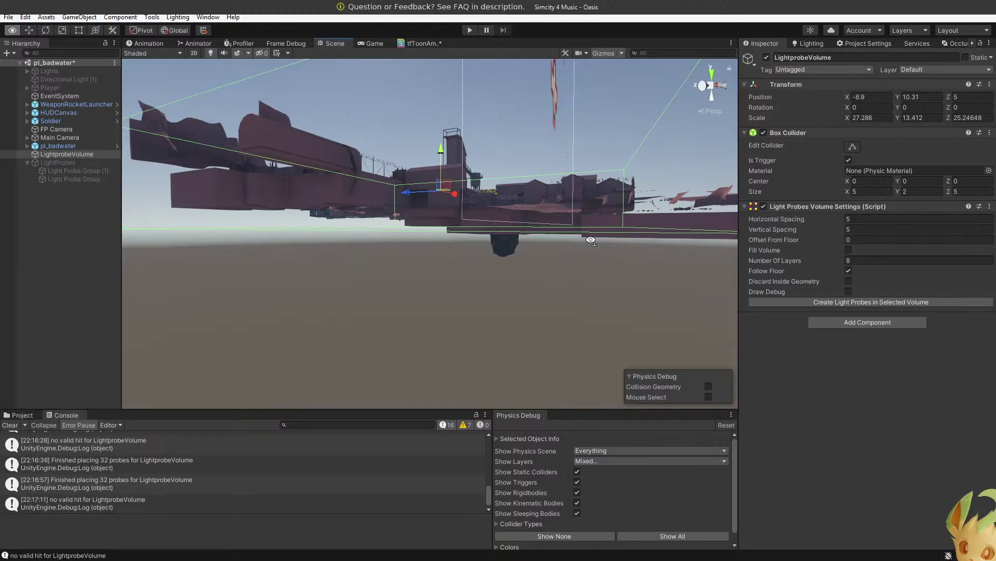
key("w")
right_click_drag(591, 240, 492, 317)
key("w")
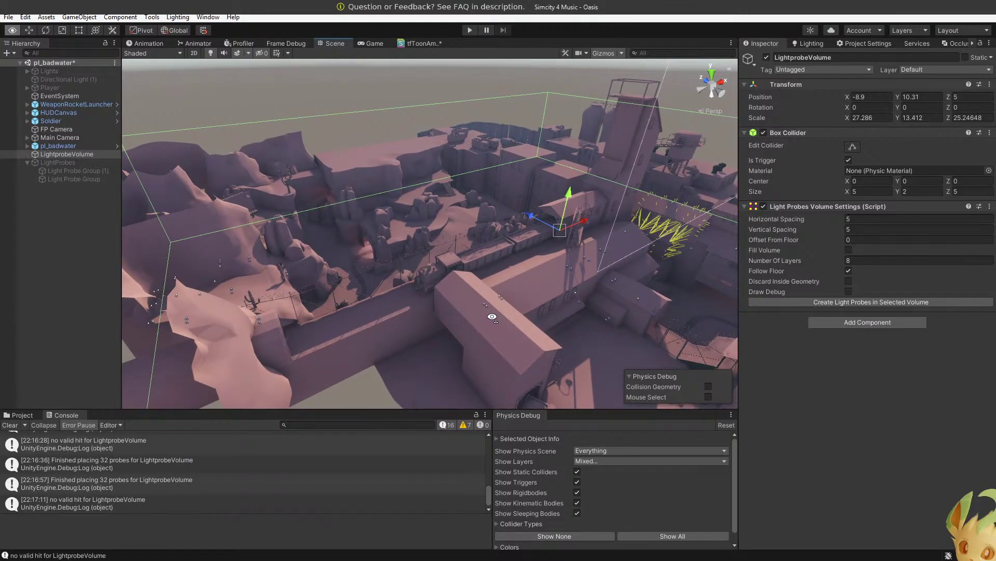
right_click_drag(493, 317, 684, 395)
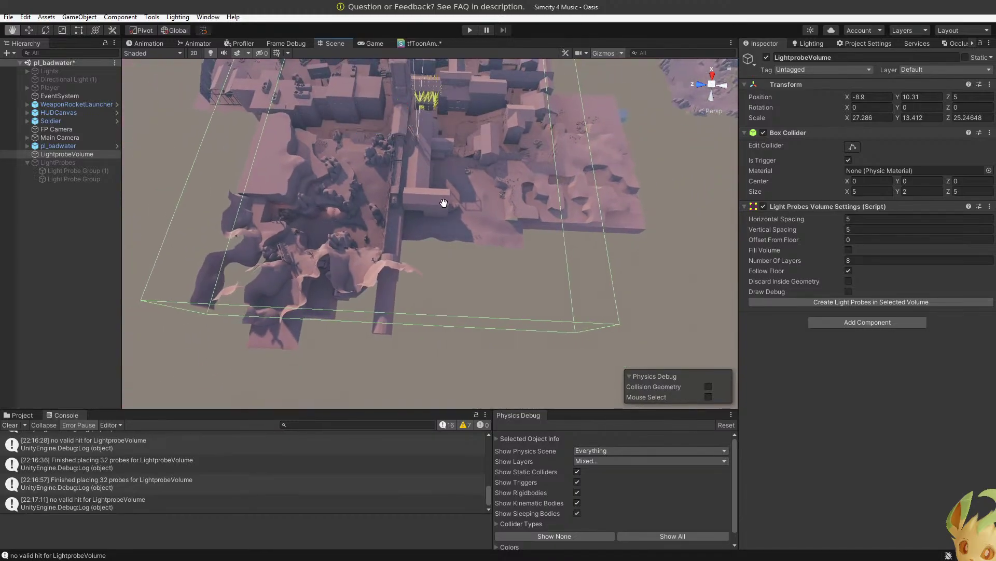
left_click(391, 132)
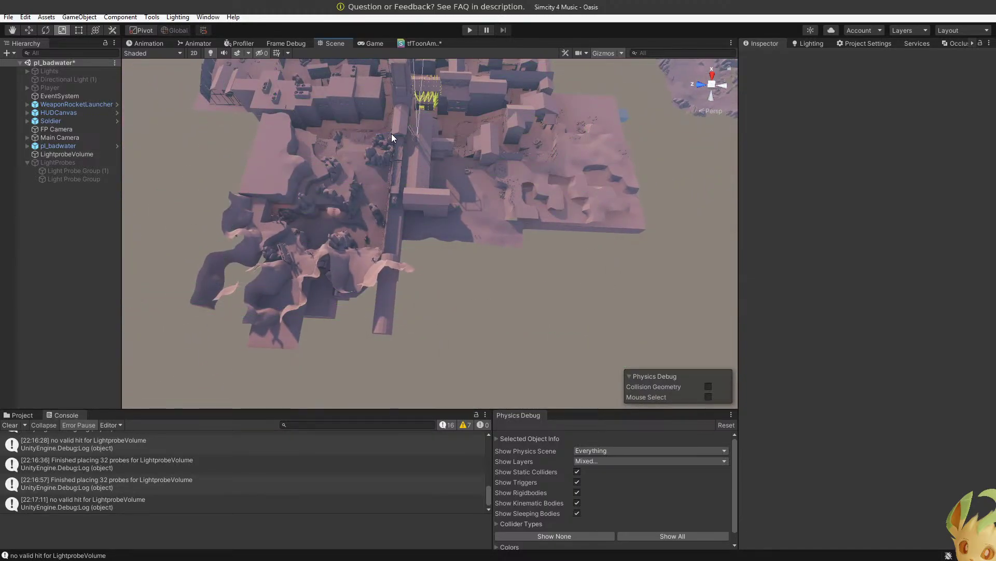
key("ctrl+z")
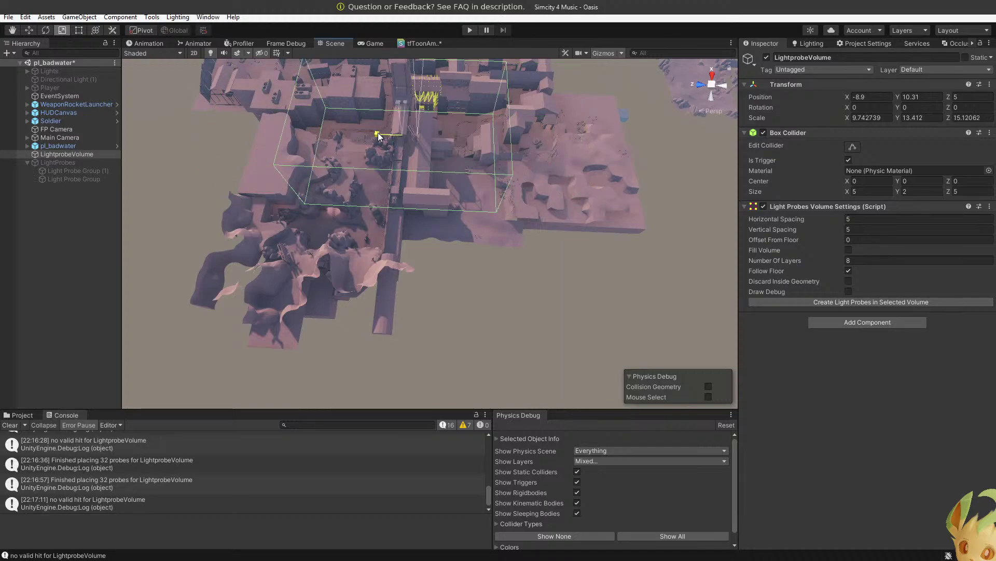
left_click_drag(378, 135, 345, 200)
key("e")
right_click_drag(344, 200, 406, 180)
key("w")
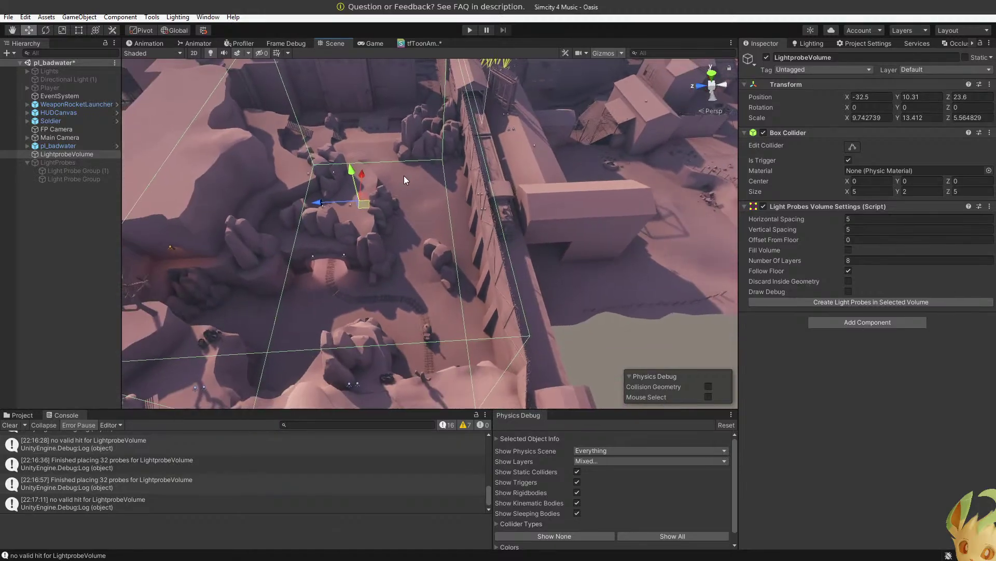
Reduce the volume's scale to about 3.47 in X and 2.77 in Y, and move it to X -47.2 by the mine tunnel.
key("r")
left_click_drag(358, 176, 359, 192)
right_click_drag(359, 193, 418, 209)
key("e")
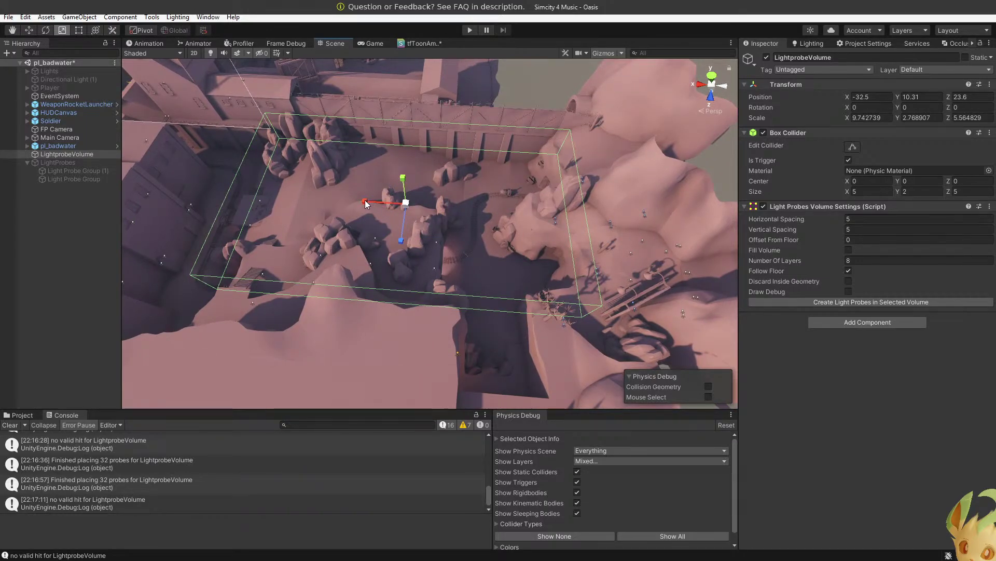
key("w")
left_click_drag(385, 205, 643, 201)
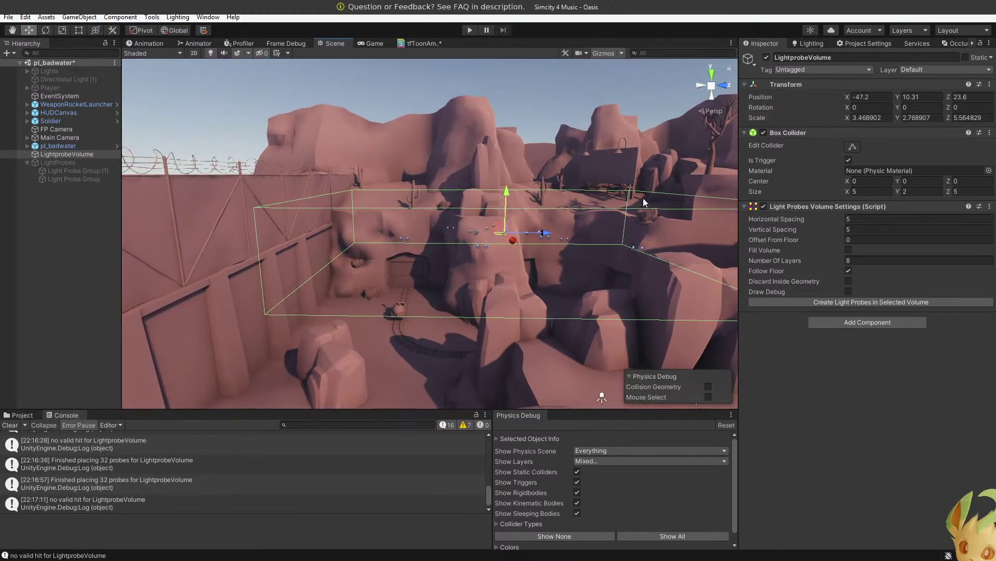
Scale the volume's height to about 6.61 and position it at Y 8.97 to span the canyon from its floor.
key("r")
left_click_drag(508, 201, 538, 220)
key("w")
key("e")
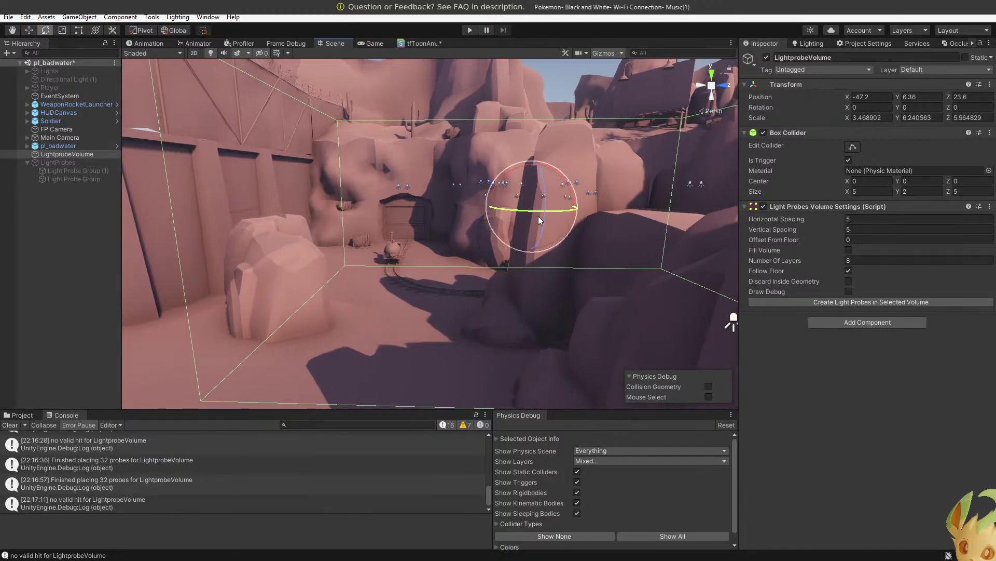
left_click_drag(535, 180, 533, 149)
right_click_drag(534, 149, 552, 114)
key("q")
key("w")
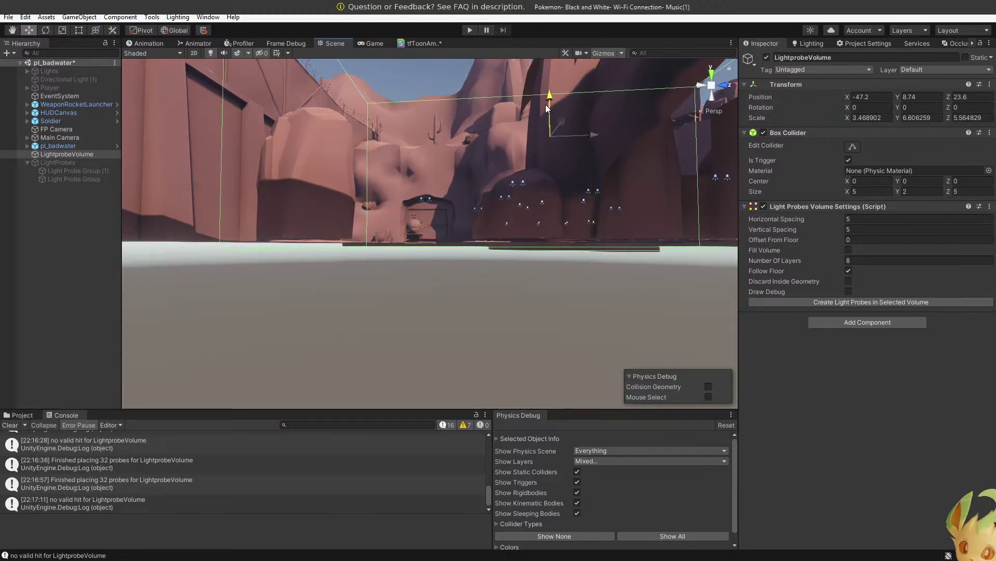
right_click_drag(546, 103, 518, 195)
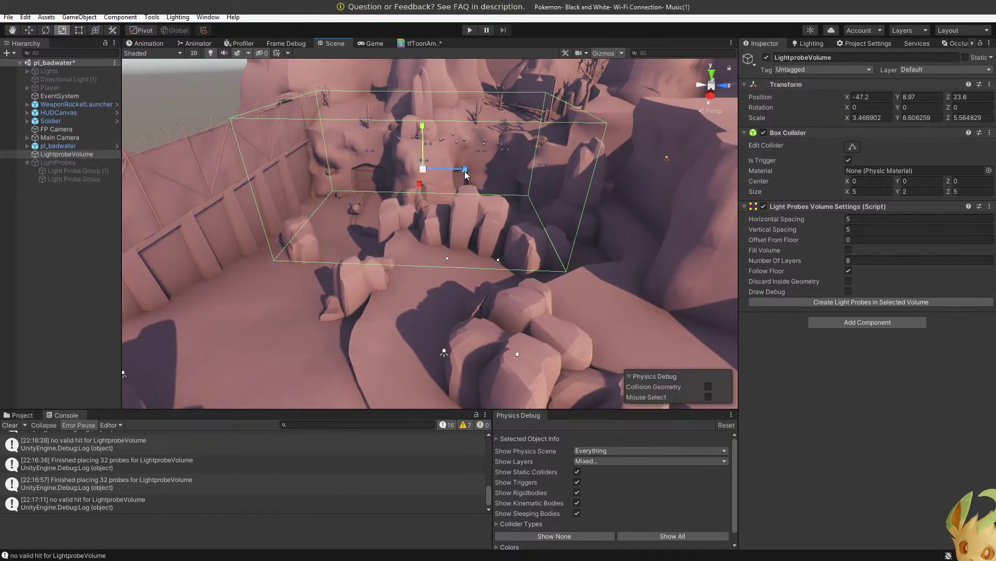
Stretch the volume along Z to a scale of about 10.33 and position it at Z 28.15 across the canyon.
left_click_drag(466, 171, 491, 171)
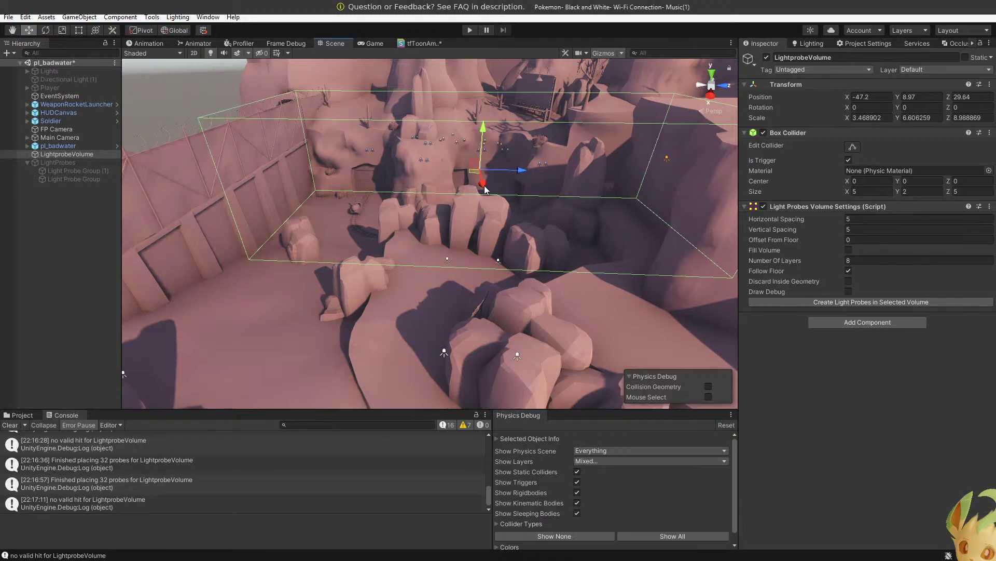
right_click_drag(485, 190, 747, 307)
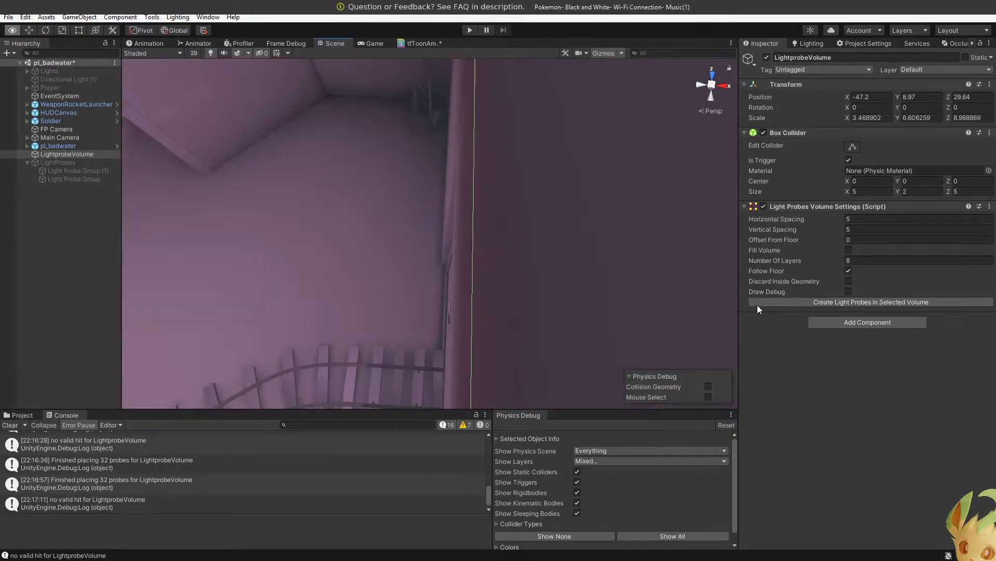
key("f")
right_click_drag(498, 204, 504, 247)
key("e")
key("r")
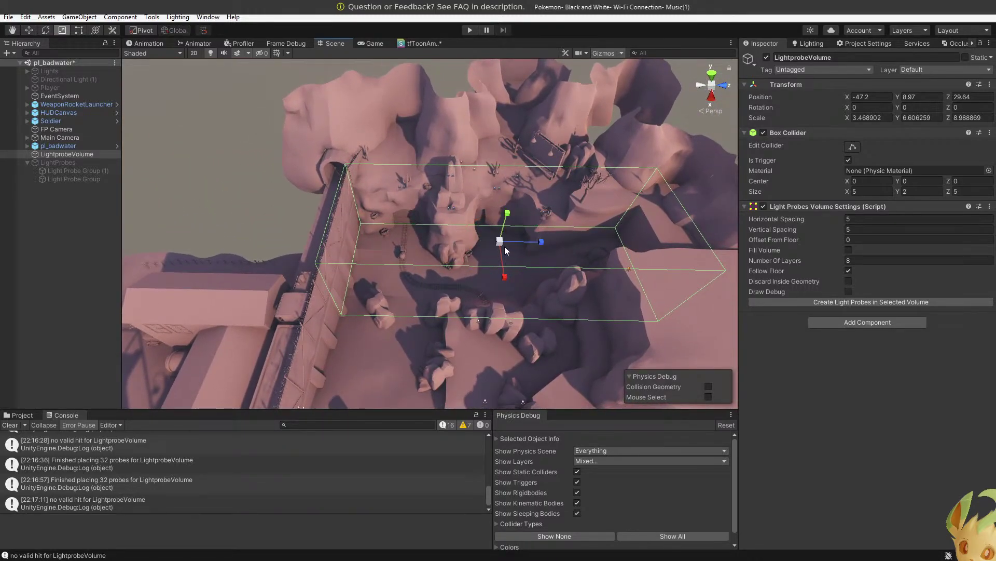
left_click_drag(532, 248, 527, 245)
key("e")
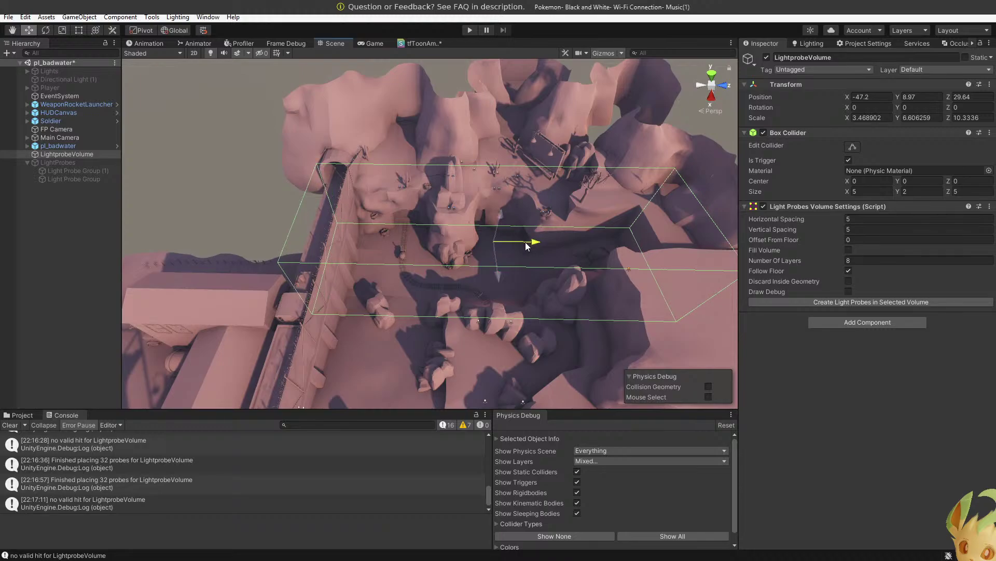
right_click_drag(528, 245, 522, 238)
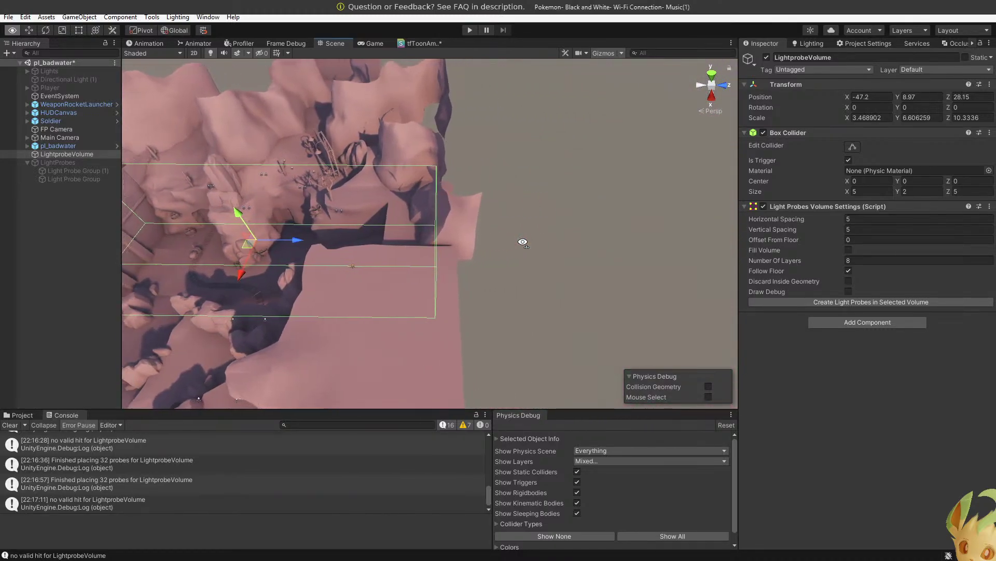
key("f")
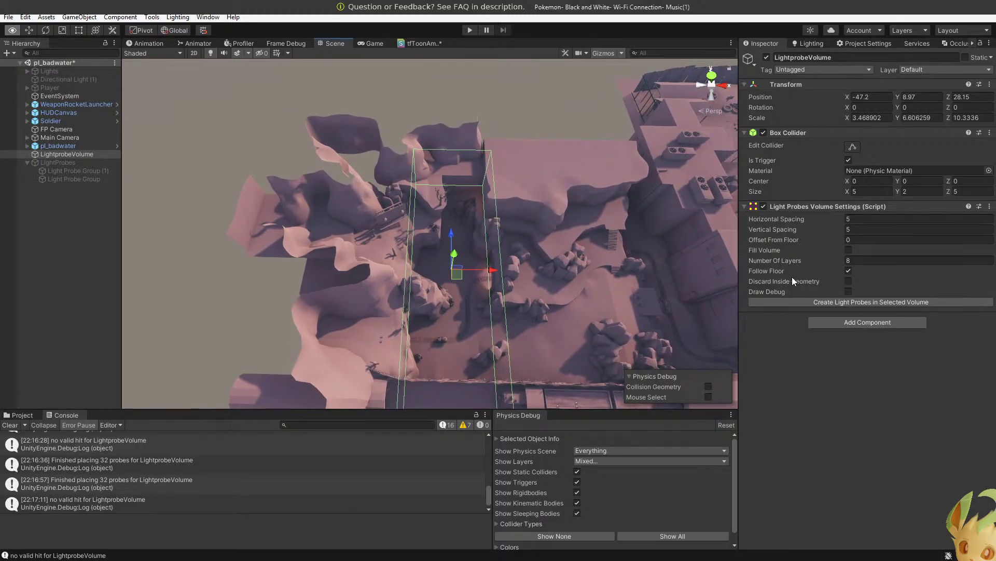
Create light probes in the canyon volume, then set both spacings to 2 and create them again.
left_click_drag(721, 273, 858, 216, "alt")
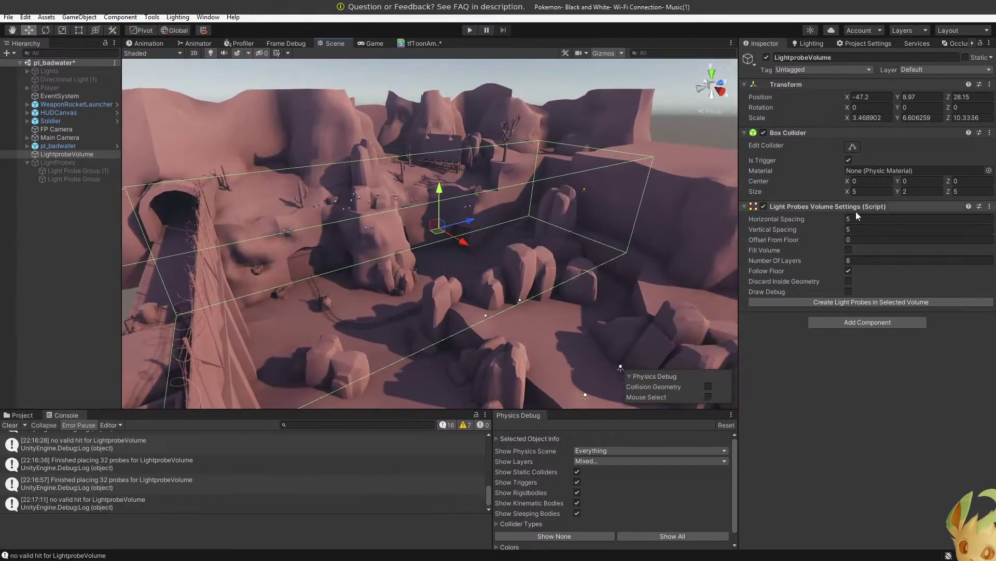
left_click(890, 304)
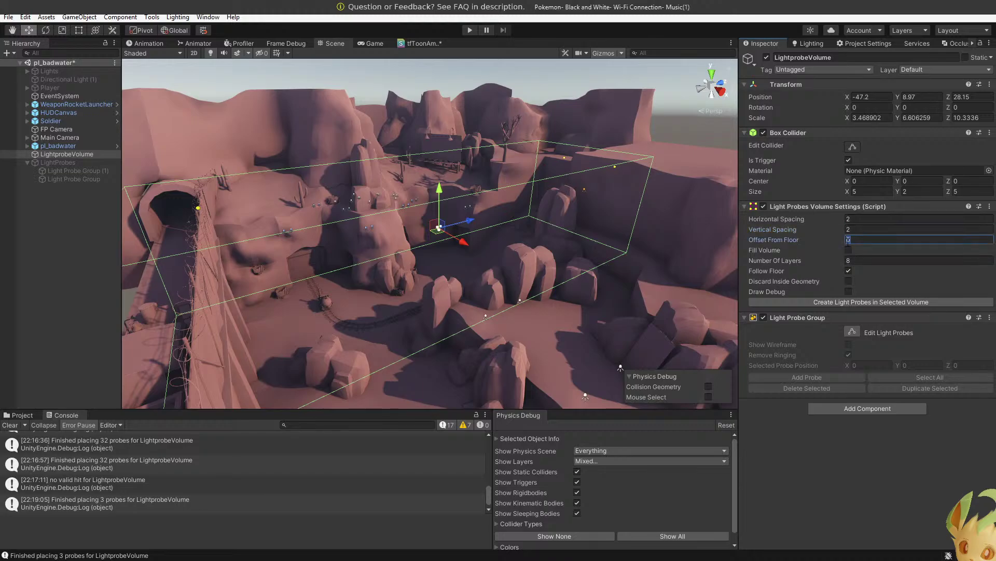
left_click(876, 301)
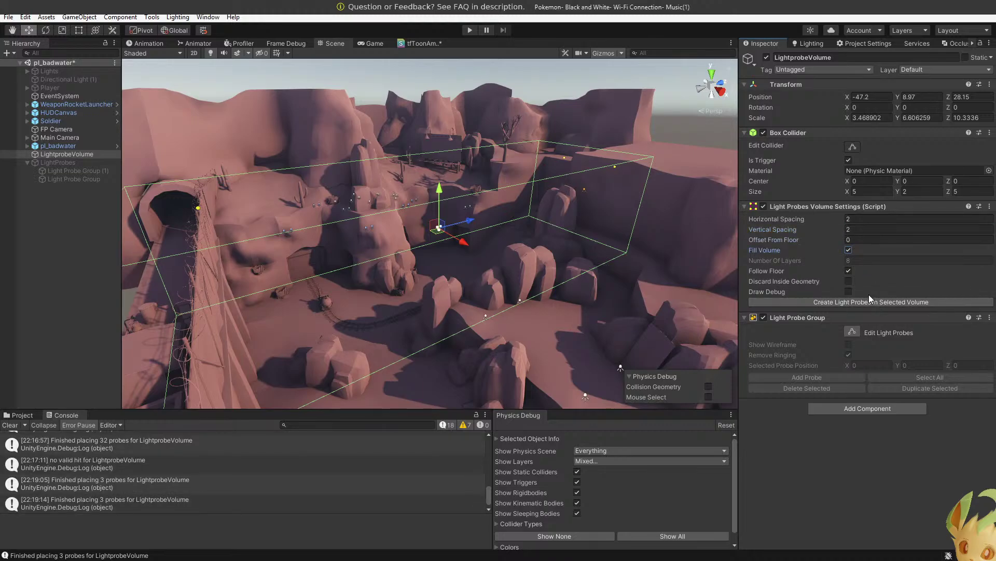
Disable Fill Volume, enable Discard Inside Geometry and Draw Debug, recreating the light probes after each option, and inspect their placement.
left_click(849, 251)
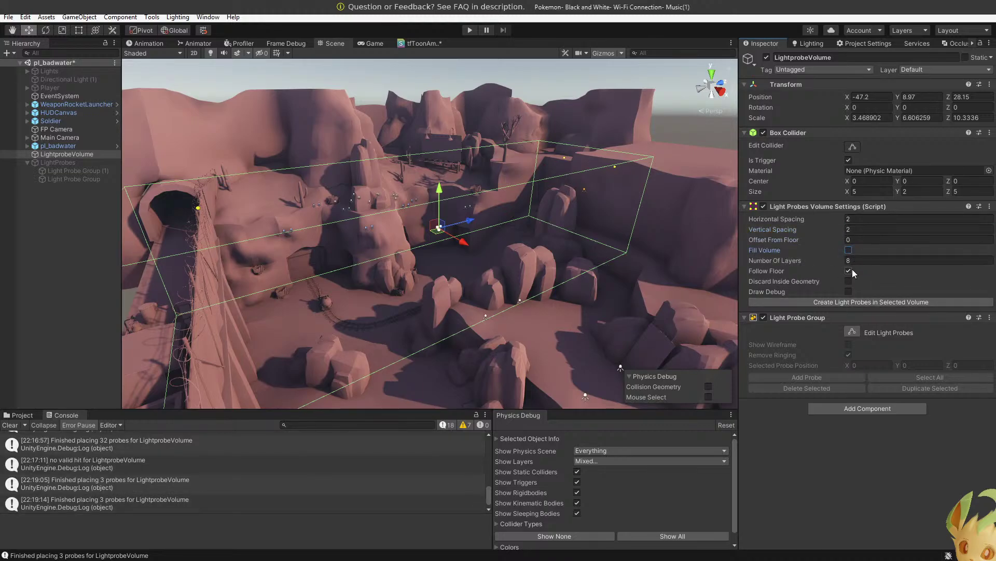
left_click(848, 281)
left_click(851, 302)
left_click(848, 292)
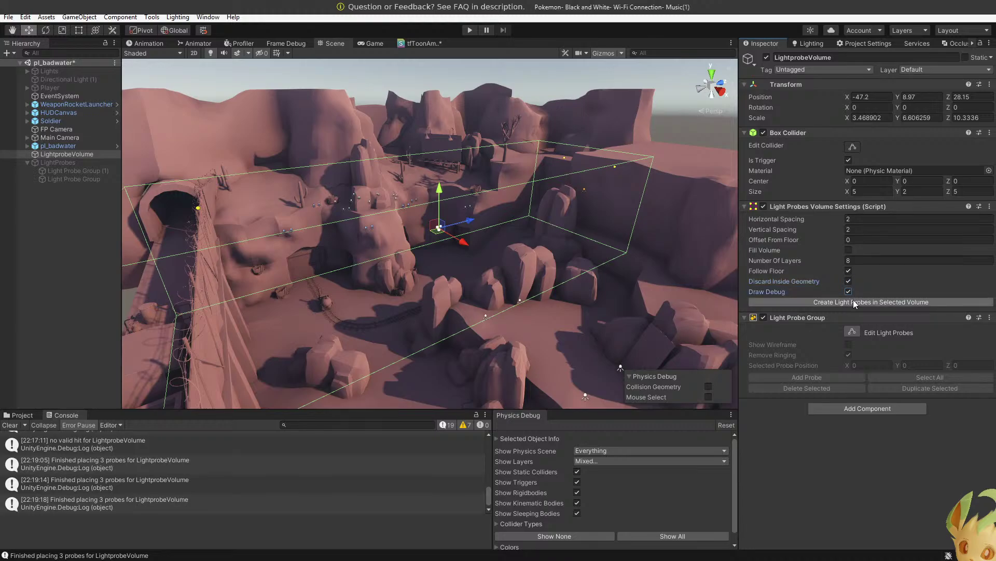
left_click(855, 303)
left_click_drag(519, 248, 425, 193, "alt")
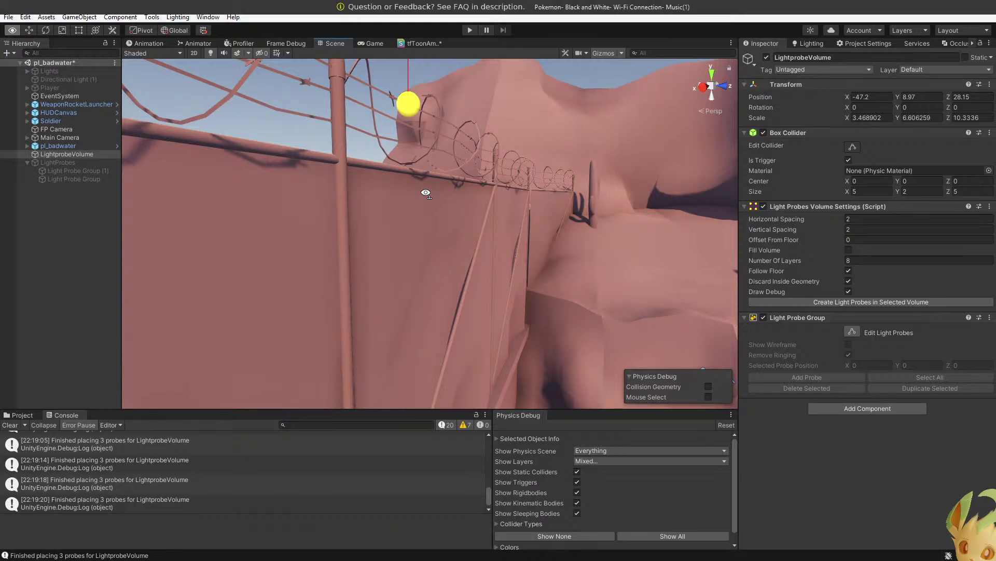
Shorten the volume along Z to a scale of about 8.08 and retry creating its light probes.
right_click_drag(426, 193, 544, 225)
key("r")
left_click_drag(556, 239, 546, 240)
left_click(815, 301)
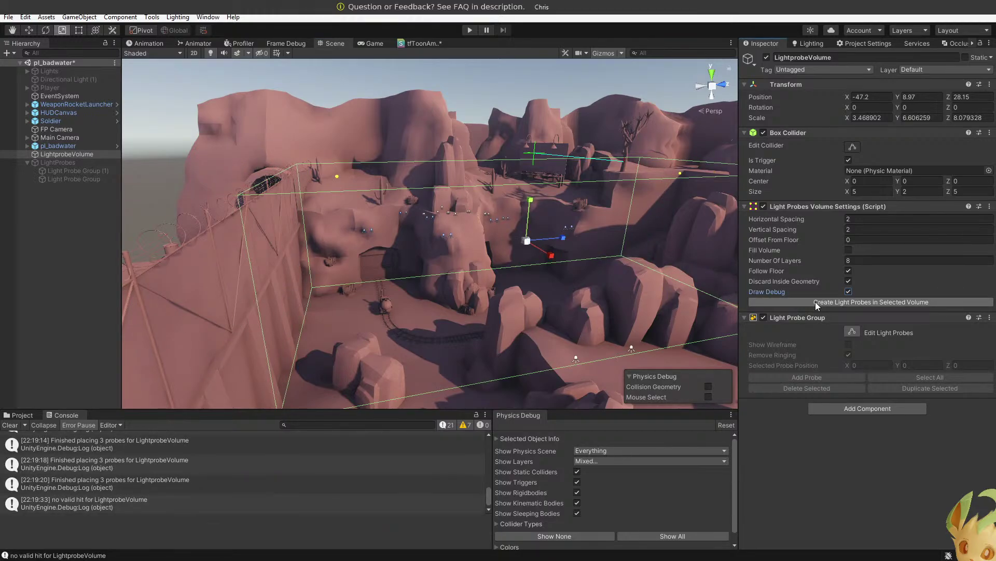
Disable Draw Debug and Discard Inside Geometry, recreate the volume's light probes, and inspect them.
left_click(849, 291)
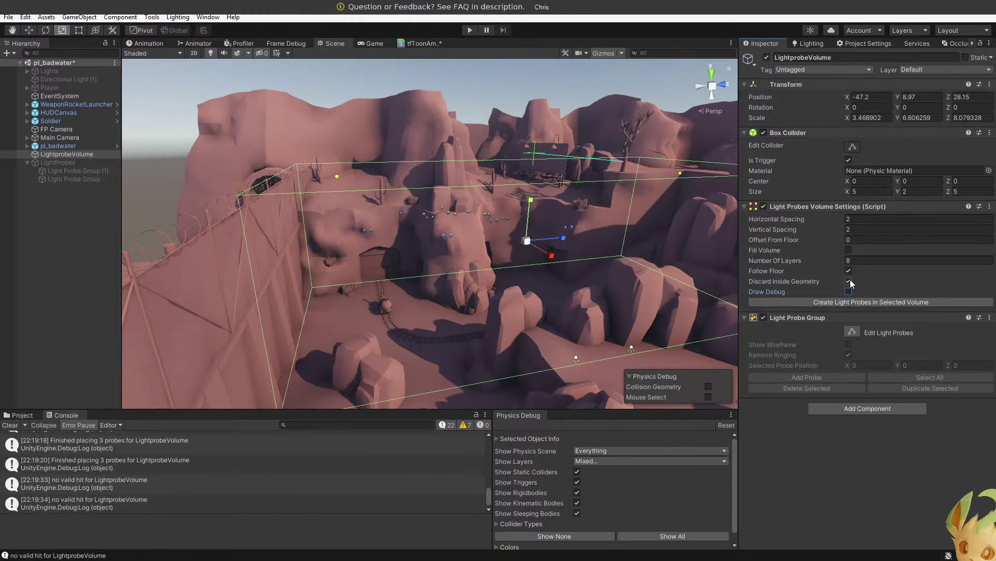
left_click(849, 282)
left_click(848, 301)
left_click_drag(674, 267, 625, 311, "alt")
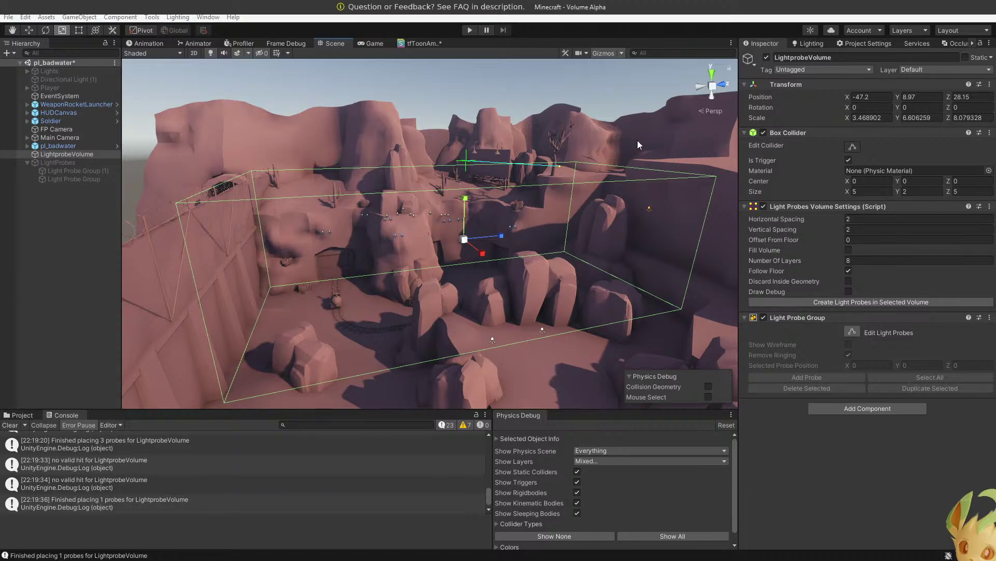
Remove the Light Probe Group and fit the volume around the mine entrance at Y 7.04, Z 17.4 with a scale of about 3.47 × 3.81 × 1.22.
left_click(990, 318)
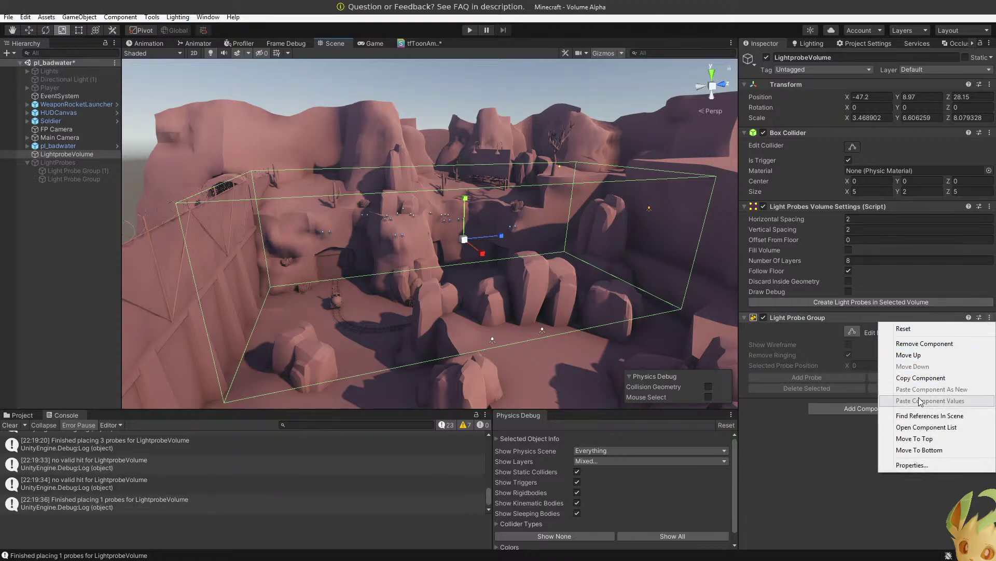
left_click(933, 348)
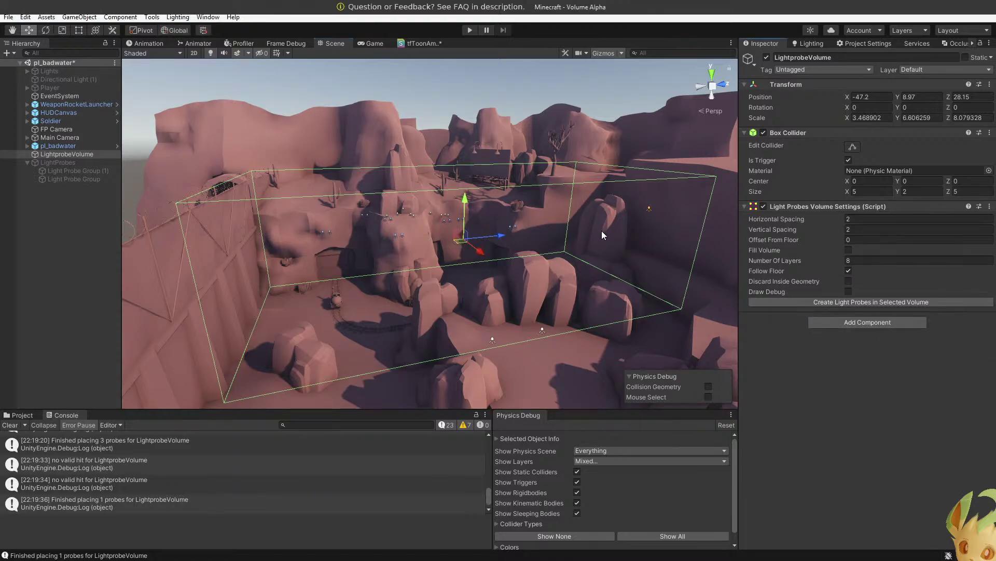
left_click_drag(501, 236, 386, 270)
key("w")
key("r")
key("w")
right_click_drag(386, 271, 465, 248)
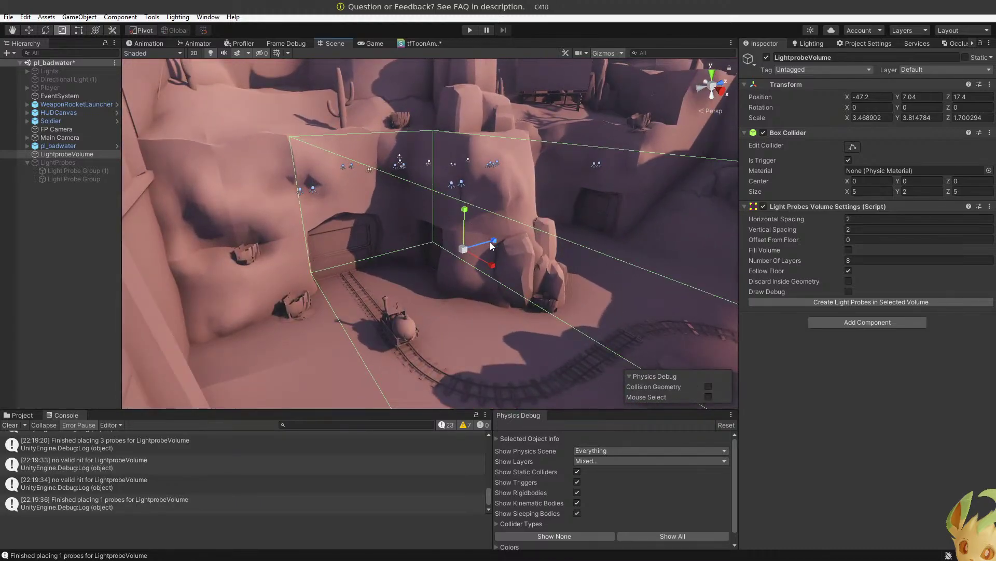
left_click_drag(493, 241, 481, 244)
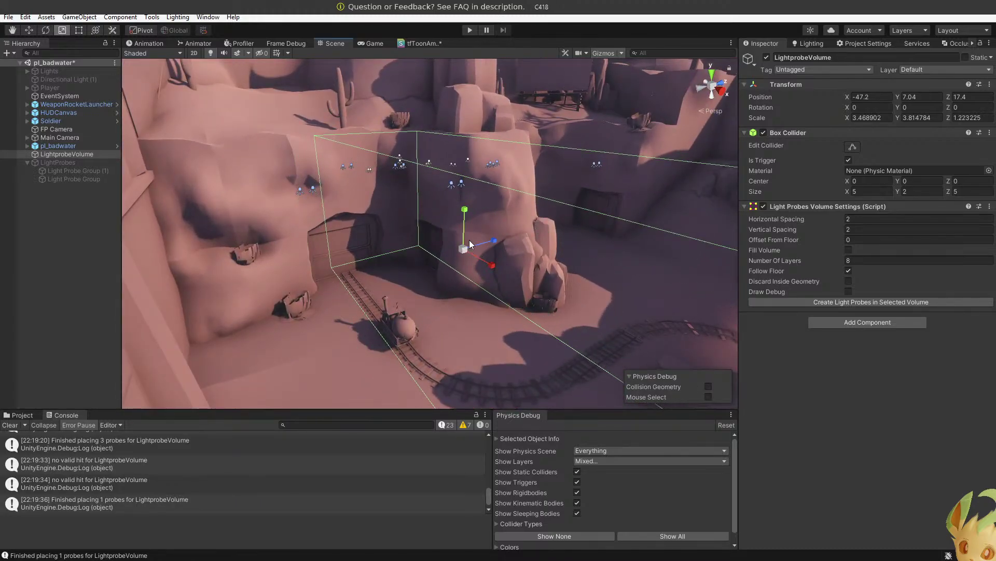
Stretch the light probe volume vertically to a Y scale of about 6.54 and raise it to Y 8.43.
left_click_drag(464, 230, 460, 203)
key("w")
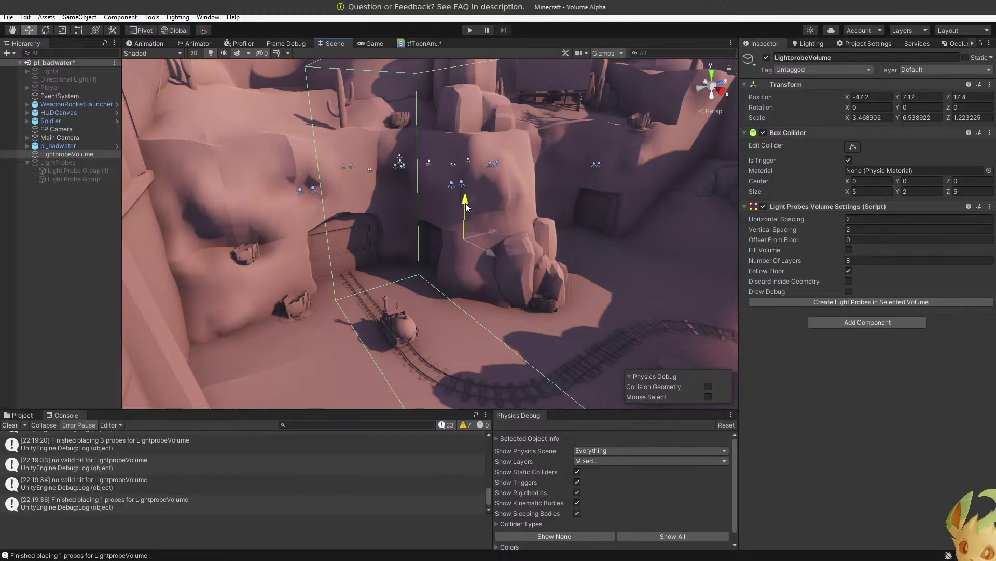
key("w")
right_click_drag(478, 206, 450, 344)
key("s")
Widen the LightprobeVolume along Z to a scale of about 2.16 and move it to Z 13.08.
key("r")
left_click(518, 165)
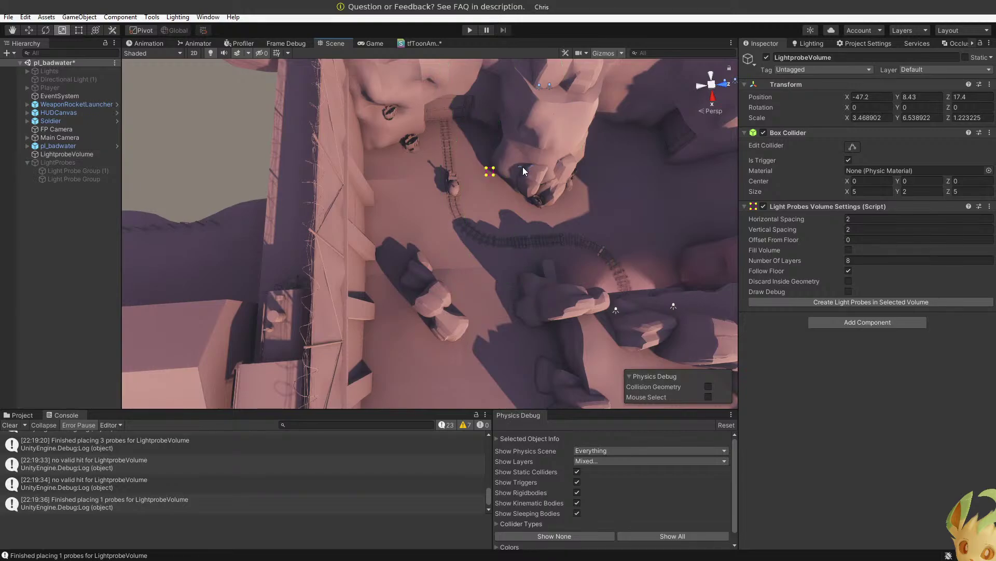
left_click(62, 154)
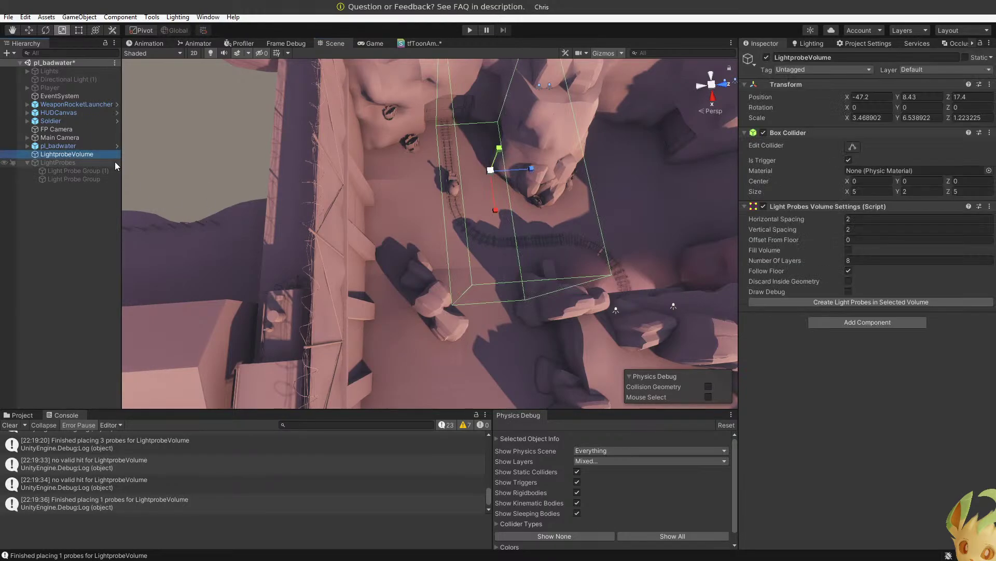
left_click_drag(517, 174, 531, 169)
key("e")
key("w")
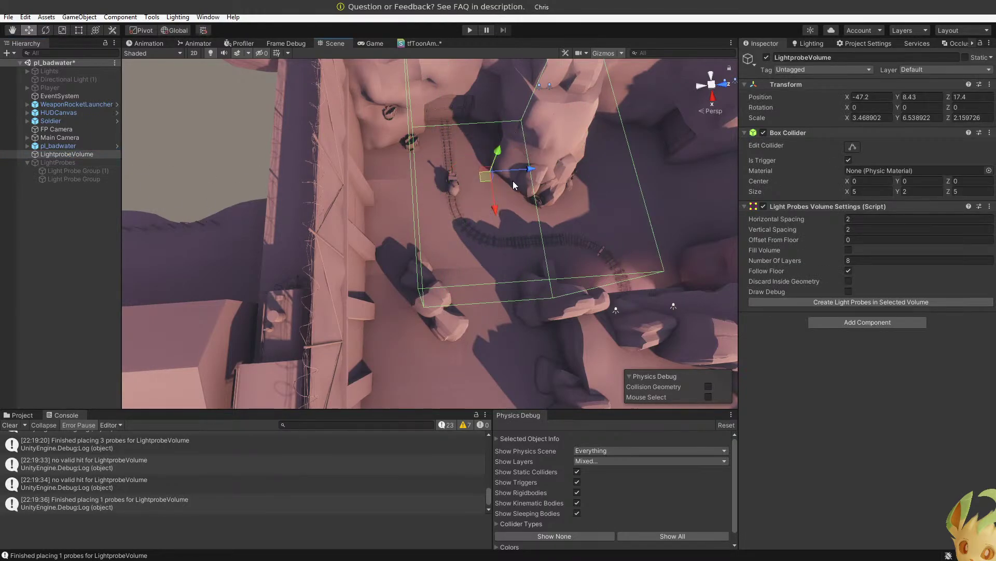
left_click_drag(519, 171, 469, 181)
middle_click_drag(470, 180, 527, 174)
mouse_move(526, 170)
left_mouse_down()
mouse_move(533, 167)
mouse_move(525, 167)
left_mouse_up()
Check the volume's fit around the track area by the fence and create its light probes.
key("d")
right_click_drag(525, 167, 434, 78)
key("w")
key("d")
key("s")
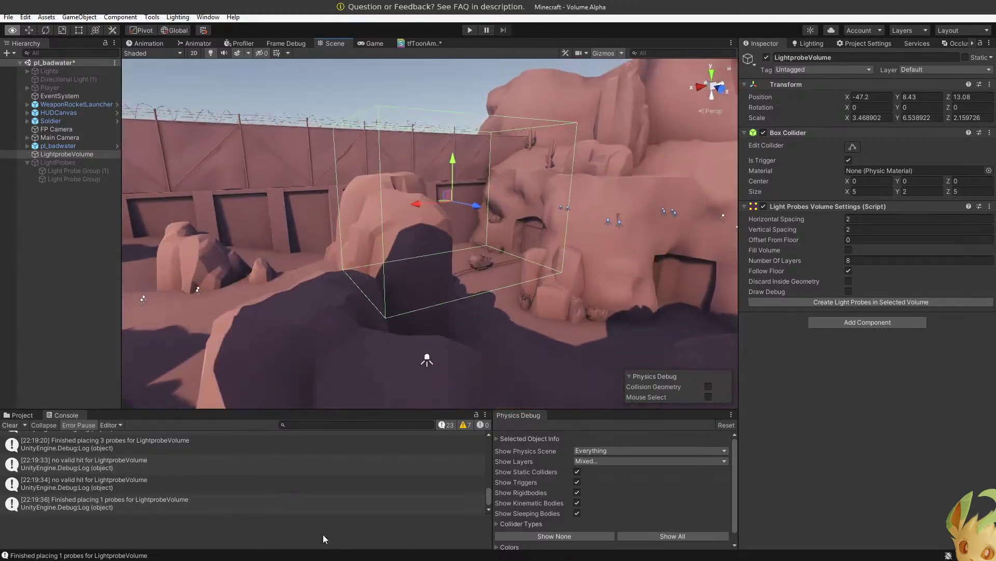
right_click_drag(322, 534, 500, 20)
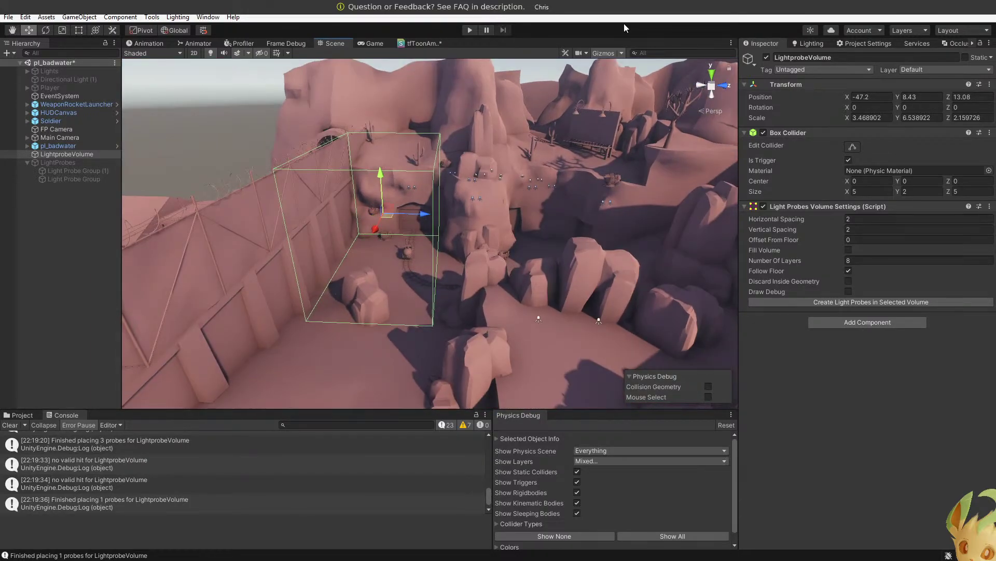
left_click(882, 302)
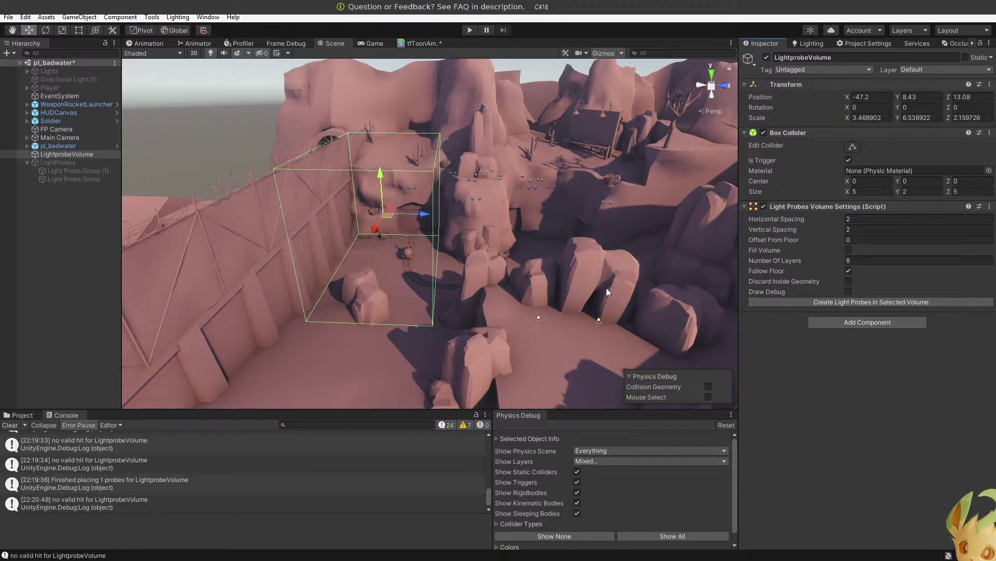
Raise the volume to Y 10.17 and lower it to Y 8.05, retrying light probe creation after each move.
right_click_drag(606, 287, 487, 229)
left_click_drag(488, 225, 487, 205)
left_click(861, 304)
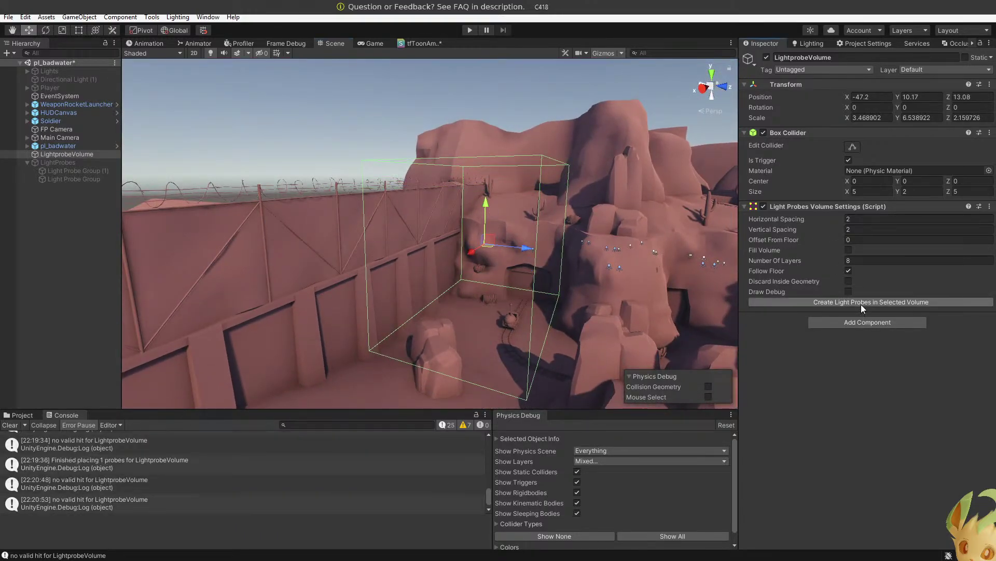
left_click(862, 304)
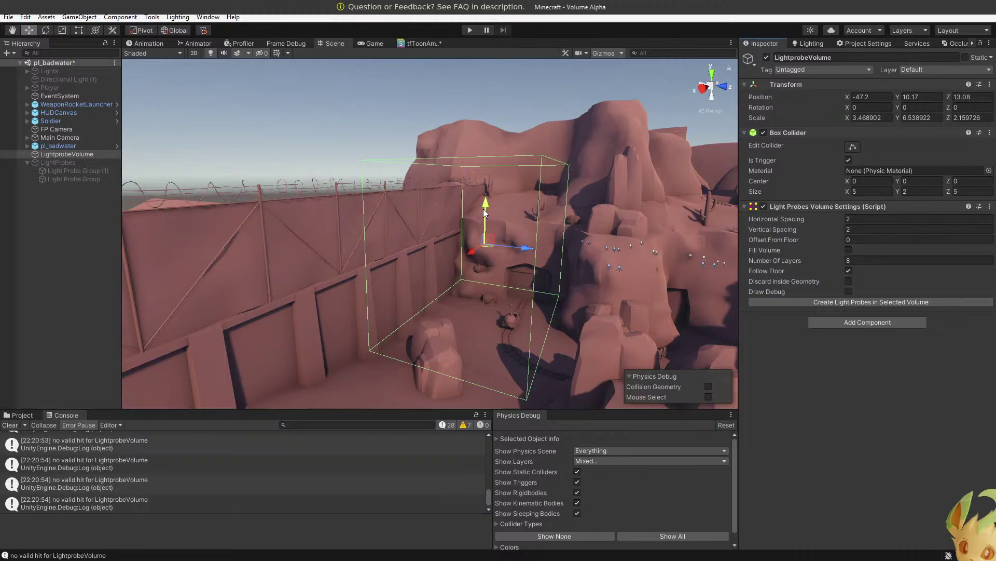
left_click_drag(484, 209, 484, 229)
left_click(852, 300)
left_click(826, 304)
Raise the light probe volume above the ground to Y 9.15.
key("w")
right_click_drag(484, 229, 511, 229)
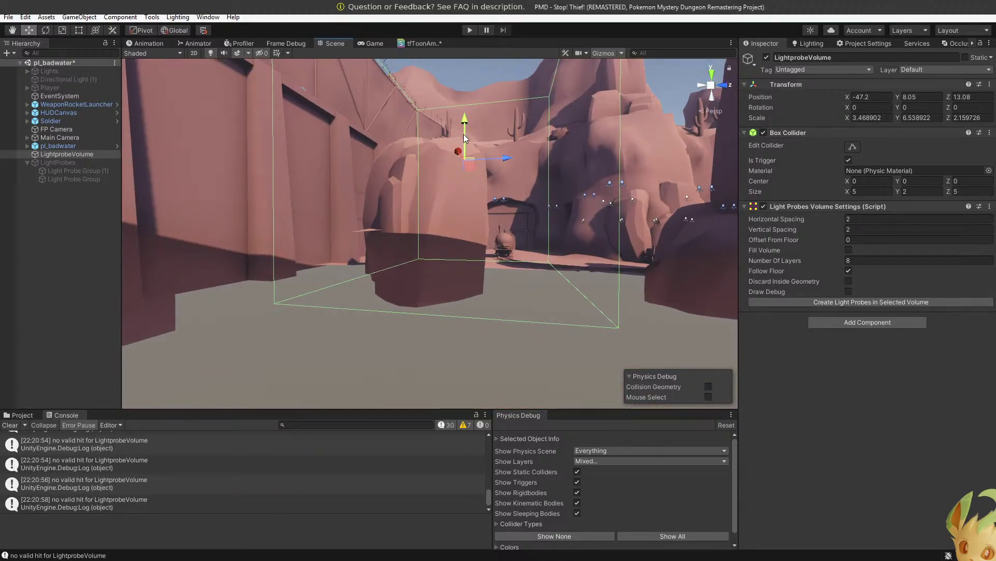
left_click_drag(465, 137, 463, 113)
Narrow the volume along X to a scale of about 2.59 at X -46.36 and retry creating its light probes.
right_click_drag(463, 113, 340, 231)
key("e")
key("r")
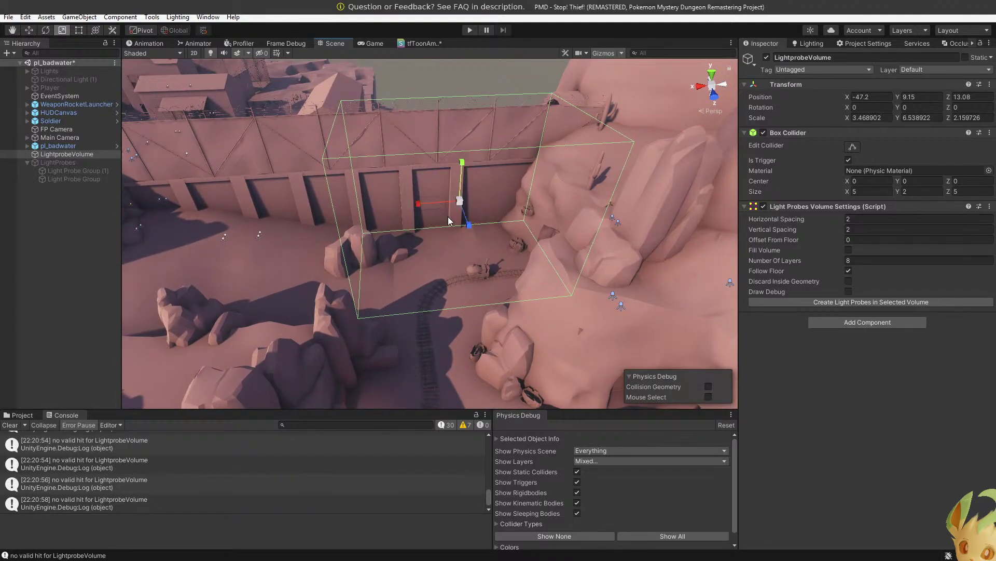
mouse_move(439, 207)
left_mouse_down()
mouse_move(447, 203)
mouse_move(427, 208)
left_mouse_up()
key("e")
key("q")
key("w")
left_click(819, 301)
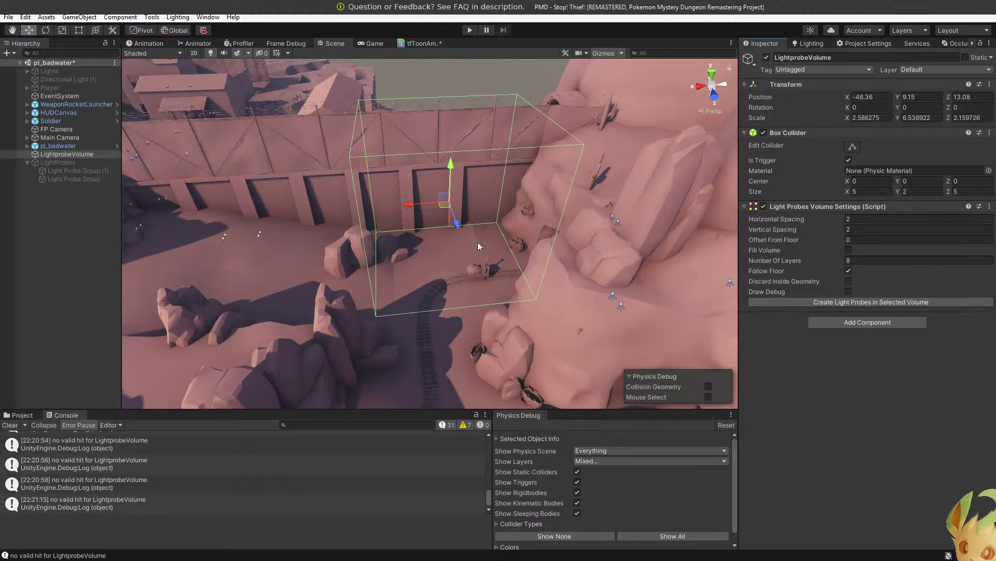
Move the volume along Z to 13.79 and retry creating its light probes.
left_click_drag(478, 244, 574, 217, "alt")
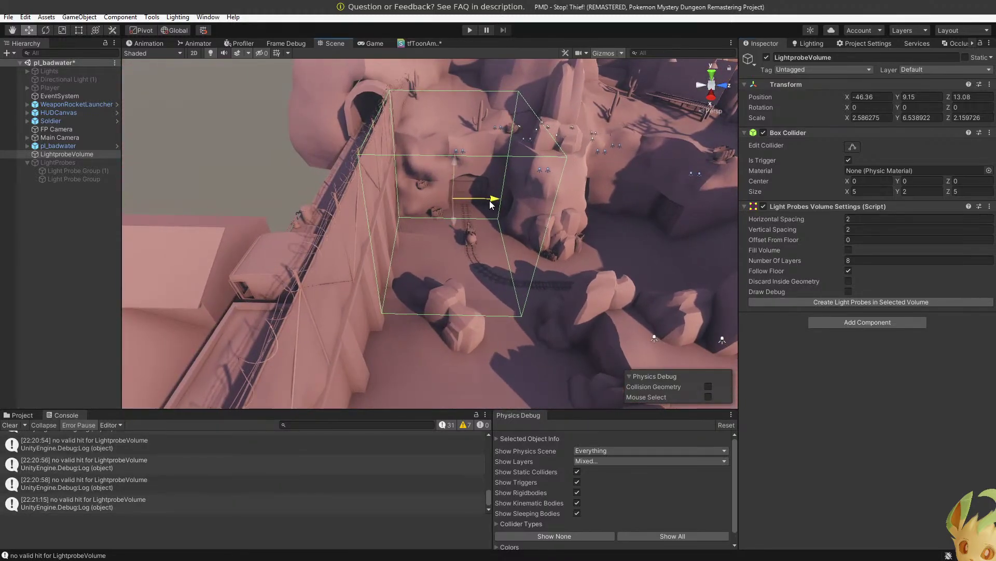
left_click_drag(490, 200, 499, 204)
left_click(850, 303)
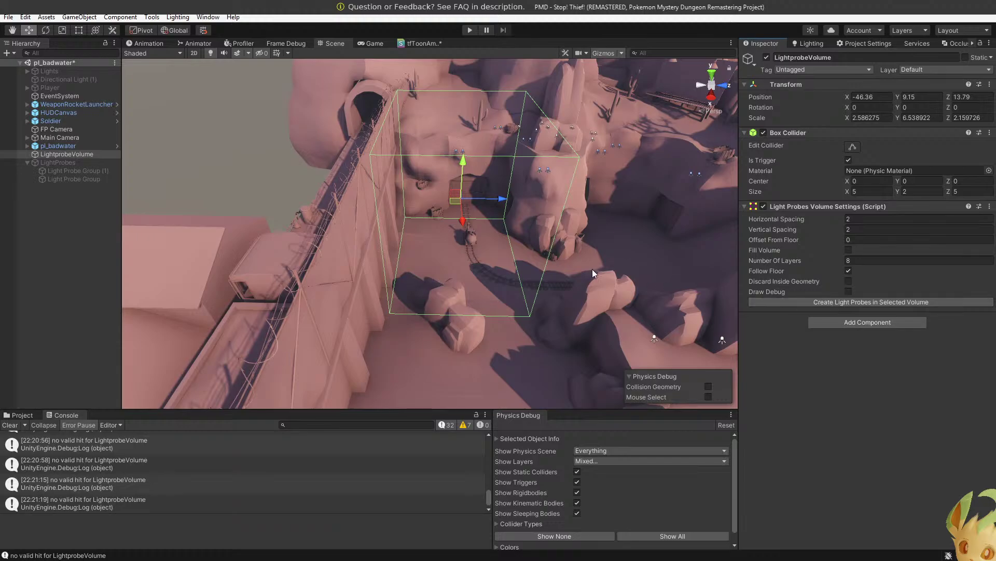
Shrink the volume to a scale of about 2.26 × 2.46 × 1.43, retrying light probe creation along the way.
left_click_drag(593, 268, 562, 178, "alt")
key("r")
left_click_drag(455, 172, 464, 219)
left_click(824, 300)
left_click(872, 302)
left_click(827, 302)
right_click_drag(456, 244, 483, 251)
left_click_drag(540, 227, 547, 222)
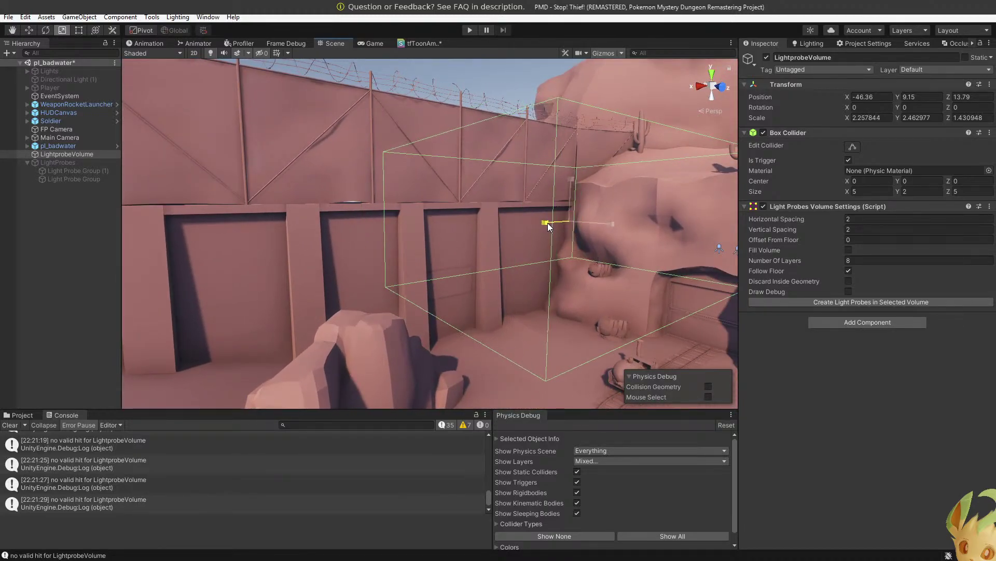
right_click_drag(517, 237, 518, 228)
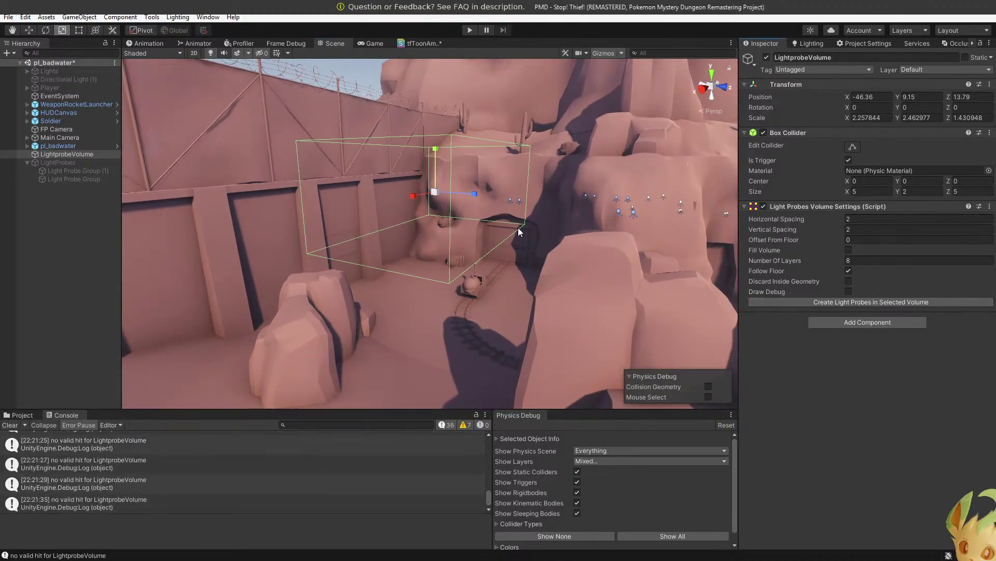
Lower the shrunken volume to Y 4.92 and retry creating its light probes.
key("e")
key("w")
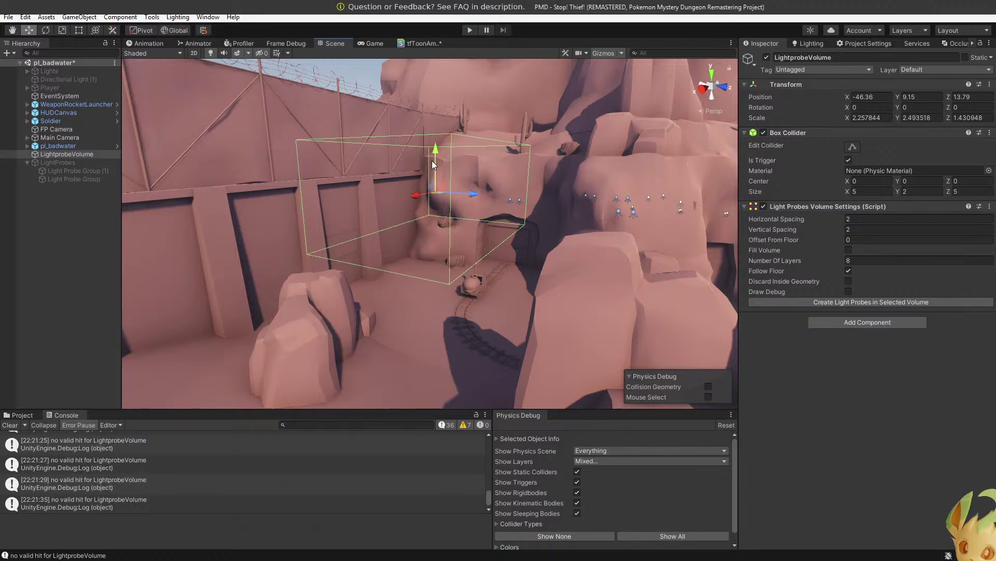
left_click_drag(431, 161, 445, 237)
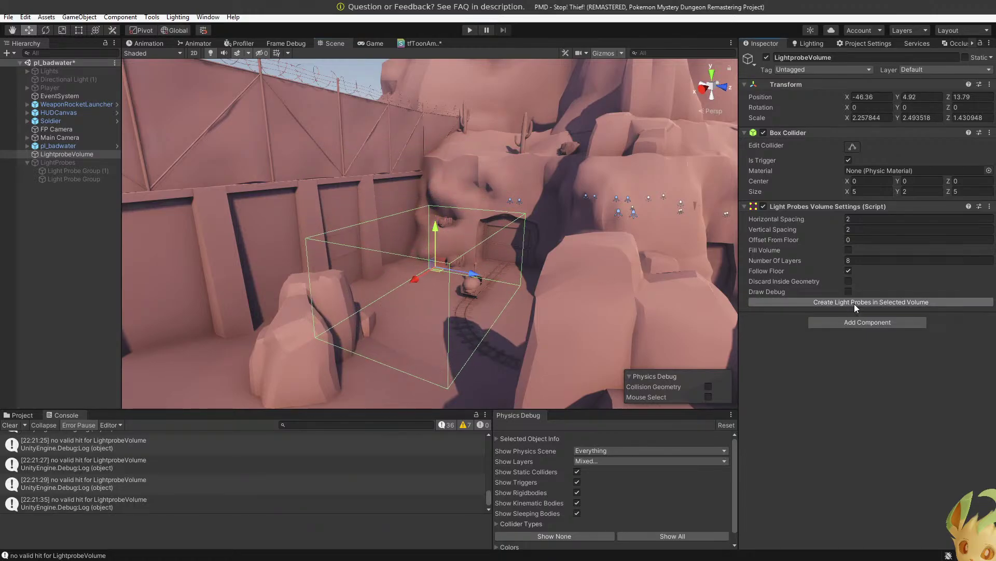
left_click(855, 303)
Move the volume along Z to 17.04 and create its light probes.
right_click_drag(586, 272, 487, 255)
left_click_drag(379, 218, 522, 221)
left_click(820, 302)
Lower the volume slightly to Y 4.71, recreate its light probes, and inspect them.
right_click_drag(701, 223, 671, 179)
key("w")
key("f")
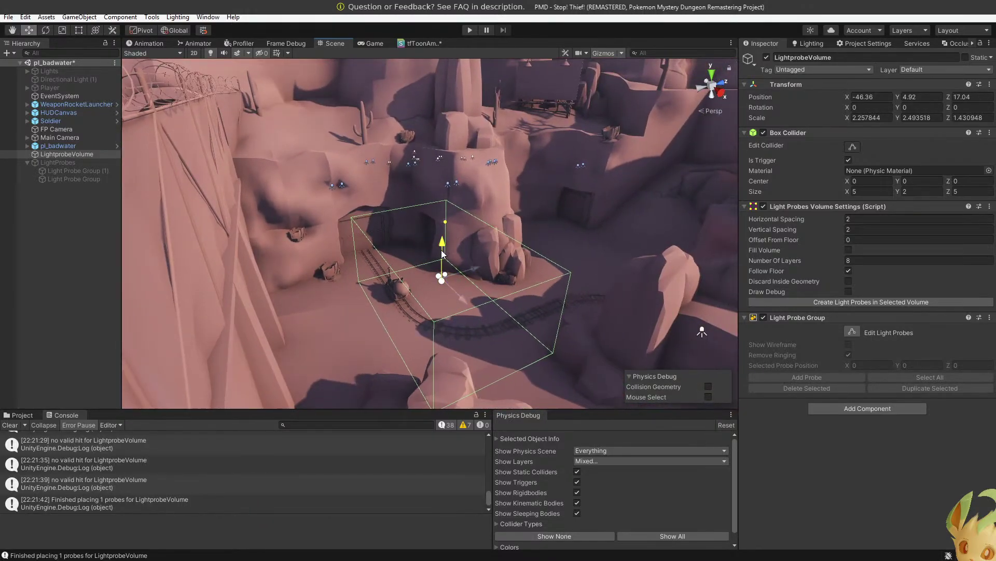
left_click(861, 302)
right_click_drag(545, 283, 534, 279)
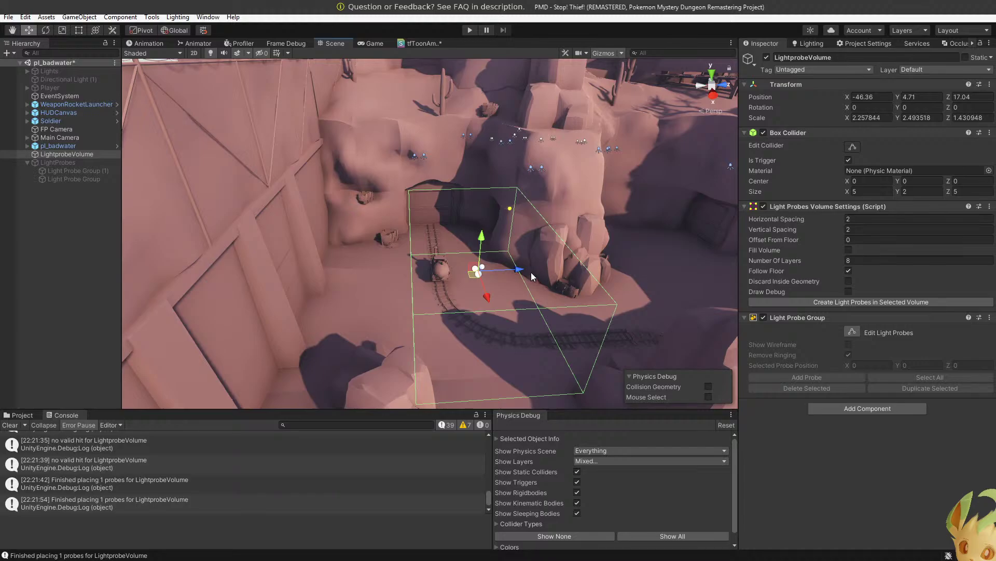
Try recreating the light probes with Discard Inside Geometry, and with Fill Volume instead, disabling each option after its test.
left_click(848, 281)
left_click(856, 303)
left_click(849, 281)
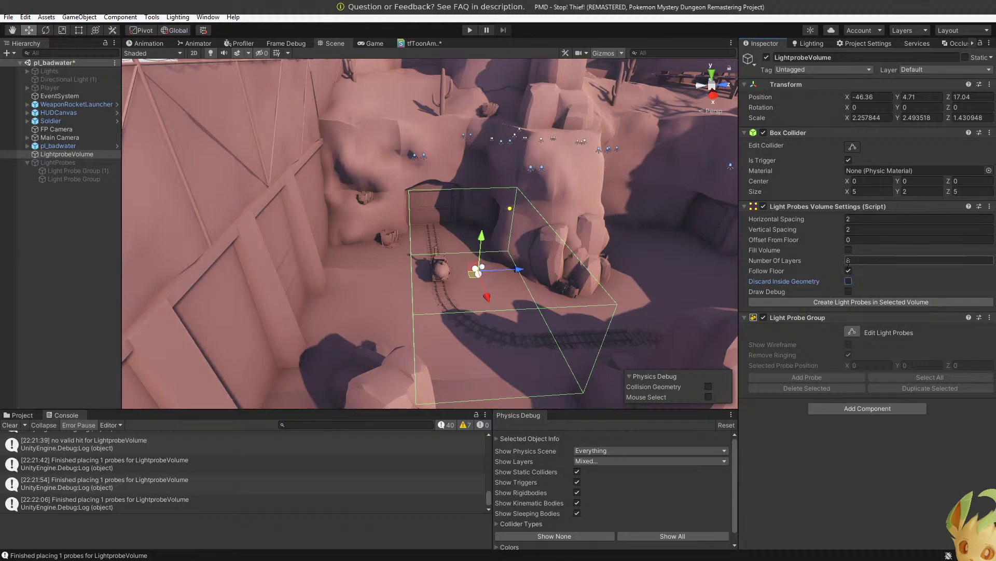
left_click(849, 249)
left_click(873, 302)
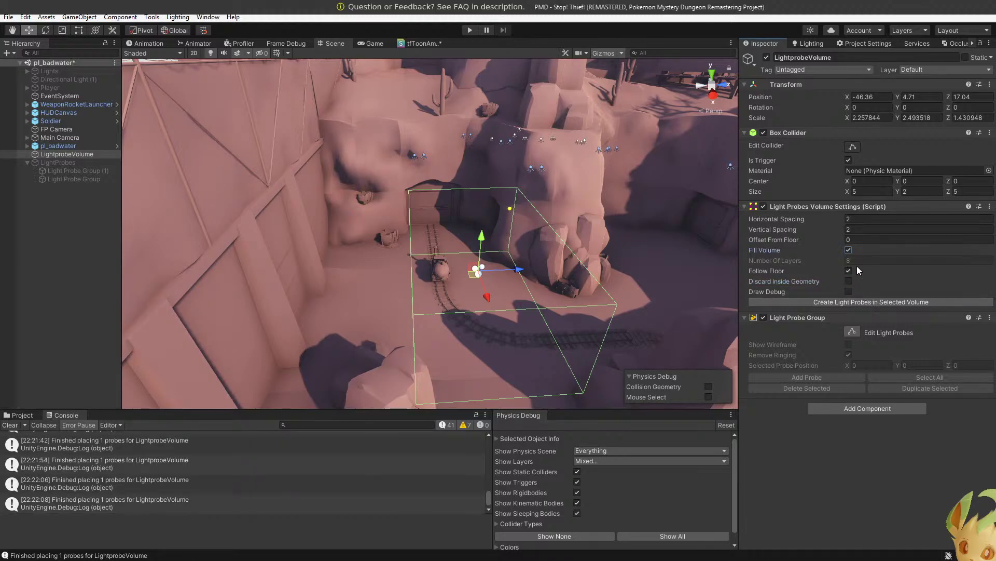
left_click(849, 249)
Try recreating the light probes with Offset From Floor set to 0.42, and reset the offset to 0.
left_click(852, 239)
type(".42")
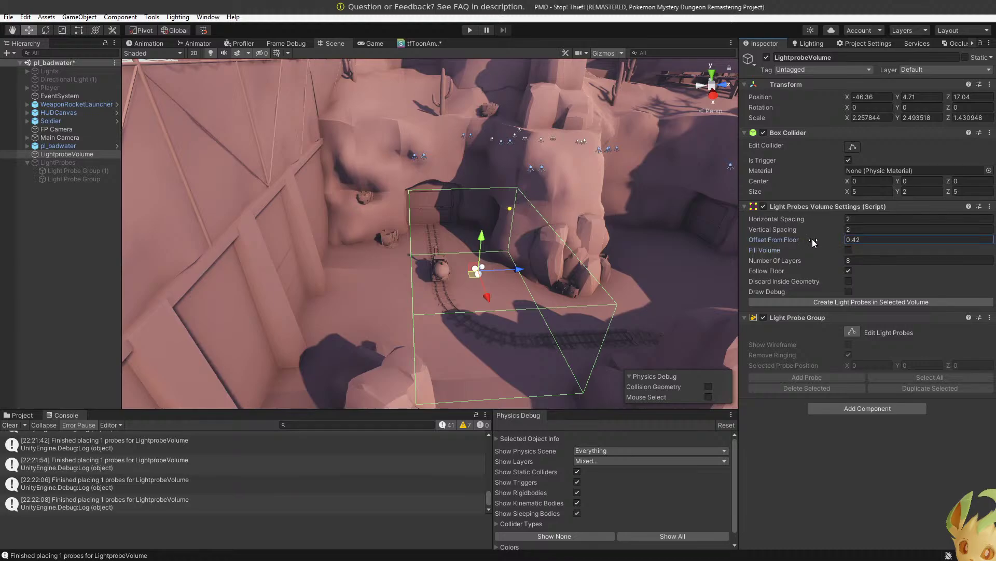
left_click(857, 300)
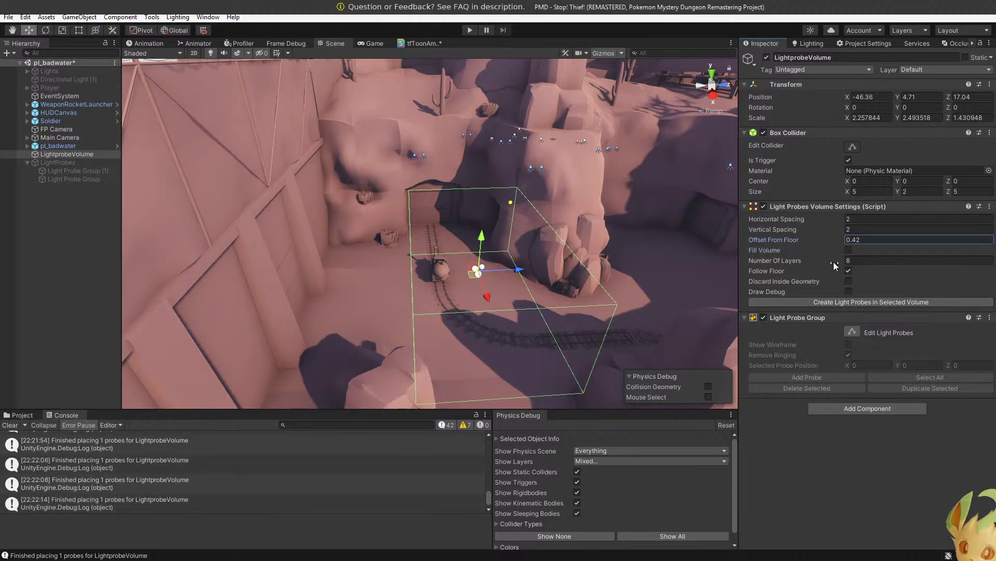
left_click(864, 296)
key("BackSpace")
key("BackSpace")
key("BackSpace")
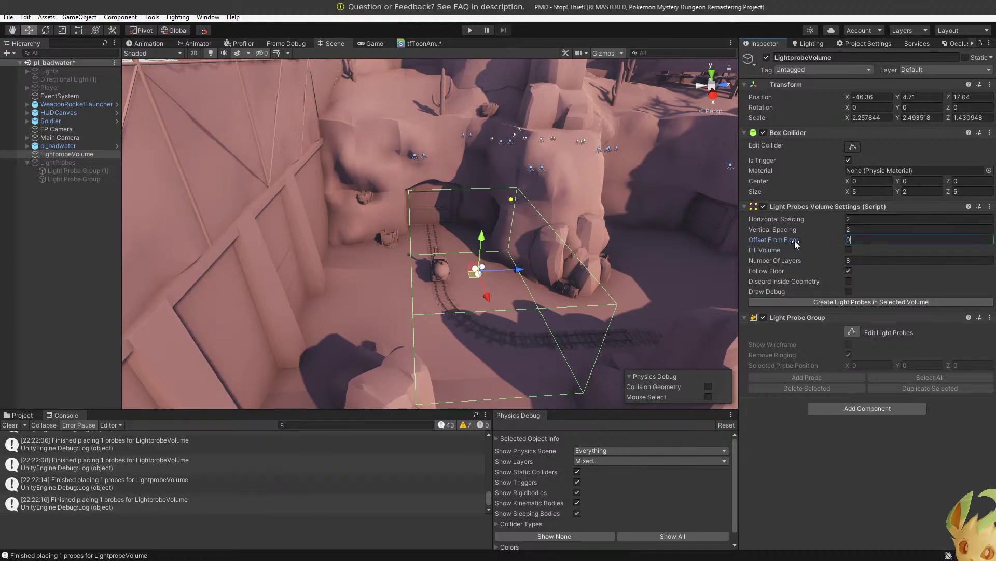
Disable Follow Floor, recreate the volume's light probes, and inspect their placement.
left_click(858, 220)
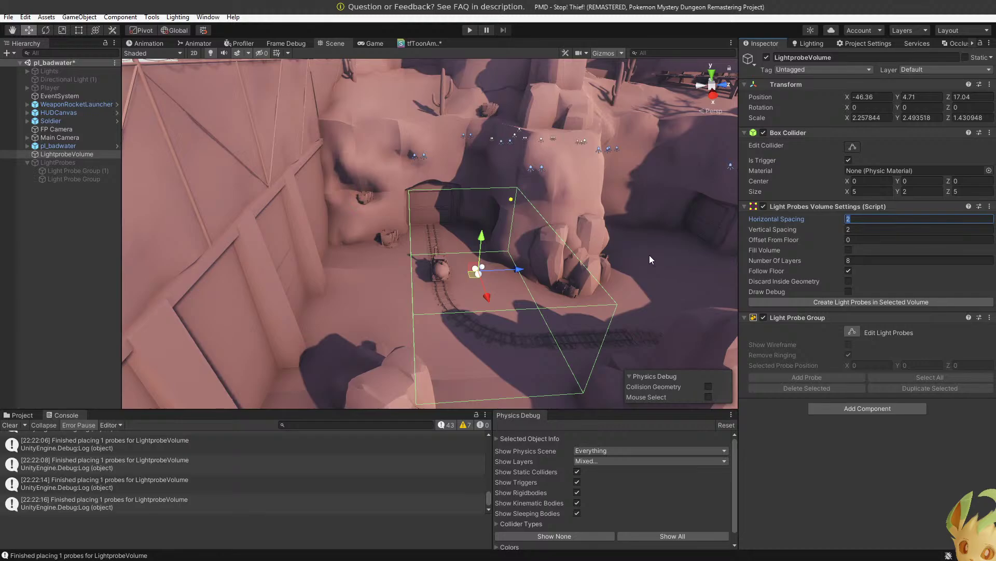
left_click(849, 270)
left_click(854, 302)
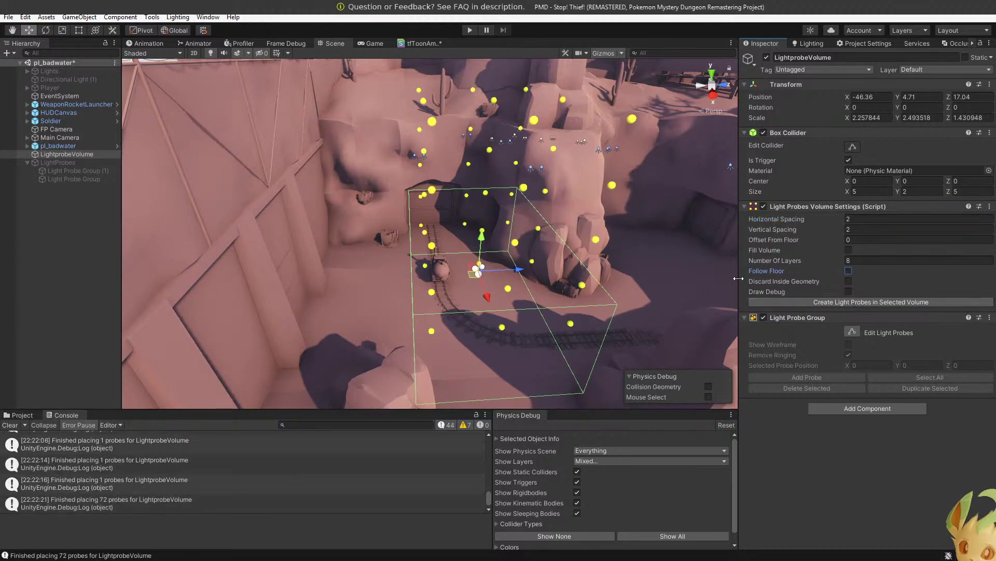
right_click_drag(602, 255, 583, 213)
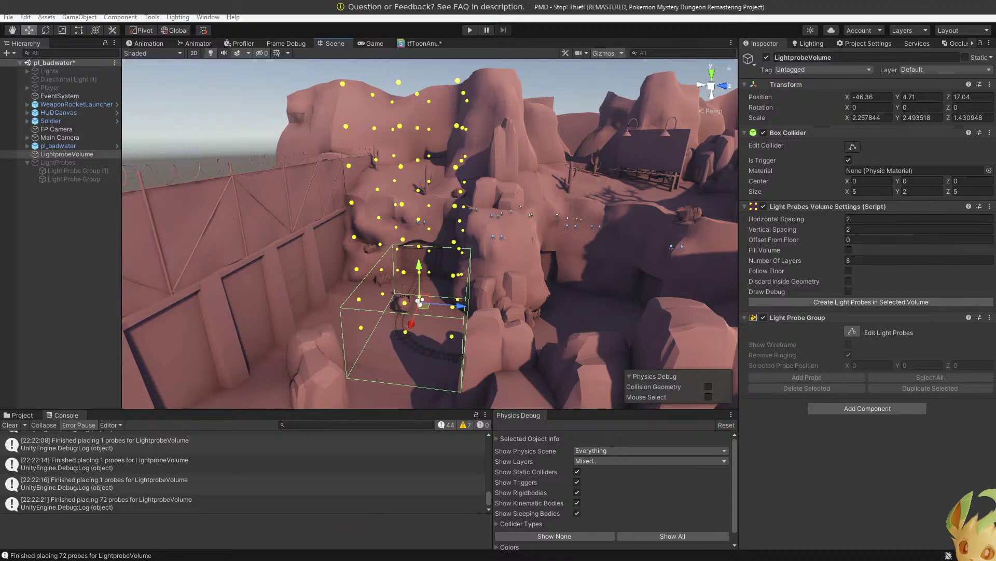
Select all the worldspawn objects under pl_badwater geo, worldspawn_23 through worldspawn_19899, and turn off their Navigation Static flag.
left_click(57, 146)
left_click(28, 146)
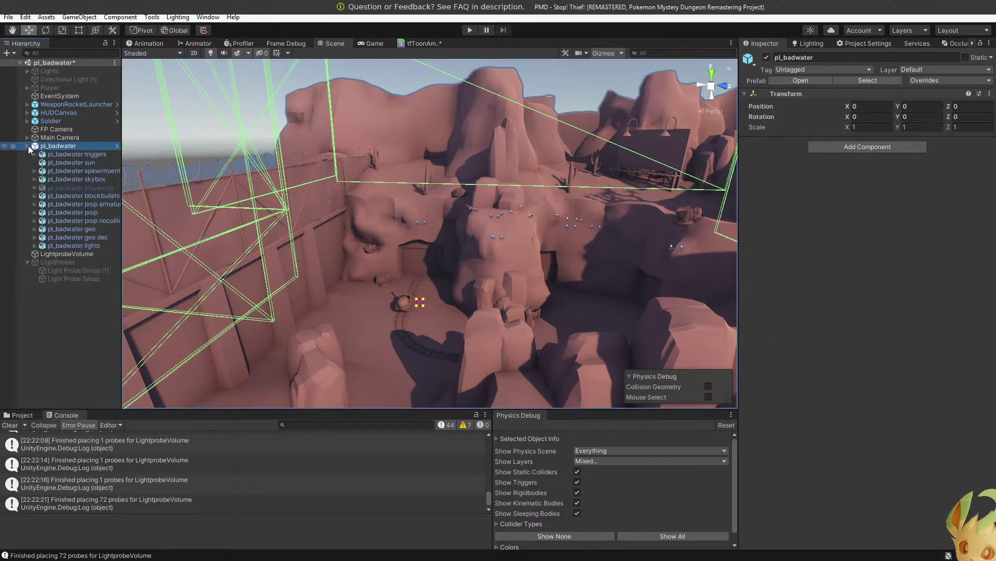
left_click(80, 229)
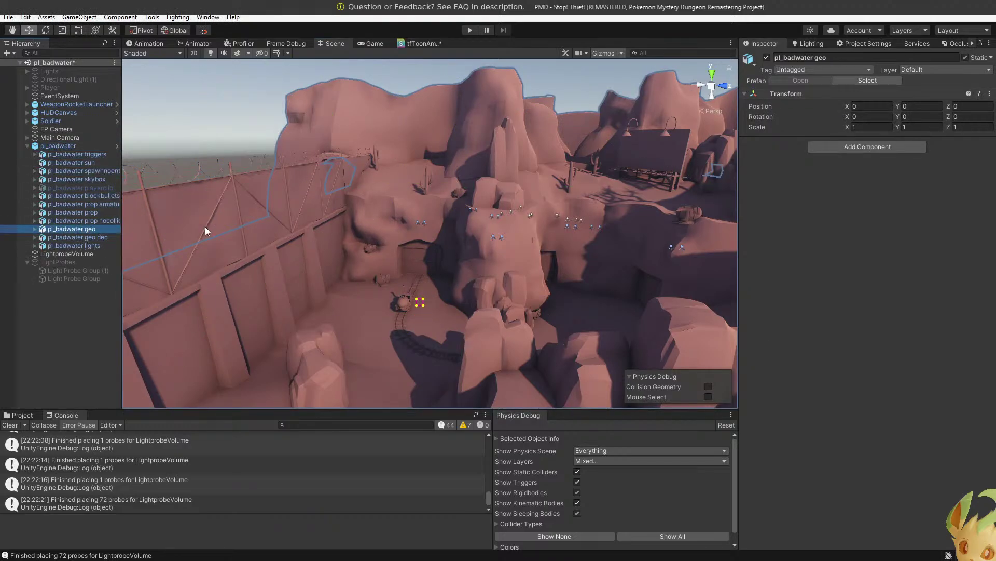
left_click(35, 229)
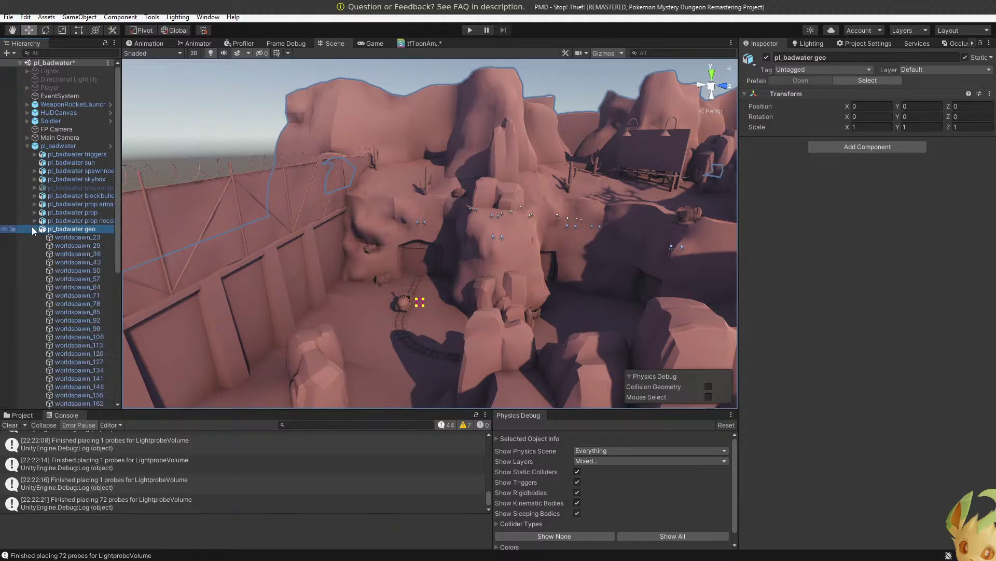
left_click(78, 237)
scroll(83, 255, "down", 15)
scroll(83, 256, "up", 2)
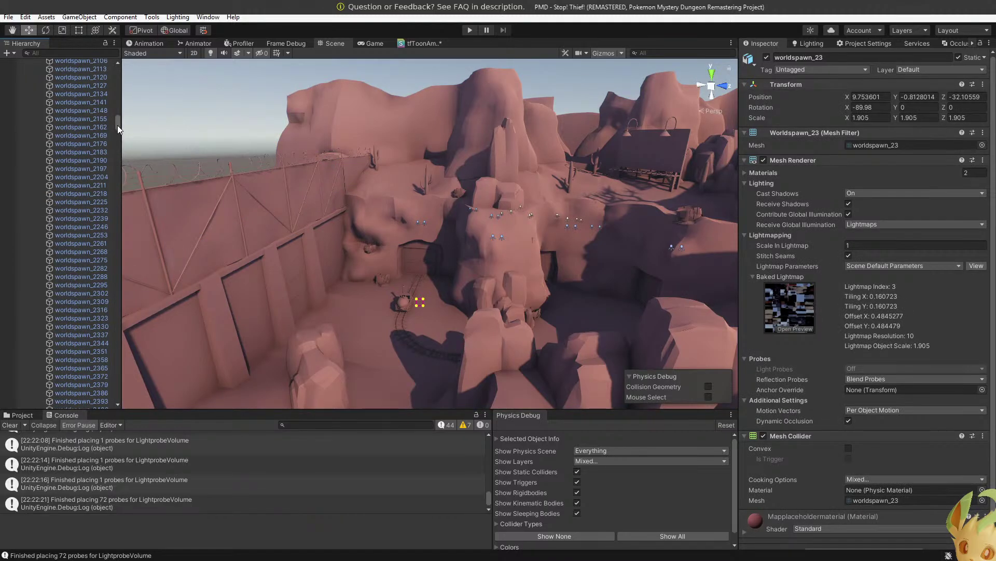
left_click_drag(117, 126, 119, 400)
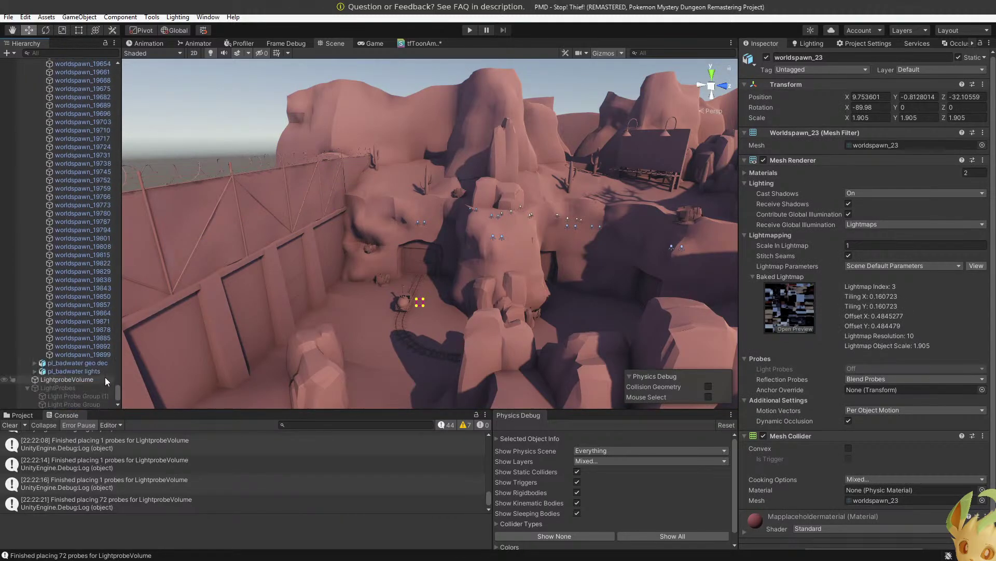
left_click(95, 353, "shift")
left_click(984, 57)
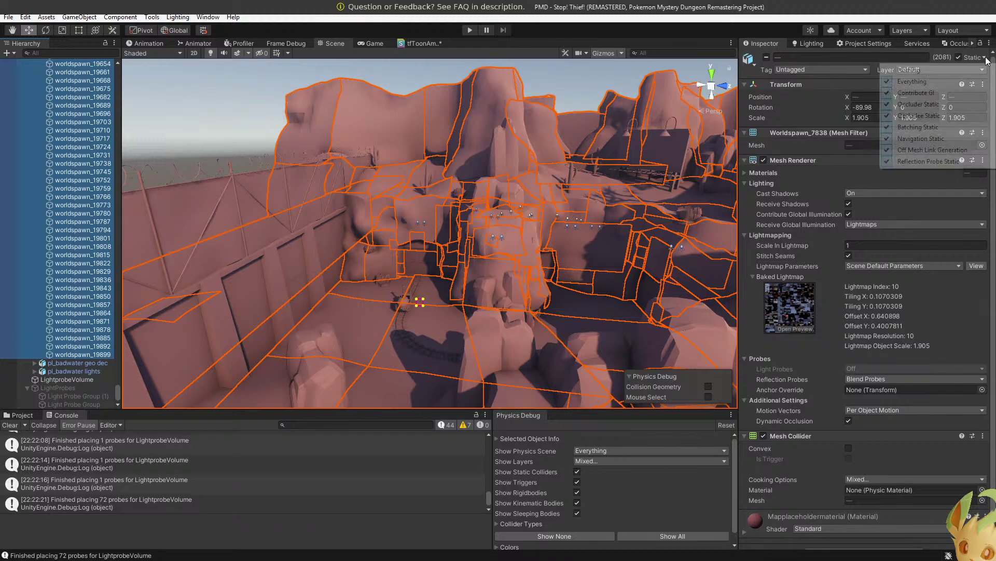
left_click(916, 137)
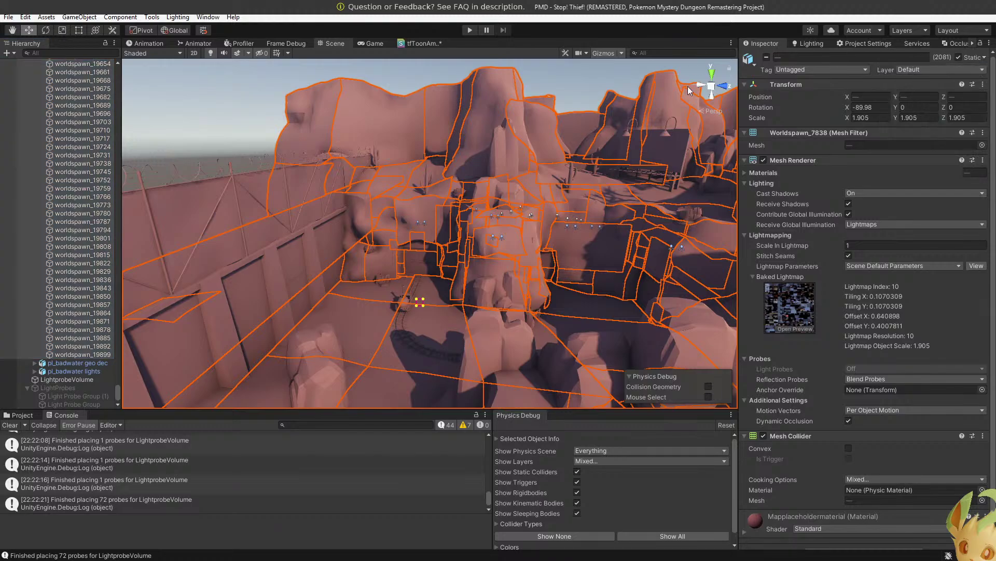
Deselect the map geometry, examine the ground around the mine cart and rails, and inspect the settings of worldspawn_19801.
left_click(345, 62)
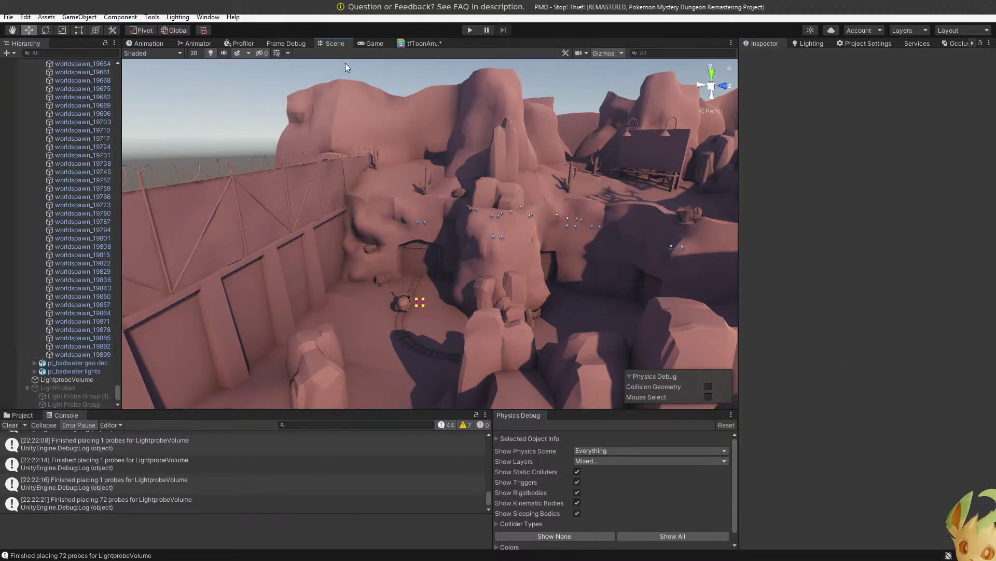
right_click_drag(521, 249, 594, 319)
key("w")
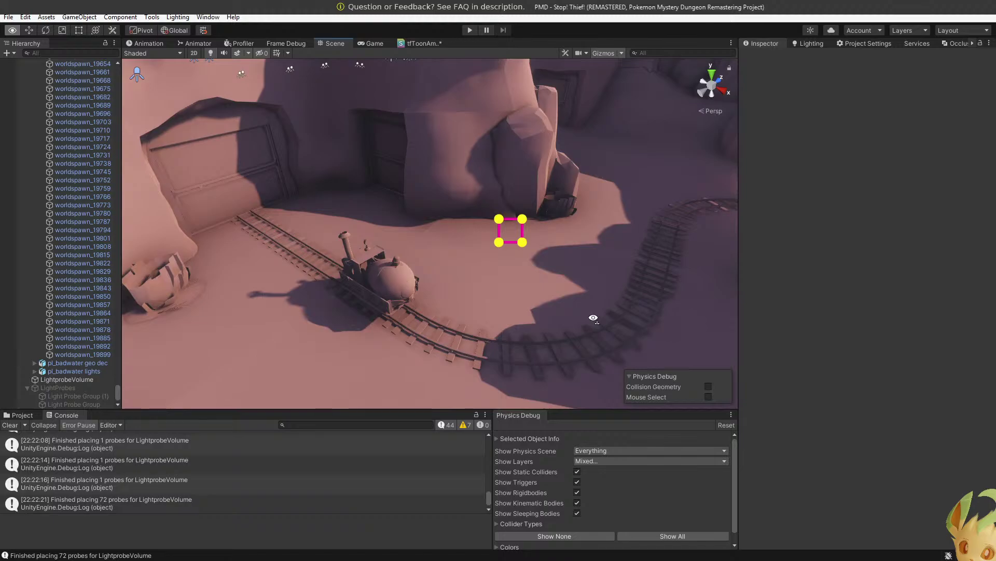
left_click(55, 238)
scroll(830, 415, "down", 2)
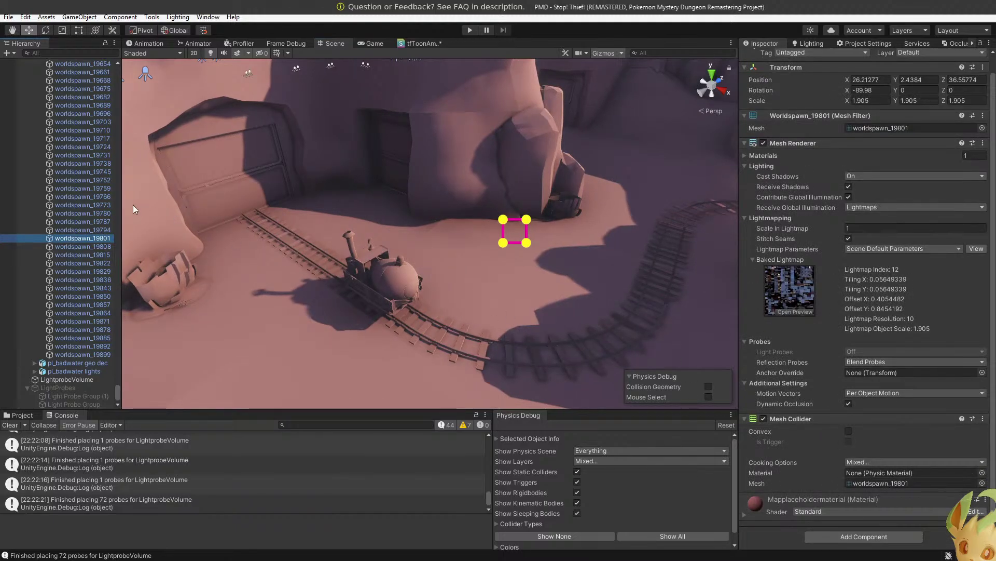
right_click_drag(133, 205, 131, 303)
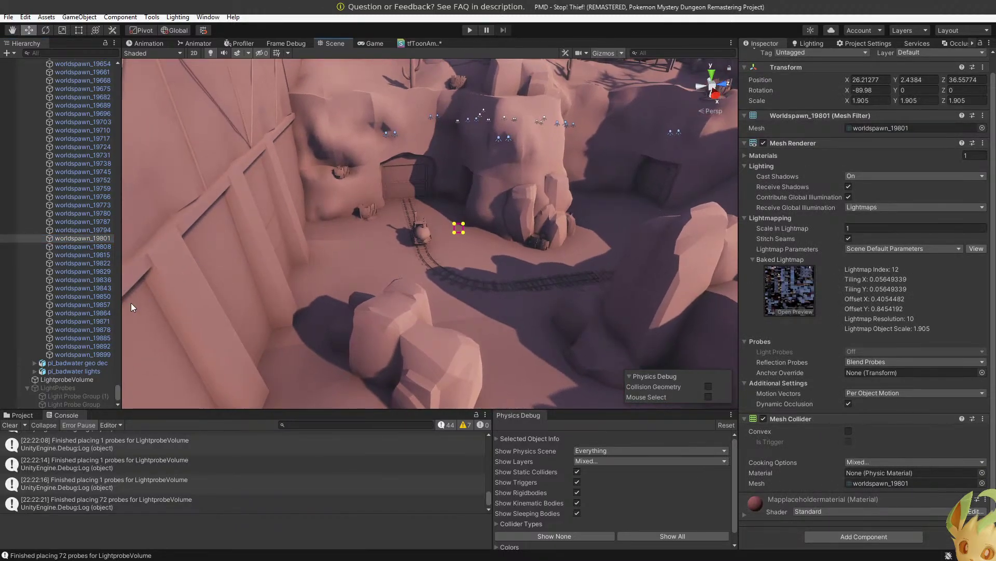
Select LightprobeVolume and examine its box and light probe placement from several viewpoints around the map.
left_click(74, 377)
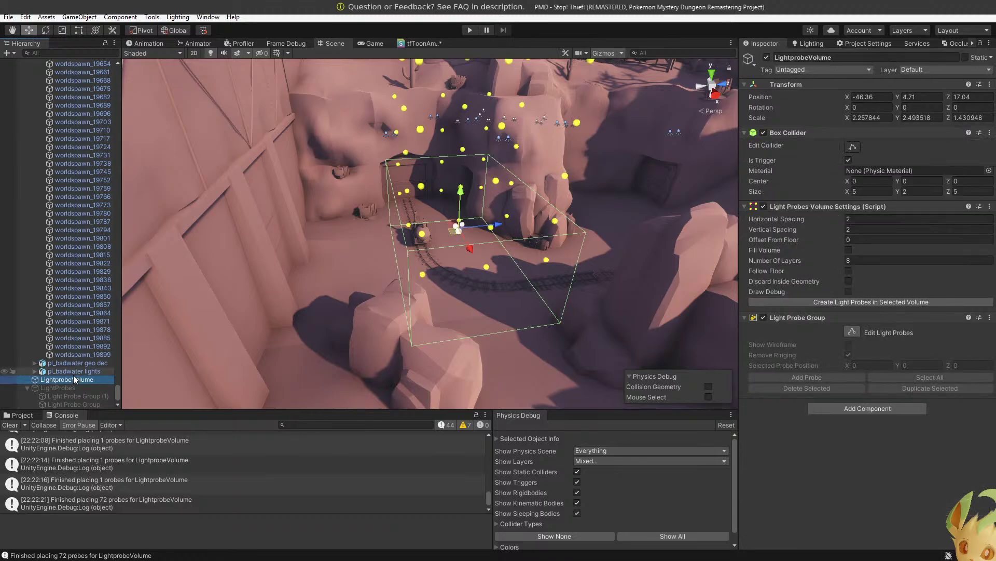
right_click_drag(681, 226, 553, 229)
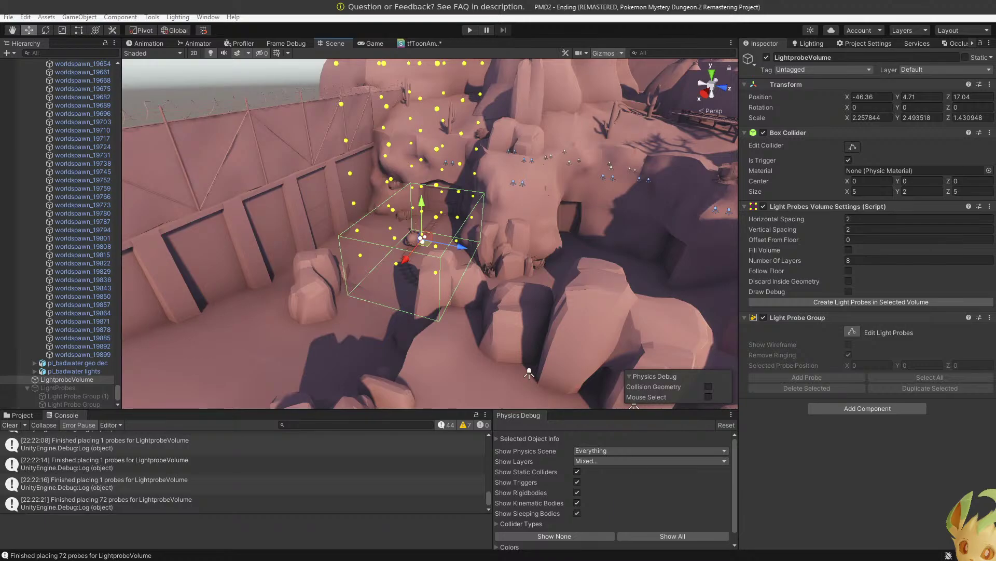
key("w")
right_click_drag(507, 323, 533, 183)
key("s")
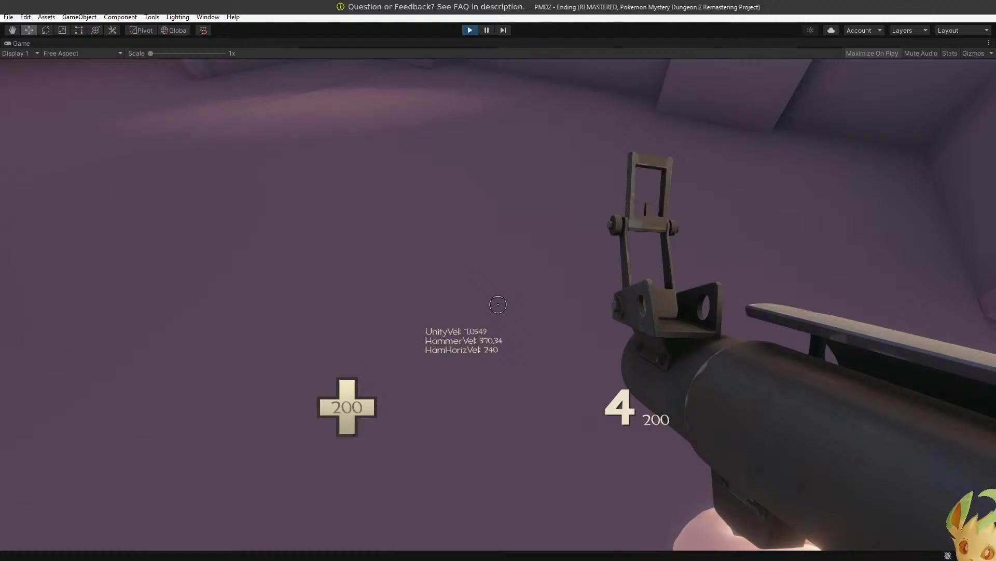
Play-test the map, firing the rocket launcher and moving through shaded and sunlit areas to check the lighting on the weapon.
left_click(498, 304)
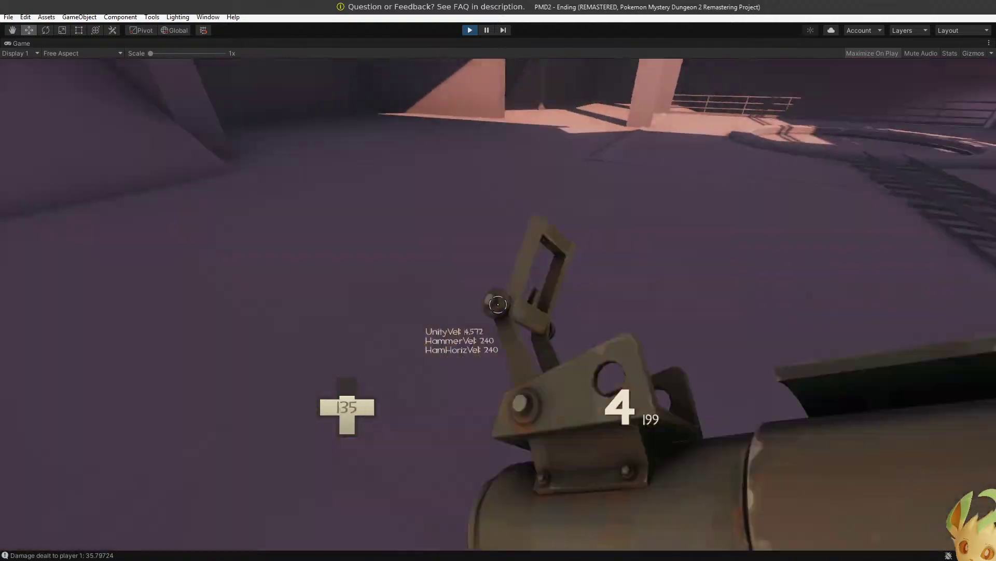
left_click(497, 304)
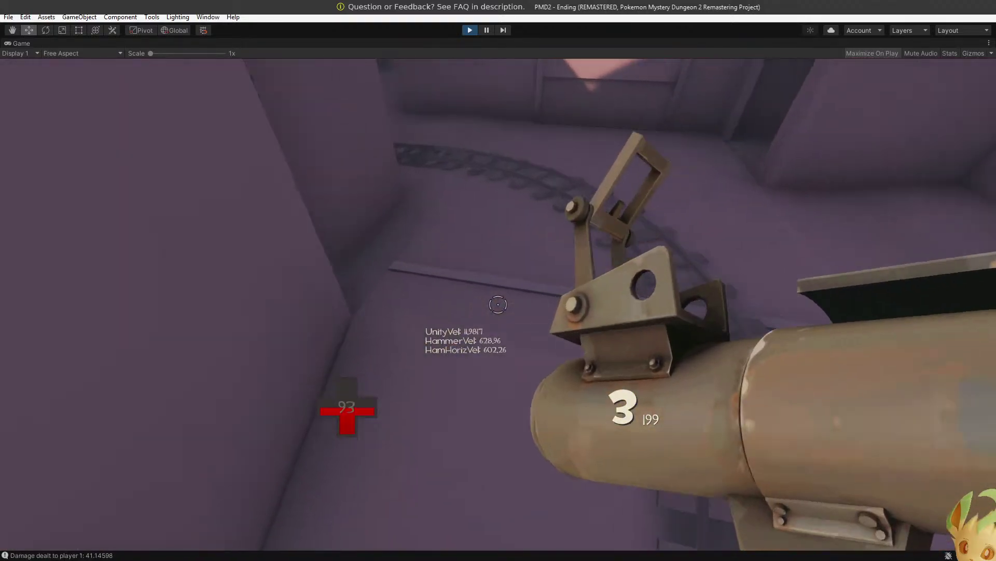
left_click(497, 304)
left_click(498, 304)
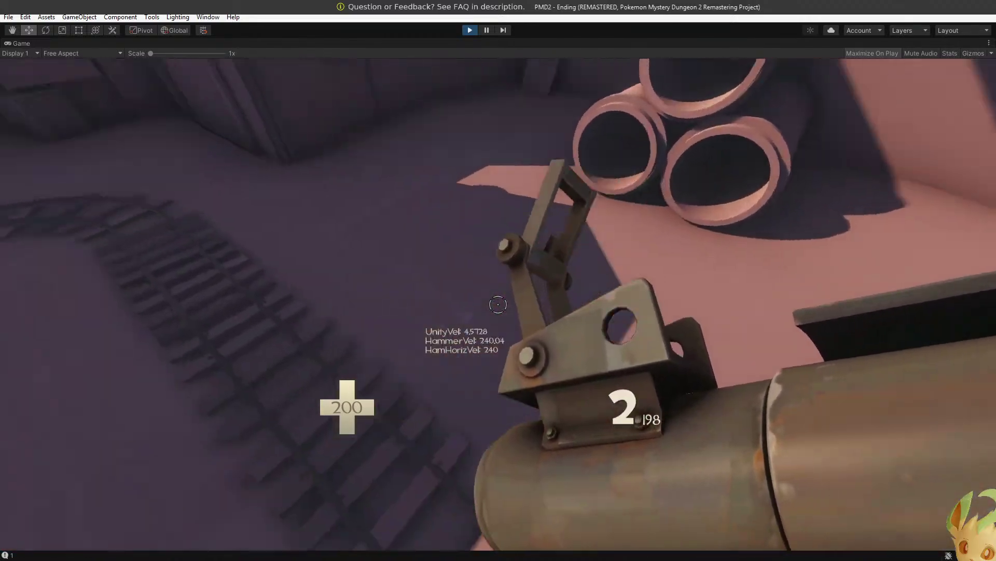
left_click(497, 304)
left_click(498, 304)
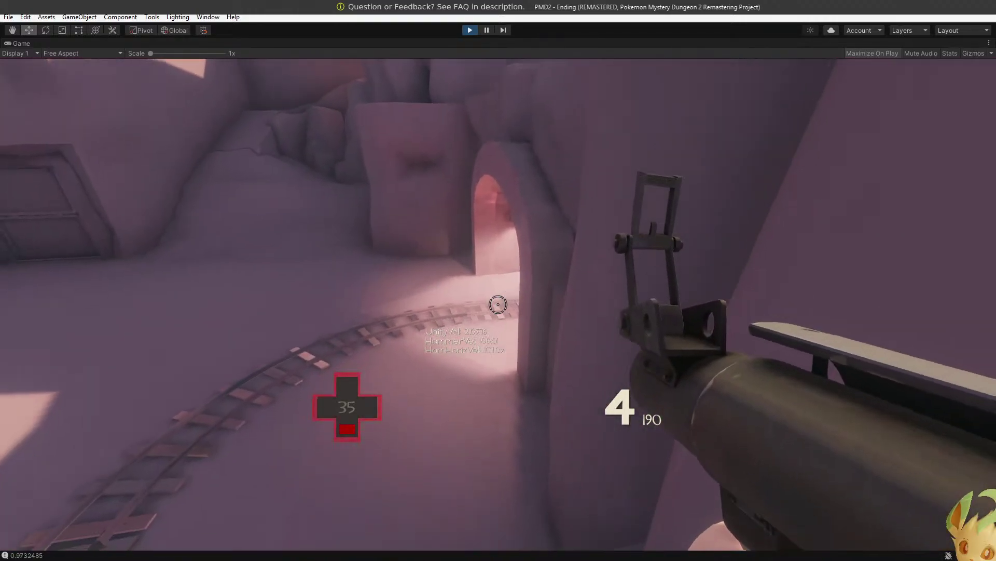
key("w")
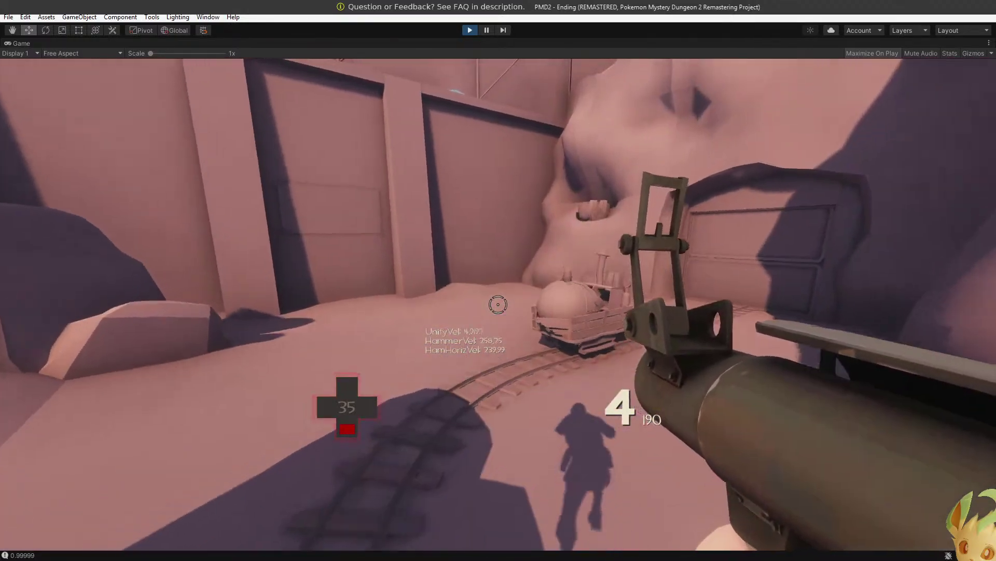
key("space")
key("w")
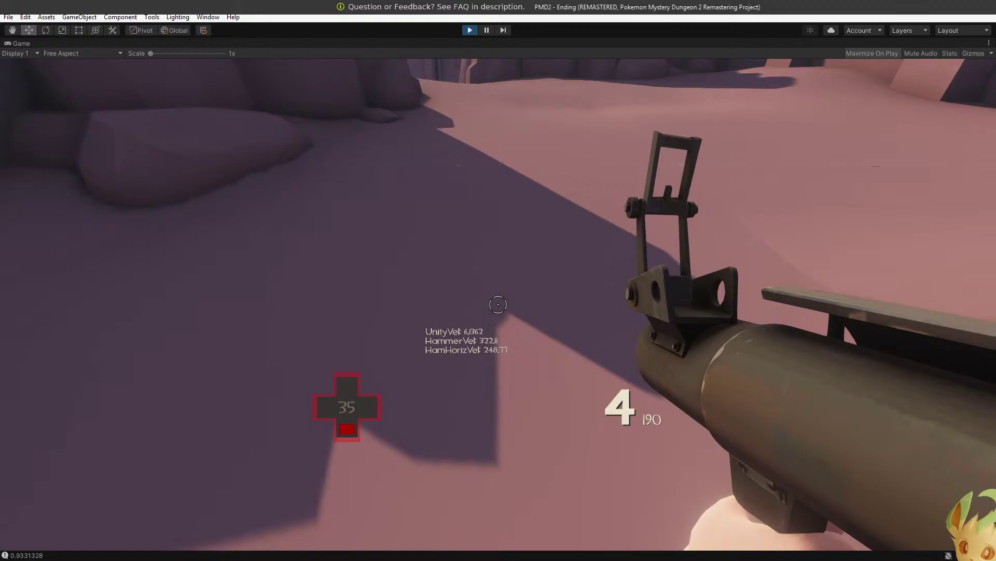
left_click(499, 305)
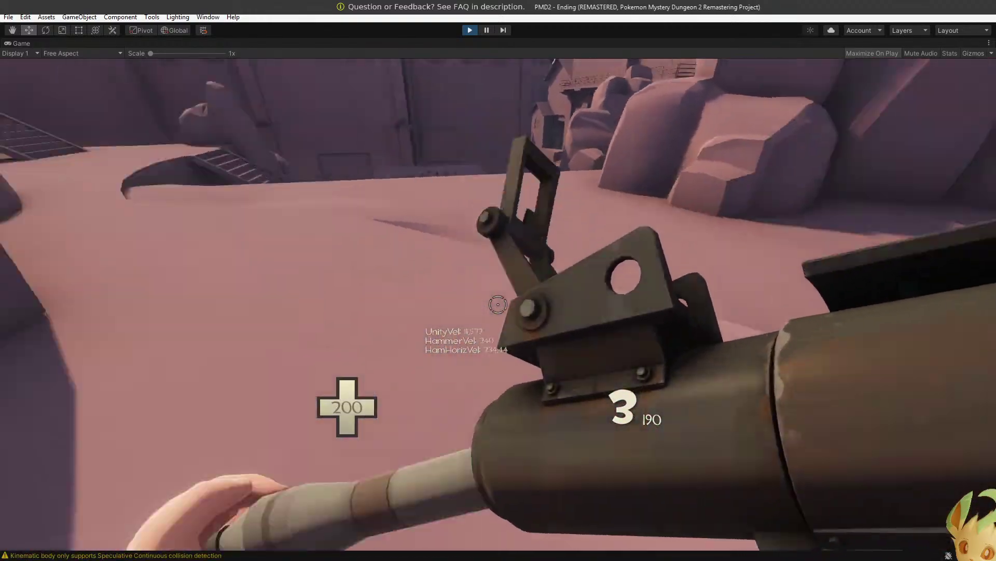
Fire a rocket in the running game, then exit play mode.
left_click(498, 304)
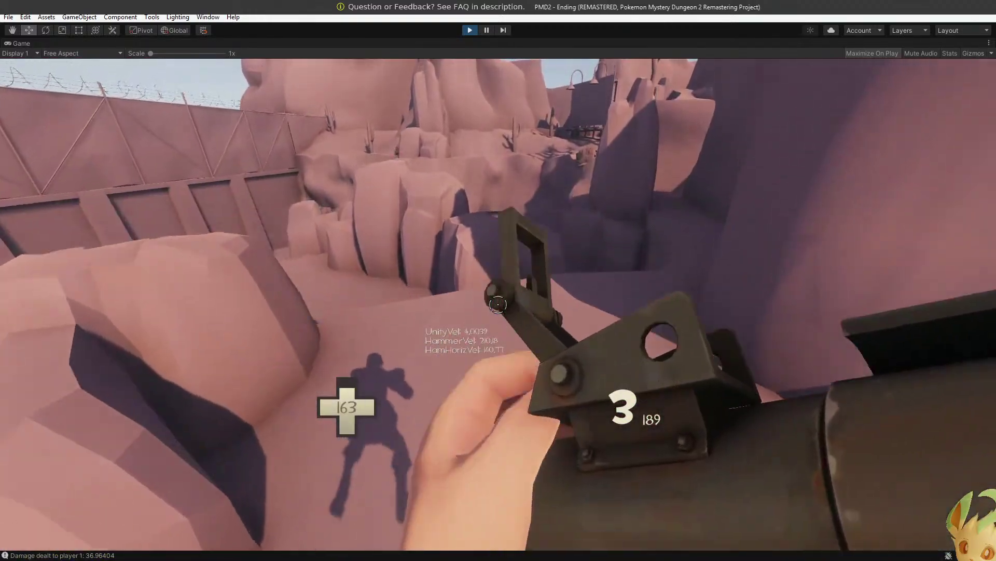
key("Escape")
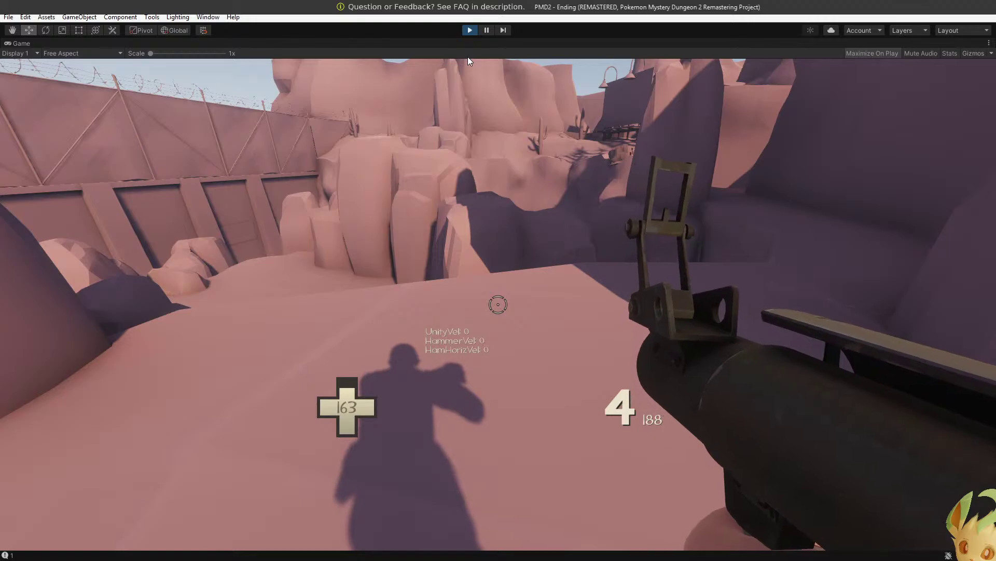
left_click(473, 30)
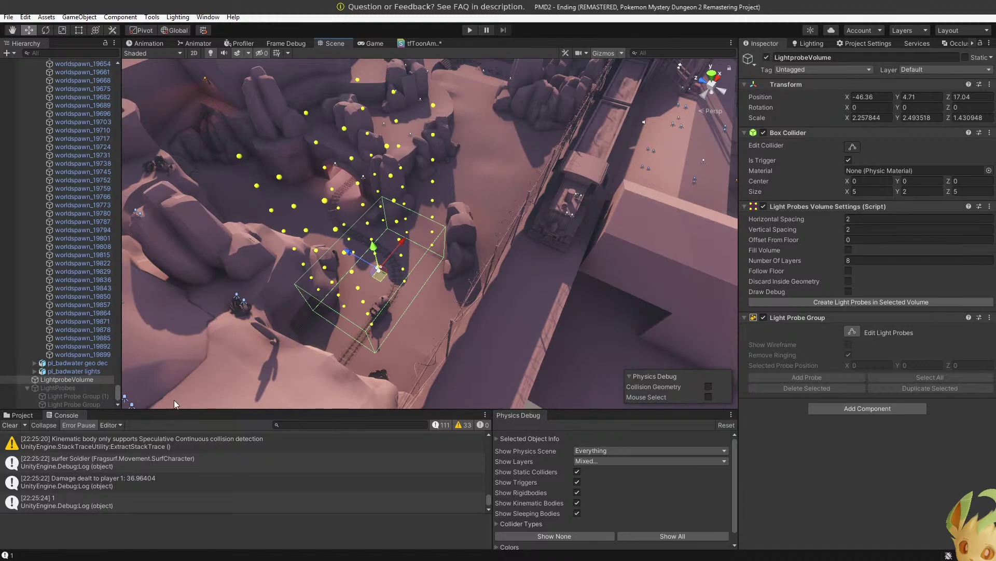
Delete the LightprobeVolume object and activate the LightProbes object in the scene.
key("Delete")
left_click(65, 388)
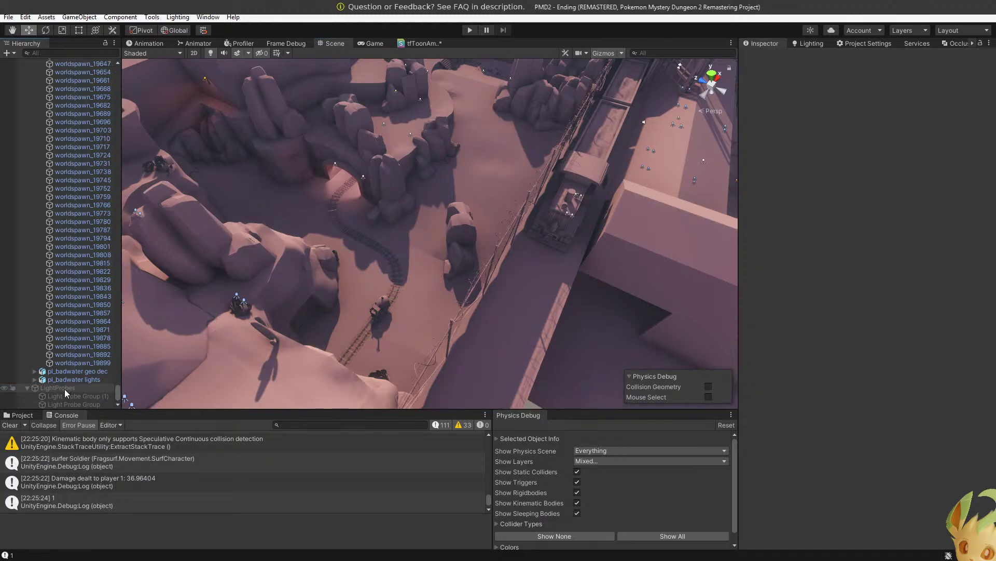
left_click(767, 59)
Show the lighting settings and view the baked light probes up close in the scene.
right_click_drag(488, 186, 451, 112)
key("w")
left_click(808, 43)
key("w")
Turn the LightProbeGroup gizmo off and back on for the scene view.
left_click(619, 53)
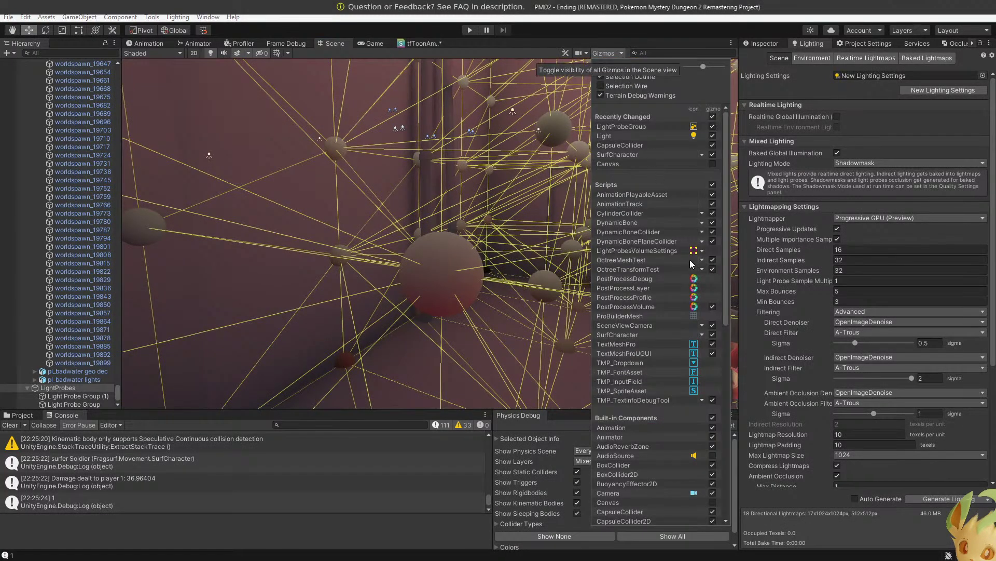
scroll(690, 270, "down", 3)
scroll(690, 309, "down", 6)
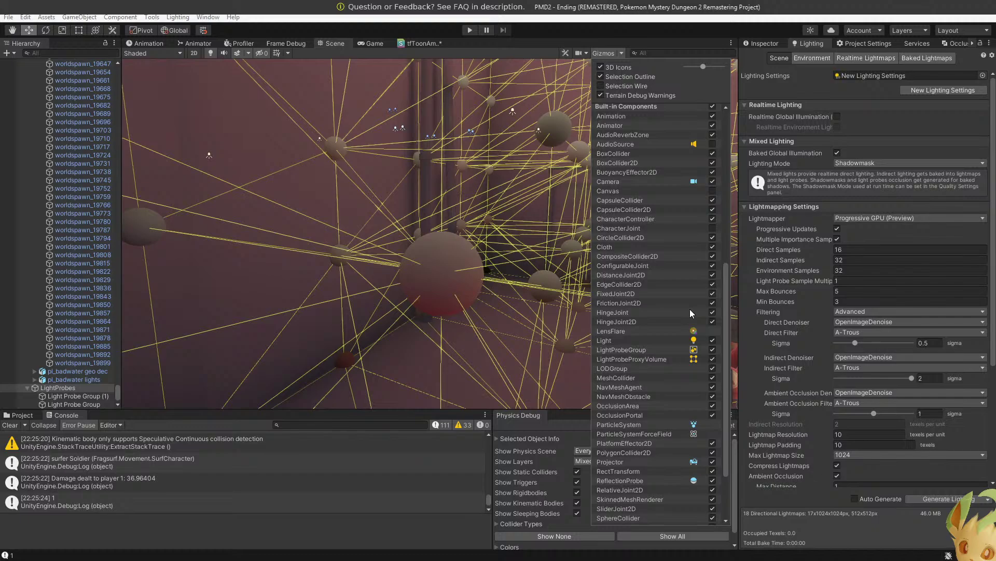
left_click(713, 350)
left_click(712, 350)
Examine the light probes and their connecting cells around the soldier from several angles.
right_click_drag(429, 256, 331, 277)
key("s")
key("d")
key("w")
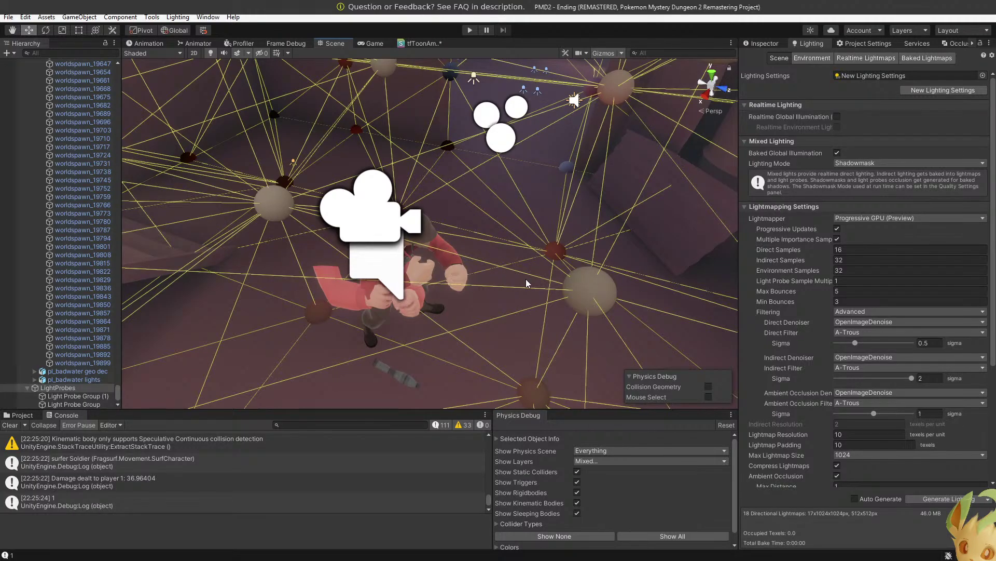
right_click_drag(527, 282, 487, 292)
key("w")
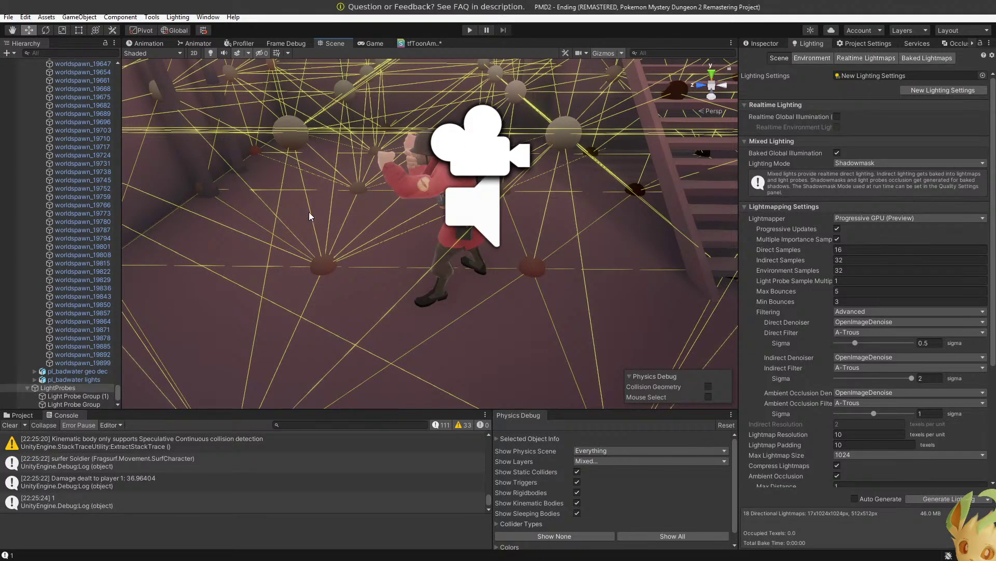
right_click_drag(327, 171, 382, 198)
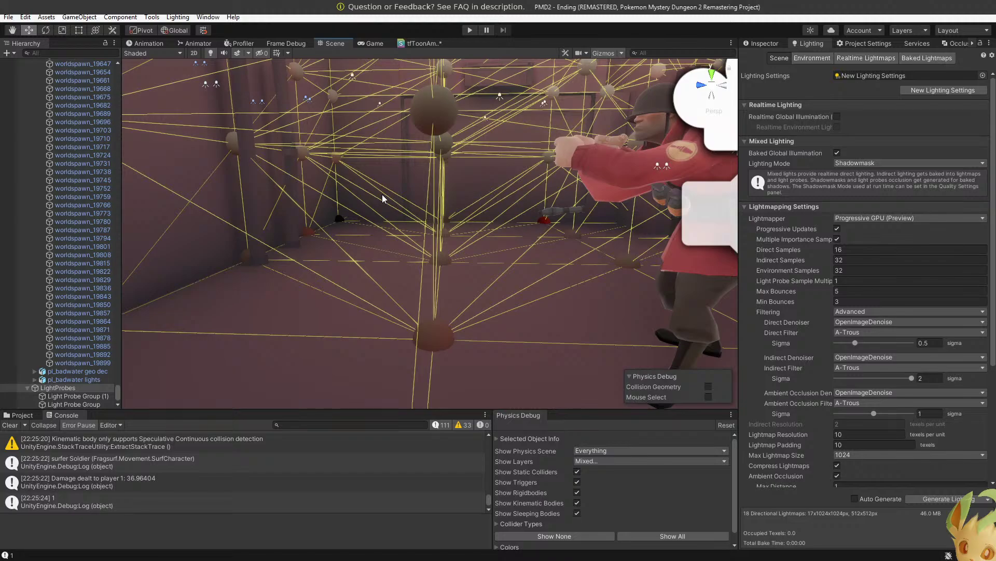
right_click_drag(382, 194, 742, 205)
key("w")
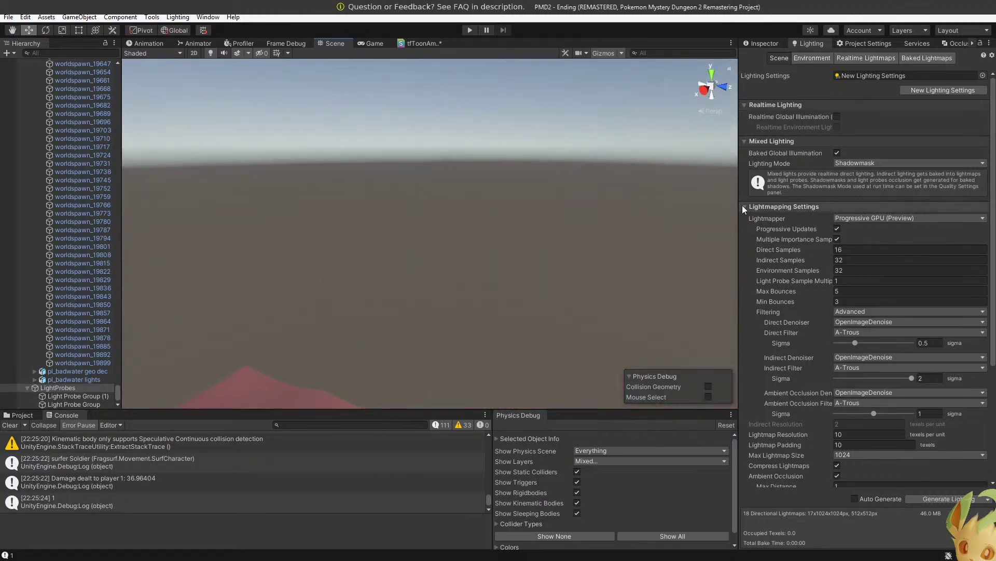
Add a cube as a child of the LightProbes object.
left_click(28, 388)
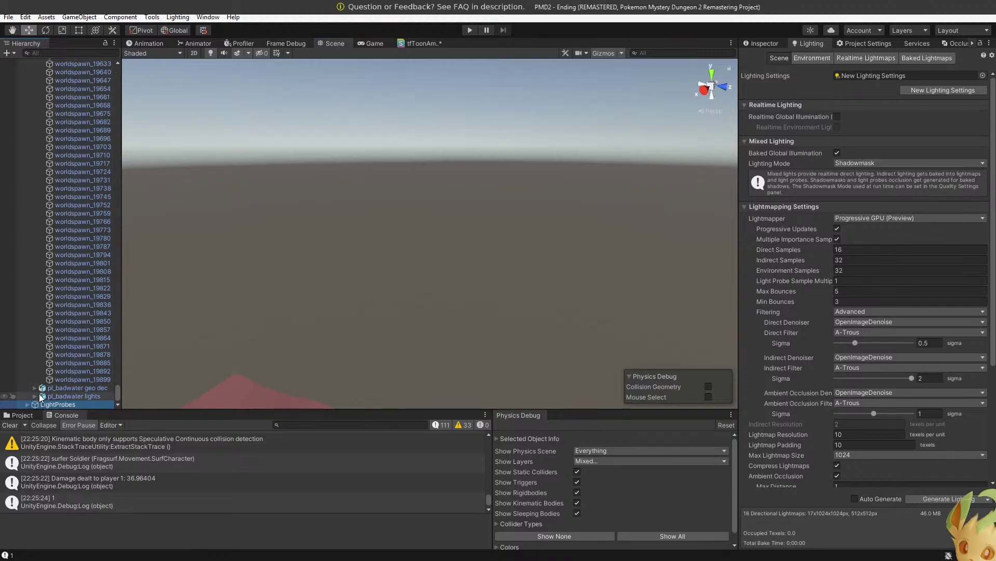
left_click(4, 396)
left_click(5, 396)
right_click(23, 406)
mouse_move(82, 317)
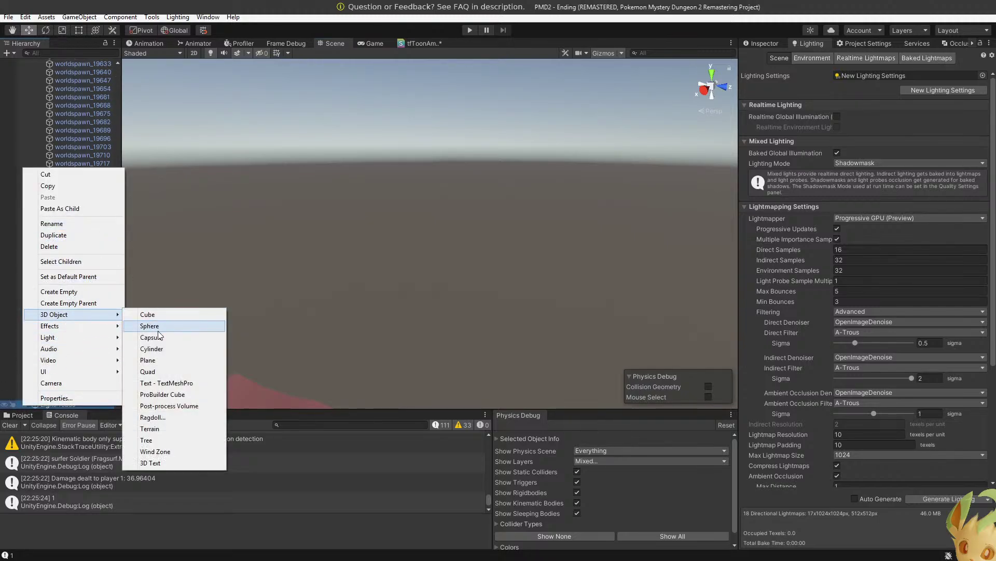
left_click(157, 315)
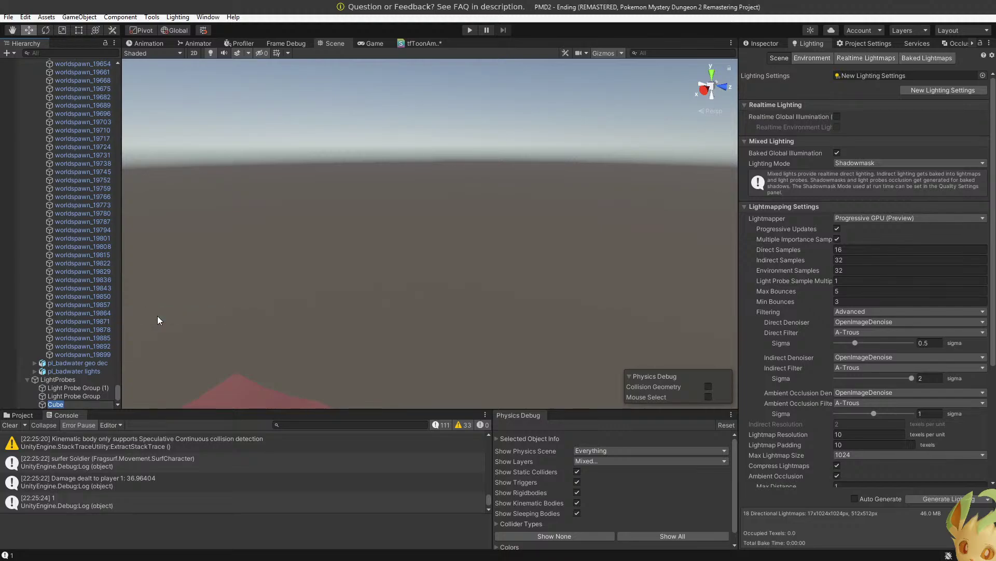
Move the cube out of the LightProbes group to the scene's top level, just above it.
left_click(48, 397)
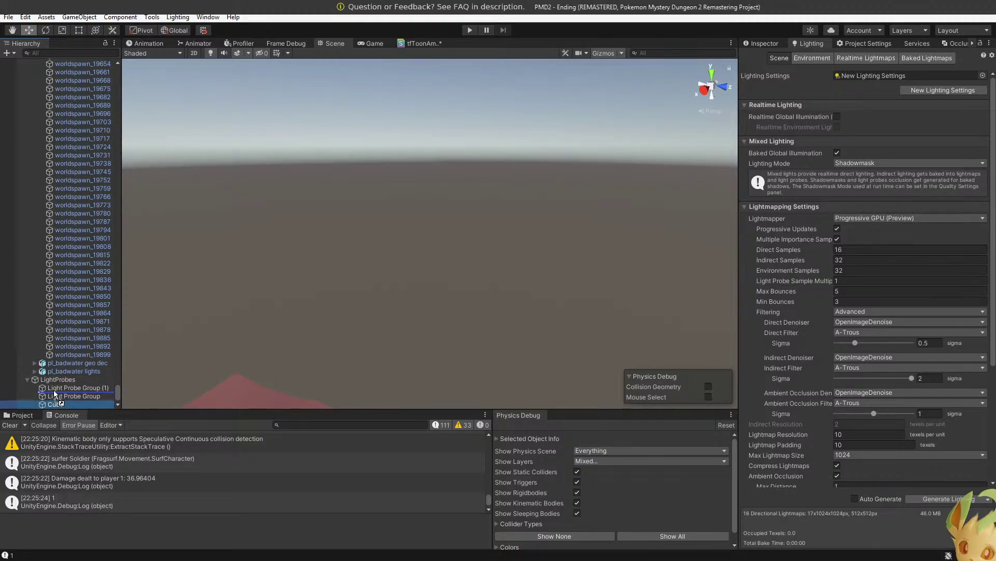
left_click(45, 405)
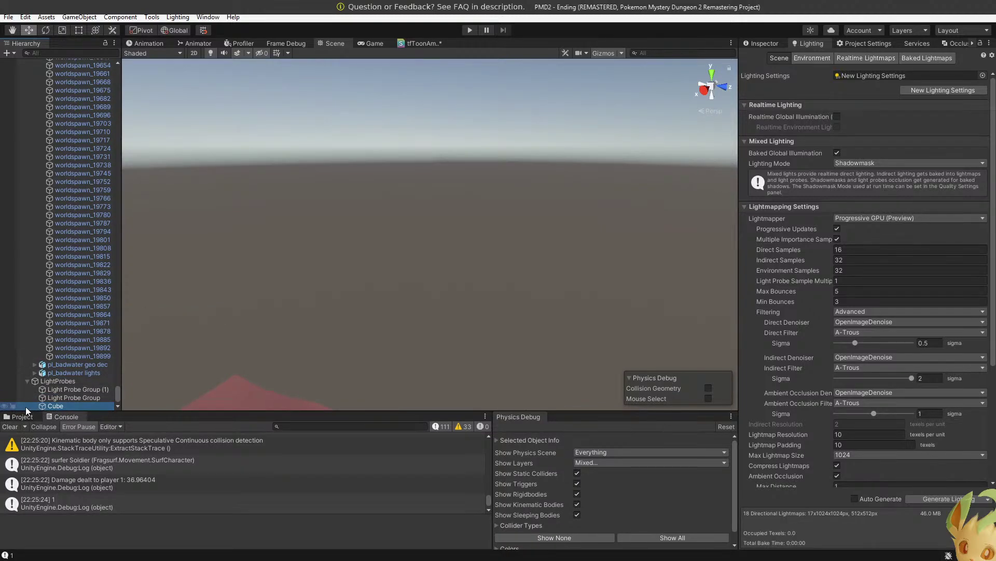
left_click_drag(26, 406, 48, 383)
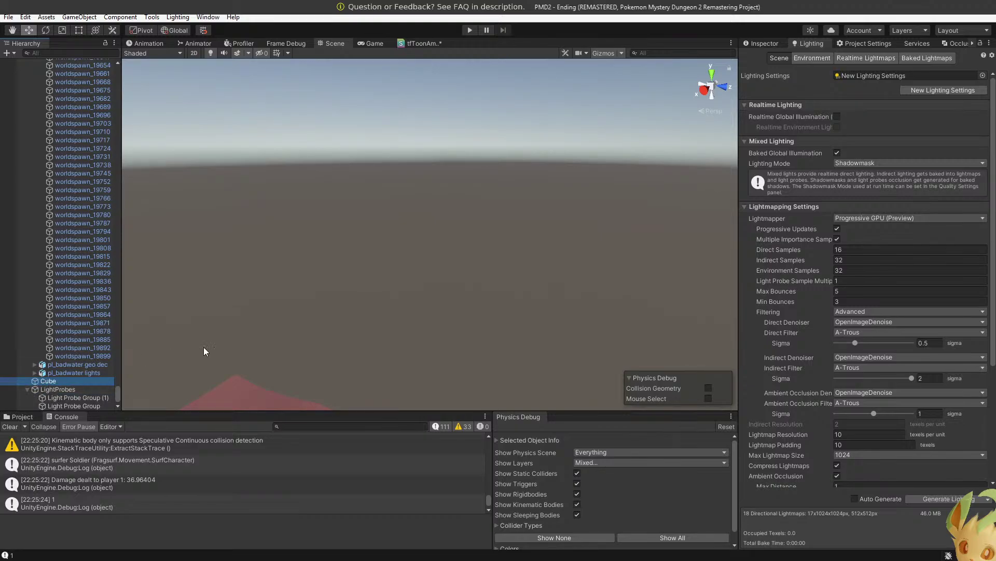
Examine the cube's components and its placement relative to the level's buildings.
right_click_drag(353, 265, 501, 127)
key("w")
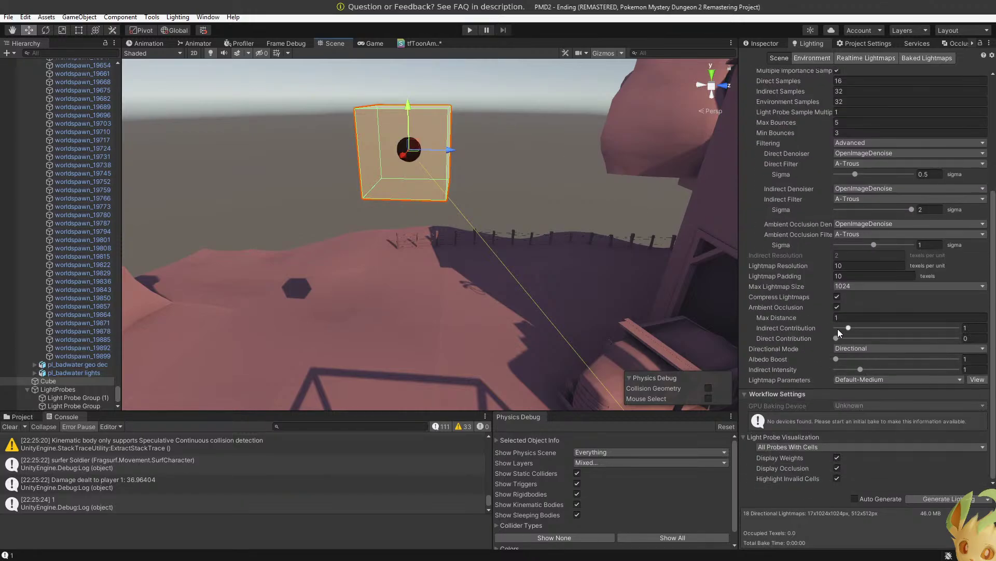
left_click(765, 45)
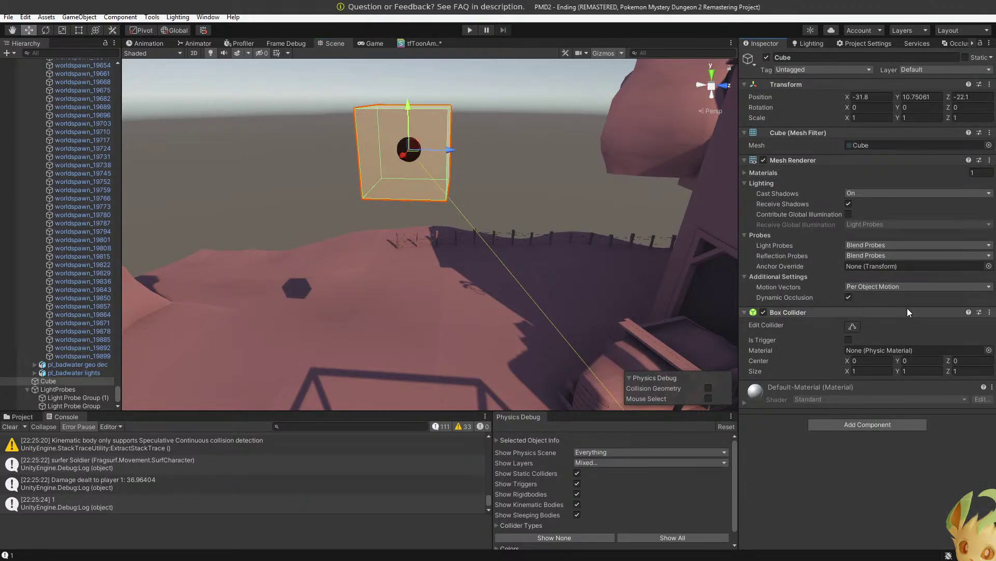
right_click_drag(521, 247, 488, 210)
key("w")
right_click_drag(917, 223, 278, 313)
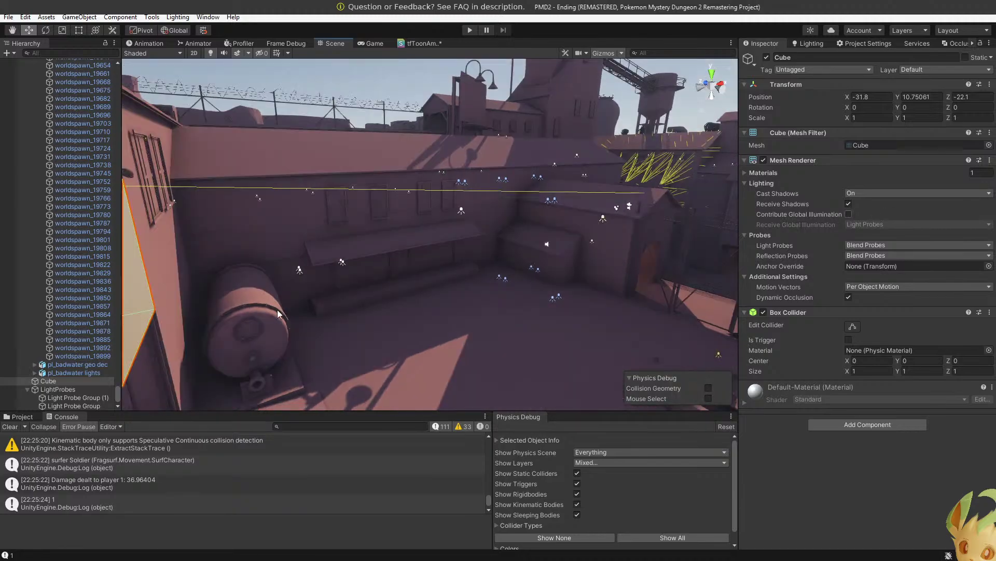
middle_click_drag(300, 334, 302, 331)
Undo the cube's move in the hierarchy and its creation.
key("ctrl+z")
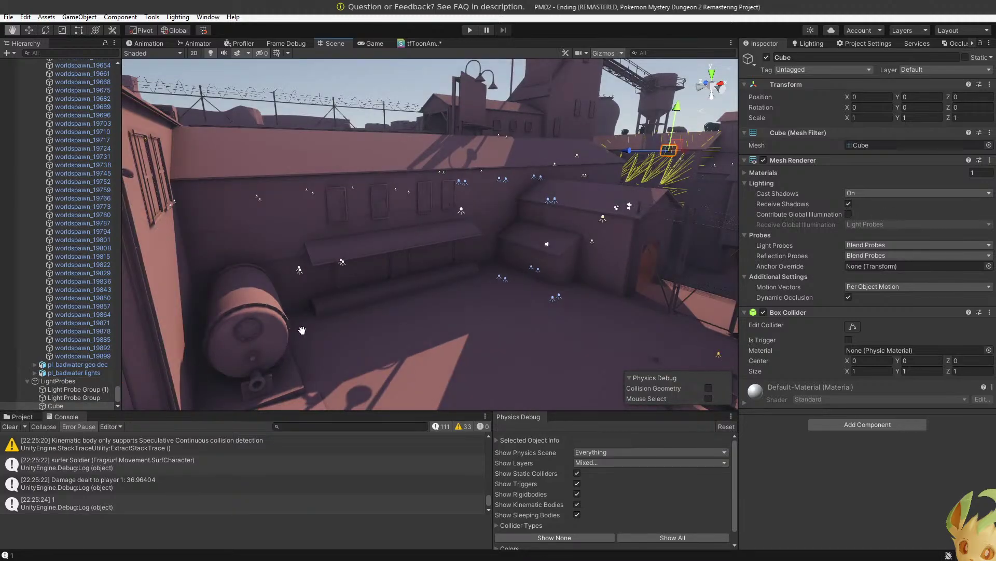
key("ctrl+z")
key("ctrl+z")
key("ctrl+z")
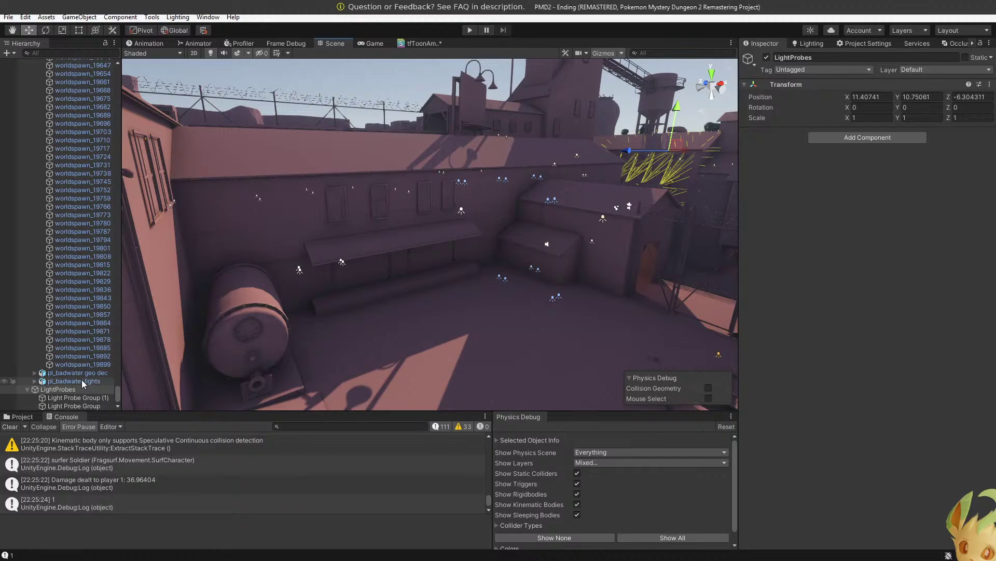
Collapse the pl_badwater object's children and create a cube at the scene's top level.
left_click(82, 381)
left_click_drag(117, 390, 92, 72)
left_click(57, 67)
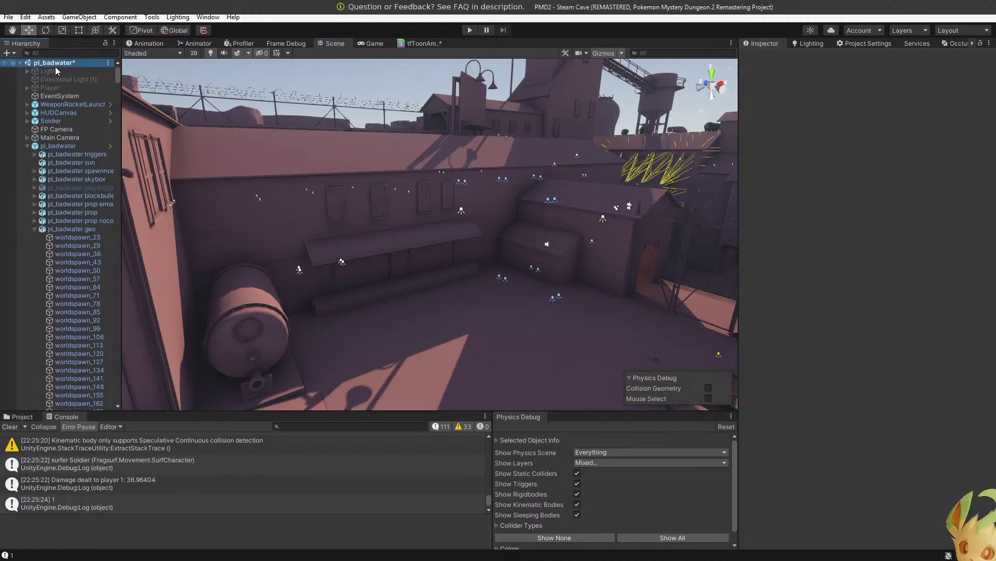
right_click(55, 67)
left_click(26, 161)
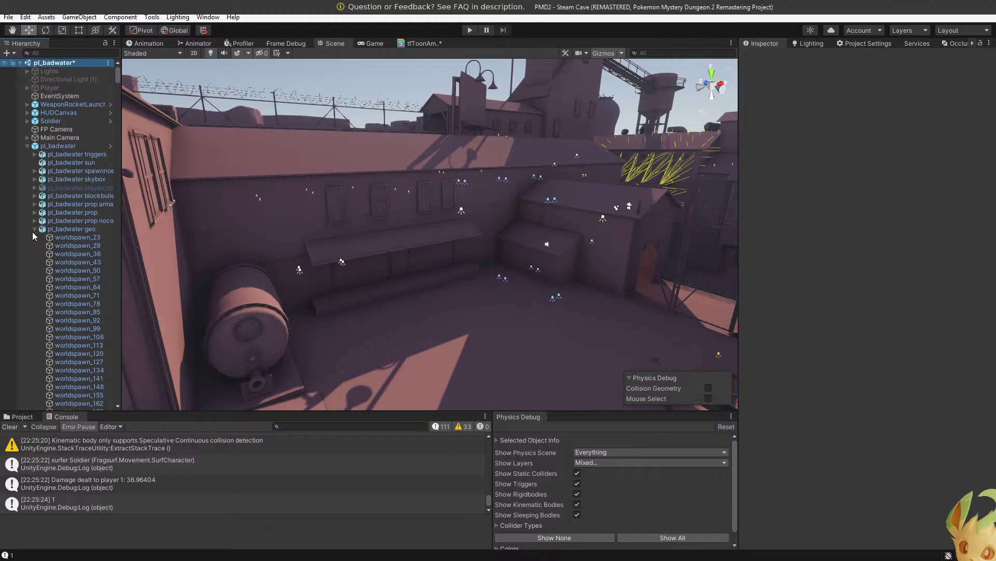
left_click(28, 146)
right_click(44, 201)
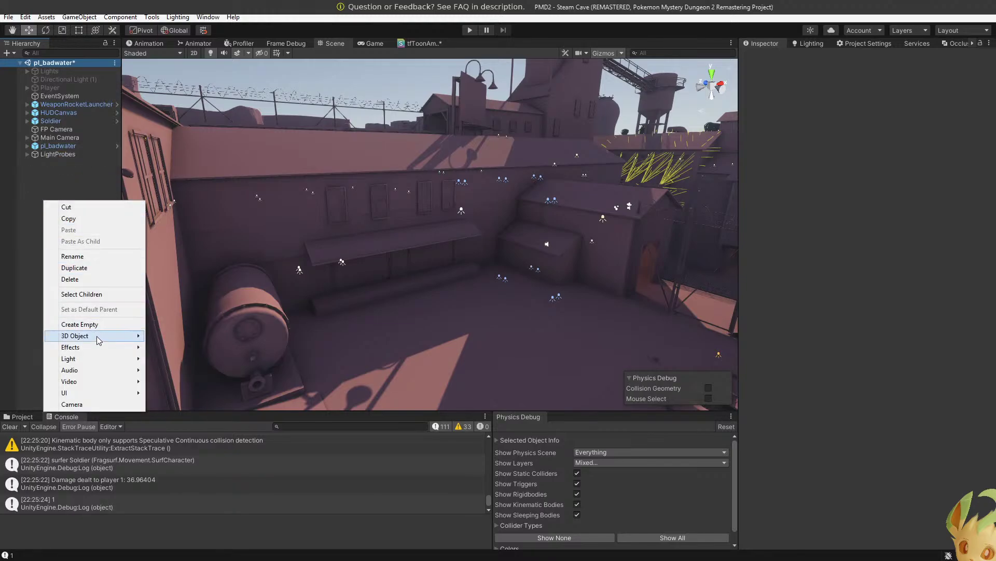
mouse_move(98, 340)
left_click(188, 336)
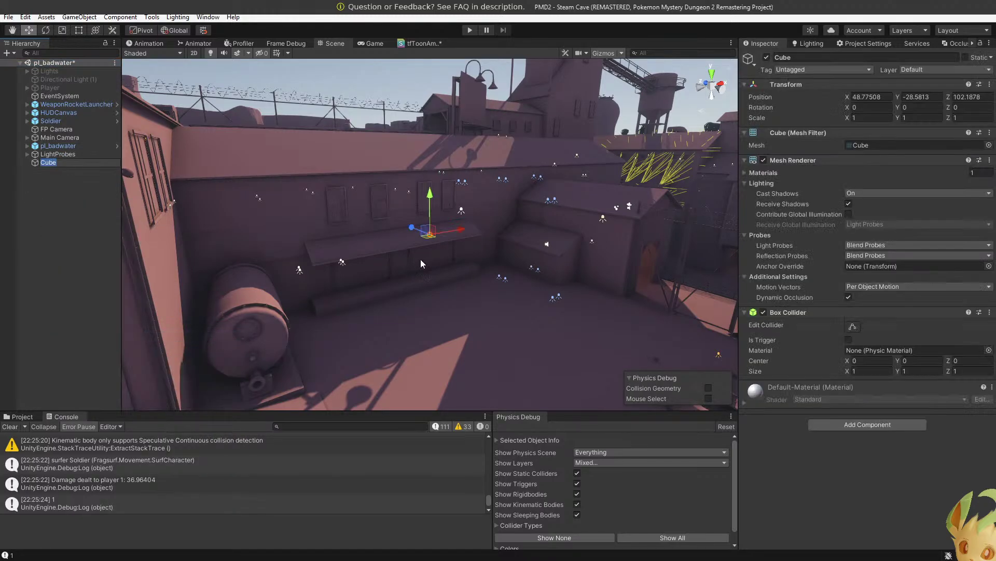
Move the cube above the sandy terrain at the map's edge, to about X -44.62, Y 3.71, Z -37.01.
left_click_drag(429, 234, 179, 210)
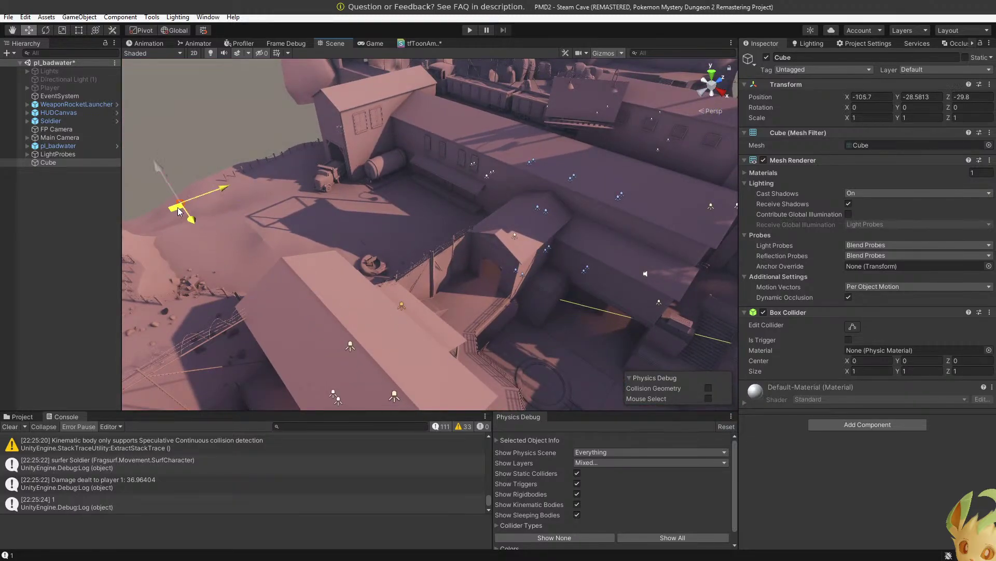
left_click_drag(169, 167, 234, 197, "alt")
left_click_drag(328, 239, 542, 136)
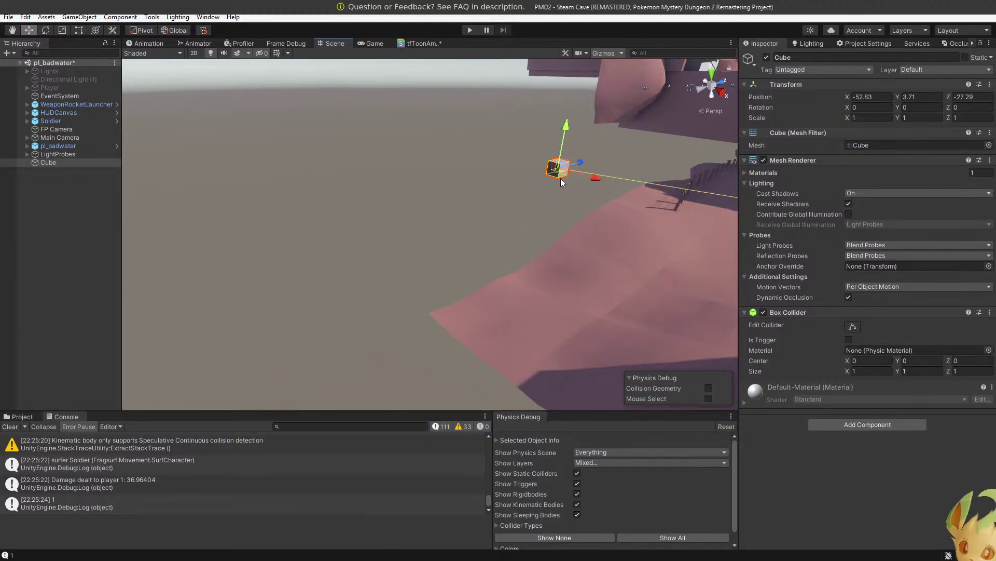
left_click_drag(559, 172, 586, 245)
right_click_drag(586, 245, 481, 237)
key("w")
key("w")
key("s")
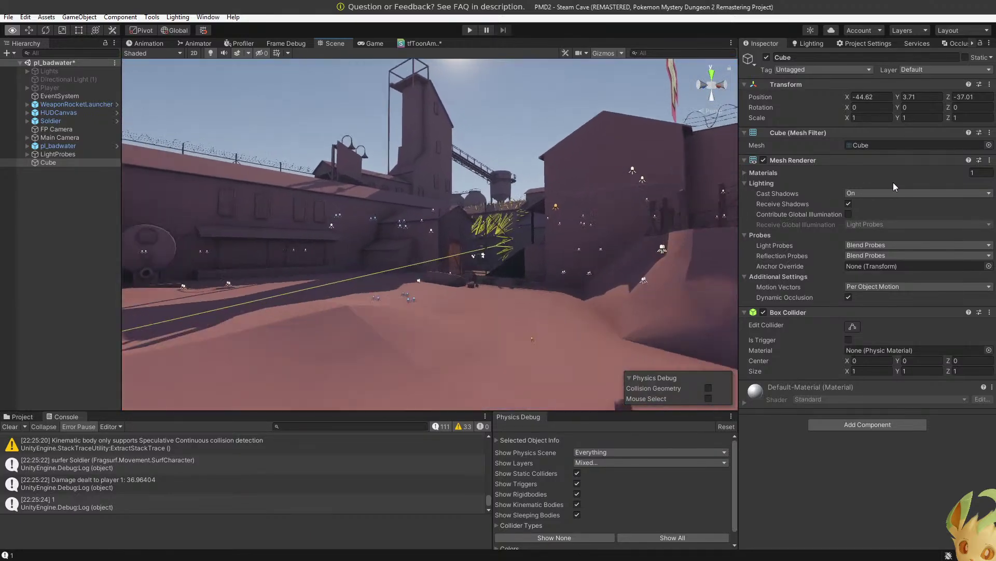
key("w")
right_click_drag(893, 182, 459, 217)
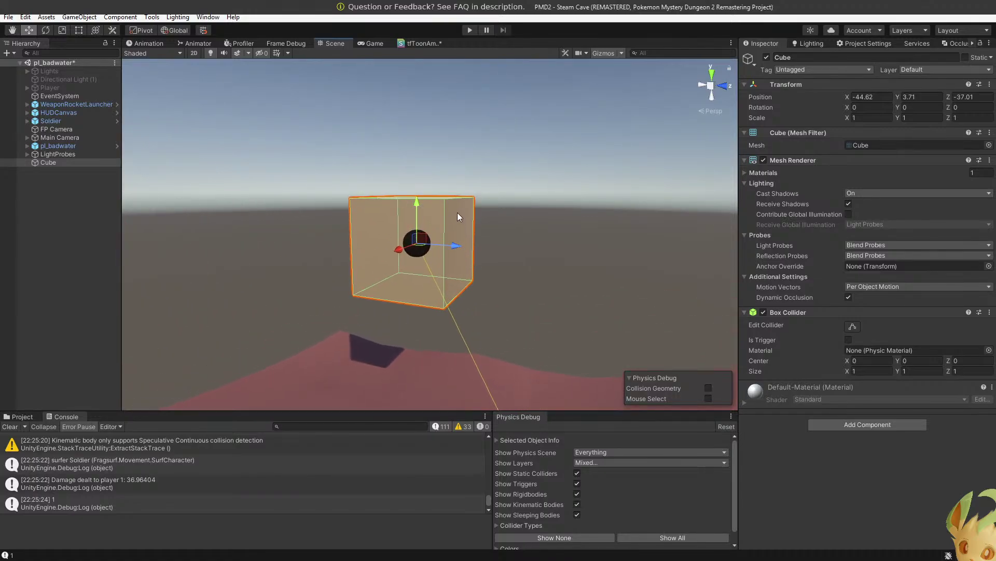
Toggle the cube's Box Collider and Mesh Renderer off and back on, and view its static flags.
left_click(763, 312)
left_click(763, 312)
left_click(765, 159)
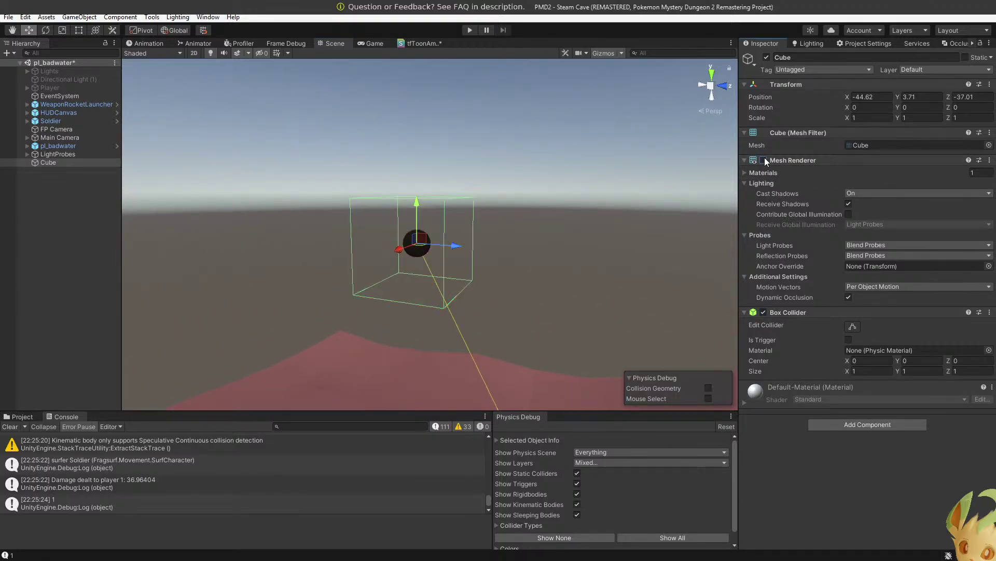
left_click(764, 158)
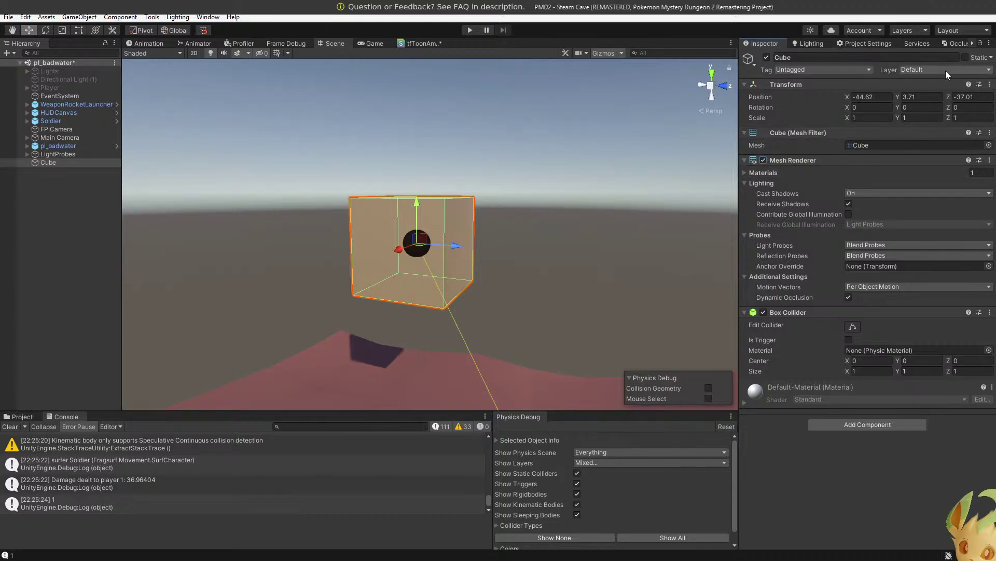
left_click(990, 58)
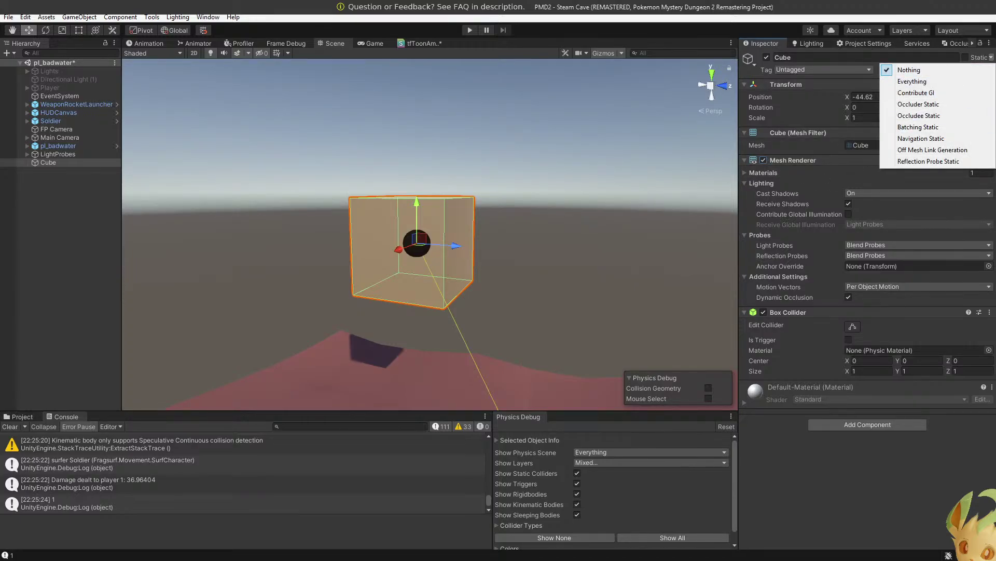
key("Escape")
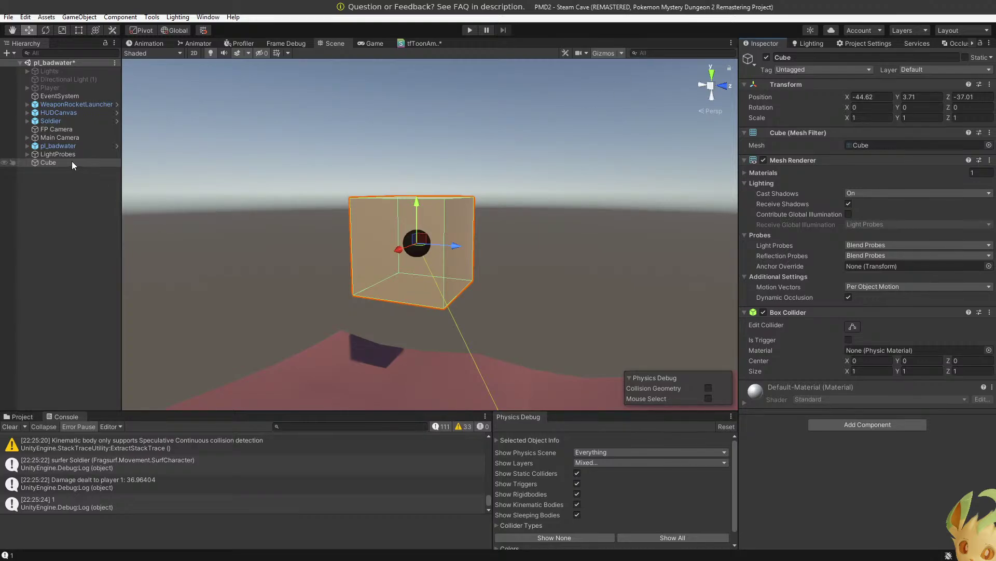
Scale the cube into a flat slab of about 7.7 by 0.32 by 6.5 units.
right_click(57, 175)
left_click(45, 163)
key("r")
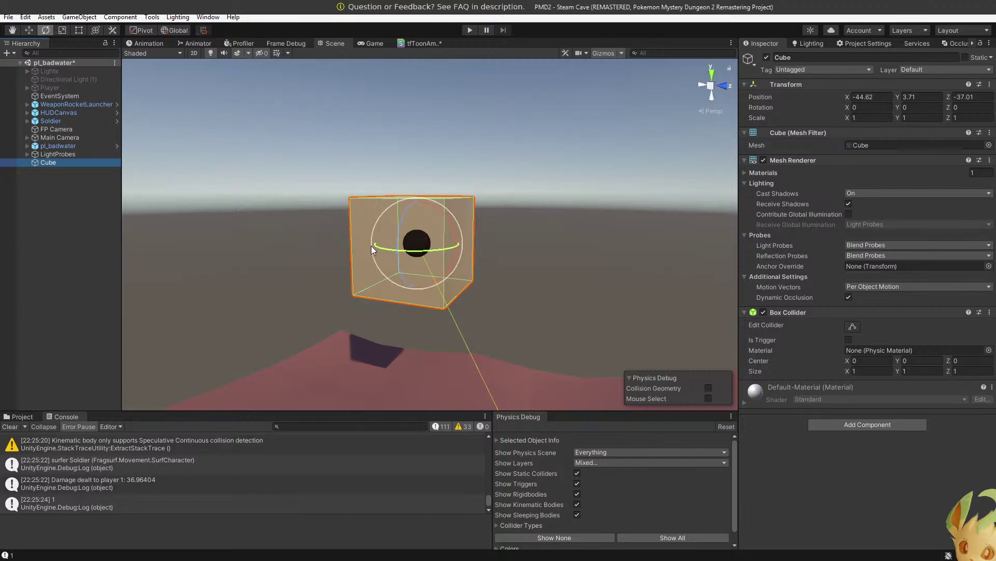
left_click_drag(416, 245, 468, 294)
key("ctrl+z")
left_click(419, 206)
key("s")
key("a")
right_click_drag(468, 294, 589, 296)
left_click_drag(462, 272, 579, 256)
left_click_drag(463, 302, 617, 406)
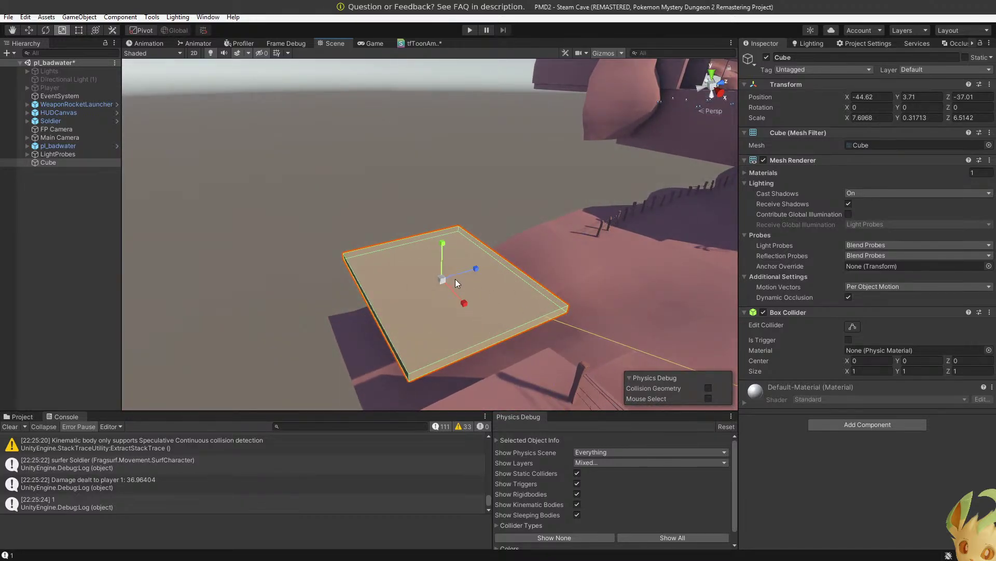
Add a Light Probe Group as a child of the cube and delete it again.
right_click_drag(456, 279, 491, 292)
key("w")
key("d")
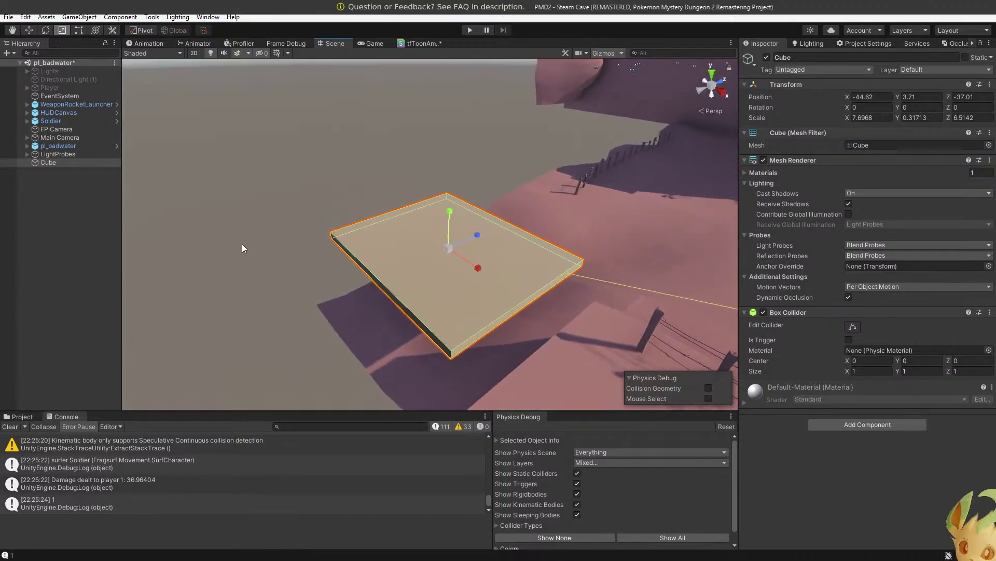
right_click(49, 164)
mouse_move(100, 312)
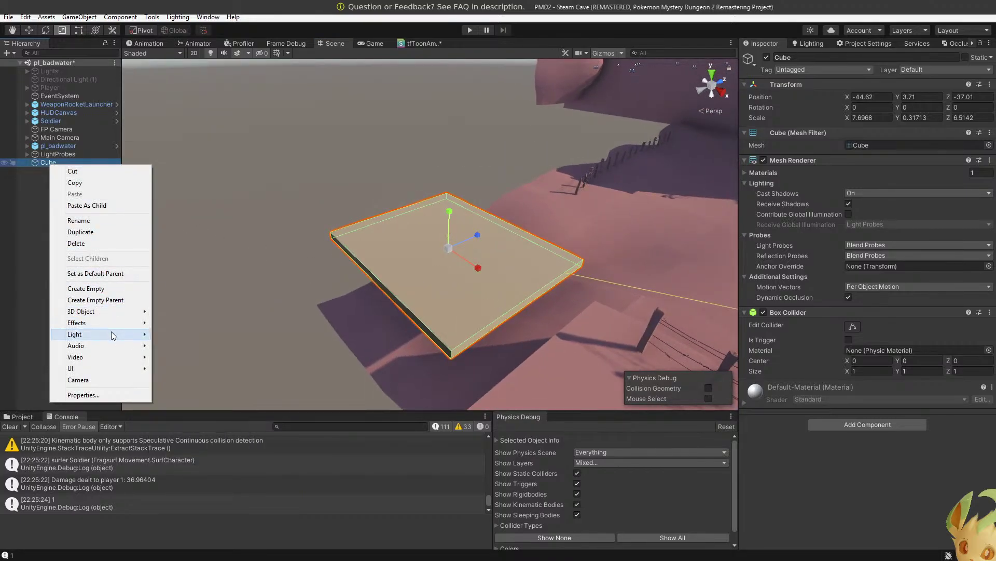
mouse_move(111, 332)
left_click(206, 406)
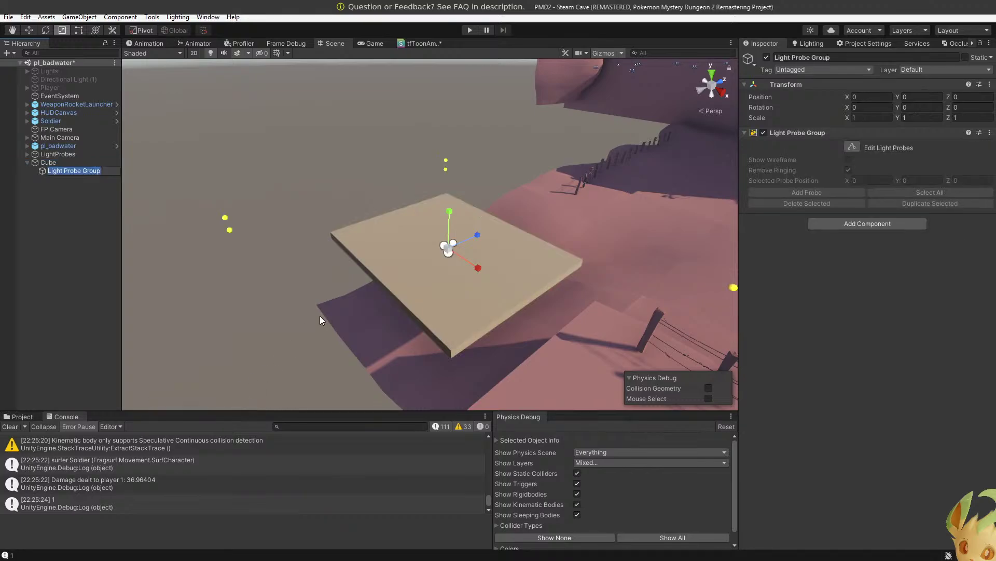
key("Return")
key("f")
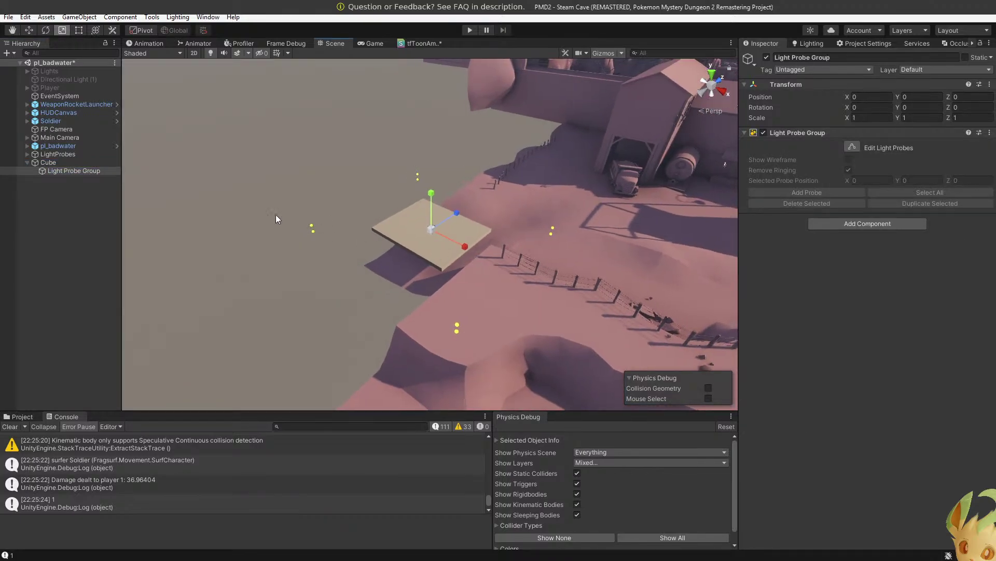
key("Delete")
Add a Lightprobes Volume under the cube, scale it to about 0.203 by 4.99 by 0.2, and raise it to Y 5.29 above the slab.
right_click(54, 165)
mouse_move(113, 338)
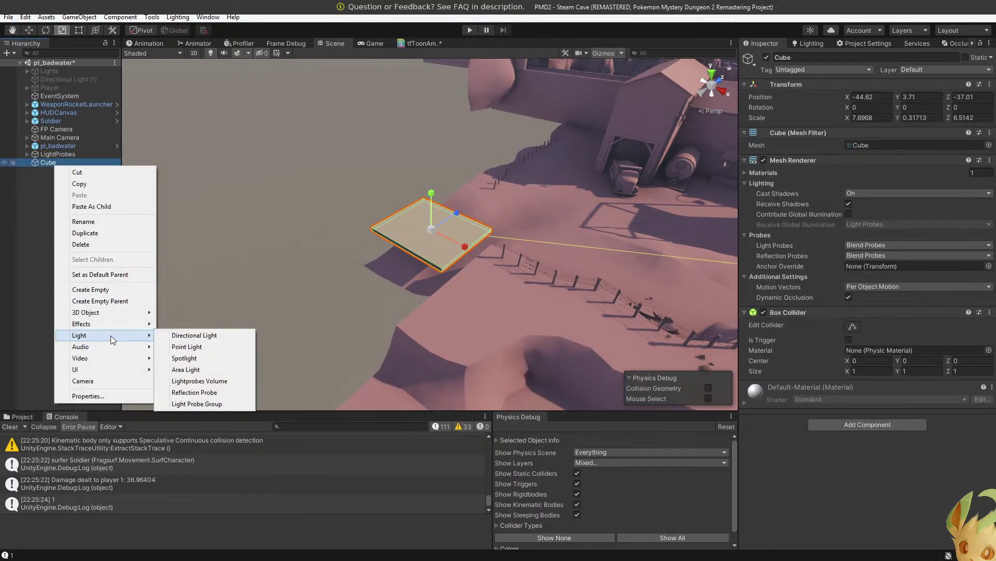
left_click(202, 381)
scroll(456, 225, "down", 5)
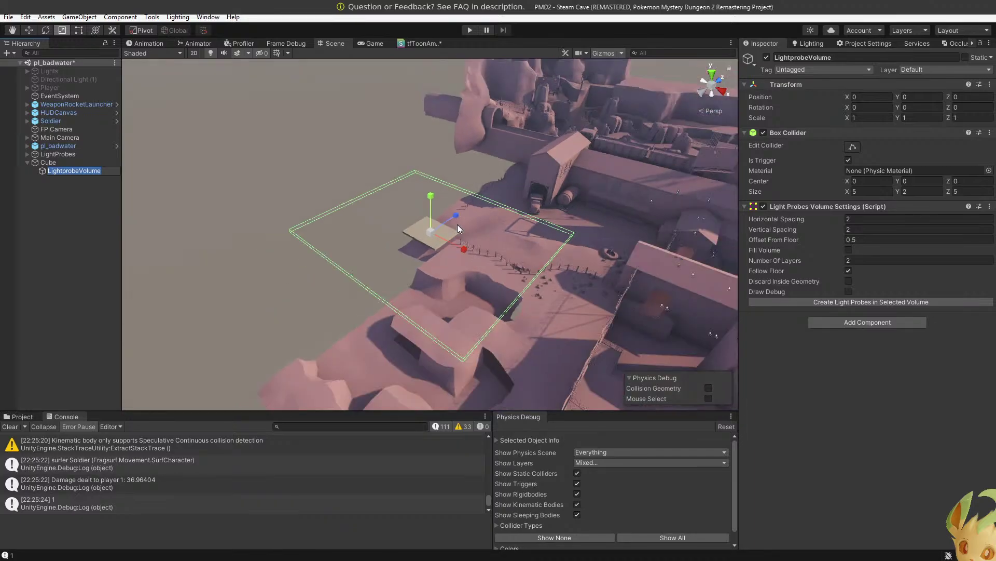
left_click_drag(463, 248, 441, 242)
key("w")
right_click_drag(442, 242, 481, 172)
key("w")
left_click_drag(420, 121, 418, 62)
key("e")
key("r")
left_click_drag(409, 511, 408, 456)
right_click_drag(461, 317, 366, 332)
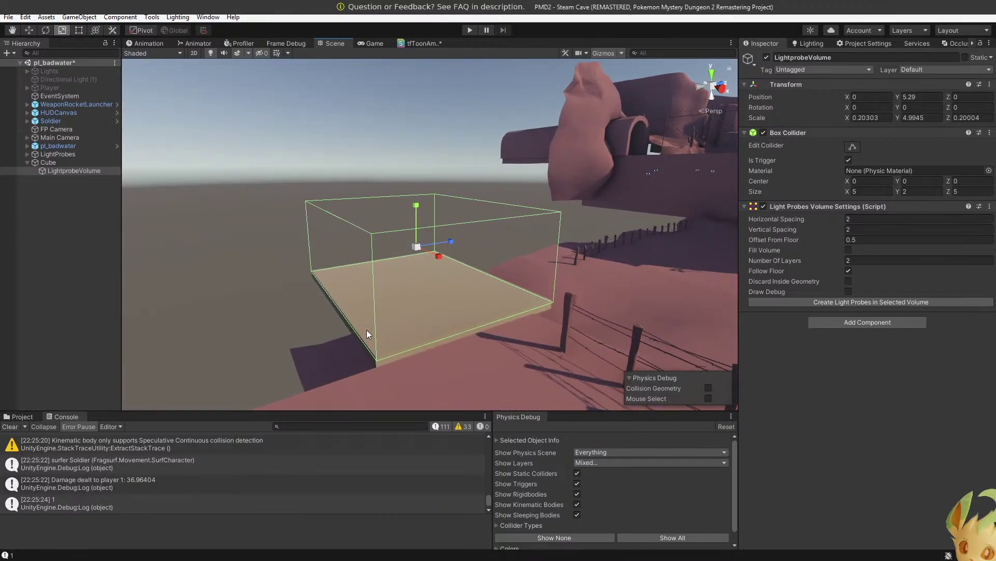
Try creating light probes in the volume with Follow Floor on and off, leaving it on, and remove the resulting Light Probe Group component.
left_click(852, 303)
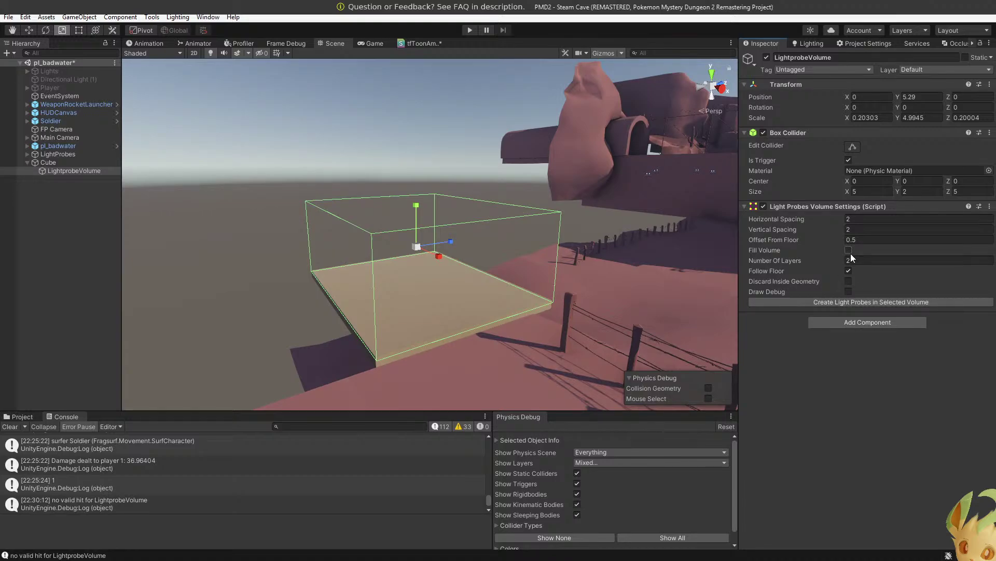
left_click(848, 270)
left_click(850, 302)
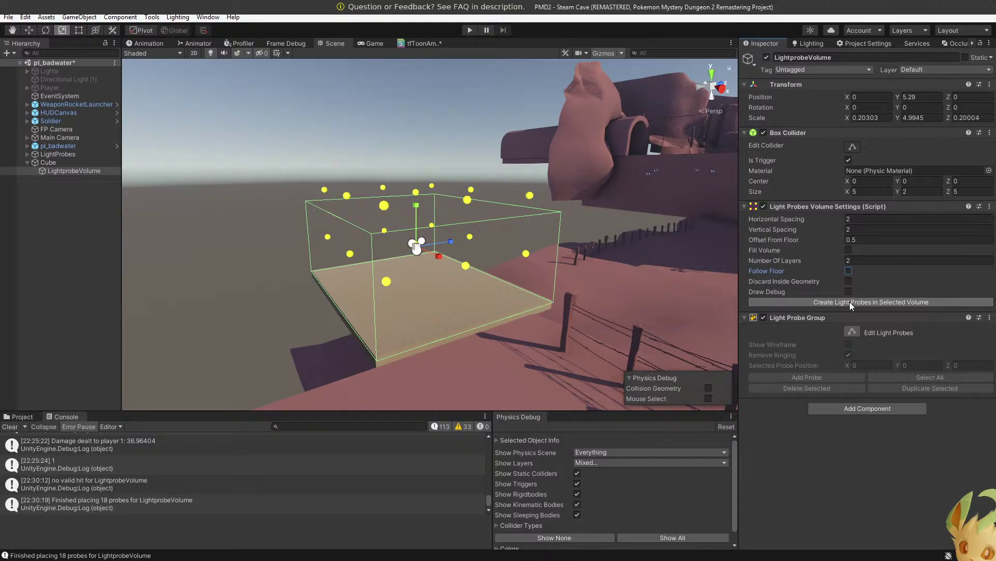
left_click(853, 303)
left_click(989, 318)
left_click(951, 343)
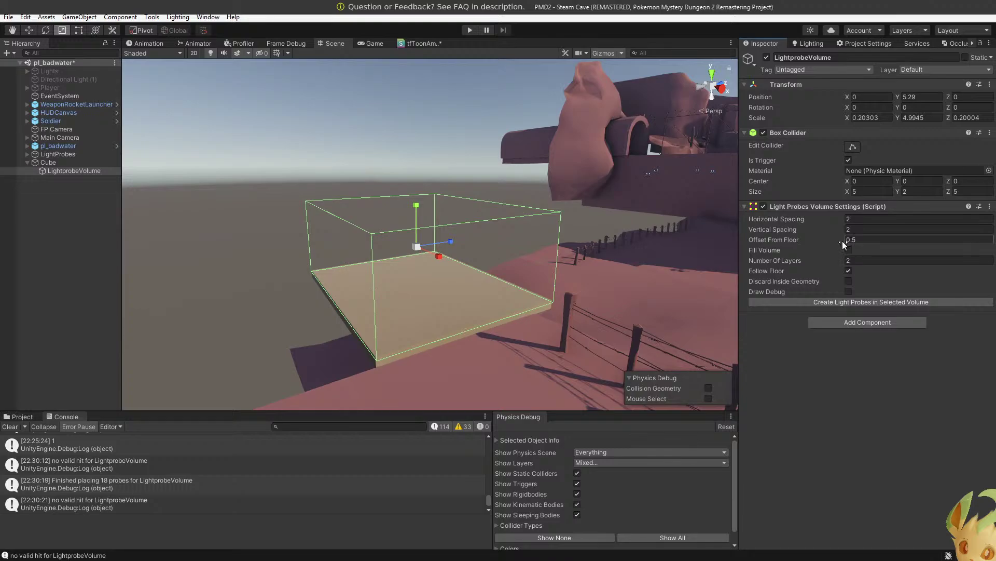
Set Offset From Floor to 0, retry creating the probes with Follow Floor off and on, and remove the Light Probe Group component.
left_click_drag(817, 240, 824, 241)
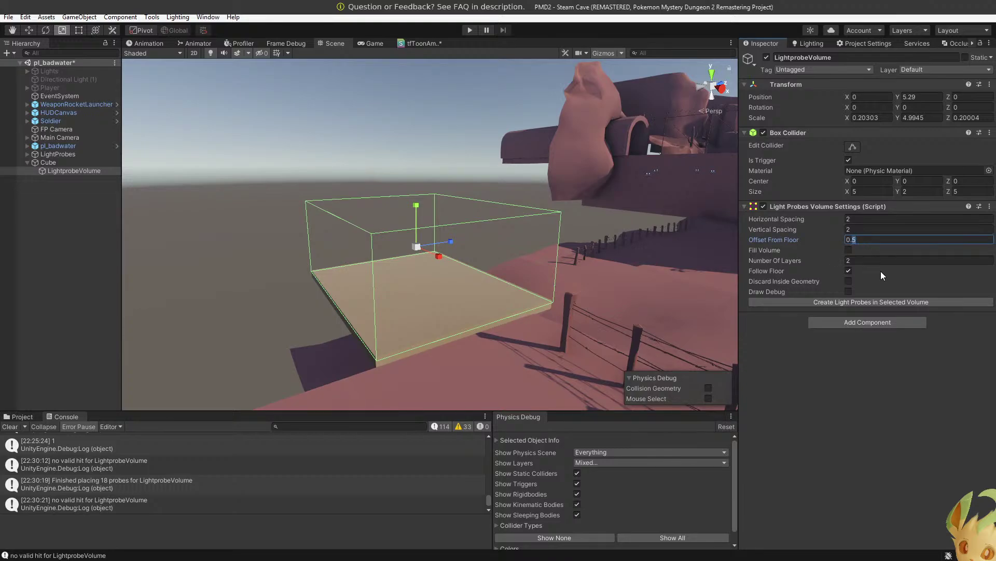
key("BackSpace")
key("BackSpace")
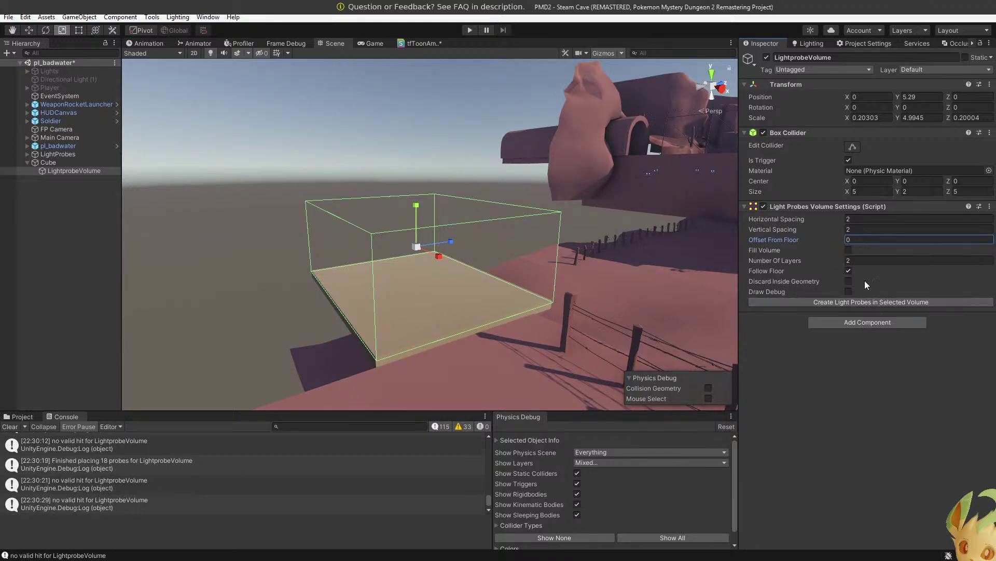
left_click(865, 303)
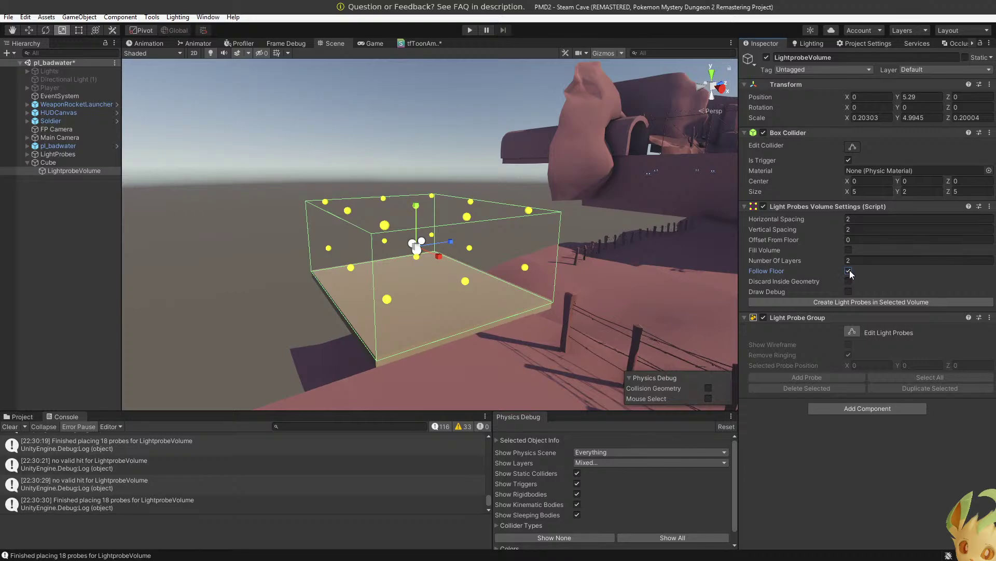
left_click(861, 302)
left_click(989, 317)
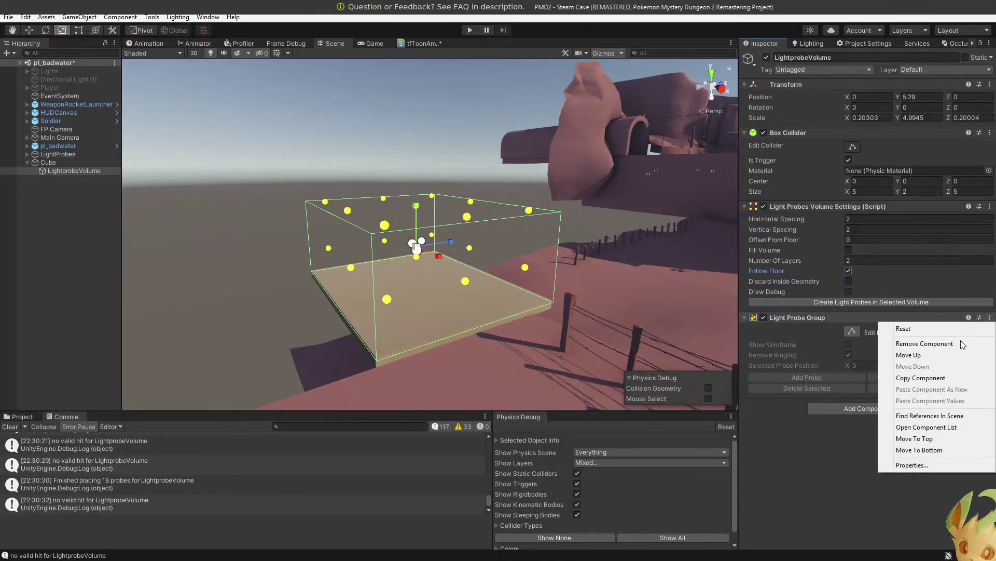
left_click(962, 344)
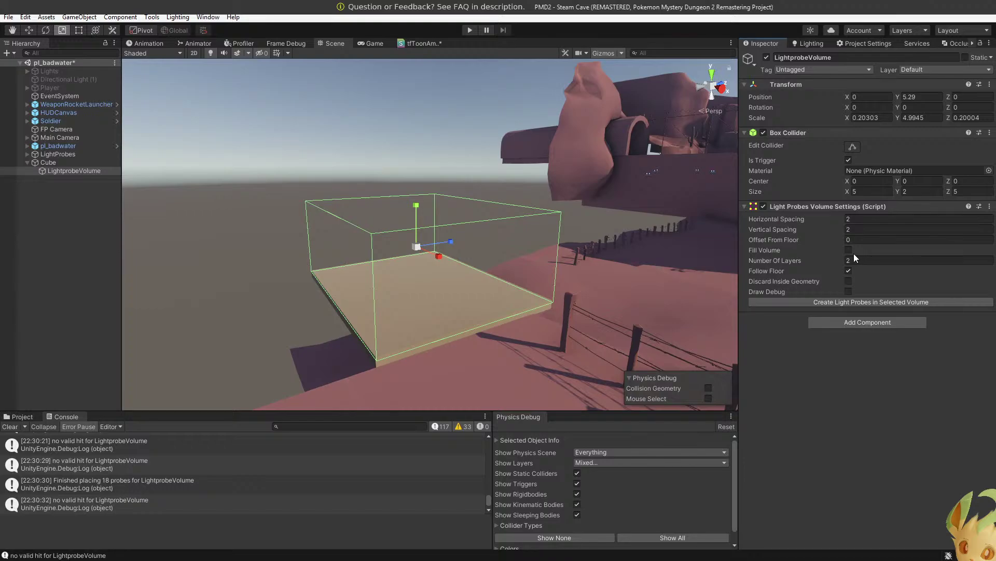
Enable Discard Inside Geometry and Draw Debug on the volume, creating its light probes again after each change.
left_click(849, 281)
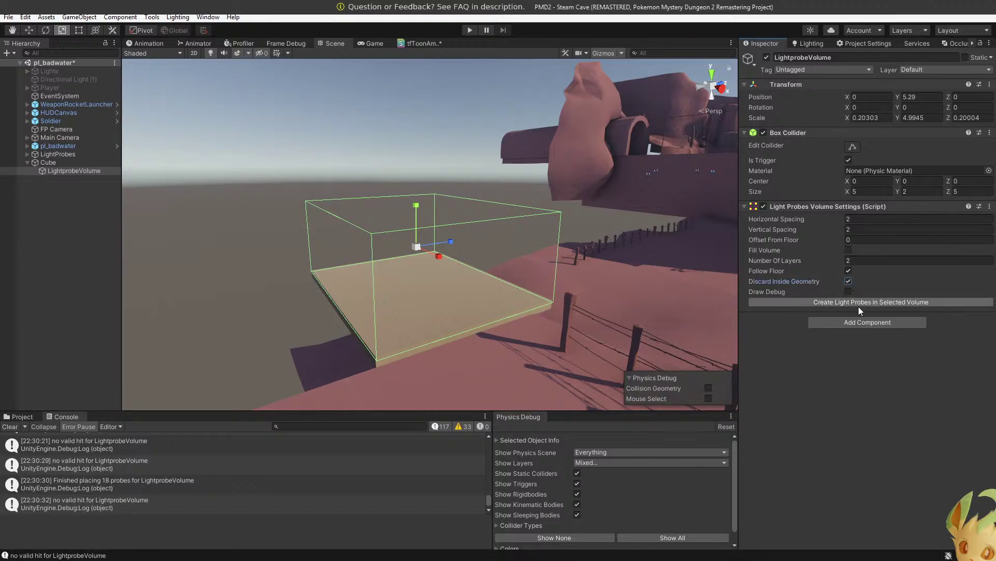
left_click(859, 305)
left_click(848, 292)
left_click(852, 302)
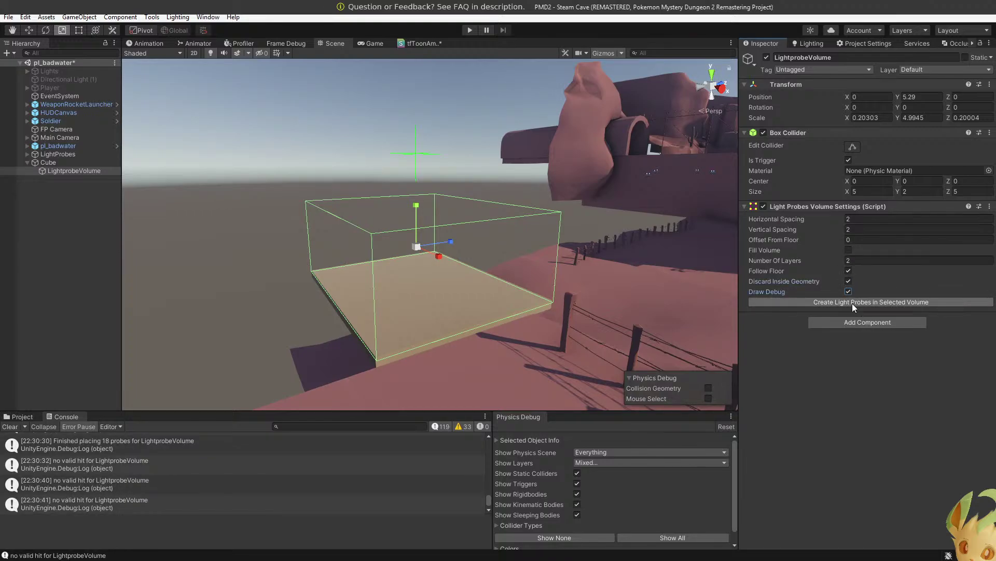
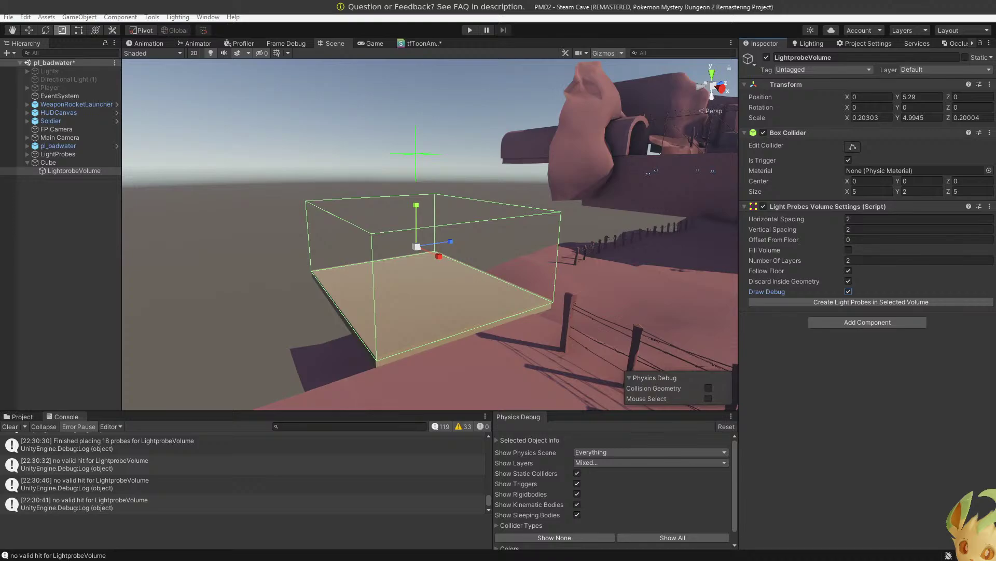
Make the cube and its children static, and try creating the volume's light probes again.
left_click(431, 327)
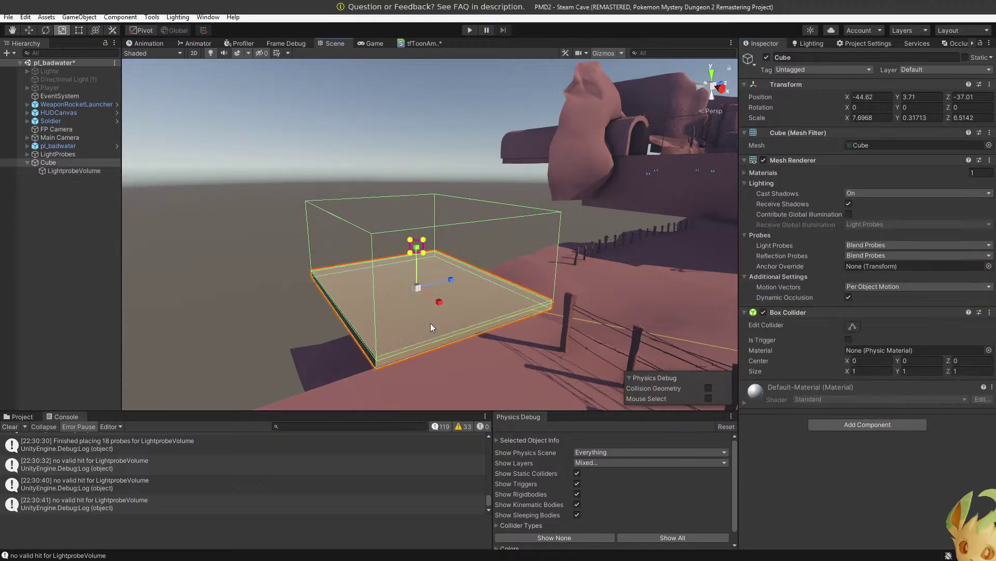
left_click(987, 57)
left_click(968, 58)
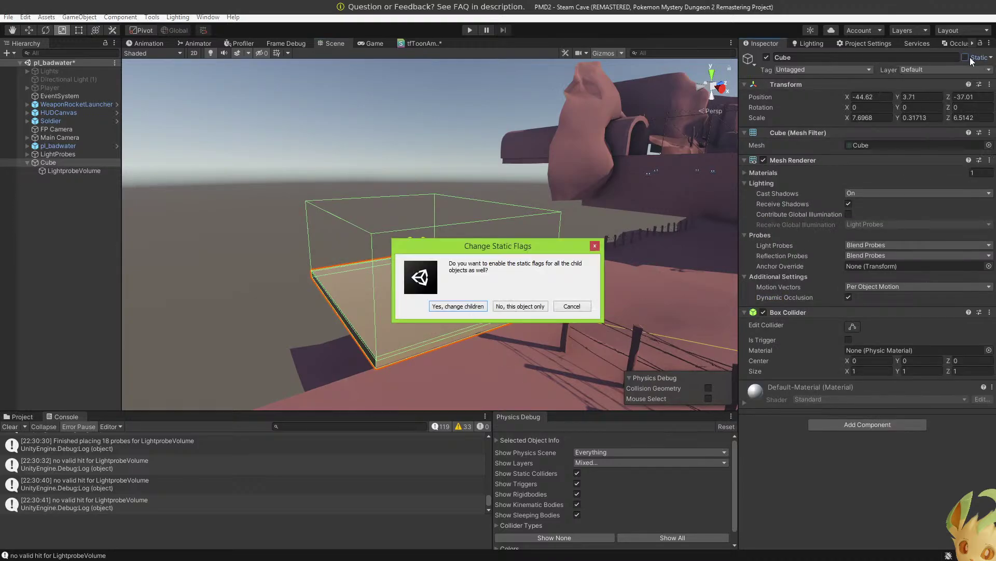
left_click(451, 307)
left_click(62, 170)
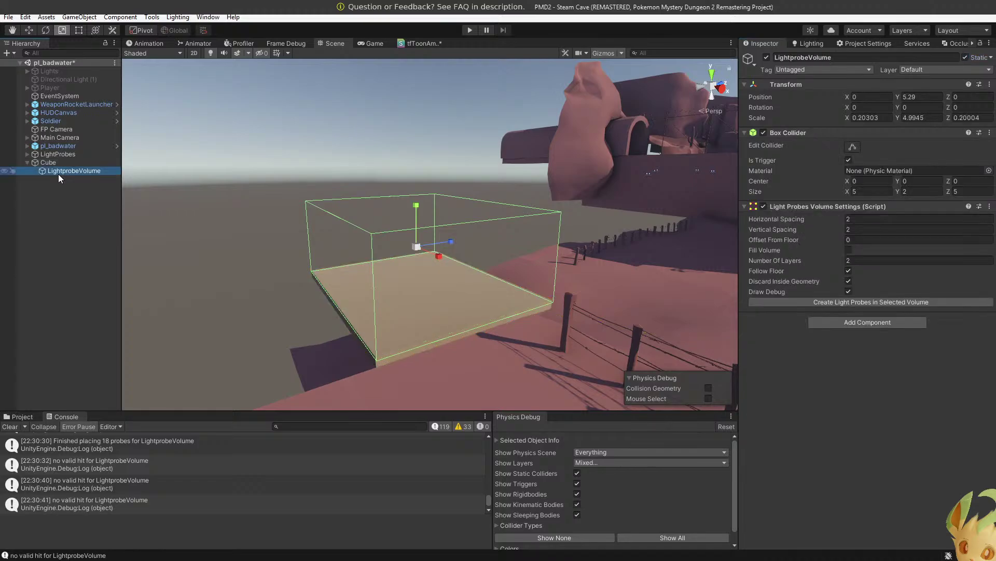
left_click(844, 300)
left_click(842, 303)
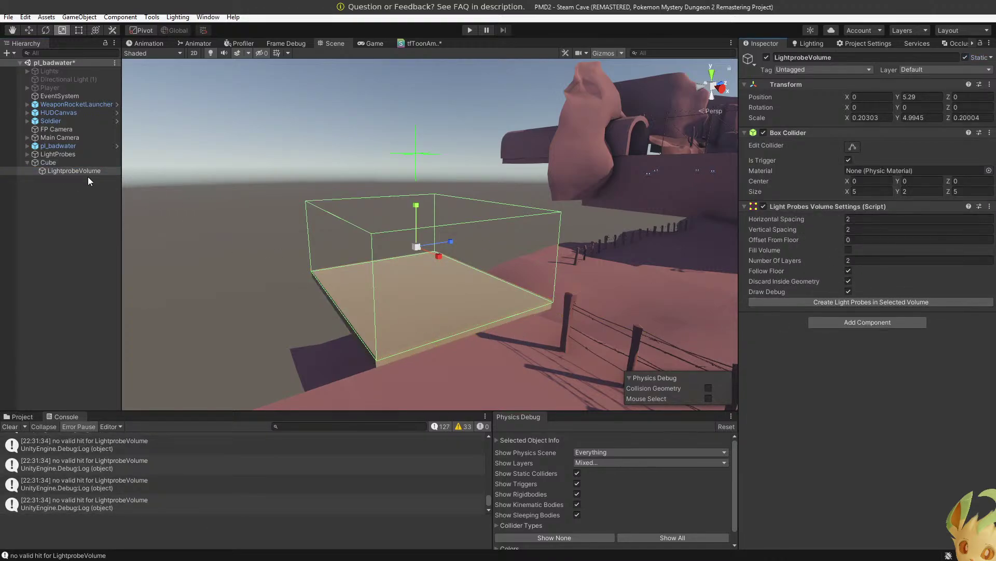
left_click(75, 163)
left_click(69, 169)
left_click(882, 300)
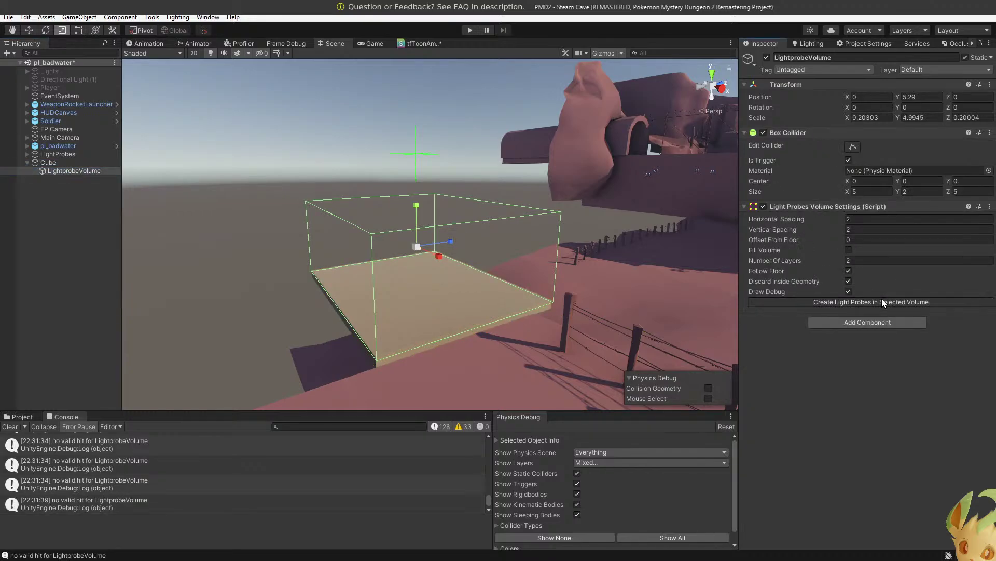
left_click(883, 299)
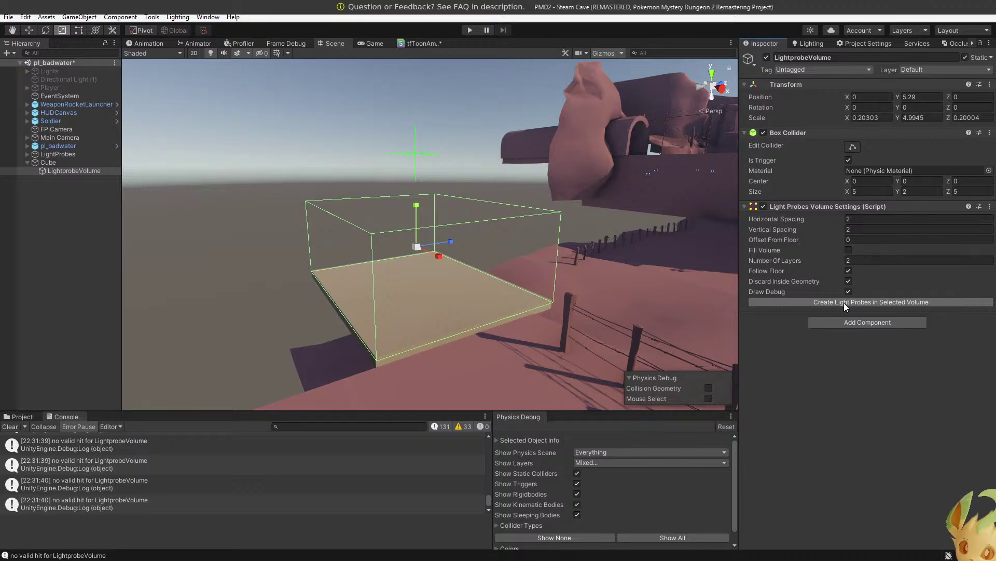
Try creating the light probes with Fill Volume enabled, and turn Fill Volume off again.
left_click(848, 250)
left_click(858, 303)
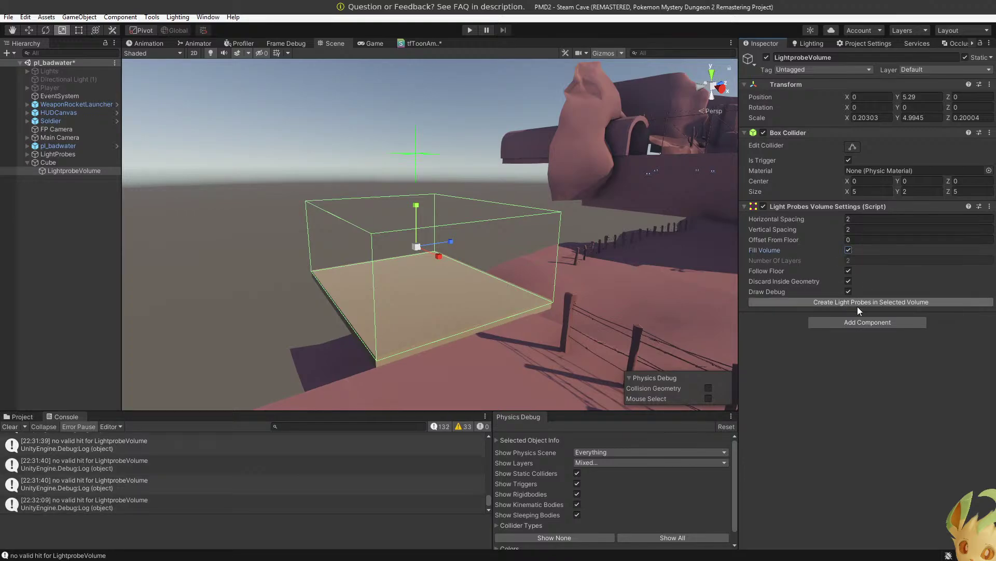
left_click(857, 305)
left_click(848, 249)
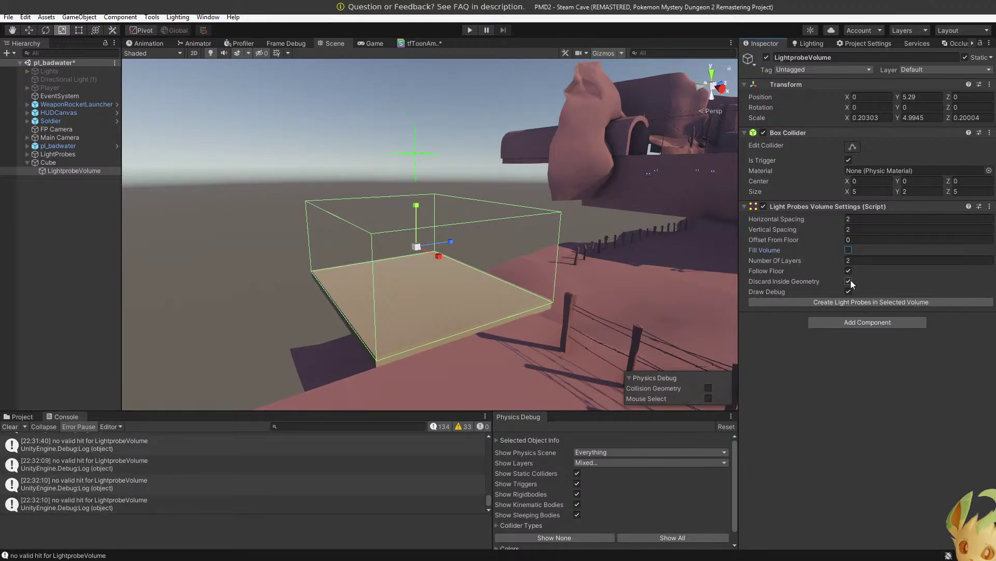
Delete the test cube together with its LightprobeVolume.
right_click_drag(416, 280, 458, 279)
key("f")
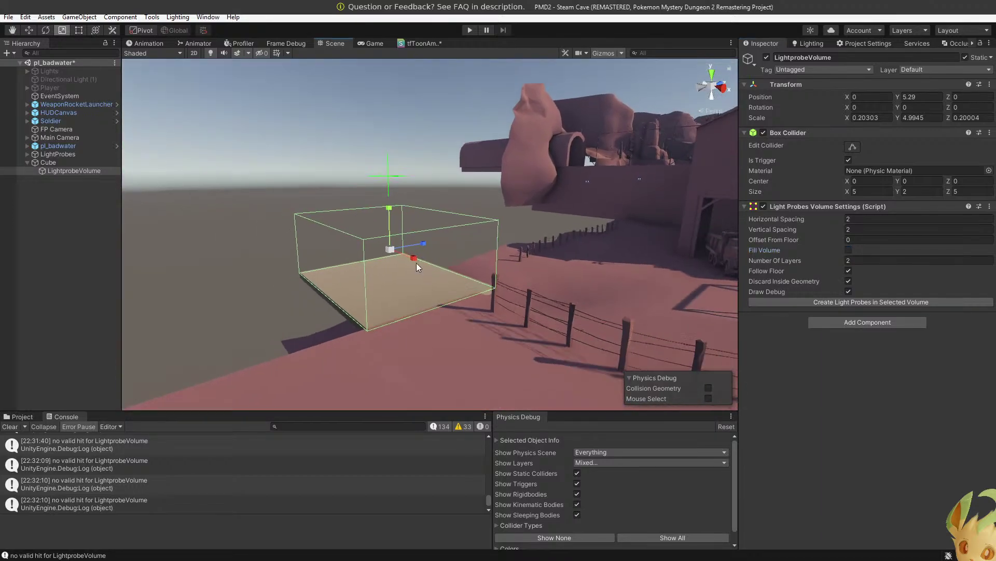
left_click(68, 163)
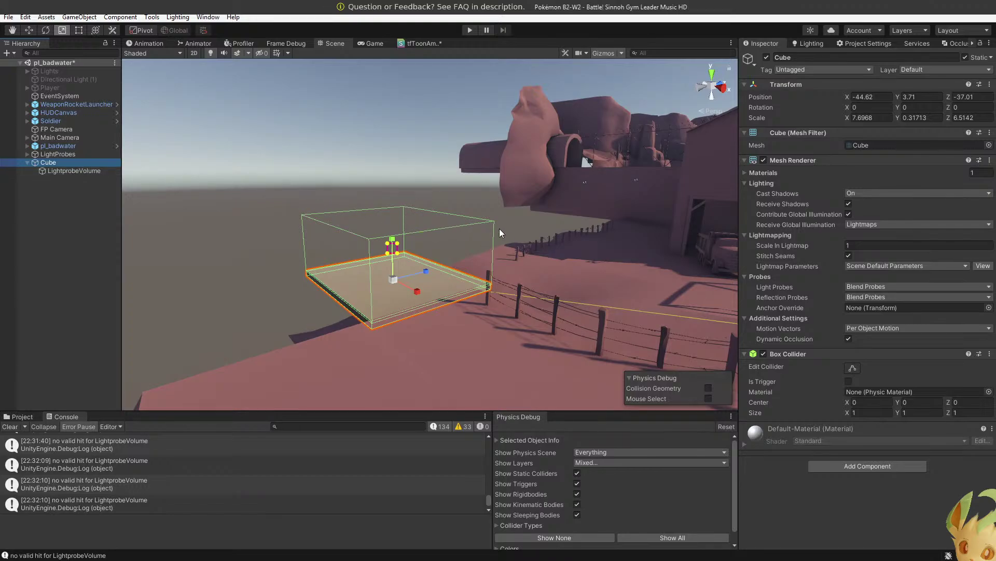
key("w")
right_click_drag(499, 228, 838, 266)
key("a")
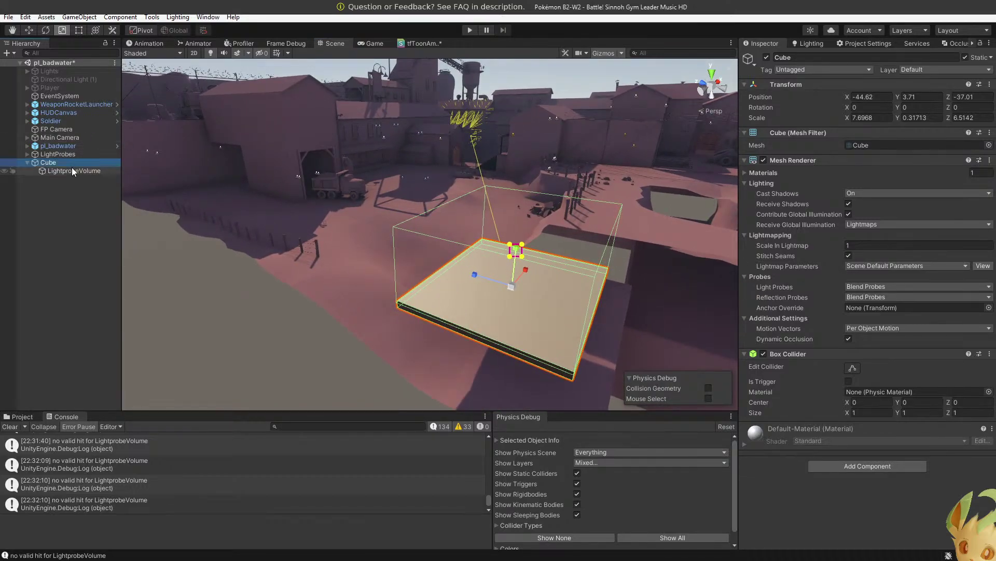
left_click(71, 170)
key("Delete")
Select the Light Probe Group under LightProbes and examine its probes around the indoor staircase.
right_click_drag(410, 246, 37, 237)
key("w")
key("w")
key("s")
left_click(27, 154)
left_click(71, 172)
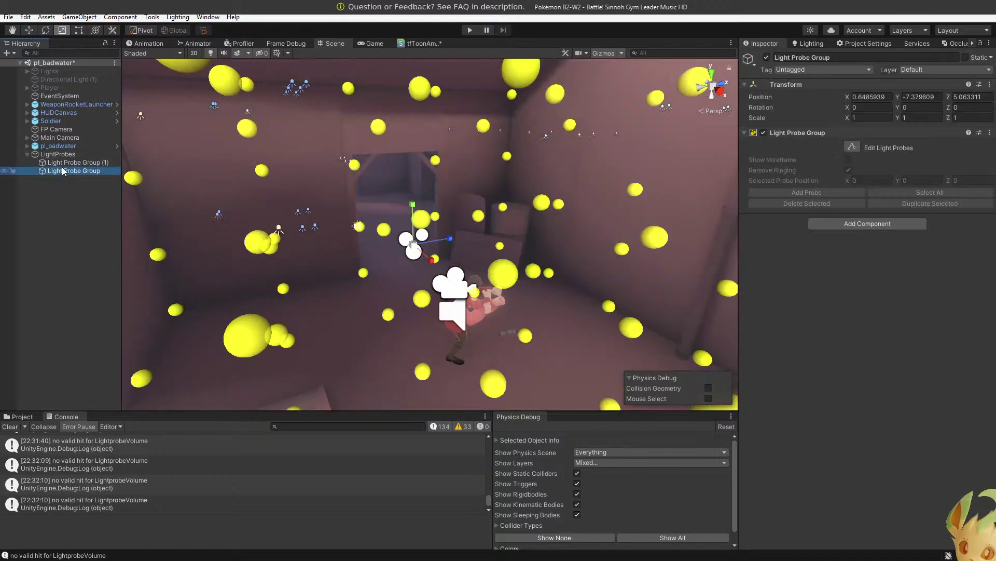
right_click_drag(413, 359, 80, 338)
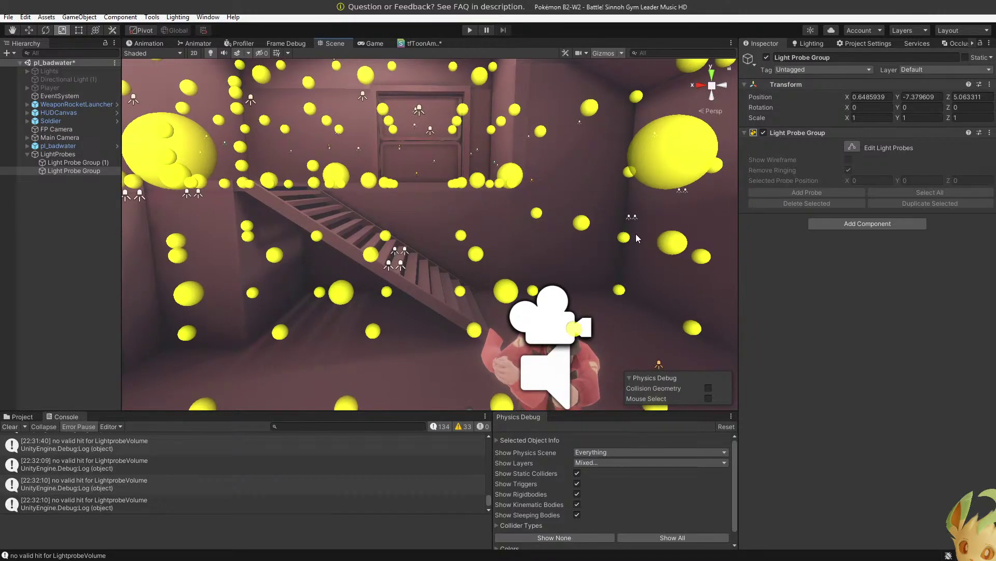
Adjust the heights of the selected probes along the staircase to follow the steps, placing the lowest ones at about Y -0.55.
scroll(615, 229, "up", 5)
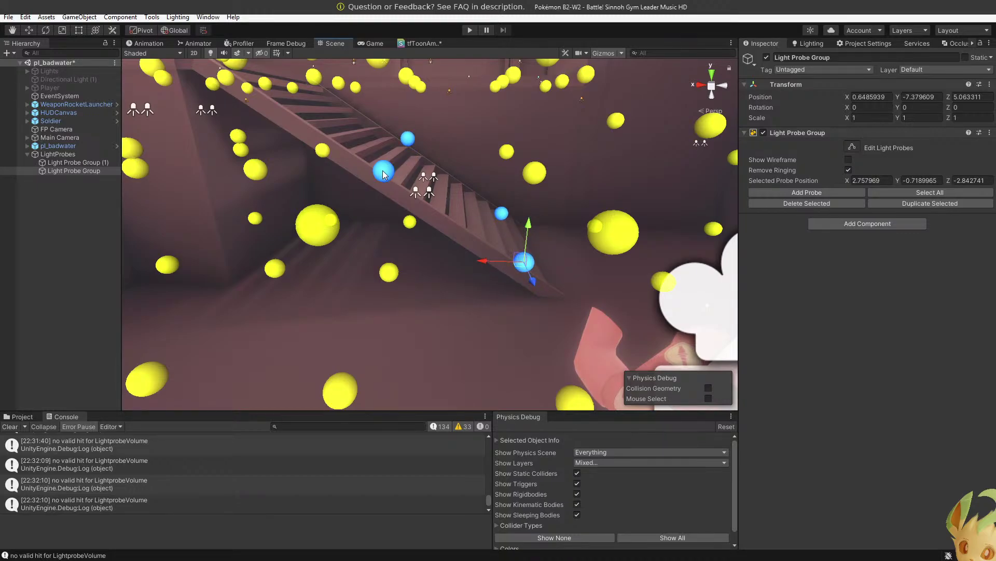
middle_click_drag(385, 172, 407, 198)
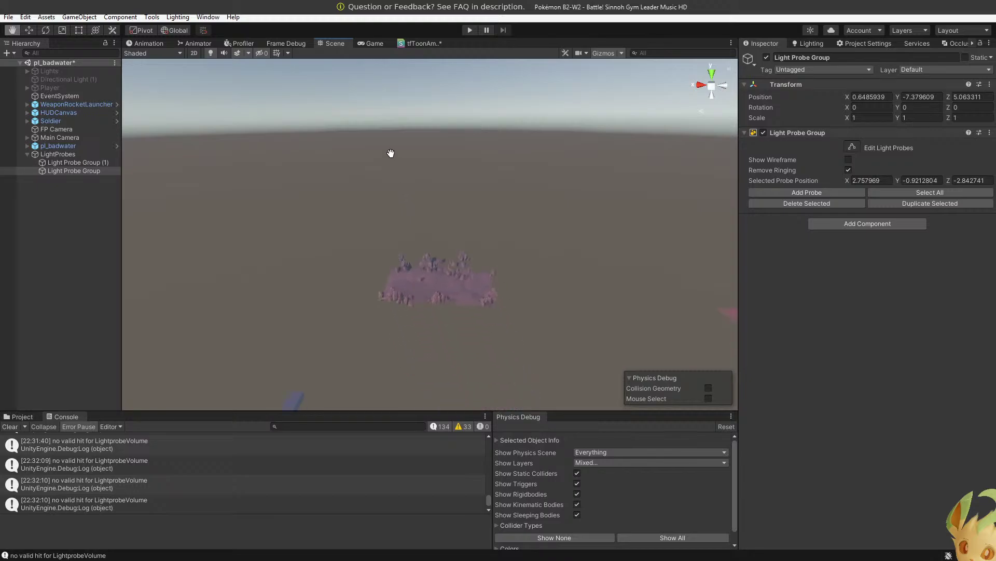
middle_click_drag(385, 139, 355, 131)
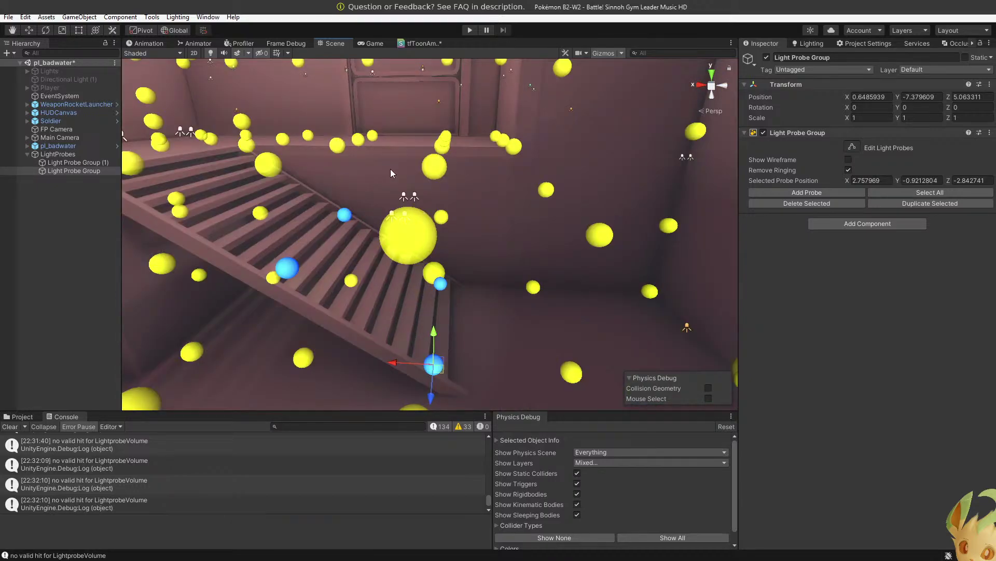
left_click_drag(391, 172, 391, 196, "alt")
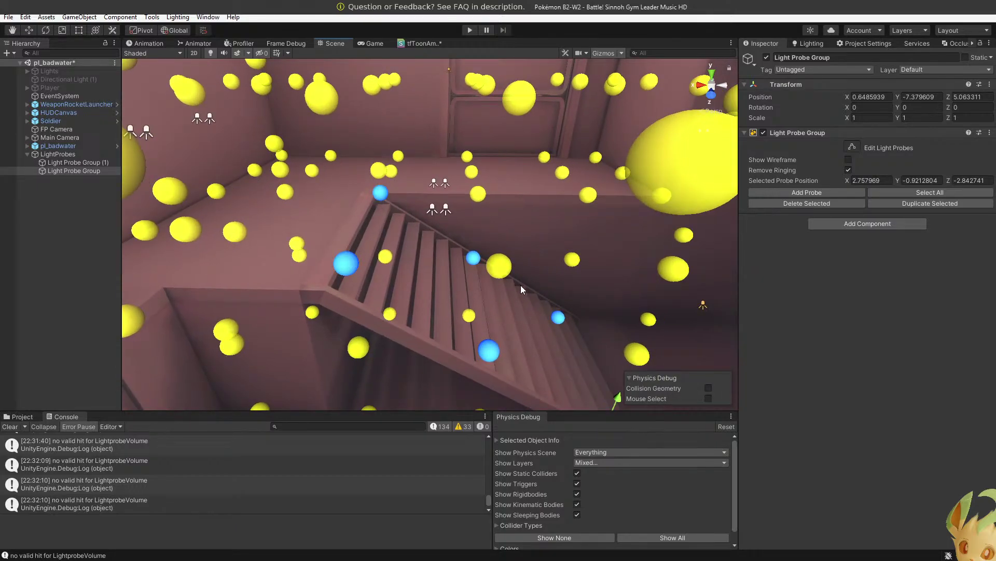
left_click_drag(521, 285, 509, 248, "alt")
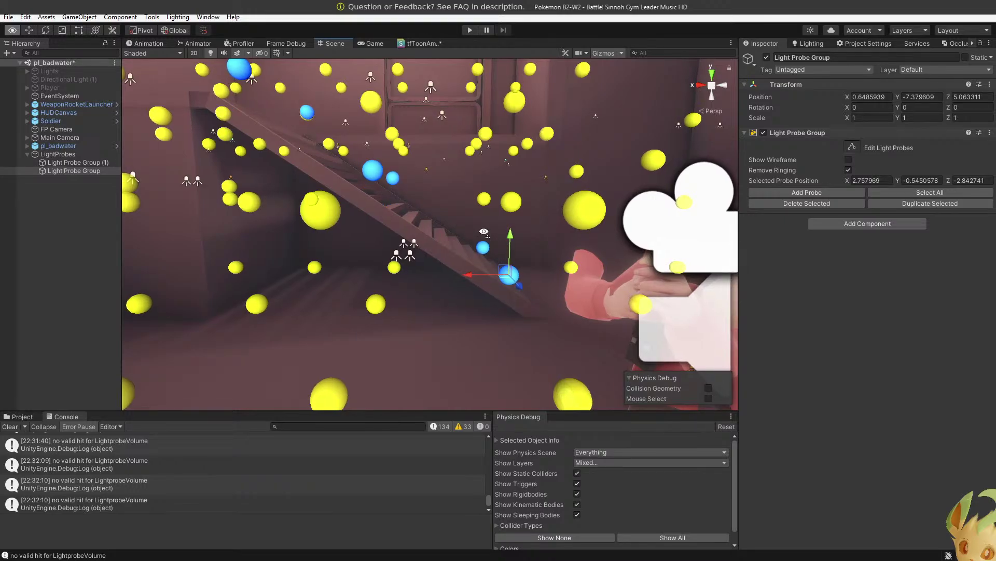
left_click_drag(484, 232, 518, 238, "alt")
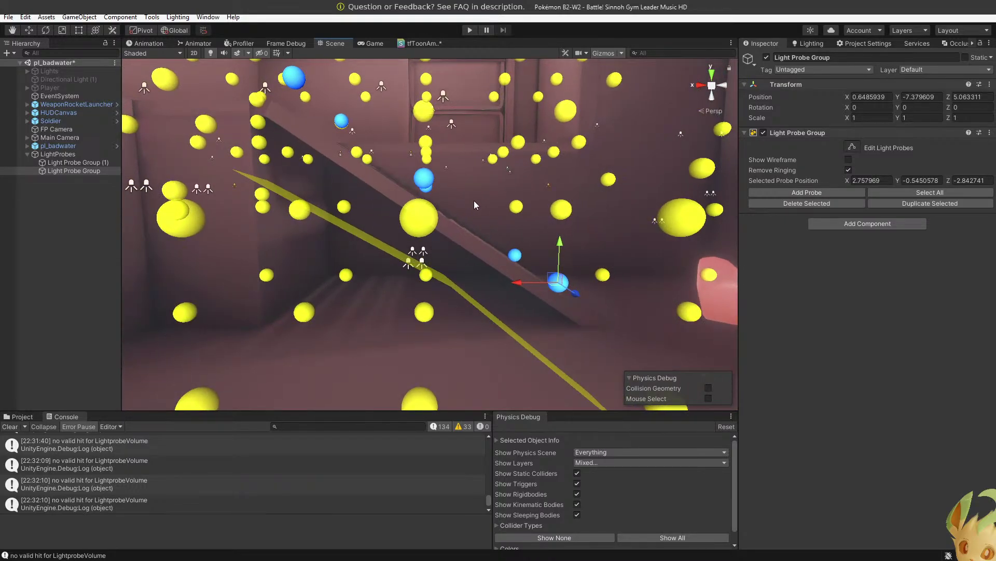
Adjust the probe pairs above the middle and upper stairs, raising the pair near the stair top to about Y 0.79.
middle_click_drag(487, 218, 485, 219)
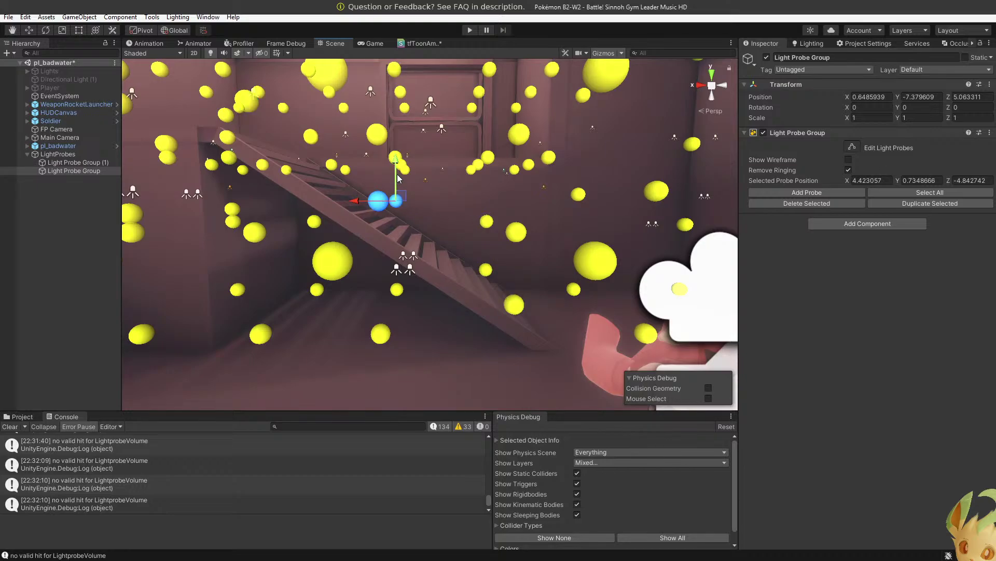
left_click_drag(398, 222, 398, 219)
middle_click_drag(399, 220, 417, 229)
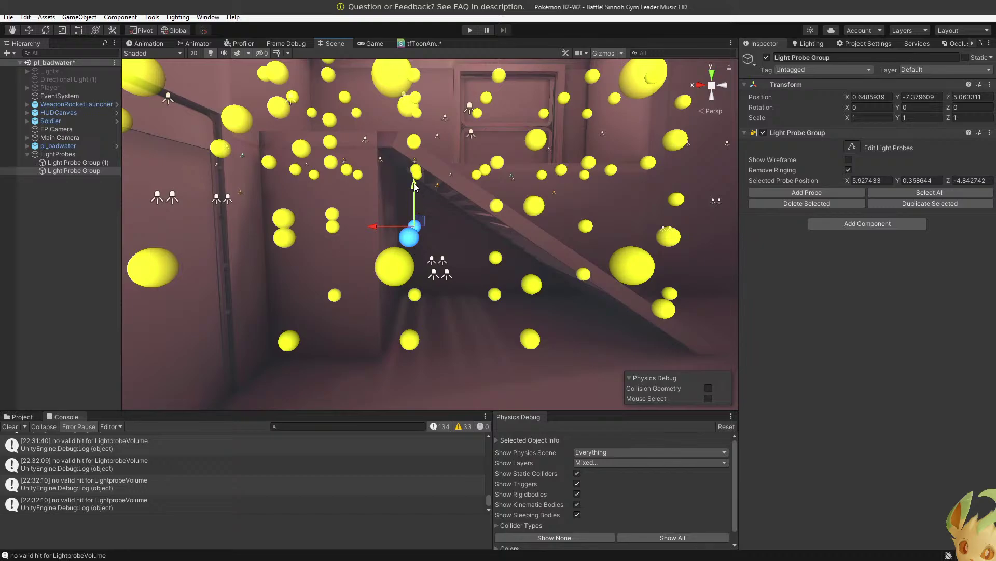
left_click_drag(415, 163, 504, 227, "alt")
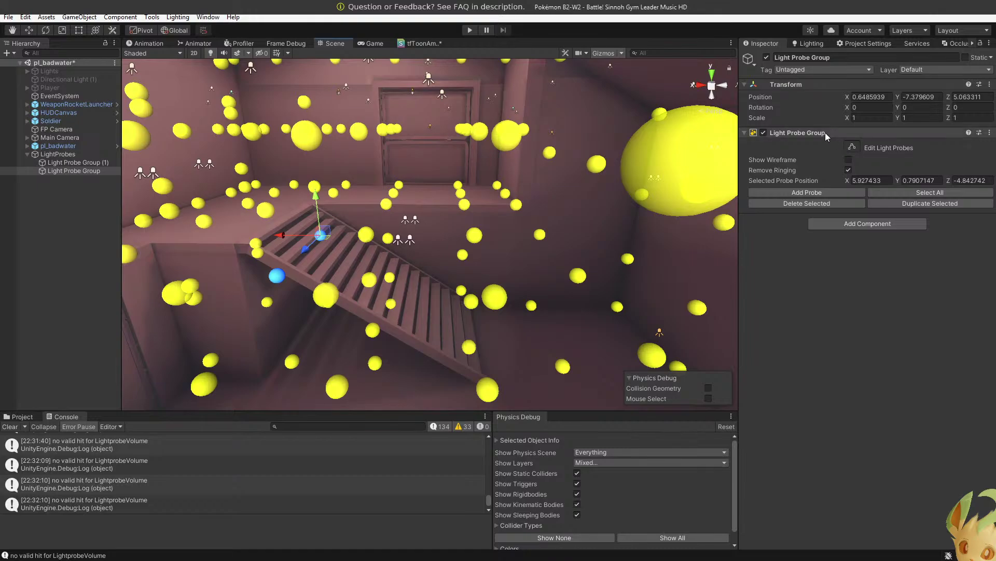
Show the probe wireframe and shift the outermost wall of probes along Z to about -6.95.
right_click_drag(666, 210, 362, 160)
left_click_drag(421, 263, 416, 279)
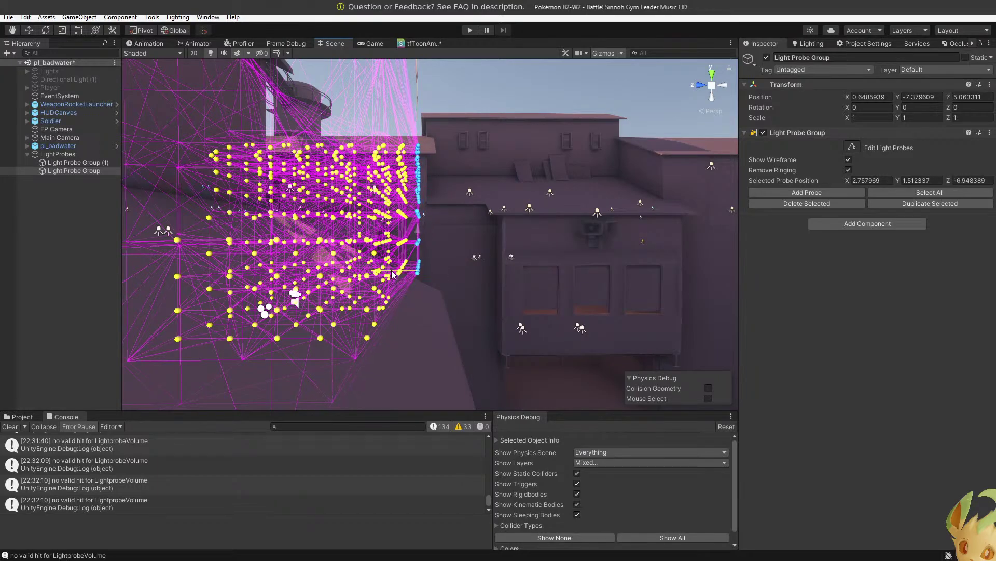
right_click_drag(392, 270, 478, 281)
key("w")
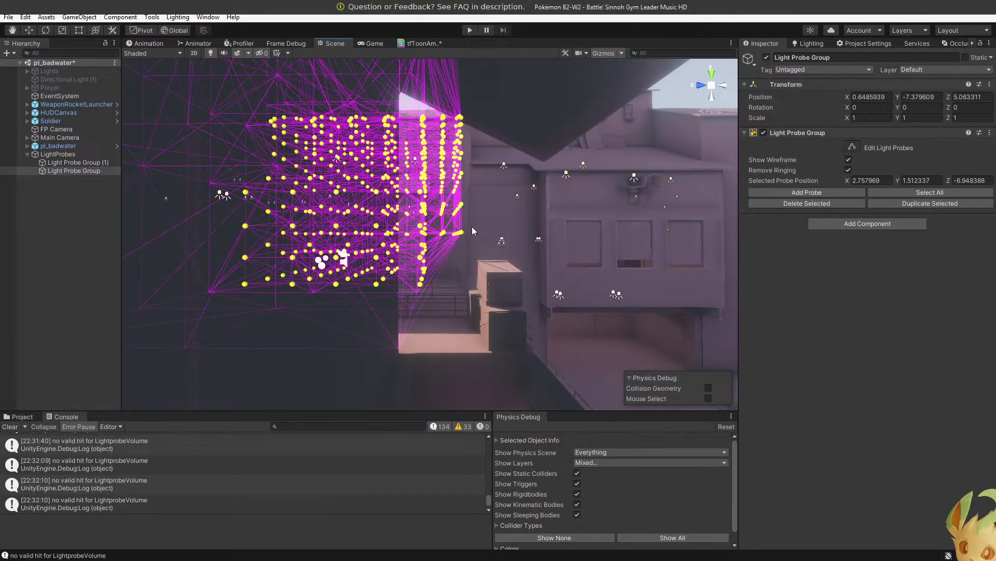
Delete the stray probe above the landing beside the stairs and raise a probe near the stair top to about Y 1.89.
key("w")
right_click_drag(264, 237, 169, 282)
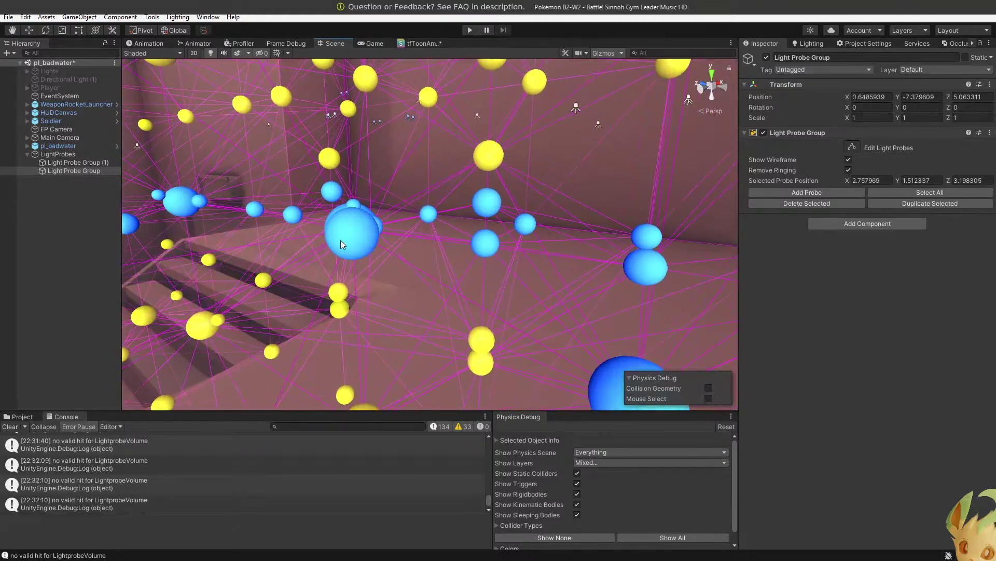
left_click(343, 241)
key("Delete")
right_click_drag(344, 240, 392, 223)
left_click(393, 223)
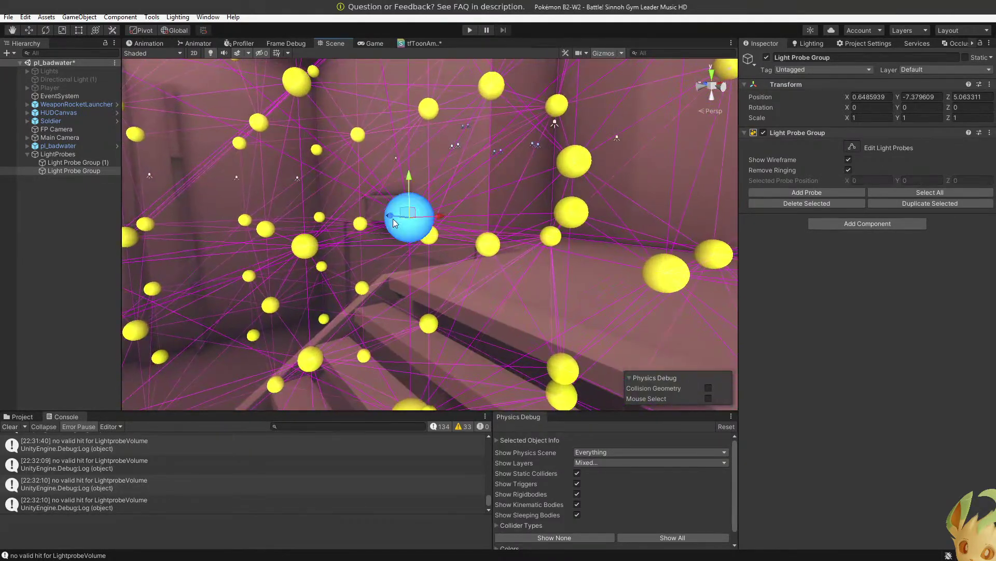
left_click_drag(403, 139, 404, 145)
right_click_drag(403, 145, 552, 238)
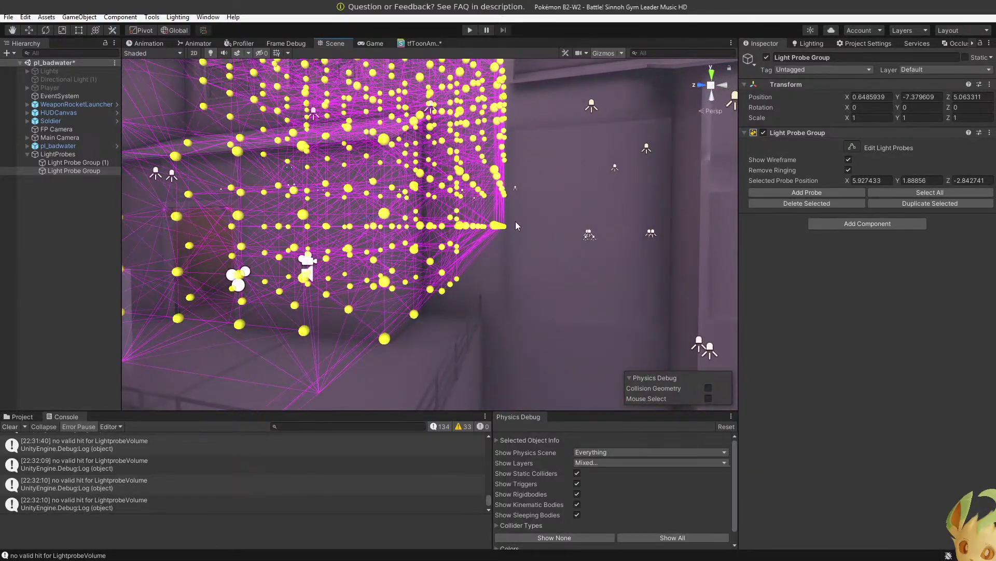
Select the horizontal layer of probes around landing level and raise it to about Y 1.78.
right_click_drag(226, 235, 425, 244)
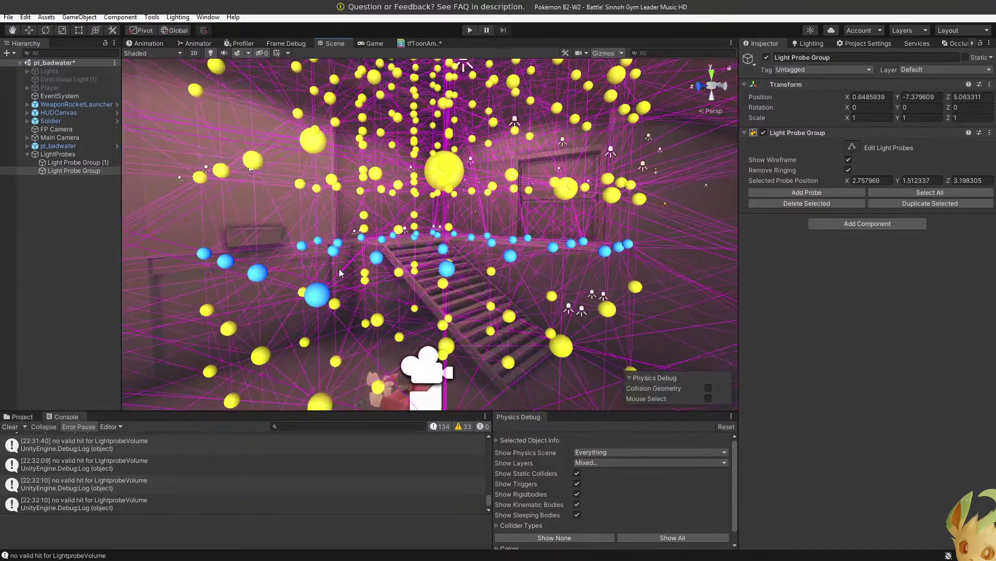
right_click_drag(339, 273, 247, 253)
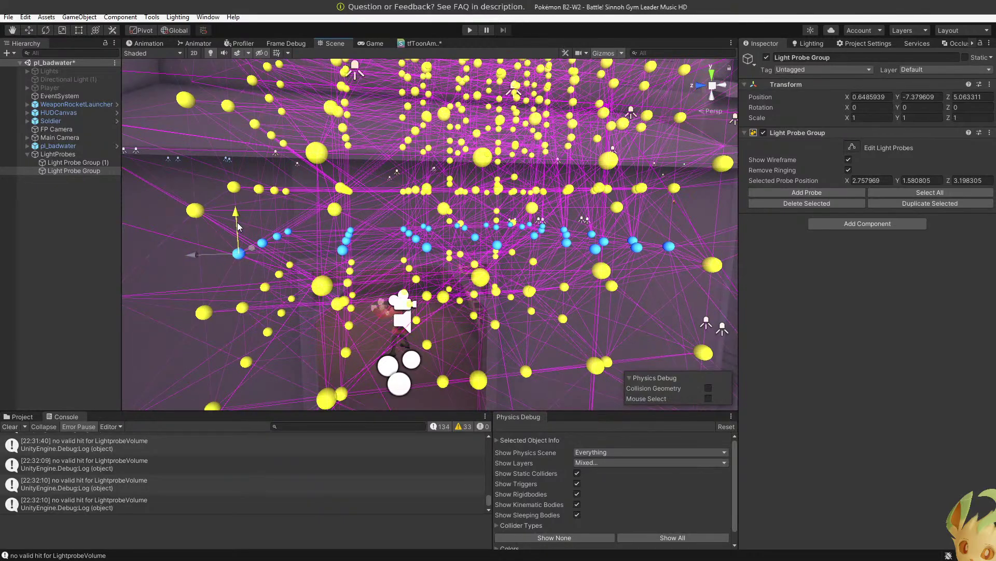
left_click_drag(237, 222, 238, 220)
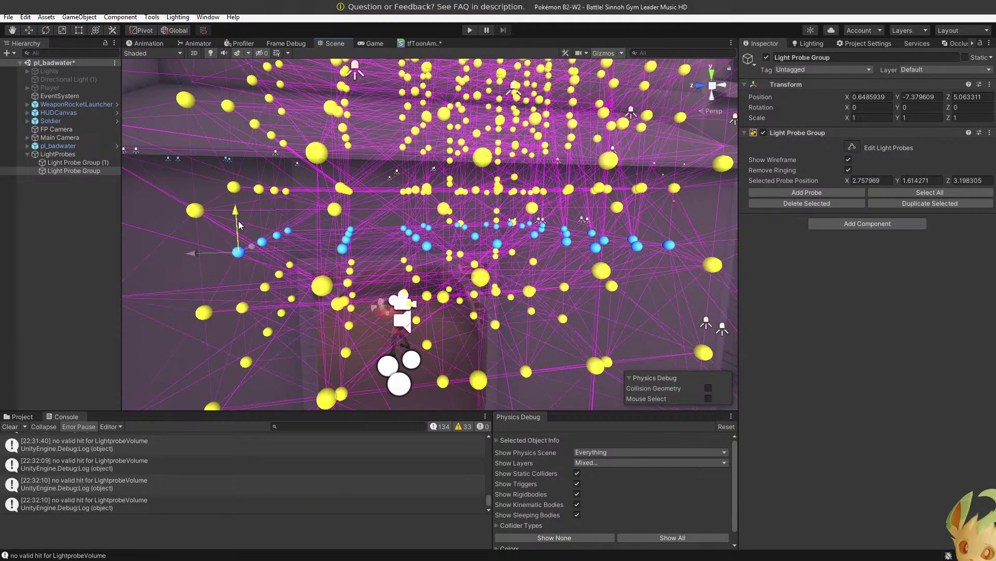
right_click_drag(498, 234, 444, 238)
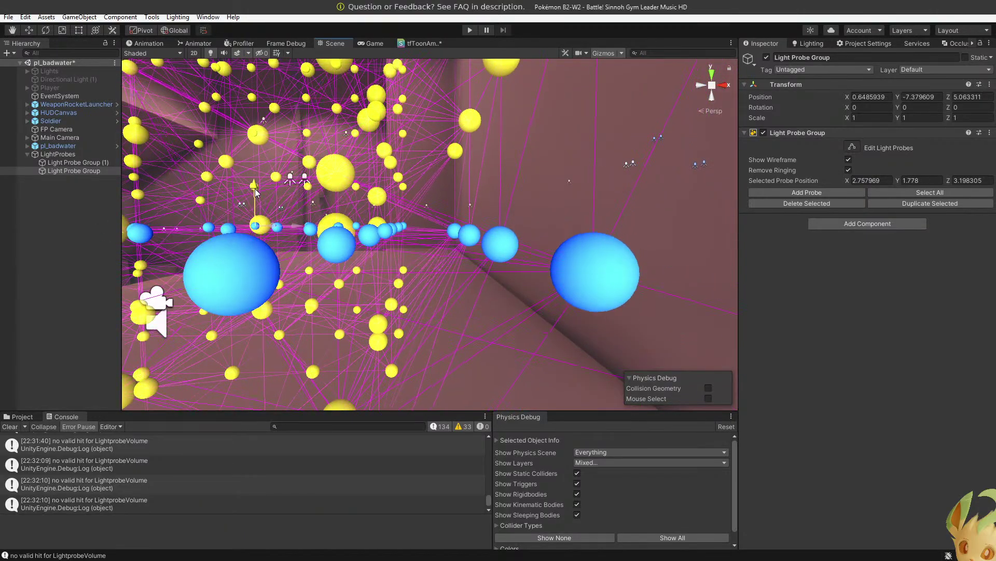
Delete the single probe at X 7.42 in the raised landing-level layer.
key("f")
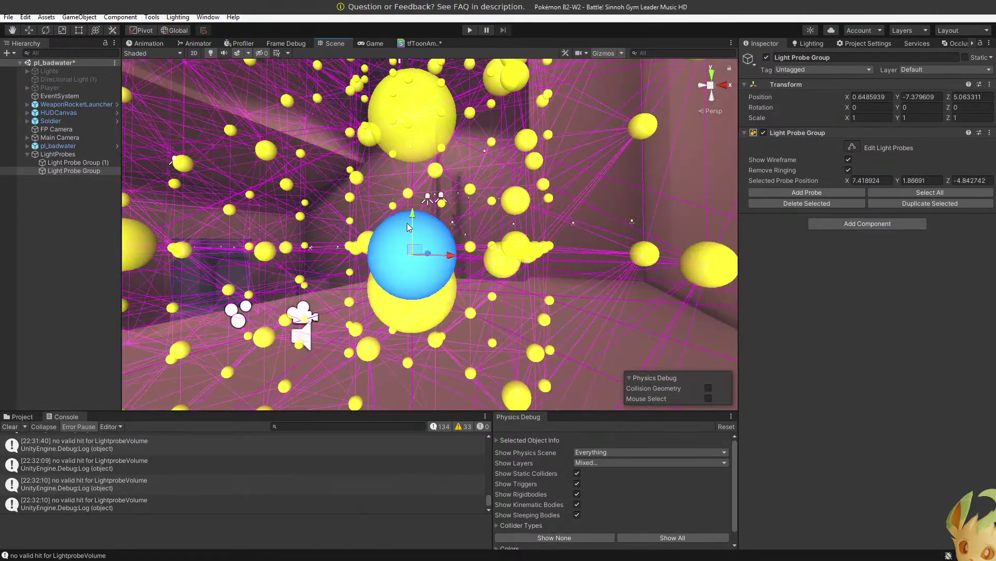
key("Delete")
right_click_drag(444, 229, 597, 132)
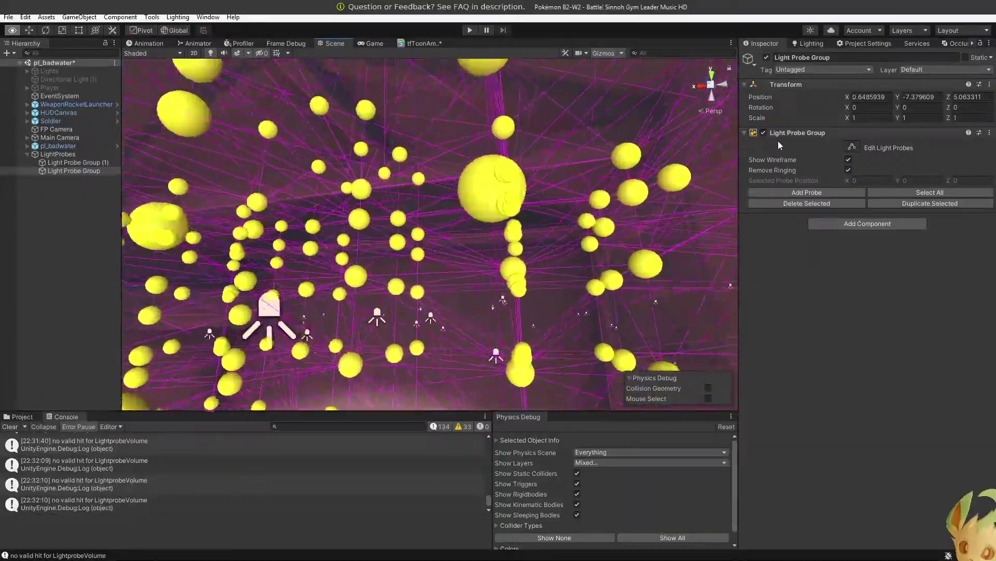
Shift the upper rows of probes nearest the sloped roof along X, placing the second row at about X 3.01.
right_click_drag(779, 142, 323, 265)
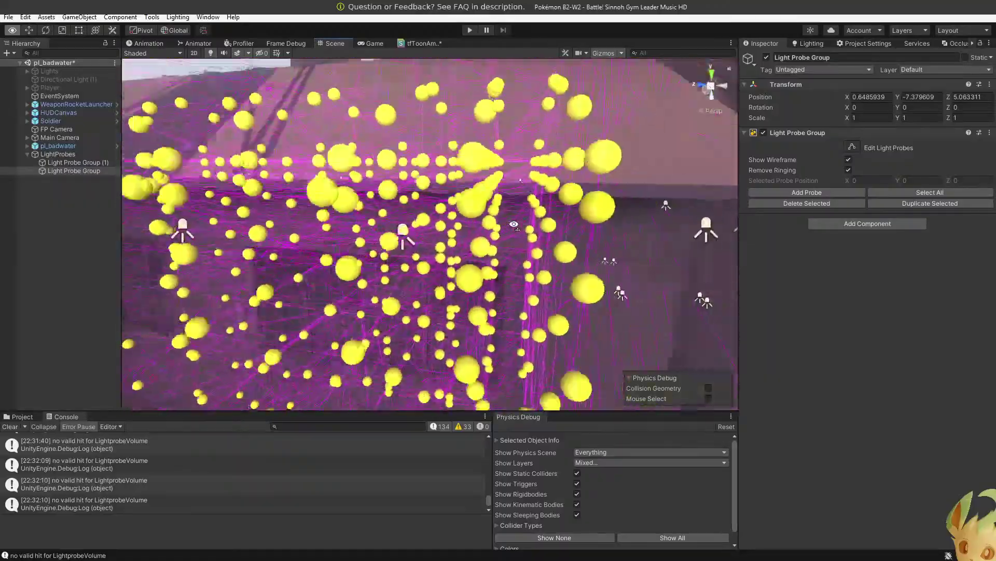
right_click_drag(514, 224, 348, 169)
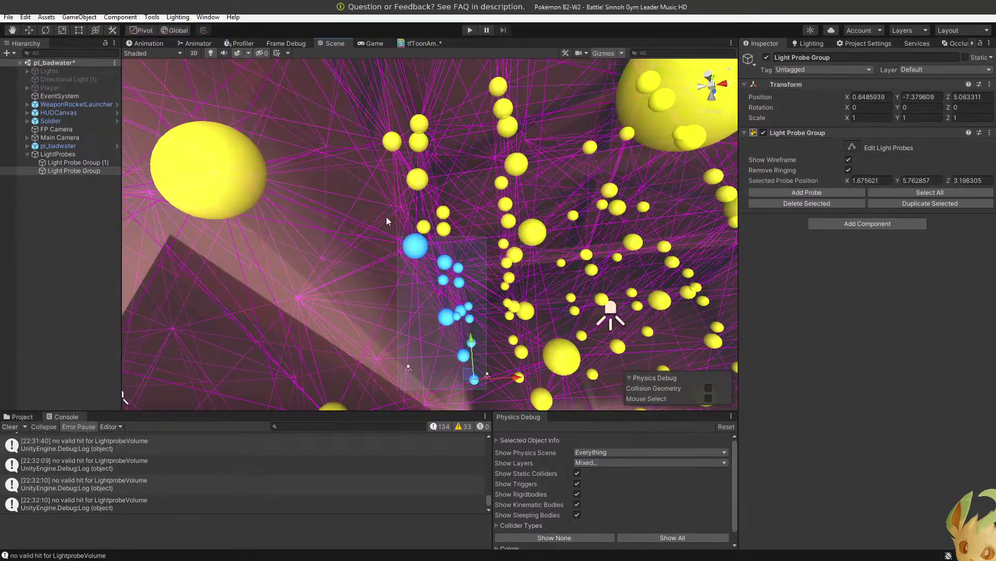
left_click_drag(386, 217, 343, 141)
right_click_drag(444, 175, 458, 252)
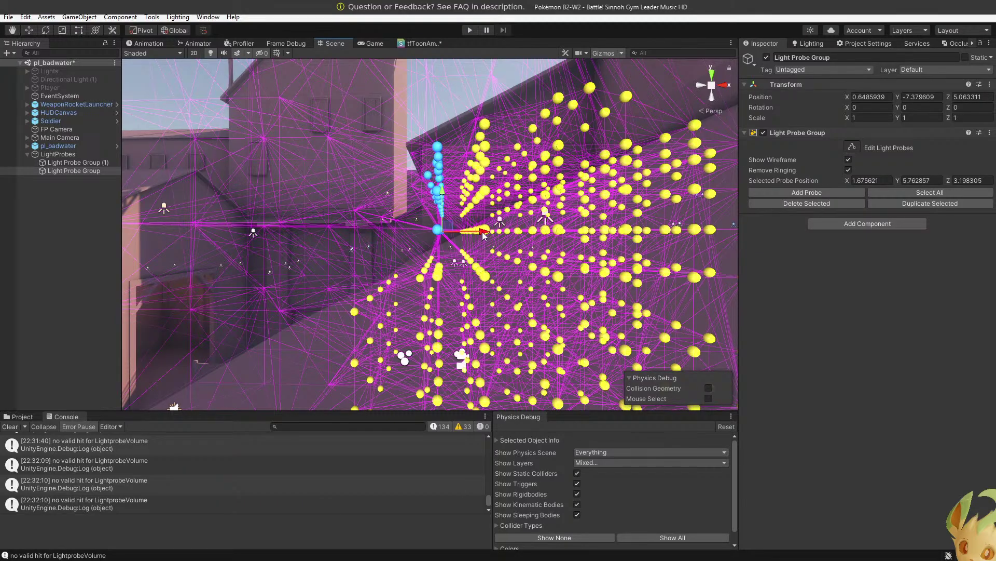
left_click_drag(483, 233, 487, 231)
right_click_drag(487, 232, 450, 254)
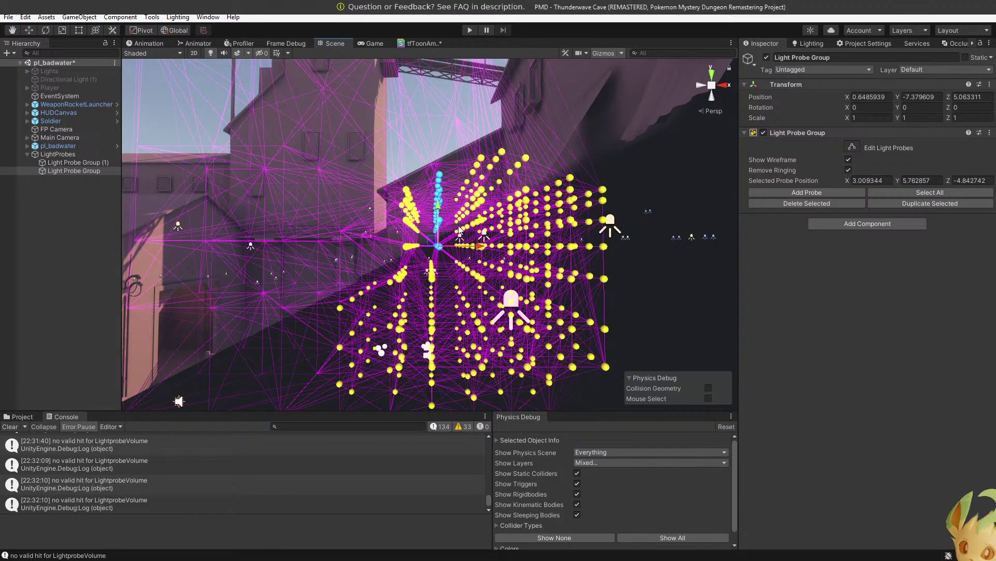
Try to scale the selected row of roof probes with the Scale tool, and return to light probe editing.
right_click_drag(460, 230, 457, 196)
key("r")
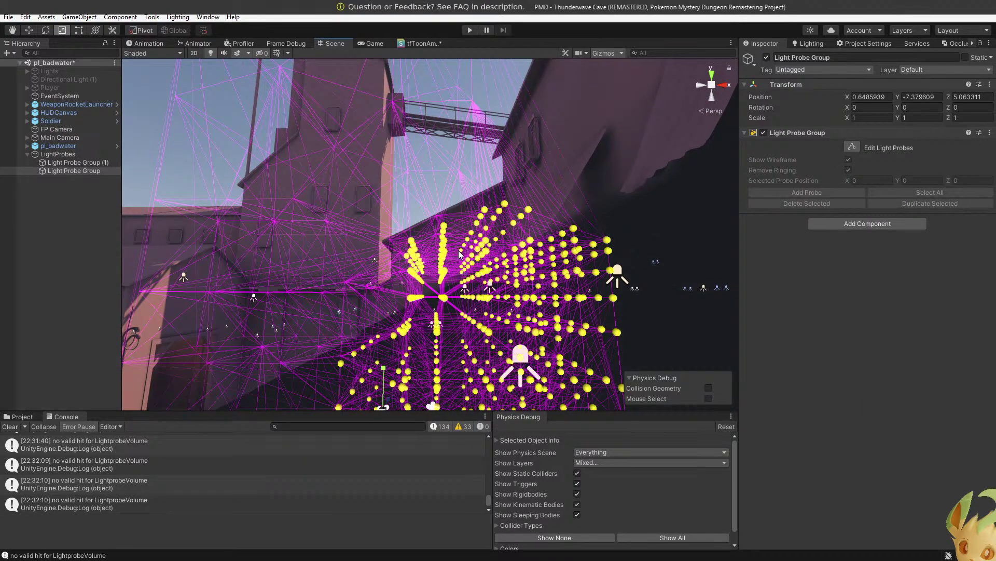
right_click_drag(454, 273, 426, 366)
key("r")
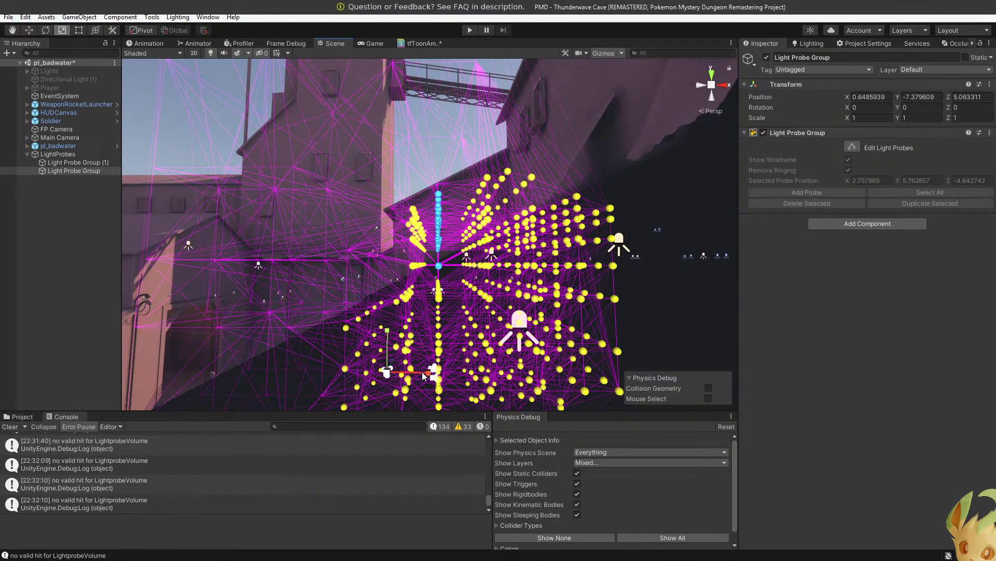
left_click_drag(422, 371, 428, 362)
key("ctrl+z")
key("q")
left_click(854, 147)
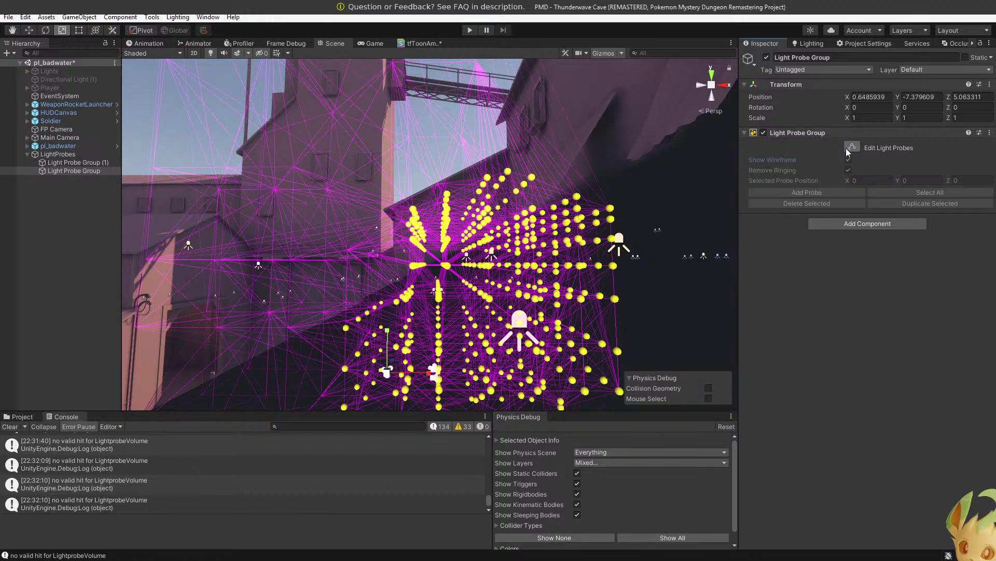
Raise two top rows of probes toward the sloped roof, the one at X 5.93 to about Y 9.49.
right_click_drag(537, 225, 524, 208)
key("w")
right_click_drag(527, 179, 480, 203)
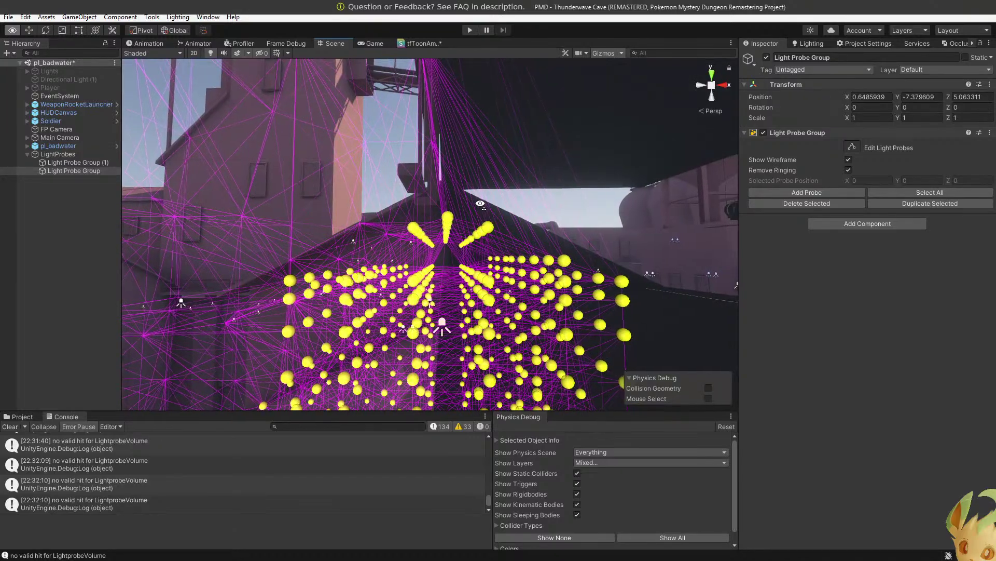
right_click_drag(499, 258, 443, 247)
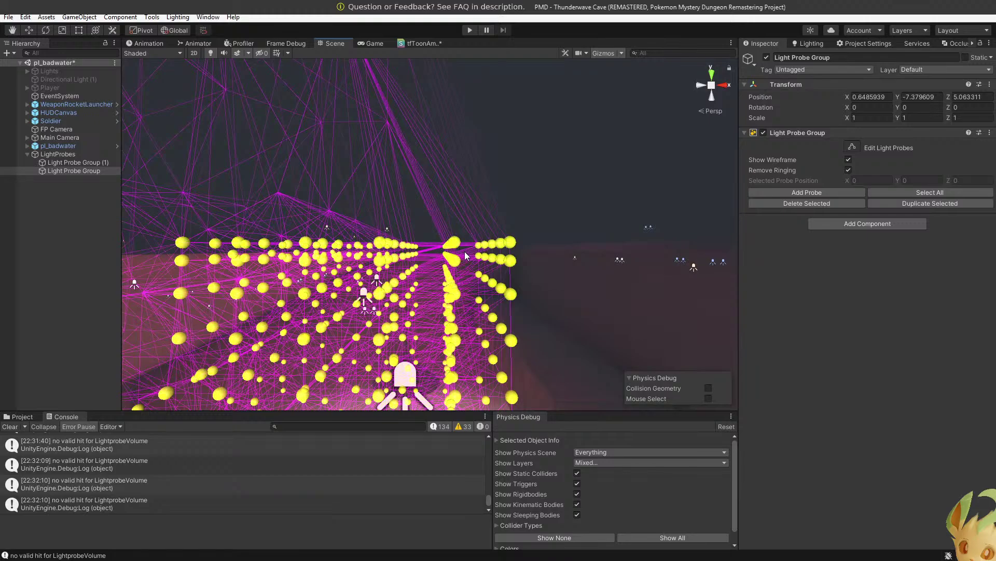
left_click_drag(444, 227, 453, 196)
right_click_drag(455, 188, 464, 249)
left_click_drag(444, 207, 450, 140)
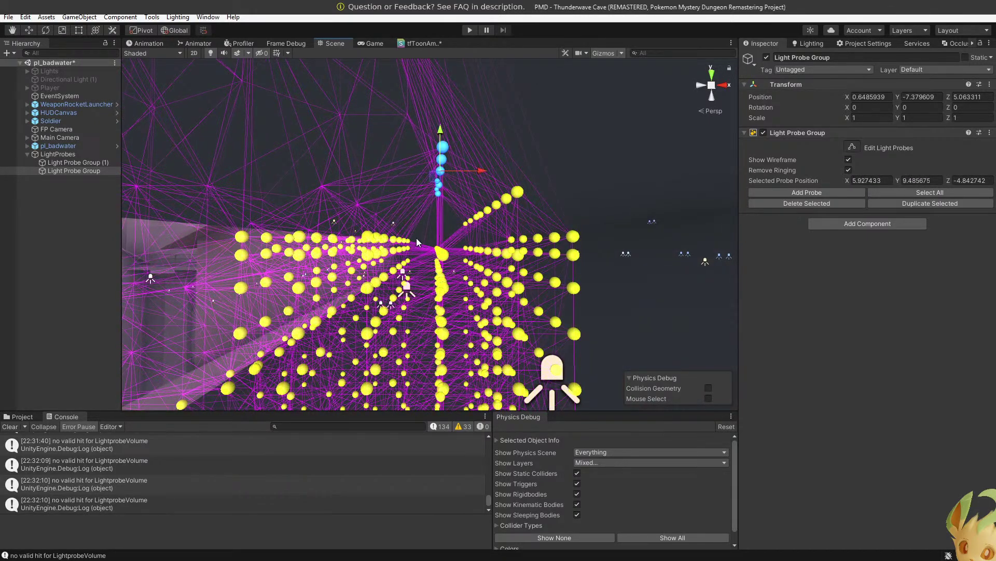
Raise the top row of probes at X 4.42 to about Y 9.2, and adjust the neighbouring row beneath the sloped roof.
right_click_drag(408, 240, 418, 239)
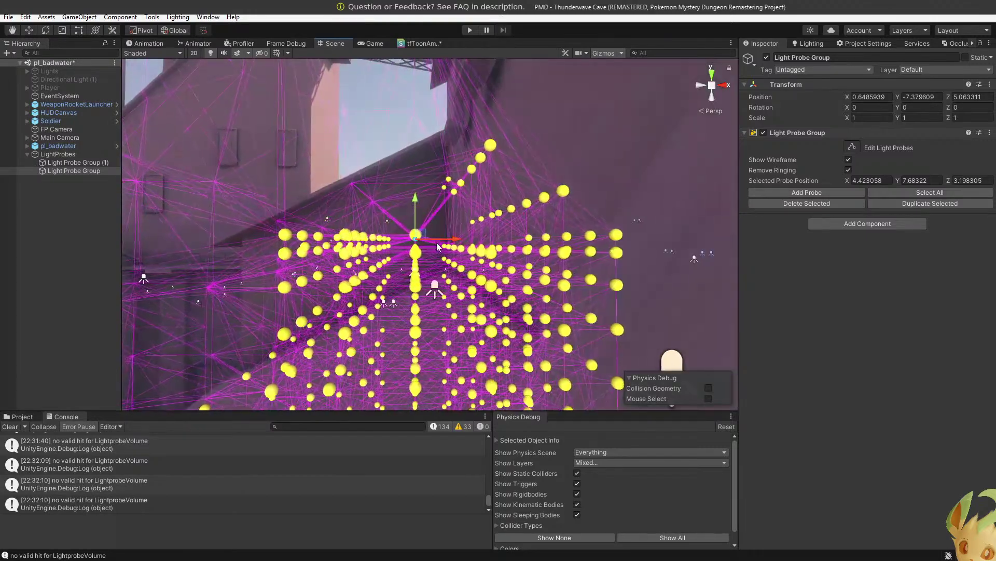
left_click(385, 238)
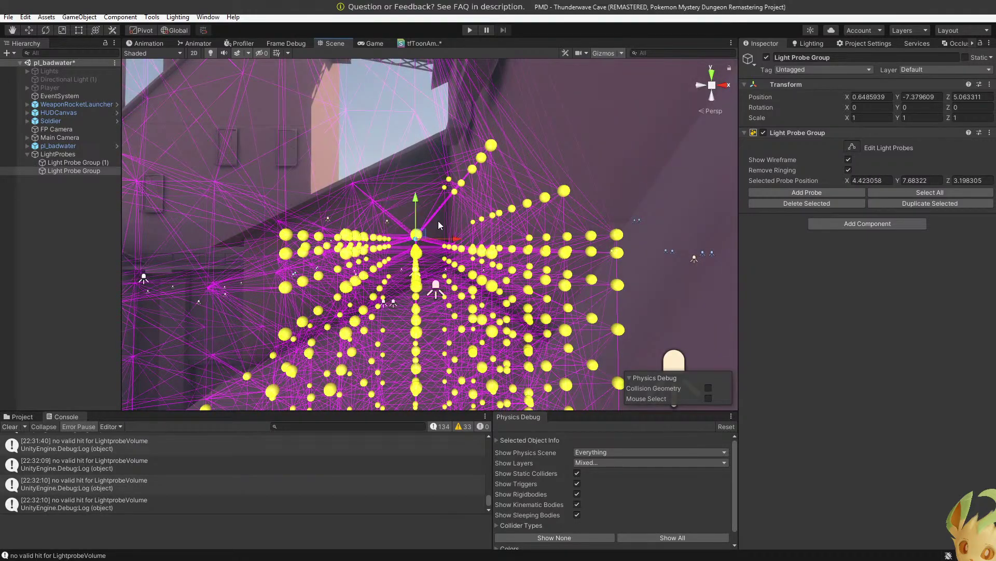
left_click(416, 235)
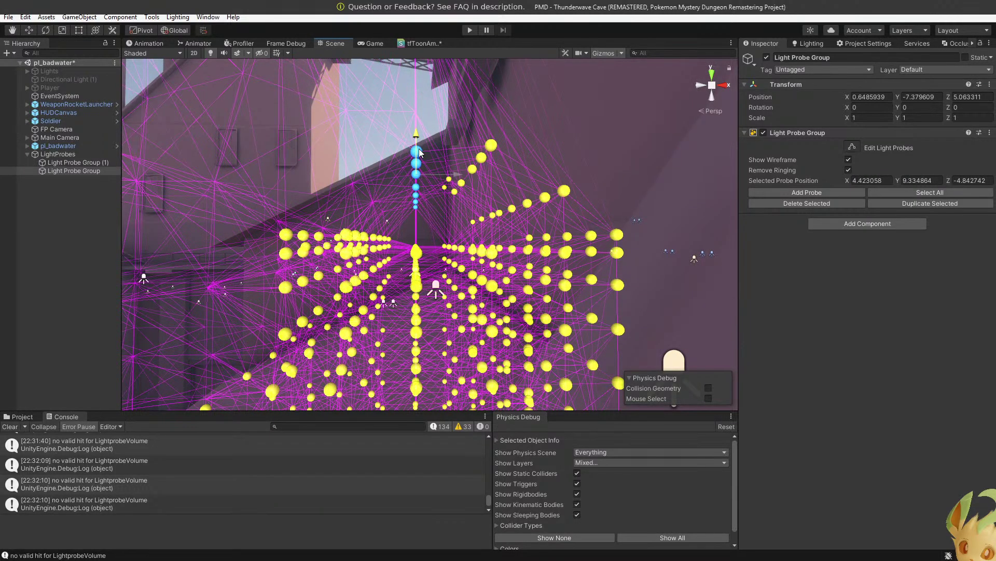
right_click_drag(418, 158, 429, 208)
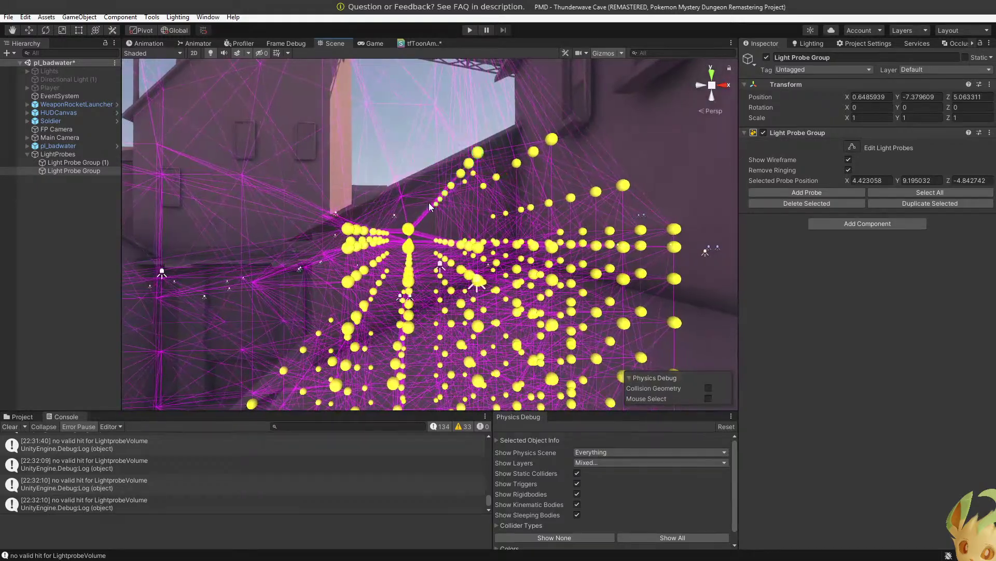
left_click_drag(408, 180, 407, 179)
right_click_drag(408, 179, 414, 208)
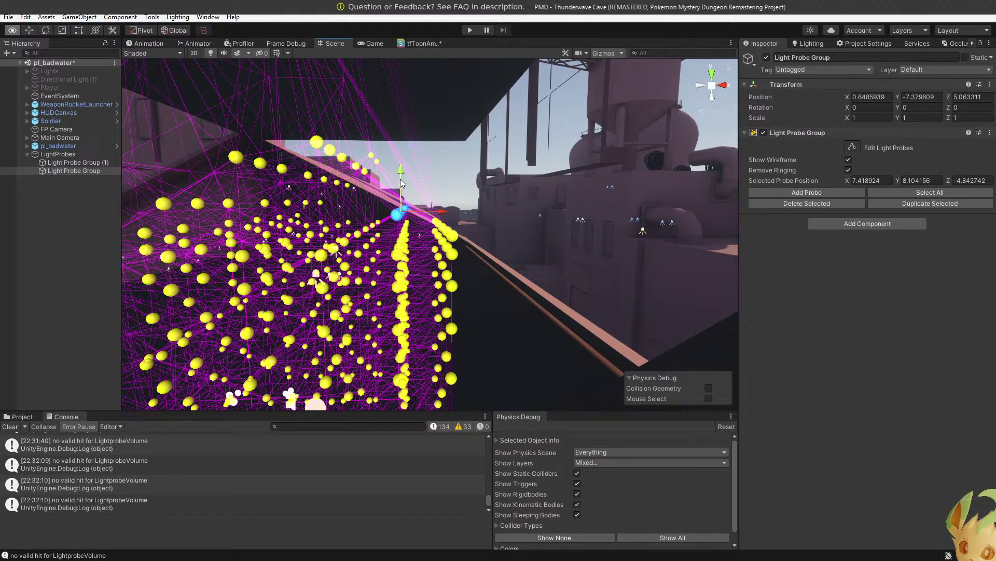
Fine-tune the heights of the roof probe rows at X 4.42 and X 3.05, following the underside of the sloped roof.
mouse_move(401, 182)
right_mouse_down()
mouse_move(403, 192)
mouse_move(380, 182)
mouse_move(390, 178)
right_mouse_up()
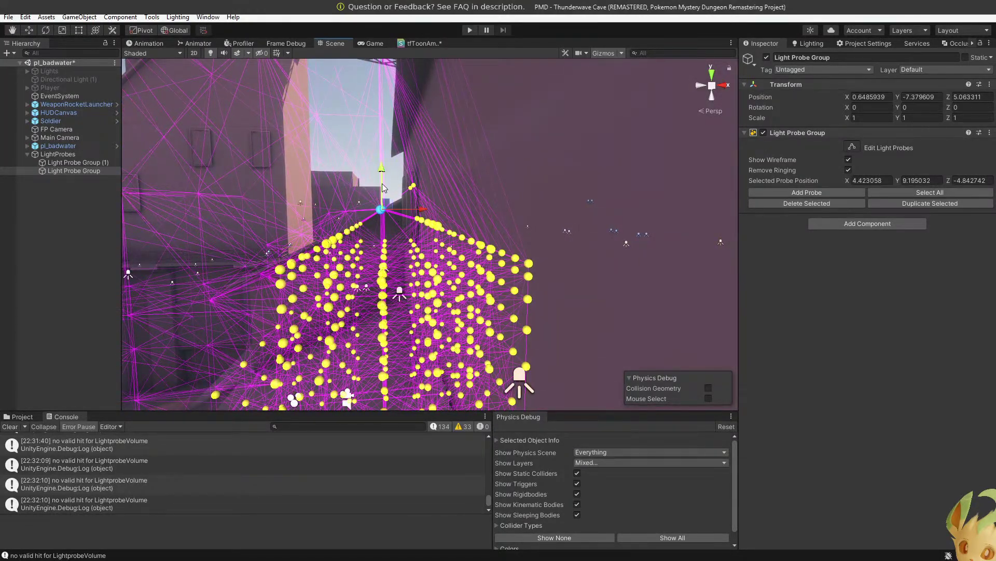
left_click_drag(382, 184, 382, 193)
right_click_drag(382, 193, 401, 206)
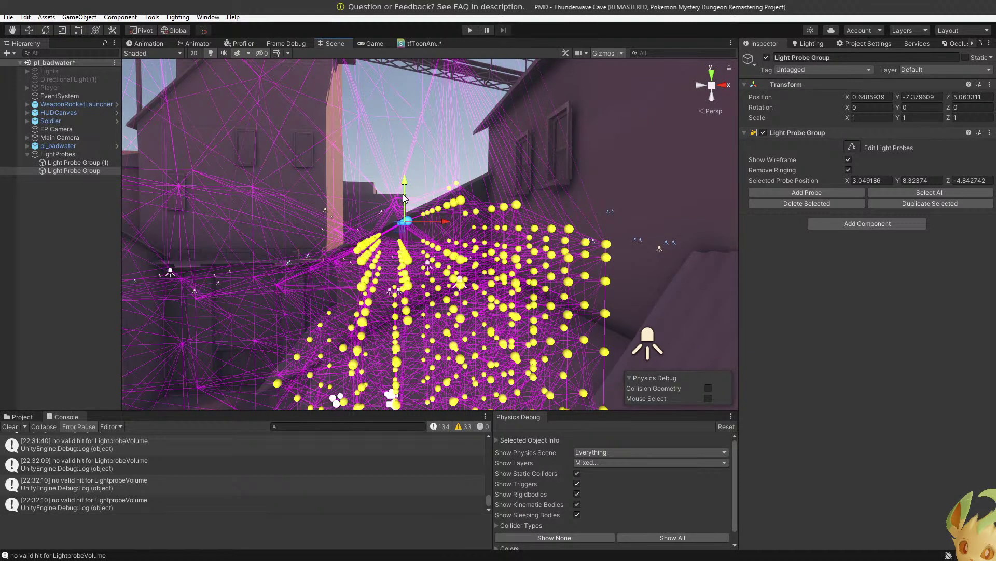
key("w")
mouse_move(404, 197)
right_mouse_down()
mouse_move(389, 203)
mouse_move(411, 200)
mouse_move(398, 212)
mouse_move(408, 211)
mouse_move(233, 247)
mouse_move(167, 211)
mouse_move(145, 126)
mouse_move(313, 240)
mouse_move(365, 209)
mouse_move(358, 198)
mouse_move(398, 215)
mouse_move(403, 207)
right_mouse_up()
left_click(390, 214)
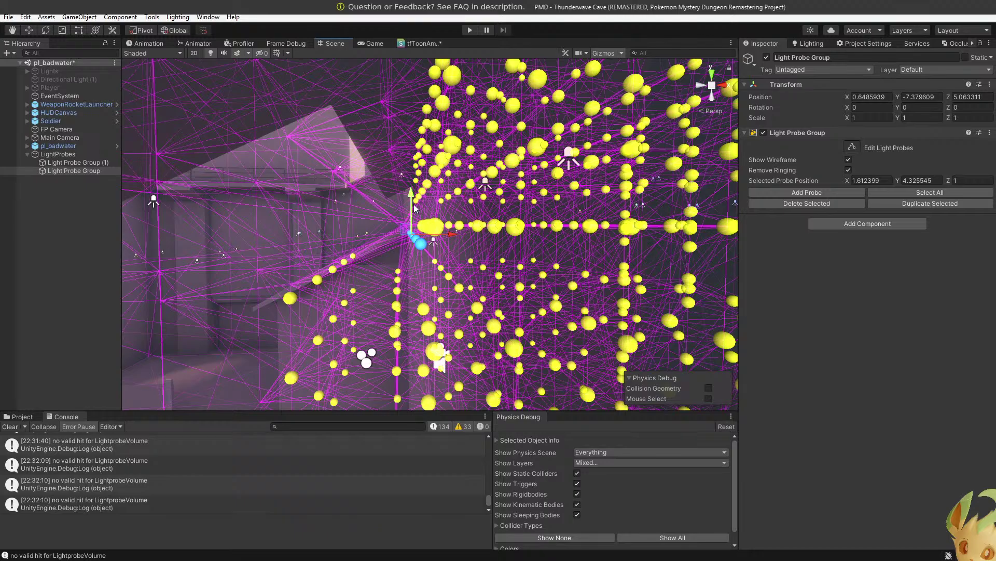
Shift the whole vertical plane of probes at the low end of the roof along X to about X -0.74.
left_click(420, 224)
right_click_drag(414, 201, 444, 220)
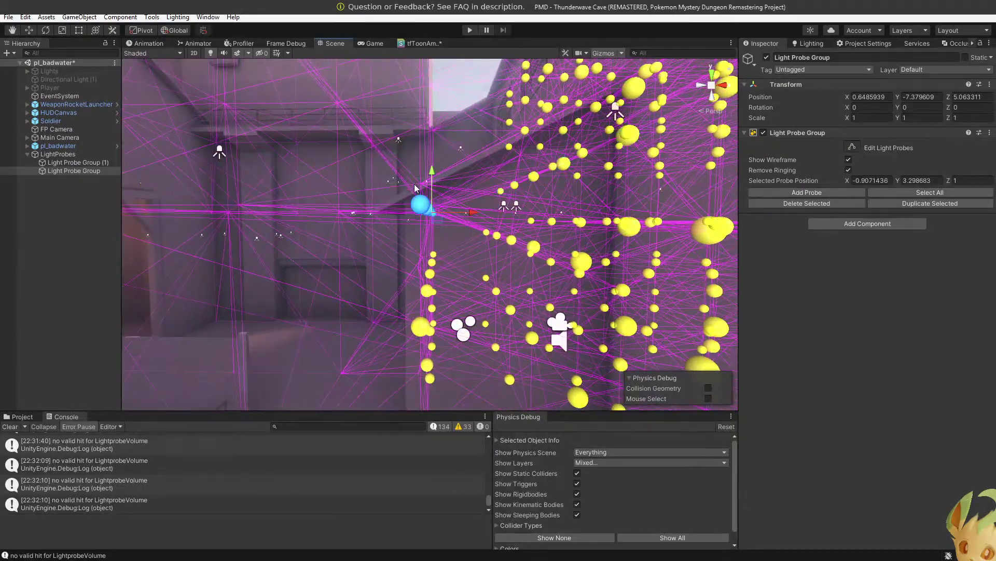
left_click_drag(440, 219, 446, 221)
key("ctrl+z")
scroll(441, 220, "down", 8)
scroll(441, 223, "up", 4)
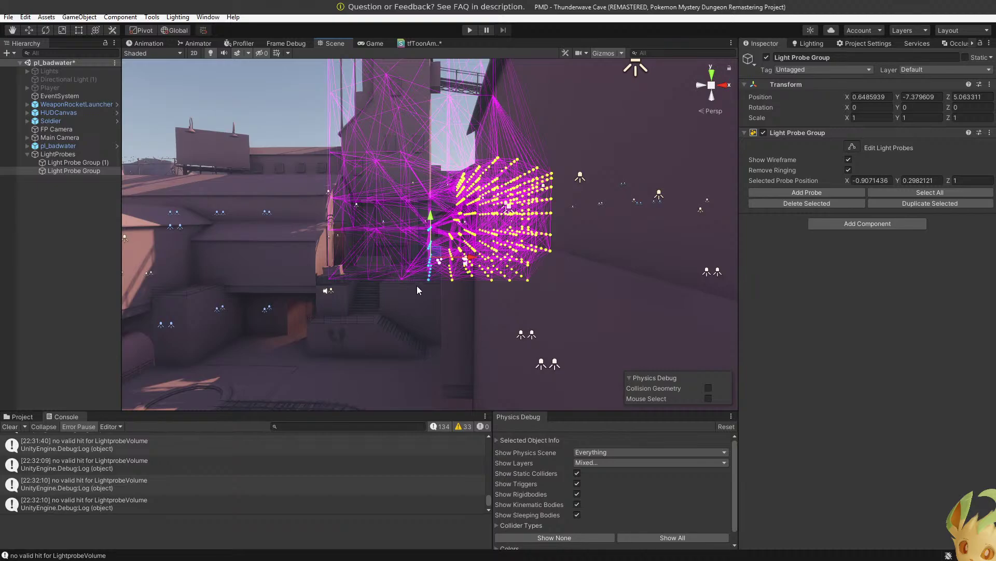
scroll(418, 289, "up", 5)
left_click_drag(473, 326, 478, 327)
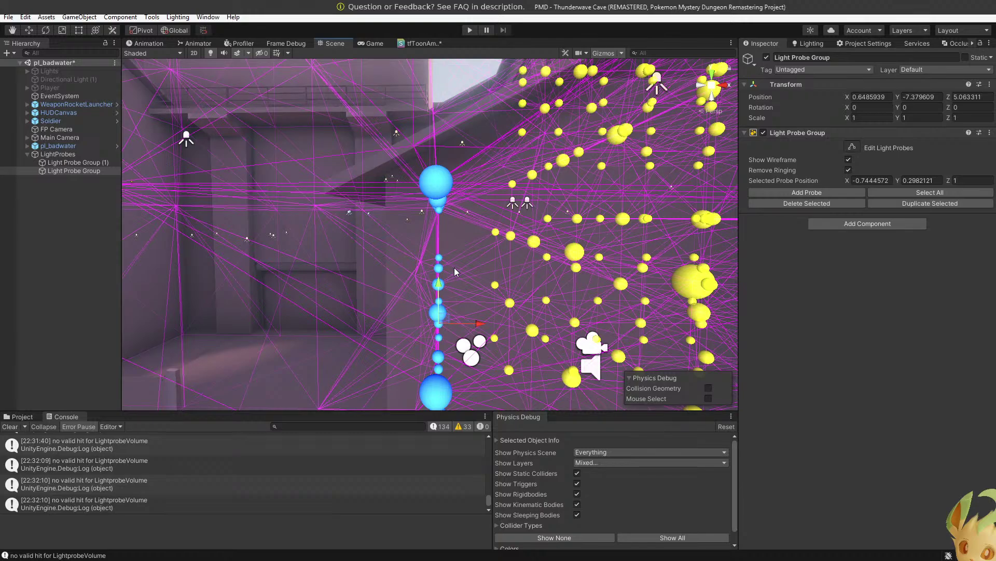
Shift the two planes of probes at opposite ends of the Z axis, placing one at about Z 2.88.
left_click_drag(464, 216, 739, 202, "alt")
key("f")
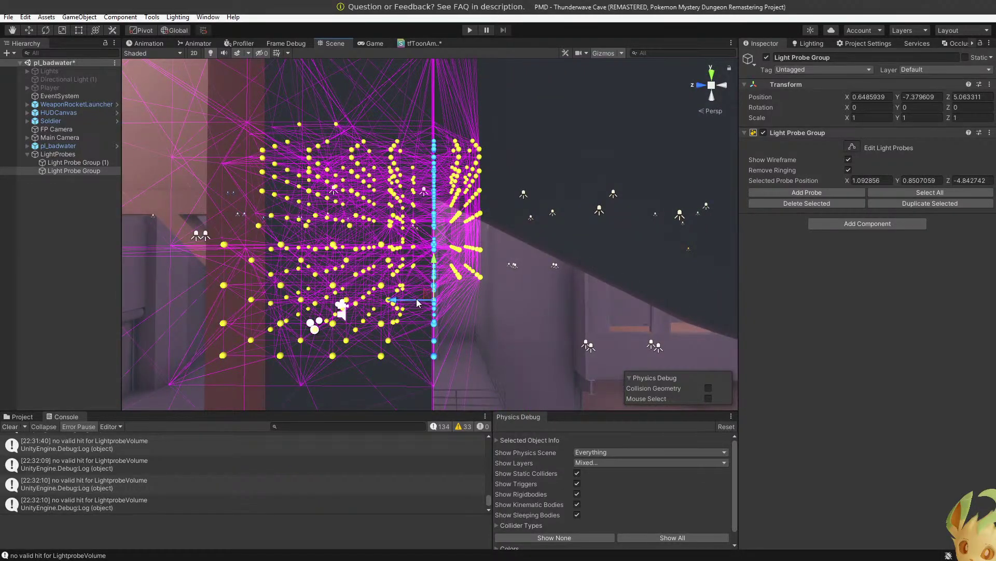
left_click_drag(416, 298, 410, 298)
left_click_drag(410, 299, 366, 117, "alt")
scroll(440, 360, "down", 6)
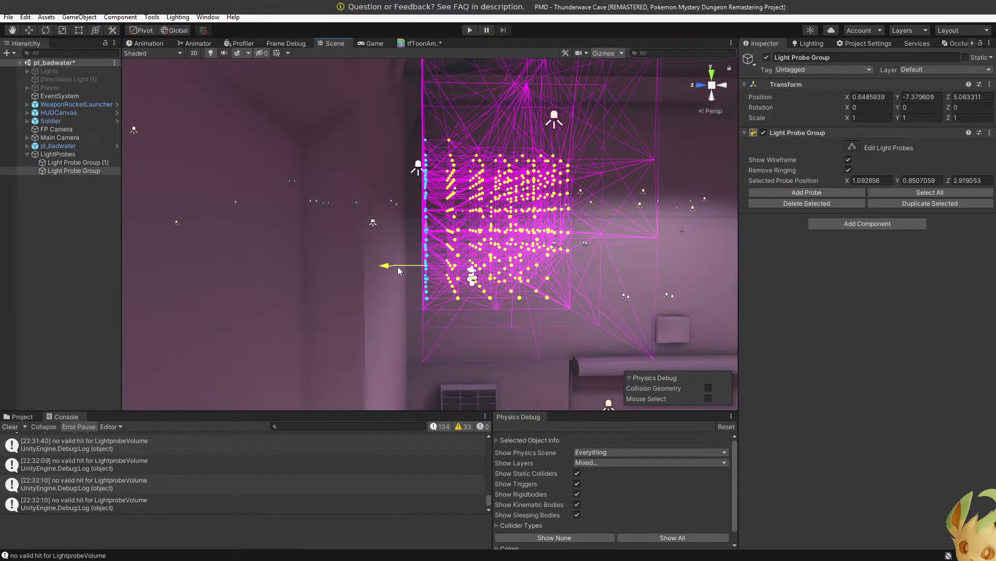
left_click_drag(397, 267, 400, 266)
Select the entire bottom layer of probes and raise it to about Y -0.67.
right_click_drag(399, 266, 494, 243)
key("s")
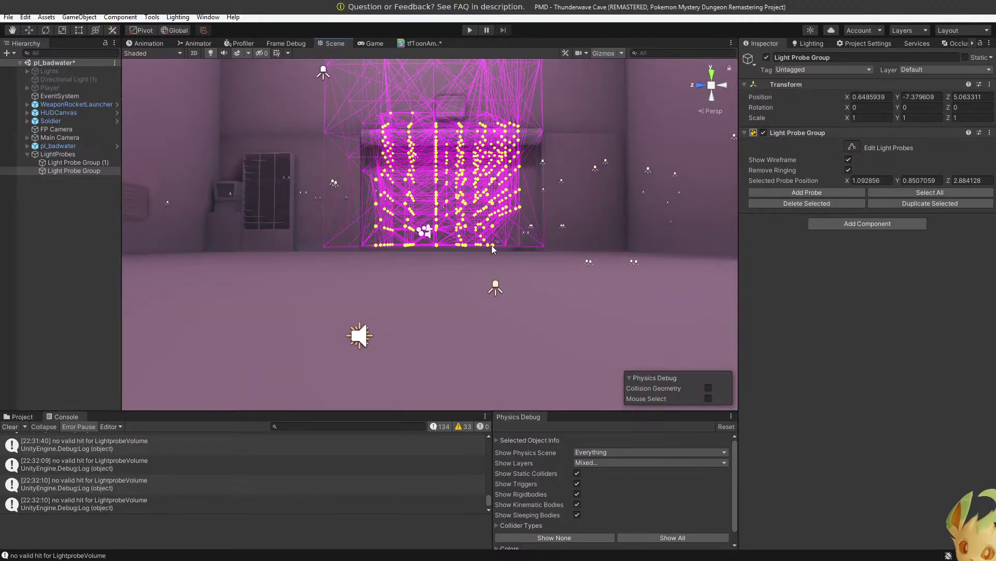
left_click_drag(492, 248, 335, 270)
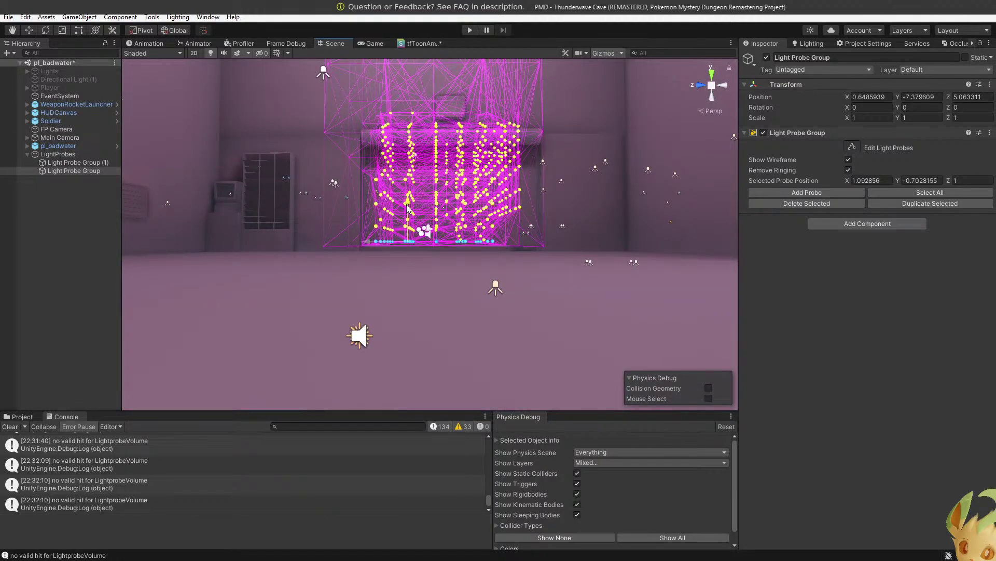
left_click_drag(408, 210, 408, 206)
right_click_drag(408, 206, 679, 279)
key("w")
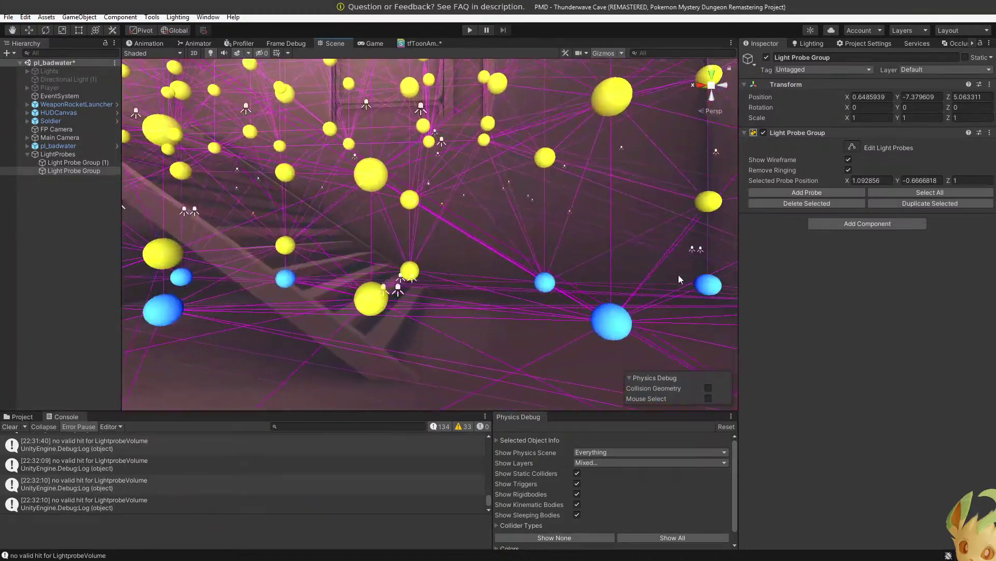
Raise the two low probes beside the staircase to about Y -0.3 and delete the probes directly above them.
left_click_drag(456, 341, 372, 243)
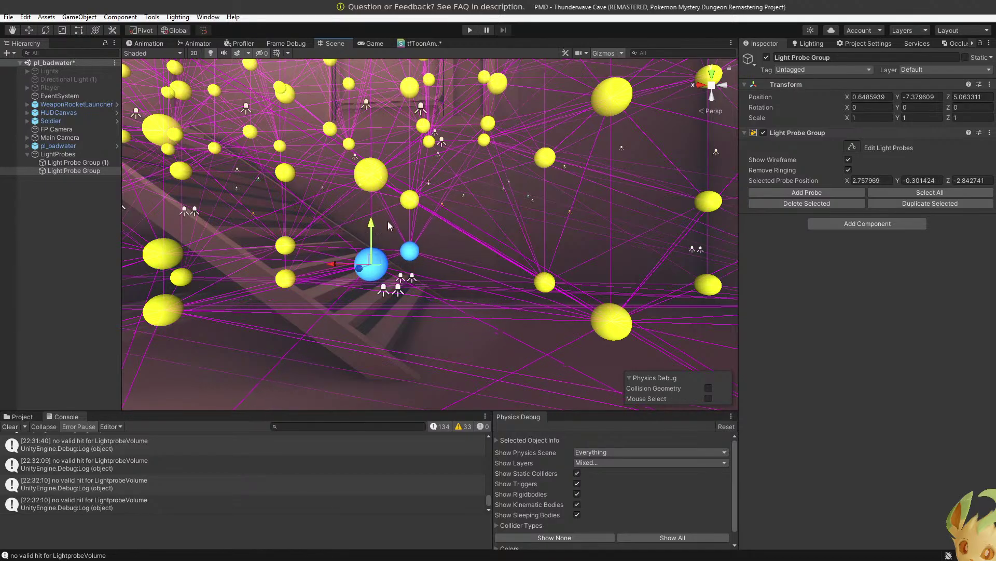
left_click_drag(445, 214, 367, 170)
key("Delete")
right_click_drag(385, 172, 488, 216)
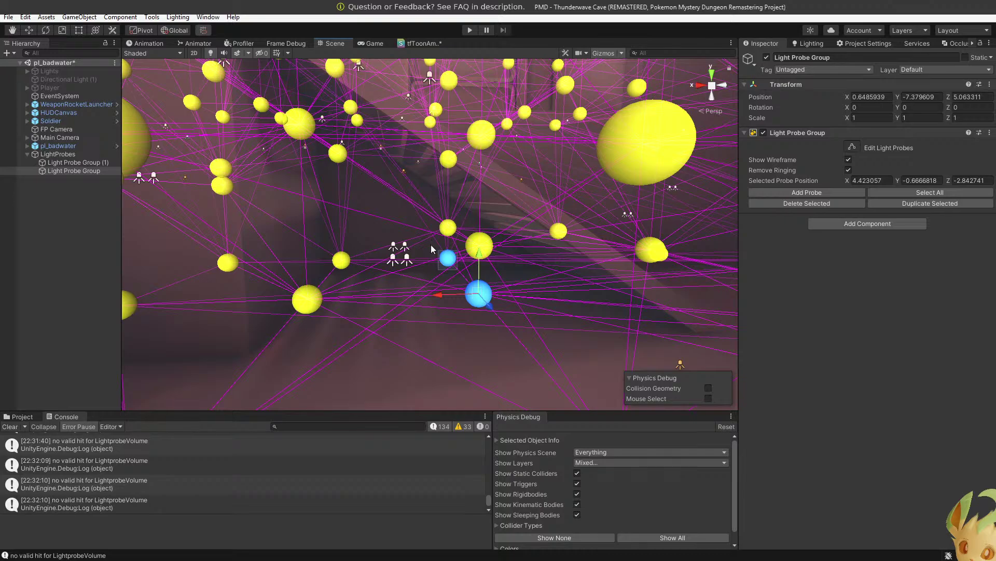
Move the pair of probes beneath the staircase to about X 4.57, Y -0.01.
right_click_drag(435, 248, 481, 239)
left_click(475, 252)
scroll(483, 257, "up", 1)
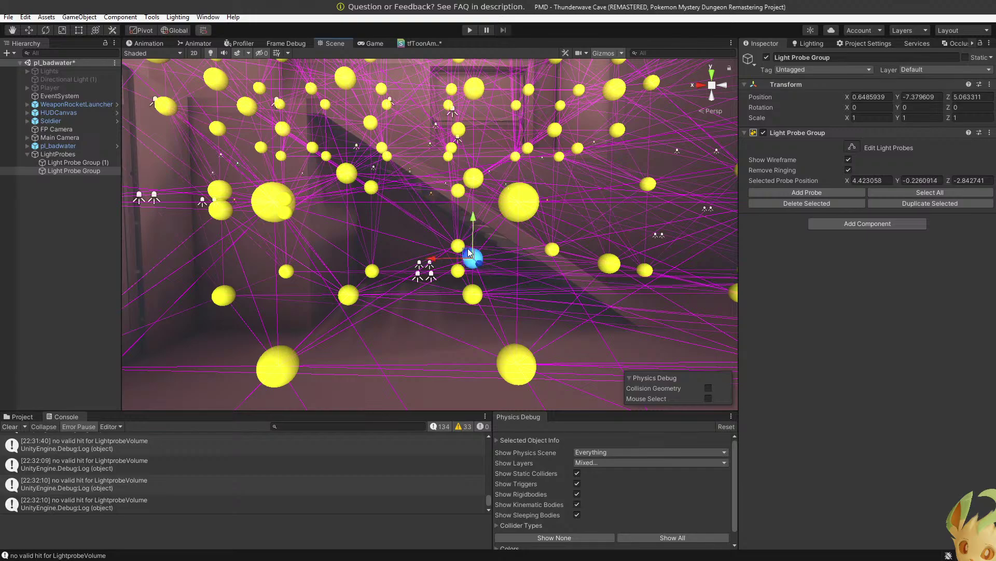
left_click_drag(468, 237, 403, 237)
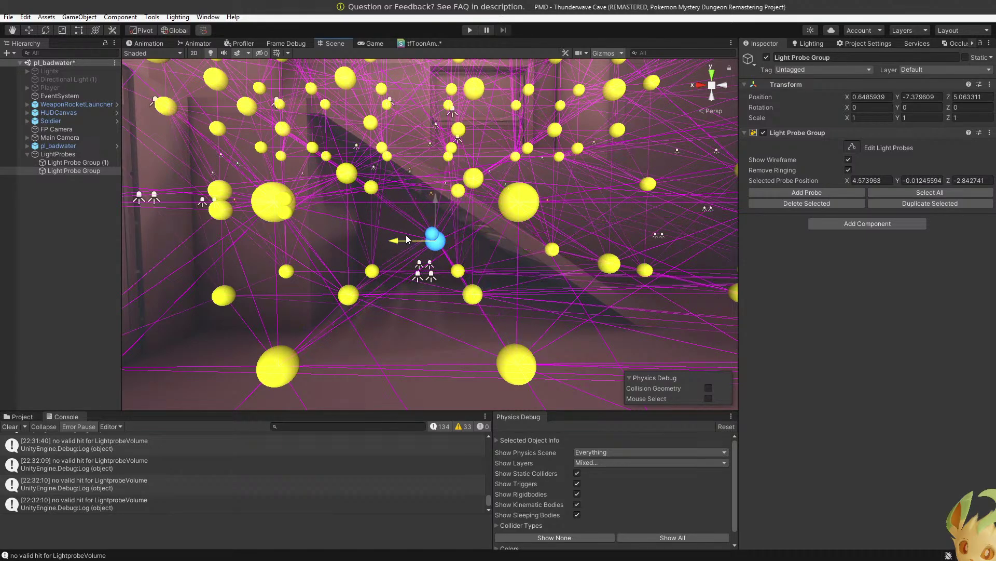
Shift the four probes in the recess behind the stairs along Z to about Z -2.01.
right_click_drag(403, 238, 427, 217)
right_click_drag(339, 208, 449, 233)
left_click_drag(432, 211, 503, 214)
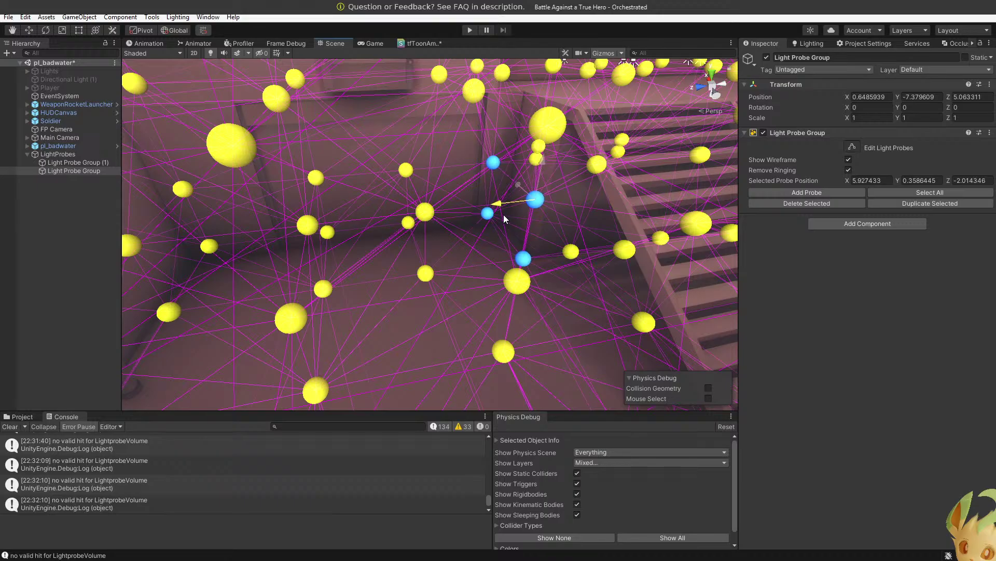
Try to shift the four recess probes along X, and undo the move.
right_click_drag(504, 214, 698, 206)
key("w")
key("s")
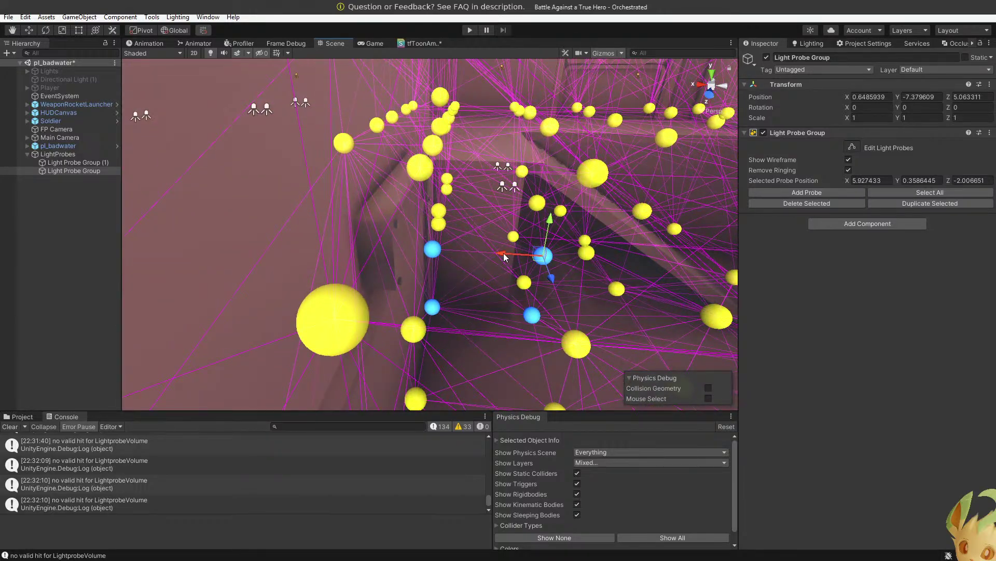
left_click_drag(503, 255, 513, 261)
key("ctrl+z")
Shift the two outermost X planes of probes inward, placing the outer one at about X 8.21.
right_click_drag(462, 269, 429, 161)
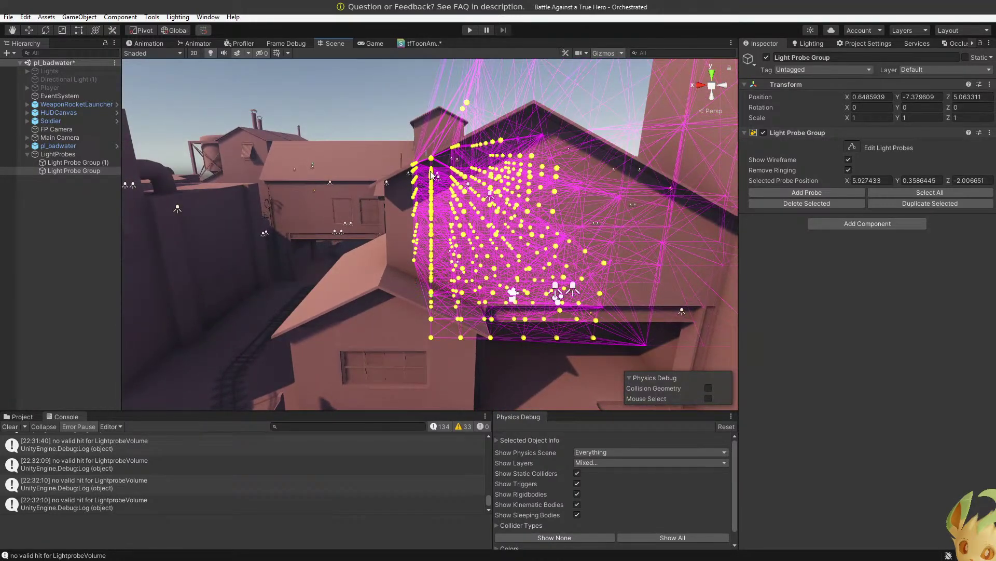
left_click_drag(402, 319, 406, 317)
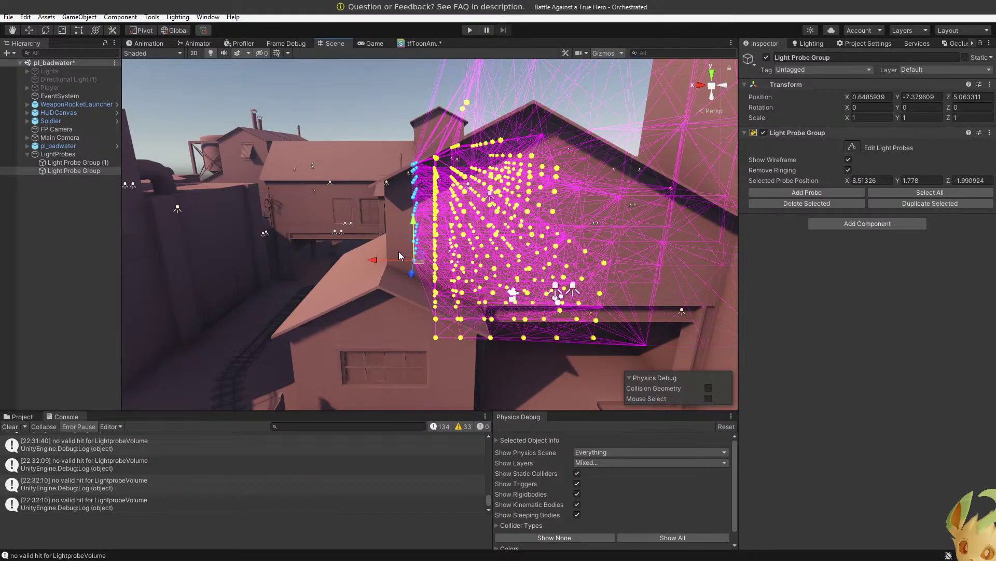
left_click_drag(387, 259, 391, 259)
right_click_drag(391, 259, 565, 273)
key("w")
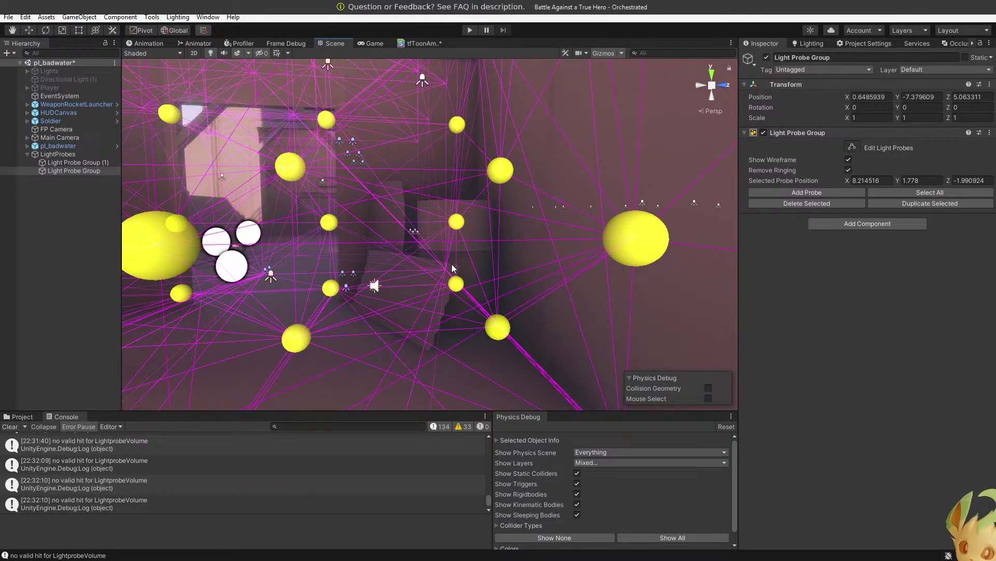
Duplicate a floor probe in the corner with the barrels and place the copy at about X -0.74, Z 1.46.
right_click_drag(452, 268, 513, 284)
left_click(477, 243)
left_click_drag(476, 266, 497, 302)
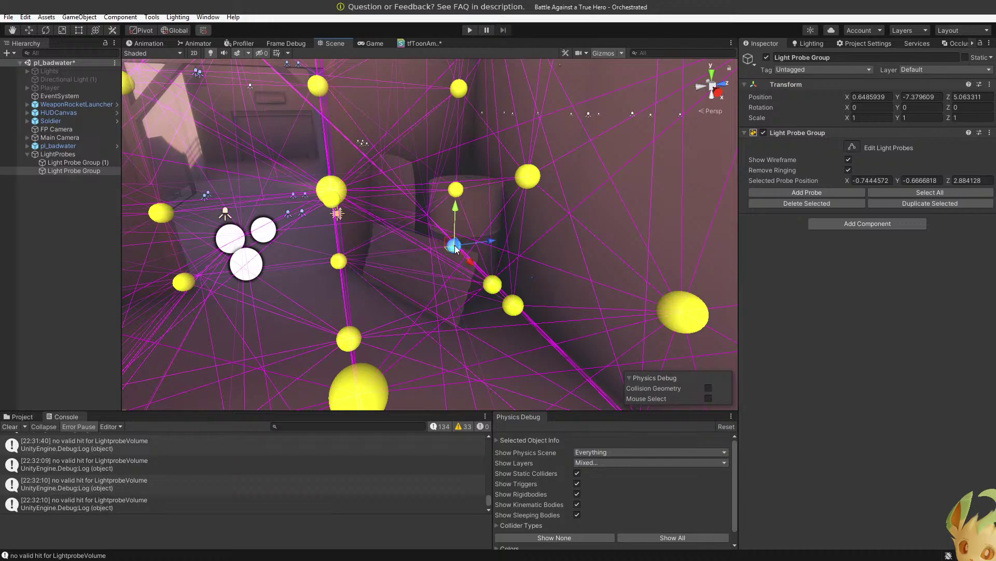
left_click_drag(427, 254, 400, 260)
right_click_drag(400, 259, 447, 246)
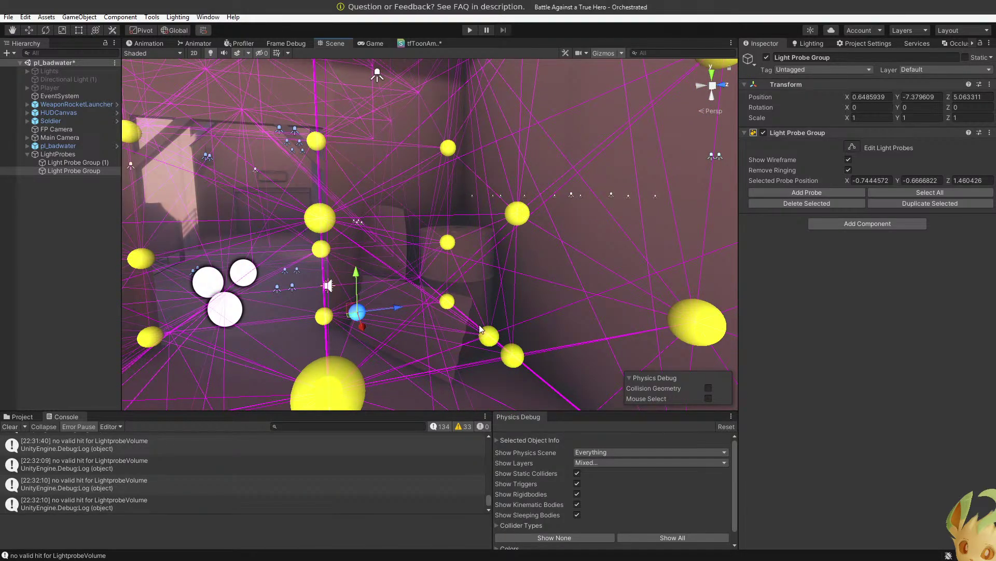
Duplicate the floor probes around the barrels upward to about Y 0.3, and raise them and the neighbouring corner probe above the barrel tops.
left_click_drag(355, 242, 353, 213)
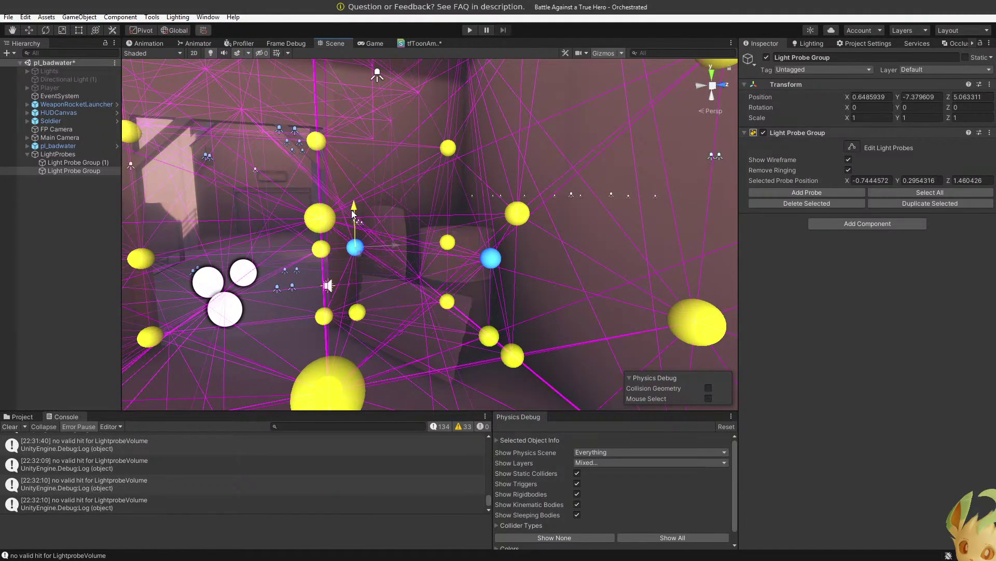
right_click_drag(352, 216, 350, 240)
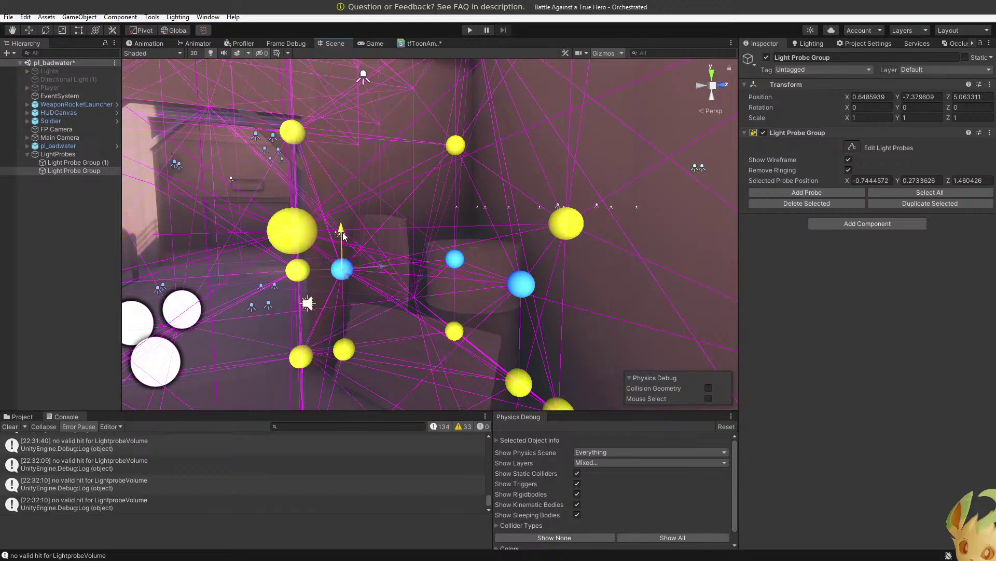
mouse_move(343, 237)
left_mouse_down()
mouse_move(340, 191)
mouse_move(341, 225)
left_mouse_up()
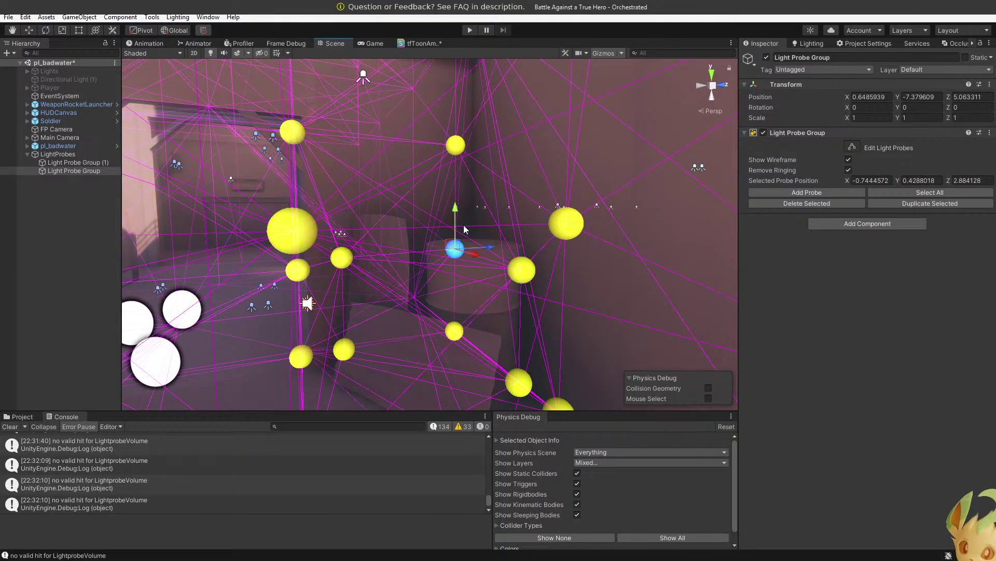
left_click_drag(451, 184, 450, 185)
Move the wall probe at X 1.09, Z 2.88 to about X 1.26, Y 1.41.
right_click_drag(450, 185, 501, 207)
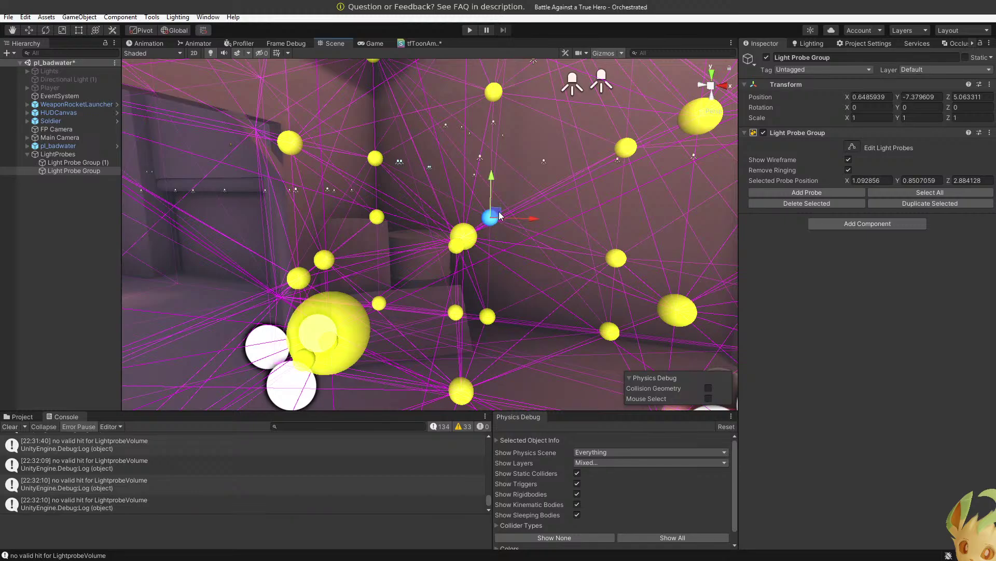
left_click_drag(516, 171, 511, 174)
right_click_drag(511, 175, 903, 70)
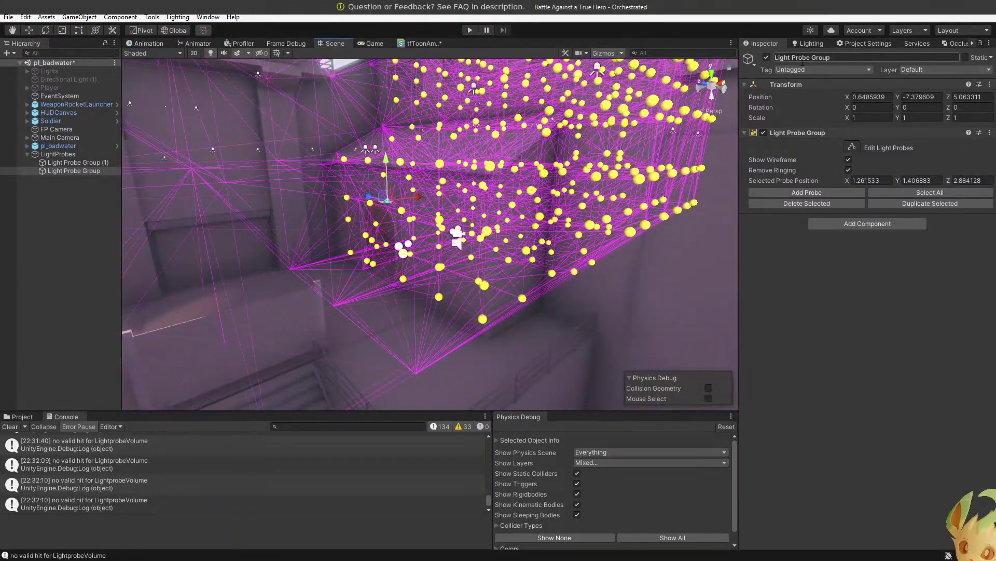
Create a new Light Probe Group as a child of LightProbes.
right_click_drag(560, 117, 261, 191)
left_click(104, 162)
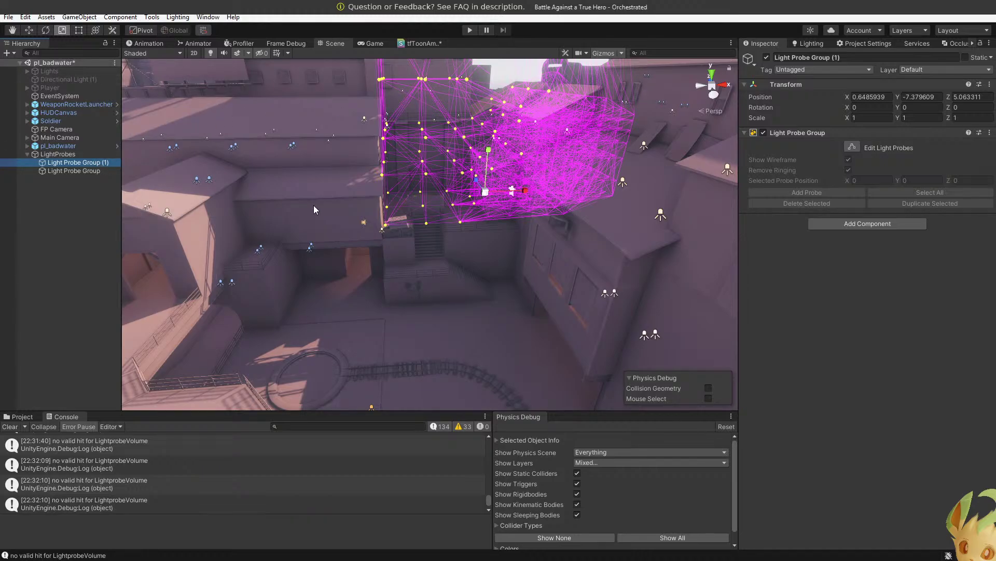
right_click(70, 154)
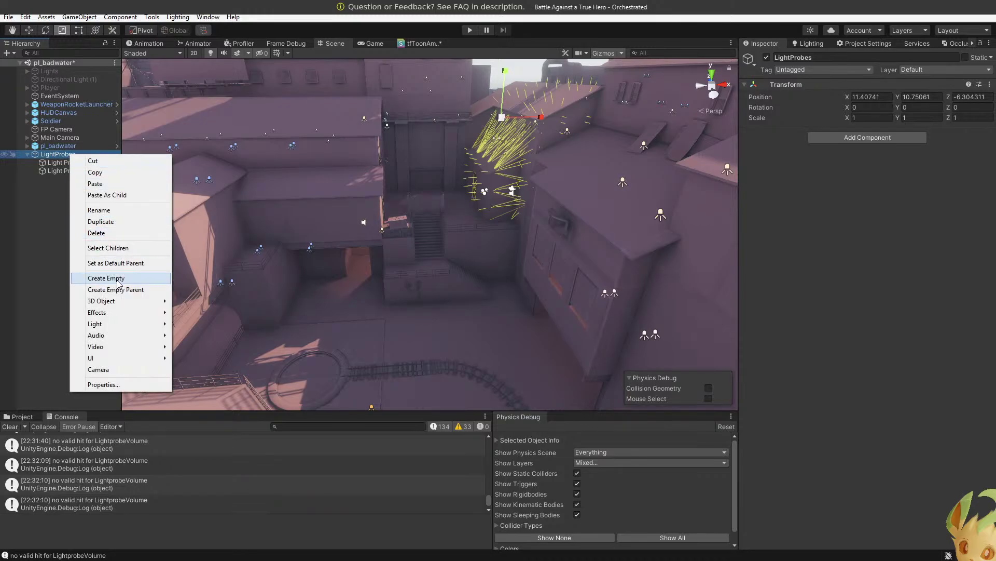
mouse_move(107, 307)
mouse_move(99, 323)
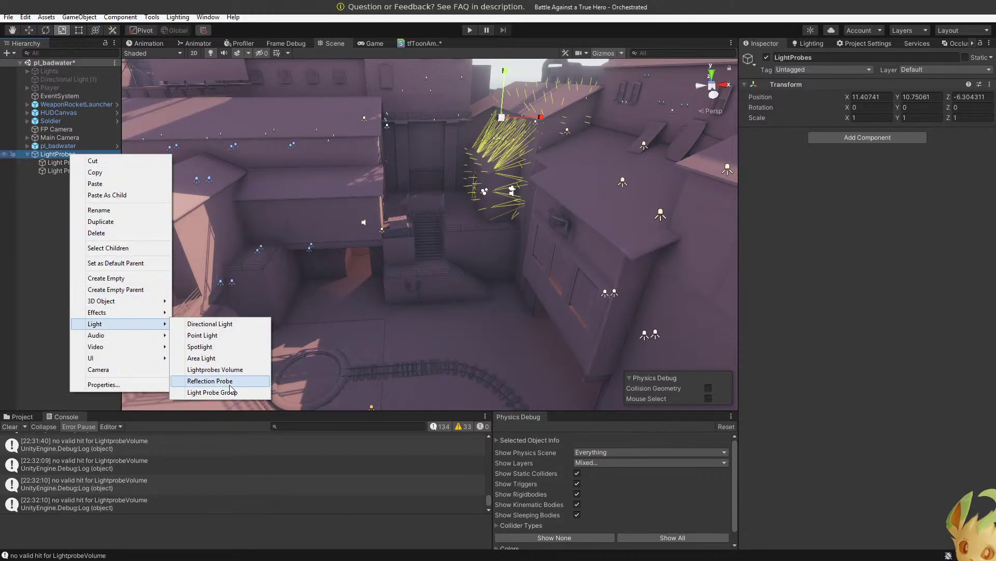
left_click(239, 393)
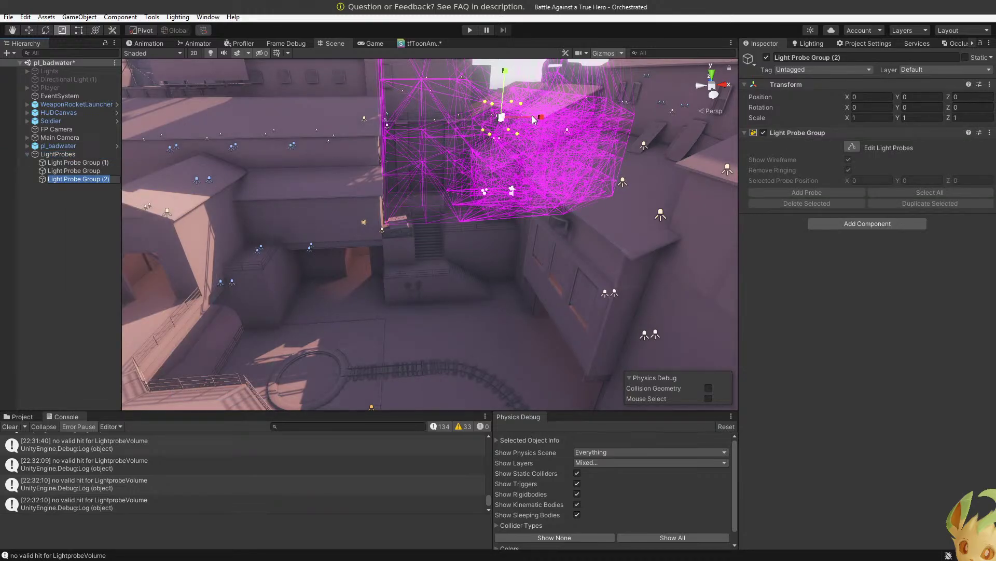
Keep the new probe group's default name and move it near the outdoor stairs, to about X -5.41, Y -9.75.
type("werw")
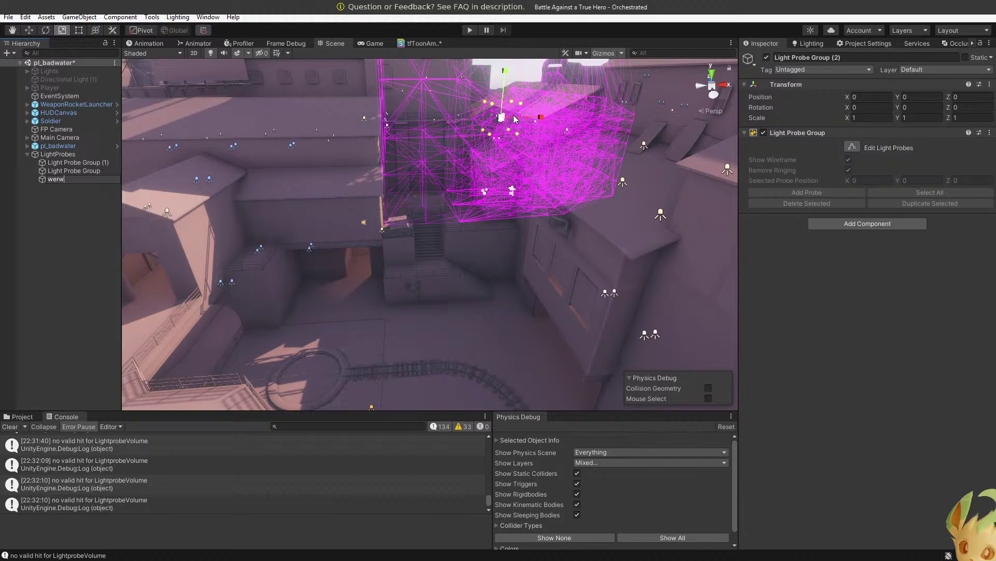
key("Escape")
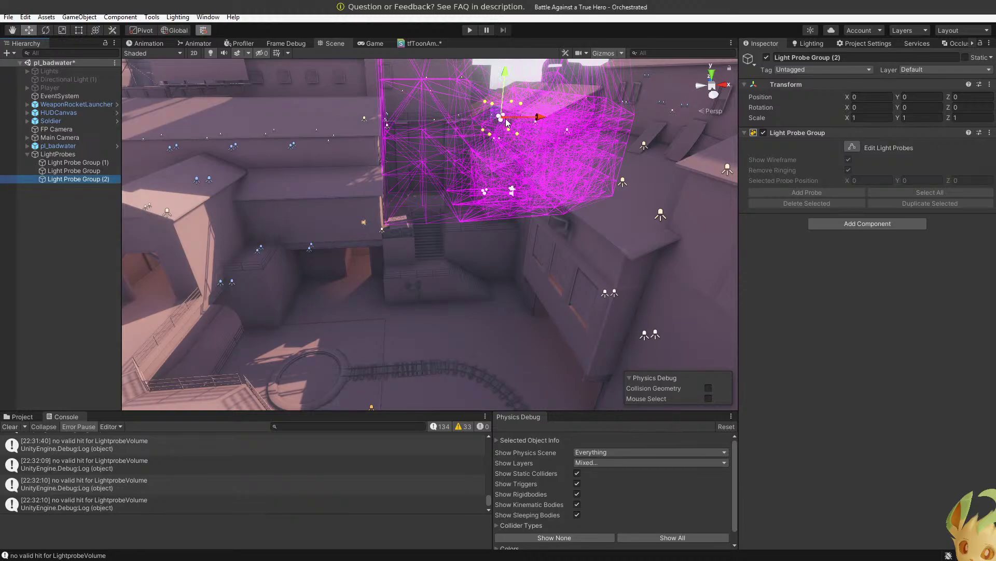
left_click_drag(451, 151, 407, 236)
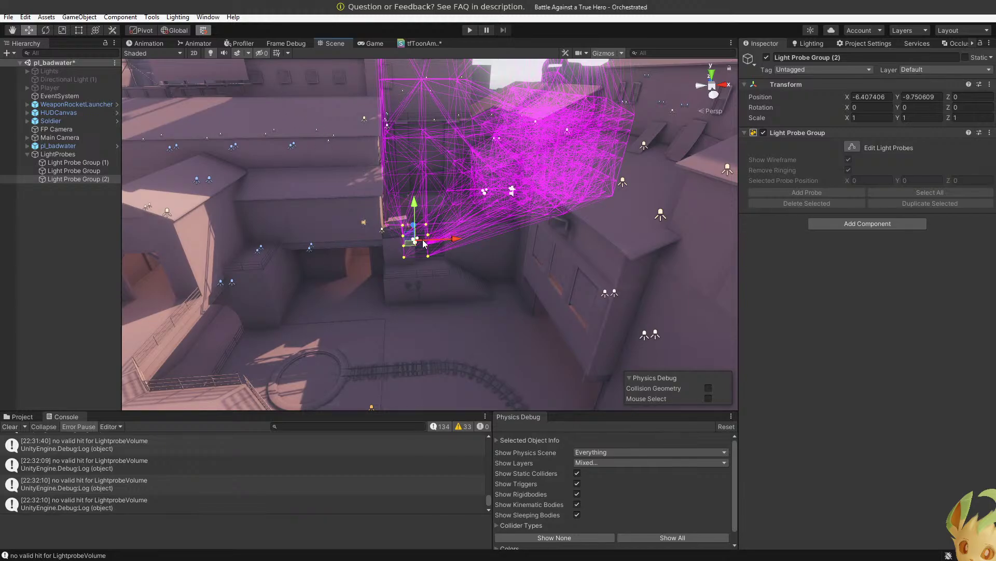
left_click_drag(423, 243, 450, 251, "ctrl")
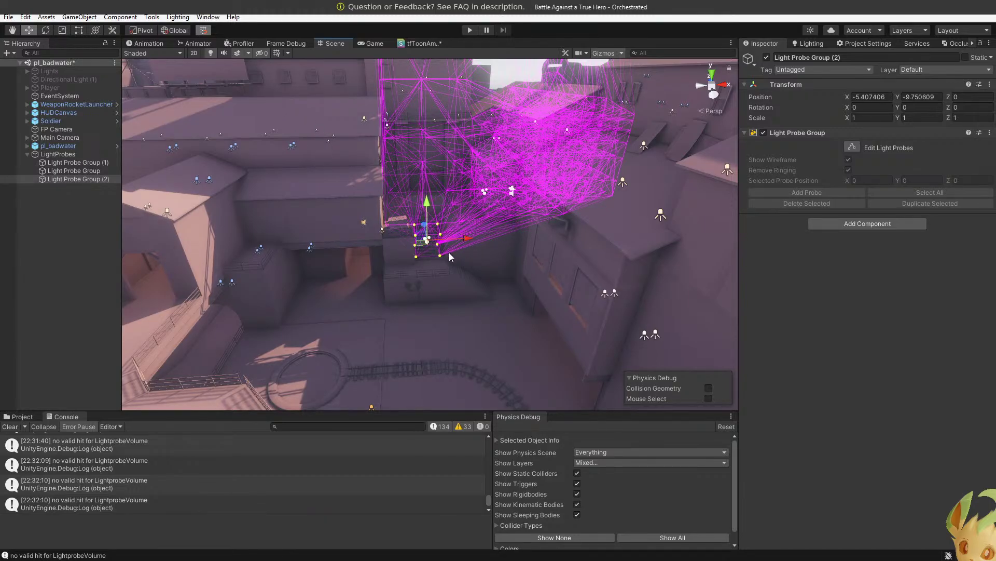
Move the new probe group down to the ground in front of the outdoor stairs, at about X -5.66, Y -11.91, Z -5.5.
key("e")
key("w")
right_click_drag(423, 245, 187, 110)
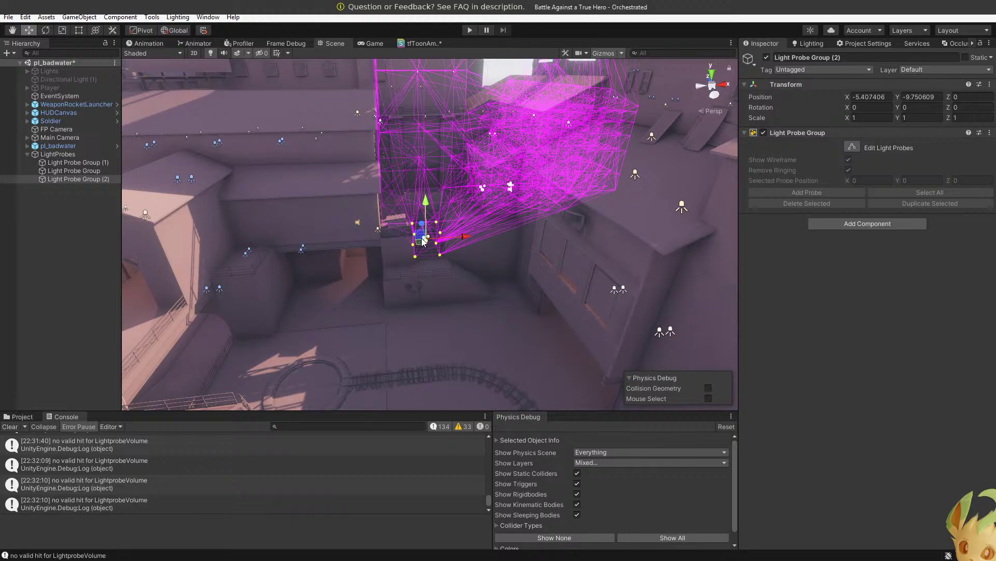
left_click_drag(421, 247, 438, 313)
right_click_drag(438, 314, 420, 263)
key("w")
key("s")
left_click_drag(411, 257, 410, 327)
right_click_drag(411, 327, 470, 314)
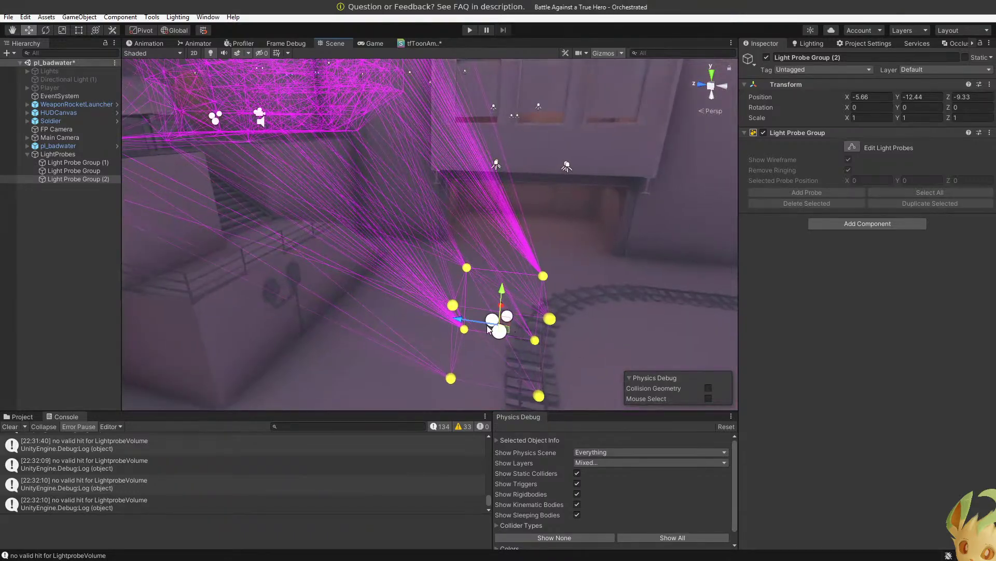
left_click_drag(470, 314, 333, 301)
right_click_drag(332, 301, 398, 262)
left_click_drag(422, 154, 403, 147)
key("f")
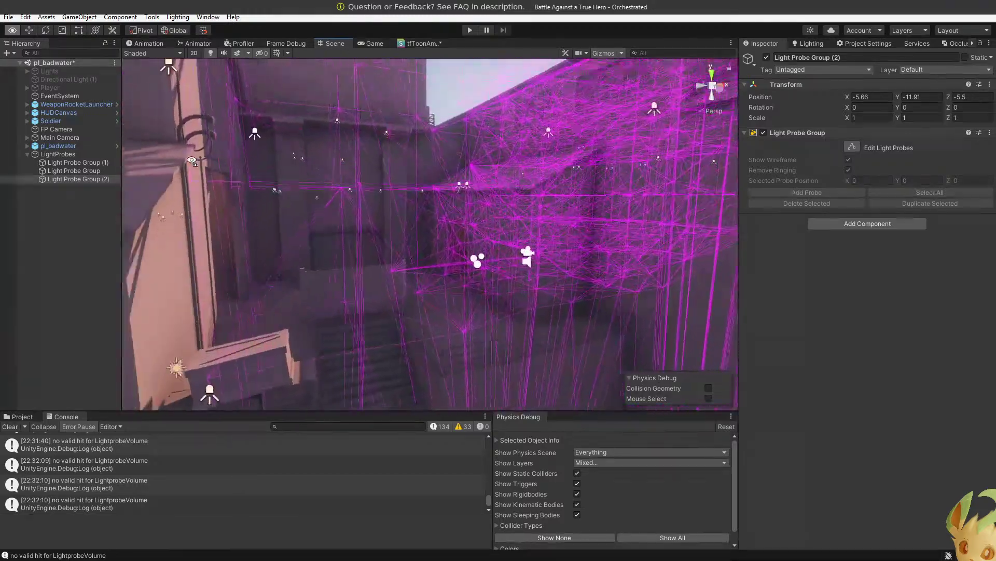
In Light Probe Group (1), raise the lowest row of probes above the outdoor stairs to about Y -0.58.
left_click(89, 164)
right_click_drag(332, 221, 325, 248)
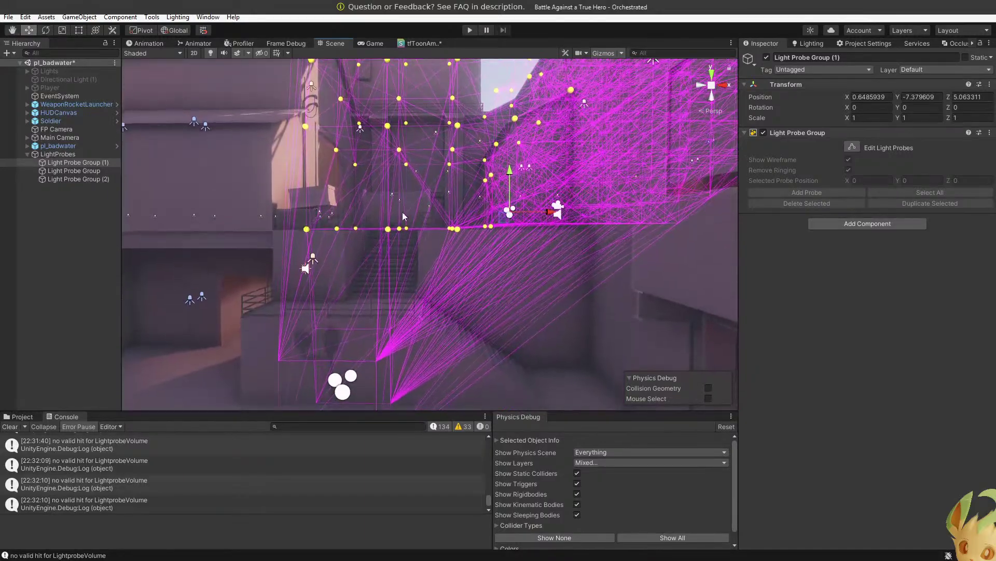
left_click_drag(493, 212, 267, 262)
key("ctrl+z")
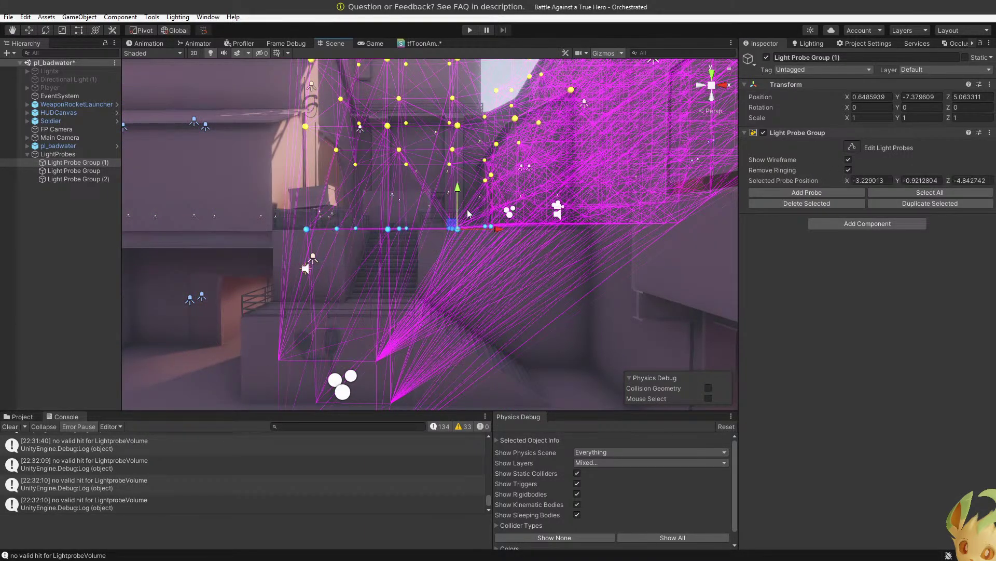
right_click_drag(459, 193, 410, 203)
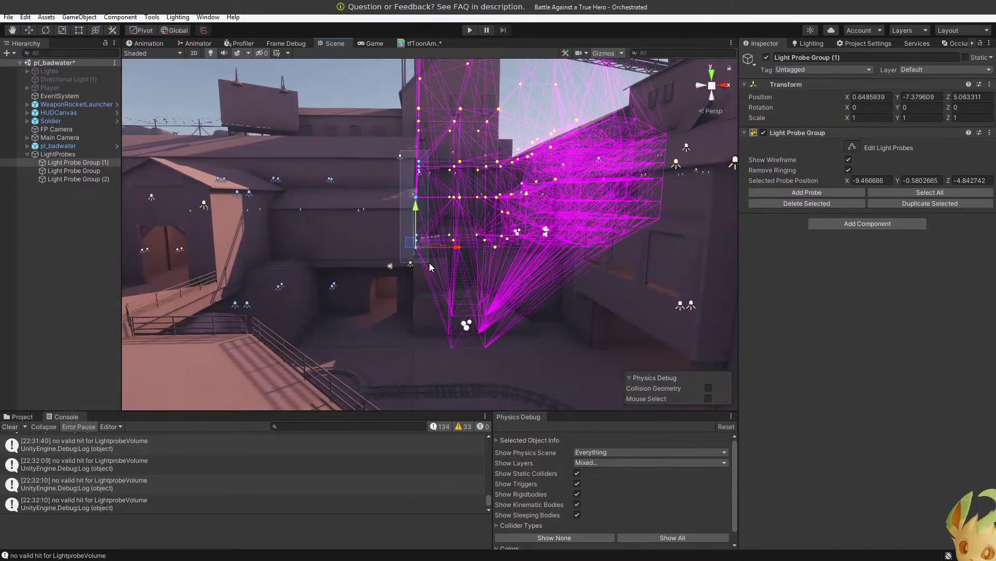
Pull the outermost probe columns in from the walls, to about X -9.06 on one side and Z 2.89 at the back.
left_click_drag(443, 248, 449, 249)
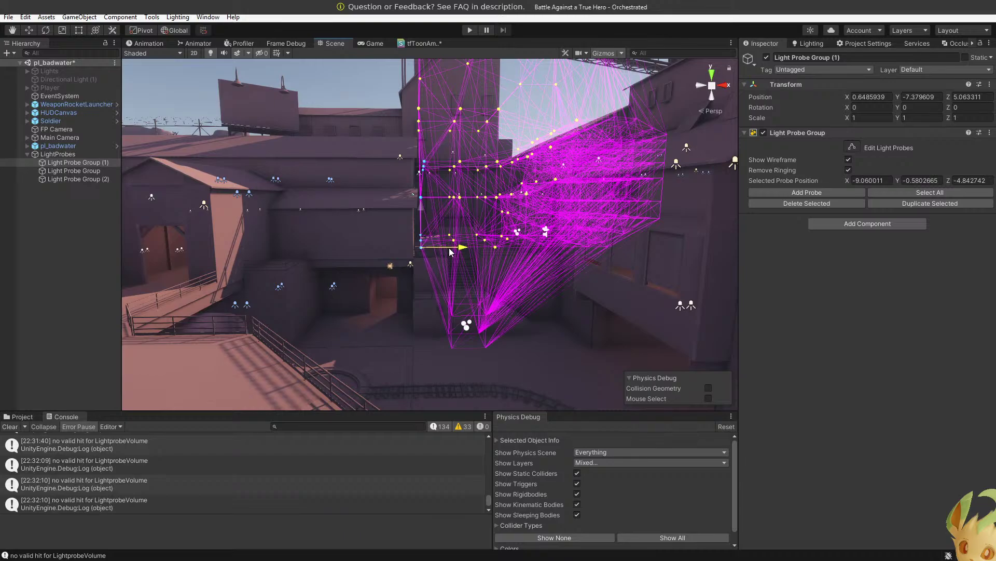
left_click_drag(439, 108, 441, 110)
right_click_drag(441, 110, 450, 229)
left_click_drag(480, 123, 424, 308)
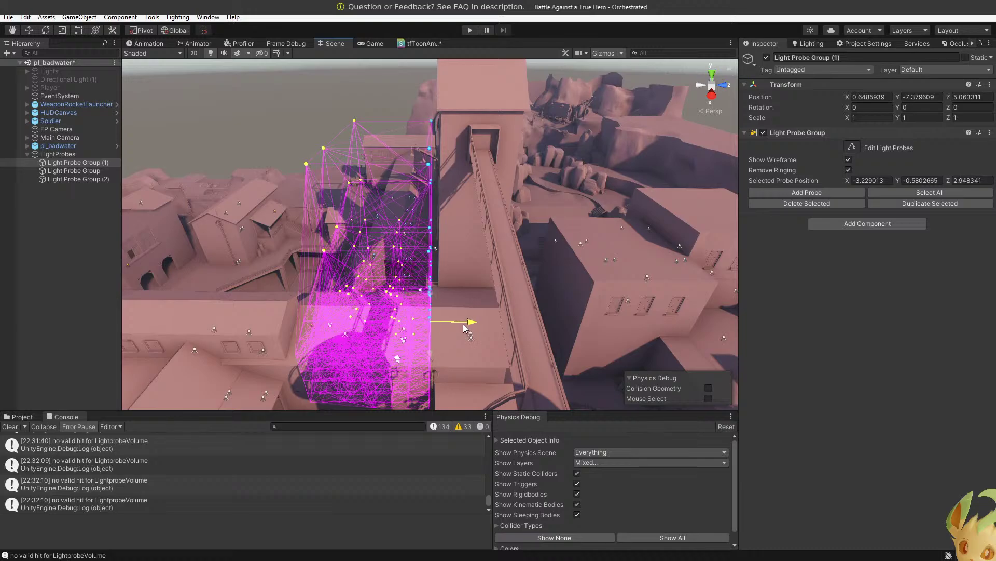
right_click_drag(466, 325, 719, 254)
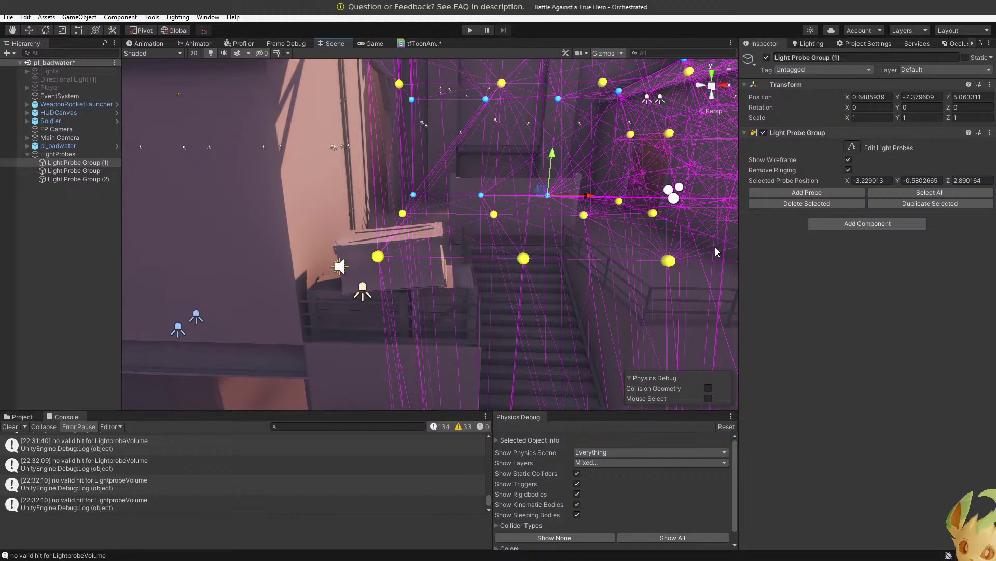
Edit Light Probe Group (2): raise its two upper rear probes to about Y 1.58 and duplicate them back to about Z 2.88.
right_click_drag(568, 226, 700, 275)
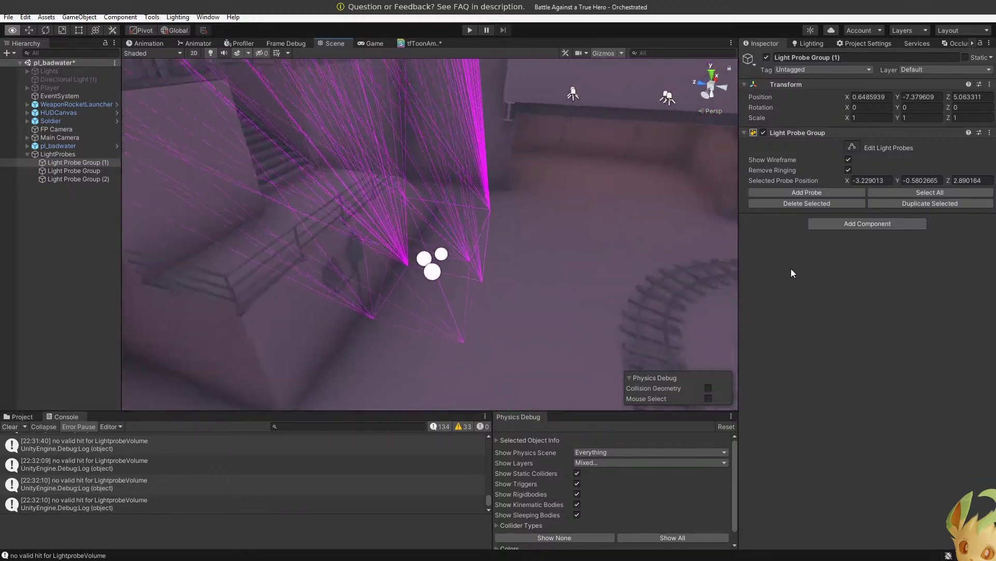
right_click_drag(792, 267, 774, 209)
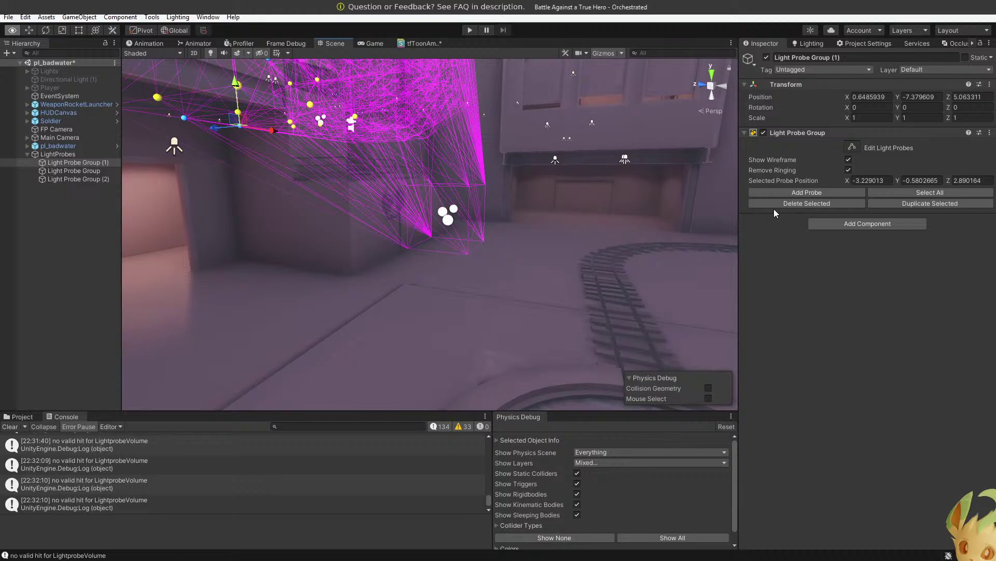
left_click(113, 182)
right_click_drag(395, 270, 303, 293)
key("e")
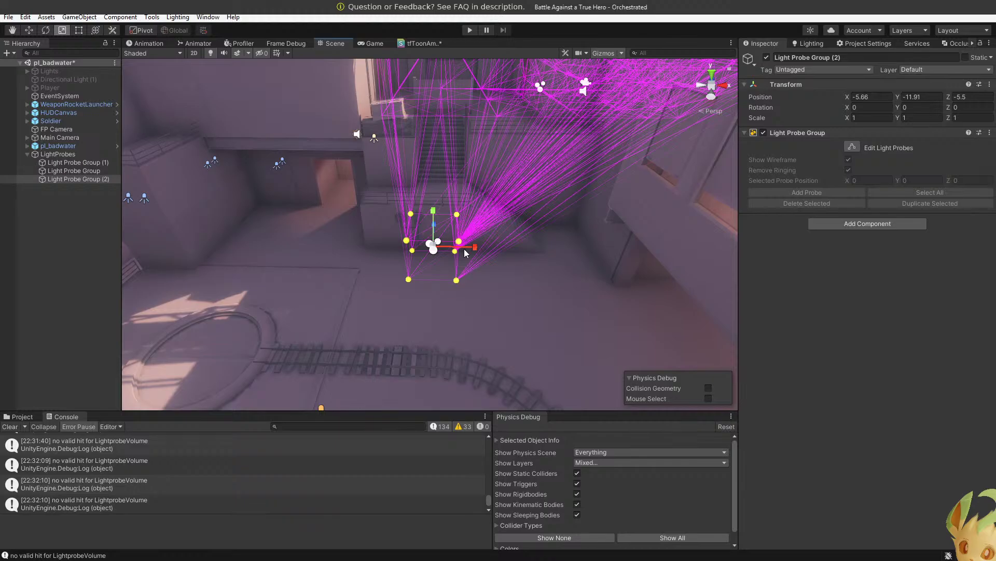
key("e")
key("w")
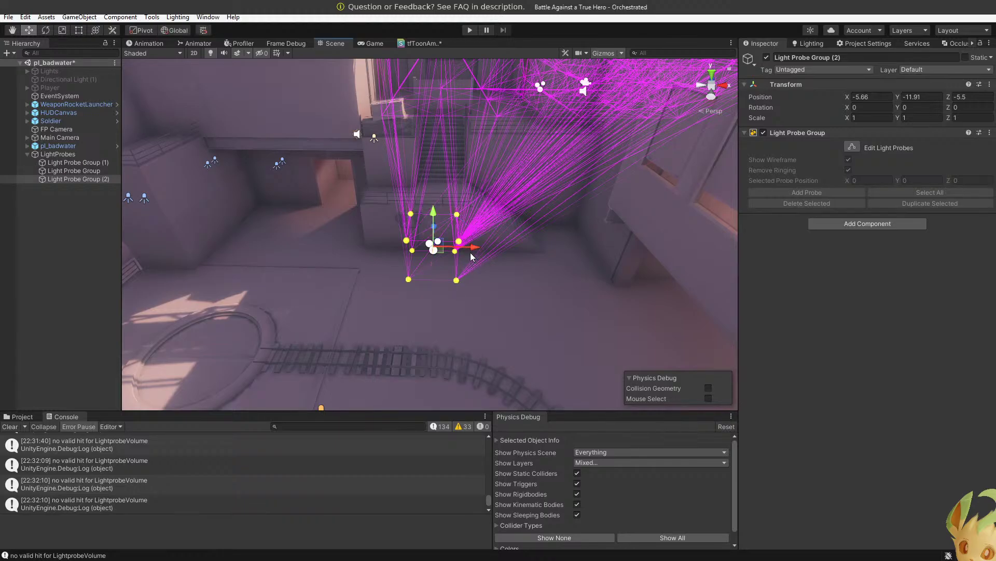
right_click_drag(466, 253, 510, 252)
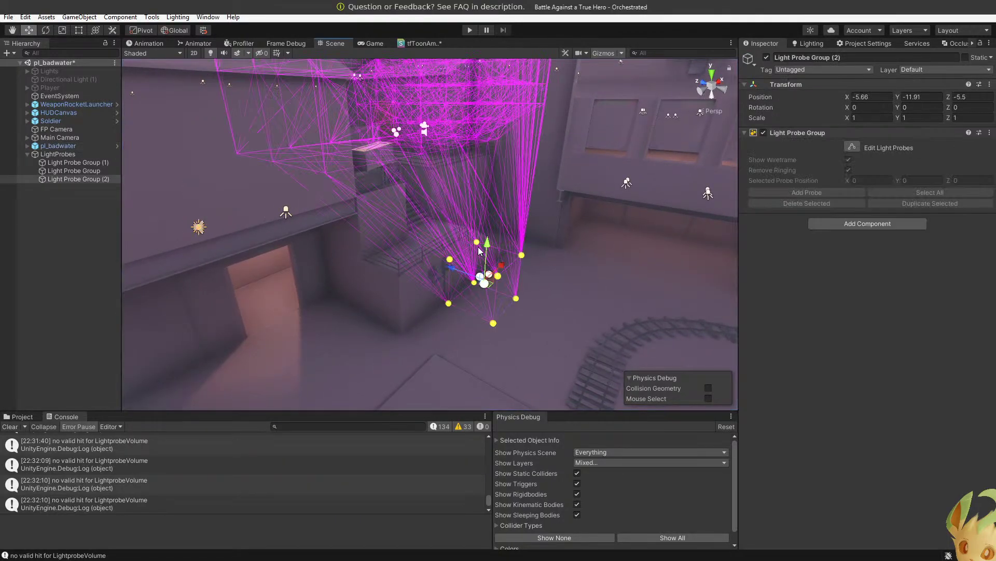
left_click(851, 148)
left_click(478, 242)
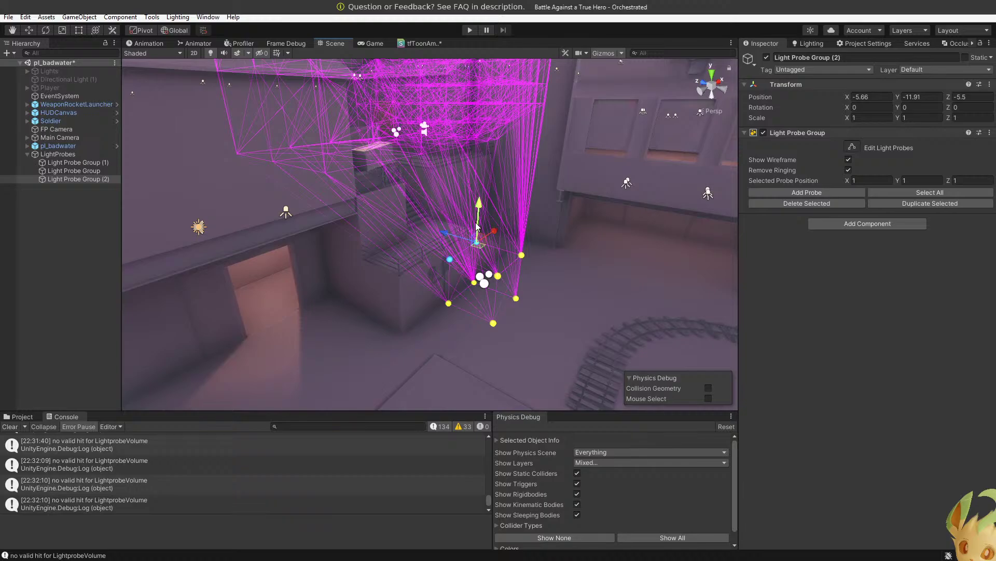
left_click_drag(476, 226, 387, 309)
scroll(389, 309, "down", 5)
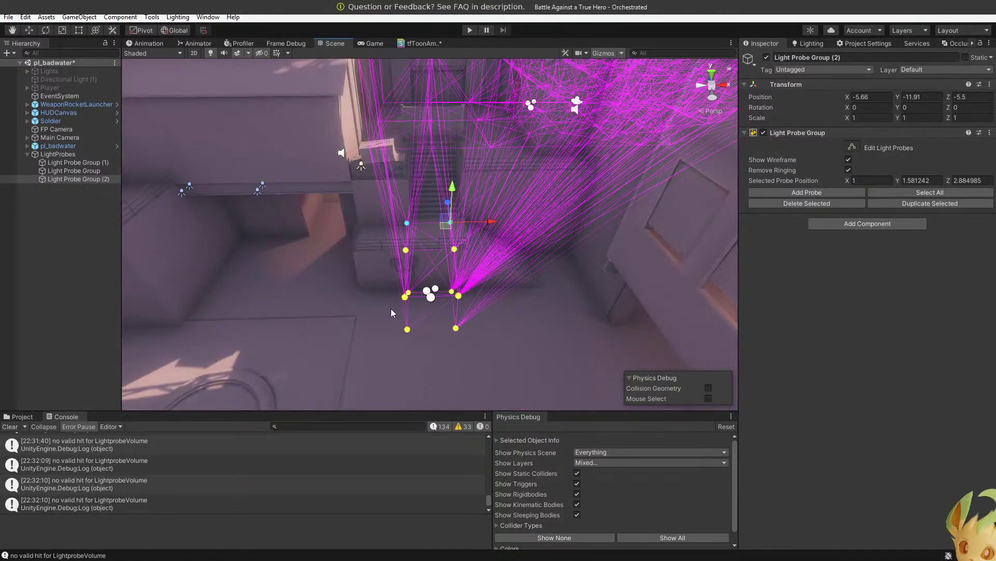
Fit the probe columns to the stairs' width, moving one side inward and the other to about X 1.16.
key("ctrl+a")
left_click_drag(482, 246, 490, 247)
key("w")
right_click_drag(490, 247, 493, 199)
key("s")
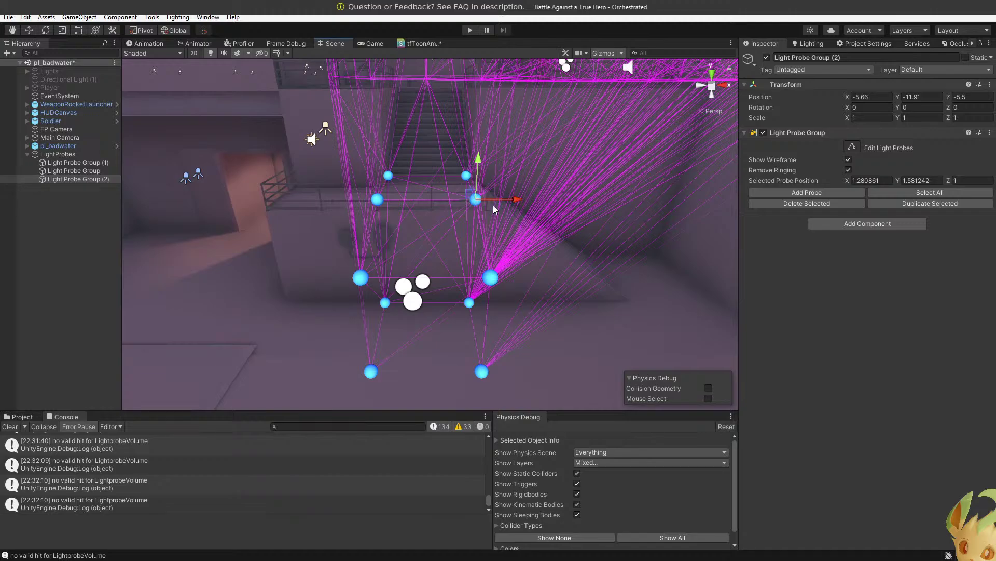
left_click_drag(419, 389, 319, 152)
left_click_drag(411, 203, 503, 200)
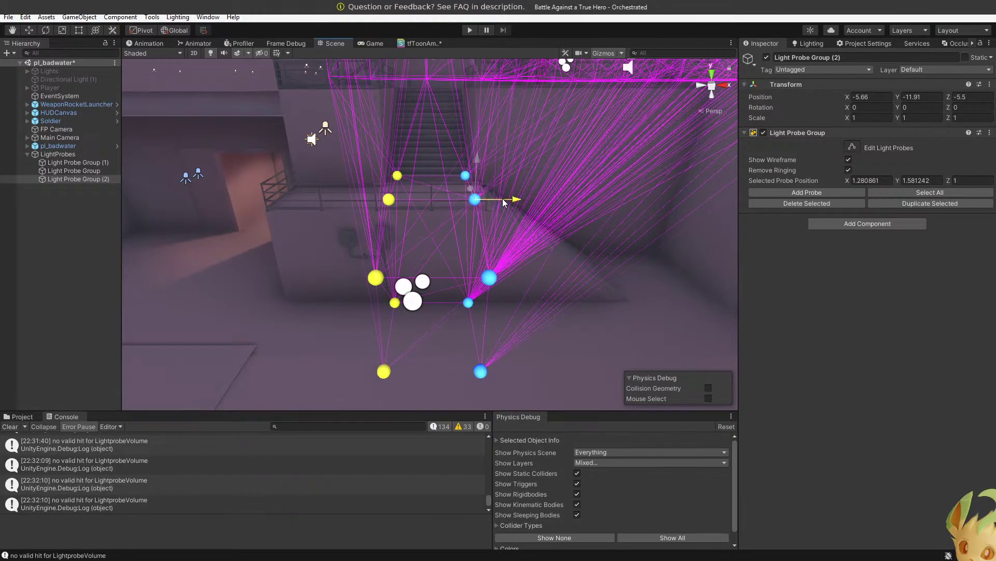
key("w")
Duplicate the landing probes to Z 3.78 and up the stairs to about Y 2.91, Z 5.36, and move the middle pair to Z 2.89.
right_click_drag(503, 199, 338, 188)
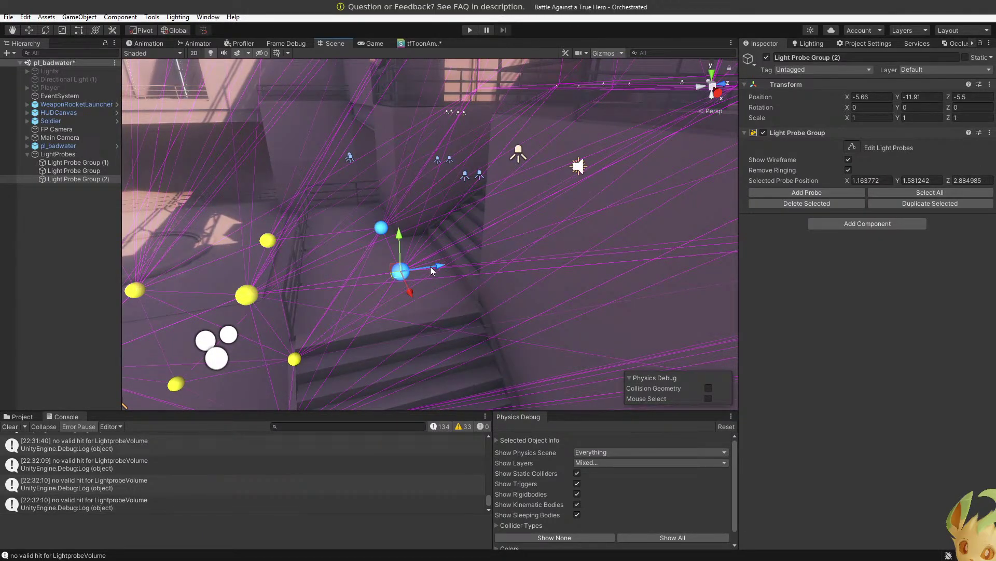
key("ctrl+d")
left_click_drag(431, 266, 575, 120)
left_click(418, 290)
left_click(401, 272)
key("ctrl+d")
right_click_drag(575, 121, 546, 165)
left_click_drag(578, 184, 548, 166)
key("a")
right_click_drag(548, 167, 442, 317)
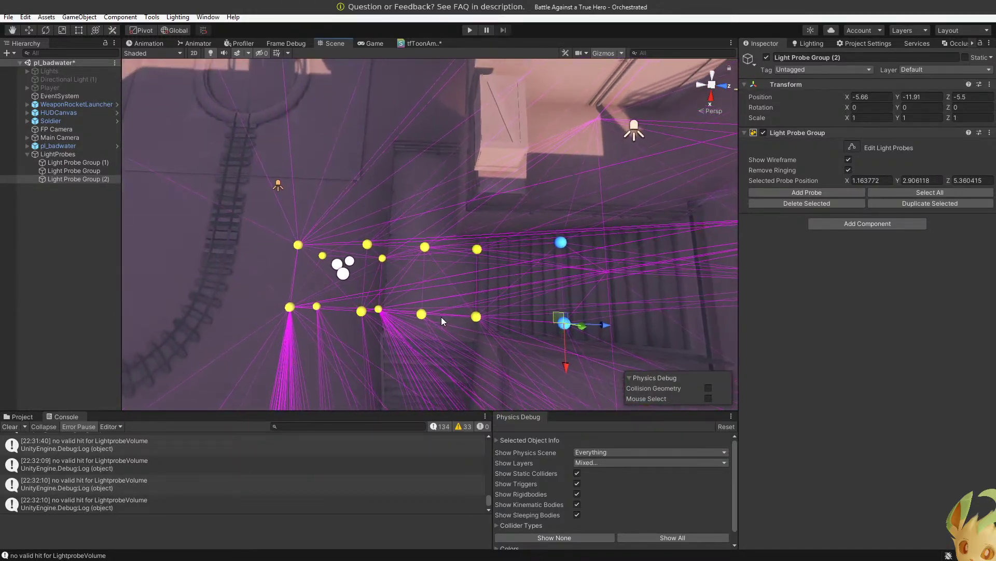
left_click_drag(444, 332, 403, 234)
left_click_drag(456, 316, 474, 318)
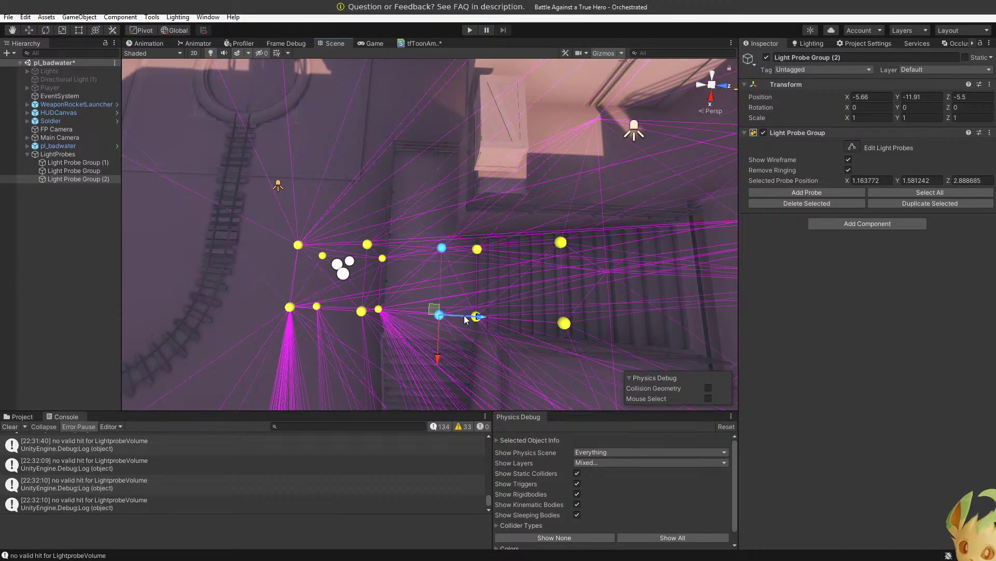
Duplicate the ground and landing probes to both sides along X, to about X -1.34 and X 4.35.
scroll(448, 321, "down", 5)
key("w")
right_click_drag(442, 249, 444, 269)
key("s")
left_click(452, 271)
left_click_drag(452, 275, 312, 193)
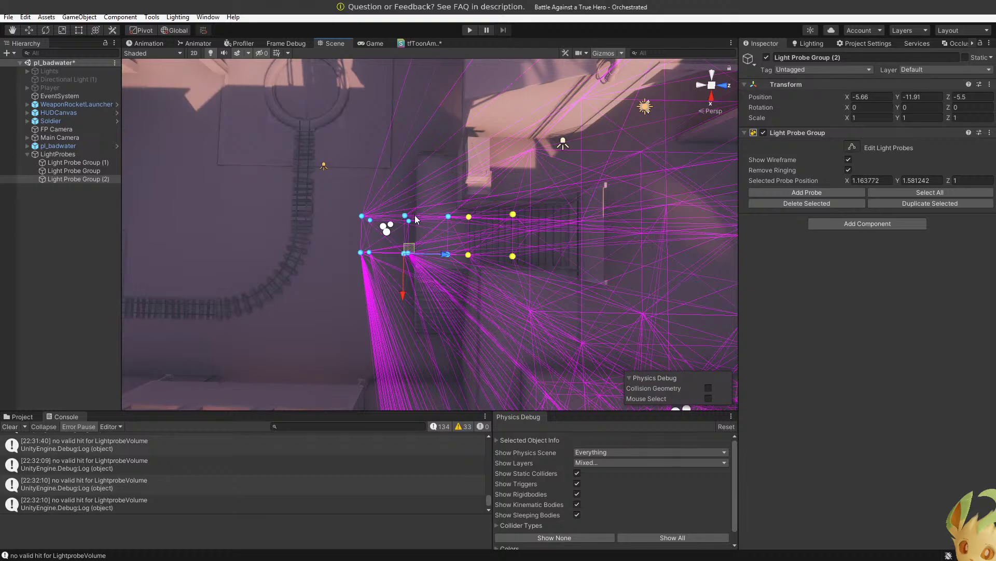
key("ctrl+d")
left_click_drag(404, 292, 402, 237)
key("ctrl+z")
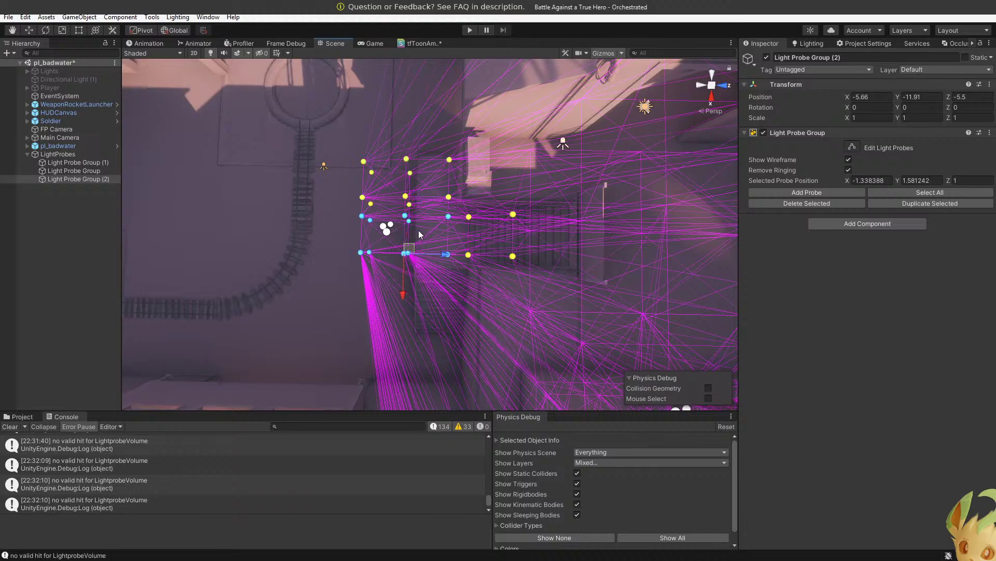
left_click_drag(404, 289, 405, 364)
Lower the probes along the side stairs to follow the steps, and place copies above the lowest ones at about Y 1.92.
left_click_drag(402, 322, 632, 64, "alt")
key("w")
right_click_drag(632, 64, 420, 191)
key("s")
left_click(405, 165)
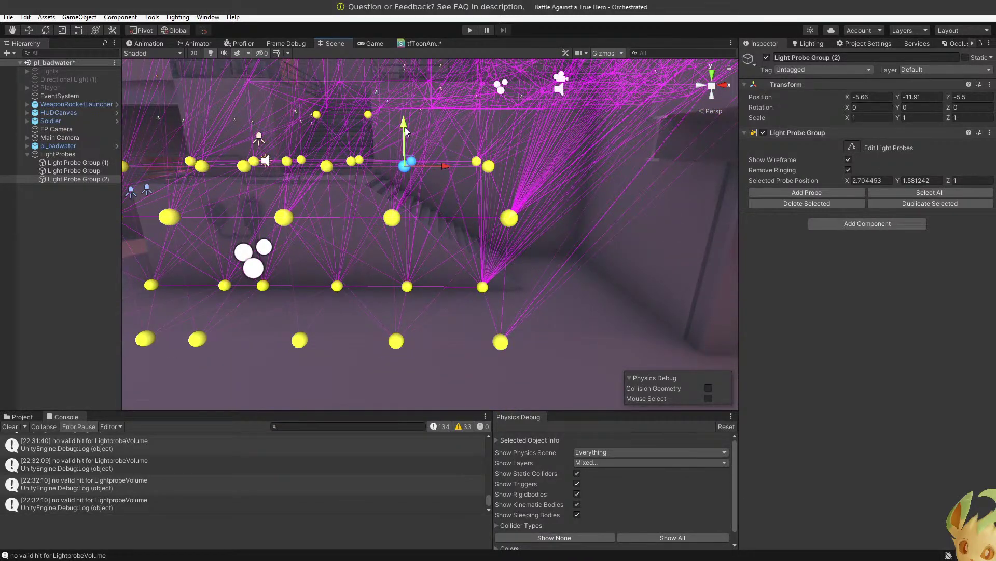
left_click_drag(405, 126, 399, 158)
left_click_drag(516, 173, 487, 223)
right_click_drag(486, 223, 520, 182)
left_click_drag(438, 247, 426, 153)
right_click_drag(425, 154, 542, 150)
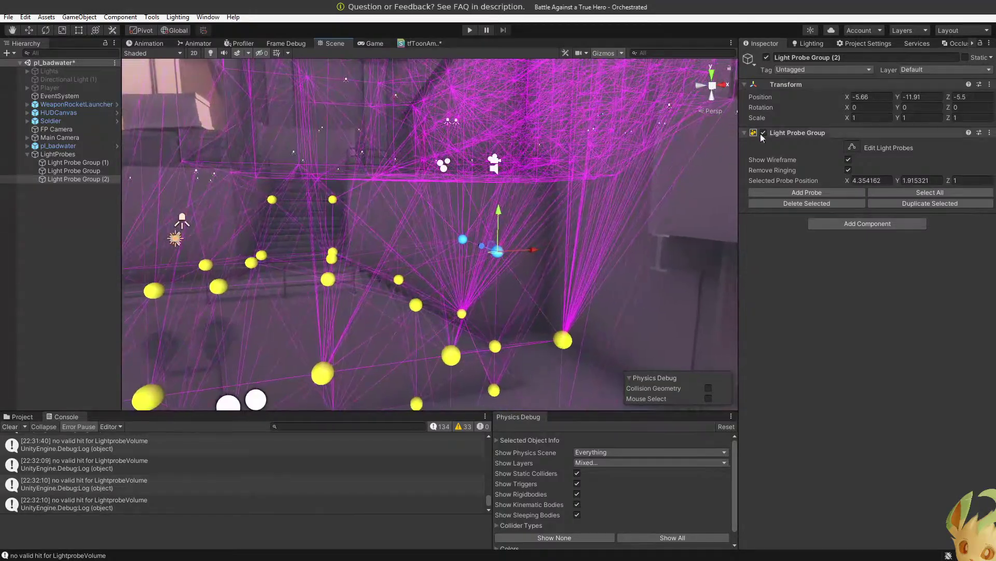
Hide the probe wireframe and duplicate the whole column of probes at X 4.35 to about X 5.92.
left_click(848, 159)
right_click_drag(508, 225, 512, 231)
left_click_drag(416, 345, 443, 182)
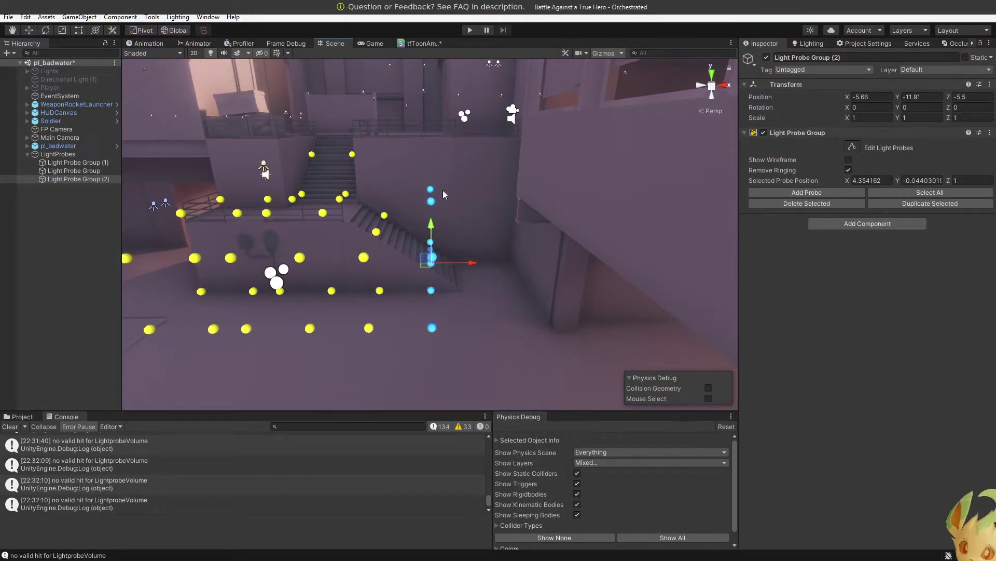
left_click_drag(463, 268, 517, 267)
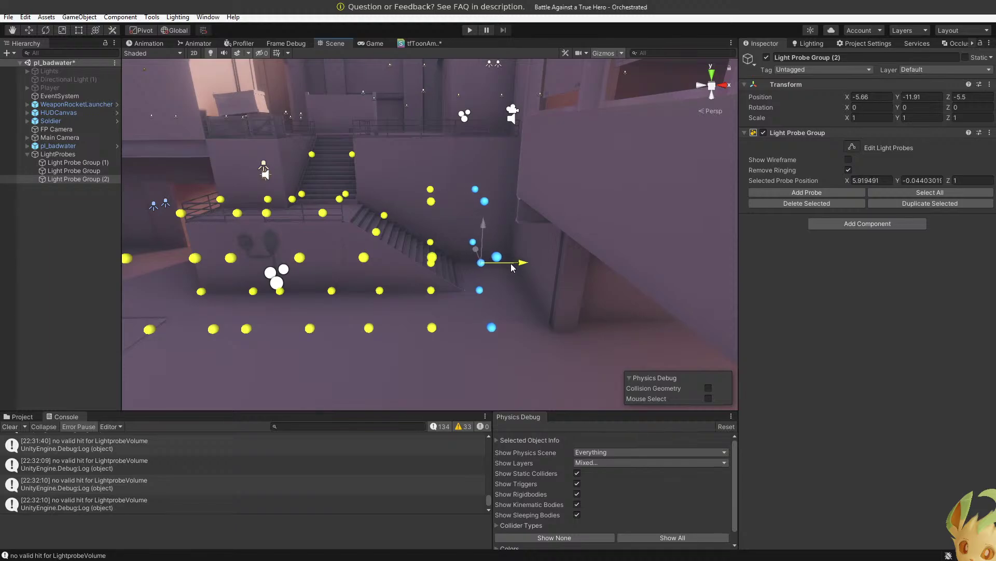
right_click_drag(516, 266, 453, 213)
left_click(450, 209)
left_click_drag(450, 210, 454, 229)
right_click_drag(454, 227, 524, 250)
key("ctrl+z")
right_click_drag(475, 220, 457, 223)
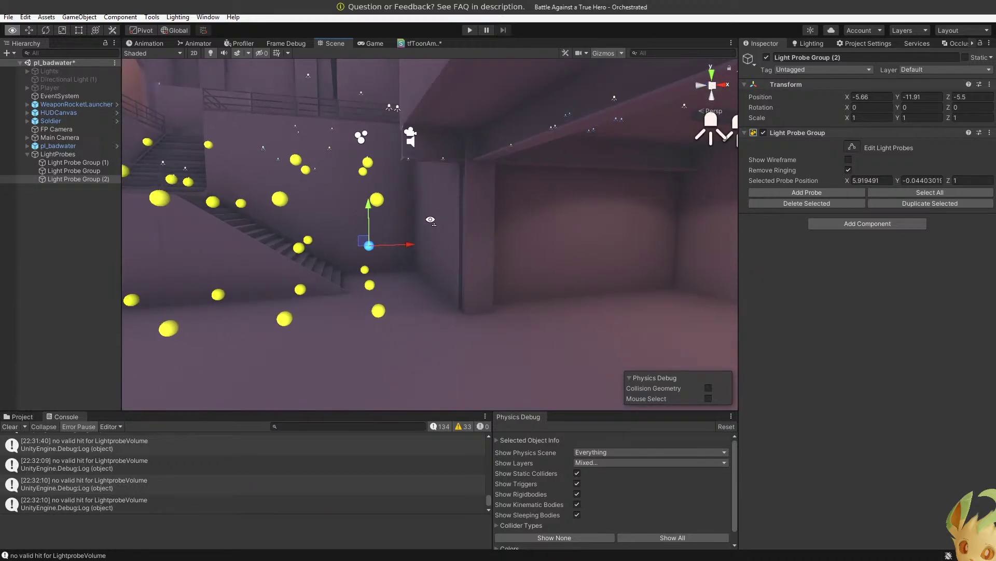
Show the probe wireframe and duplicate the three upper probes at X 5.92 upward to about Y 3.06.
left_click(849, 159)
right_click_drag(514, 213, 494, 207)
left_click(493, 205)
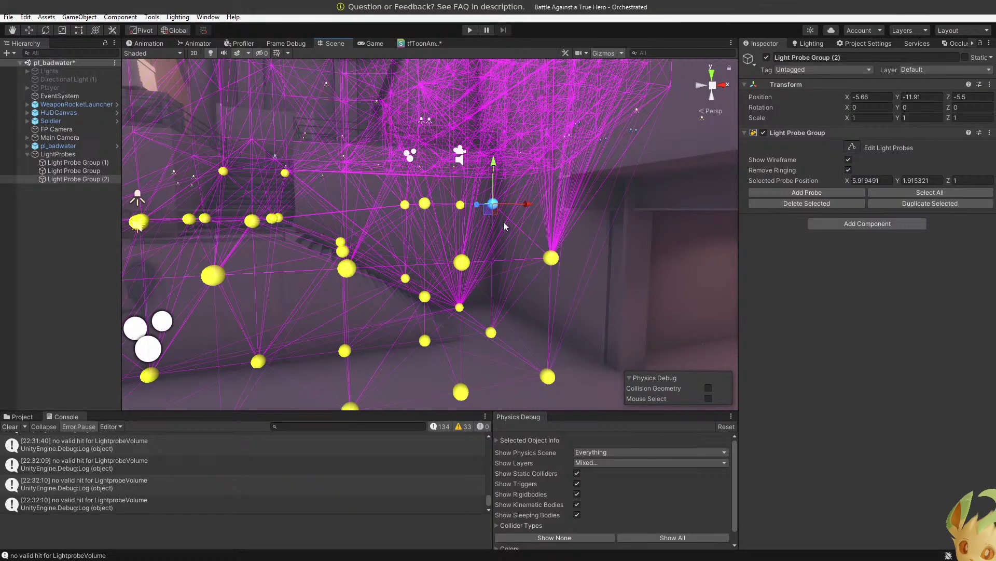
left_click(460, 205, "shift")
left_click_drag(494, 181, 494, 143)
left_click(551, 258, "shift")
key("ctrl+d")
right_click_drag(494, 145, 544, 241)
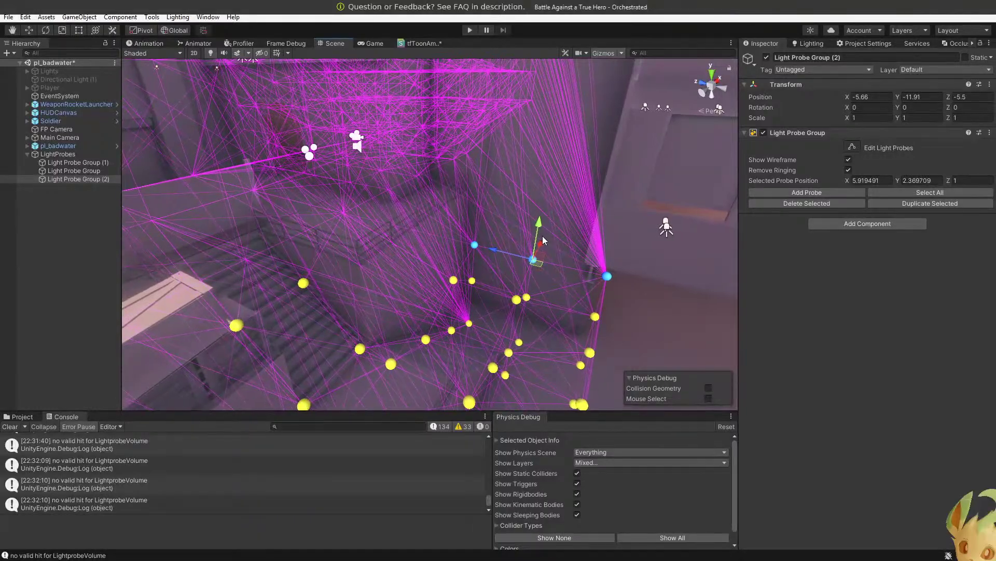
left_click_drag(543, 240, 472, 208)
left_click(616, 254)
Move the probe at X 1.16, Z 3.78 at the foot of the upper stairs farther along the steps.
right_click_drag(475, 210, 481, 234)
left_click(422, 282)
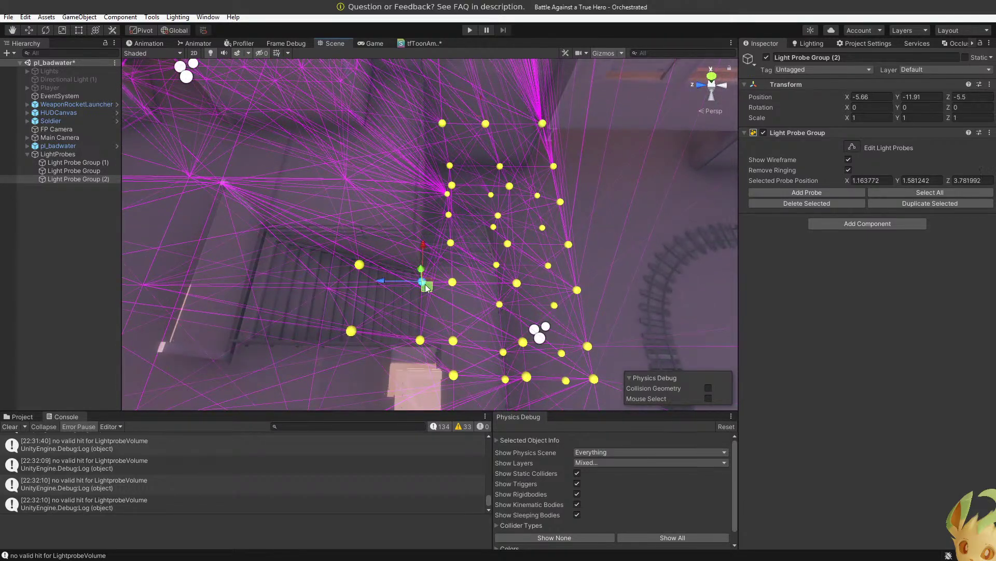
right_click_drag(422, 283, 432, 164)
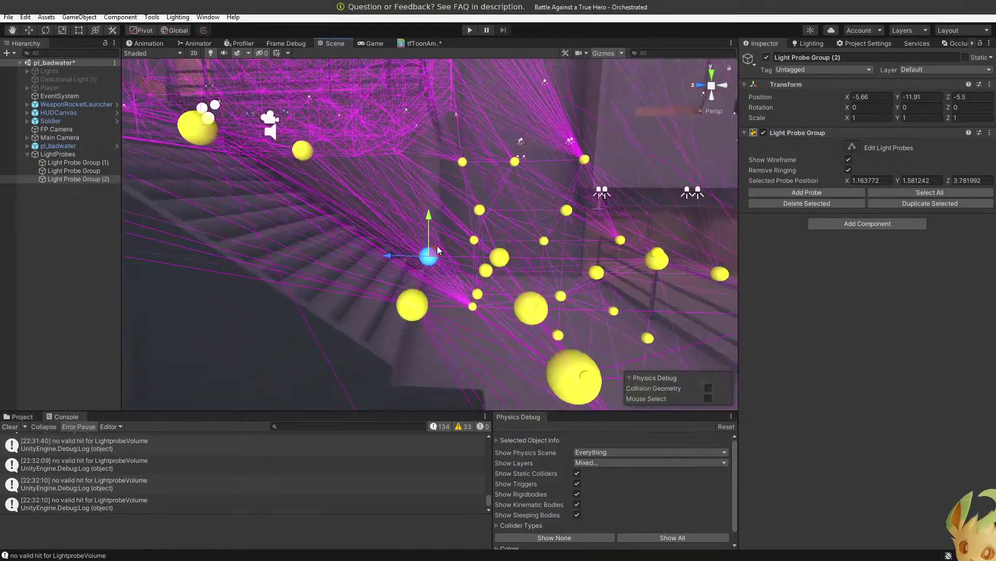
left_click_drag(431, 252, 388, 216)
right_click_drag(388, 216, 440, 324)
Shift the row of probes along the back wall to about Z 3.48 and the top corner probe to about Z 3.51.
left_click_drag(444, 323, 426, 202)
left_click_drag(415, 310, 384, 310)
mouse_move(384, 308)
right_mouse_down()
mouse_move(370, 307)
mouse_move(395, 304)
right_mouse_up()
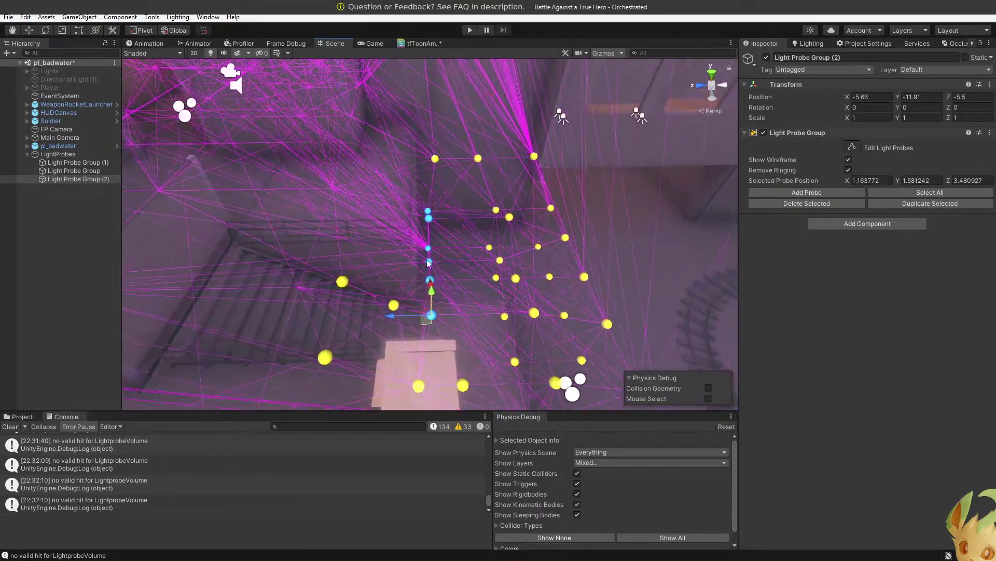
left_click(434, 158)
left_click_drag(414, 160, 405, 160)
Shift the middle row of probes along the landing's front edge to about Z 1.13.
right_click_drag(434, 168, 440, 332)
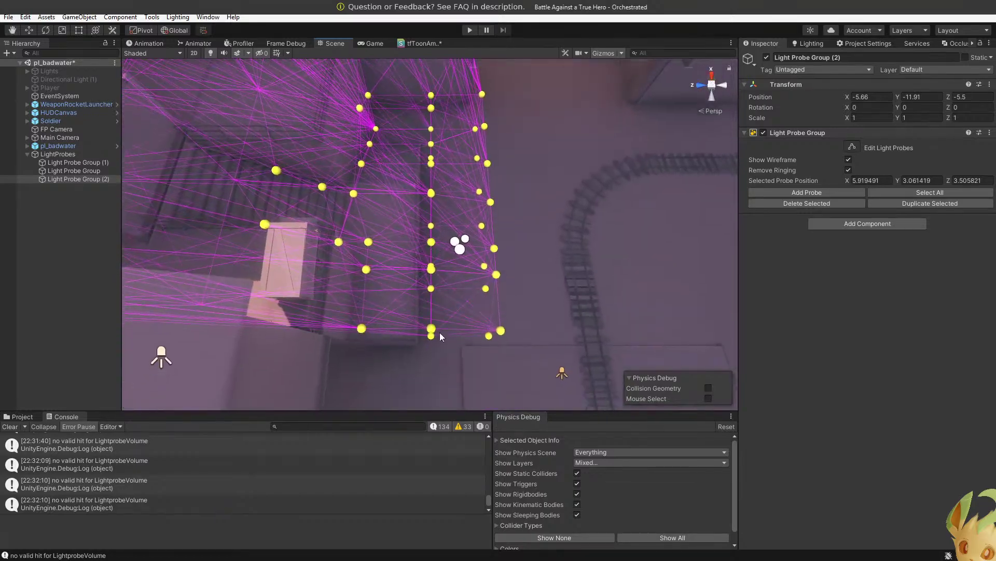
left_click_drag(449, 355, 413, 91)
left_click_drag(407, 198, 400, 194)
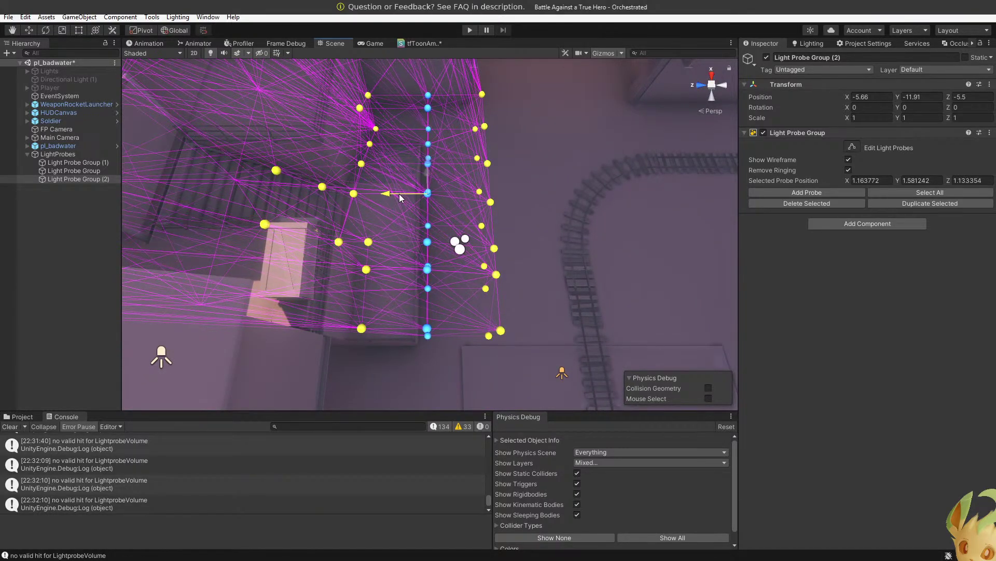
Duplicate the end column of probes outward to X about -5.35 and shift the original column to X about -3.84.
right_click_drag(400, 194, 363, 161)
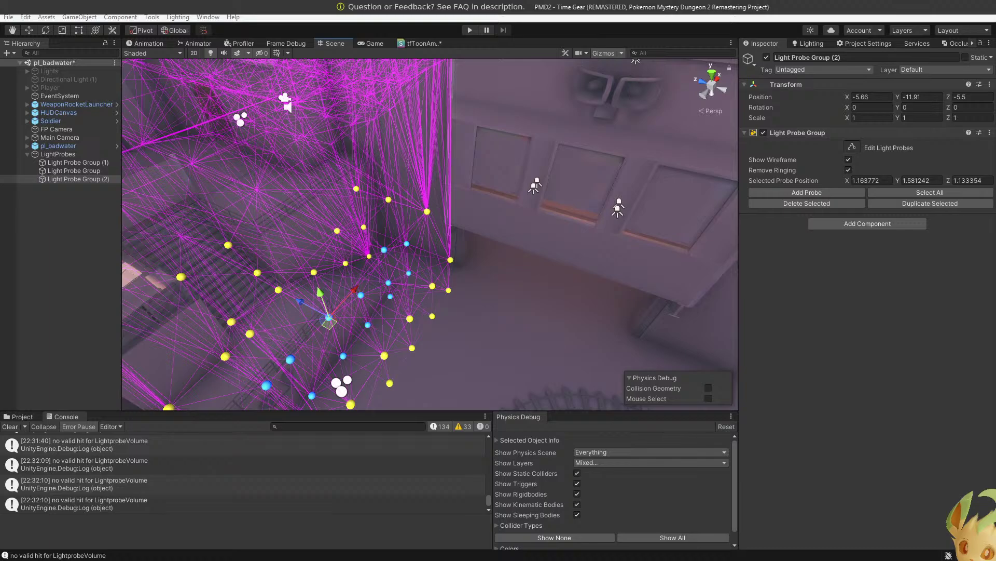
right_click_drag(270, 207, 249, 259)
left_click_drag(452, 363, 397, 239)
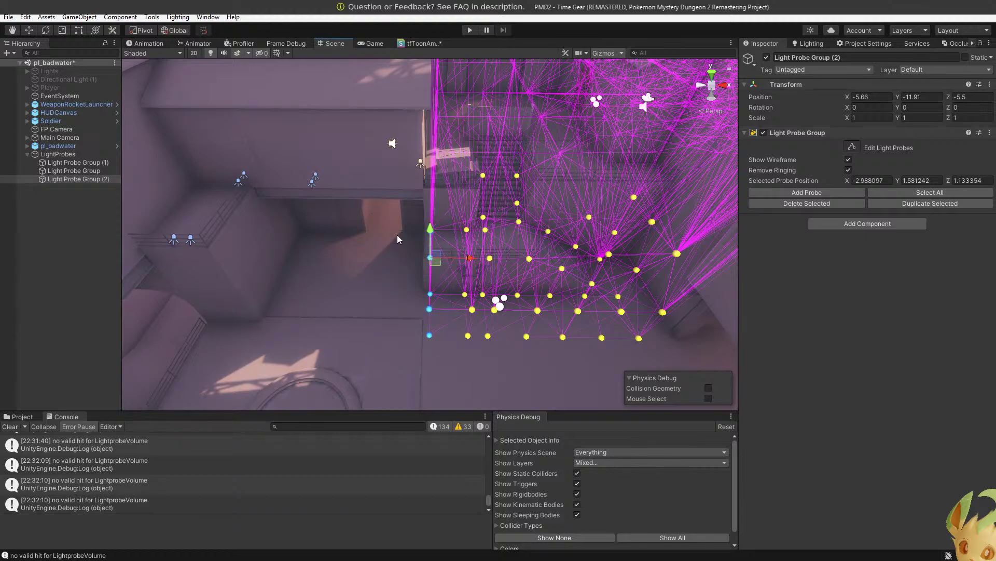
left_click_drag(460, 261, 405, 270)
key("ctrl+z")
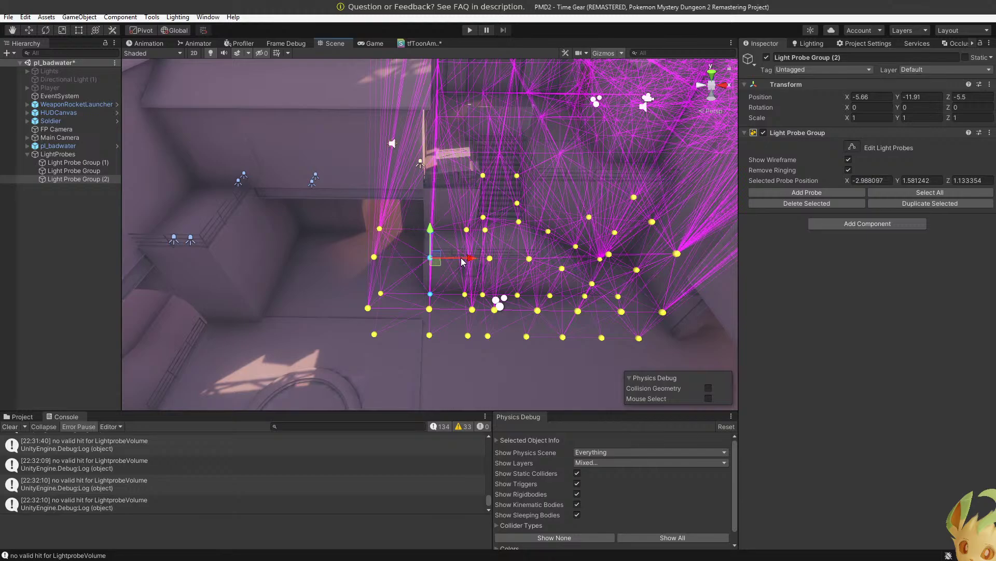
left_click_drag(463, 261, 443, 265)
Move the four probes at the corner beside the doorway closer to the wall, to Z about 5.33.
right_click_drag(442, 266, 490, 272)
left_click_drag(486, 276, 422, 206)
right_click_drag(422, 207, 452, 199)
key("w")
left_click(436, 204)
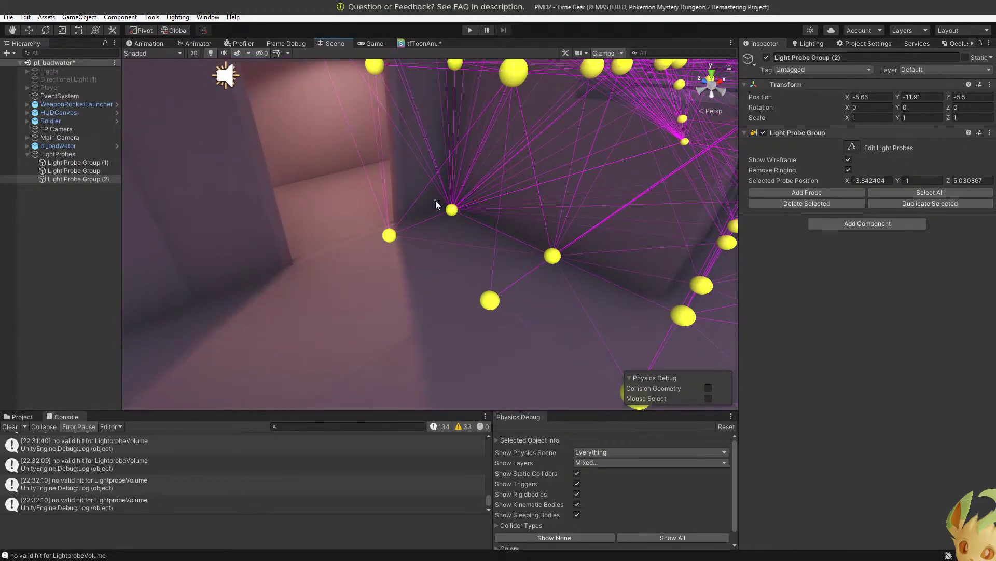
key("ctrl+z")
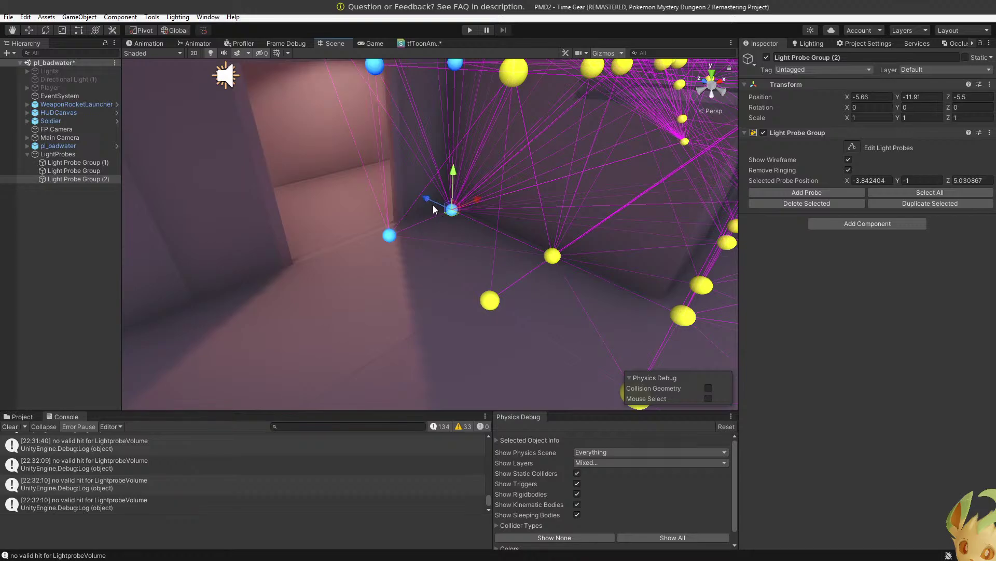
left_click(434, 206)
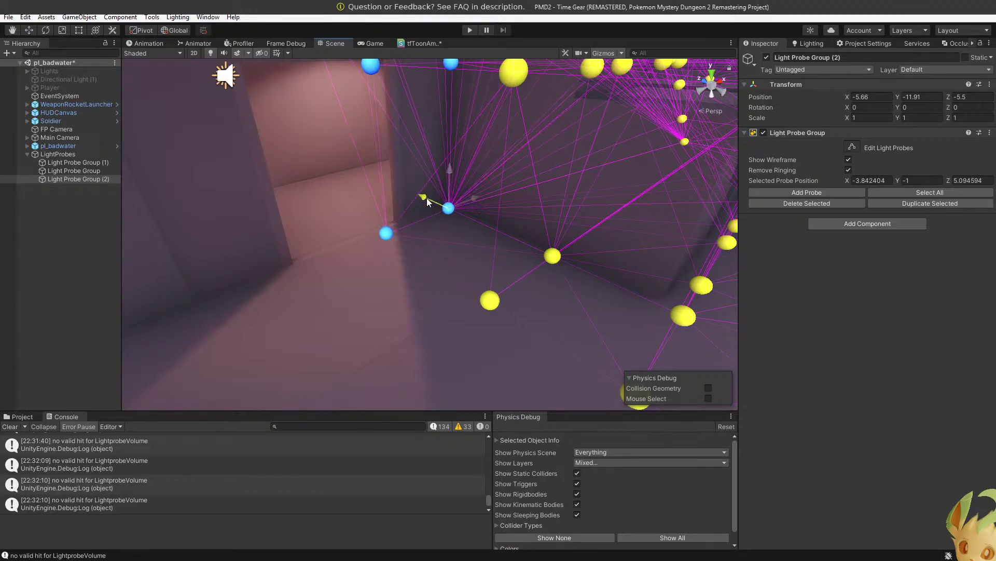
left_click_drag(427, 199, 424, 196)
right_click_drag(424, 197, 531, 189)
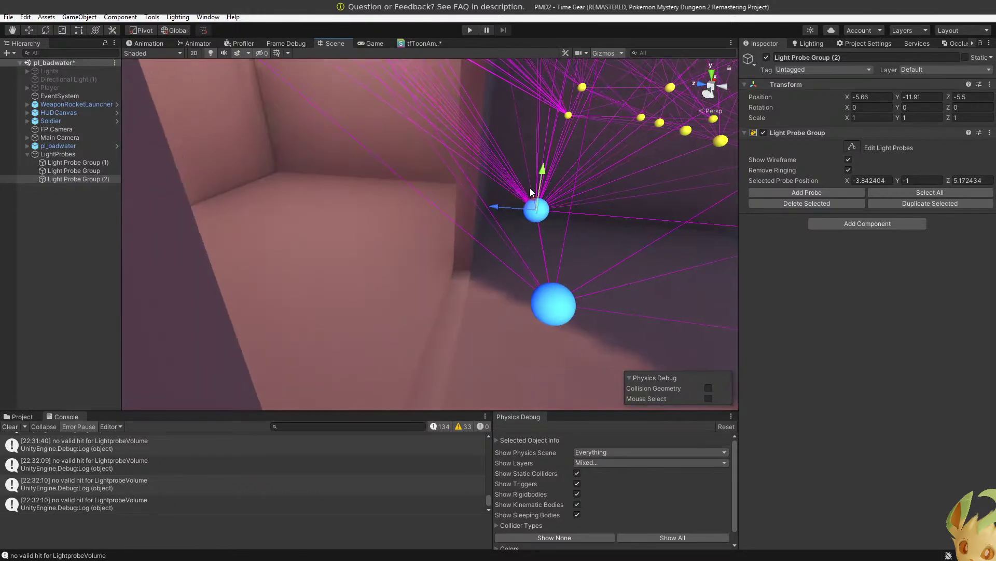
left_click_drag(485, 206, 481, 207)
Duplicate the four probes in front of the doorway into the opening, placing the copies at Z about 6.24.
right_click_drag(482, 206, 372, 167)
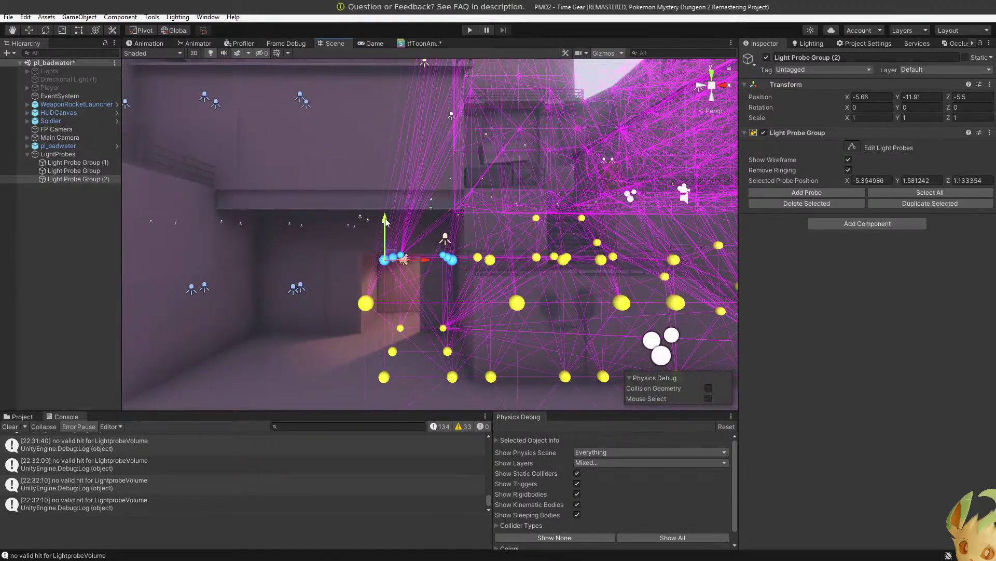
right_click_drag(385, 230, 518, 288)
left_click(483, 288)
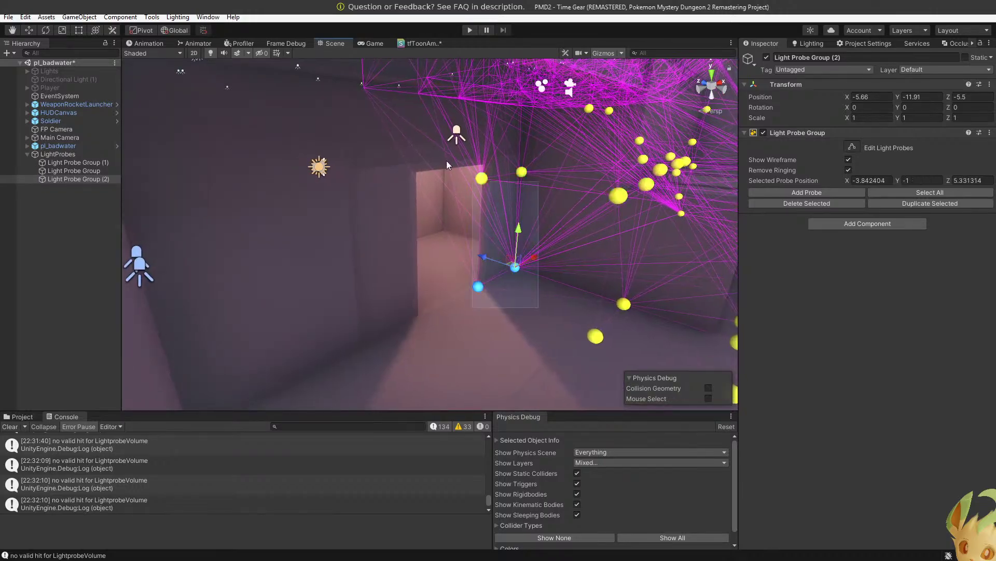
key("f")
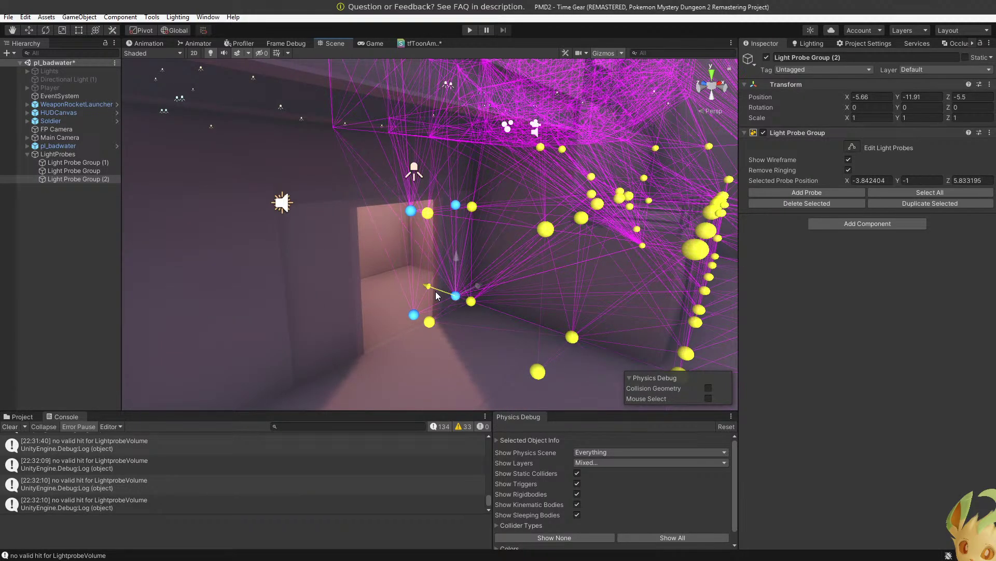
key("w")
right_click_drag(437, 296, 530, 327)
left_click_drag(398, 241, 397, 241)
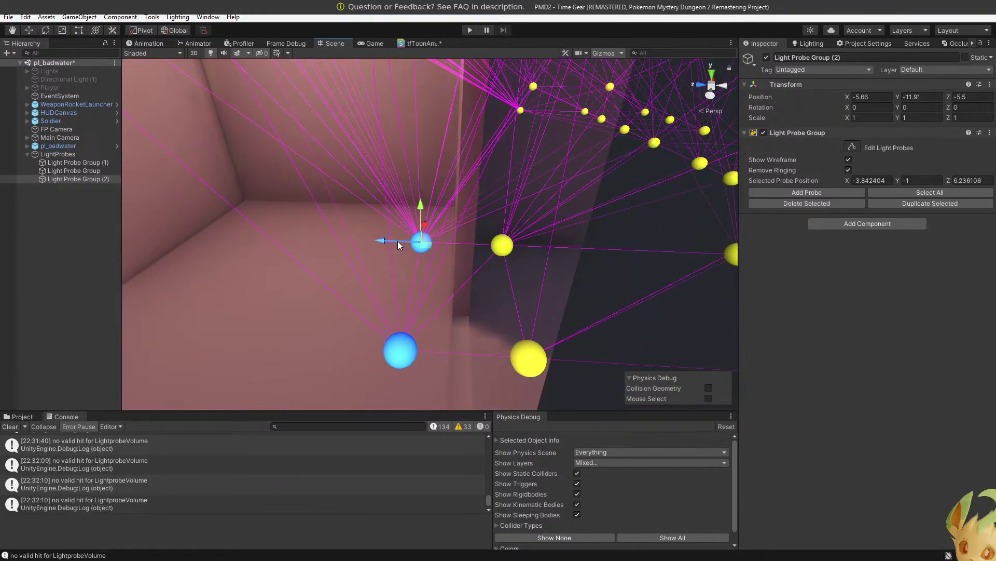
Duplicate the two floor probes inside the doorway back to Z about 8.98, and copy the inner pair sideways to X about -2.97.
right_click_drag(398, 241, 420, 295)
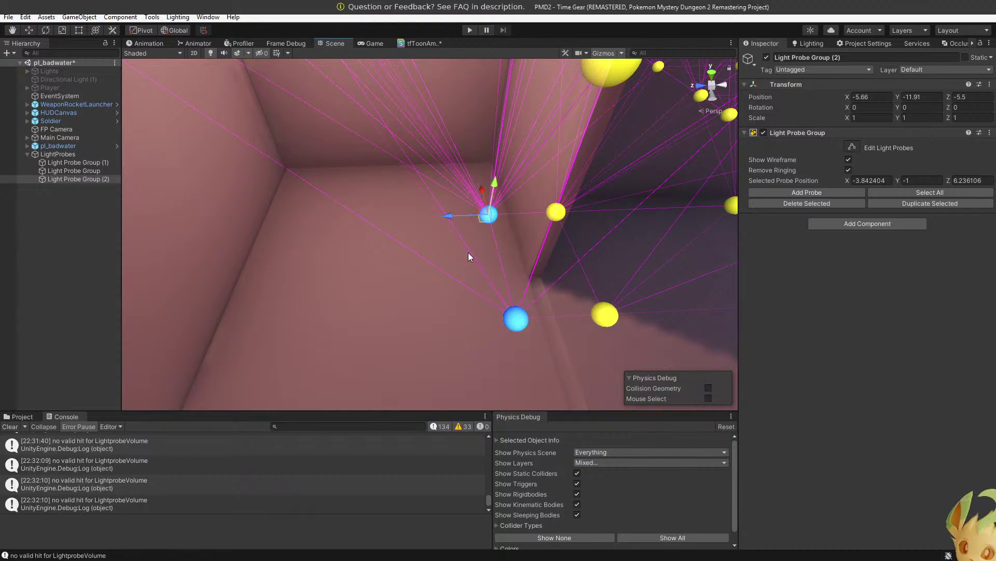
left_click_drag(456, 217, 246, 222)
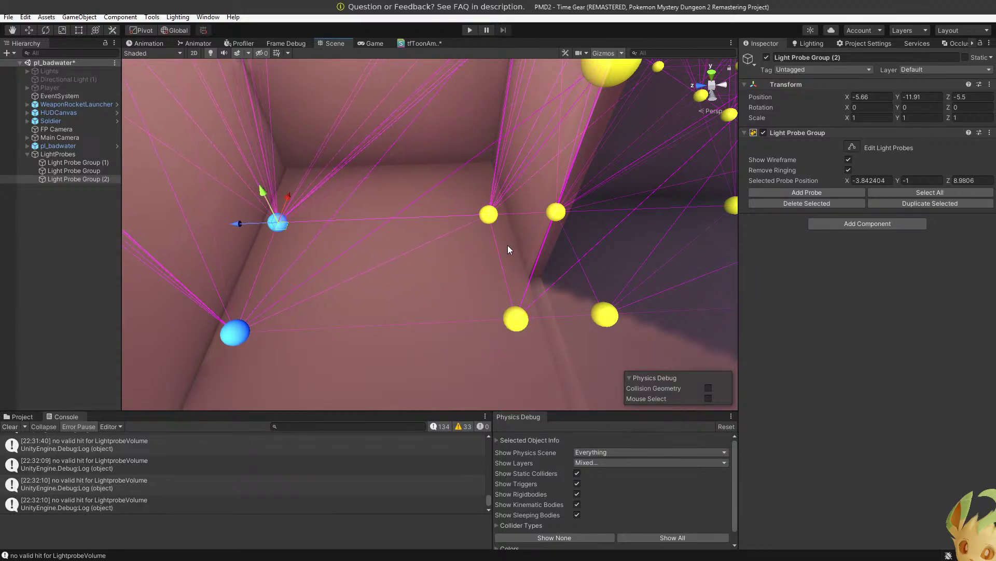
left_click_drag(484, 193, 468, 155)
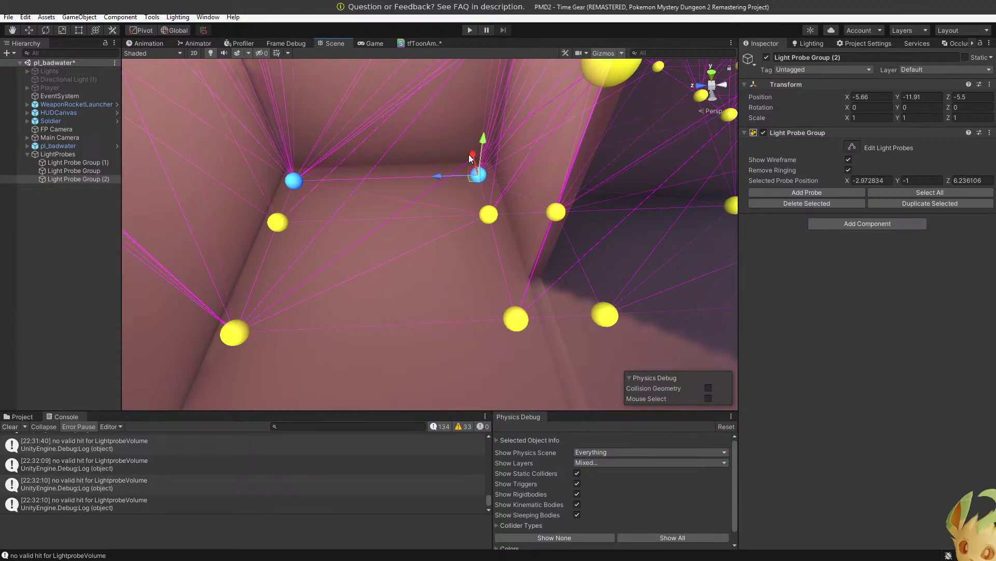
Duplicate the pair of floor probes at X -5.35 inside the recess toward the opposite wall, to X about -6.44.
right_click_drag(468, 155, 449, 298)
left_click_drag(517, 309, 390, 68)
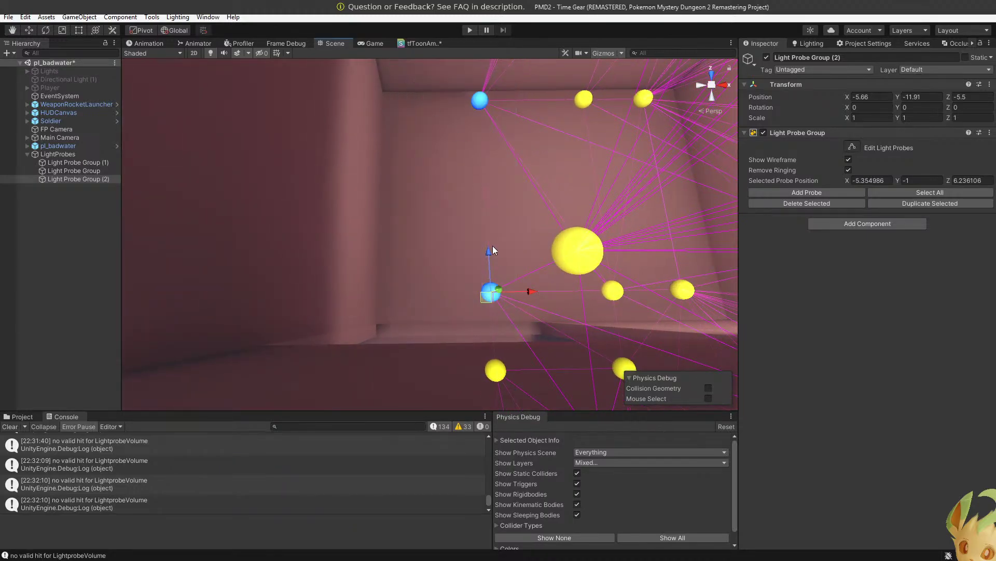
left_click_drag(438, 299, 444, 297)
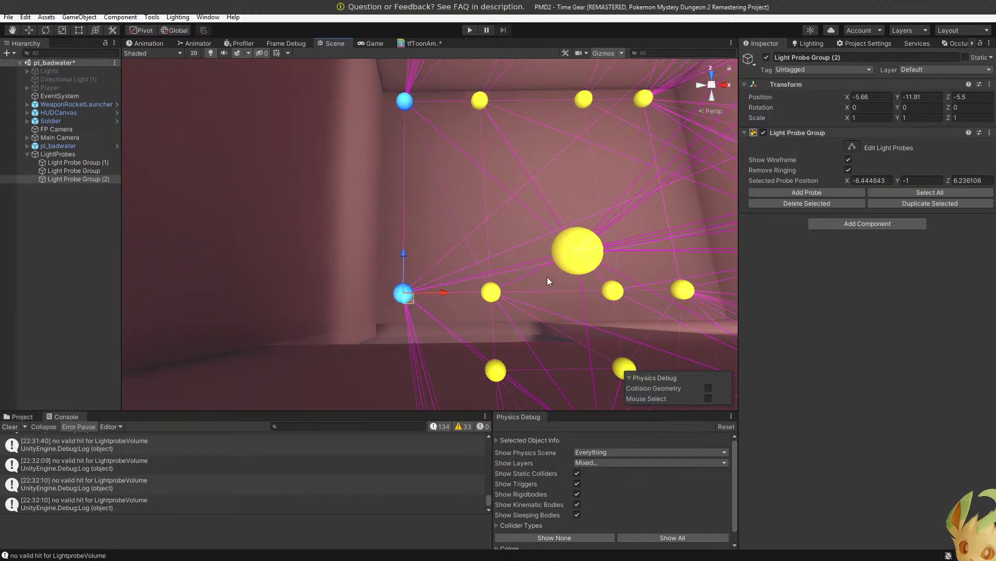
Shift the line of probes running through the middle of the doorway to X about -5.03.
right_click_drag(602, 268, 605, 313)
left_click_drag(601, 317, 187, 73)
right_click_drag(187, 73, 228, 109)
right_click_drag(505, 14, 358, 490)
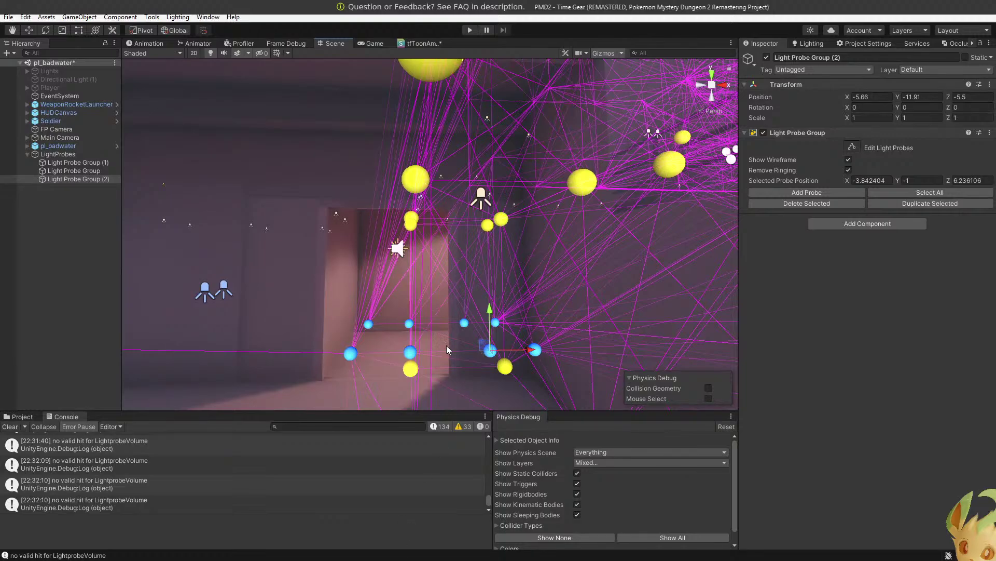
right_click_drag(434, 369, 440, 364)
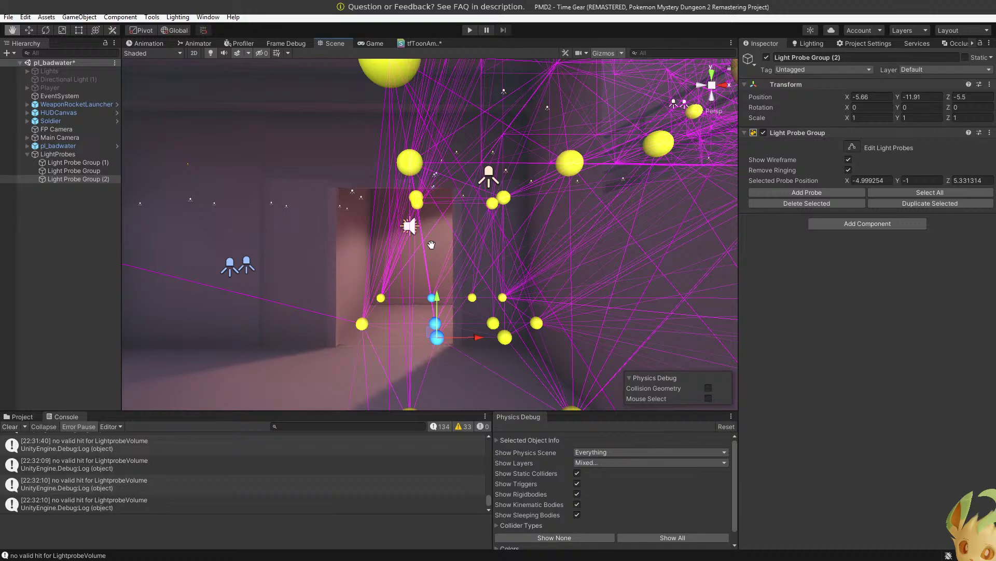
left_click_drag(475, 338, 454, 338)
left_click_drag(438, 226, 400, 187, "shift")
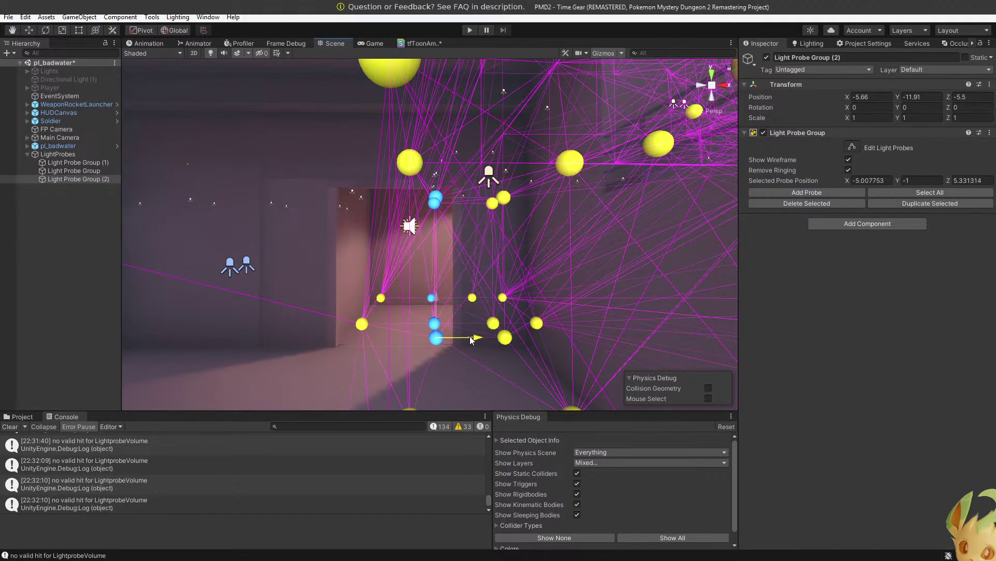
Duplicate the eight floor probes inside the recess upward to Y about 1.40 and clear the selection.
right_click_drag(473, 340, 647, 356)
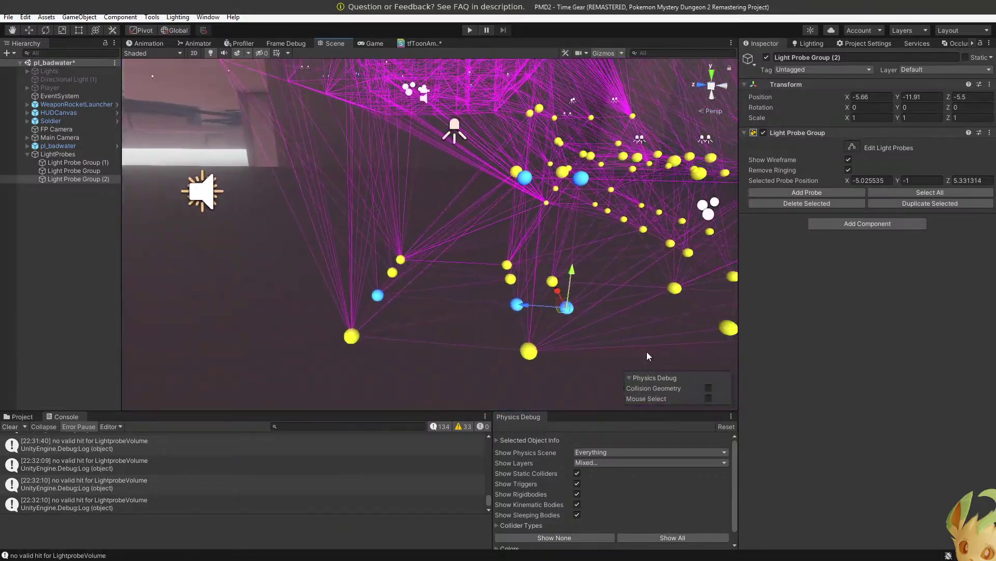
middle_click_drag(647, 356, 582, 353)
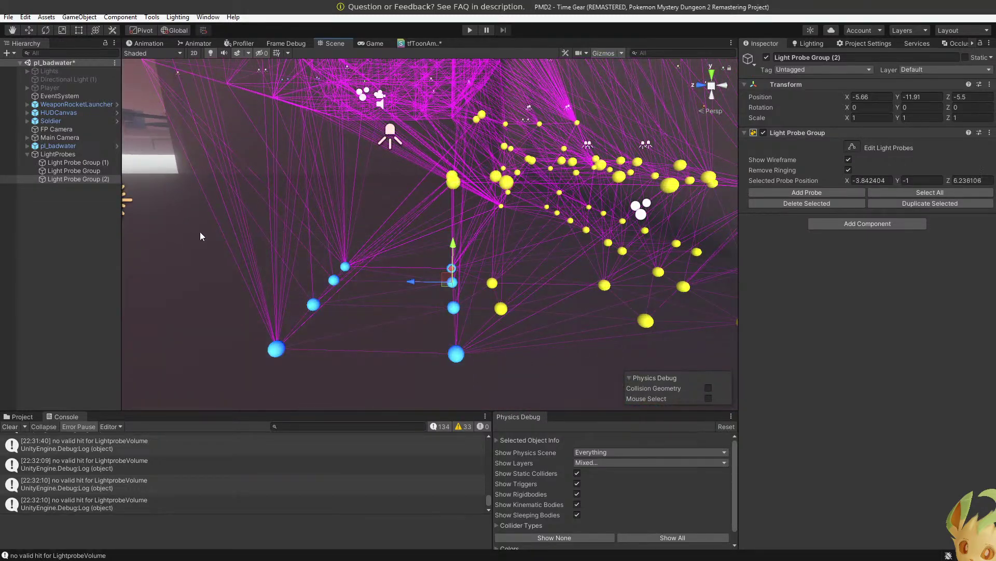
right_click_drag(200, 232, 309, 282)
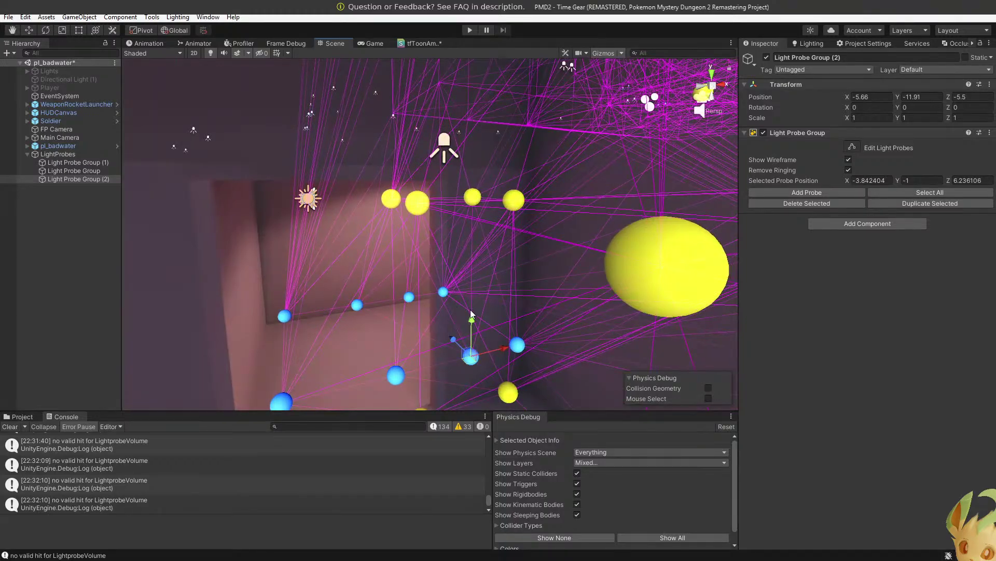
right_click_drag(465, 163, 568, 211)
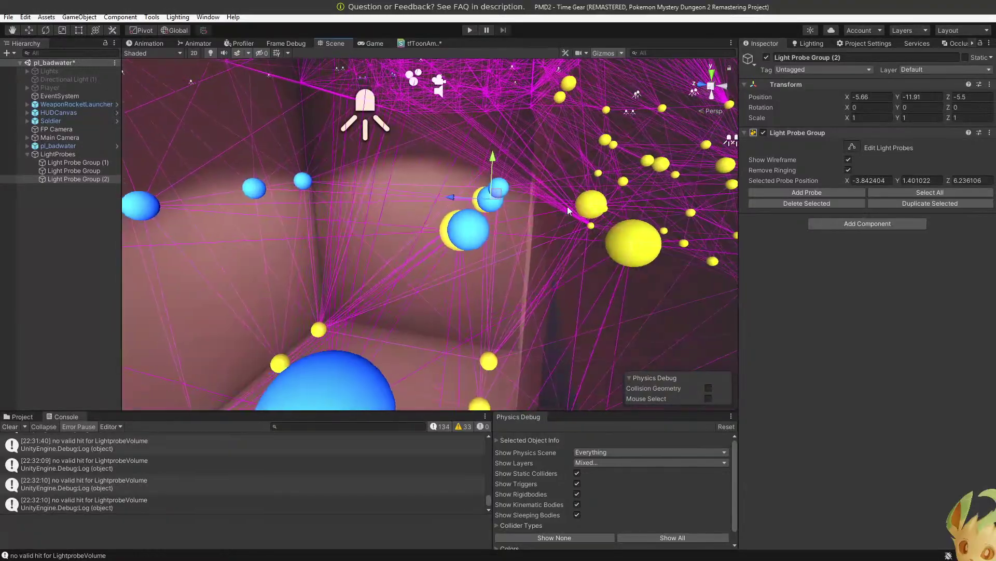
left_click(475, 191)
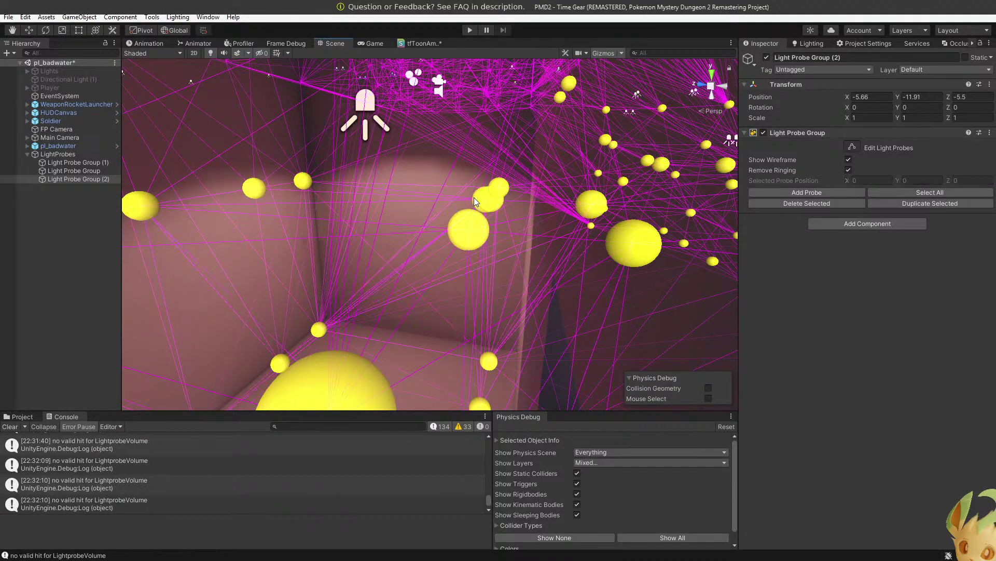
Duplicate the eight floor probes inside the recess upward to form a middle layer at Y about 0.23.
right_click_drag(504, 225, 427, 219)
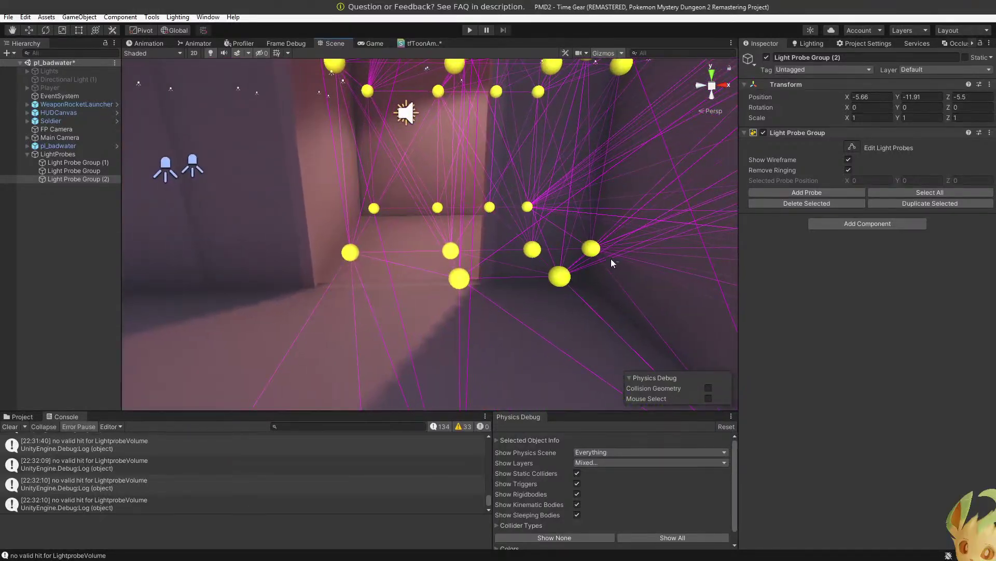
left_click_drag(612, 260, 311, 179)
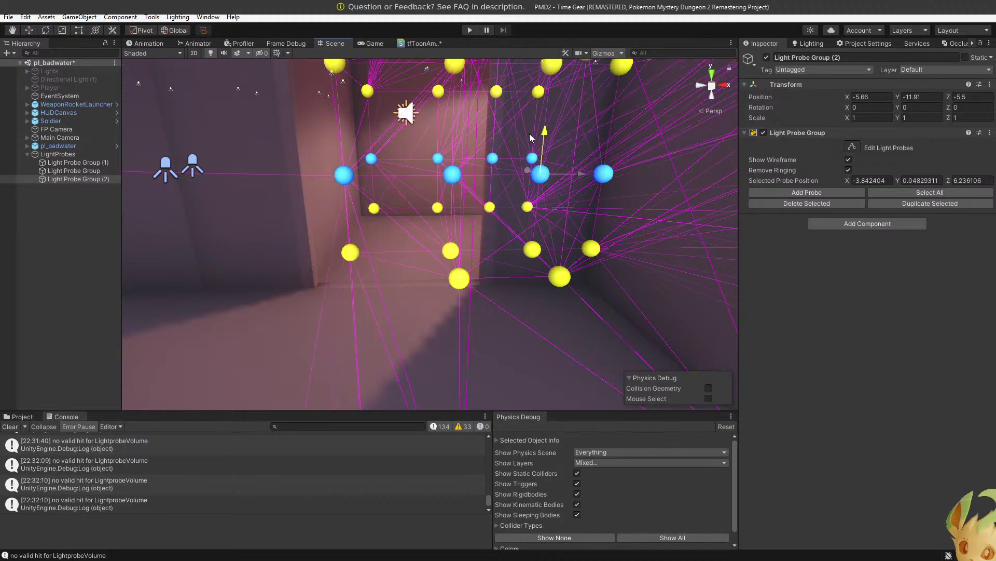
left_click_drag(531, 137, 526, 119)
right_click_drag(525, 122, 490, 209)
Duplicate the recess's upper probe layer up to the ceiling, placing the copies at Y about 3.06.
left_click_drag(488, 137, 489, 127)
right_click_drag(488, 130, 643, 205)
left_click_drag(653, 230, 657, 124)
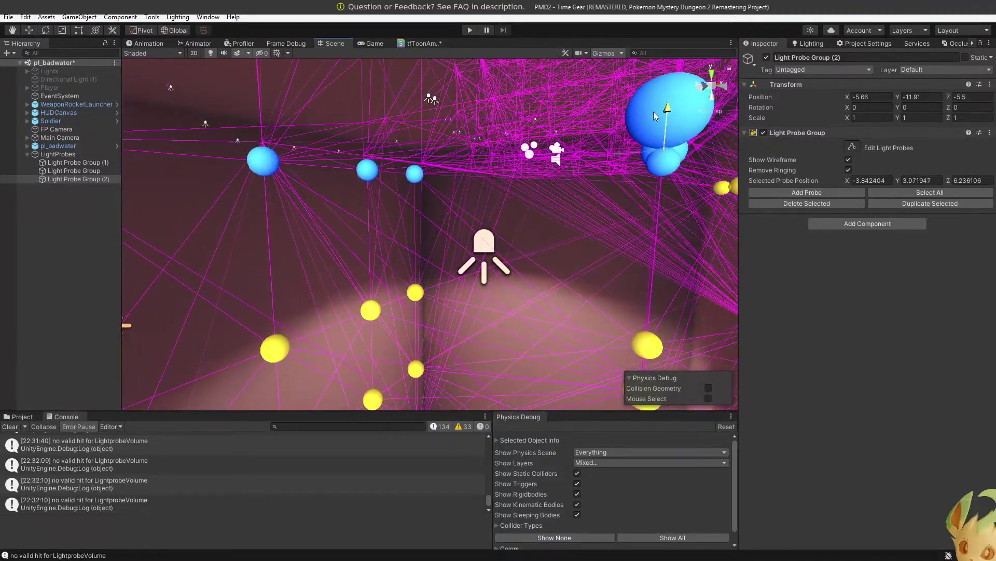
right_click_drag(597, 165, 617, 195)
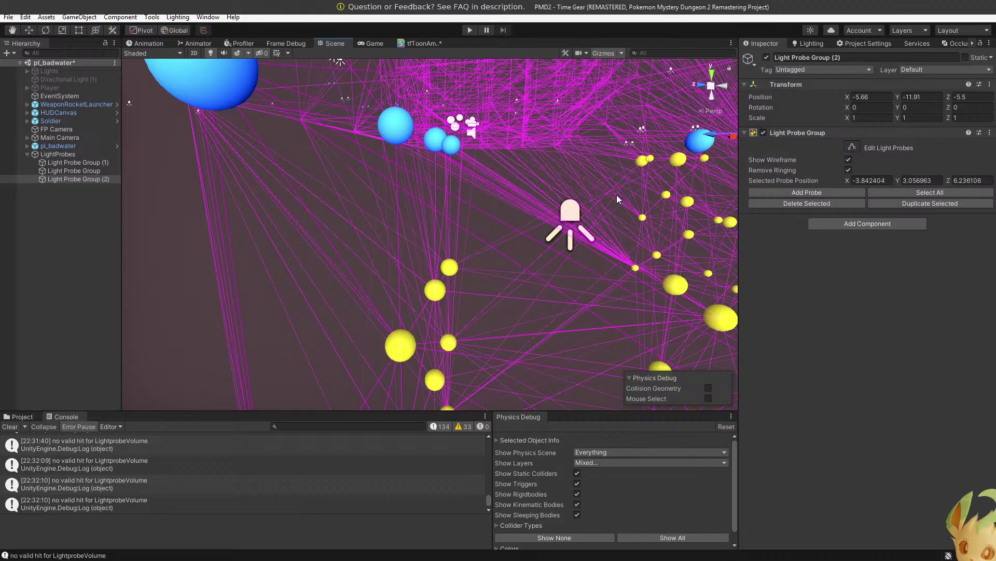
Duplicate the upper pair of probes just outside the doorway down to Y about 0.23.
right_click_drag(465, 281, 491, 254)
left_click(470, 221)
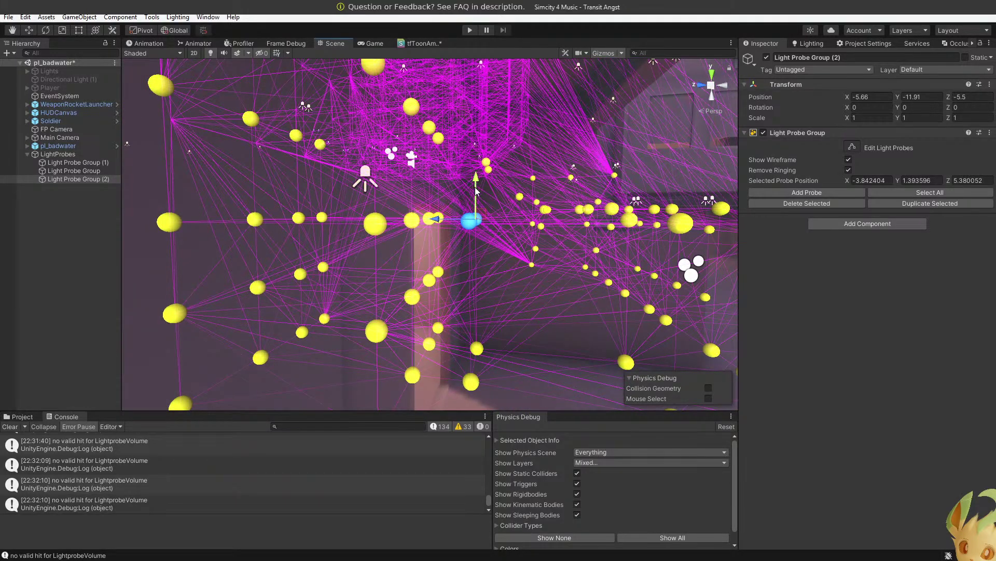
left_click_drag(484, 255, 482, 250)
right_click_drag(482, 251, 511, 358)
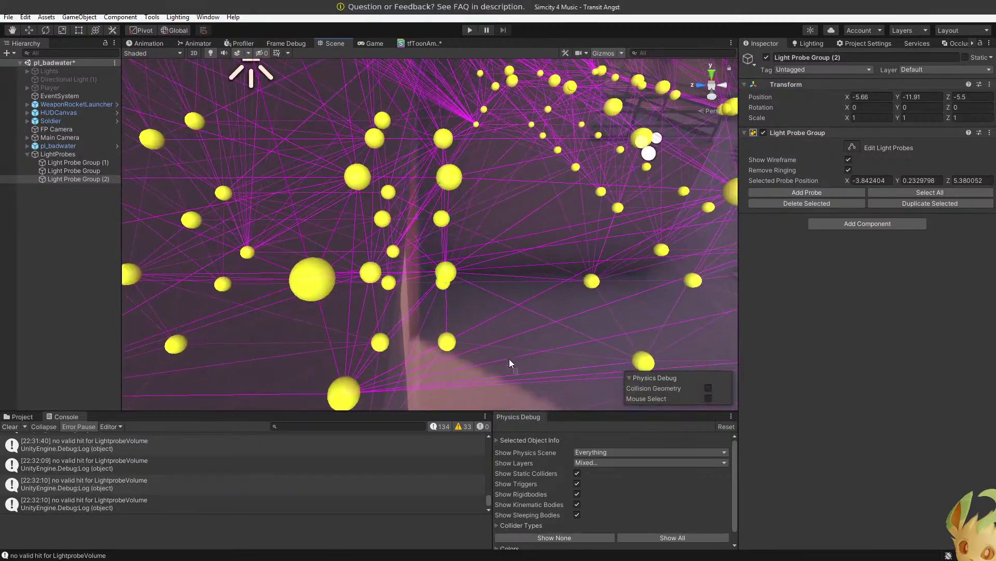
Shift the six stacked probes just outside the doorway to Z about 5.23.
left_click_drag(518, 372, 428, 111)
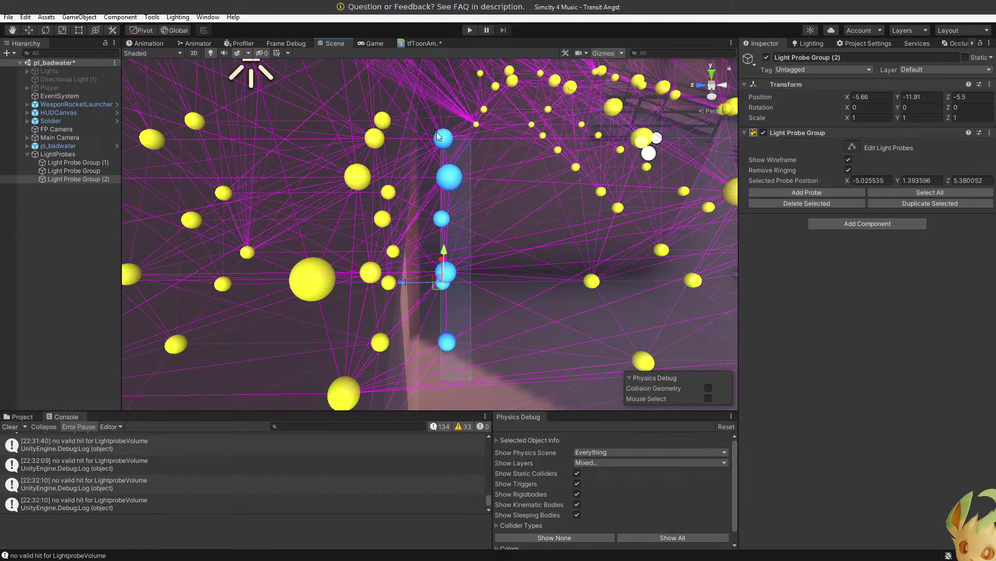
left_click_drag(418, 286, 427, 282)
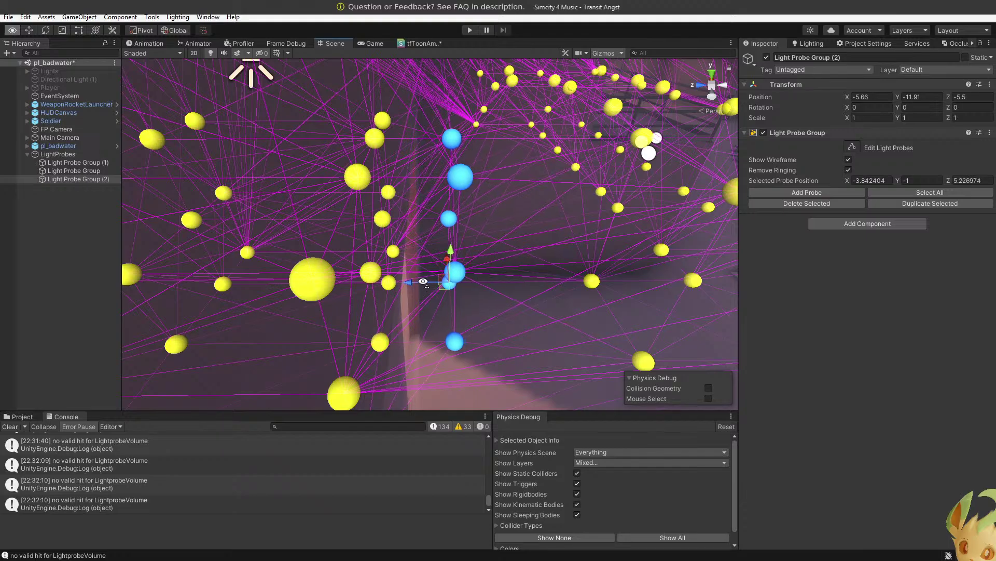
right_click_drag(427, 282, 238, 262)
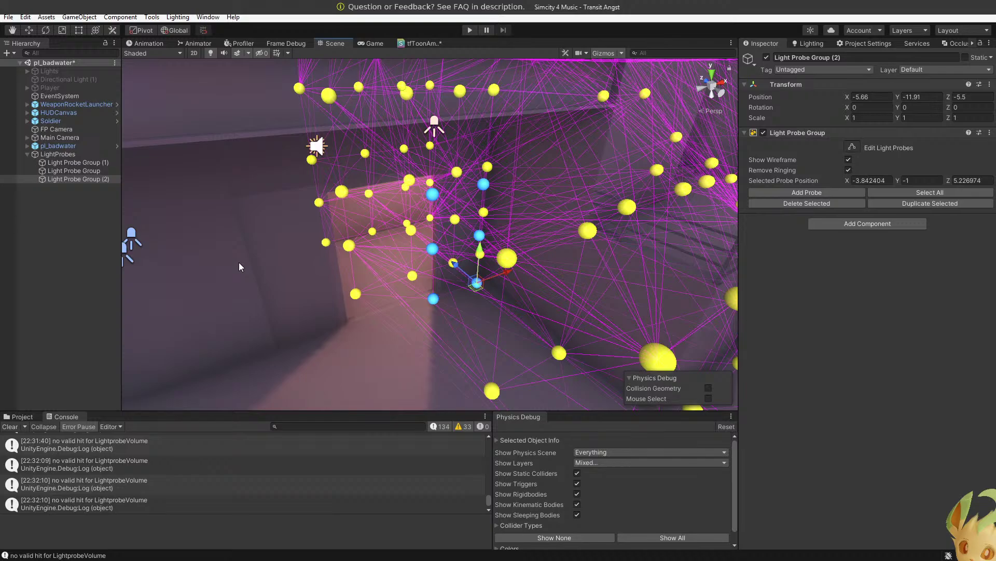
Duplicate the three stacked probes at X -5.03 outside the doorway across the opening to X about -6.46.
right_click_drag(239, 263, 453, 300)
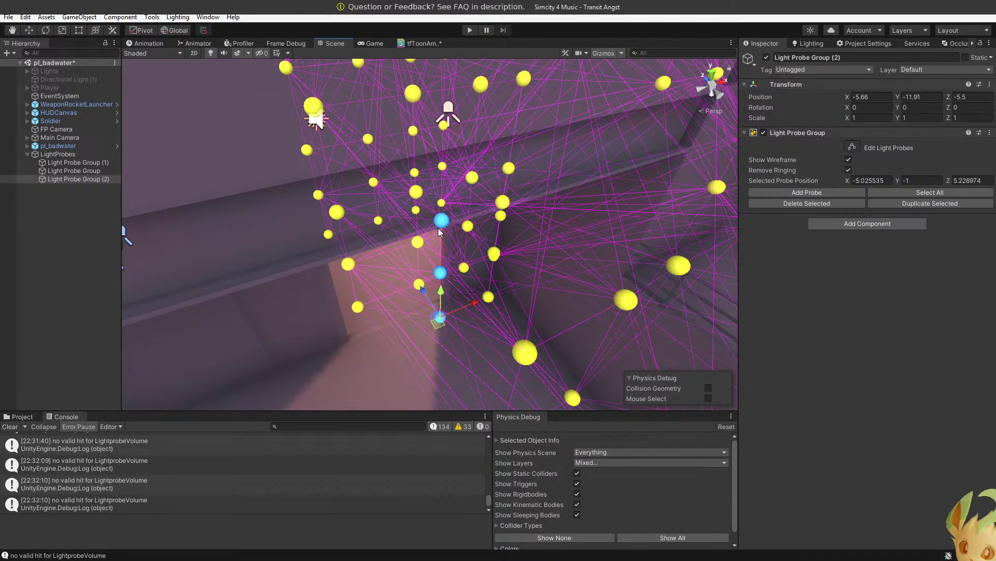
left_click_drag(445, 319, 408, 334)
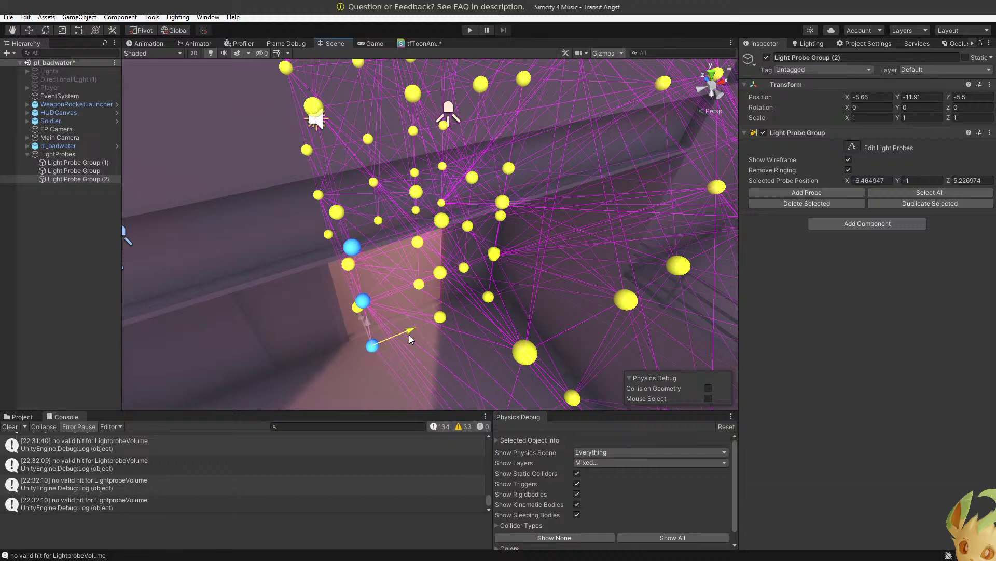
Duplicate the stacked probes at the outer end of the wall along to X about -6.52.
right_click_drag(409, 334, 362, 263)
key("w")
right_click_drag(362, 264, 343, 399)
left_click_drag(456, 217, 420, 358)
left_click_drag(484, 263, 453, 263)
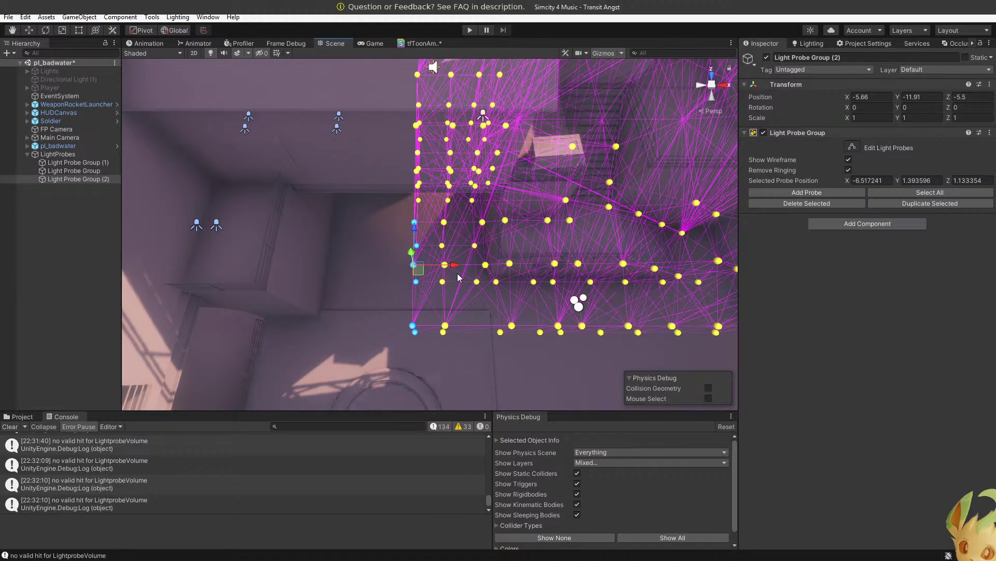
Duplicate the outermost column of probes across the doorway opening further out, to X about -8.42 and -10.01.
right_click_drag(448, 232, 311, 151)
key("w")
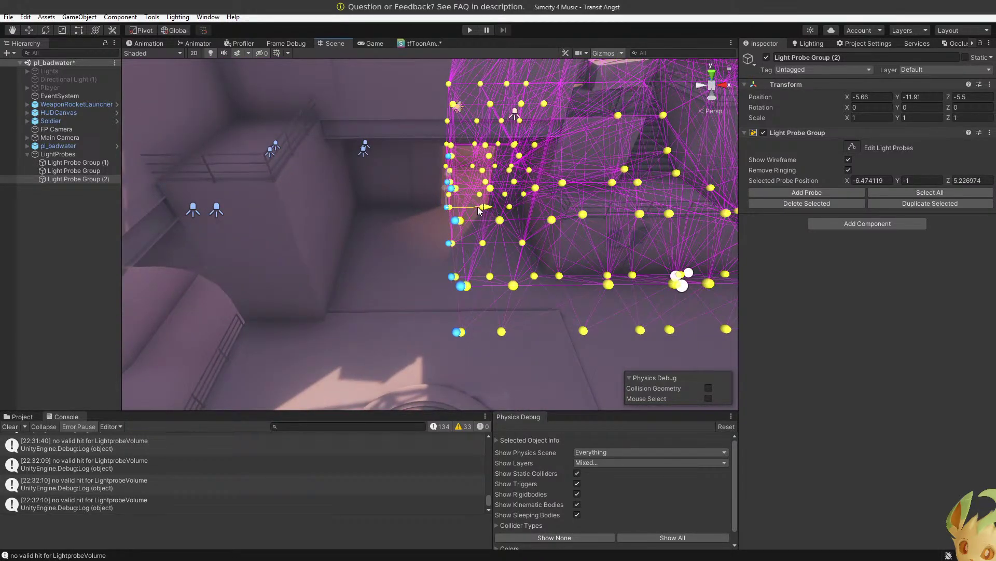
left_click_drag(478, 207, 409, 213)
key("ctrl+d")
left_click(417, 188)
right_click_drag(417, 188, 315, 155)
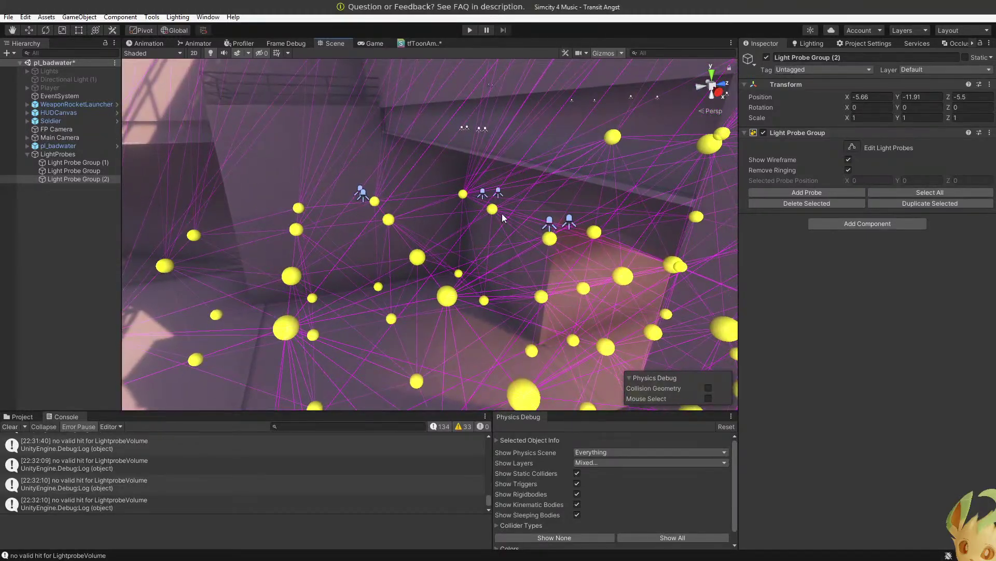
Select all upper-layer probes outside the doorway at Y 1.39, including those along the wall.
left_click_drag(502, 214, 387, 172)
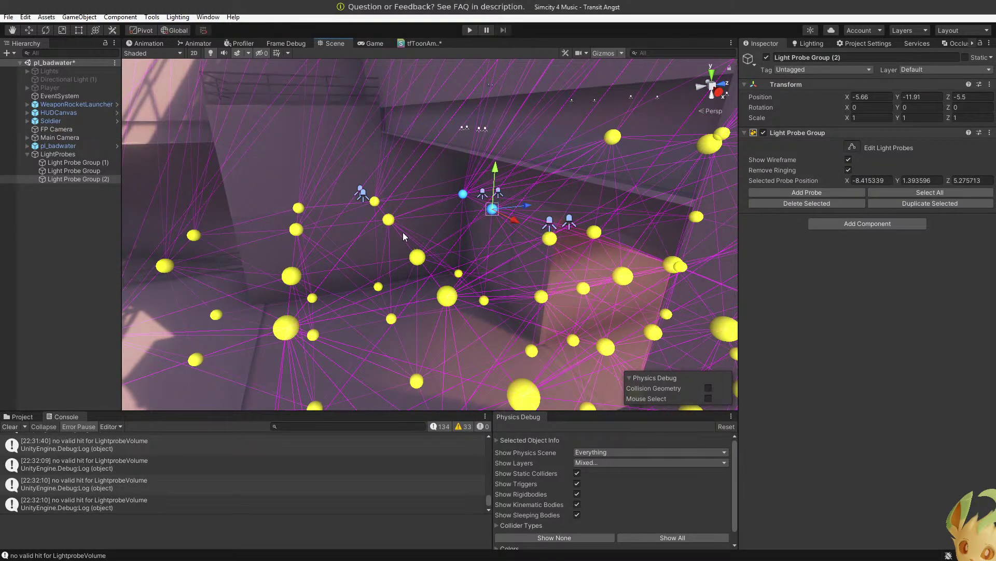
left_click_drag(403, 232, 262, 169, "shift")
right_click_drag(317, 191, 449, 248)
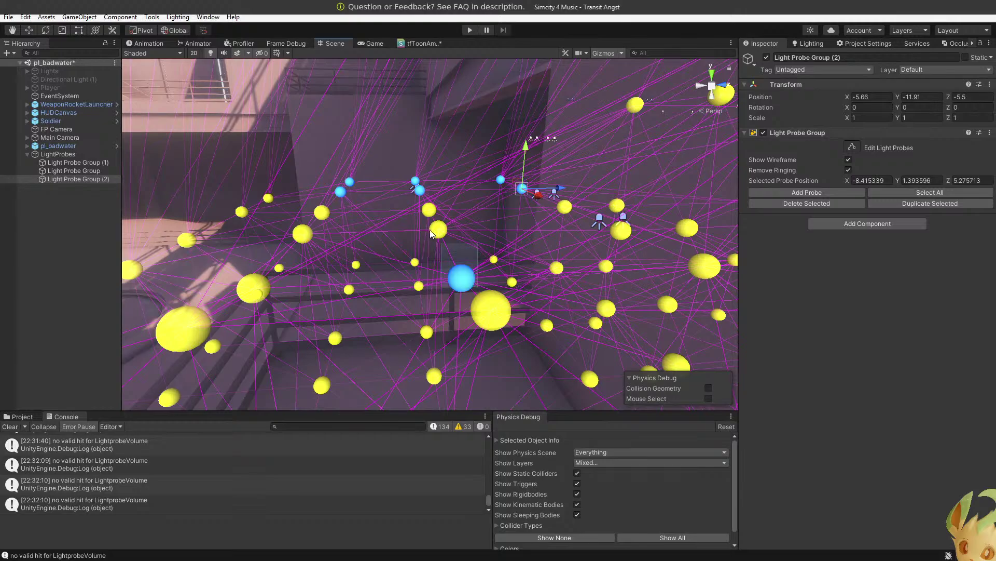
left_click(303, 233, "shift")
left_click(249, 285, "shift")
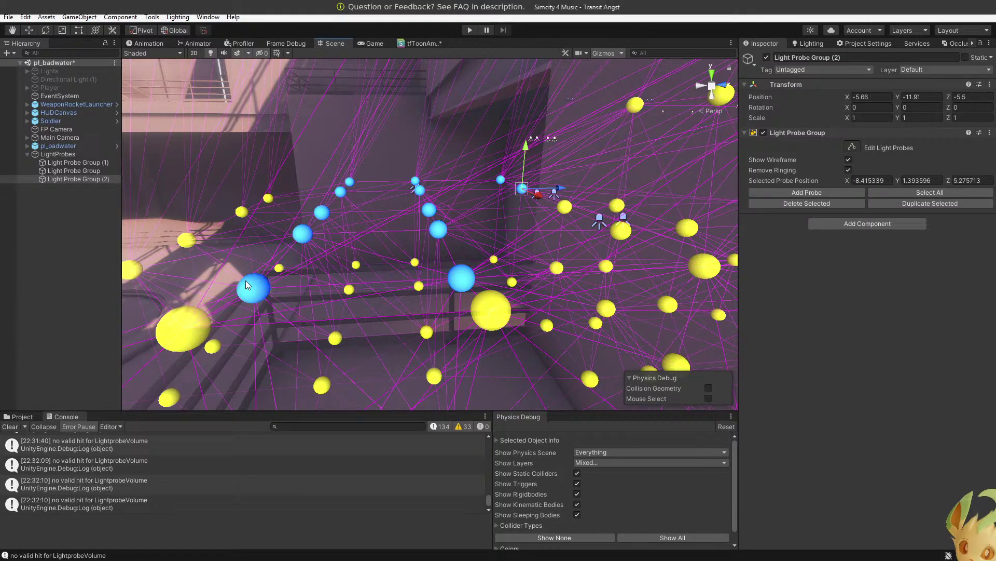
Try raising the selected upper-layer probes themselves to Y about 2.97, and undo the move.
right_click_drag(310, 282, 452, 190)
left_click_drag(435, 178, 433, 146)
right_click_drag(458, 248, 372, 231)
key("q")
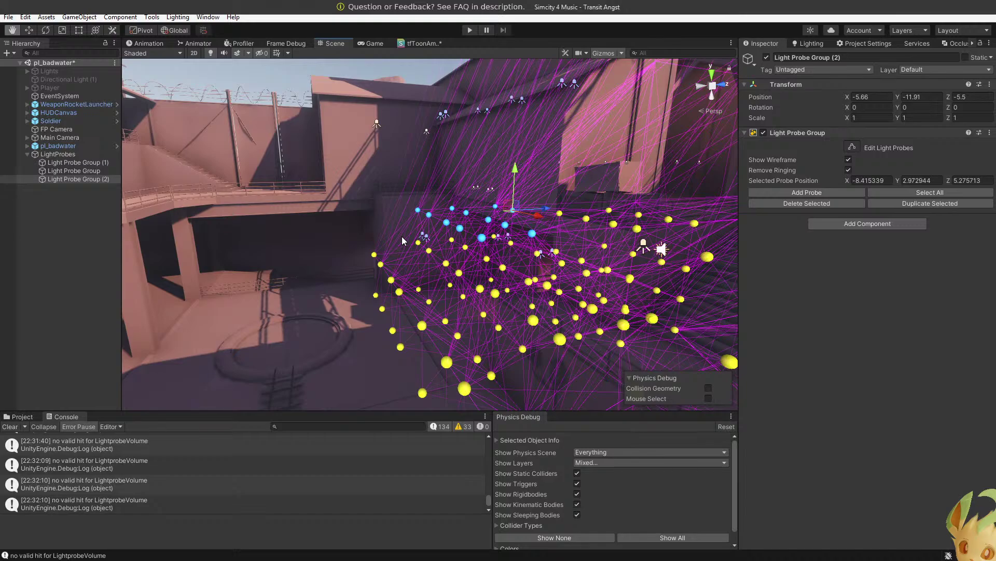
key("ctrl+z")
scroll(519, 217, "up", 3)
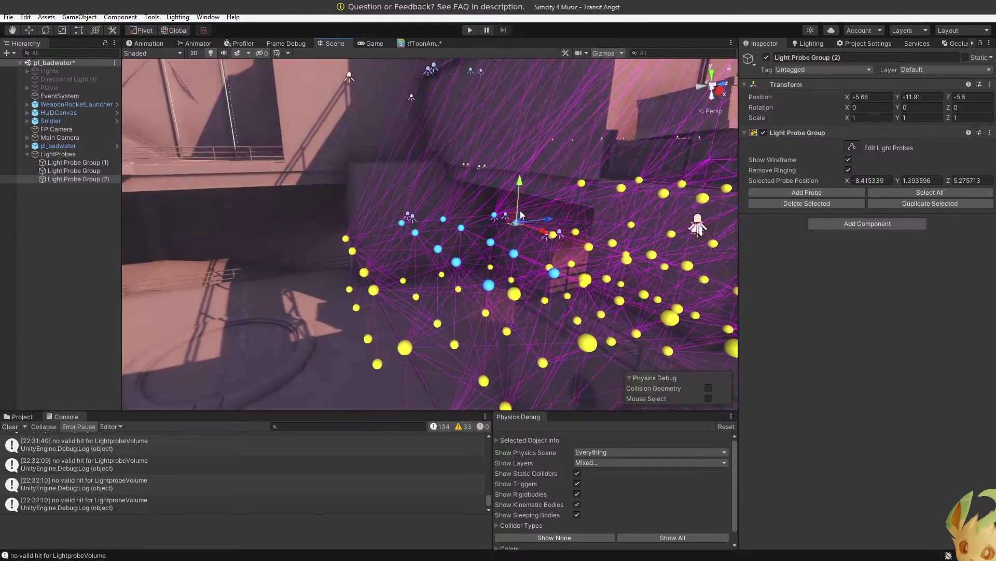
Duplicate the upper-layer probes up to Y about 2.80, including the row at X -2.99.
right_click_drag(472, 263, 506, 164)
key("s")
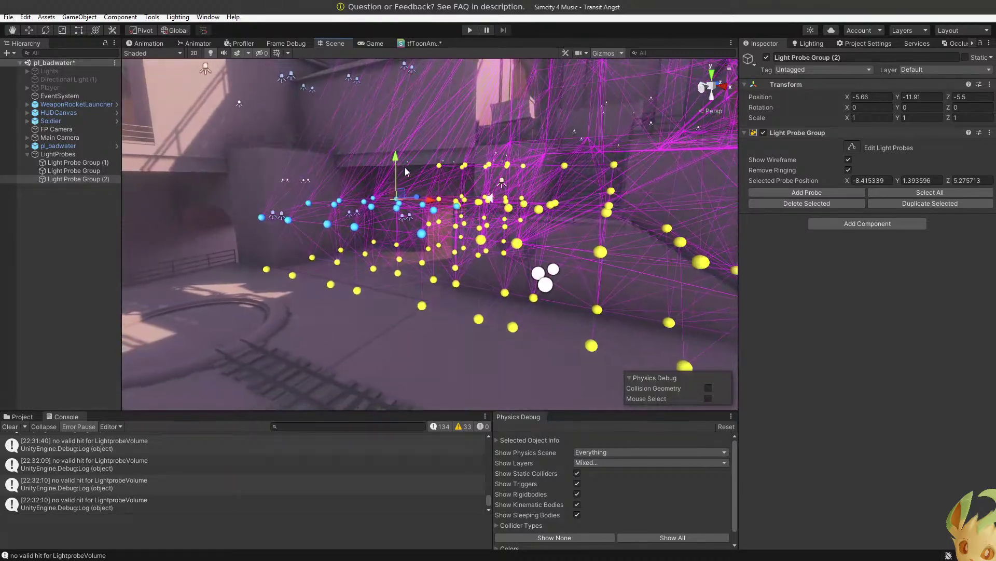
key("ctrl+d")
left_click_drag(394, 161, 396, 134)
right_click_drag(396, 134, 291, 181)
left_click(345, 175)
left_click_drag(344, 150, 342, 122)
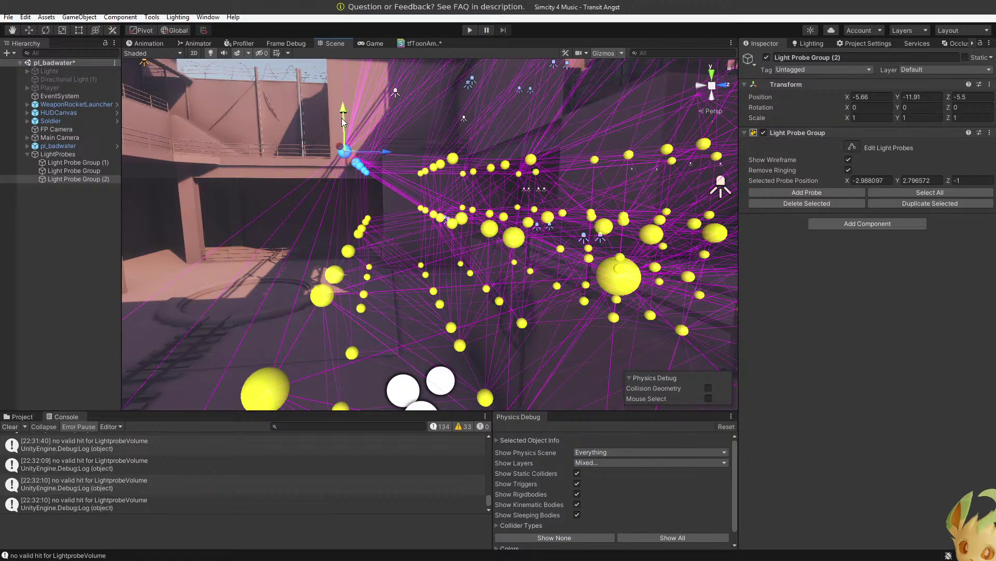
Duplicate the whole layer at Y 2.80 upward, placing the copies at Y about 4.12.
right_click_drag(343, 121, 295, 148)
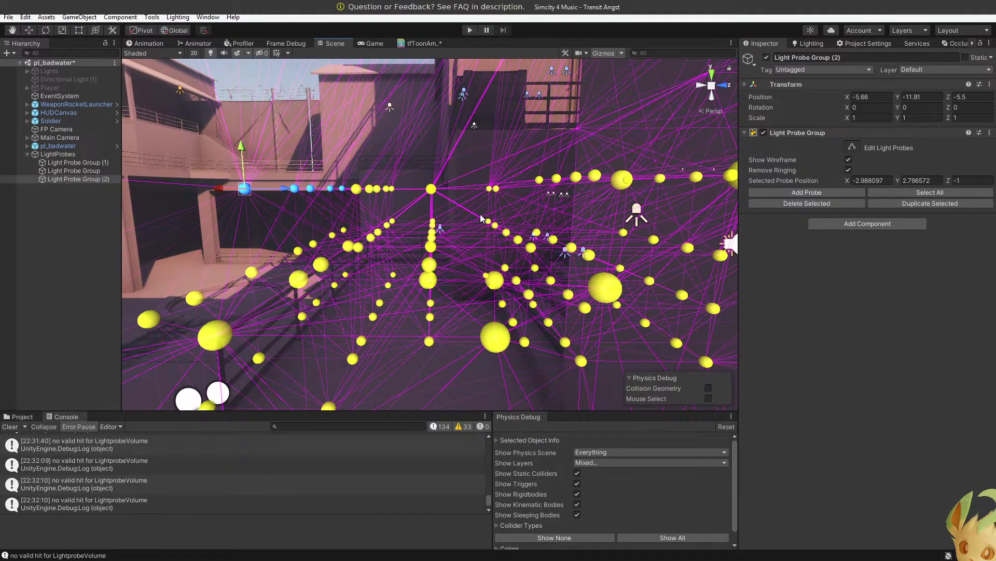
left_click_drag(480, 214, 321, 167)
left_click_drag(247, 161, 241, 145)
left_click_drag(231, 92, 232, 83)
left_click_drag(312, 104, 581, 94, "alt")
right_click_drag(581, 94, 587, 95)
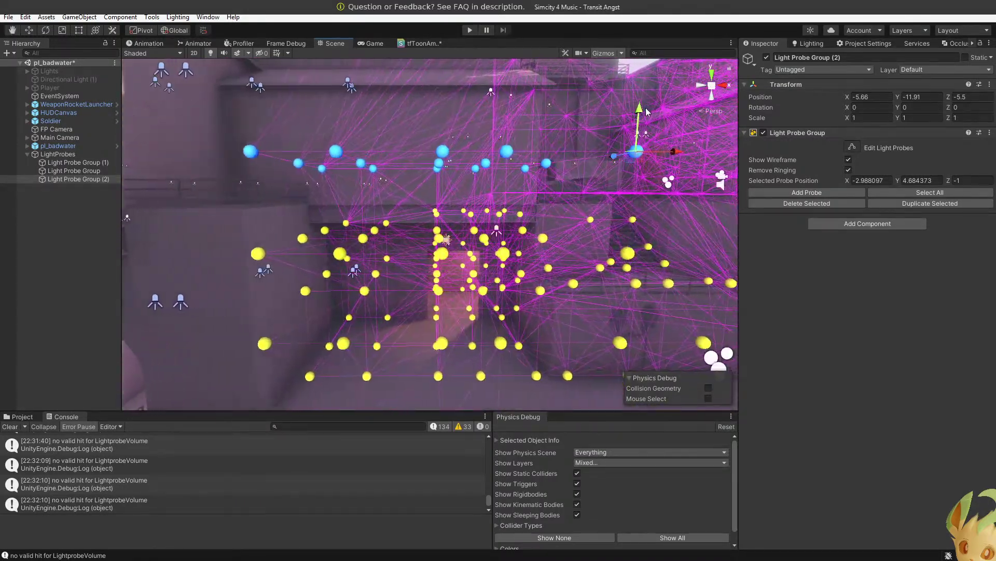
left_click_drag(641, 113, 638, 146)
Duplicate the outermost row of the layer at Y 4.12 over the ledge to X about -11.62.
key("a")
right_click_drag(638, 146, 573, 161)
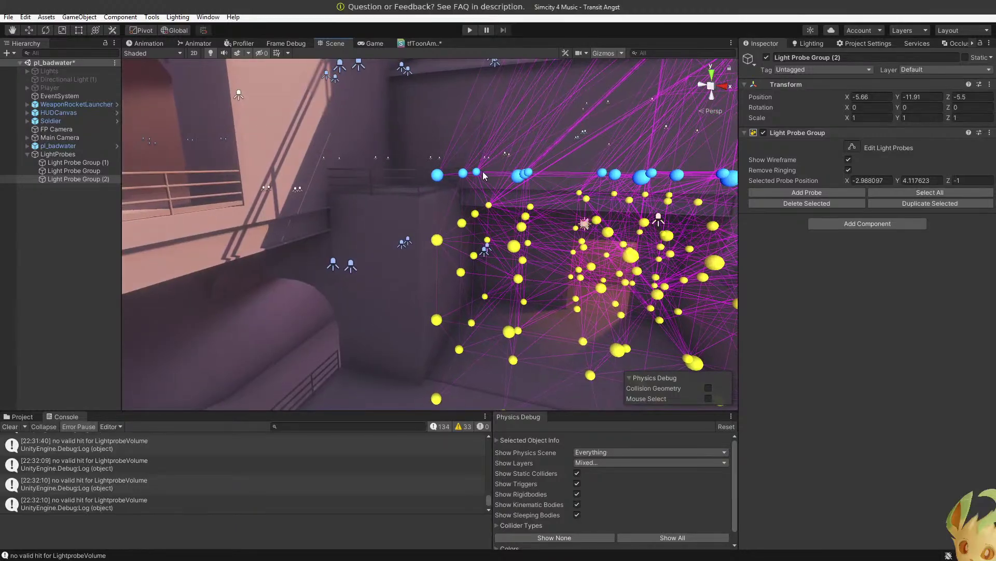
left_click(437, 174)
left_click_drag(472, 180, 433, 179)
right_click_drag(433, 179, 475, 291)
left_click_drag(474, 295, 442, 295)
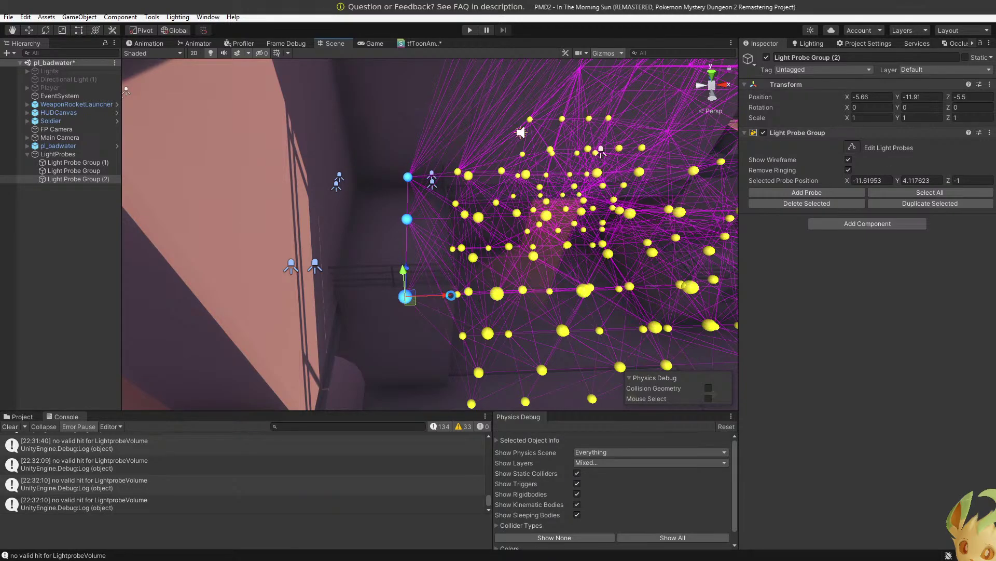
Start a player build and cancel it.
key("ctrl+b")
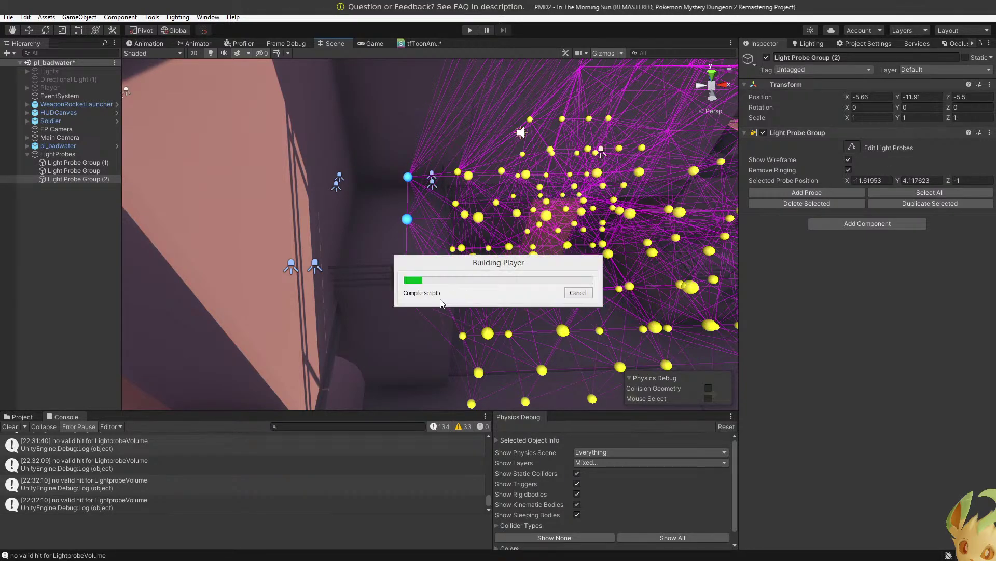
left_click(576, 293)
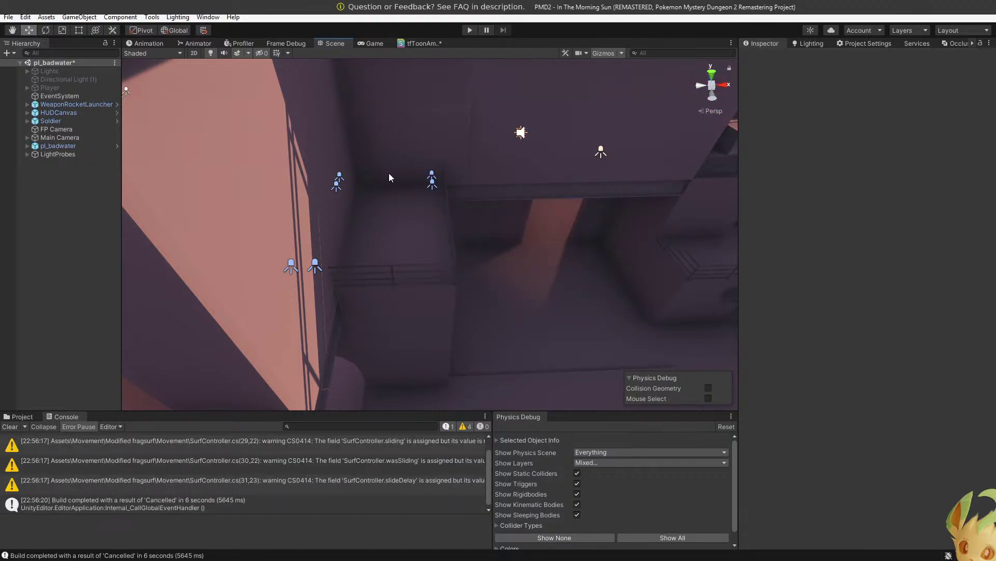
Reopen Light Probe Group (2) under LightProbes for light probe editing.
left_click(49, 154)
left_click(28, 154)
left_click(78, 178)
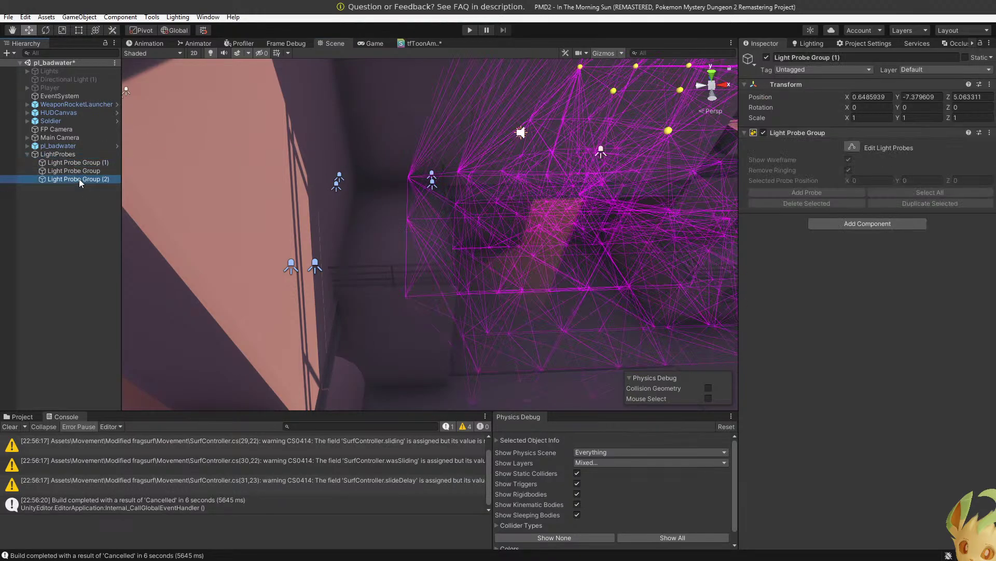
left_click(851, 147)
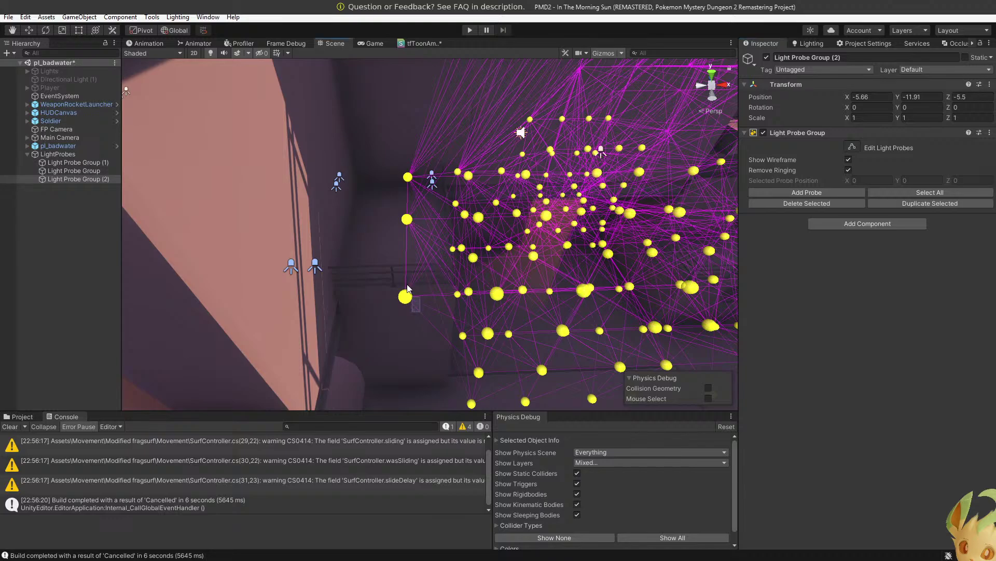
Duplicate the probe row above the ledge out to X about -12.72 and shift the original row to X about -11.37.
left_click_drag(408, 289, 400, 171)
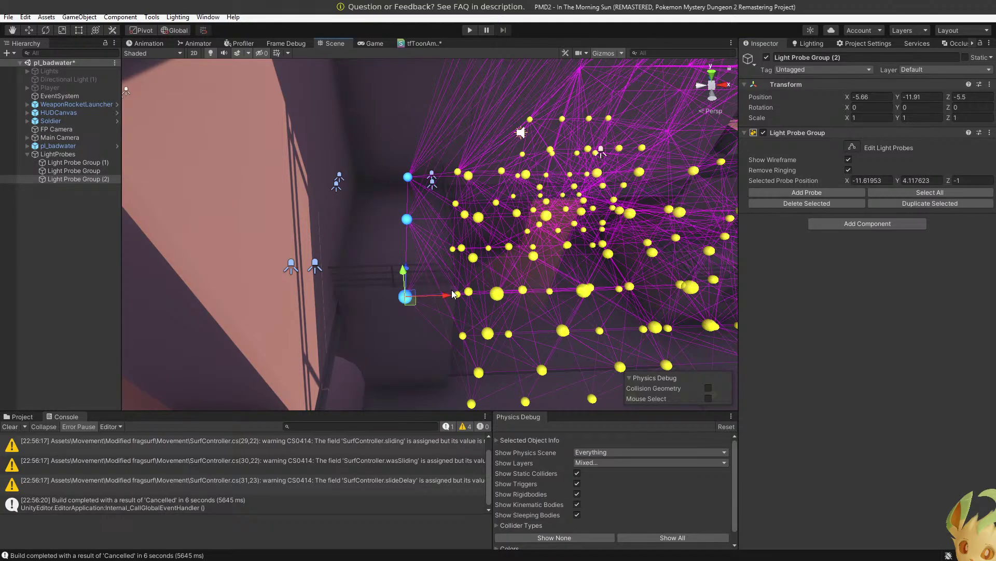
left_click_drag(448, 294, 384, 298)
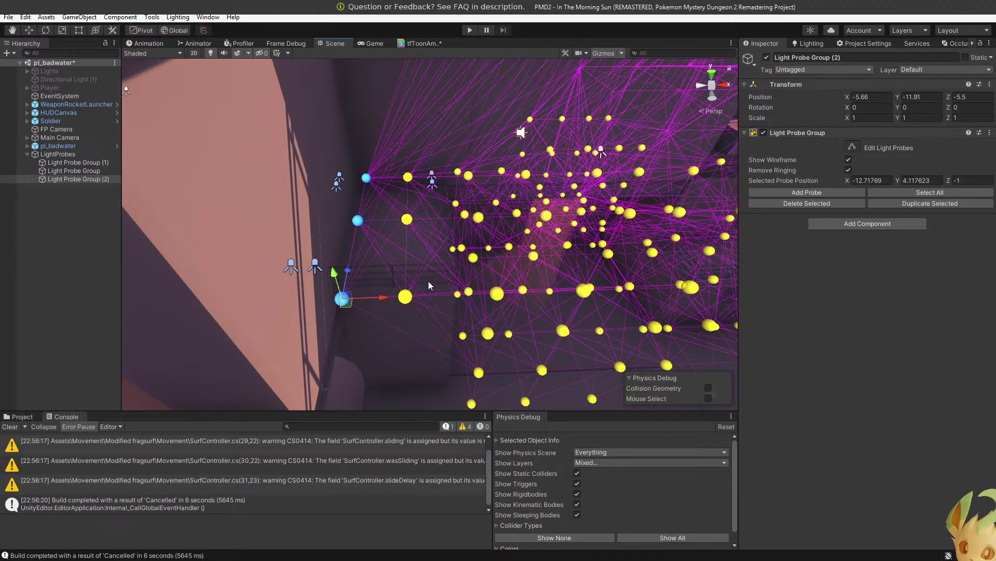
right_click_drag(428, 282, 432, 260)
left_click_drag(449, 326, 416, 204)
right_click_drag(470, 315, 447, 188)
Find Build And Run in the Shortcuts settings by searching "build" and try to clear its key binding.
left_click(208, 17)
mouse_move(9, 17)
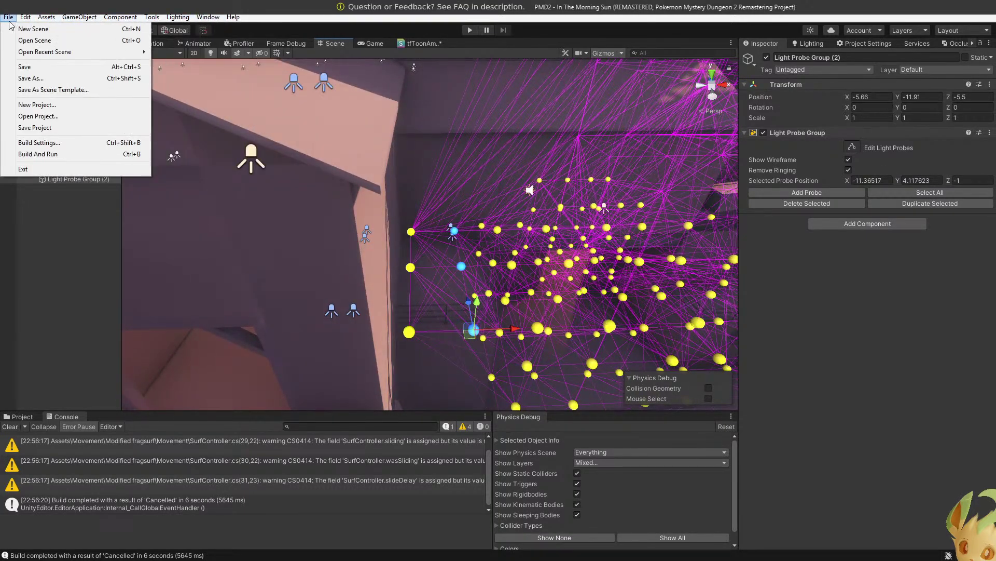
left_click(39, 344)
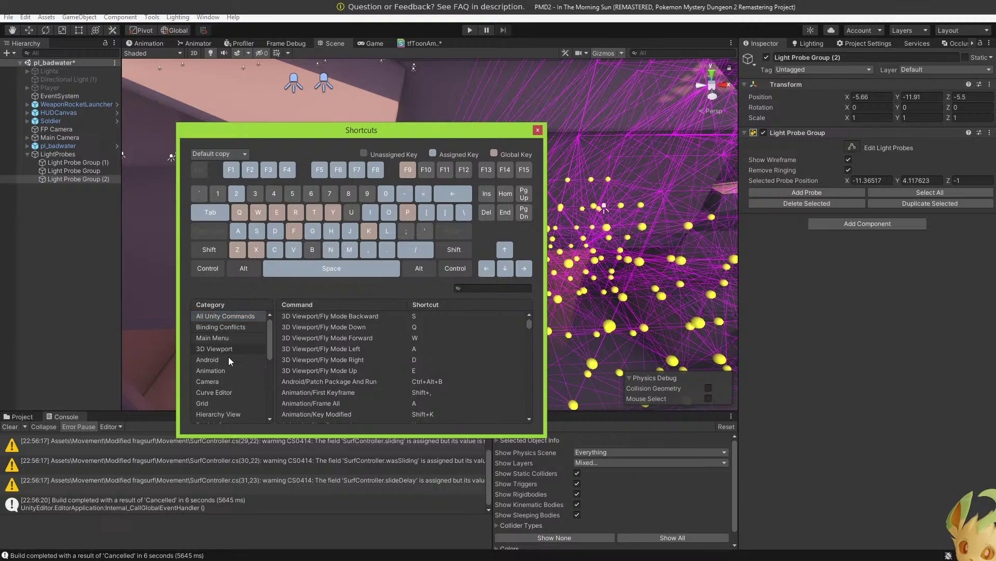
type("build")
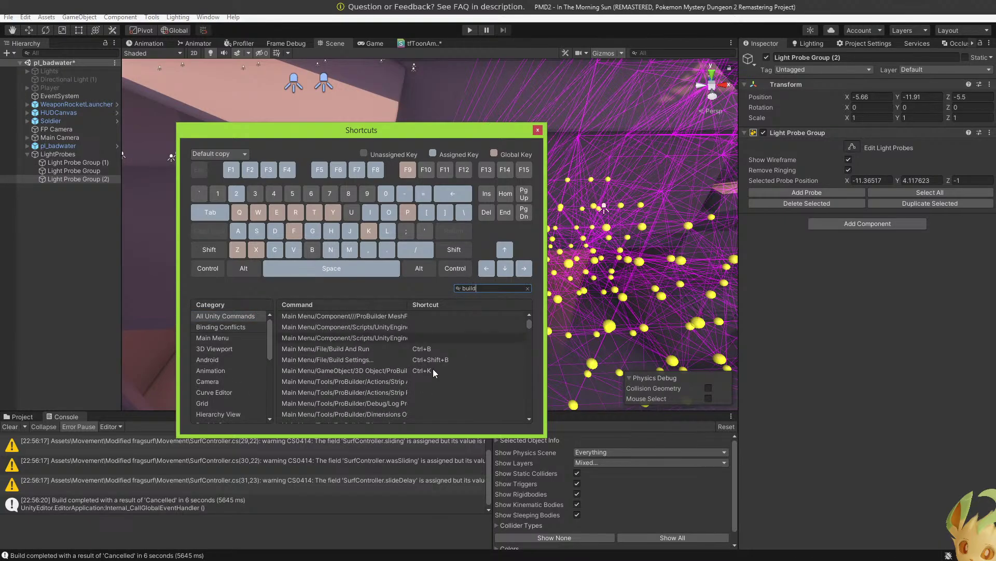
left_click(434, 349)
right_click(433, 350)
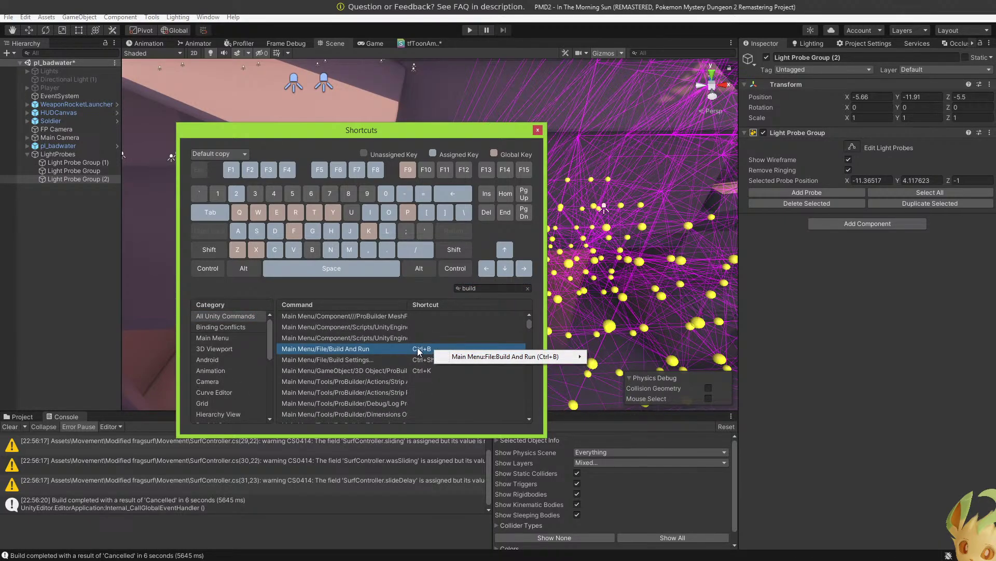
right_click(362, 350)
left_click(361, 350)
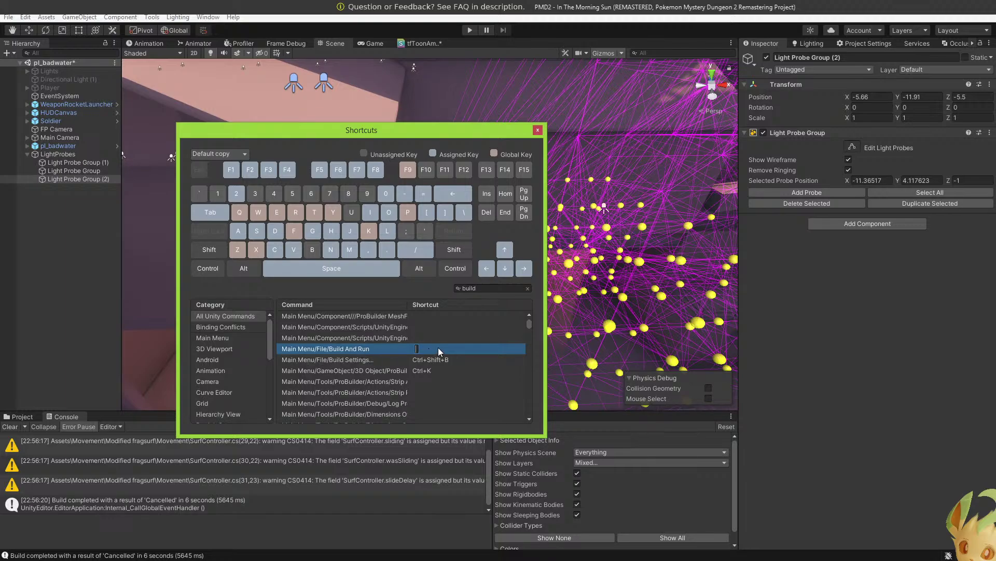
key("Escape")
left_click(538, 132)
Duplicate the outer probes of the layer at Y 4.12 upward to form another layer above the ledge.
key("f")
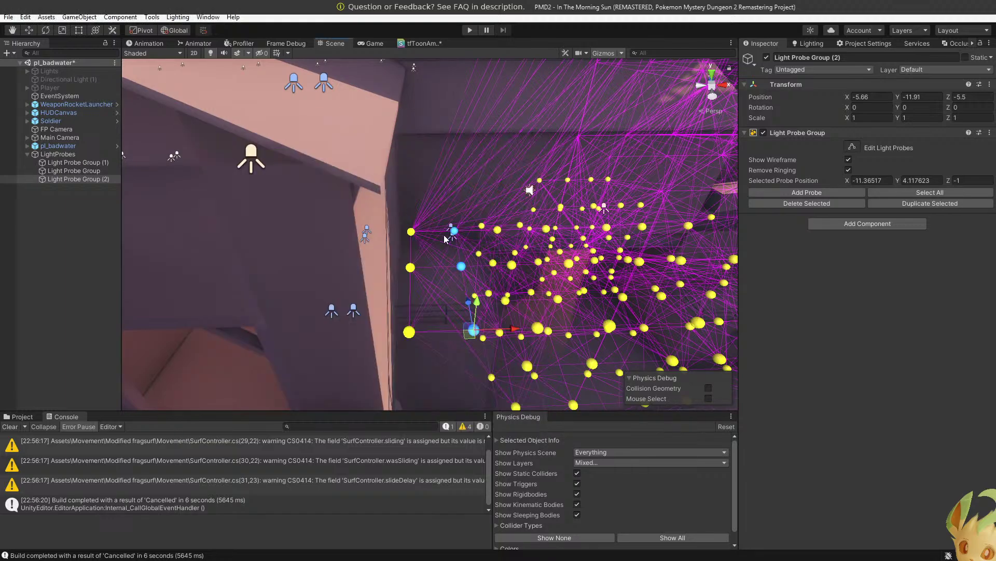
key("d")
right_click_drag(429, 261, 377, 304)
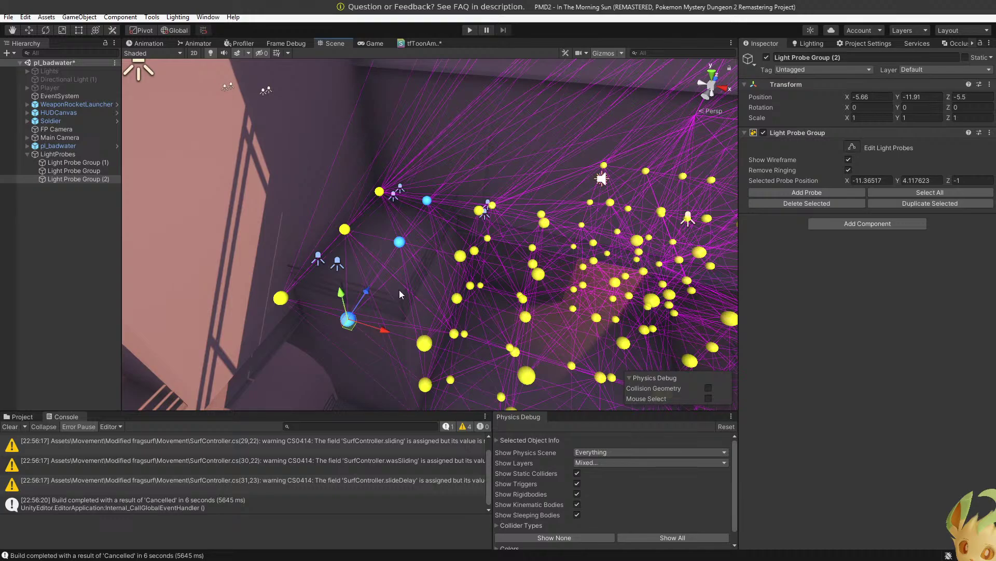
right_click_drag(436, 241, 456, 144)
left_click_drag(456, 139, 434, 151, "alt")
left_click_drag(462, 243, 313, 204)
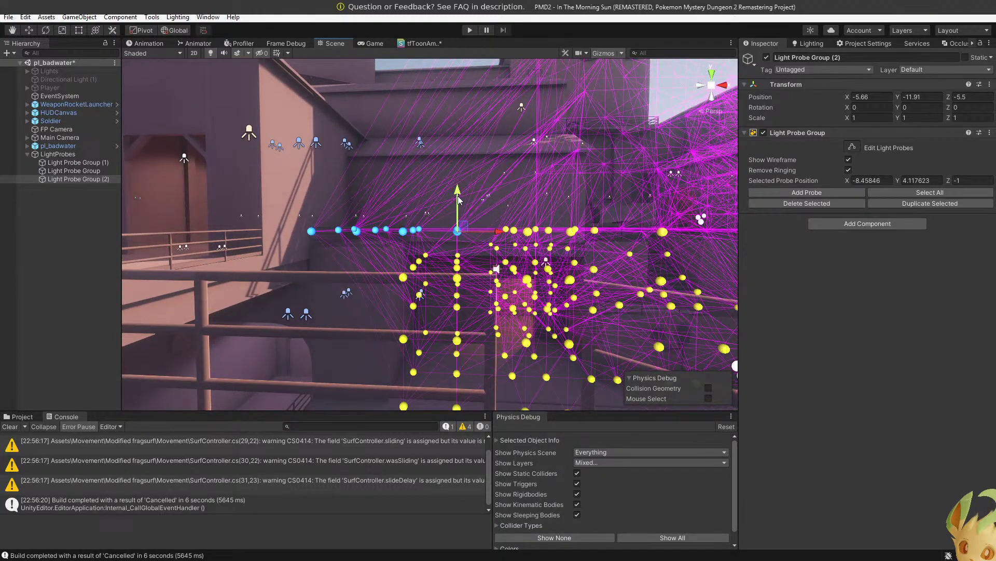
left_click_drag(457, 200, 398, 141)
left_click_drag(454, 230, 572, 325)
Duplicate the three stacked probes at X -10.01, Z -1 outward along X to about -12.64.
right_click_drag(572, 325, 481, 201)
key("s")
left_click(461, 282)
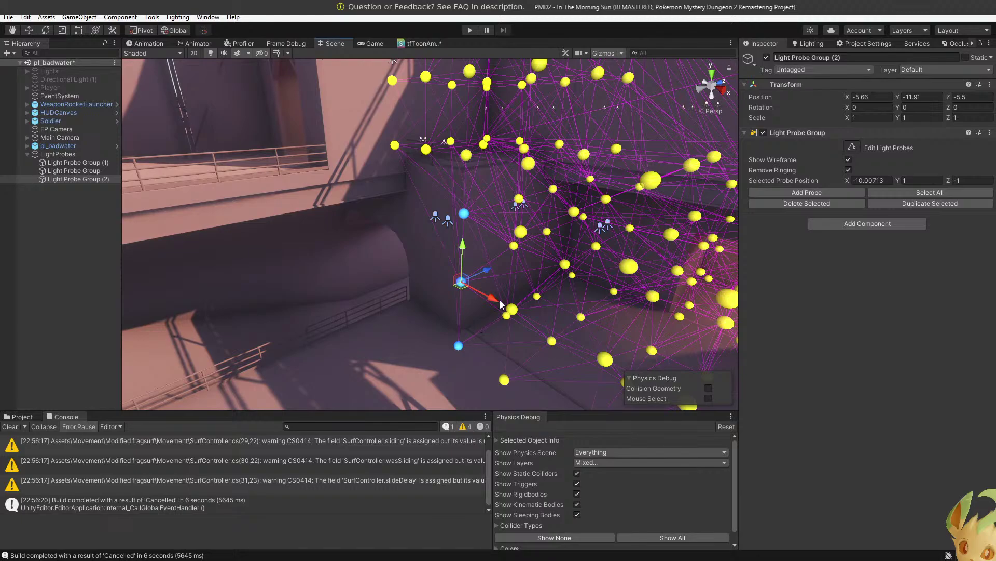
left_click_drag(487, 302, 427, 273)
right_click_drag(427, 273, 539, 258)
left_click_drag(501, 304, 490, 304)
Shift the column of stacked probes at X -1.34 on the doorway side of the wall to X about -1.67.
right_click_drag(489, 303, 414, 299)
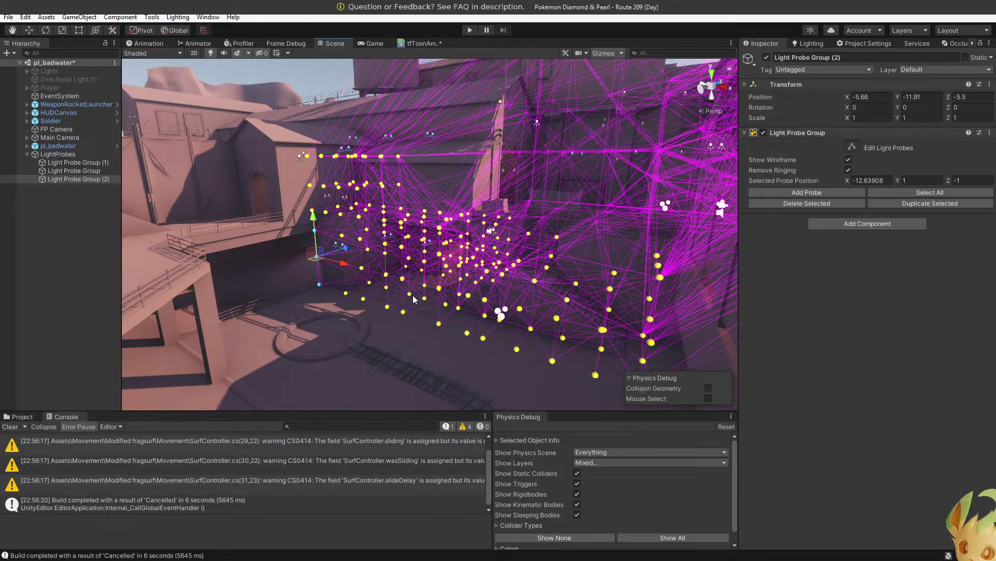
key("w")
right_click_drag(413, 295, 517, 320)
left_click_drag(452, 358, 423, 205)
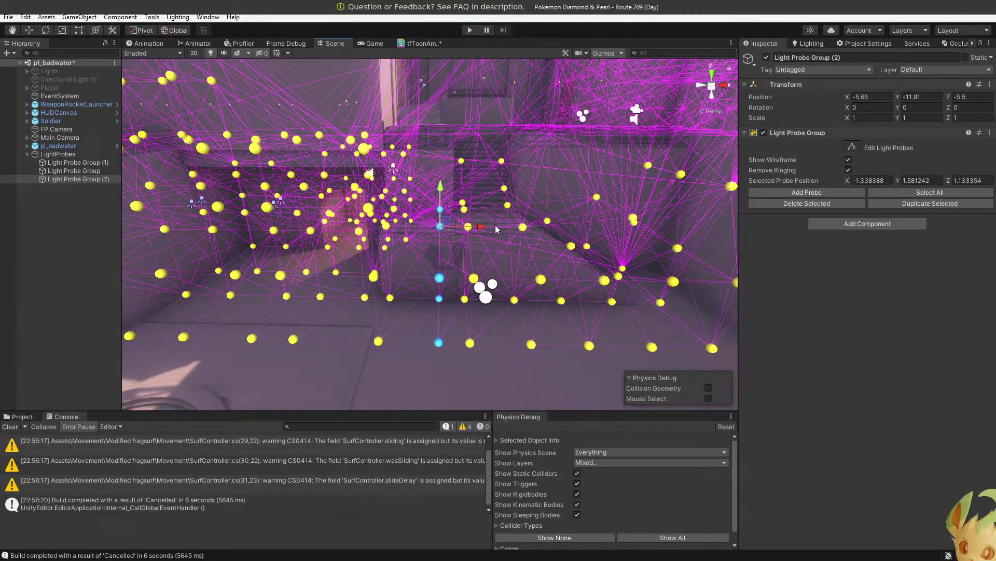
left_click_drag(474, 229, 462, 229)
right_click_drag(487, 248, 469, 217)
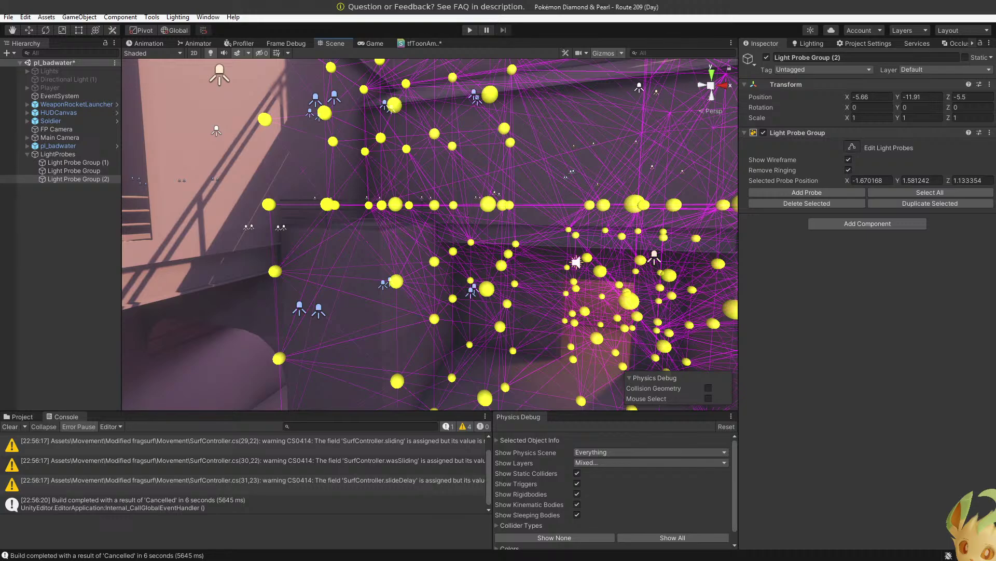
Run the scene in play mode and bring up the in-game voice command wheel.
left_click(470, 30)
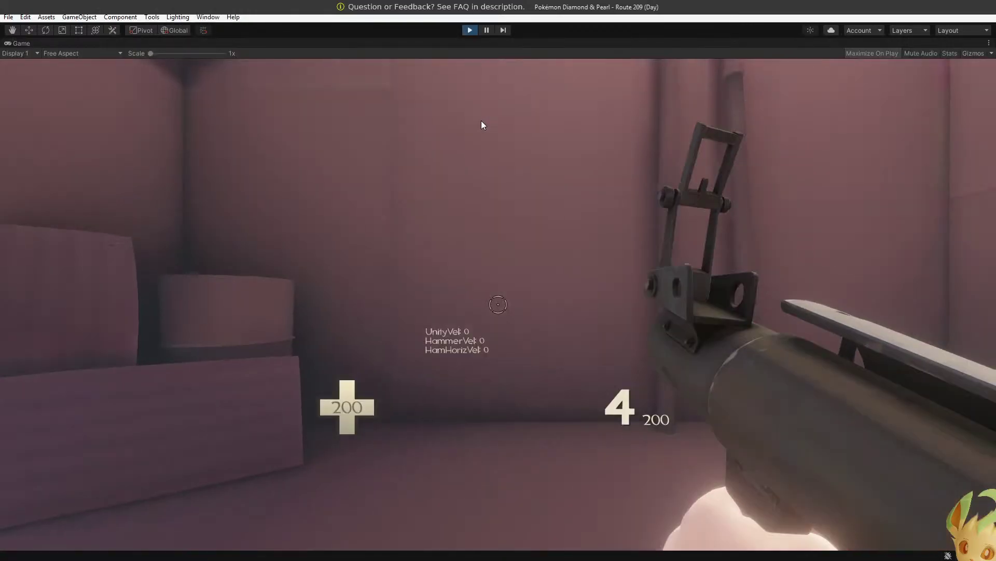
key("c")
key("c")
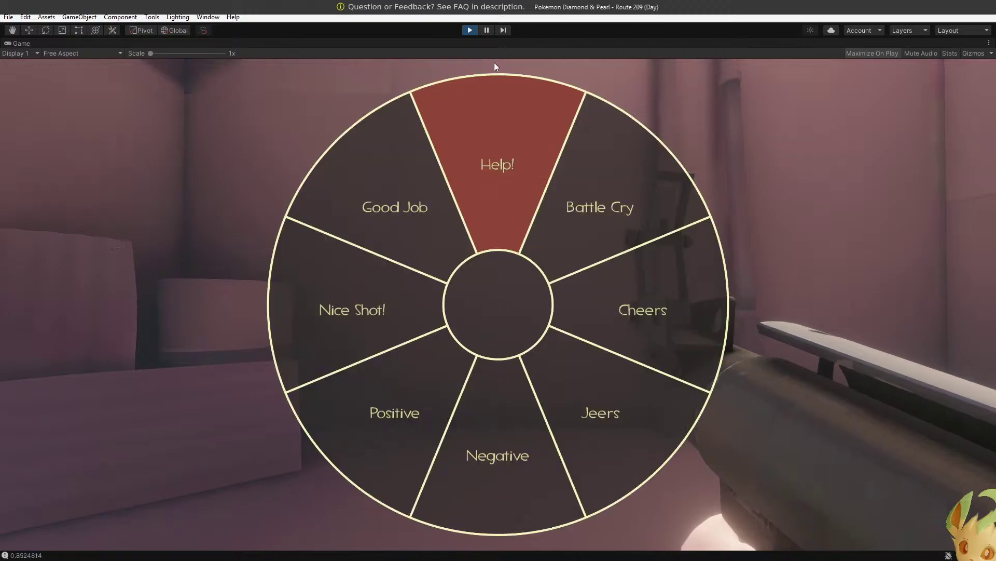
key("c")
key("c")
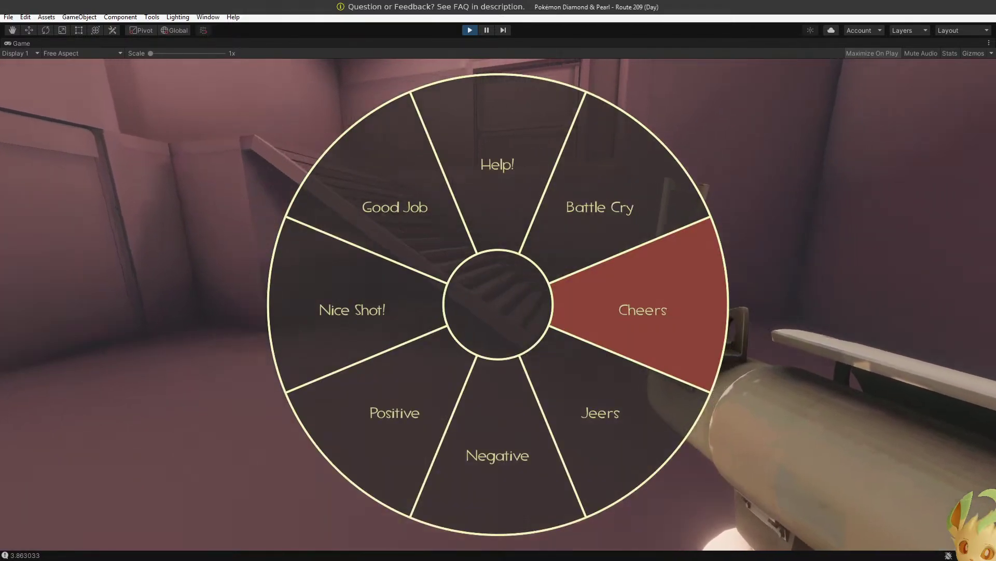
Test the voice command wheel while roaming the map, fire a rocket jump past the railings, and return to the scene editor.
left_click(497, 304)
key("c")
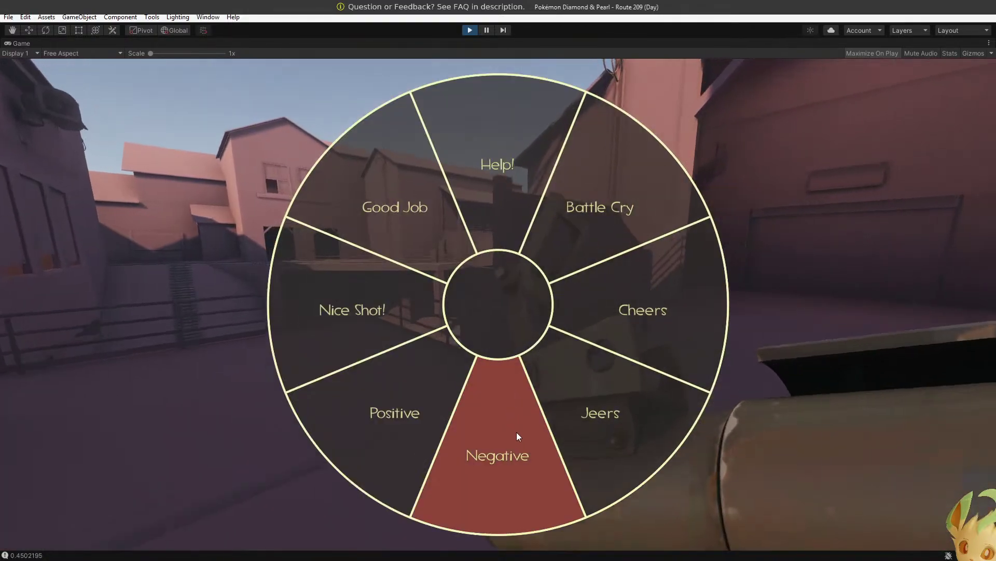
key("c")
key("c")
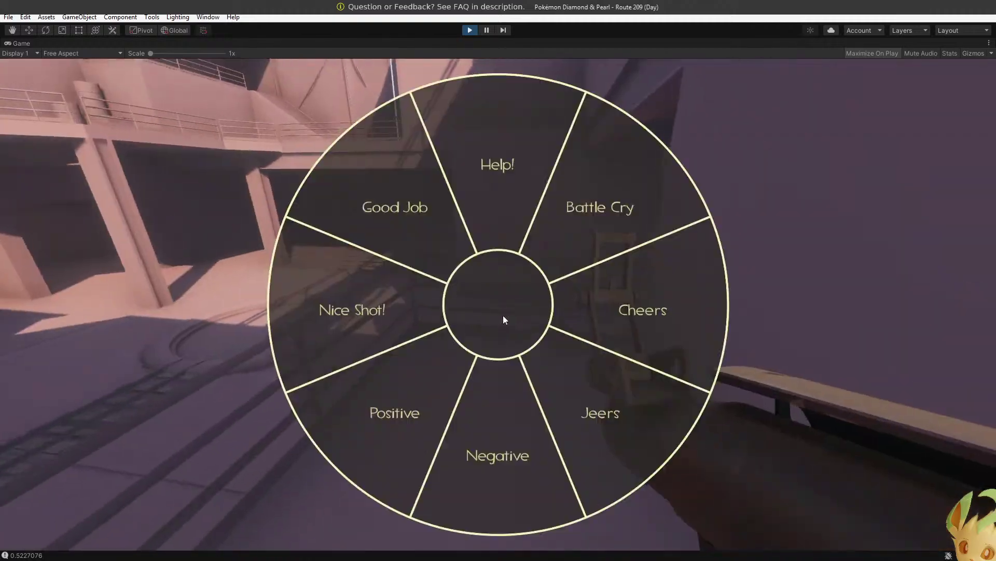
key("c")
key("c")
key("c")
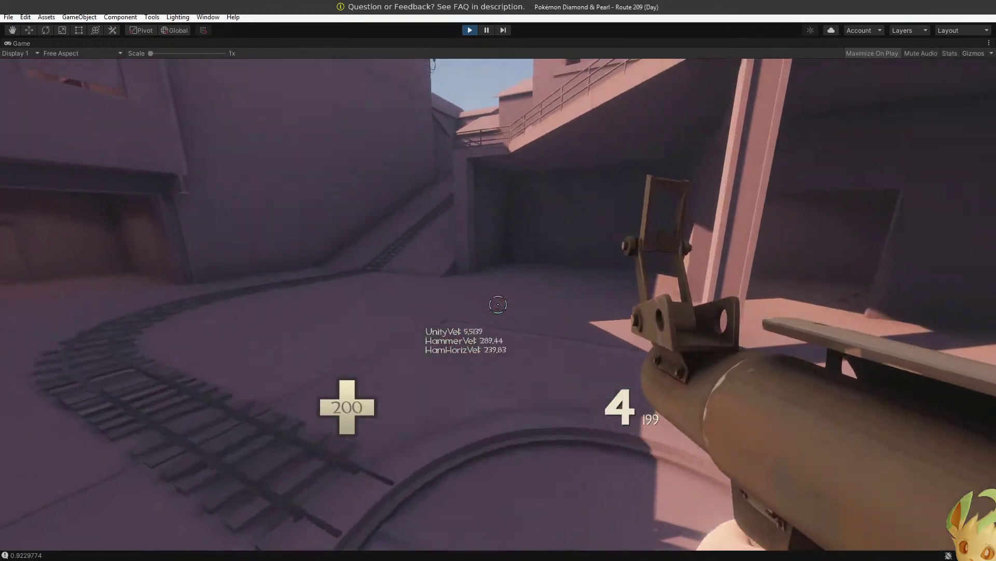
key("c")
key("c")
left_click(498, 304)
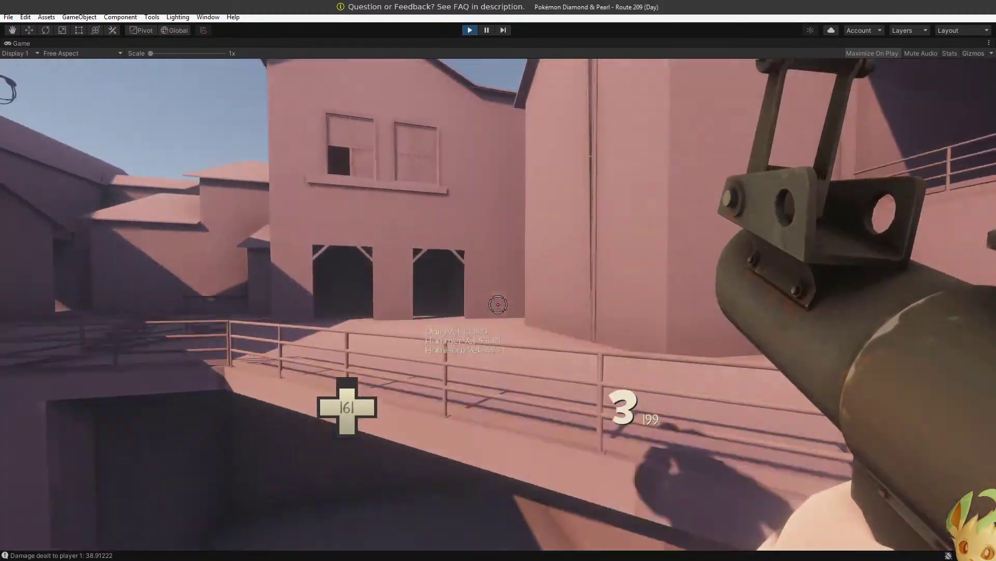
key("c")
key("c")
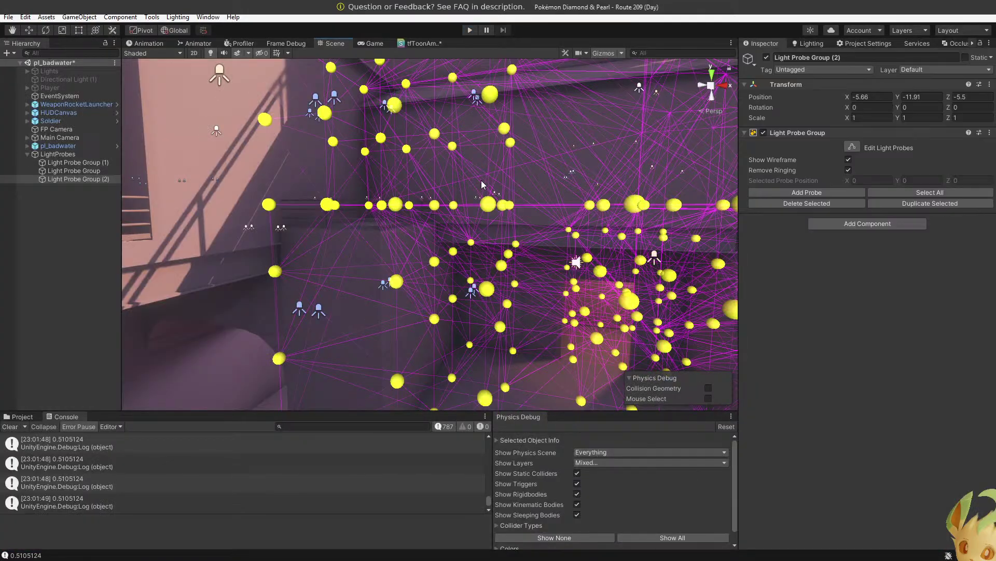
right_click_drag(467, 262, 406, 236)
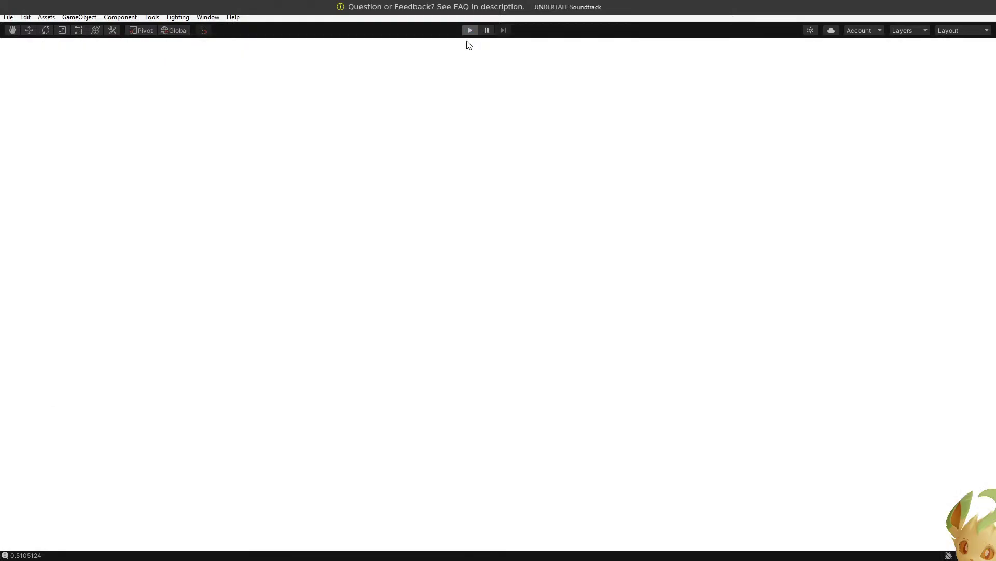
Play-test the scene again, following the rail tracks through the lower yard and up the ramp to examine the character lighting.
key("w")
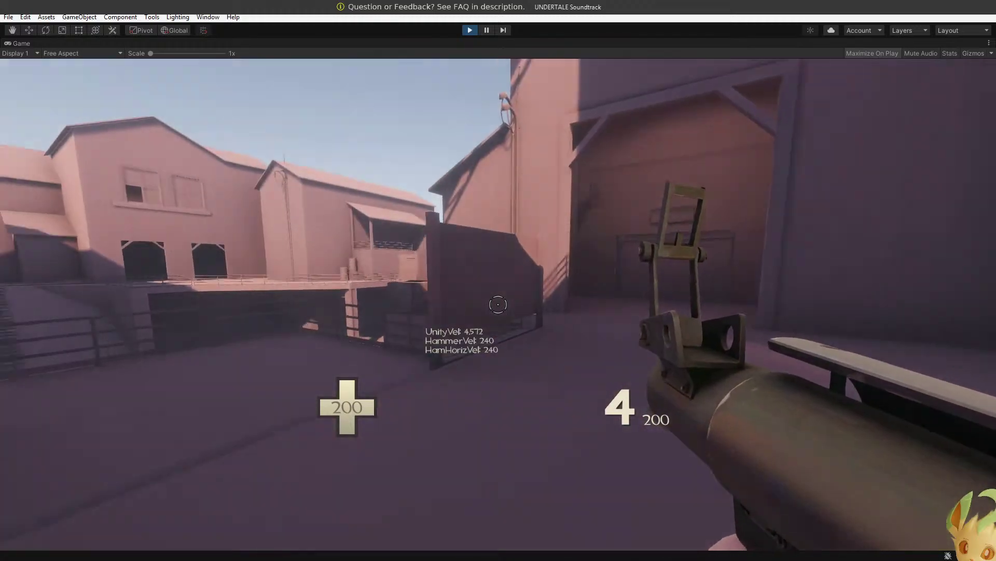
key("space")
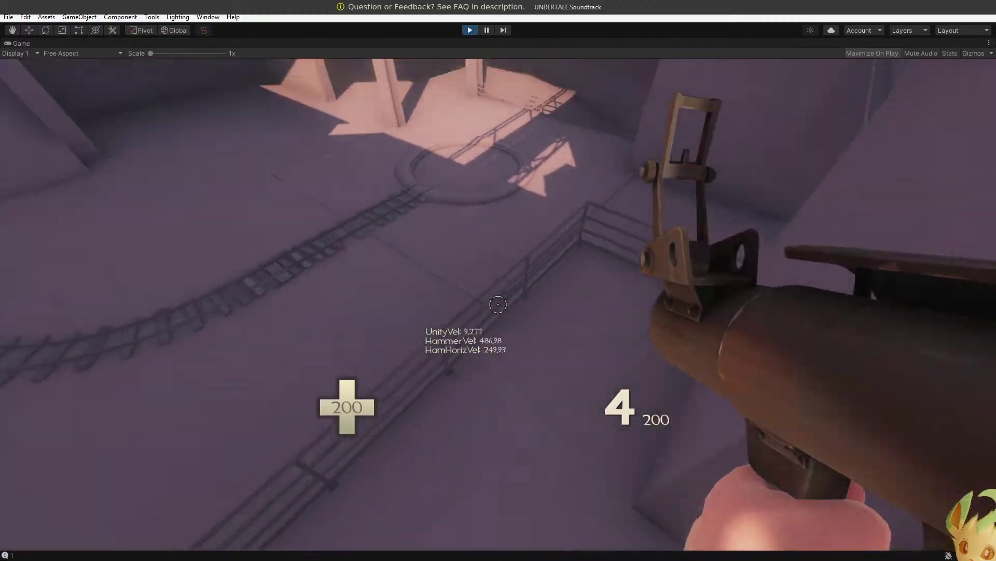
key("w")
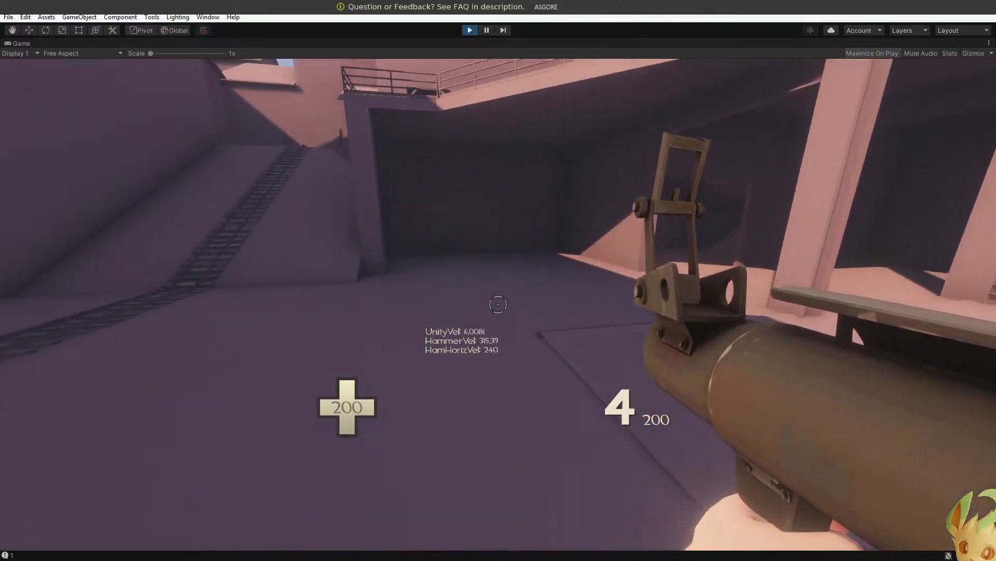
key("w")
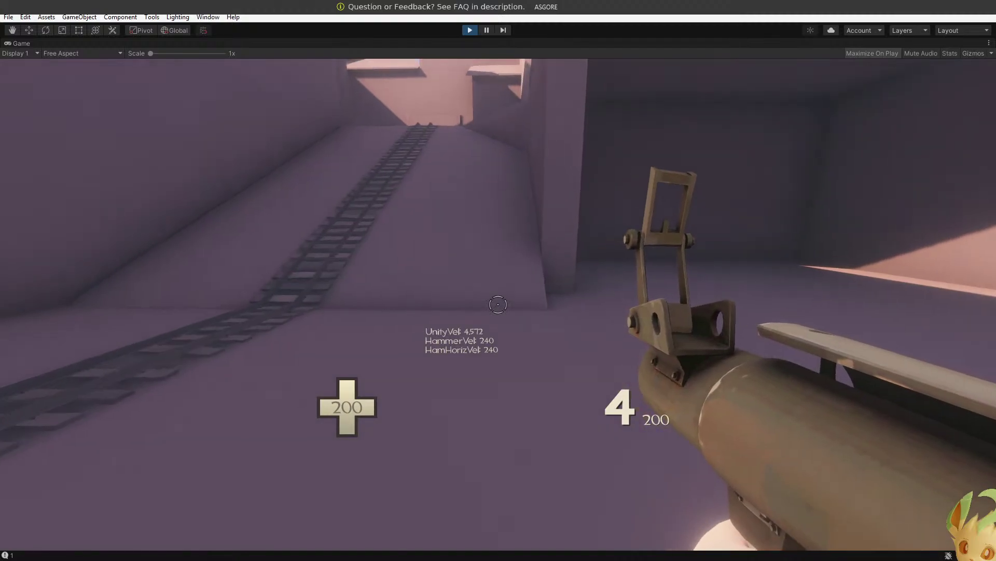
key("w")
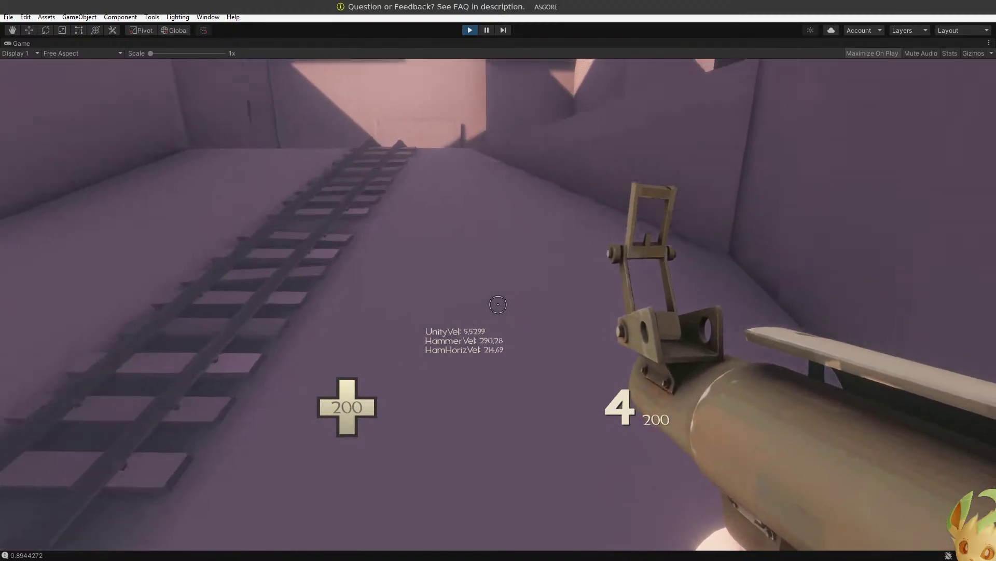
key("w")
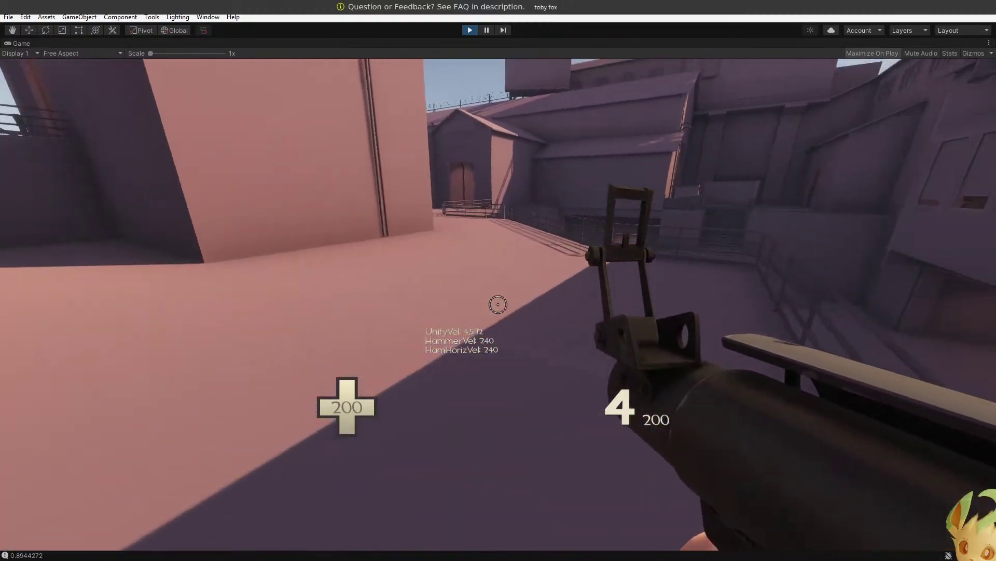
key("w")
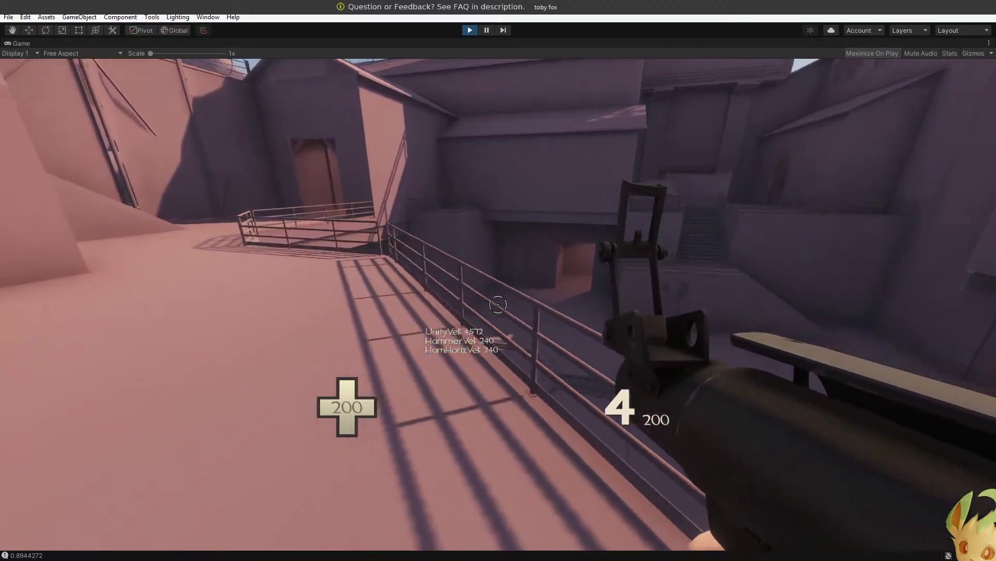
Check the lighting on the railed terrace between sun and shade, viewing the soldier in third person and back in first person.
key("w")
key("w")
key("space")
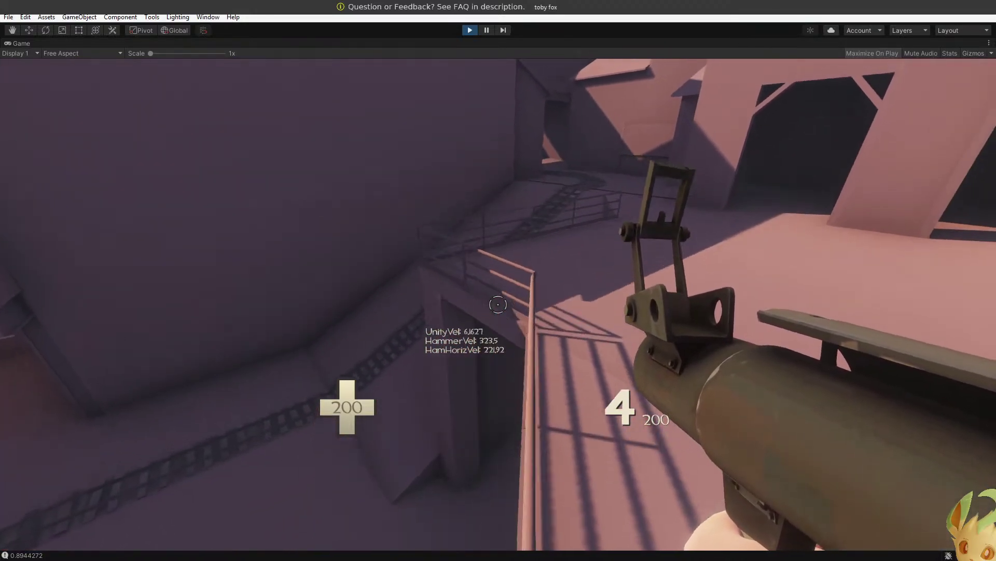
key("w")
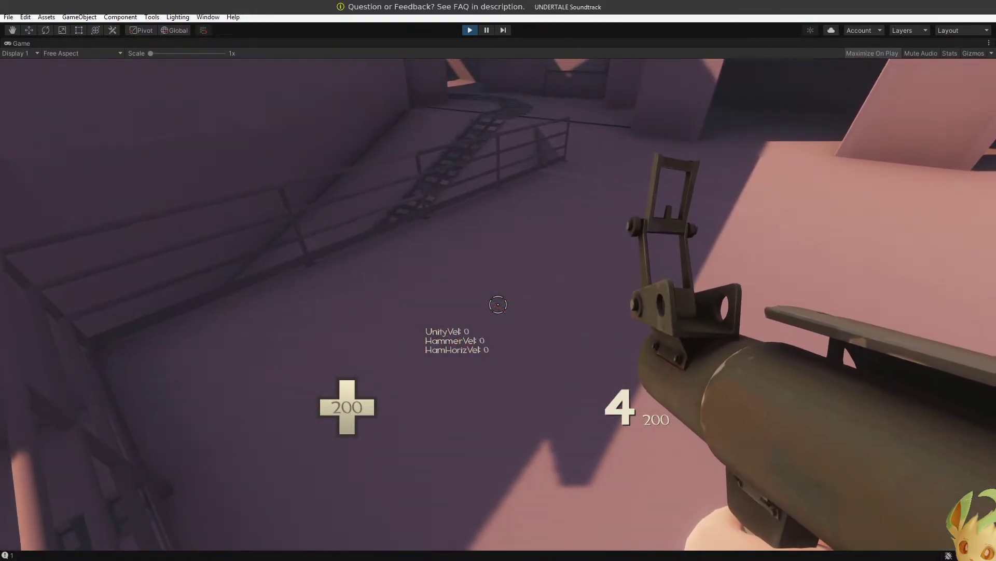
key("d")
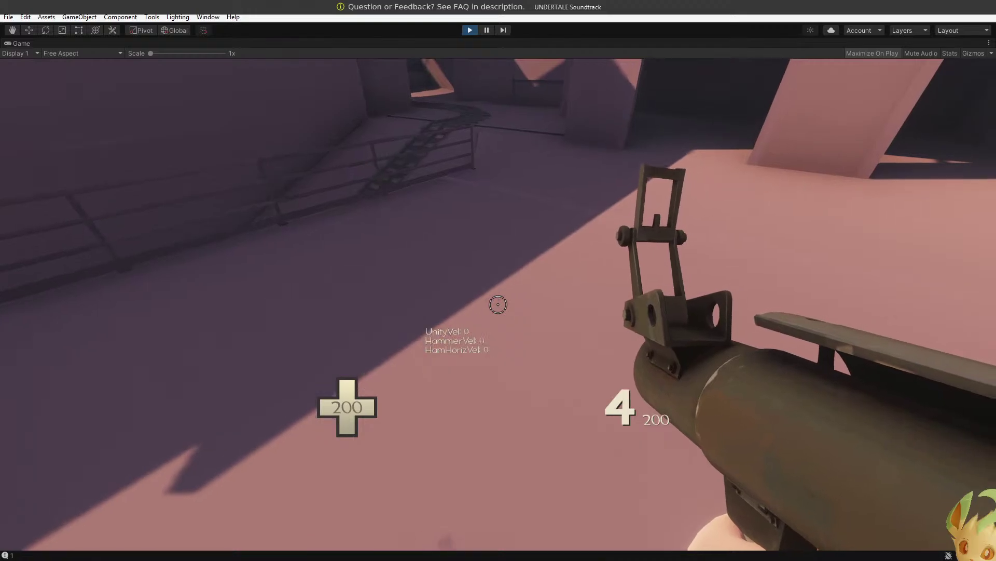
key("v")
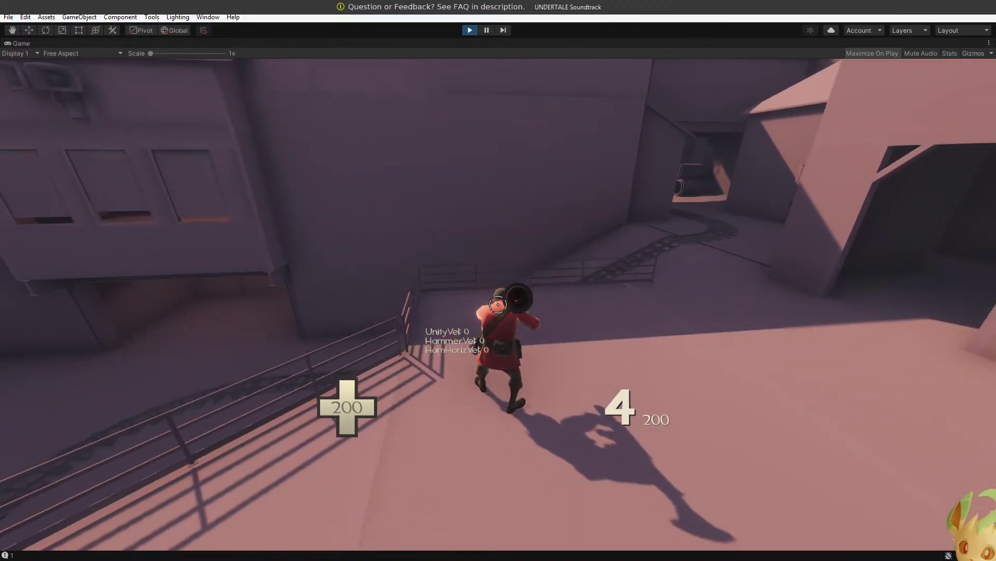
key("v")
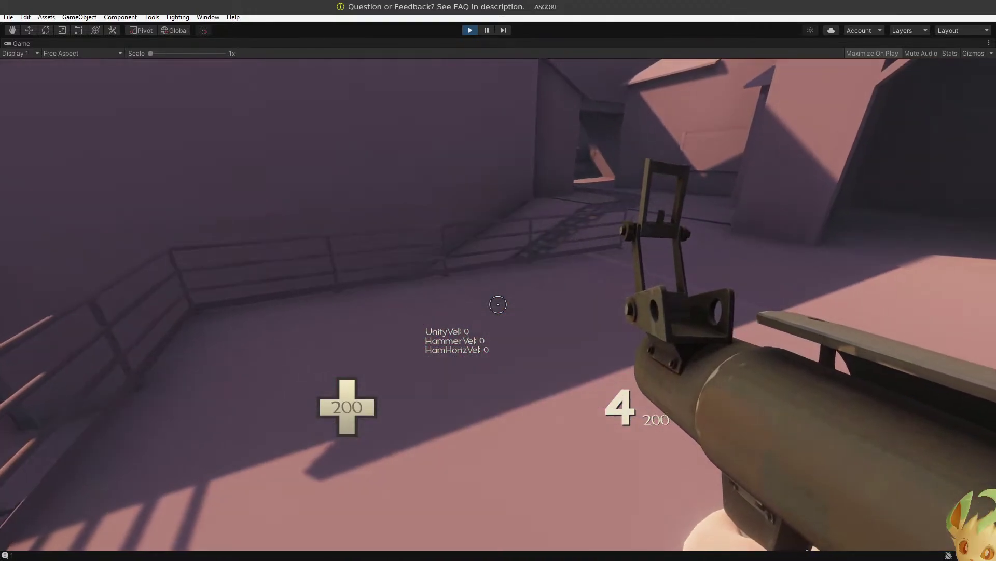
Follow the tracks past the stacked pipes to the staircase area and examine the launcher's lighting along the route.
key("space")
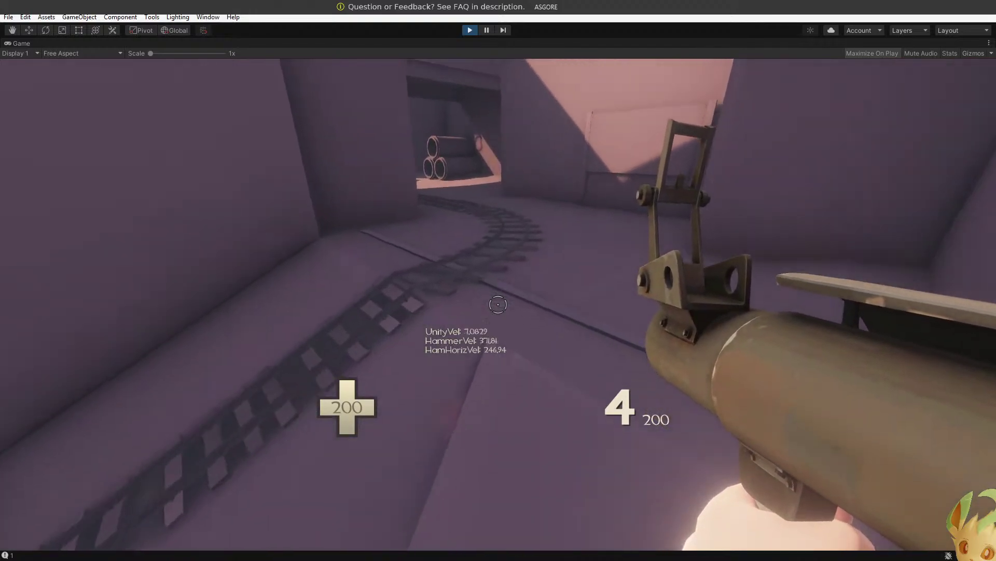
key("w")
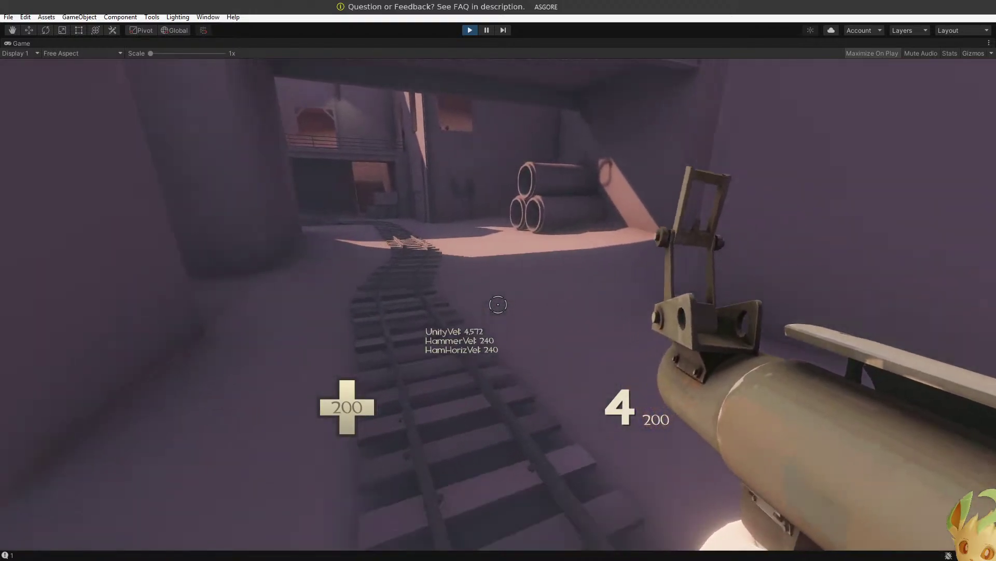
key("w")
key("space")
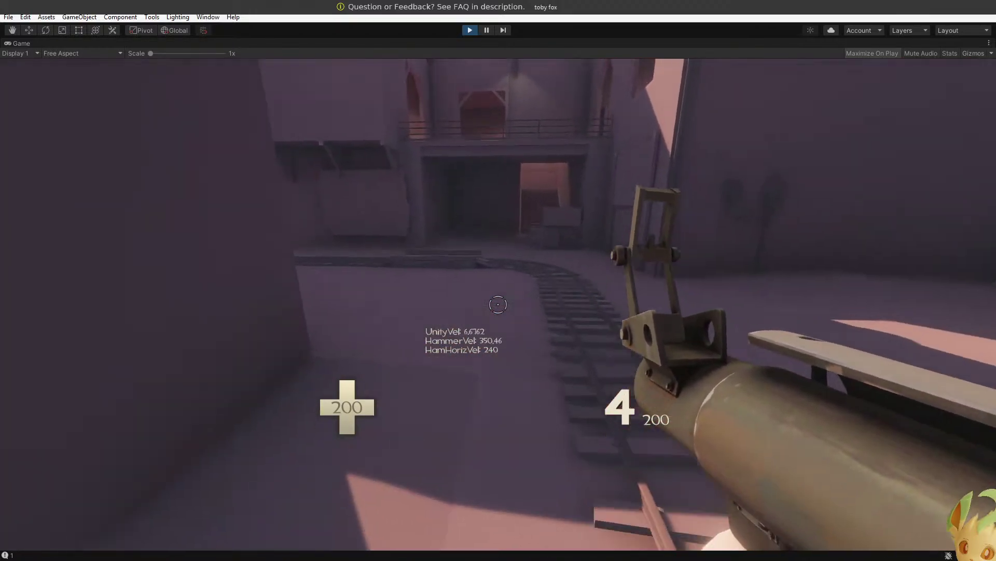
key("w")
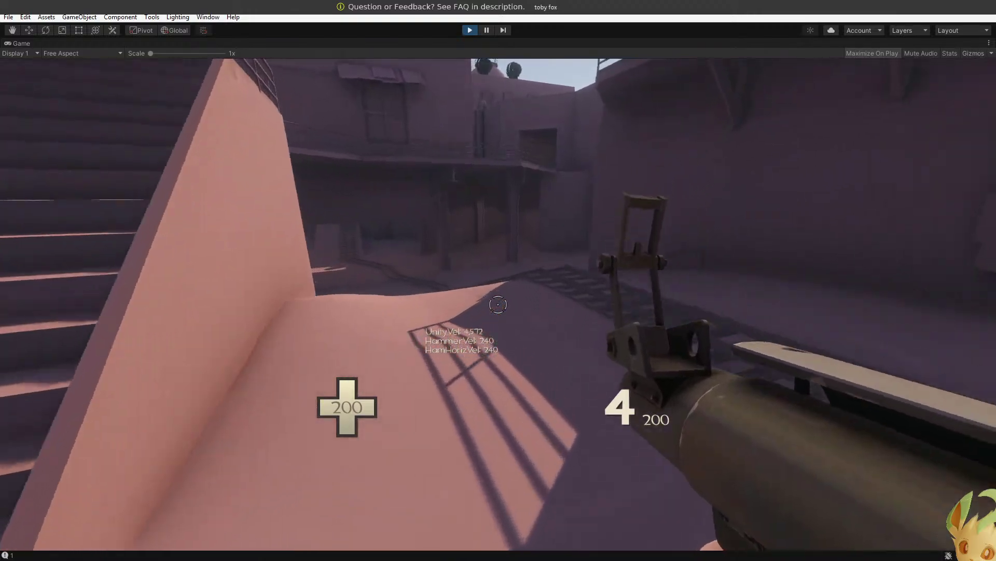
key("w")
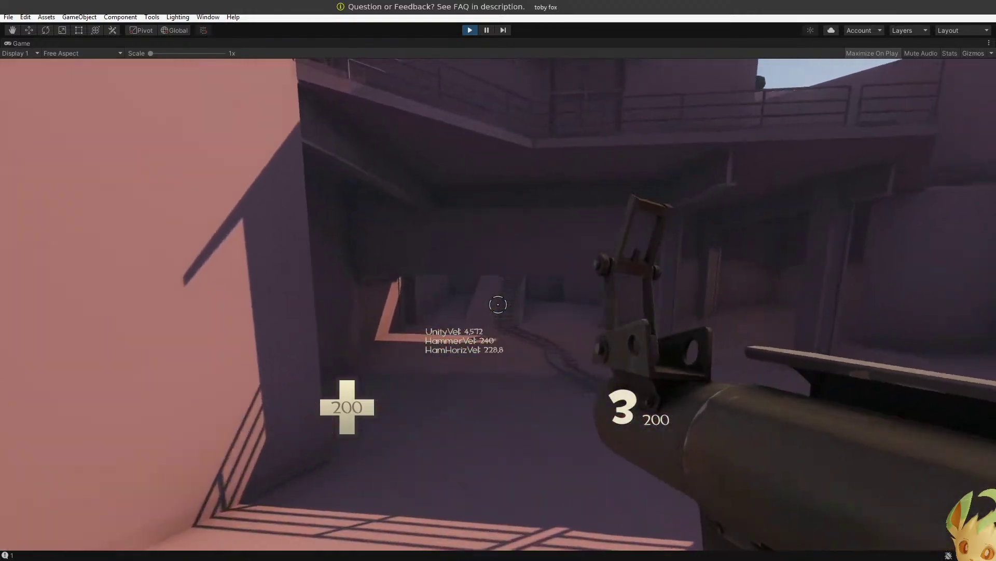
Walk up the sloped tracks and back under the overpass to compare the launcher's lighting in shaded and sunlit areas.
key("w")
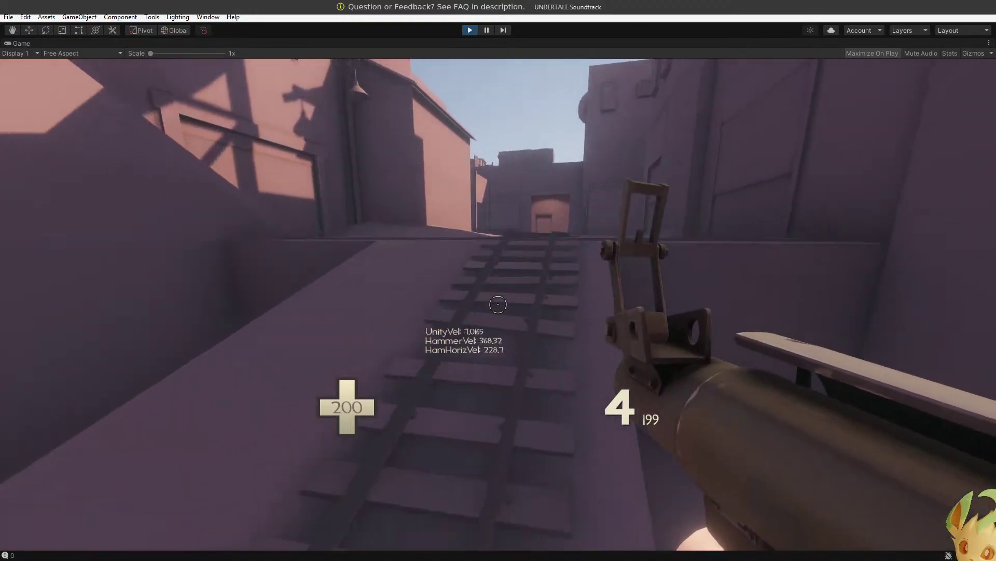
key("w")
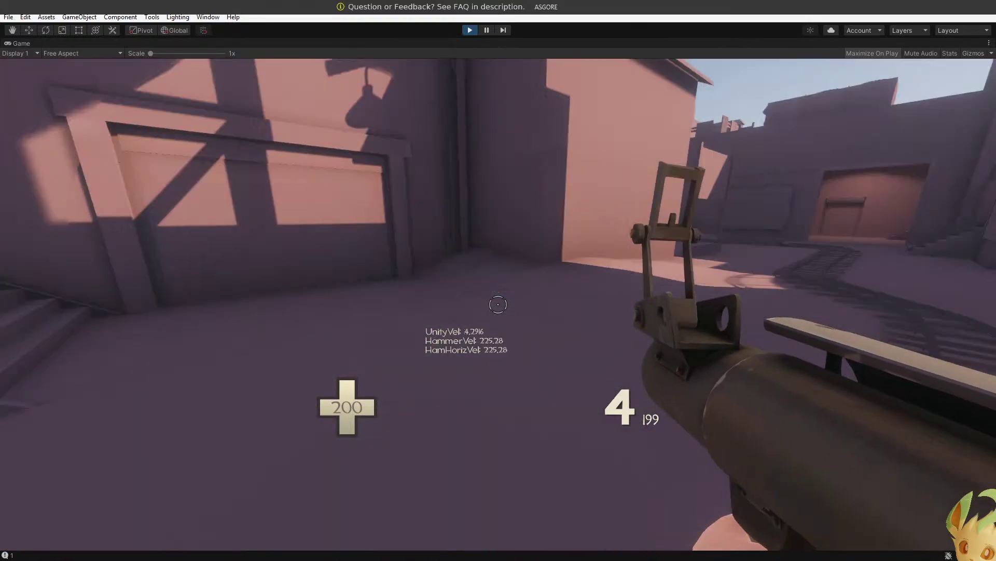
key("w")
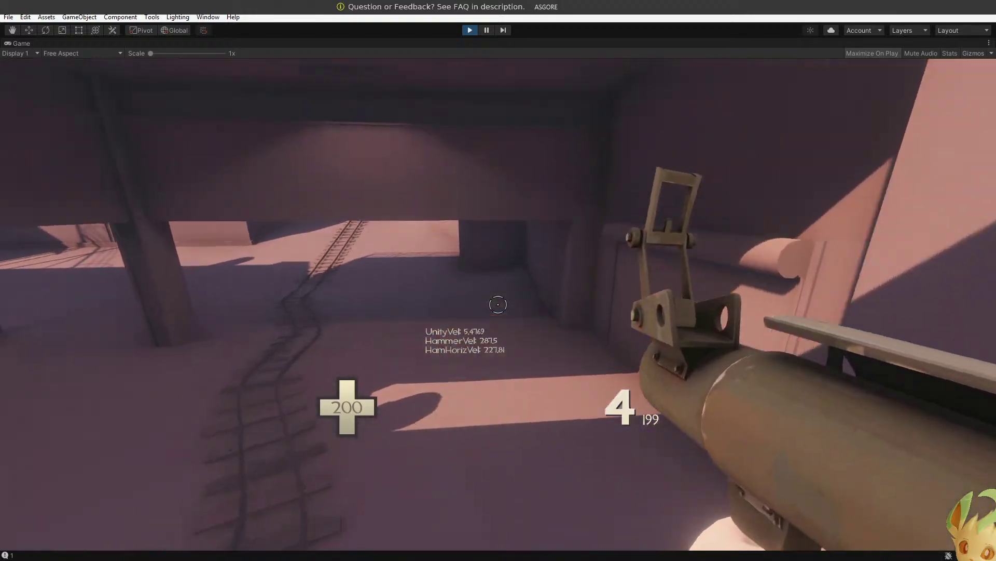
key("w")
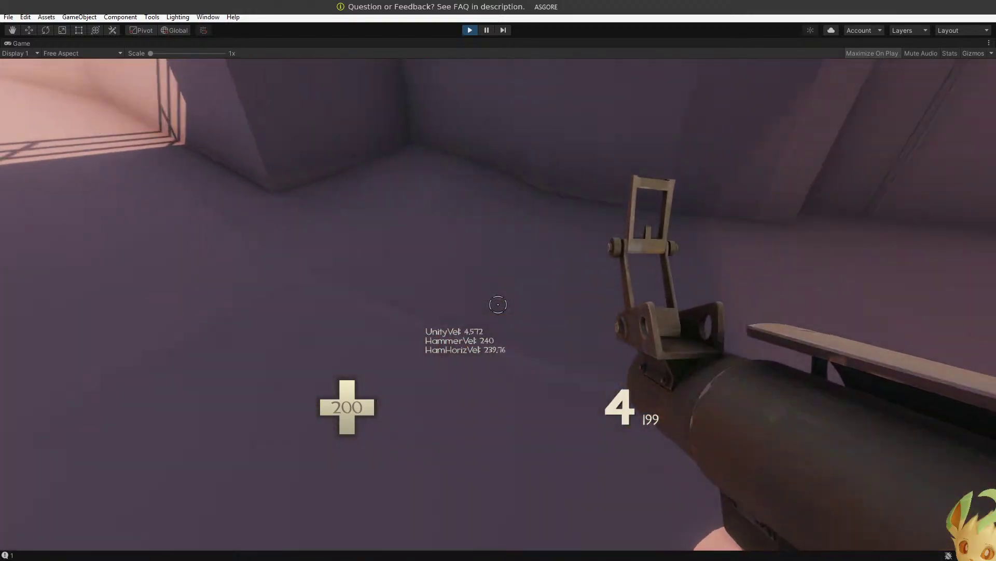
Play-test rocket jumps around the yard and beside the small roofed doorway to check lighting at different heights.
left_click(497, 304)
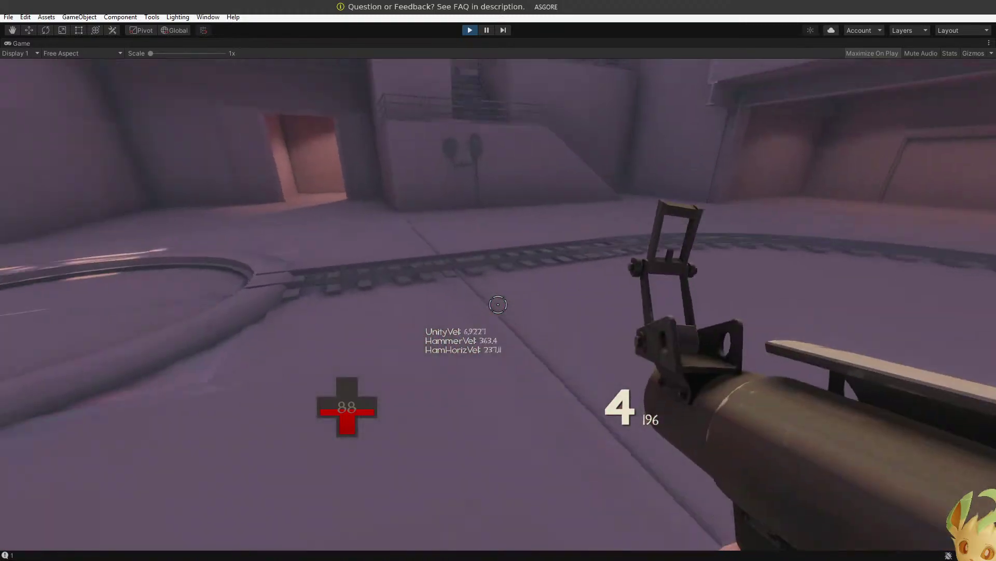
key("a")
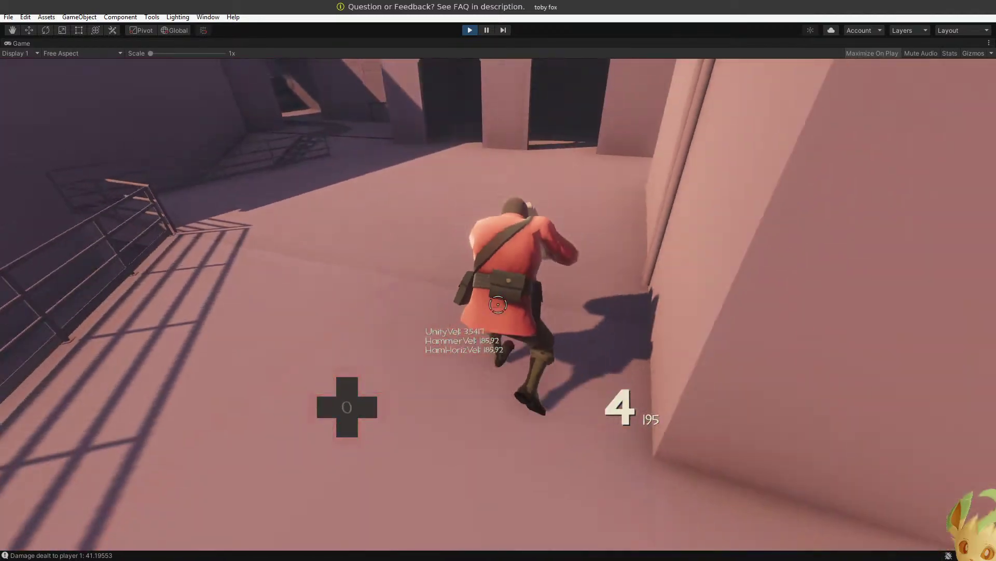
key("w")
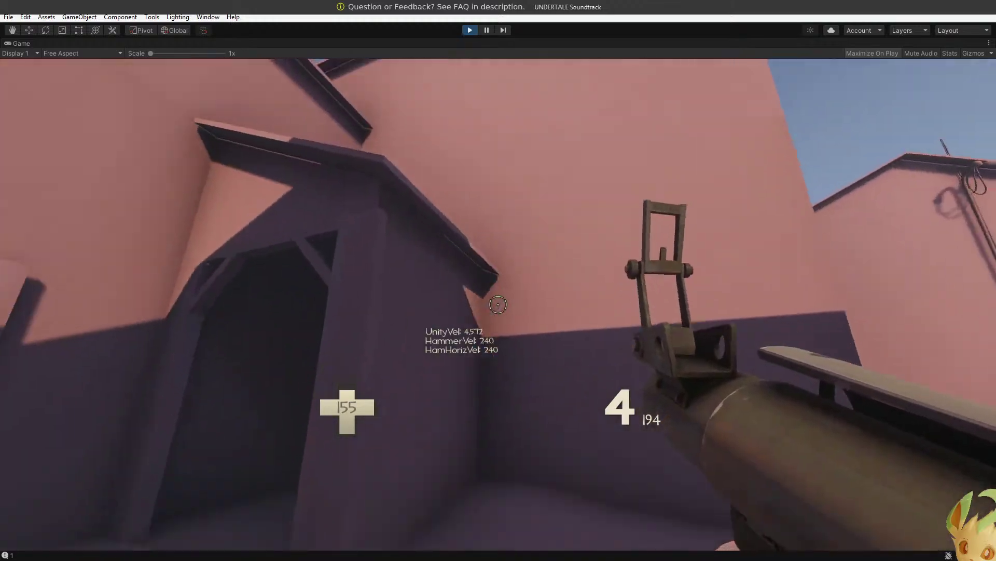
left_click(498, 305)
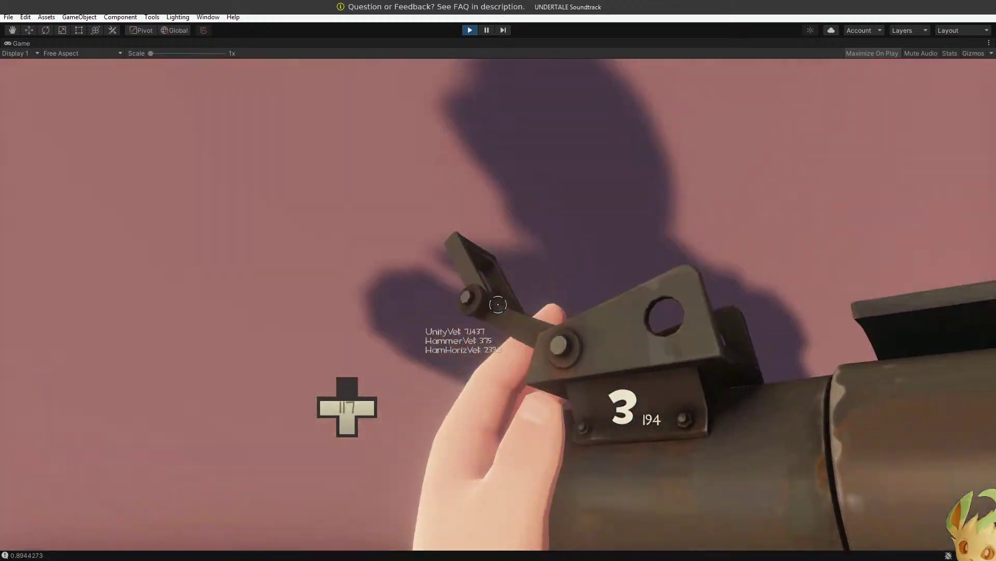
left_click(498, 304)
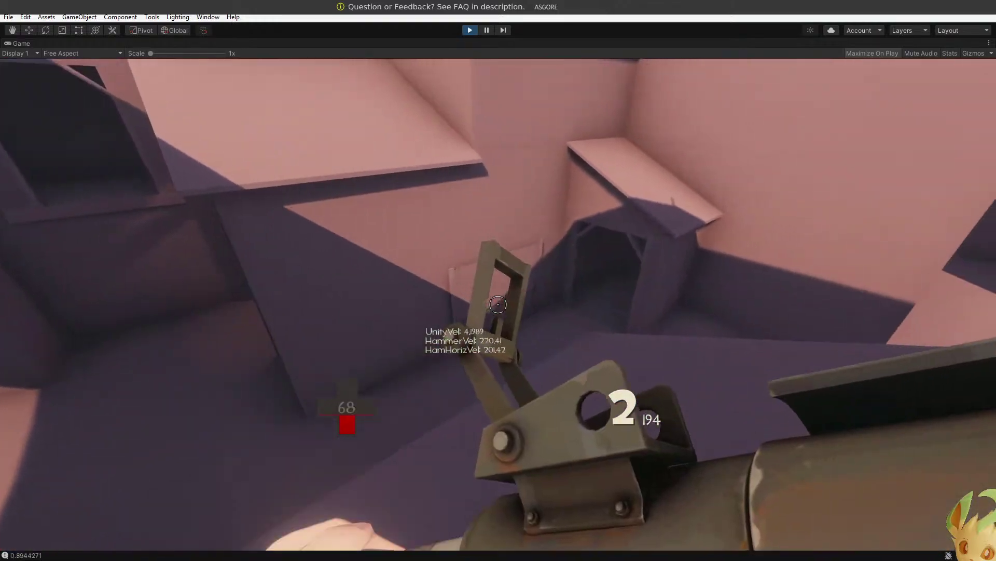
left_click(497, 305)
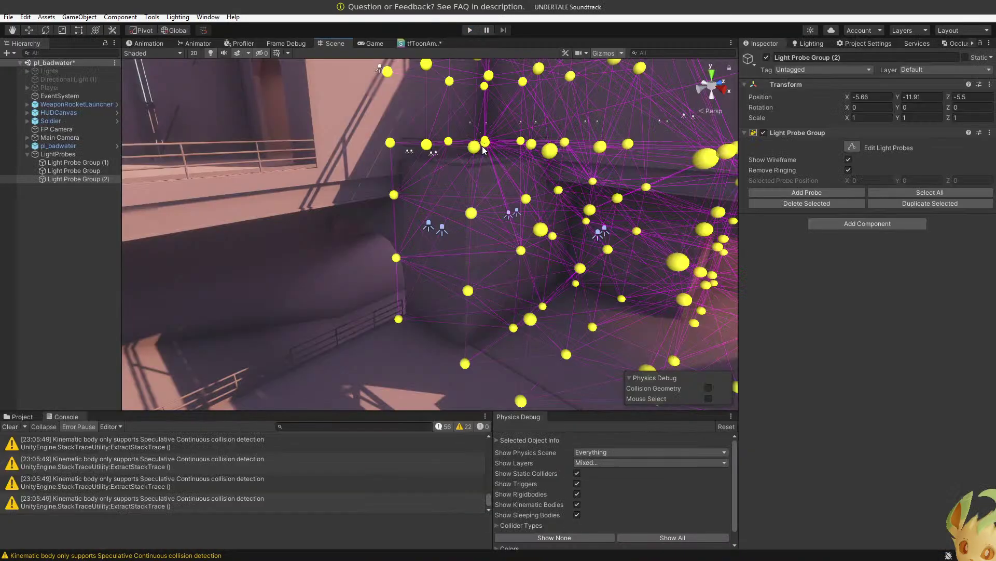
Examine the coverage of Light Probe Group (2) in the scene, around its outer edge facing the open lower yard.
right_click_drag(482, 146, 386, 332)
right_click_drag(379, 327, 340, 277)
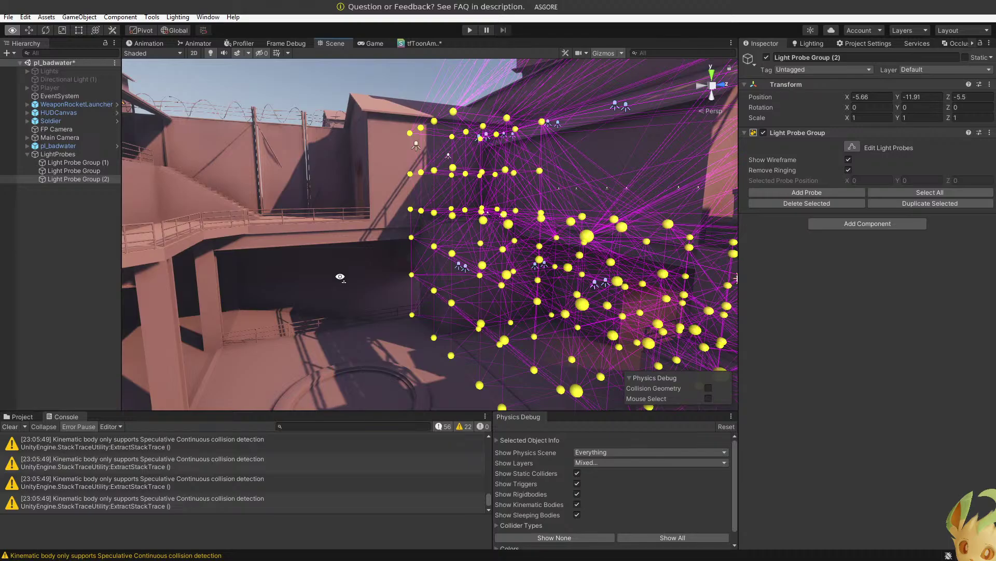
right_click_drag(340, 277, 275, 262)
key("a")
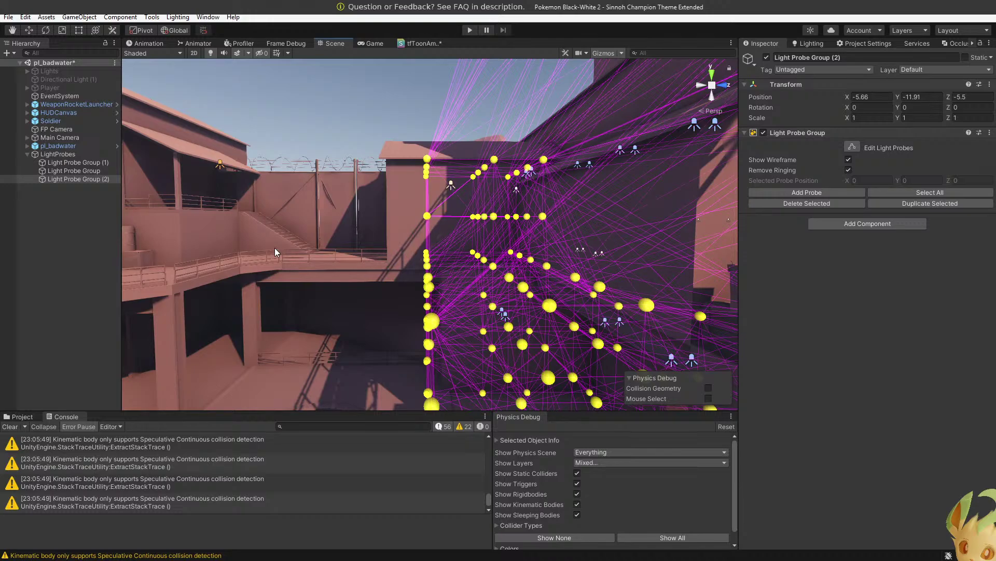
Examine the walls, stairs and yard beyond Light Probe Group (2) for areas still lacking probe coverage.
right_click_drag(275, 248, 390, 205)
key("w")
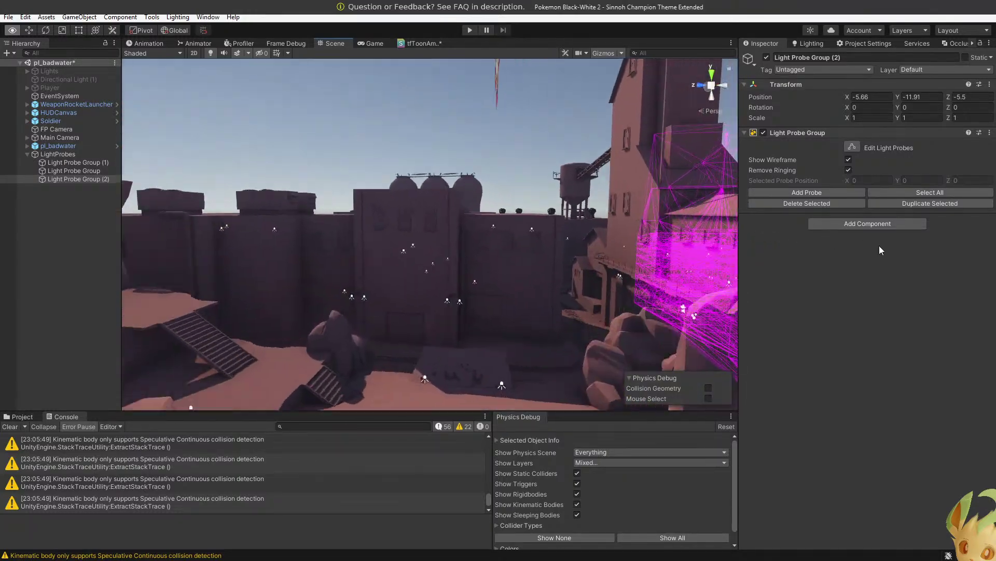
key("w")
right_click_drag(881, 250, 756, 247)
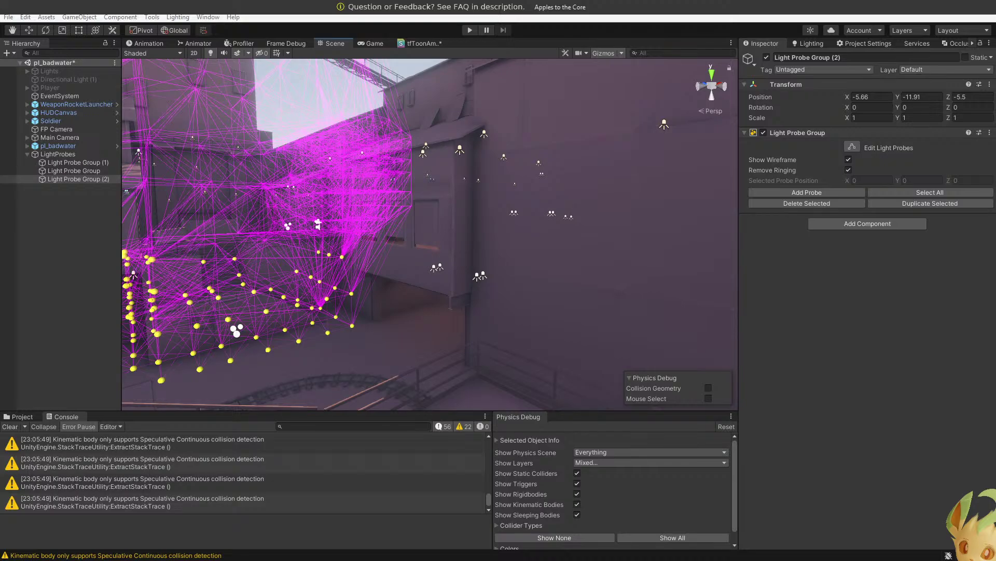
Edit Light Probe Group (2)'s probes and duplicate its outermost six near the shaded alcove, moving the copies to about X 7.22.
left_click_drag(501, 261, 436, 270, "alt")
right_click_drag(437, 270, 452, 288)
left_click_drag(465, 343, 374, 195)
left_click(70, 163)
left_click(77, 179)
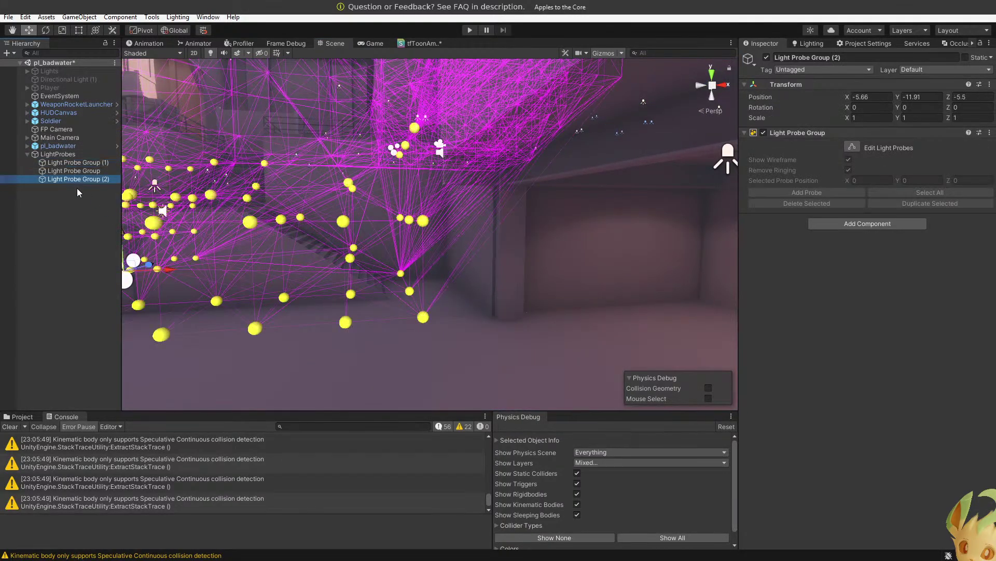
left_click(851, 147)
left_click_drag(494, 364, 400, 204)
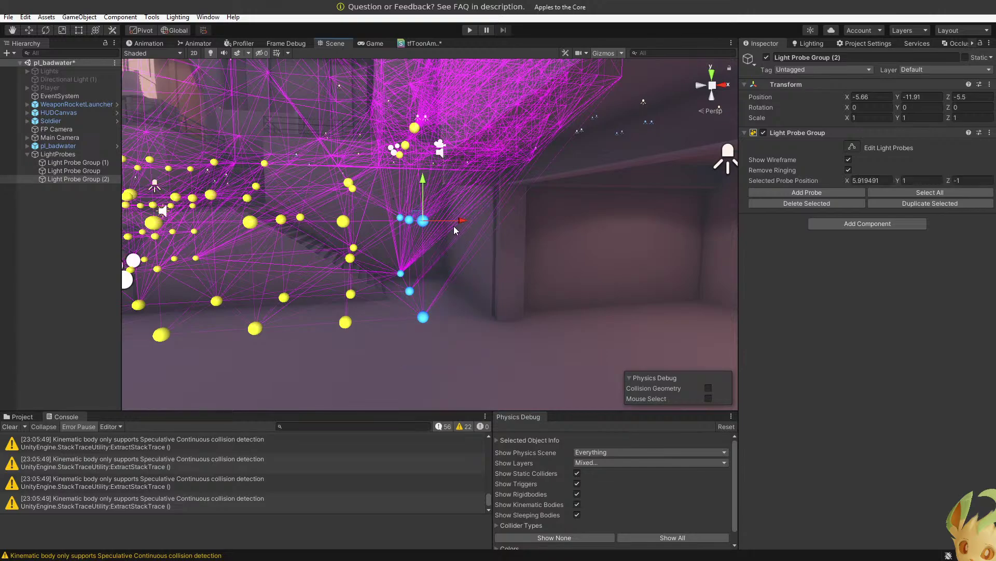
left_click_drag(453, 225, 515, 217)
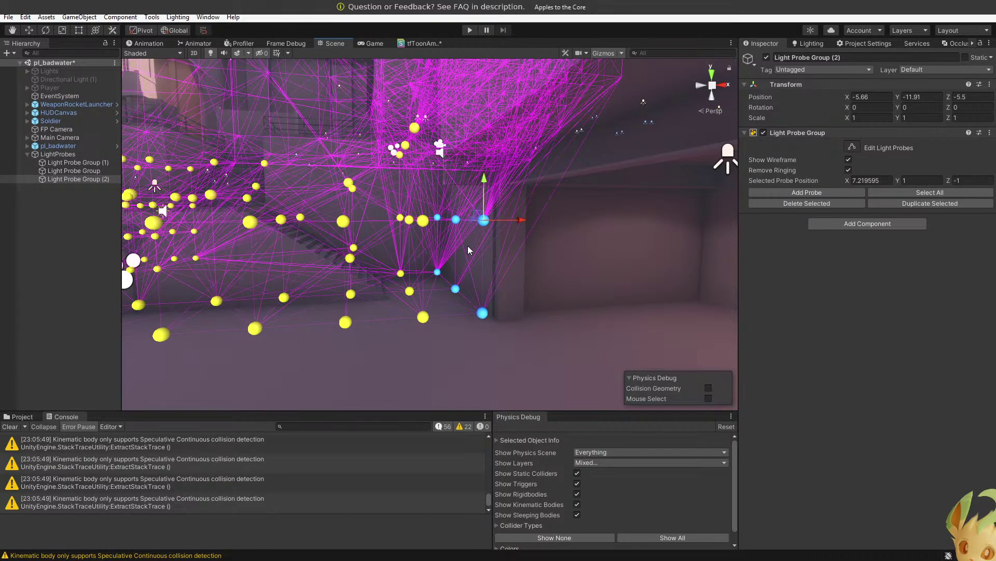
Duplicate the two upper probes beside the wall and raise the copies to about Y 3.23.
right_click_drag(469, 245, 698, 285)
left_click_drag(528, 298, 317, 233)
key("f")
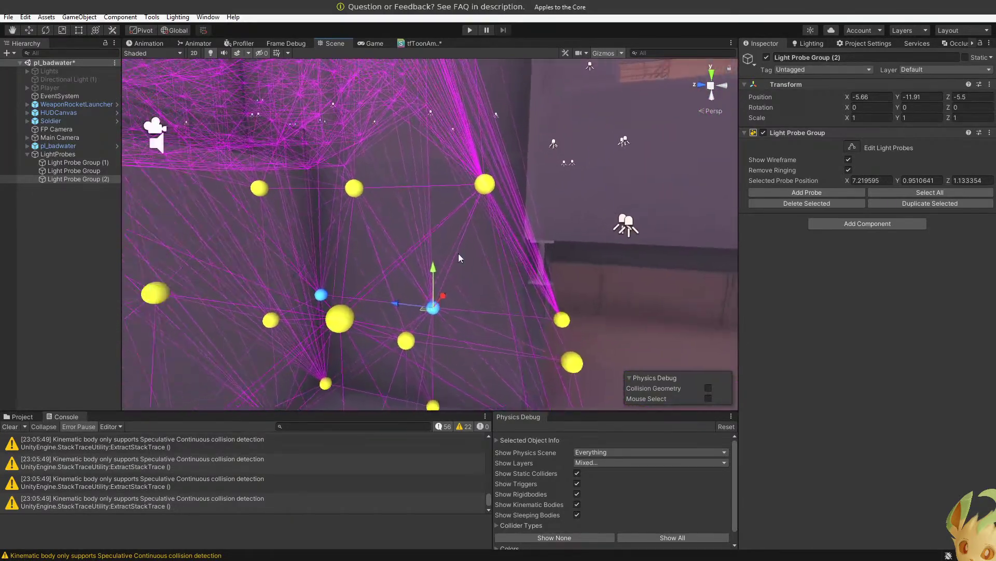
left_click_drag(433, 275, 433, 139)
right_click_drag(434, 139, 245, 156)
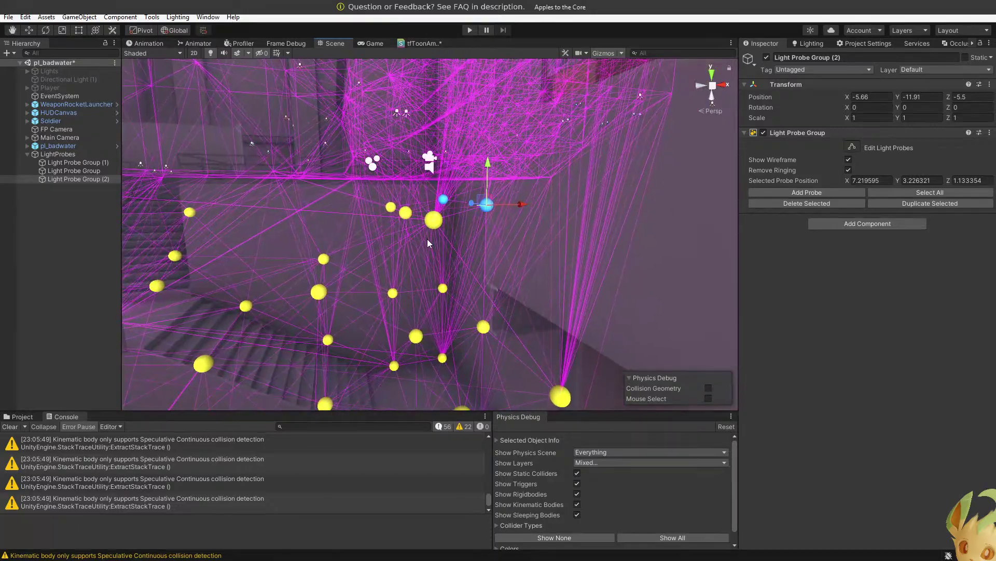
Add copies of the neighbouring upper probes beside the raised pair, positioned at about X 4.51, Y 3.43.
left_click_drag(428, 239, 383, 199)
left_click_drag(443, 212, 367, 210)
right_click_drag(368, 210, 423, 201)
left_click_drag(423, 203, 421, 192)
right_click_drag(419, 192, 469, 209)
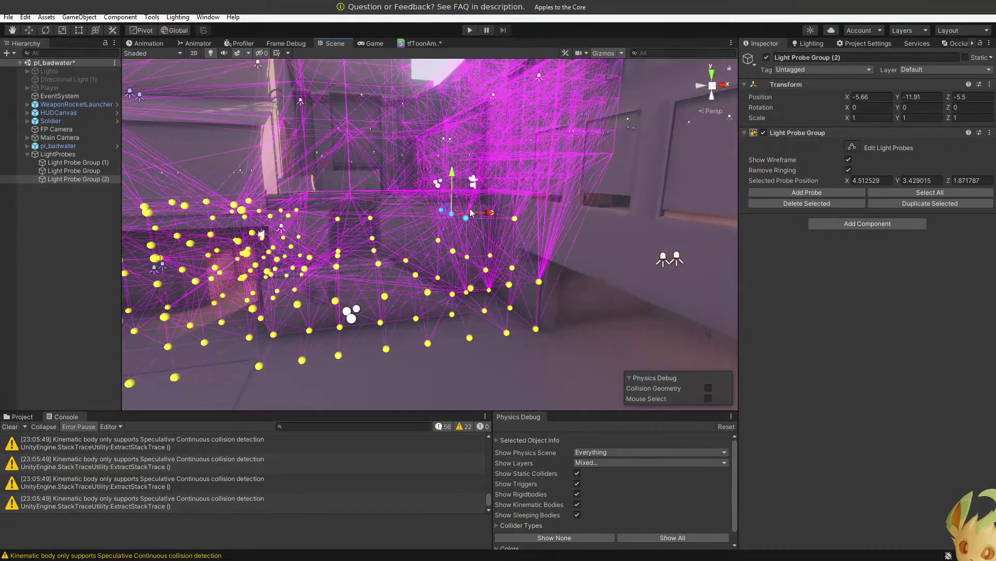
Continue the upper probe row above the stairs with duplicated sets at about X 1.31 and X -0.51.
left_click_drag(483, 216, 382, 184)
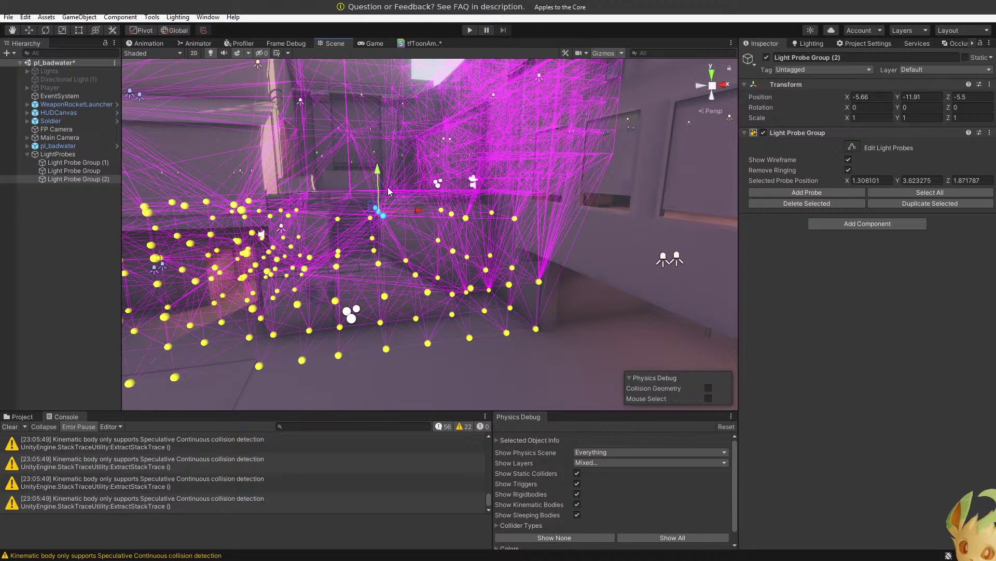
left_click(379, 213)
left_click(386, 214)
left_click_drag(416, 212, 356, 214)
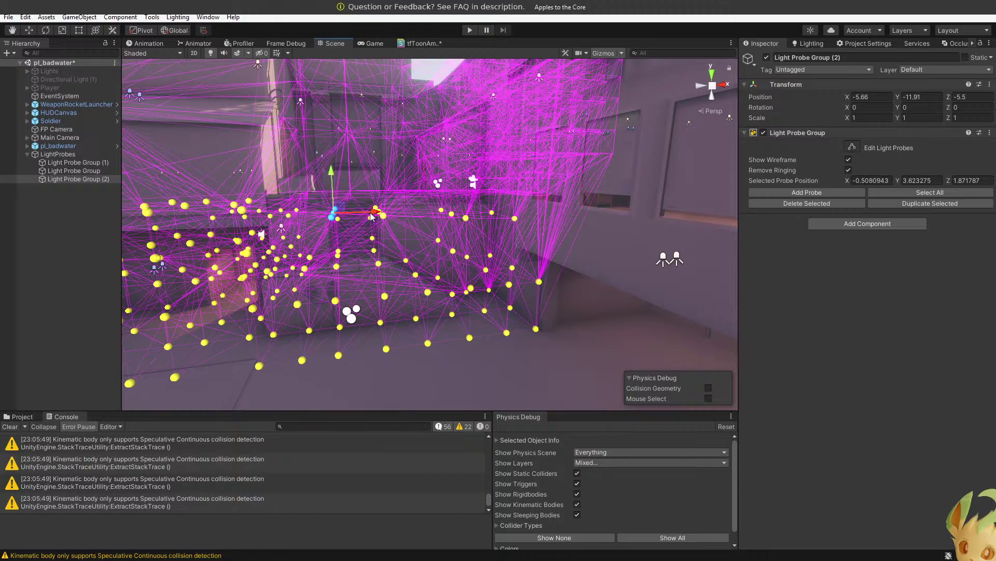
Place the end probe of the upper row above the stairs at about X -0.60, Z 2.98.
key("f")
left_click_drag(454, 231, 442, 235)
right_click_drag(443, 235, 274, 340)
left_click(389, 307)
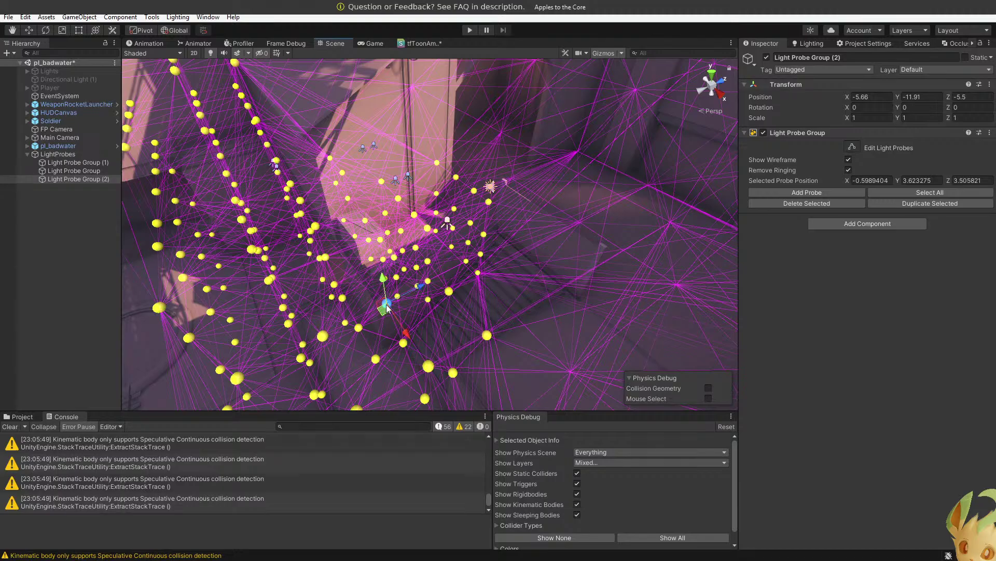
left_click_drag(397, 297, 385, 304)
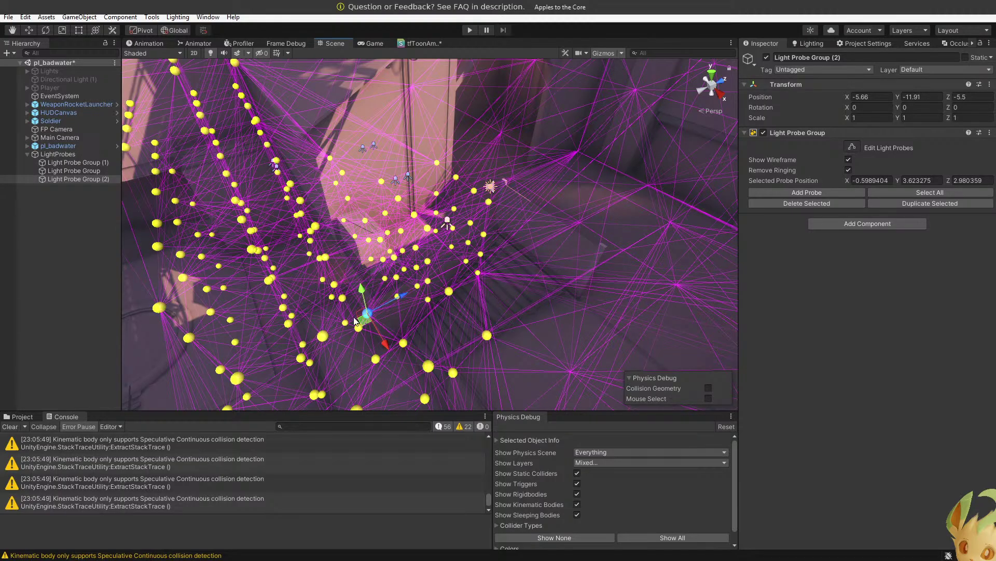
Duplicate the probes above the central passage opening and raise the copies to about Y 5.65.
right_click_drag(385, 304, 488, 210)
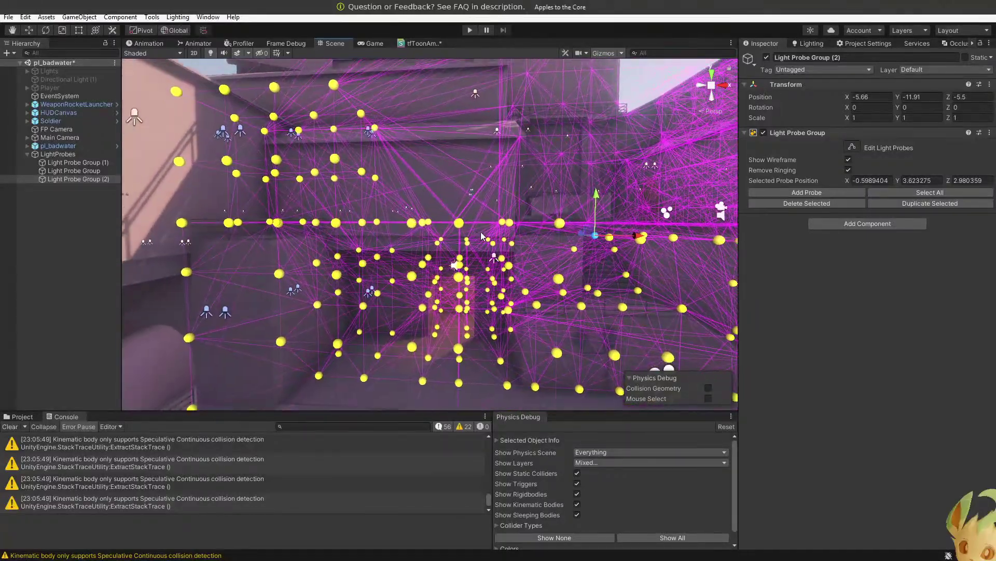
left_click_drag(383, 201, 475, 231)
left_click_drag(460, 180, 459, 164)
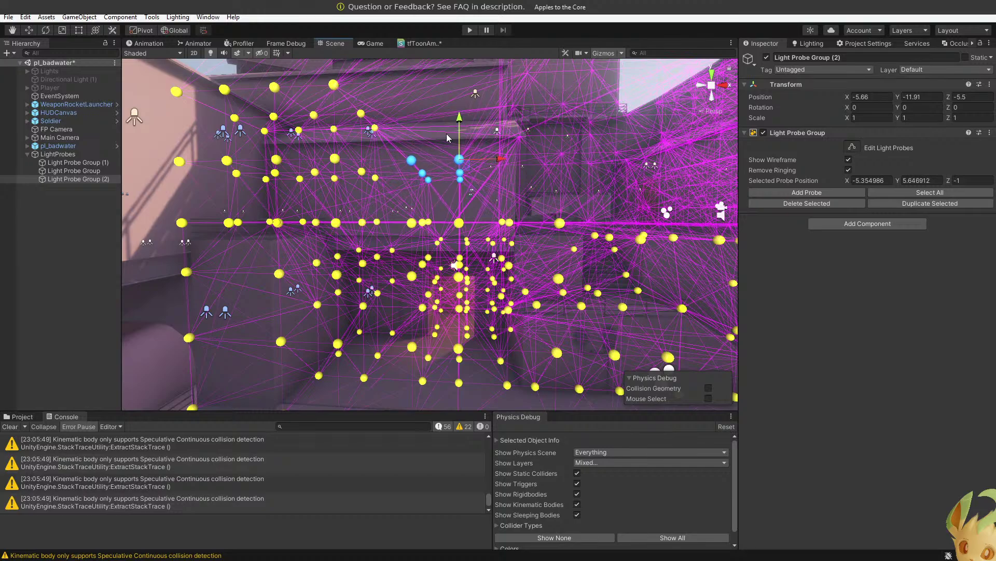
right_click_drag(459, 164, 458, 160)
key("w")
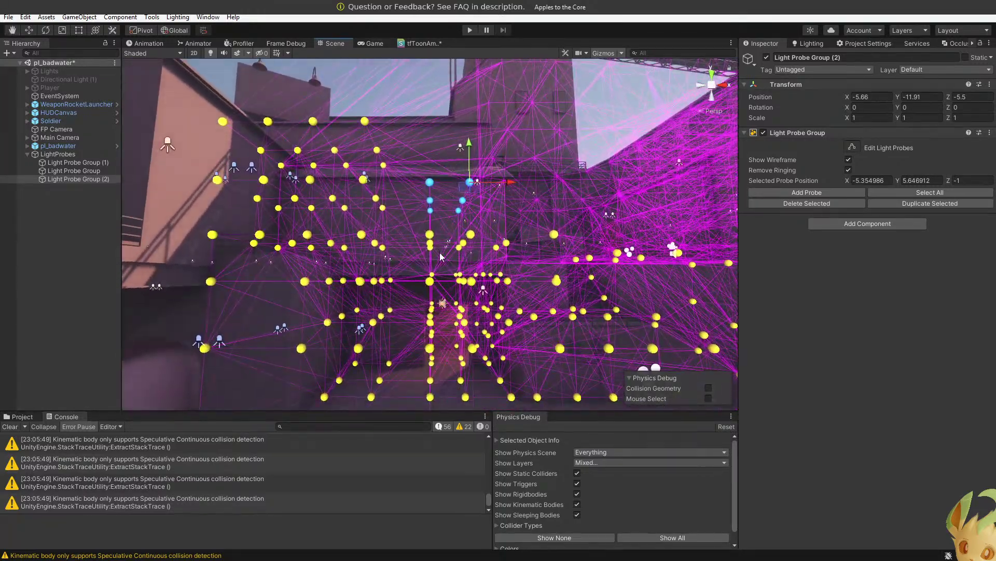
Select the probe stack above the passage opening and shift it along X to about -6.87.
right_click_drag(442, 271, 436, 269)
left_click_drag(428, 291, 389, 156)
left_click_drag(448, 281, 441, 282)
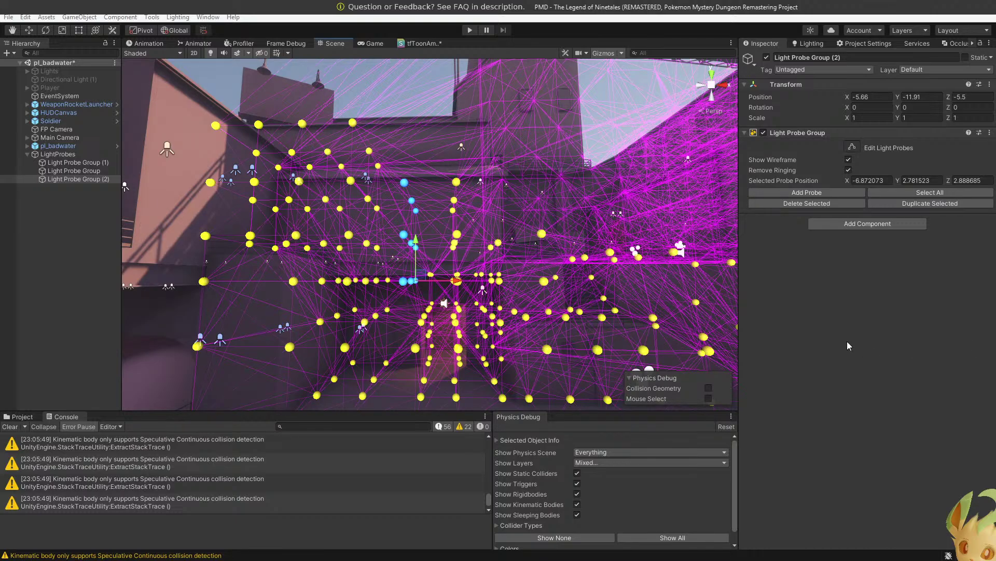
Start play mode and run across the upper landing in third person to examine the character's lighting.
key("d")
right_click_drag(522, 282, 851, 332)
key("s")
key("a")
key("w")
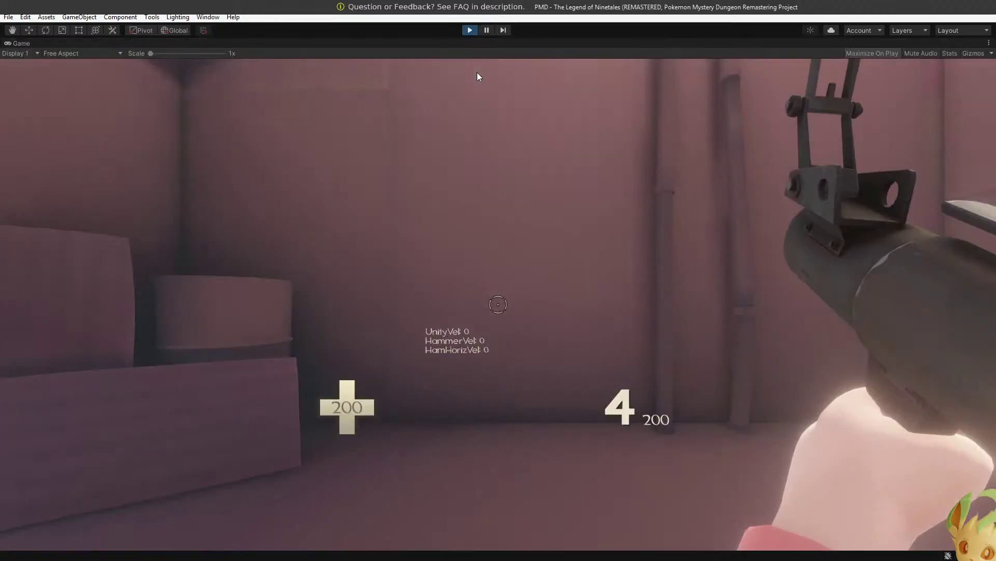
key("w")
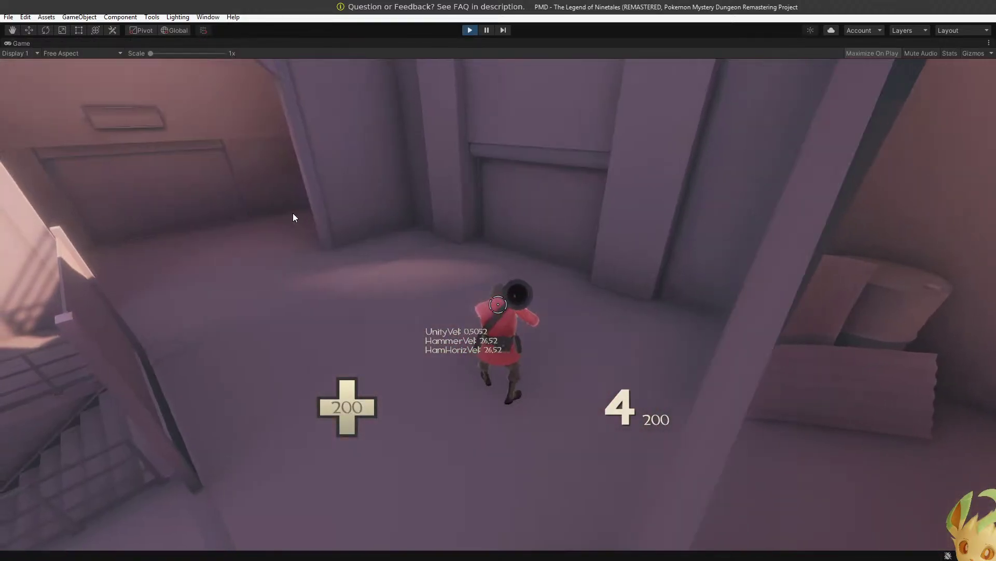
key("v")
key("w")
Rocket jump along the sloped tracks in first person to check the launcher's lighting, and reset the character's health.
left_click(498, 304)
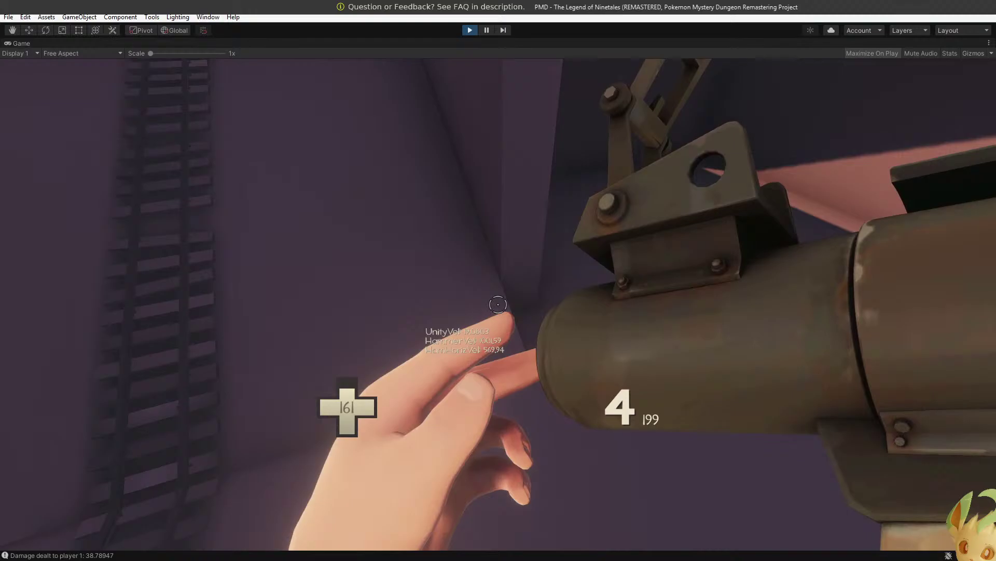
left_click(498, 304)
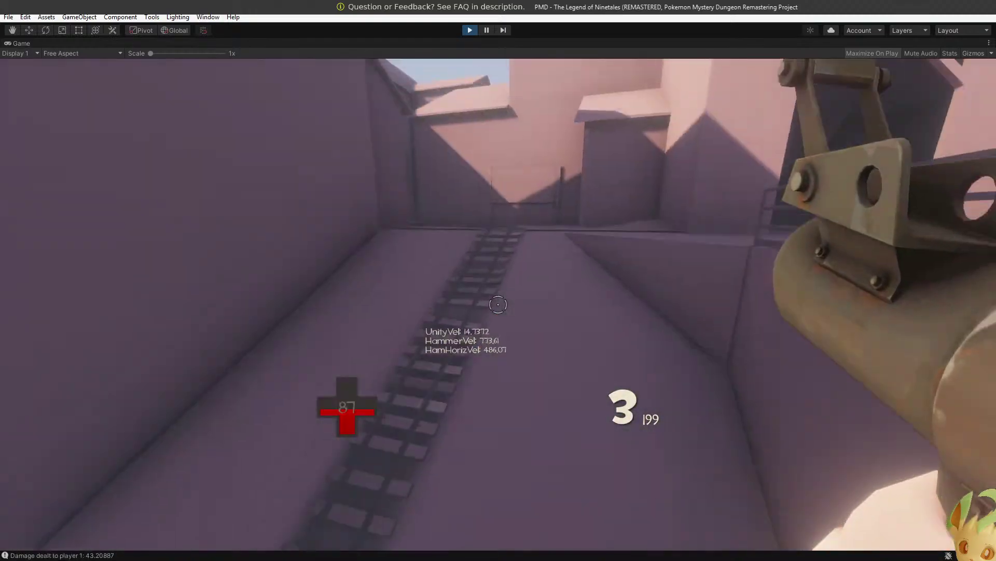
key("k")
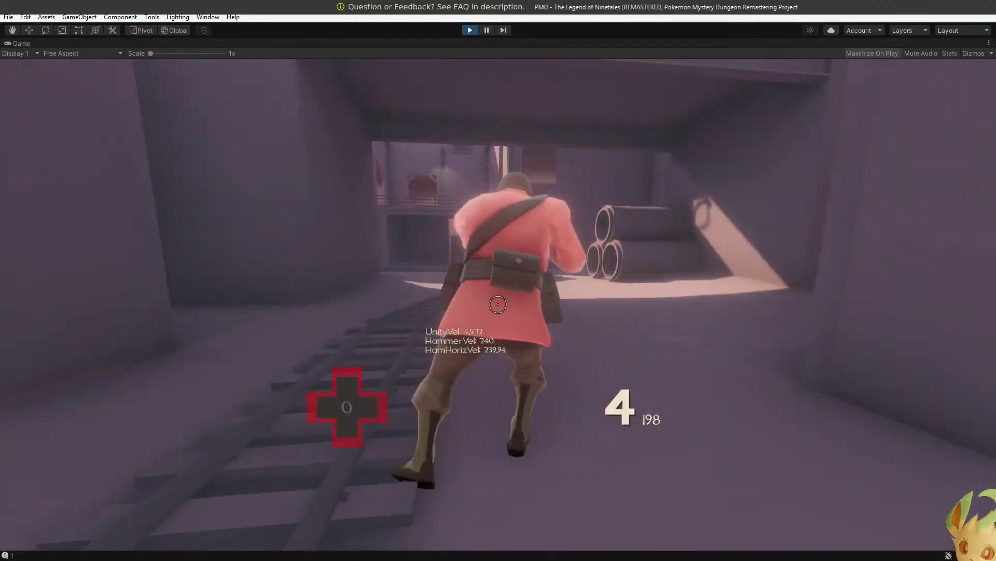
Rocket jump from the yard up to the balcony and examine the character's lighting there in third person.
key("space")
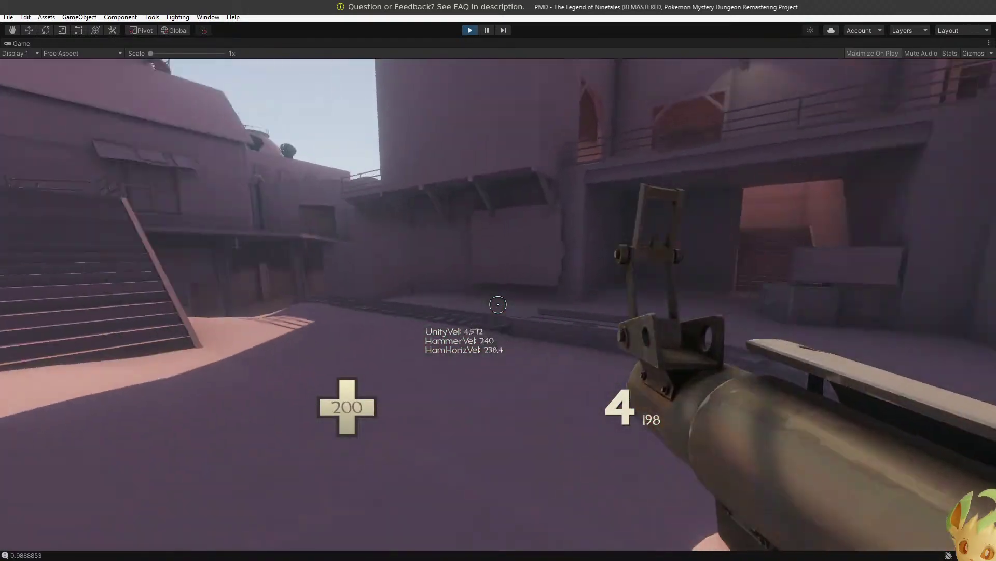
left_click(498, 304)
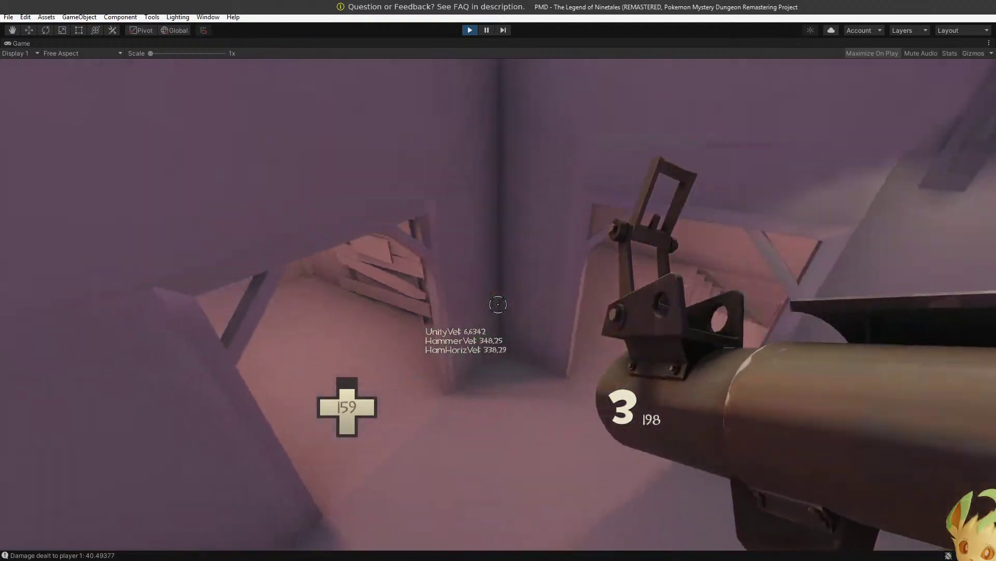
key("v")
key("w")
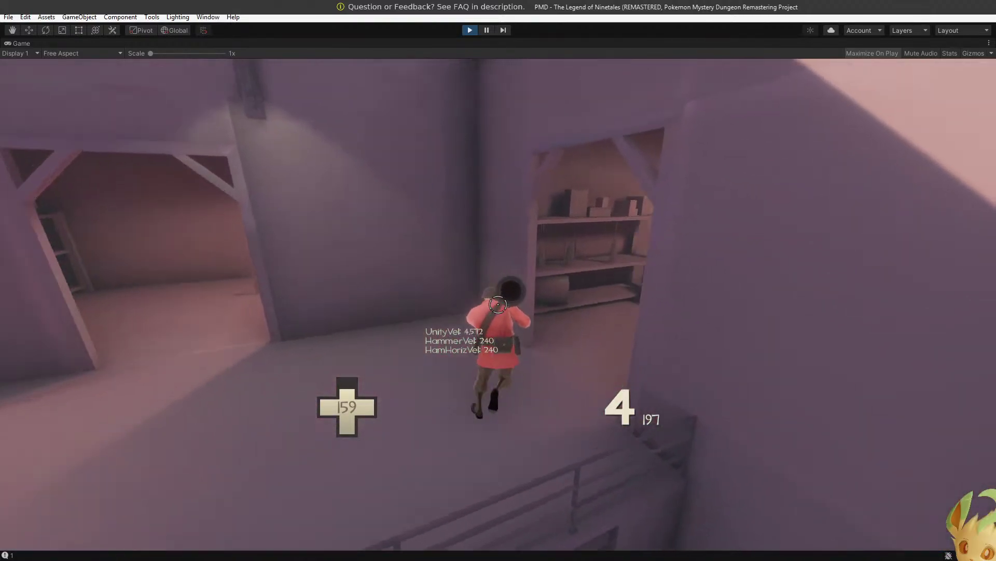
Run over the yard's tracks and past the shaded bay to compare the character's lighting.
key("w")
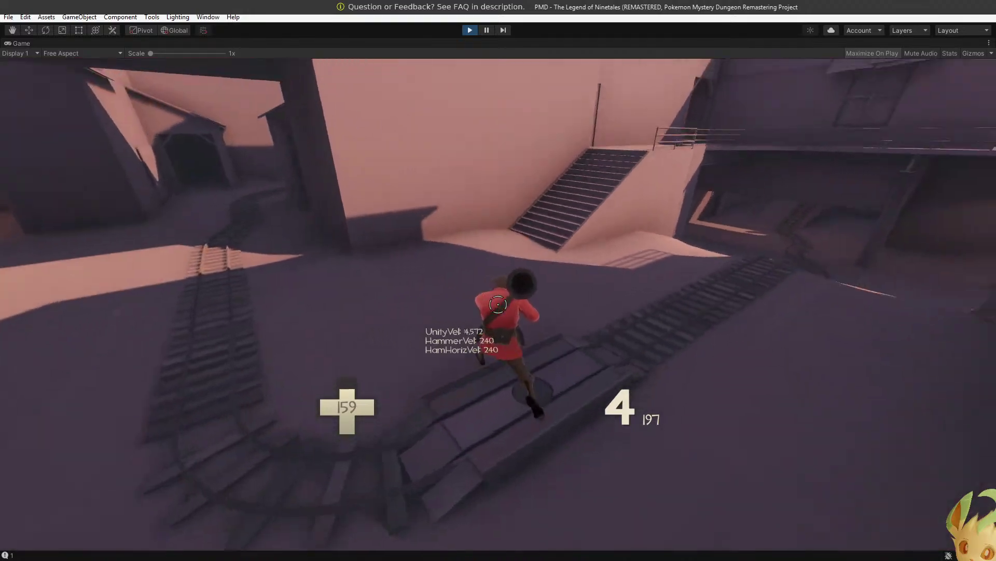
key("a")
key("d")
key("d")
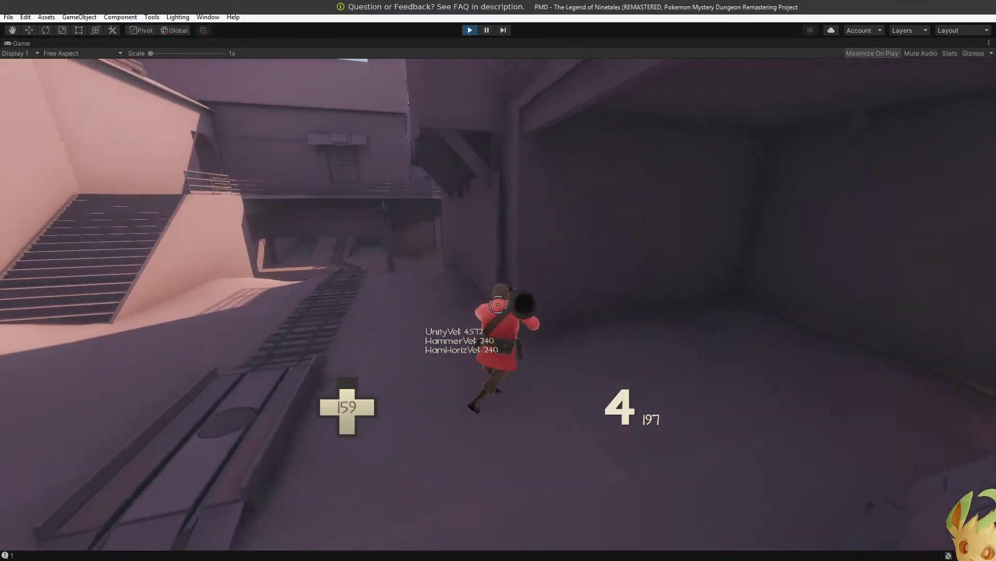
Climb the interior stairs, cross the storage room and return to the balcony to check the character's lighting.
key("w")
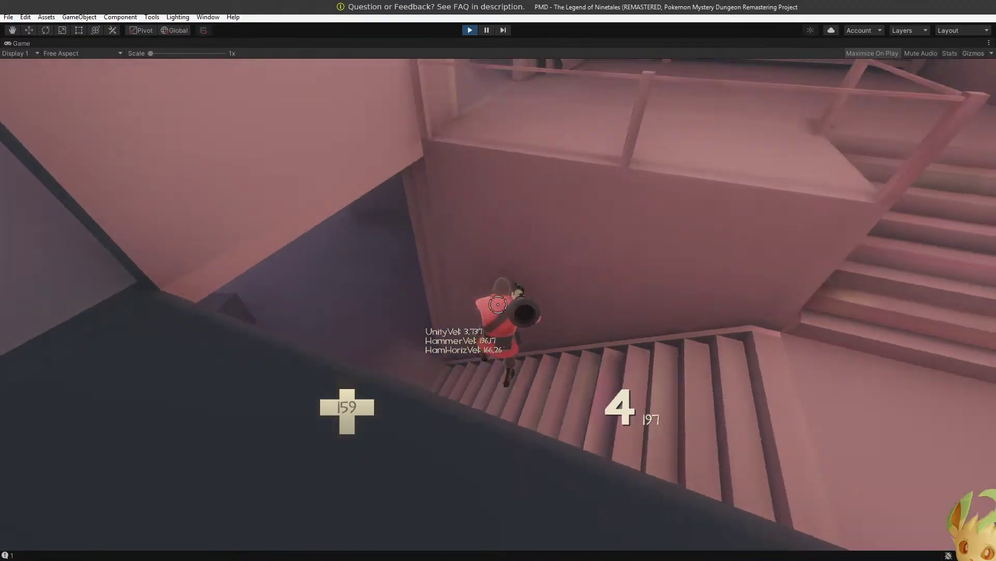
key("w")
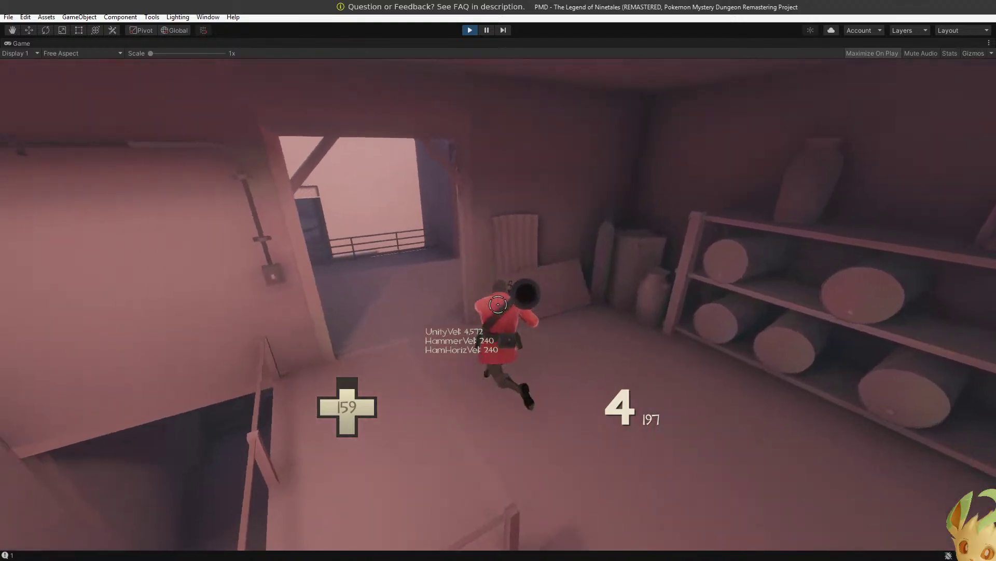
key("w")
key("space")
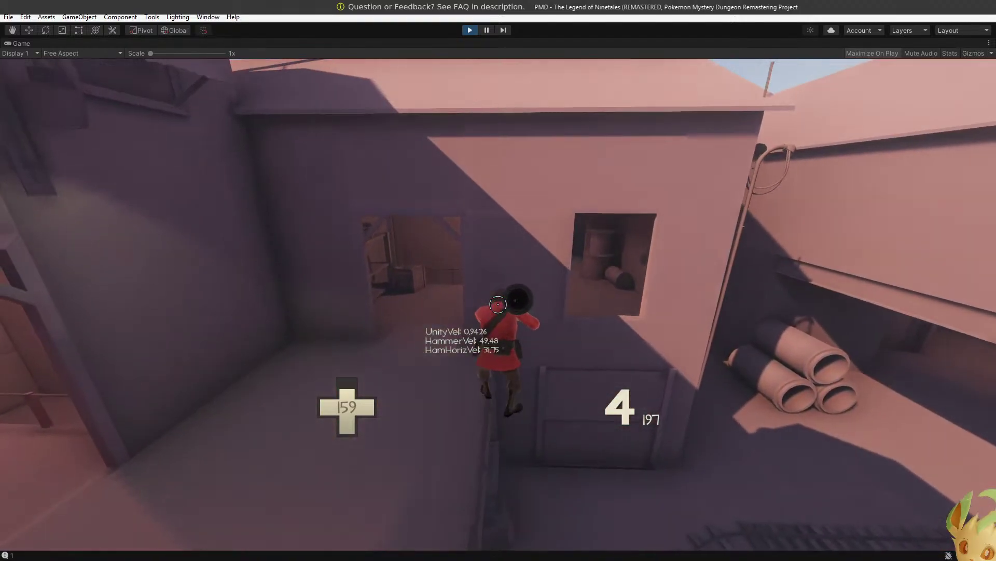
Jump along the balcony railing facing the half-sunlit building to examine the character's lighting at the shadow boundary.
key("space")
key("d")
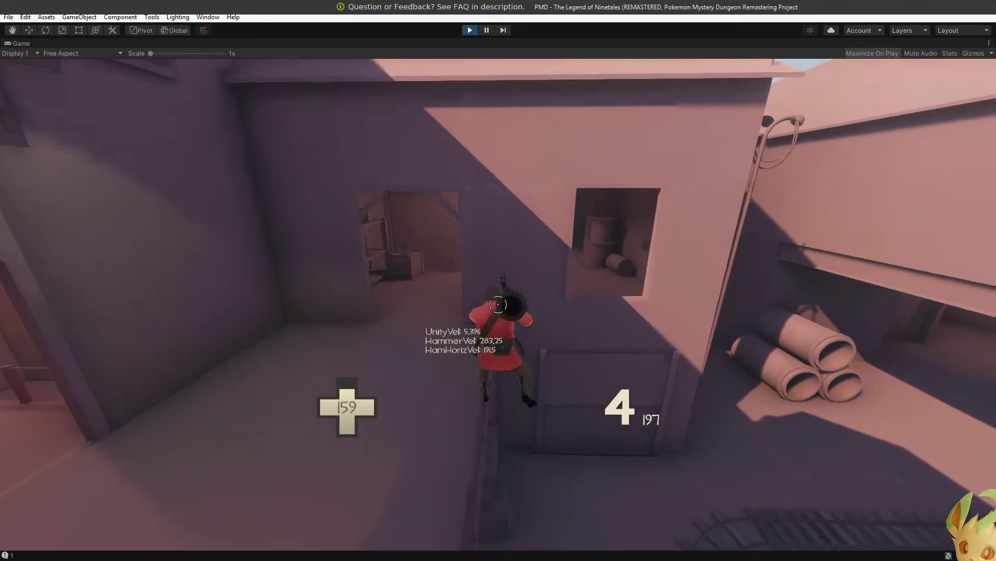
key("w")
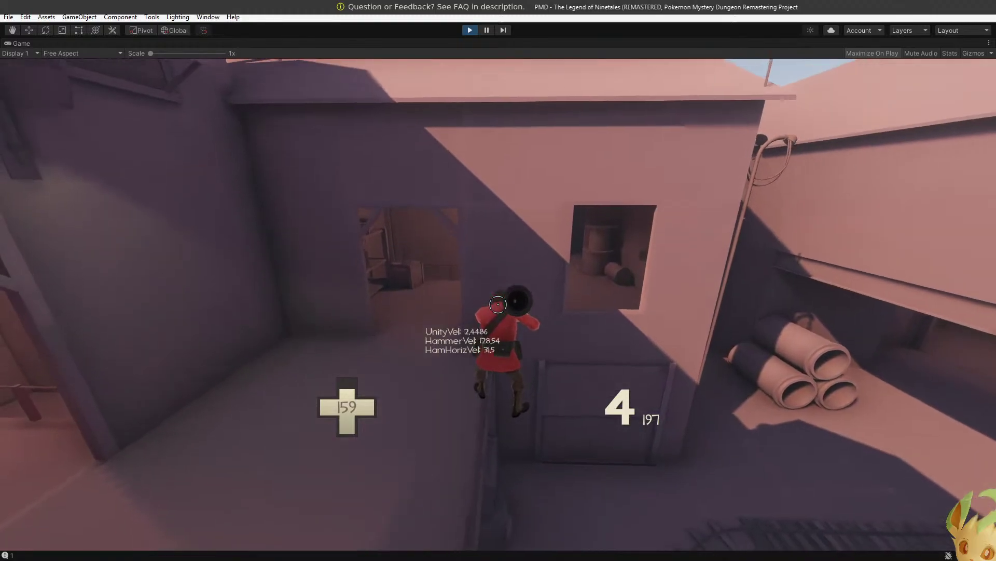
key("w")
key("w")
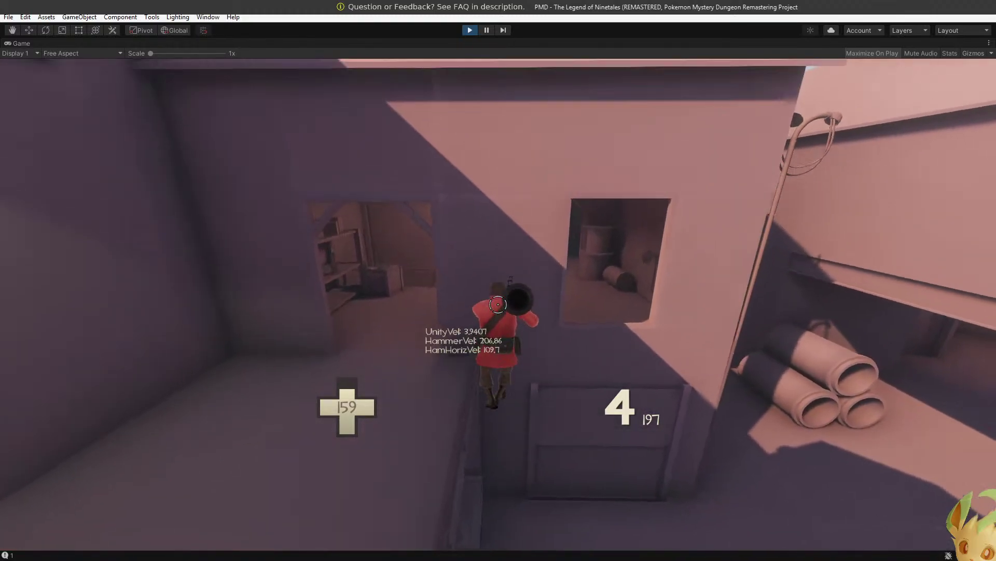
Rocket jump from the shaded yard over the rooftops in first person to check the launcher's lighting.
key("w")
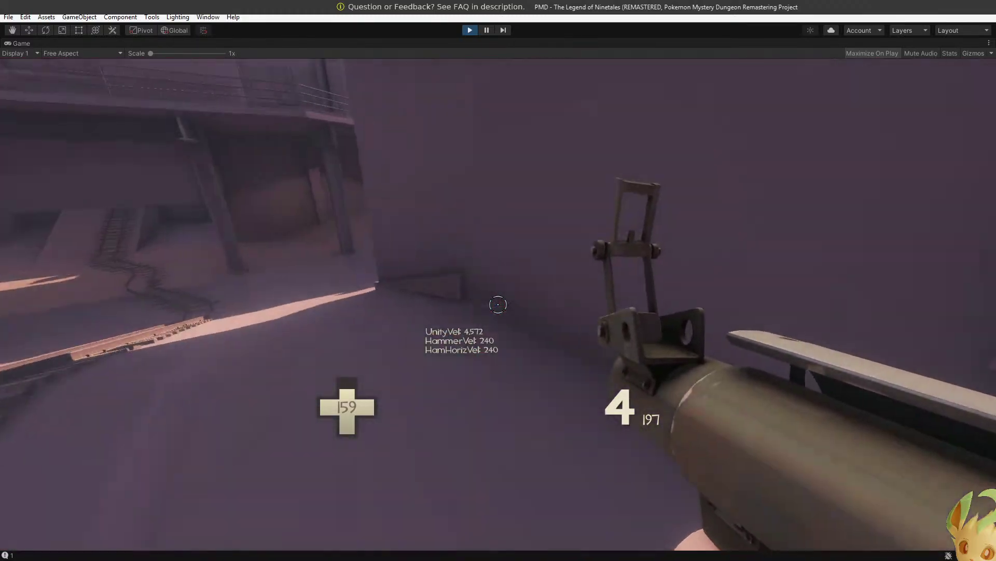
key("space")
left_click(498, 304)
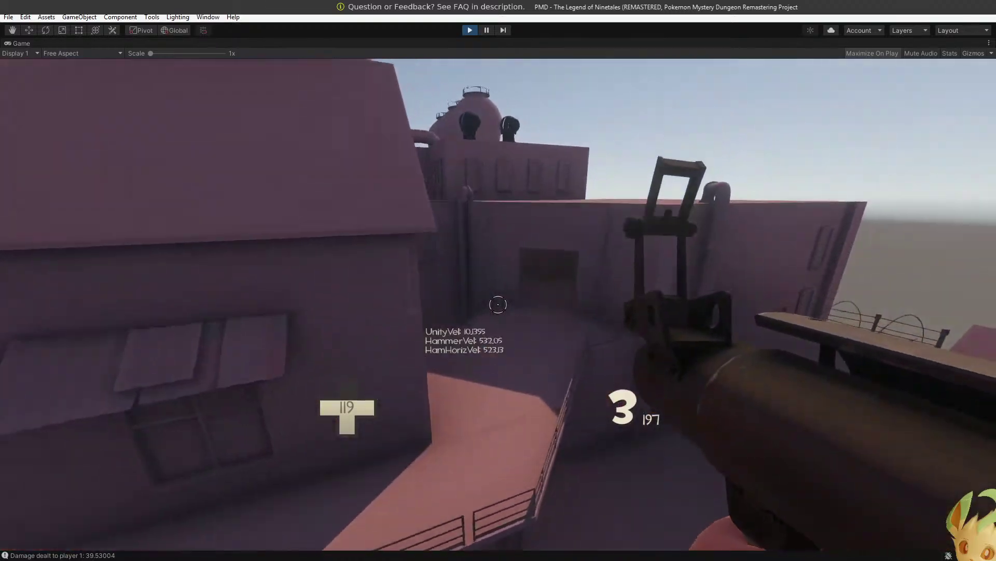
key("w")
key("w")
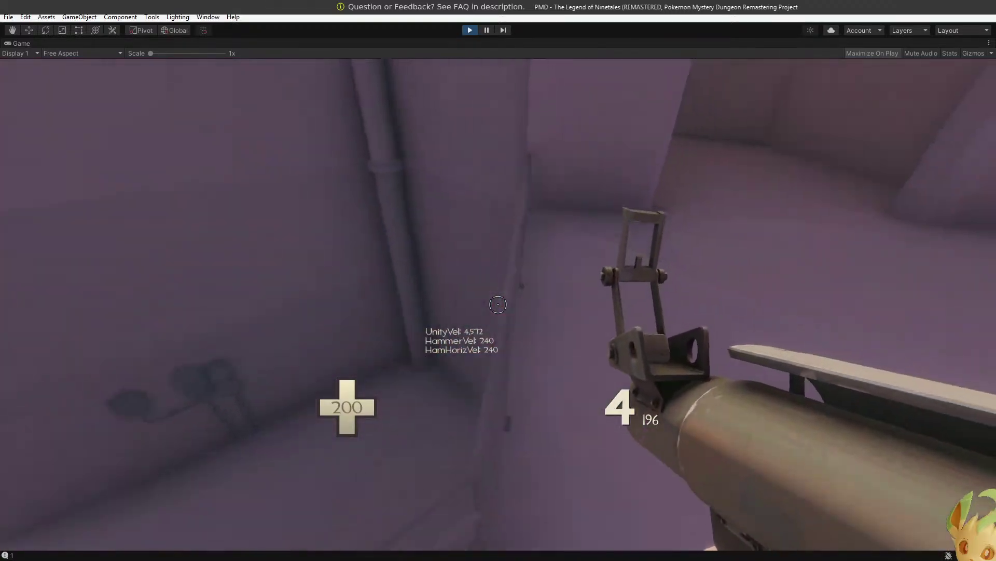
Rocket jump along the shaded yard's tracks into the red-lit bay to check the launcher's lighting, and restore the player's health.
key("space")
left_click(498, 304)
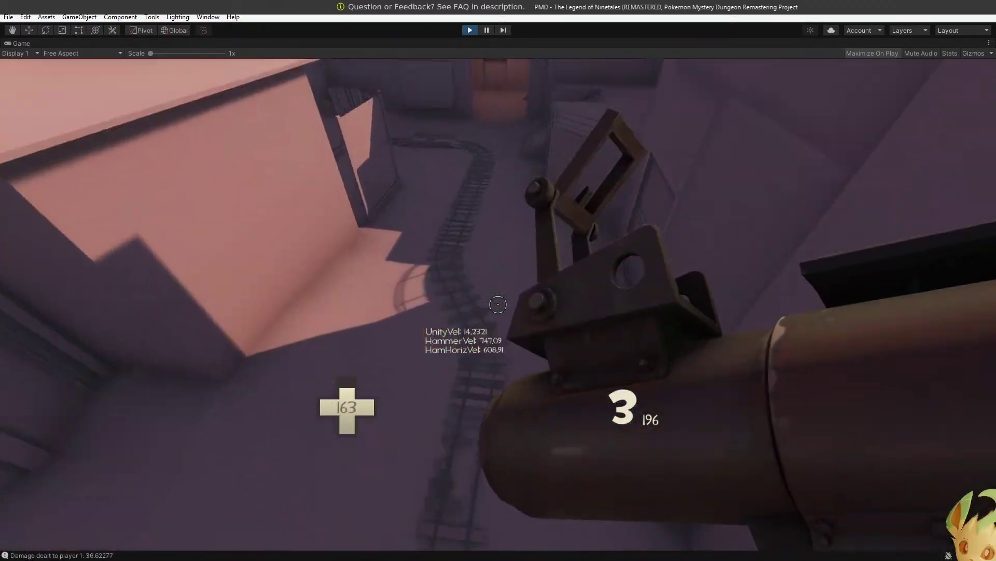
left_click(498, 305)
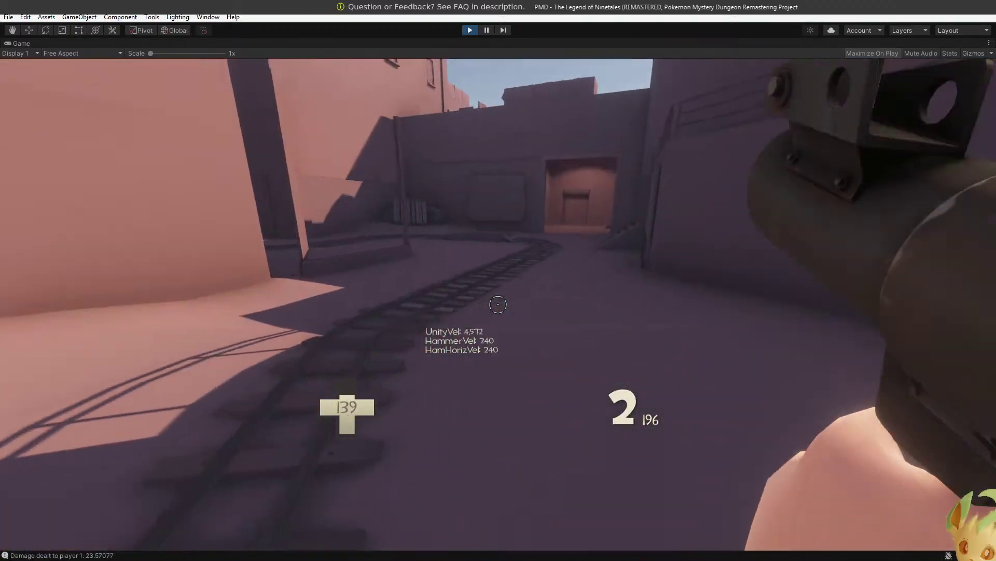
key("w")
key("w")
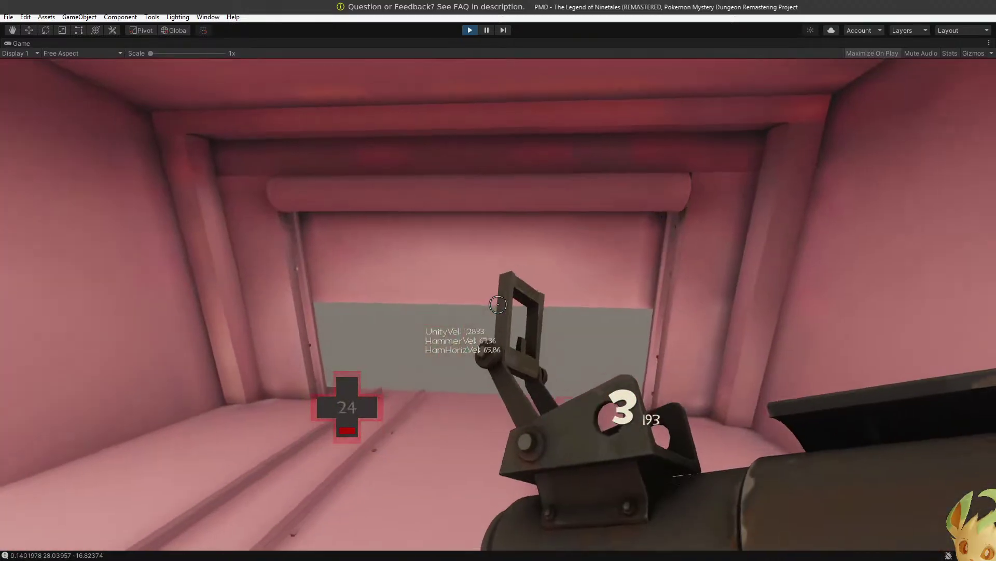
key("k")
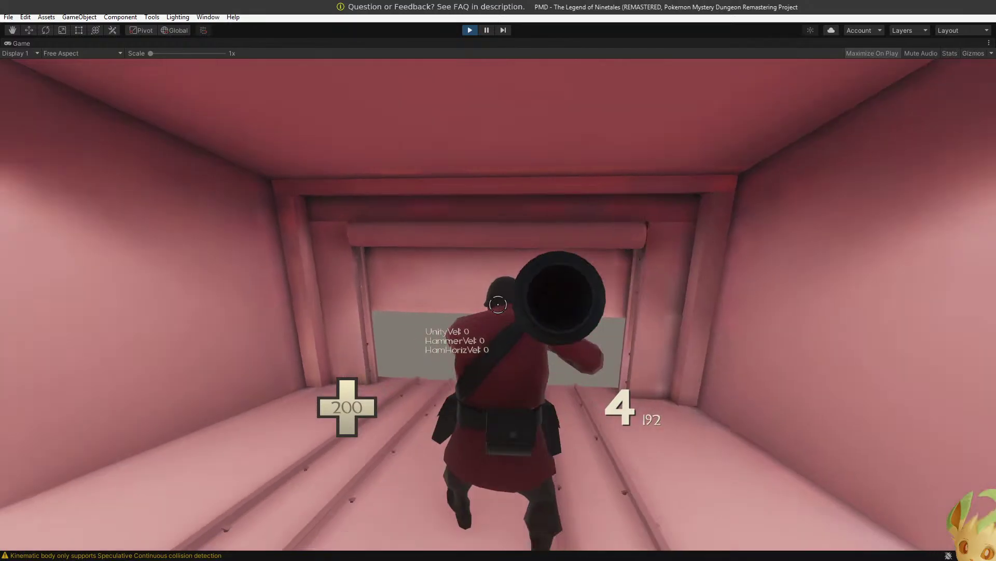
Back out of the red-lit bay in third person, run along the shaded tracks and return to compare the character's lighting.
key("s")
key("a")
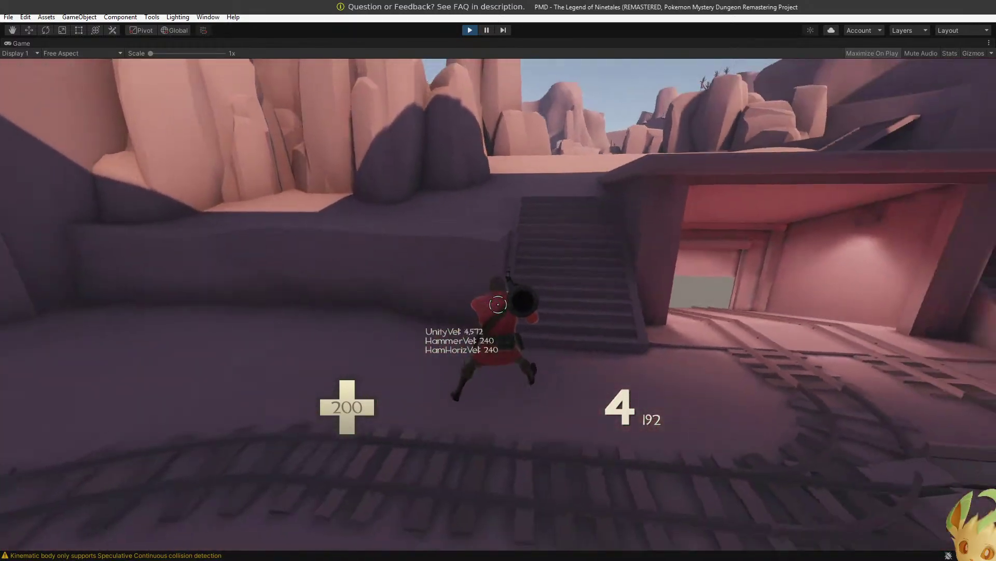
key("a")
key("s")
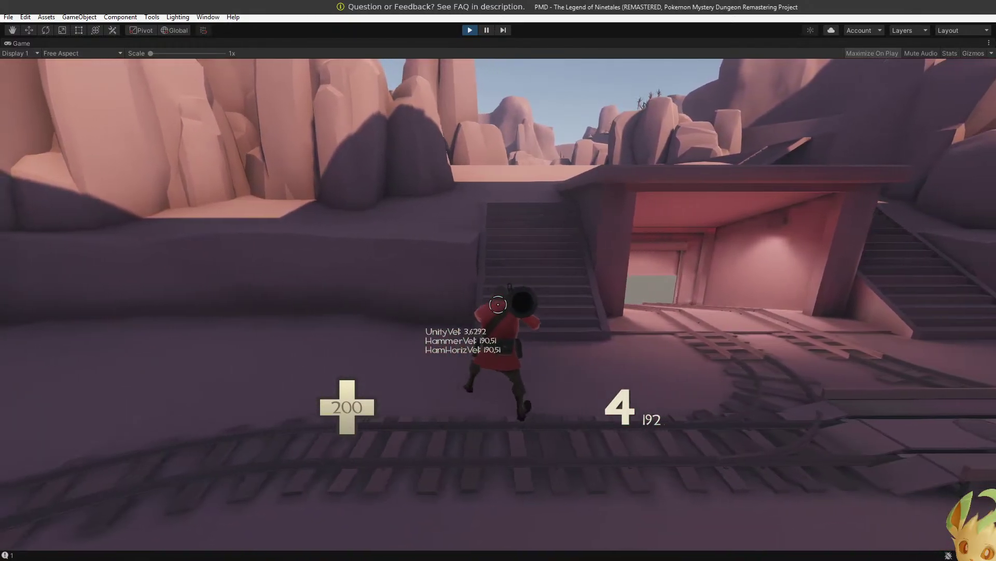
key("w")
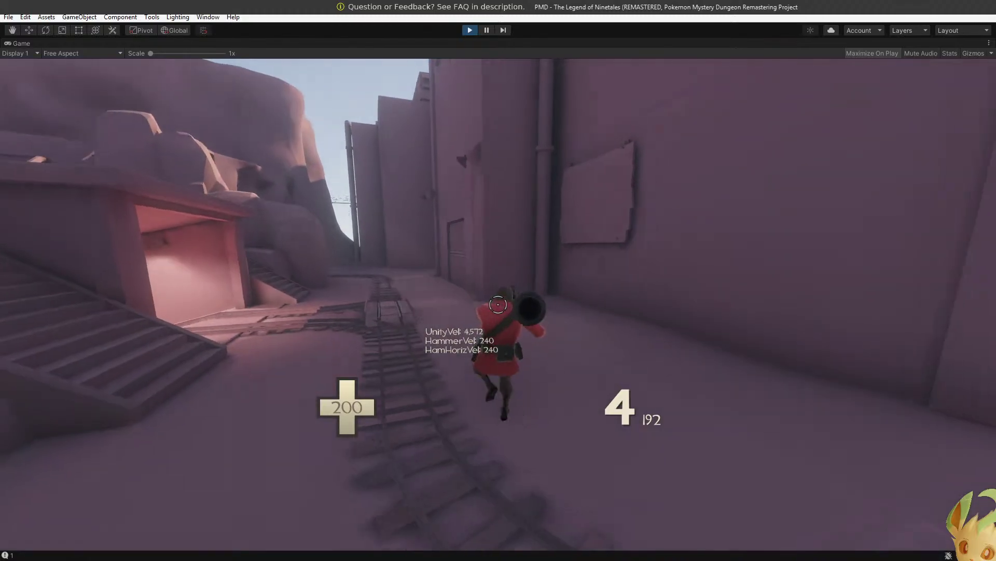
key("w")
key("w")
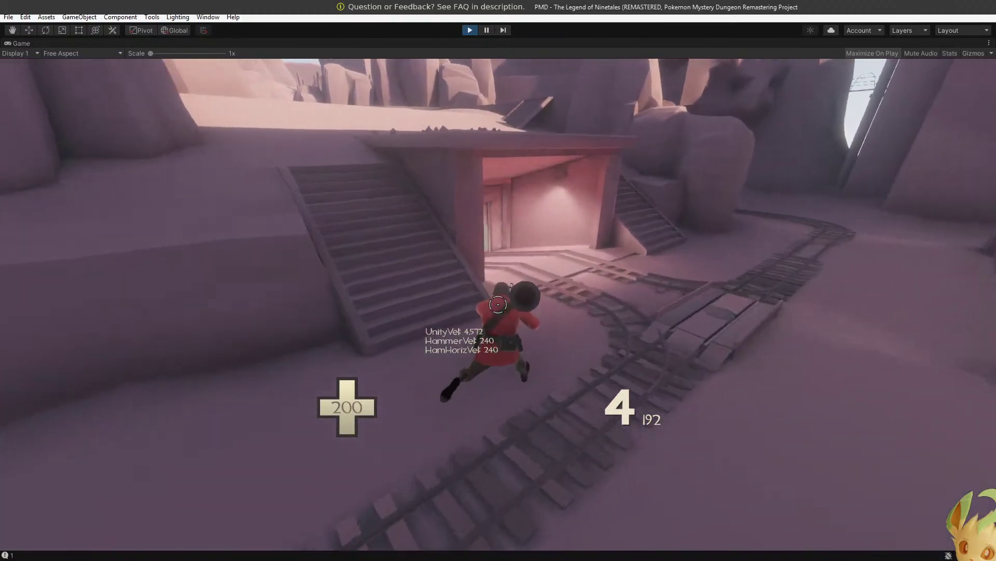
key("w")
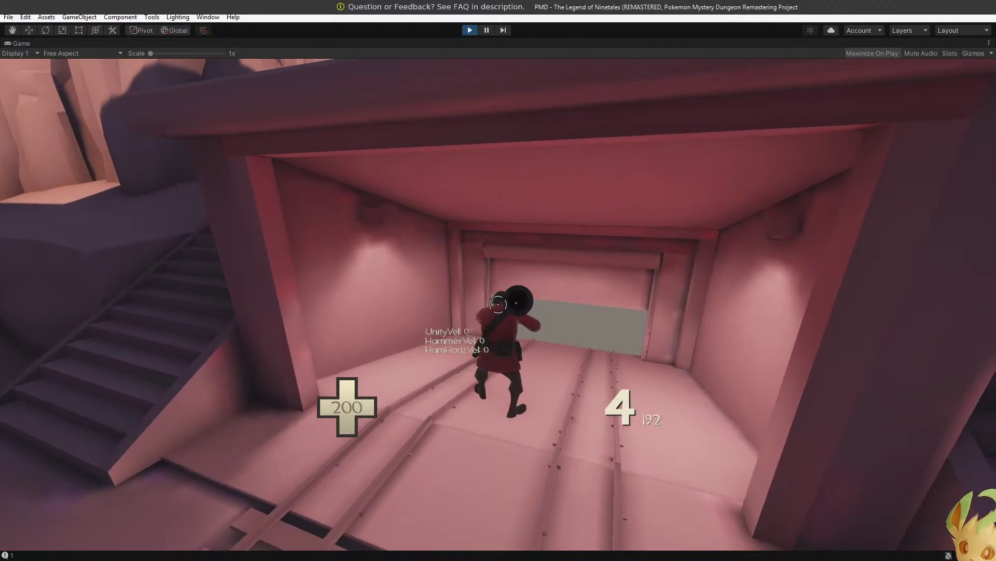
Examine the launcher's lighting inside the red-lit bay in first person, and return to third person to check the character at the entrance.
key("v")
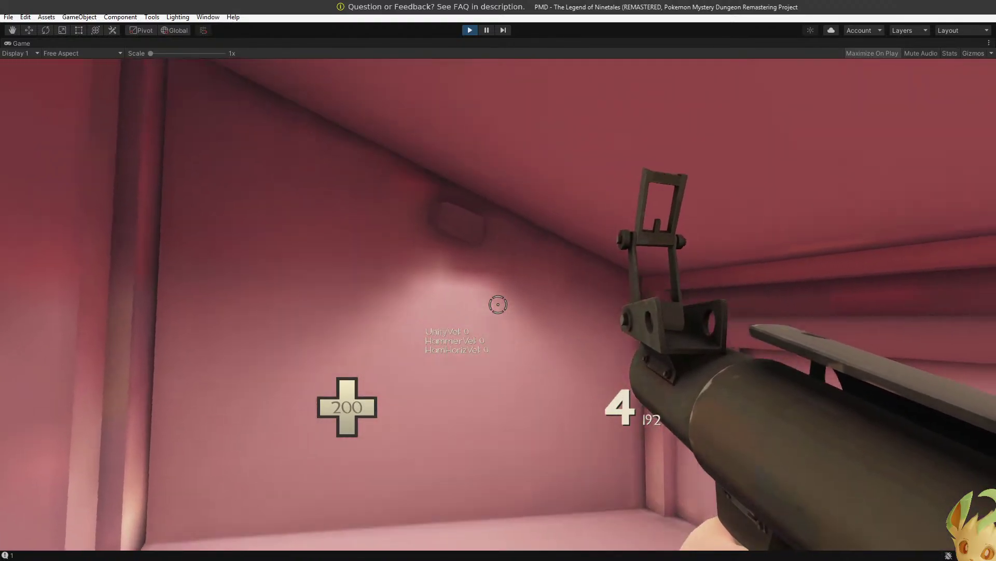
key("w")
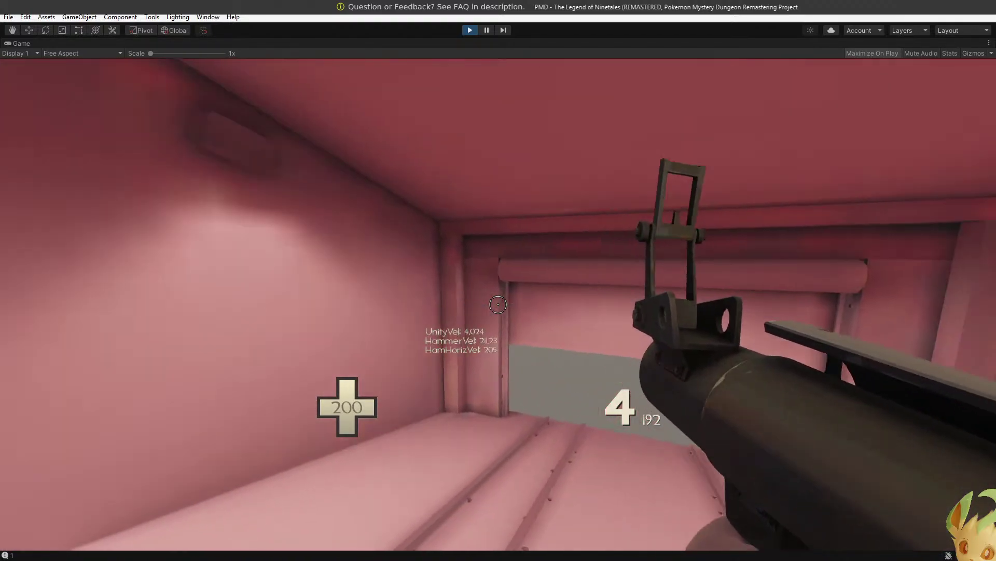
key("v")
key("v")
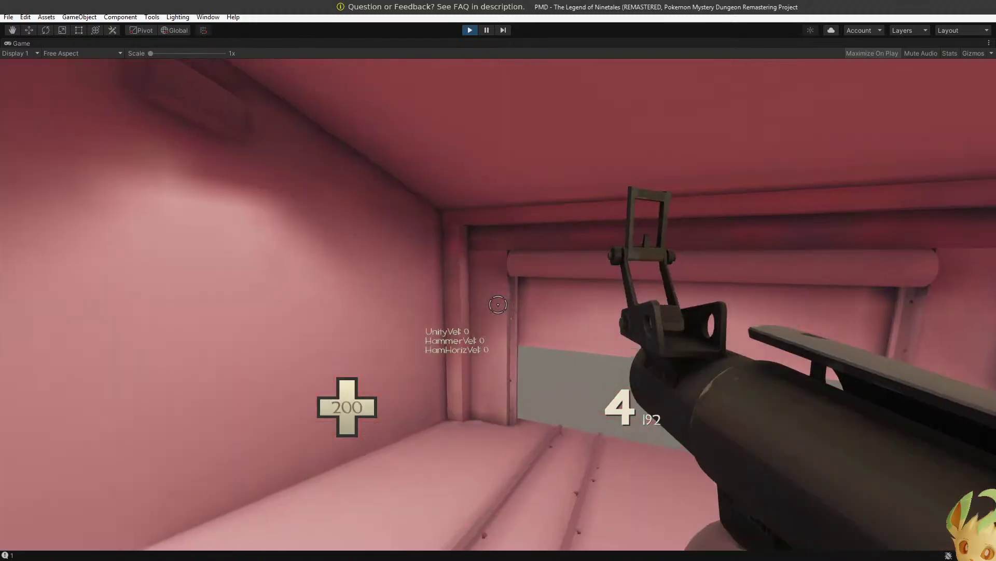
key("w")
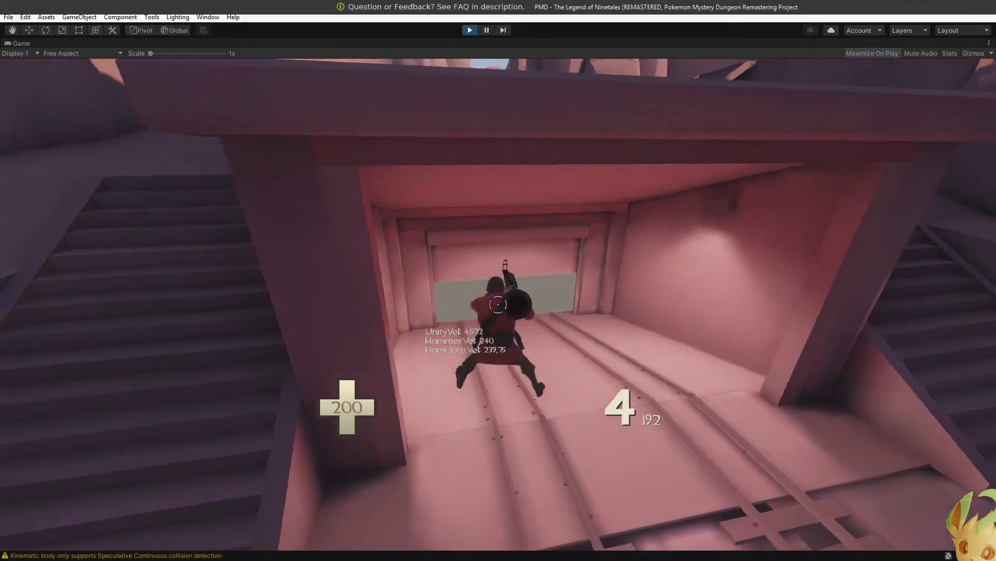